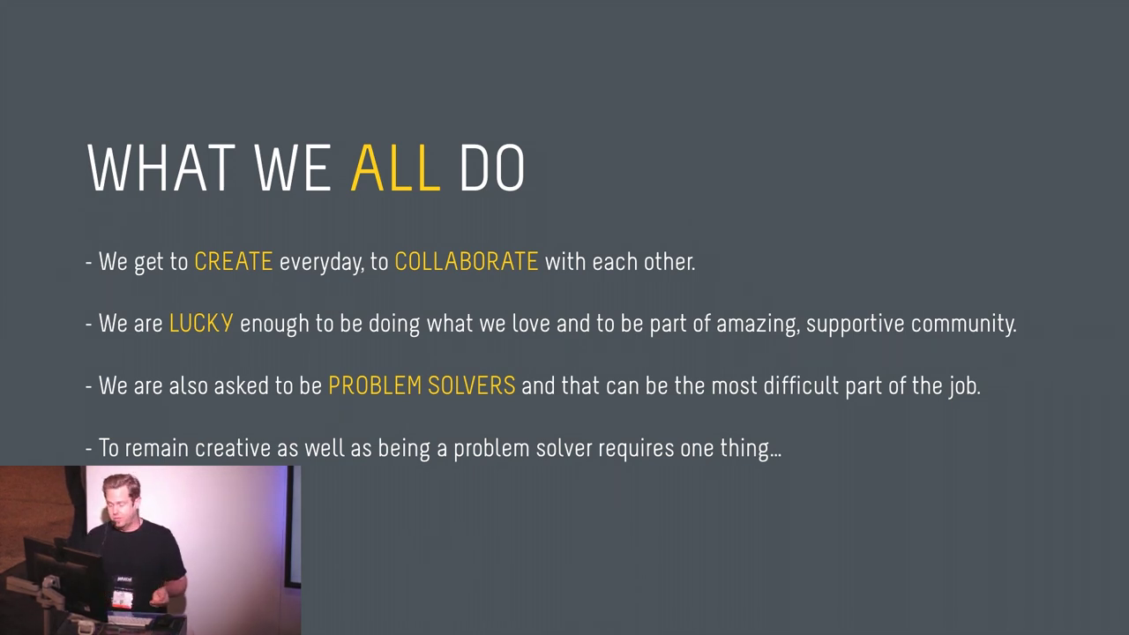
key(Right)
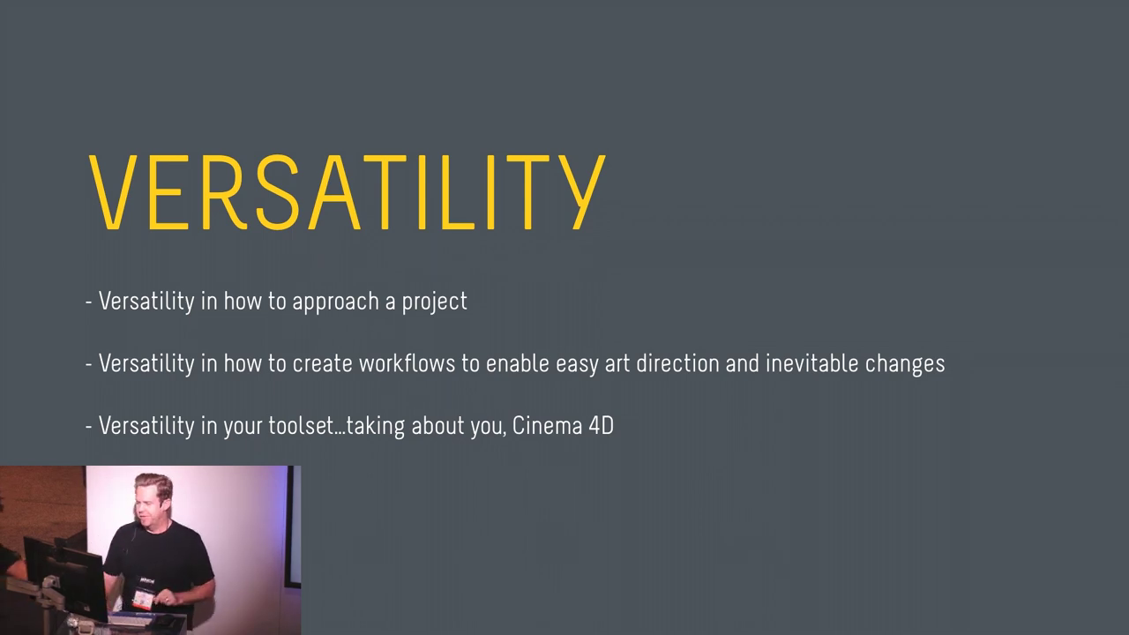
key(Right)
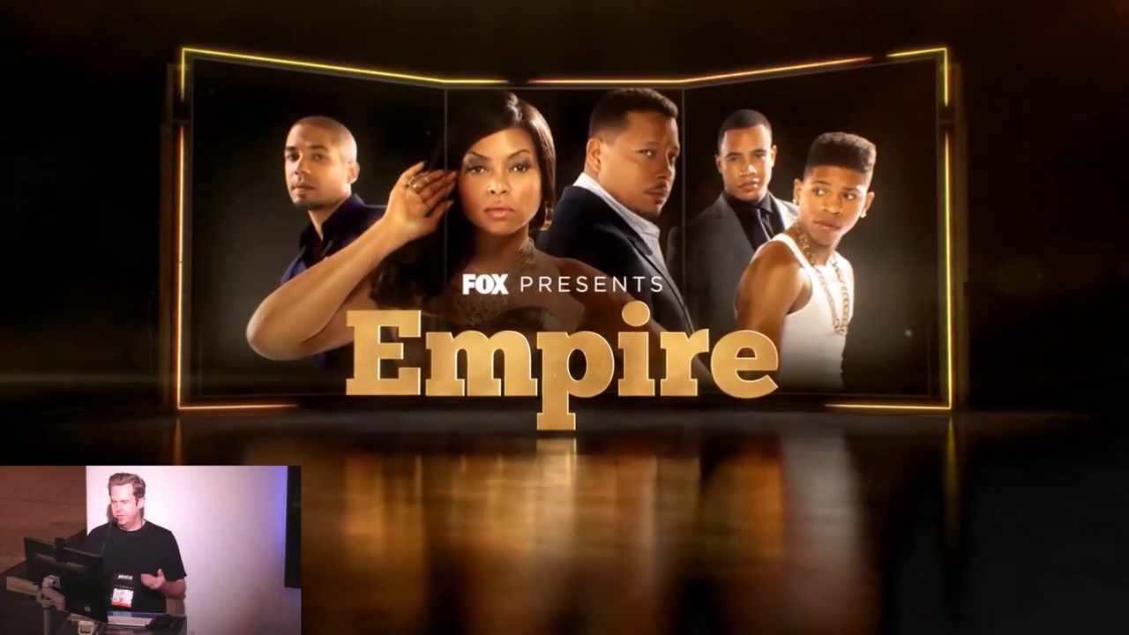
mouse_move(85, 220)
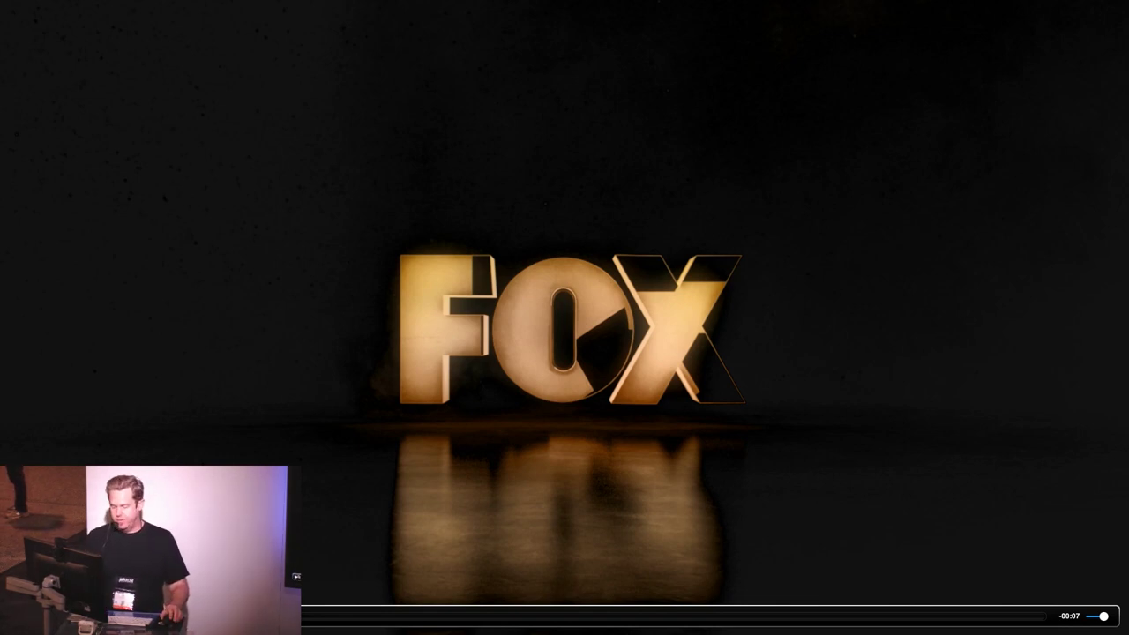
key(space)
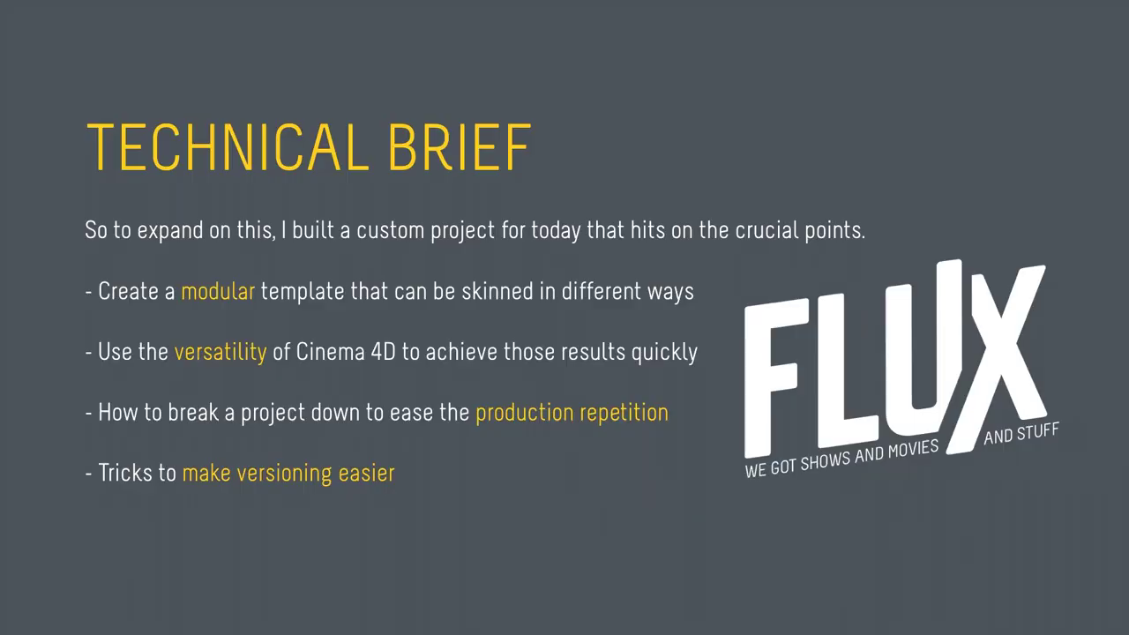
key(Right)
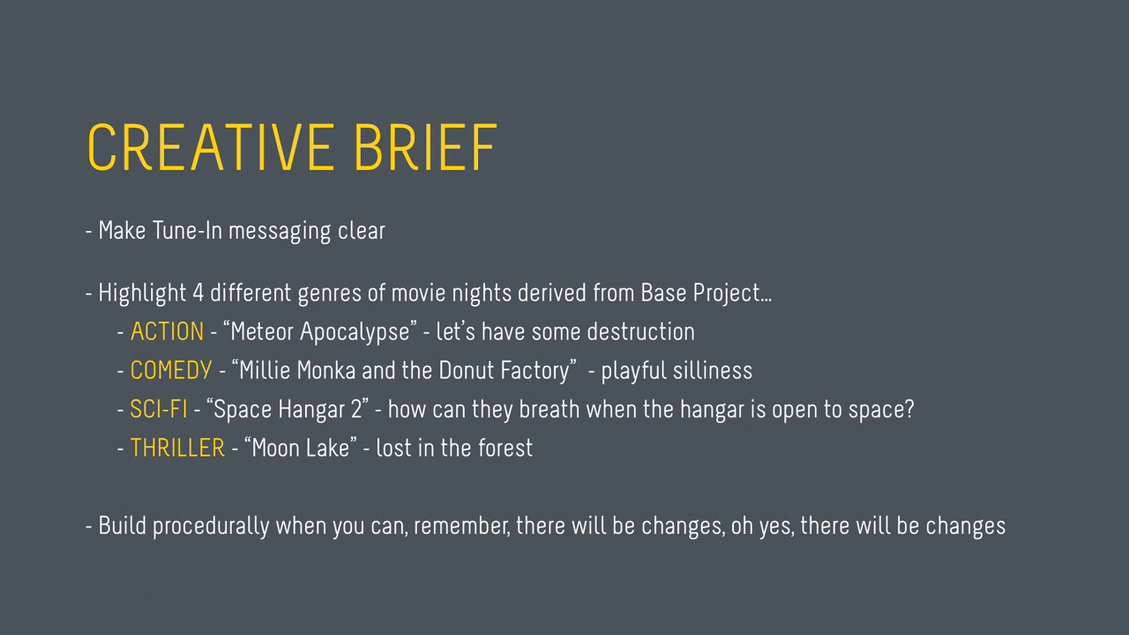
key(Right)
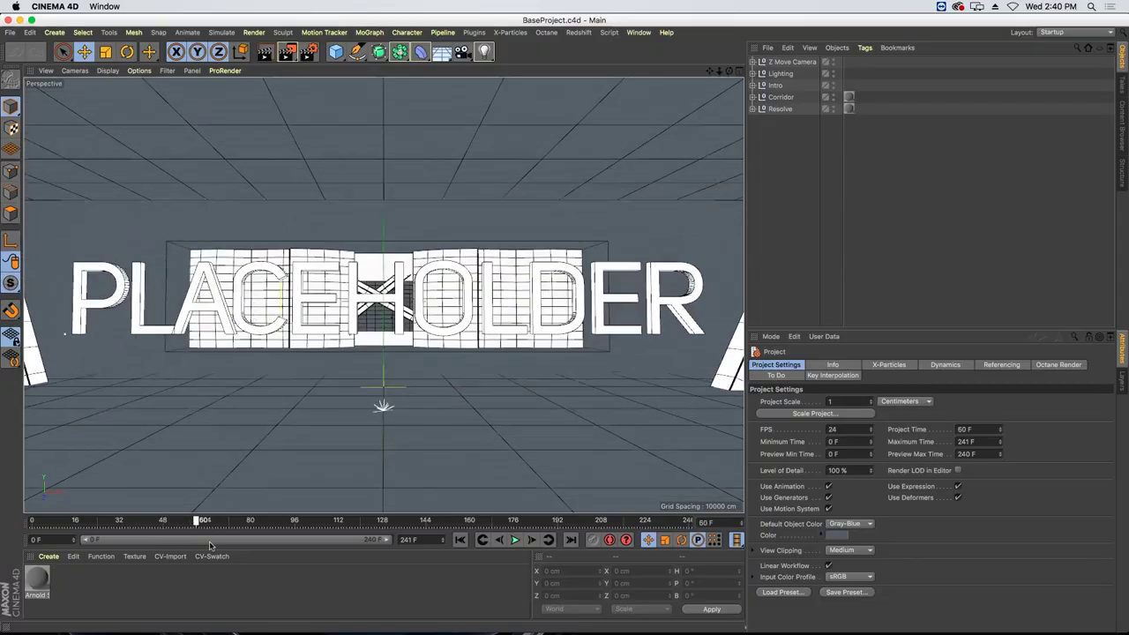
- Select the PLACEHOLDER text and scrub through the base project's animation to frame 131
drag(210, 545, 155, 537)
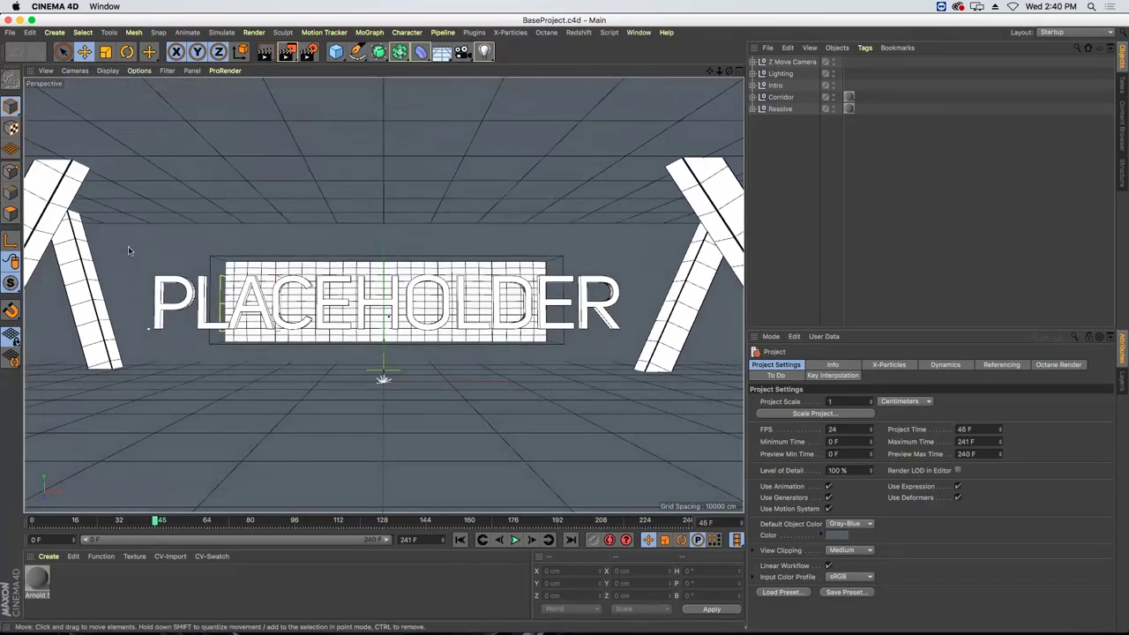
click(168, 282)
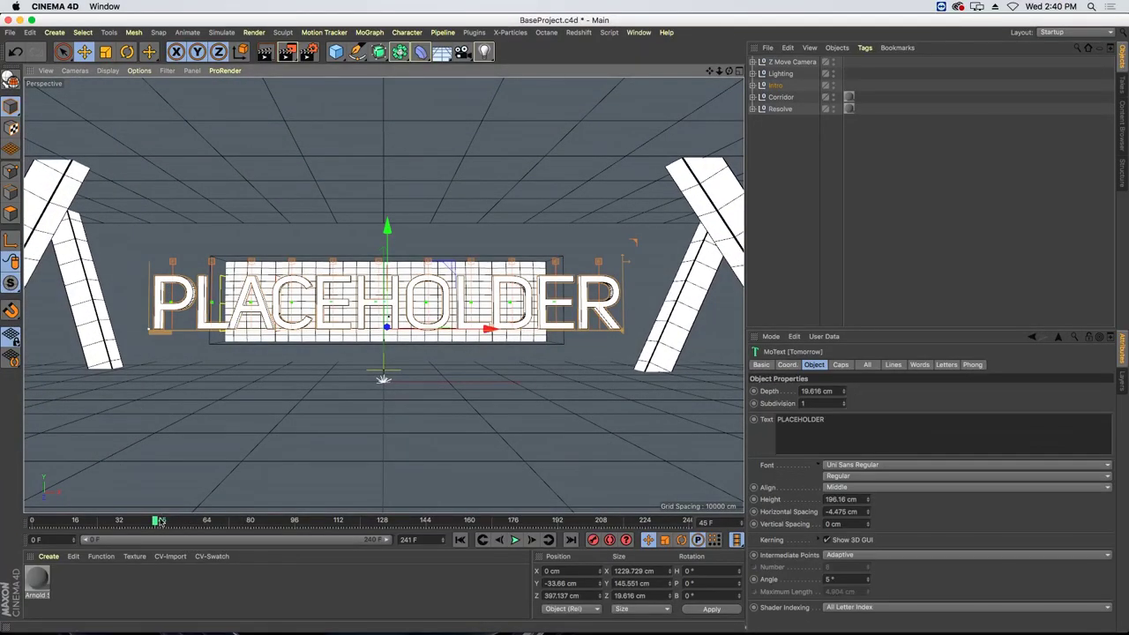
mouse_move(158, 520)
mouse_down()
mouse_move(194, 520)
mouse_move(146, 522)
mouse_up()
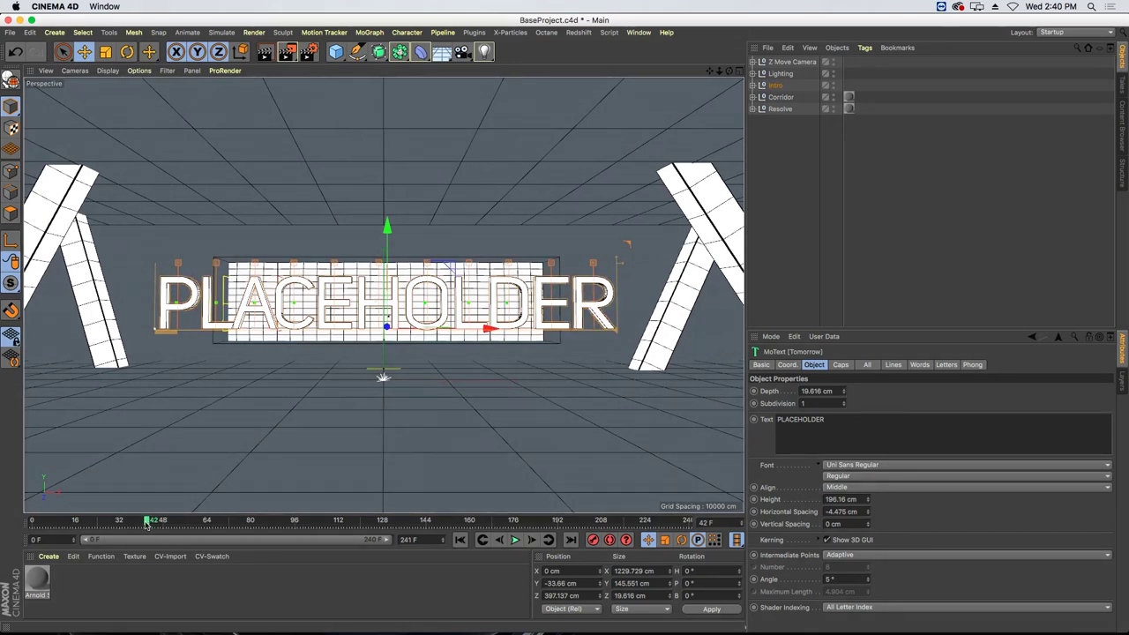
drag(146, 522, 391, 528)
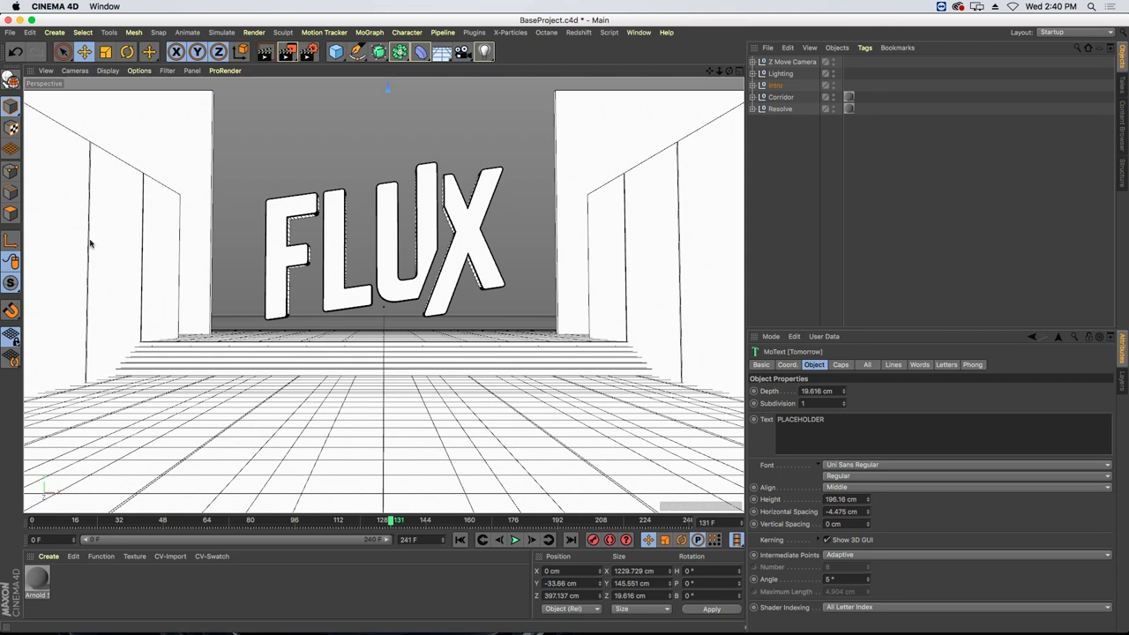
- Switch the viewport to the default camera and examine the set's layout from outside, including the roof plane and Resolve Floor
click(108, 71)
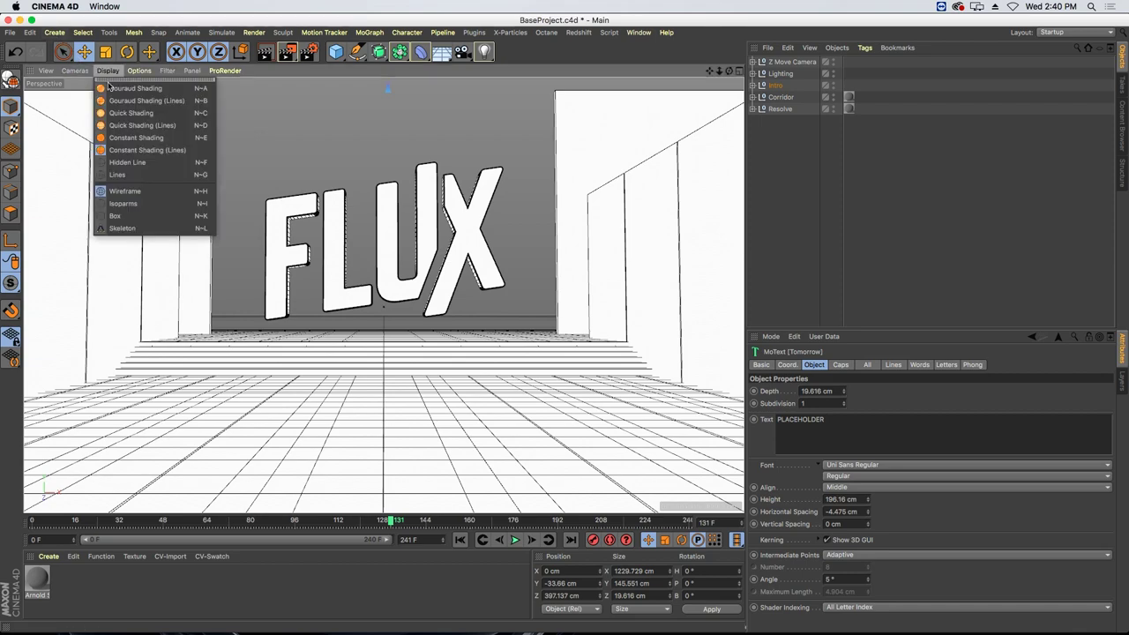
mouse_move(75, 70)
mouse_move(89, 102)
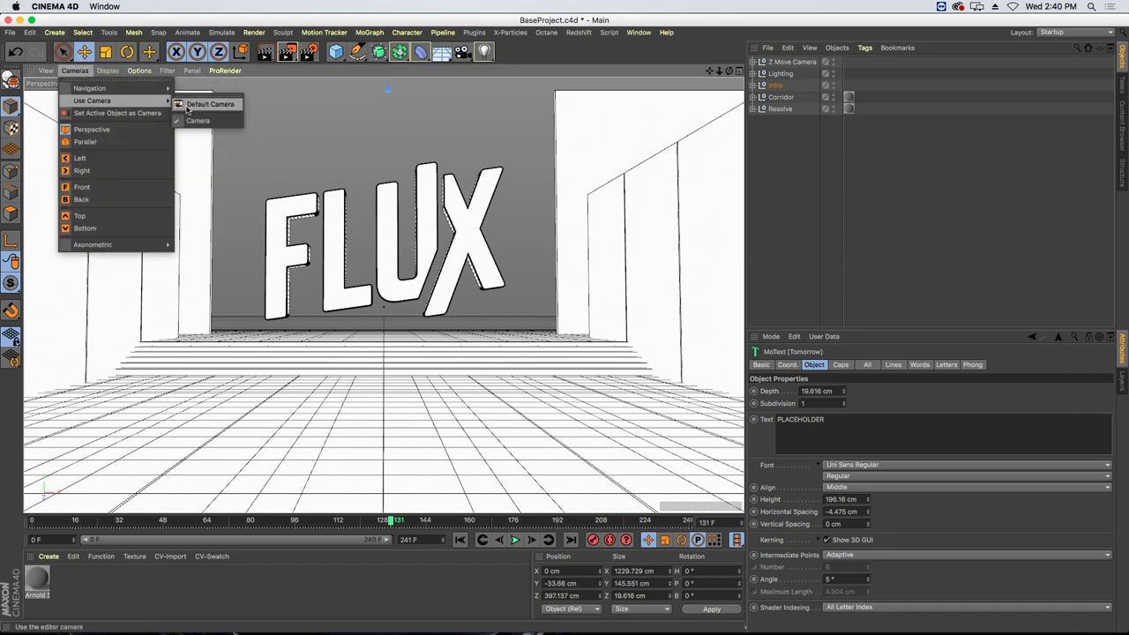
click(188, 106)
alt+drag(426, 407, 270, 353)
click(270, 353)
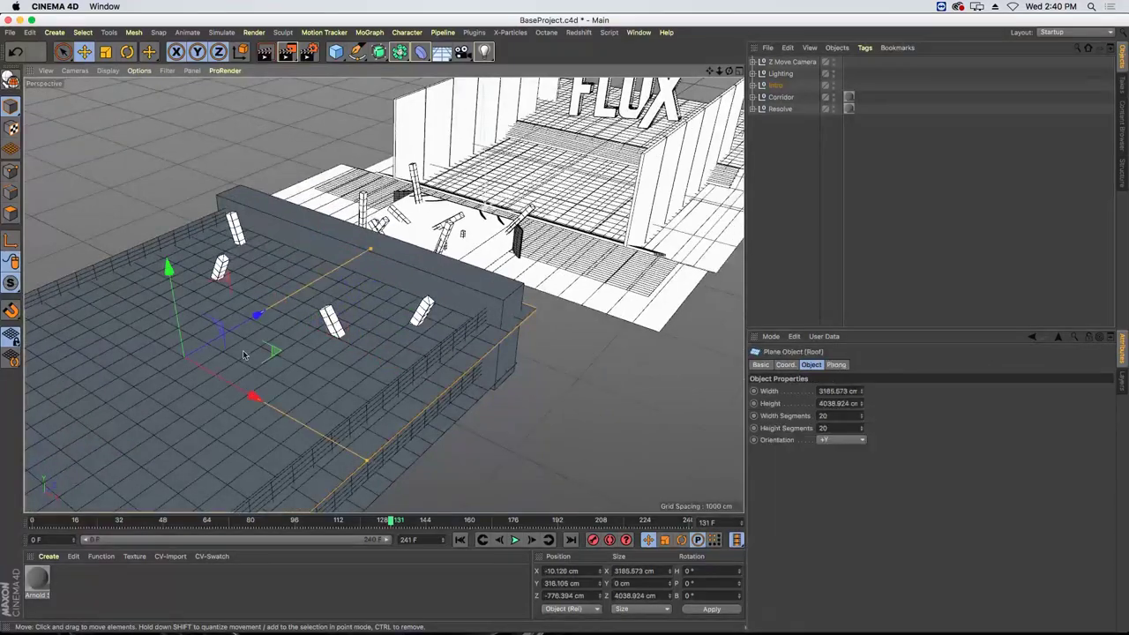
click(448, 243)
click(543, 185)
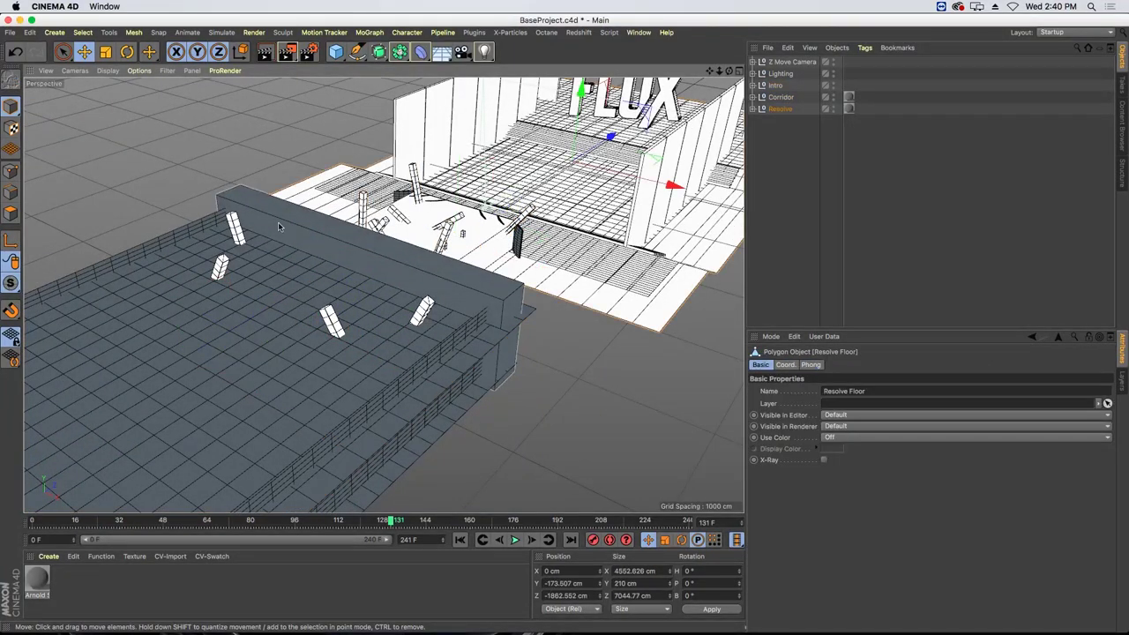
alt+drag(291, 296, 249, 300)
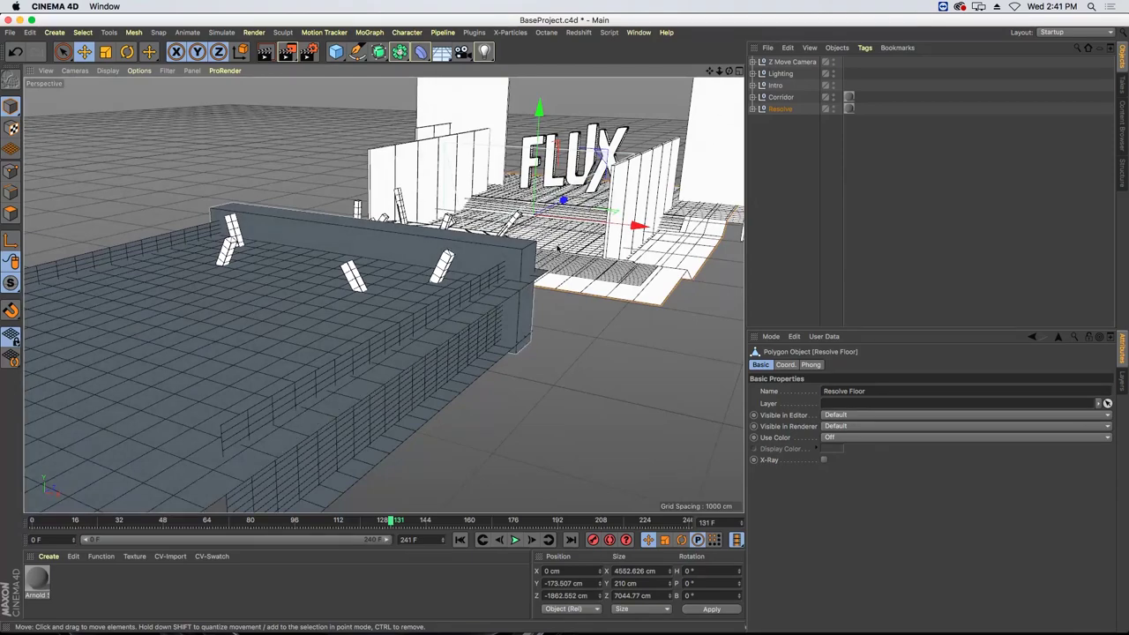
mouse_move(254, 222)
alt+mouse_down()
mouse_move(276, 244)
mouse_move(251, 232)
alt+mouse_up()
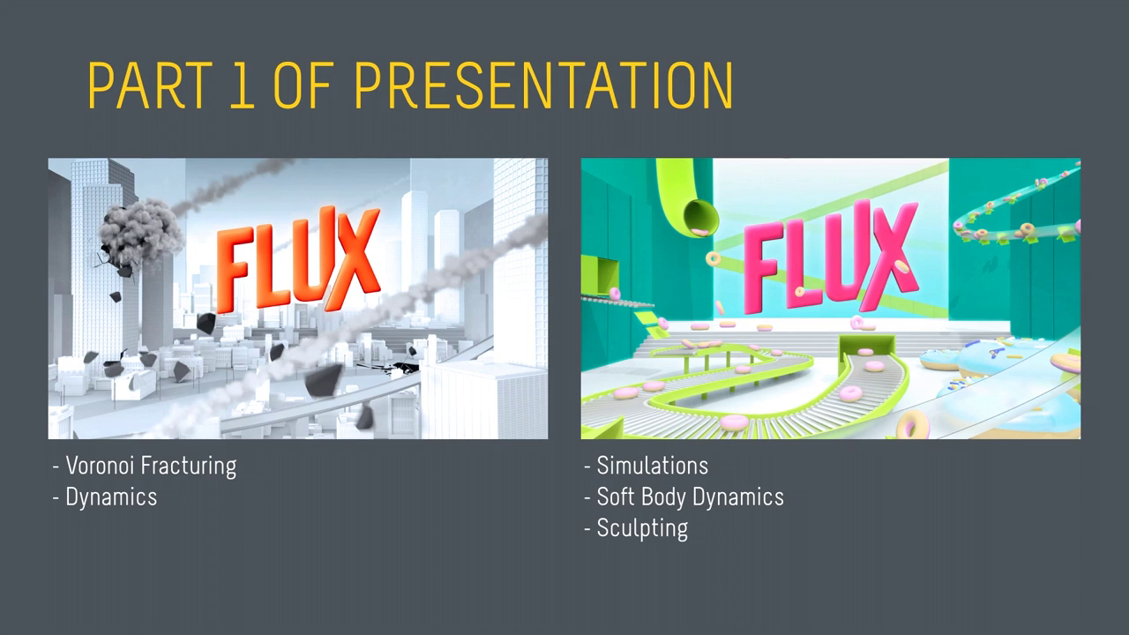
key(Right)
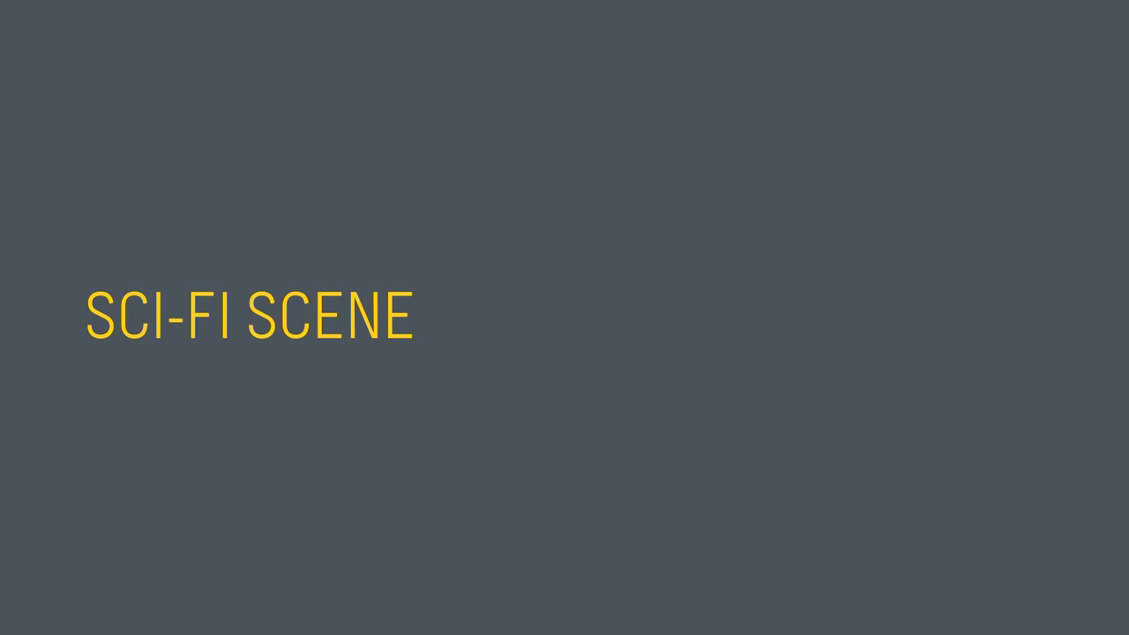
key(Right)
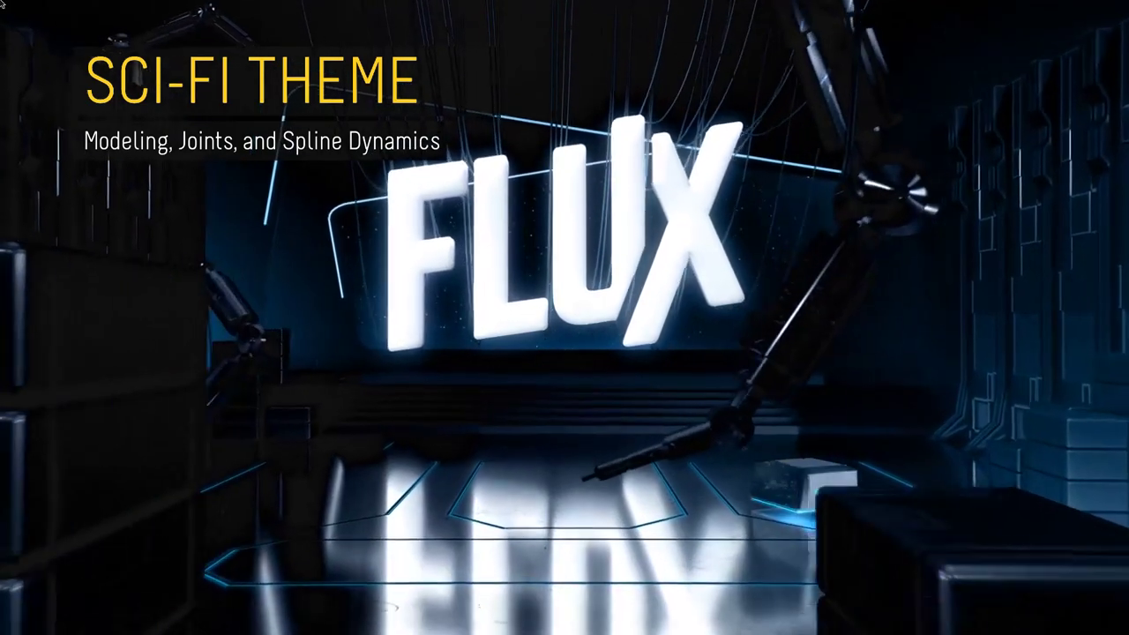
mouse_move(307, 241)
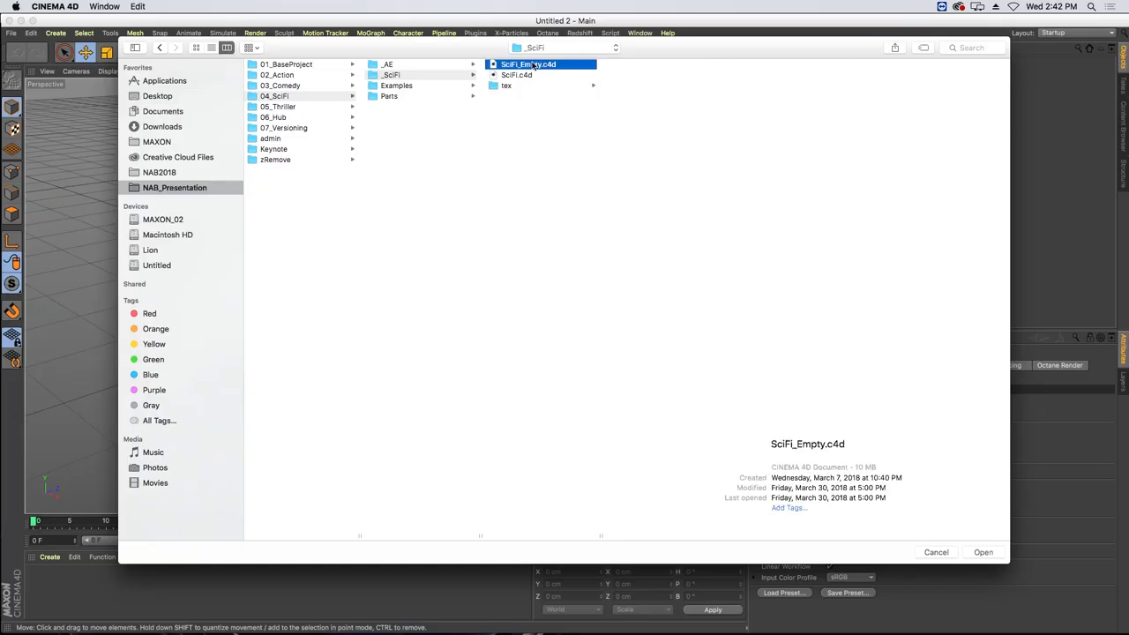
- Open SciFi_Empty.c4d from the _SciFi folder, maximize the Perspective view and go to frame 21
double_click(534, 64)
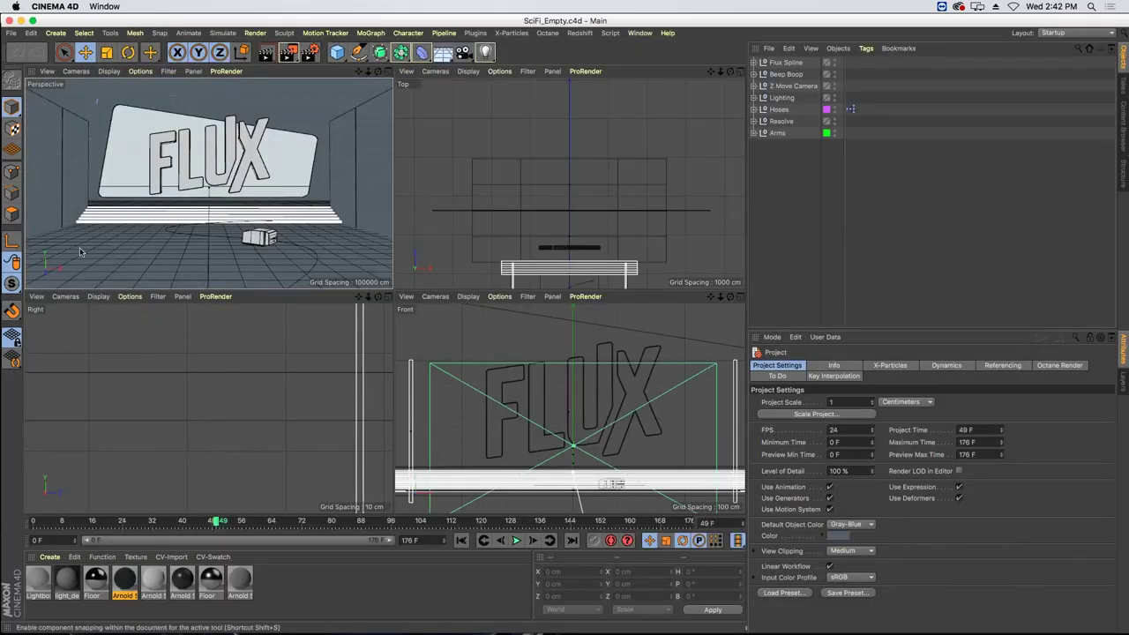
click(389, 73)
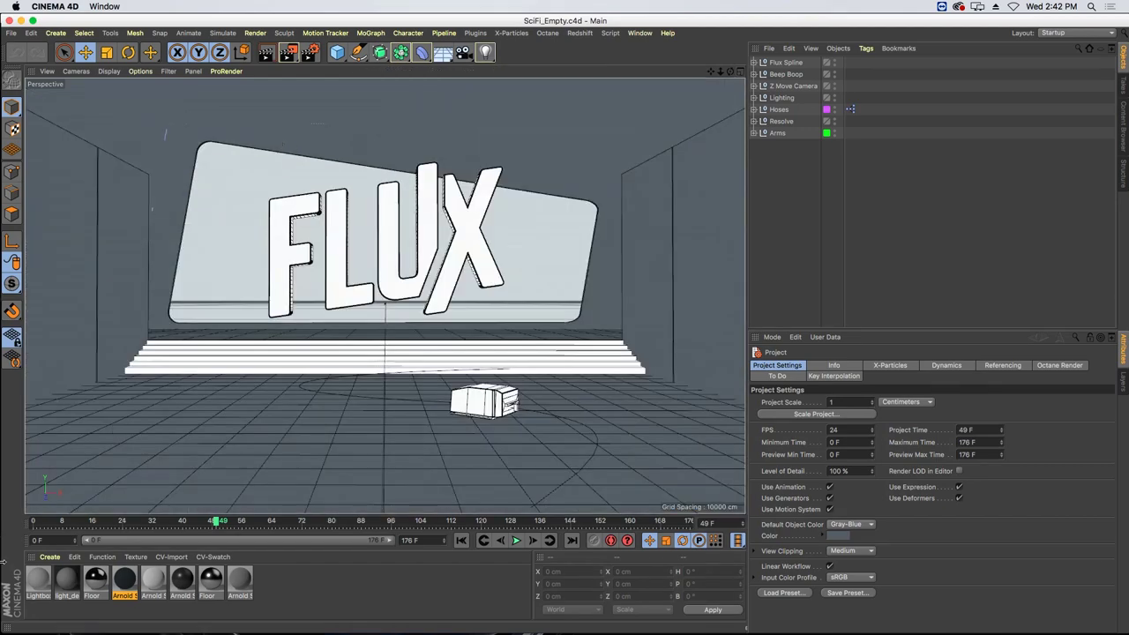
click(158, 521)
drag(162, 537, 113, 535)
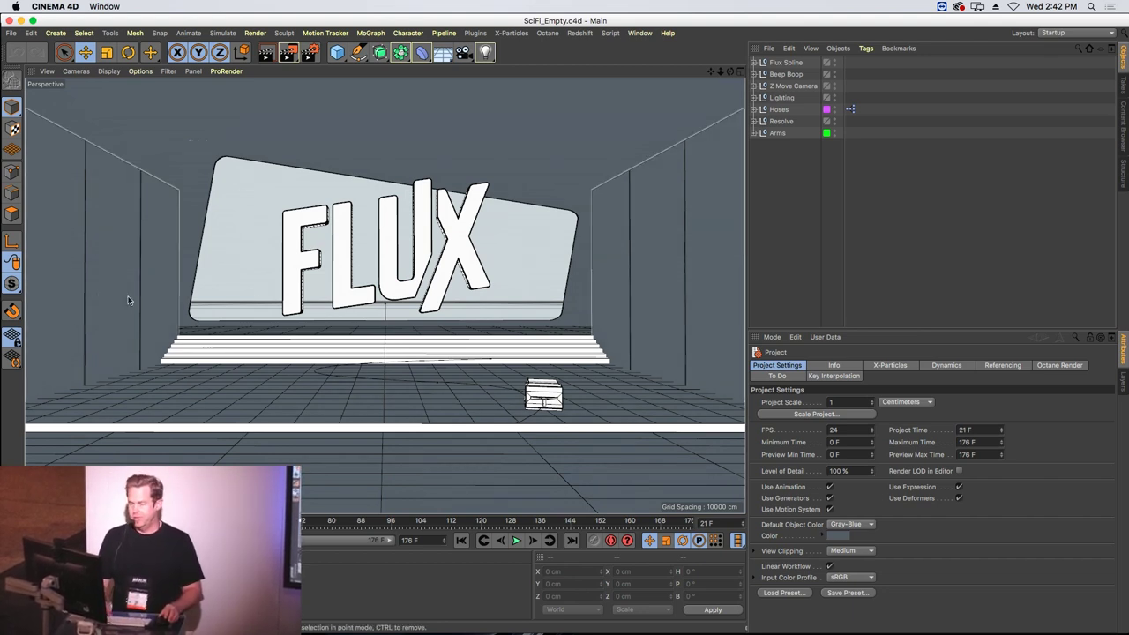
- View the scene through the default camera, select the side walls and expand the Resolve group down to Wall 01
click(76, 72)
mouse_move(132, 101)
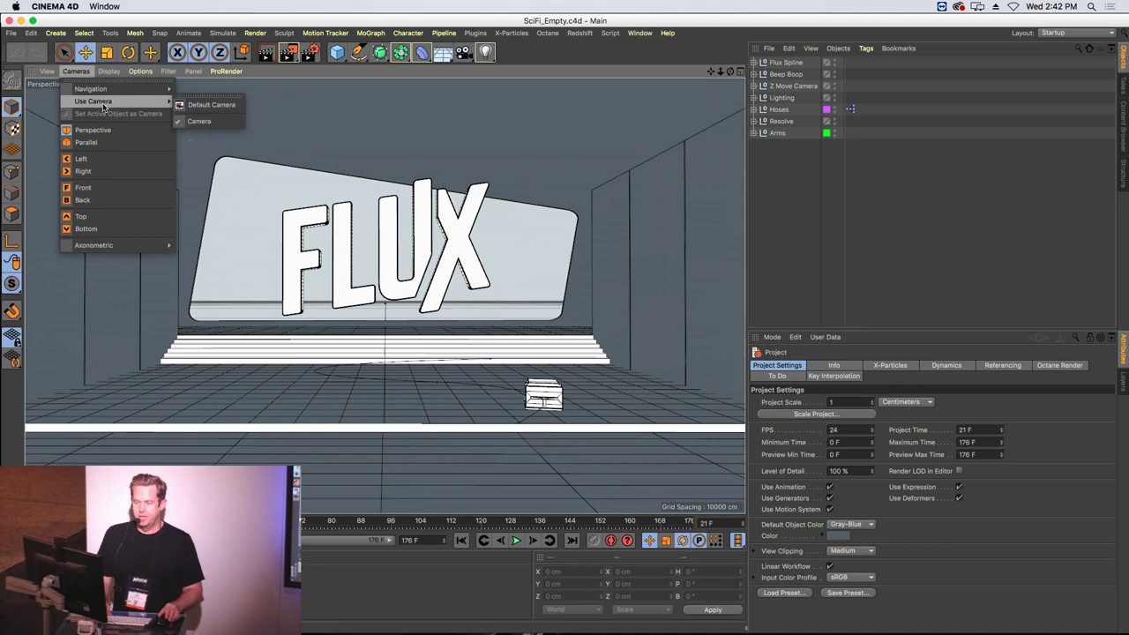
click(193, 105)
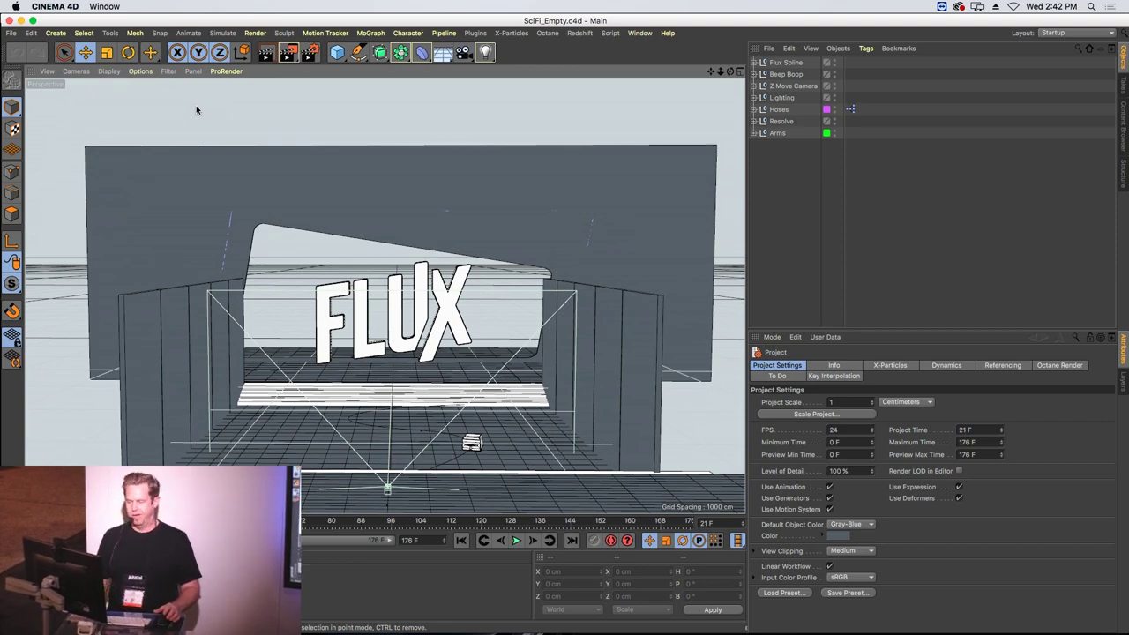
alt+drag(210, 250, 160, 256)
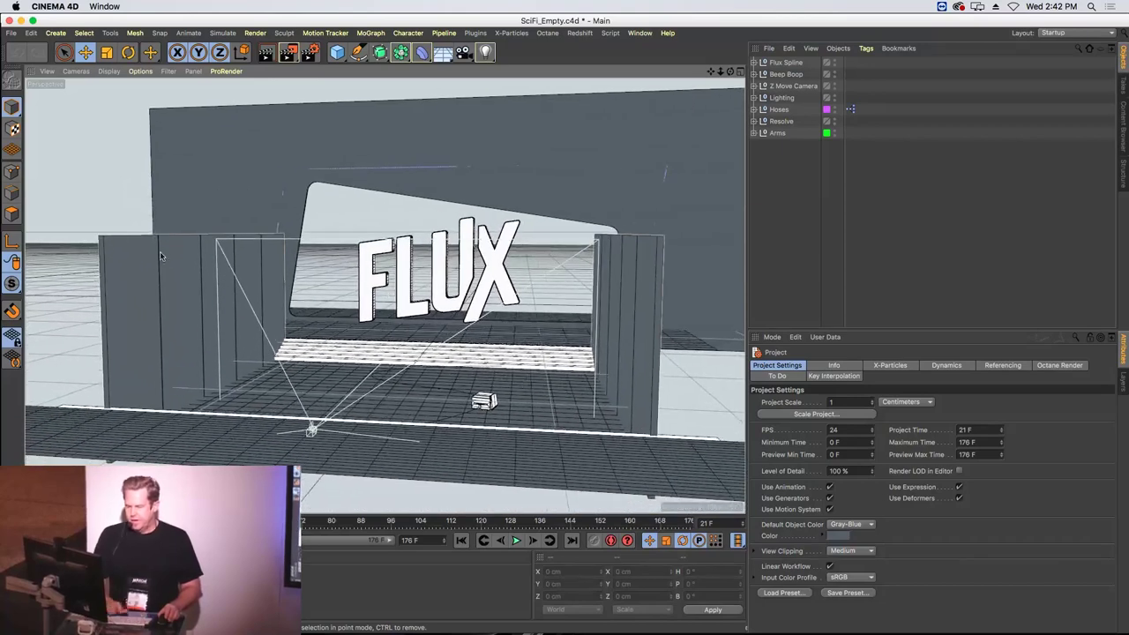
click(159, 256)
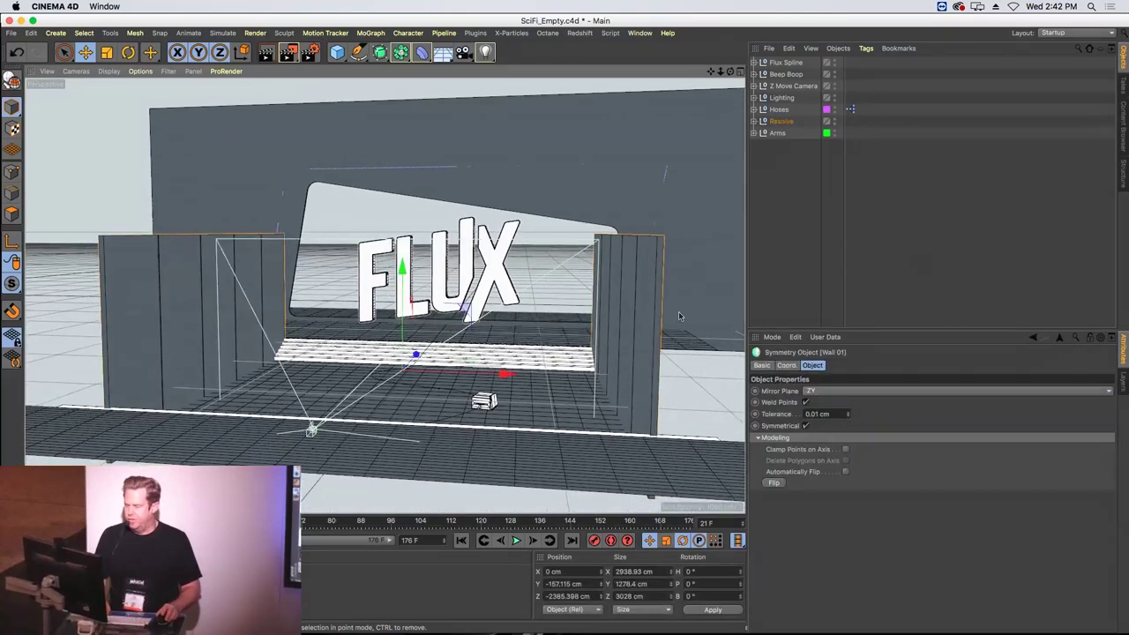
click(754, 122)
click(760, 274)
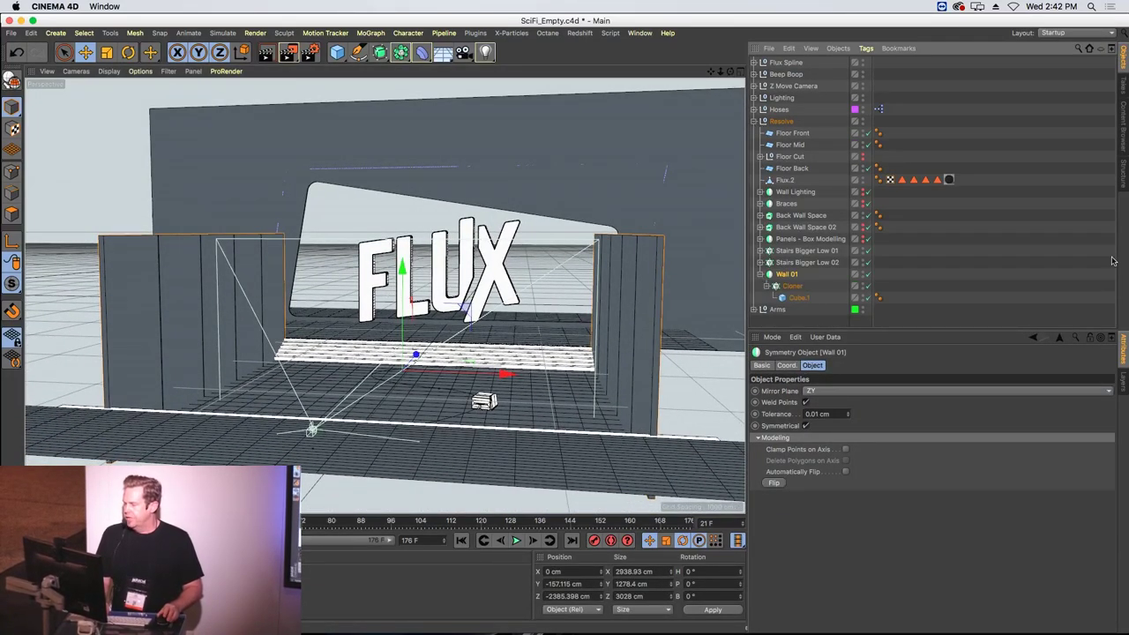
- Disable the Wall 01 symmetry and its Cloner to inspect the single base cube, and re-enable both
click(867, 274)
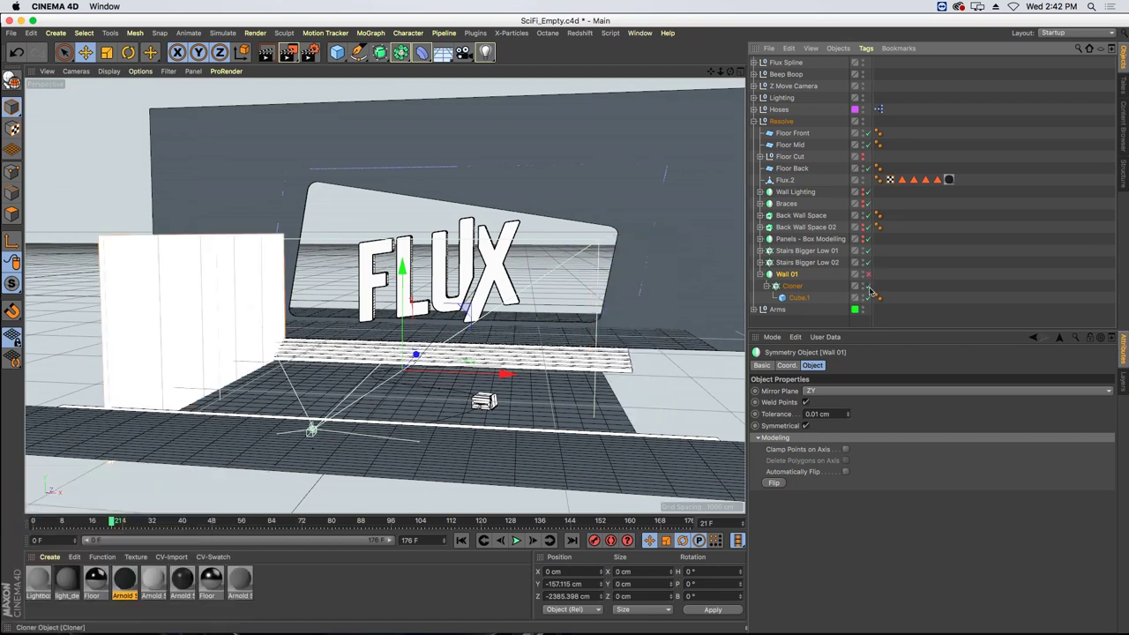
click(868, 286)
click(785, 297)
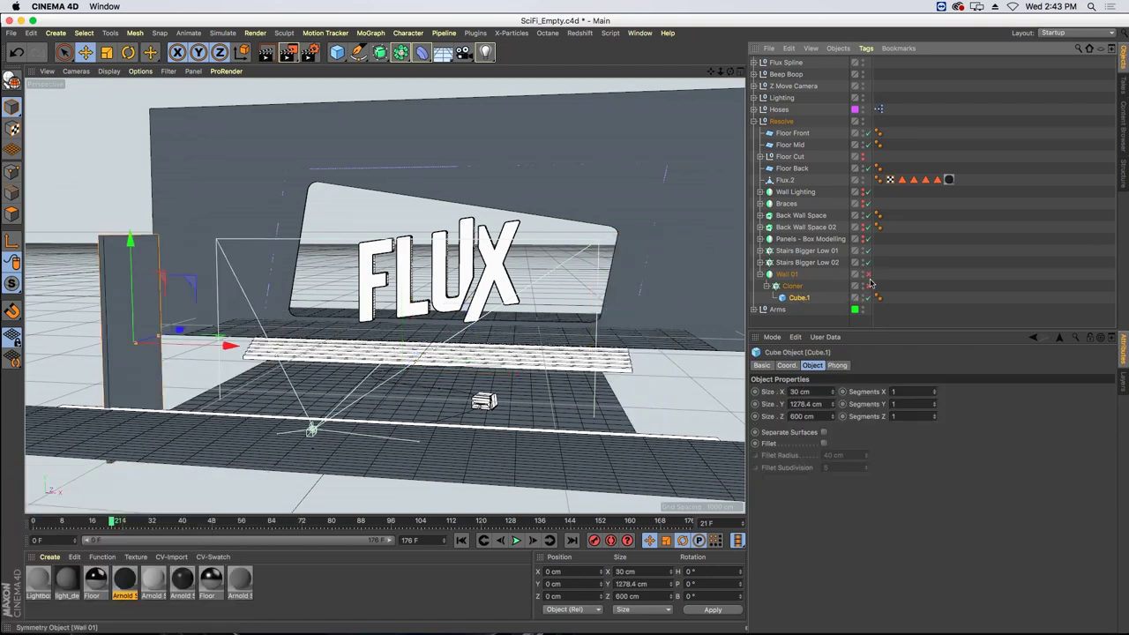
click(868, 285)
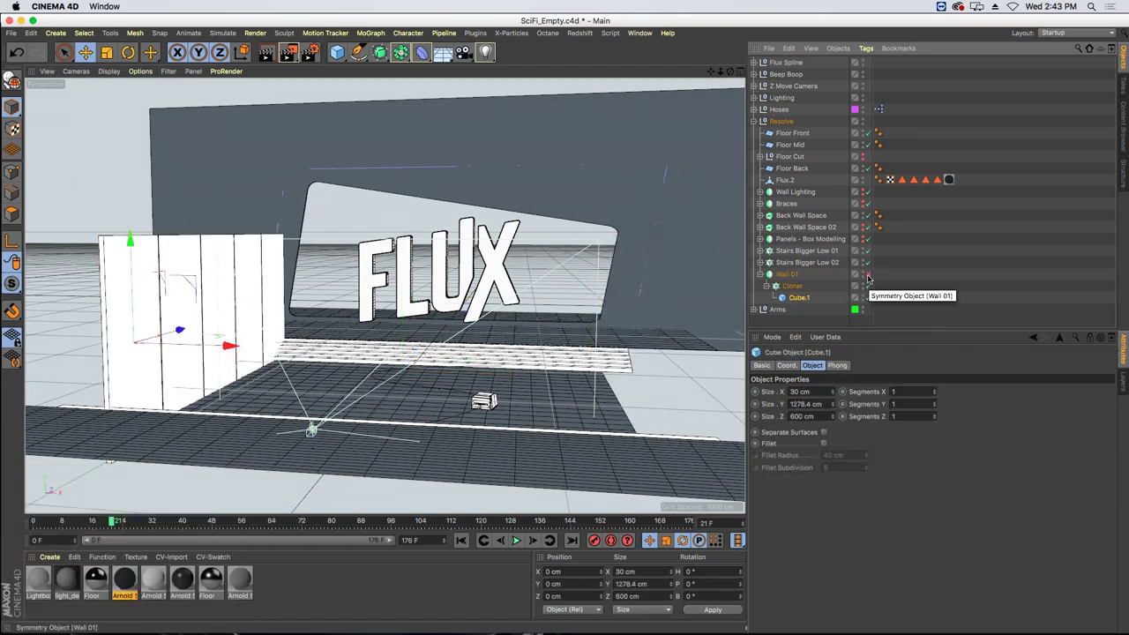
click(868, 275)
click(777, 277)
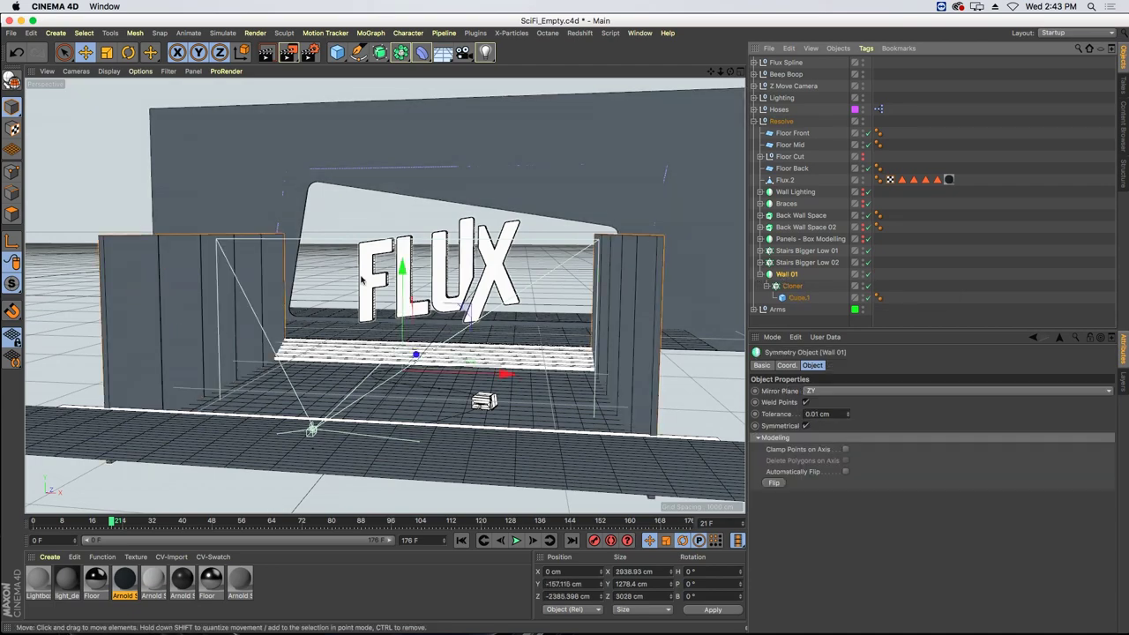
- Copy Cube.1 from the Wall 01 Cloner into a new empty project and frame it in the viewport
alt+drag(249, 321, 160, 334)
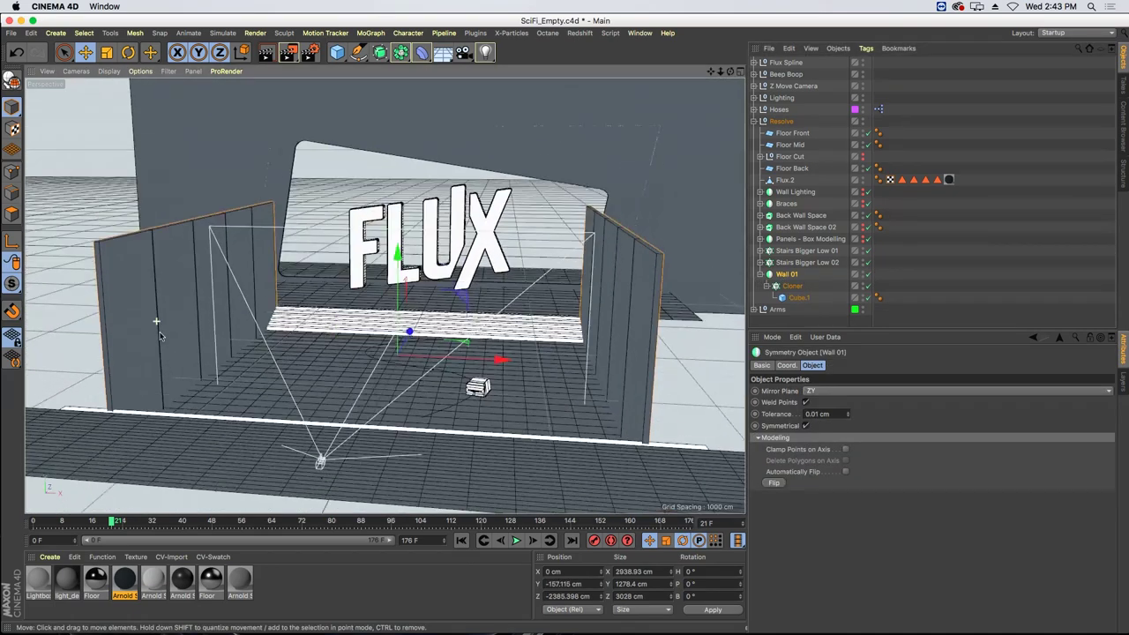
click(797, 298)
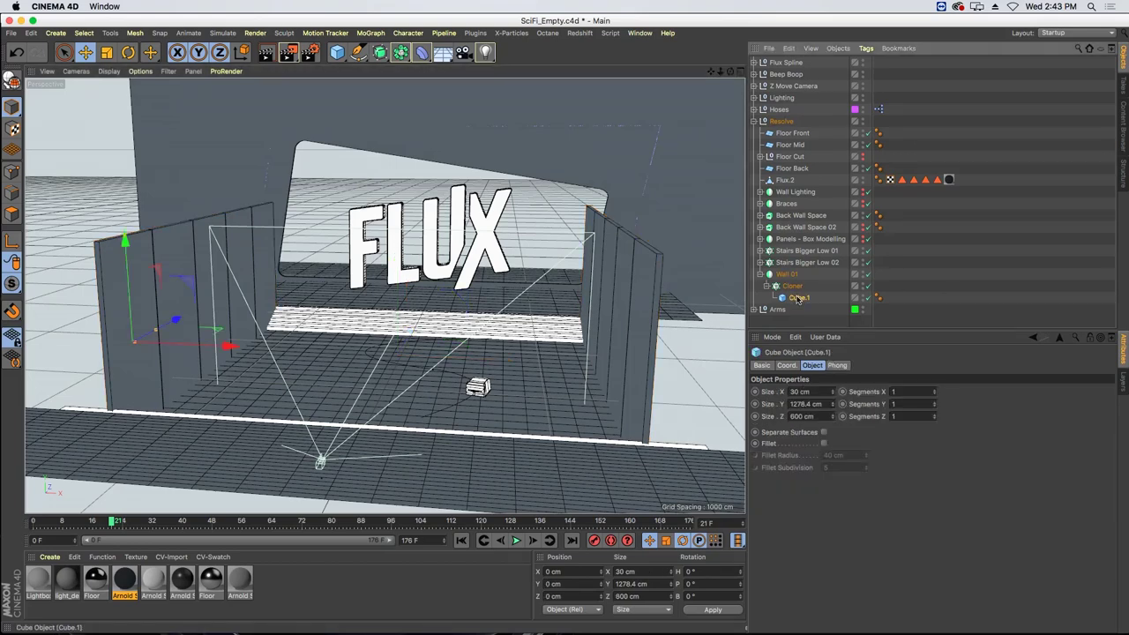
key(super+n)
key(super+v)
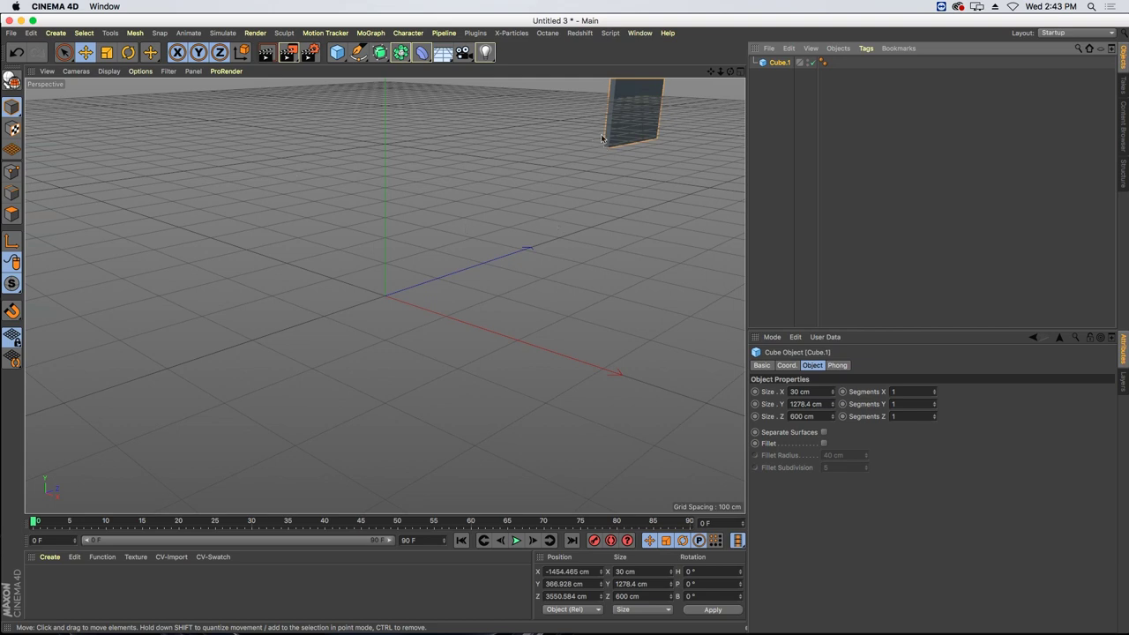
key(o)
alt+drag(361, 247, 319, 246)
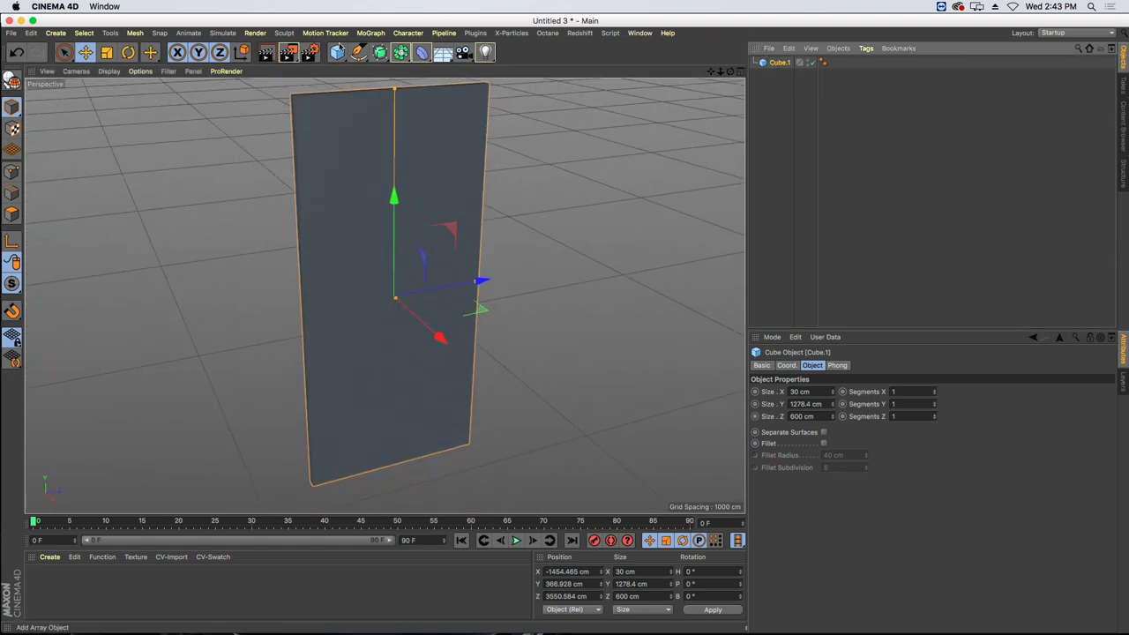
- Convert Cube.1 to an editable polygon object and select its broad front face in polygon mode
drag(394, 88, 399, 126)
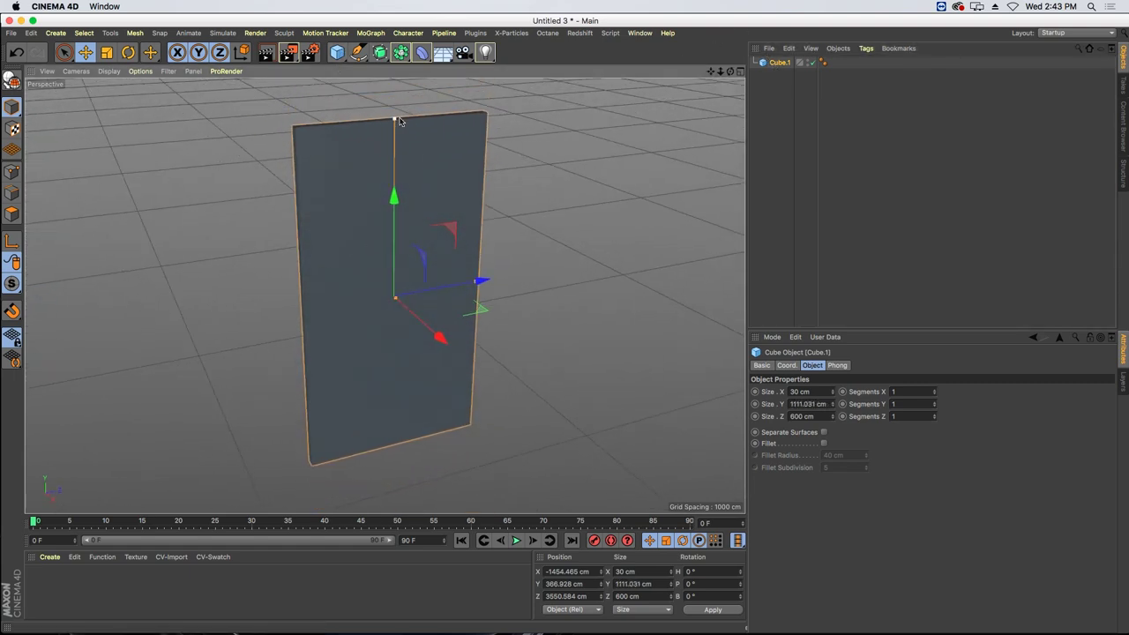
key(super+z)
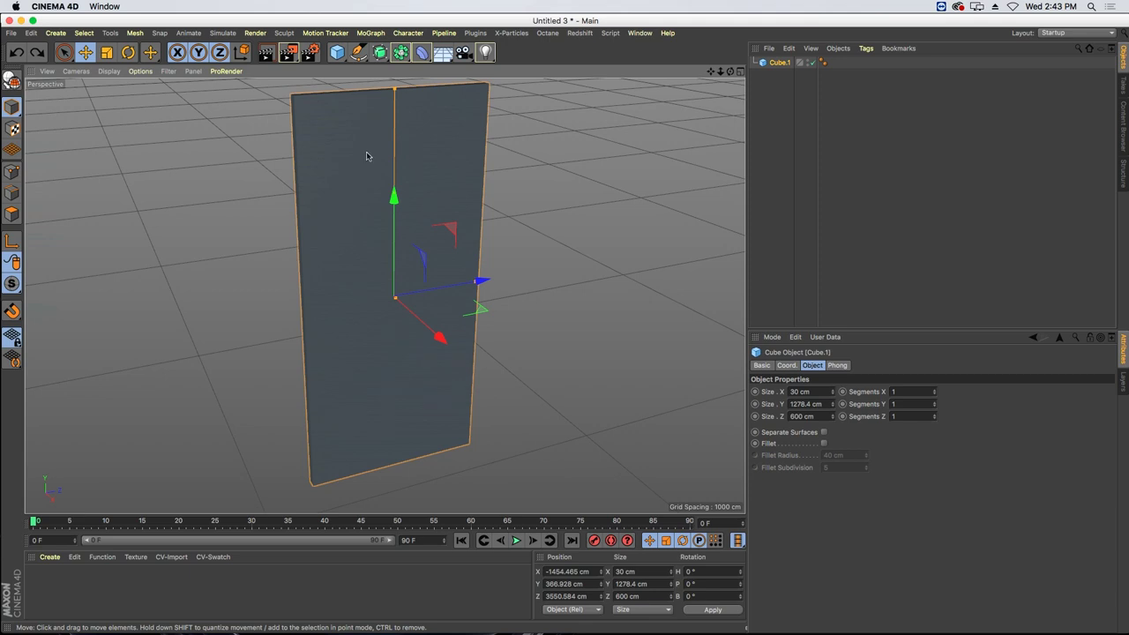
click(11, 80)
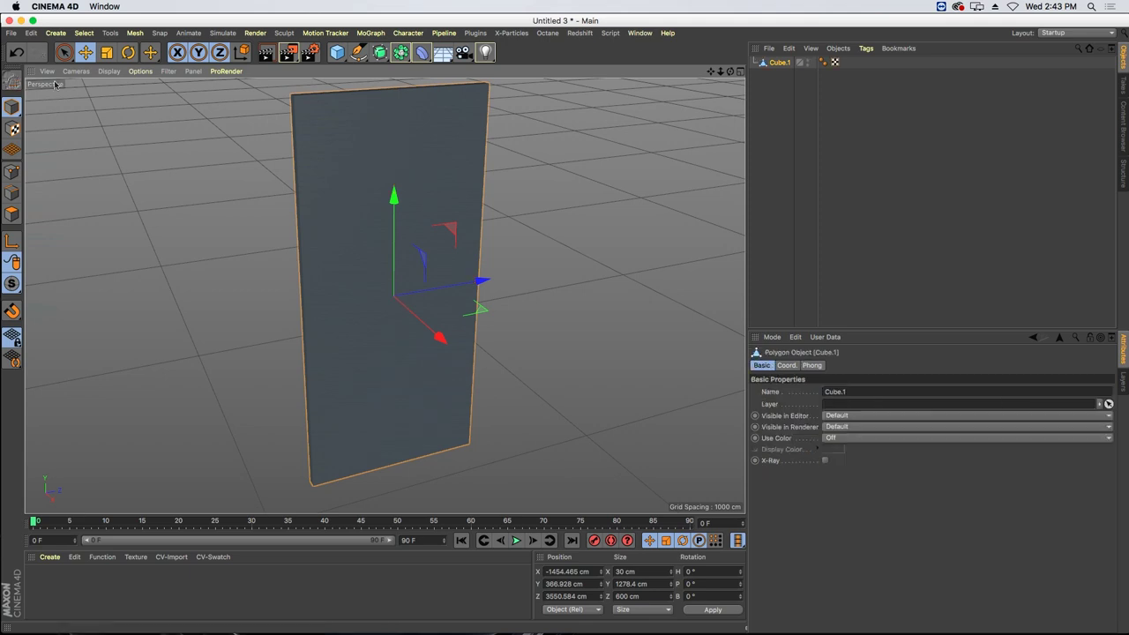
click(11, 216)
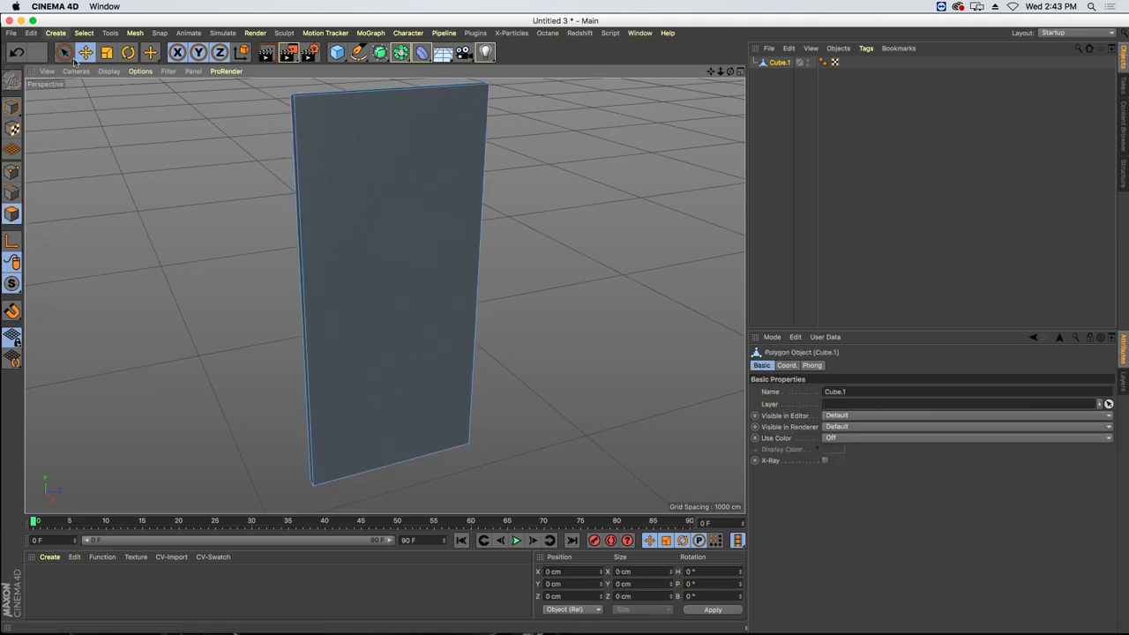
drag(64, 52, 99, 71)
click(338, 156)
alt+drag(362, 154, 204, 167)
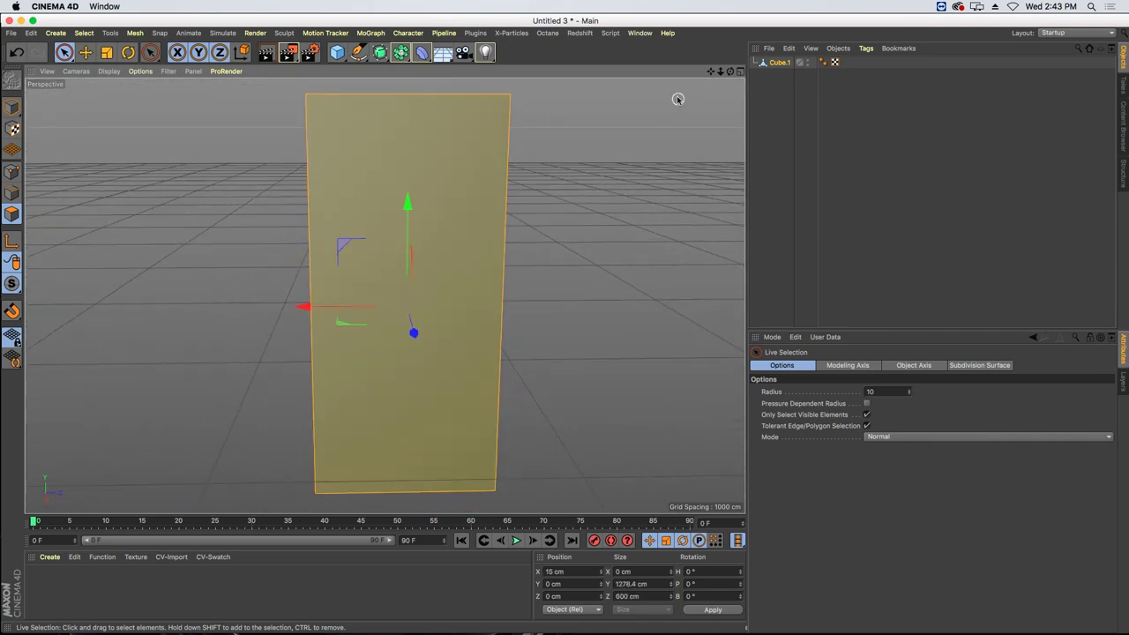
- In the Right view, loop-cut the panel vertically near both side edges and horizontally at about 36%, then 64% of the remaining lower section
click(739, 71)
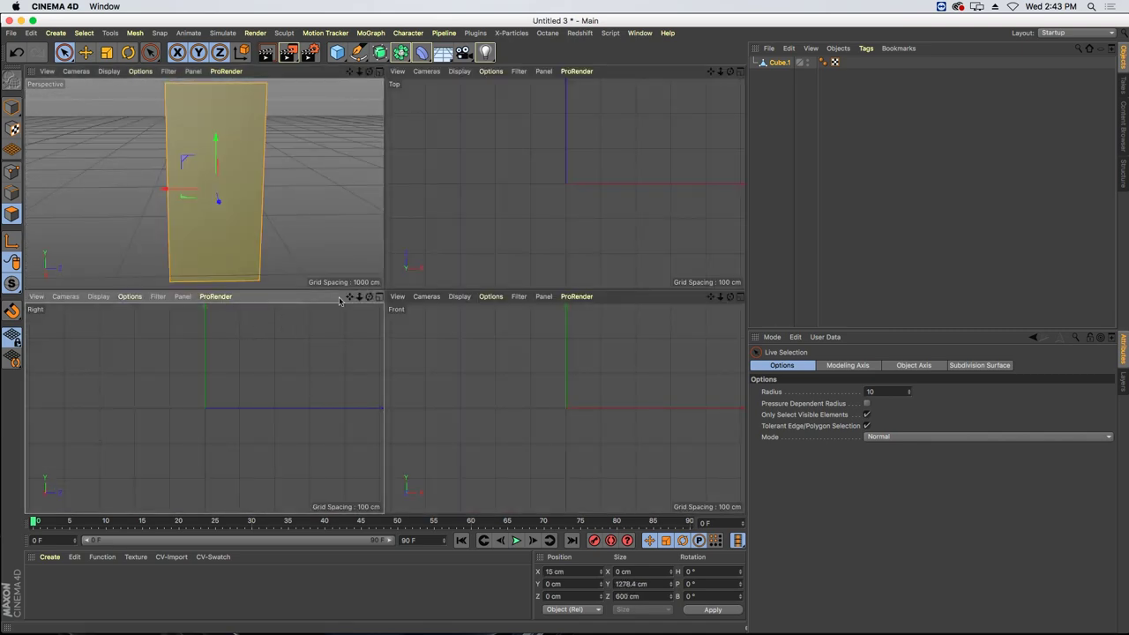
click(379, 296)
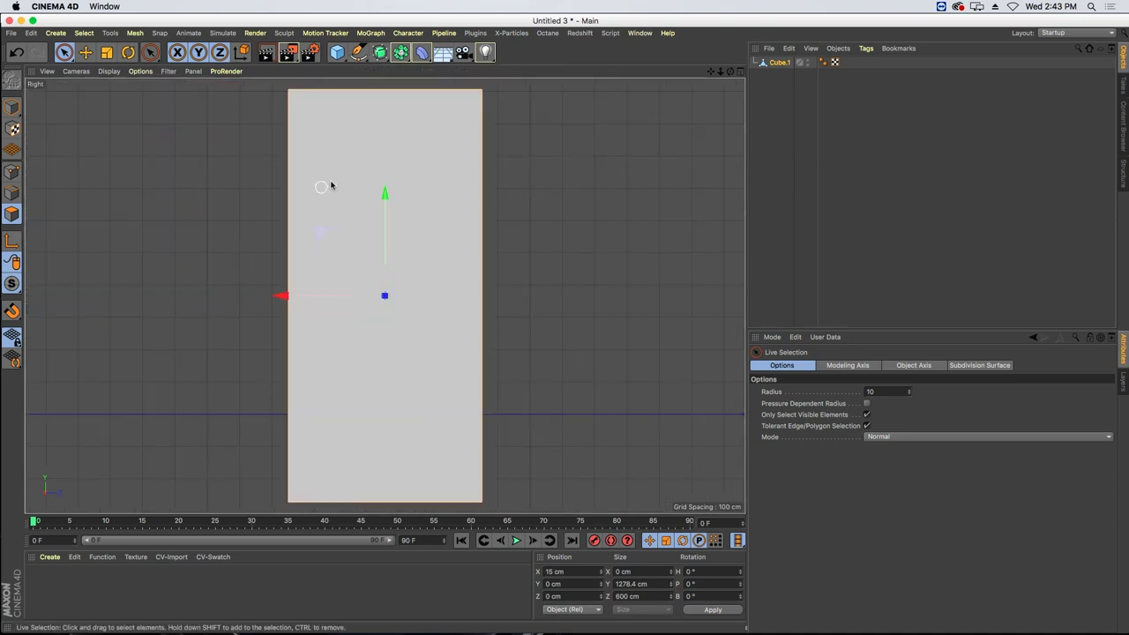
click(603, 168)
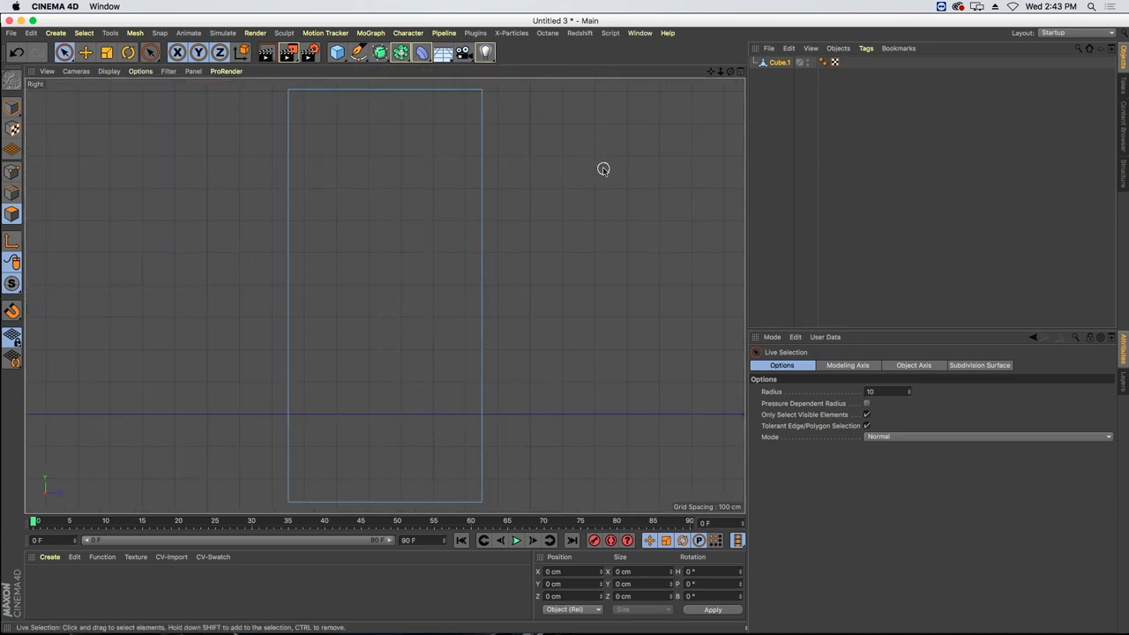
click(11, 171)
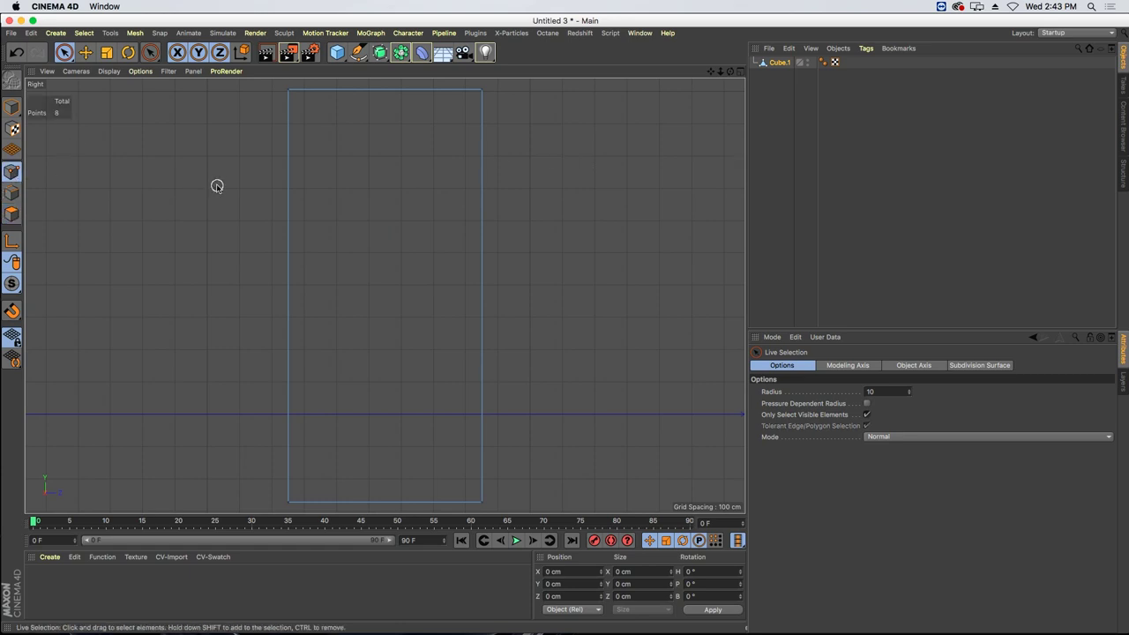
key(m)
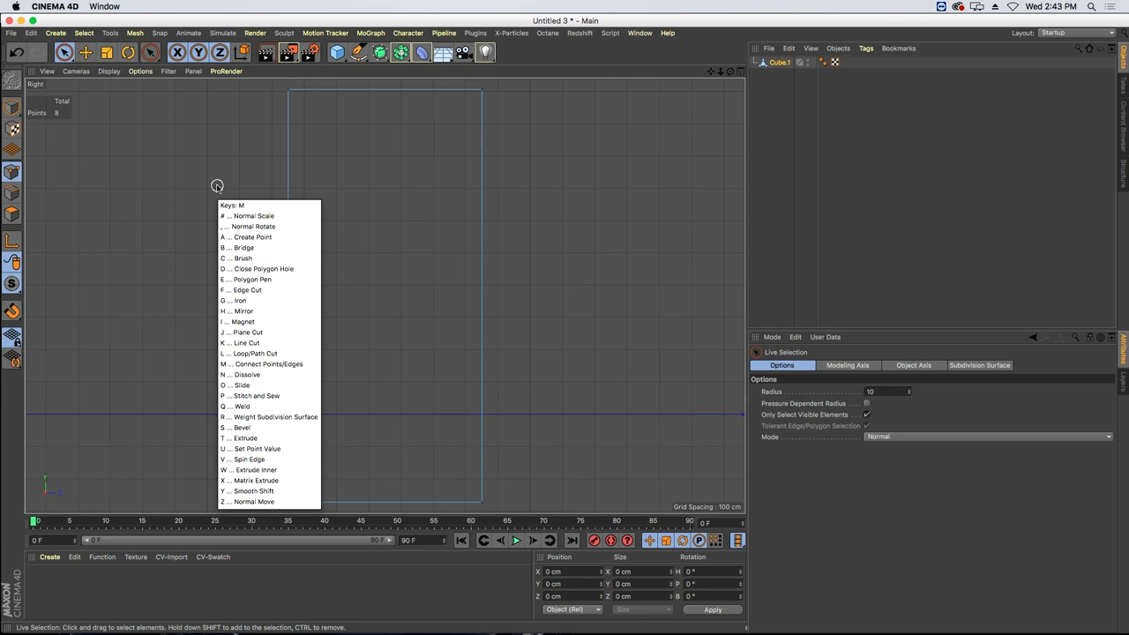
key(l)
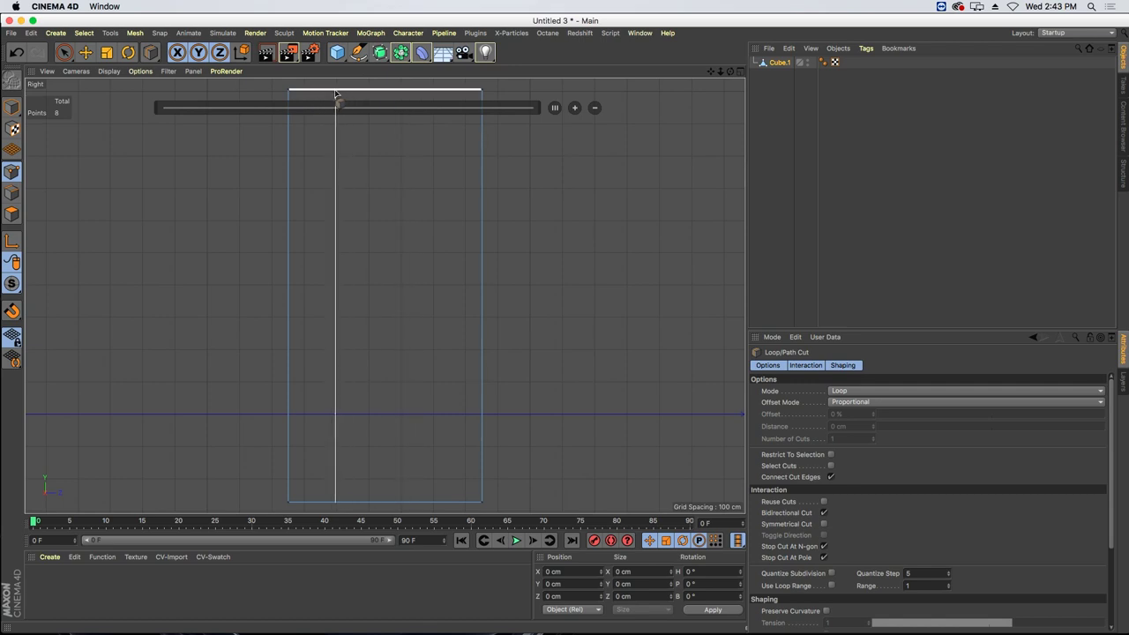
click(336, 93)
click(482, 240)
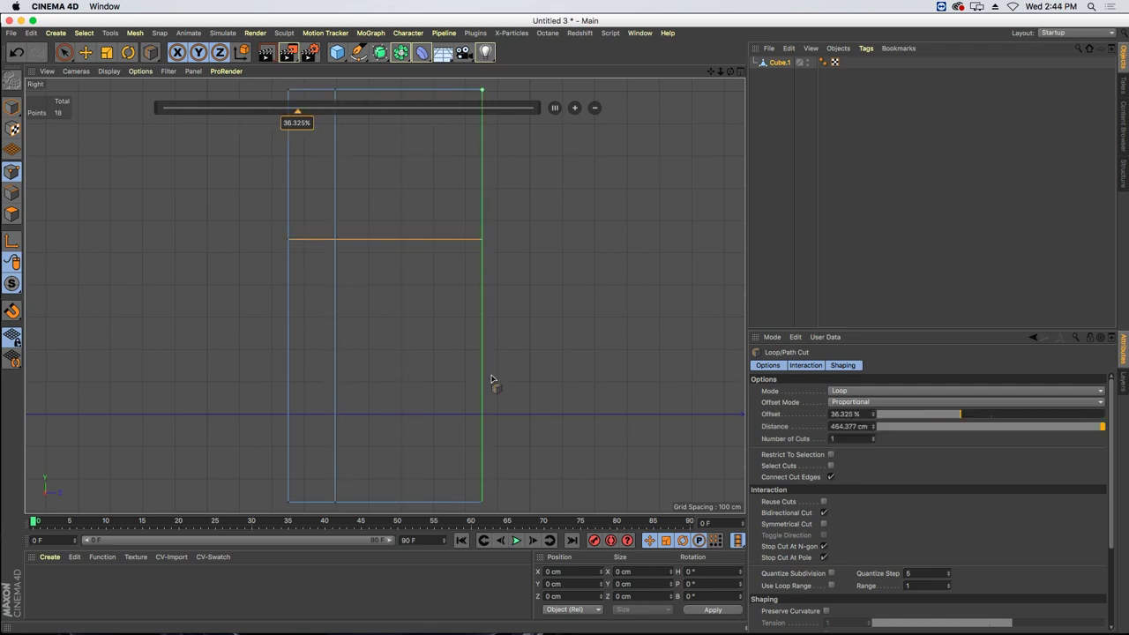
click(482, 407)
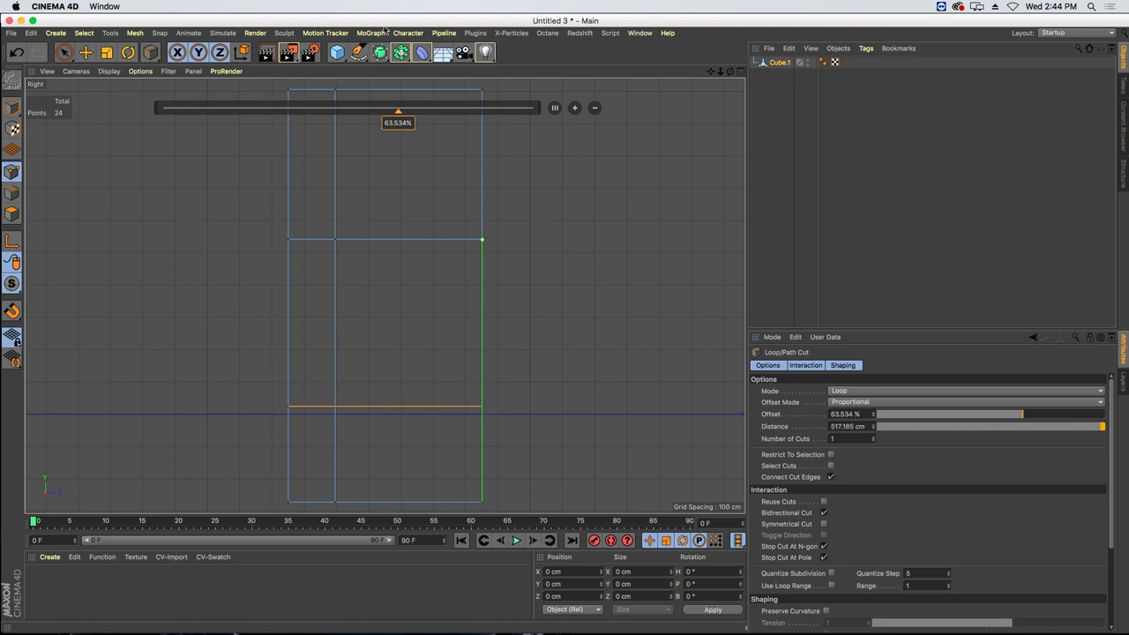
click(455, 93)
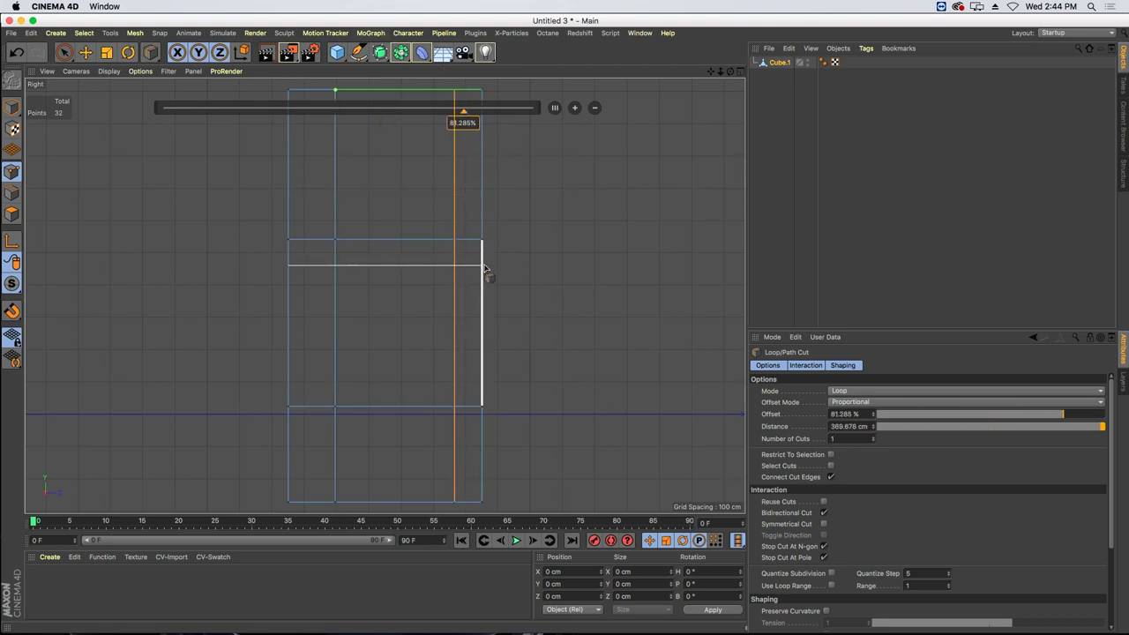
- Add three horizontal loop cuts across the panel's middle band, offset at 25%, about 35% and about 84%
click(483, 265)
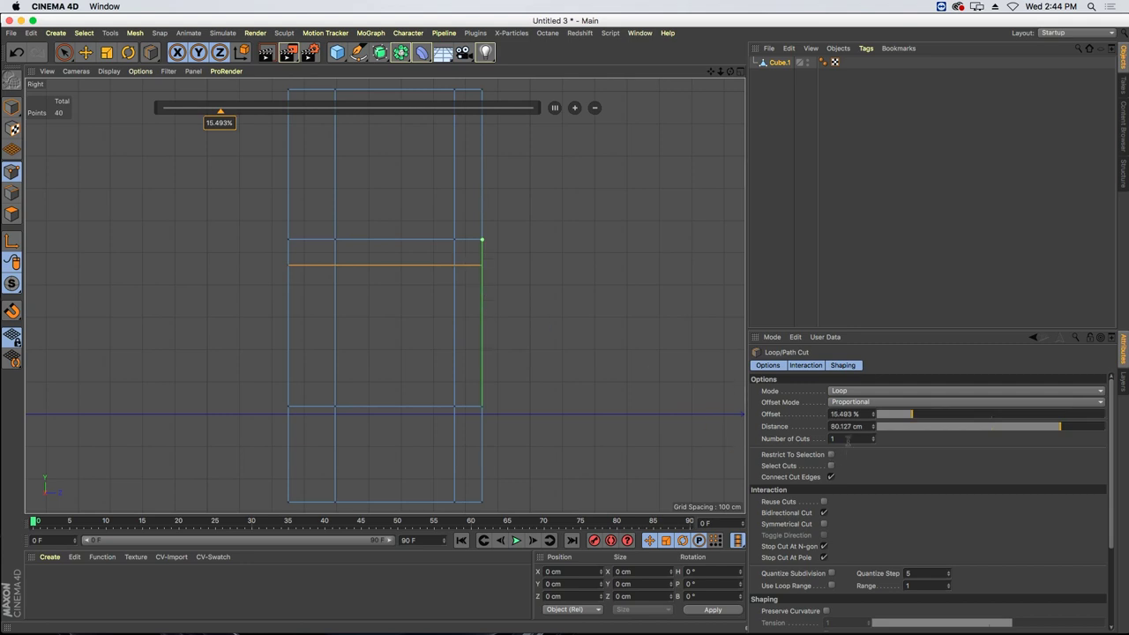
drag(847, 439, 788, 429)
key(Up)
key(Up)
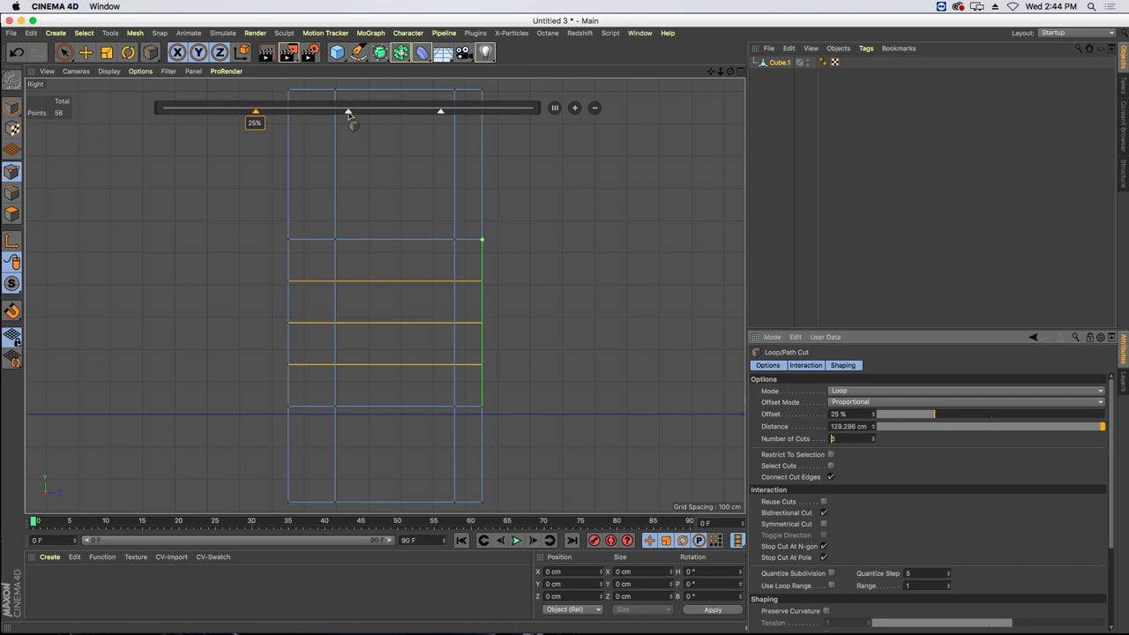
drag(349, 113, 292, 112)
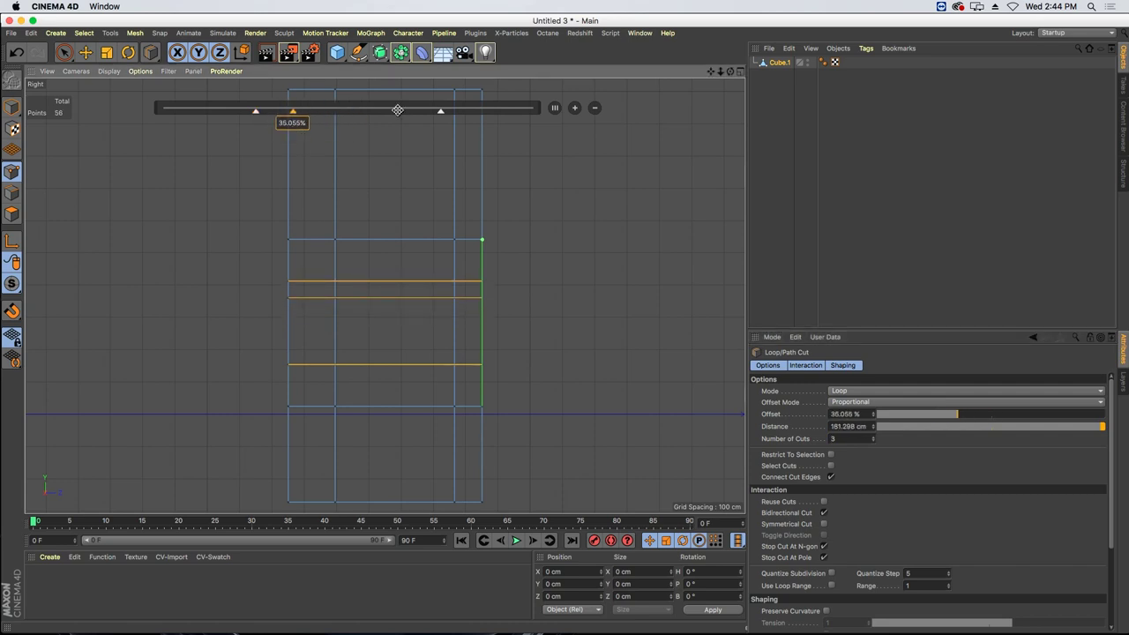
drag(441, 112, 474, 126)
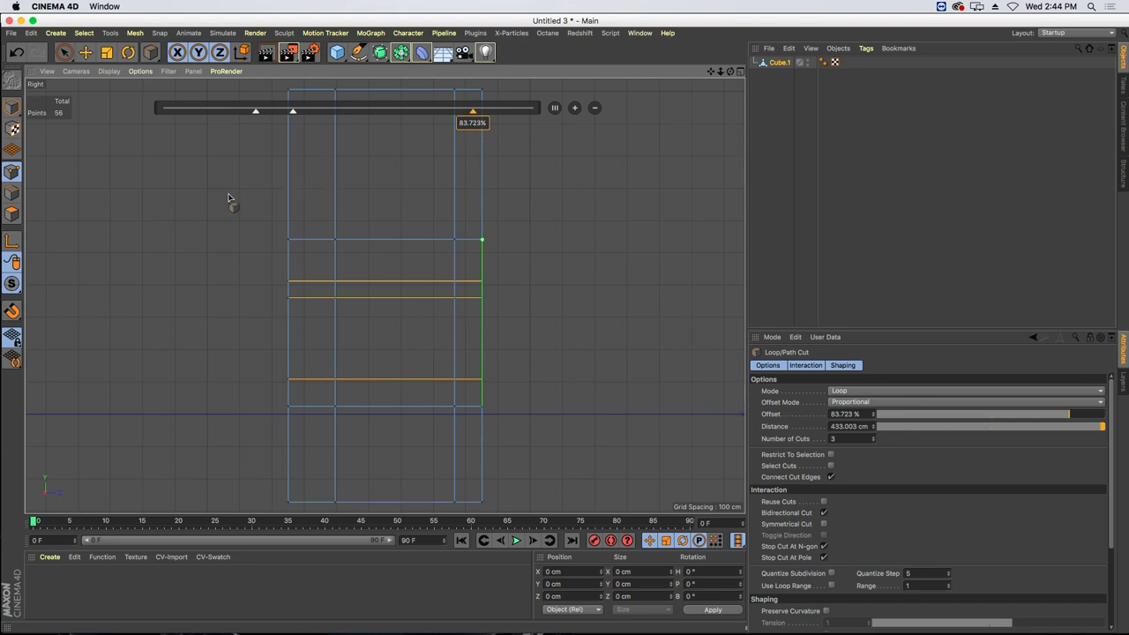
- Use Line Cut to add a horizontal cut across the panel's full width in its upper section
key(m)
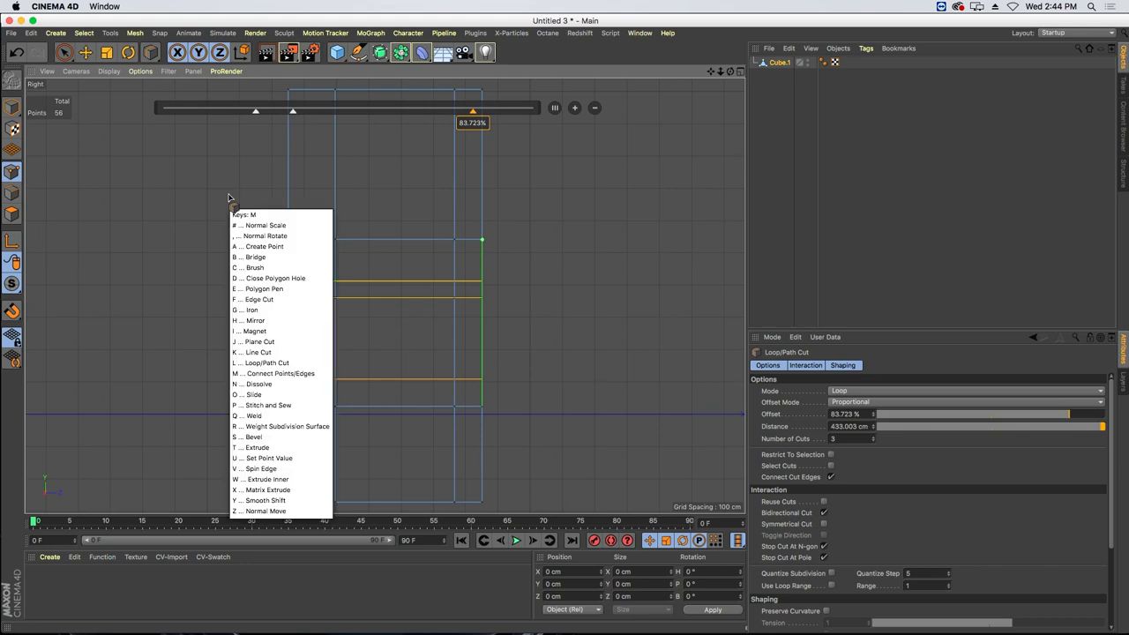
key(k)
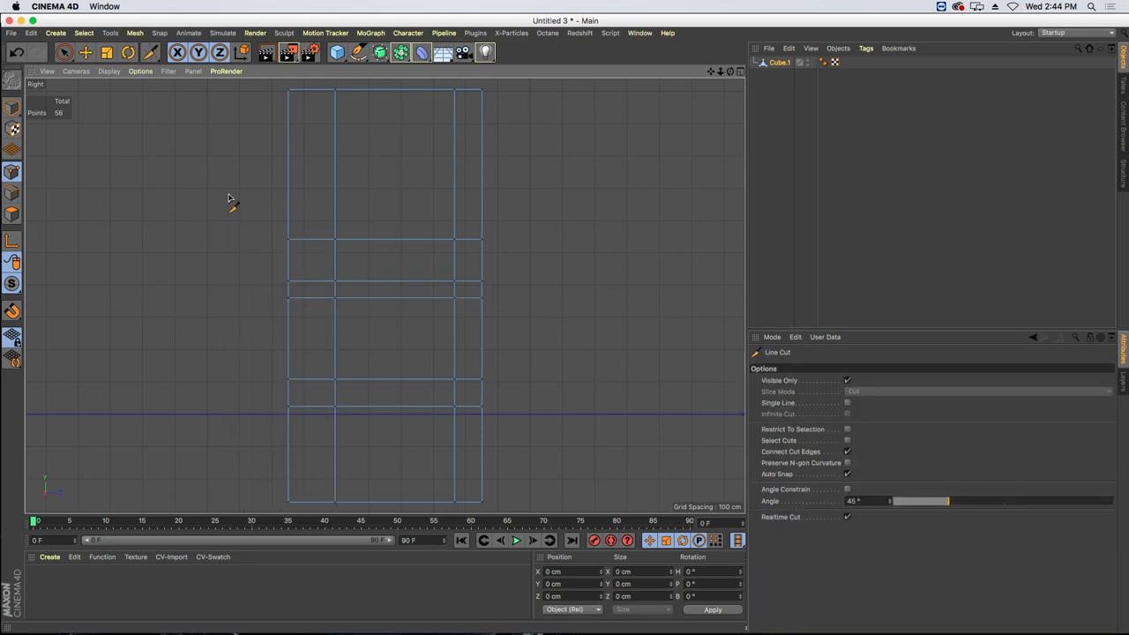
click(335, 190)
click(288, 191)
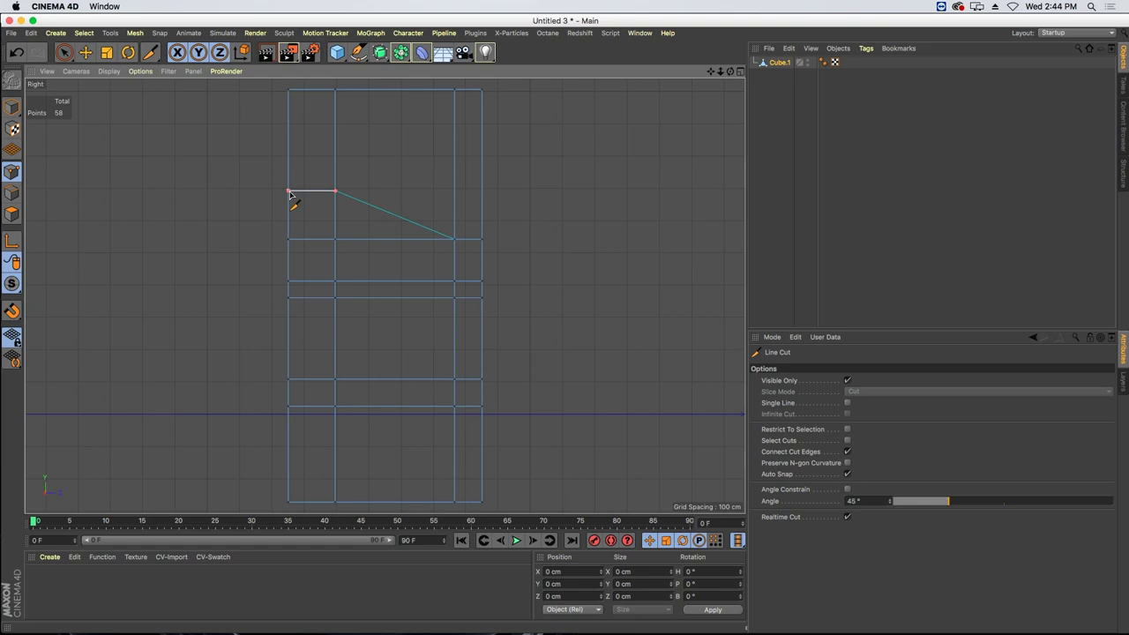
key(Escape)
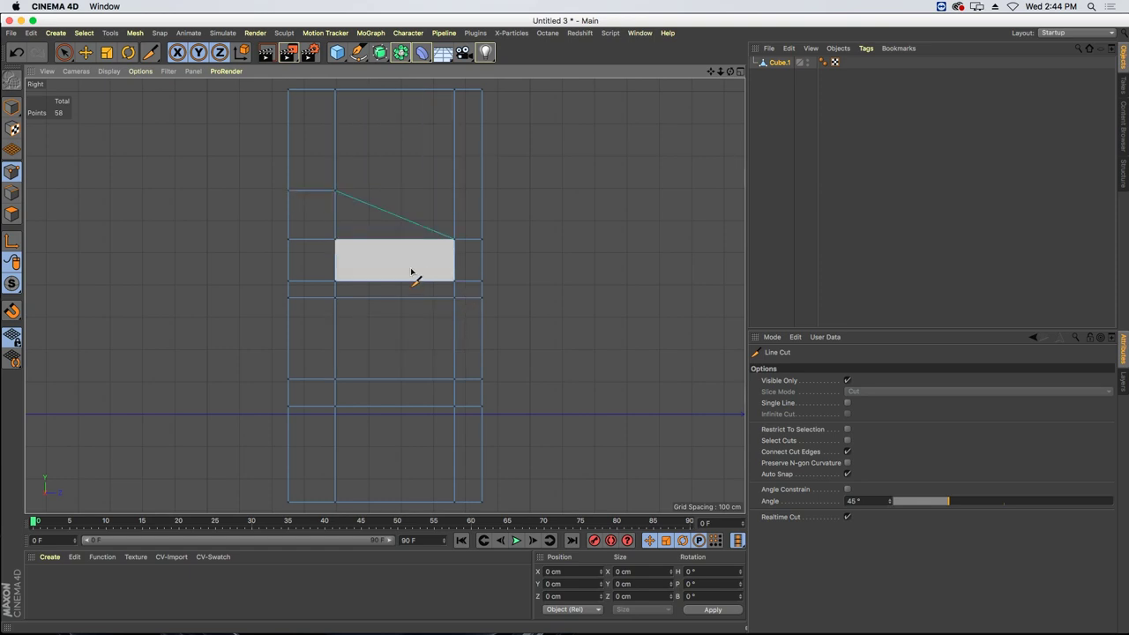
key(super+z)
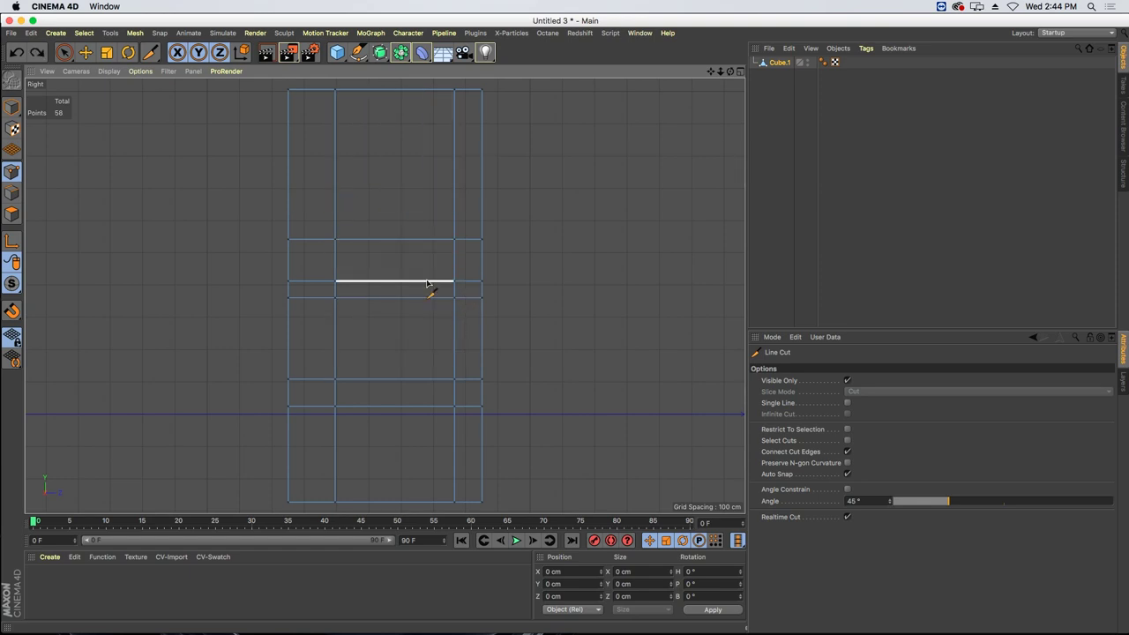
click(482, 199)
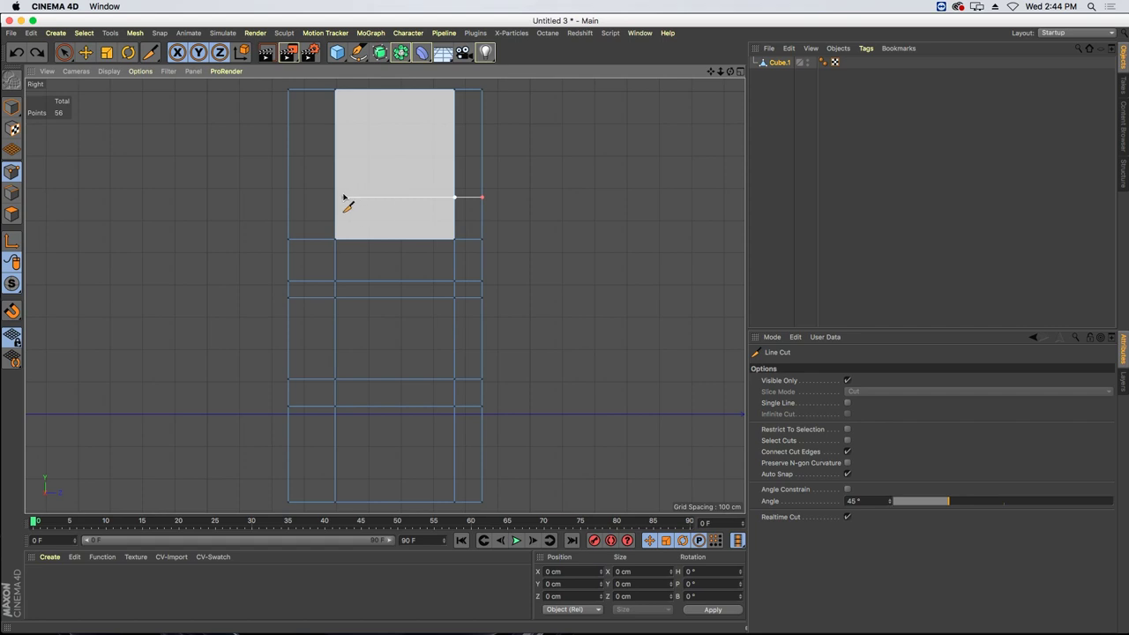
click(278, 198)
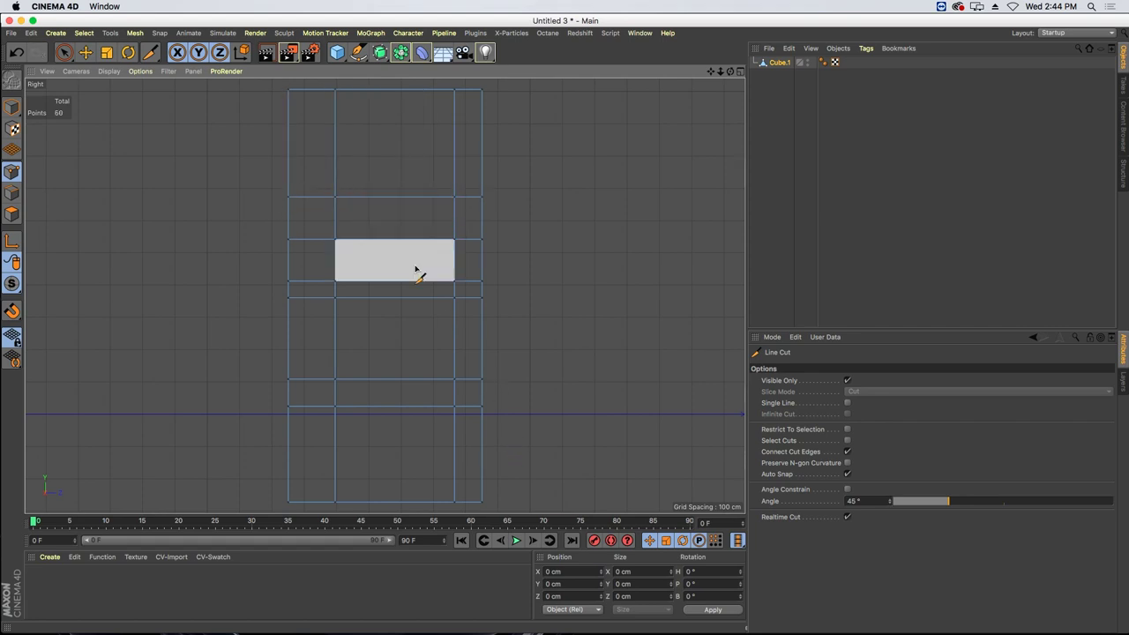
- Line-cut one vertical edge inside the large central block and another from the top edge down to the upper horizontal cut
click(422, 299)
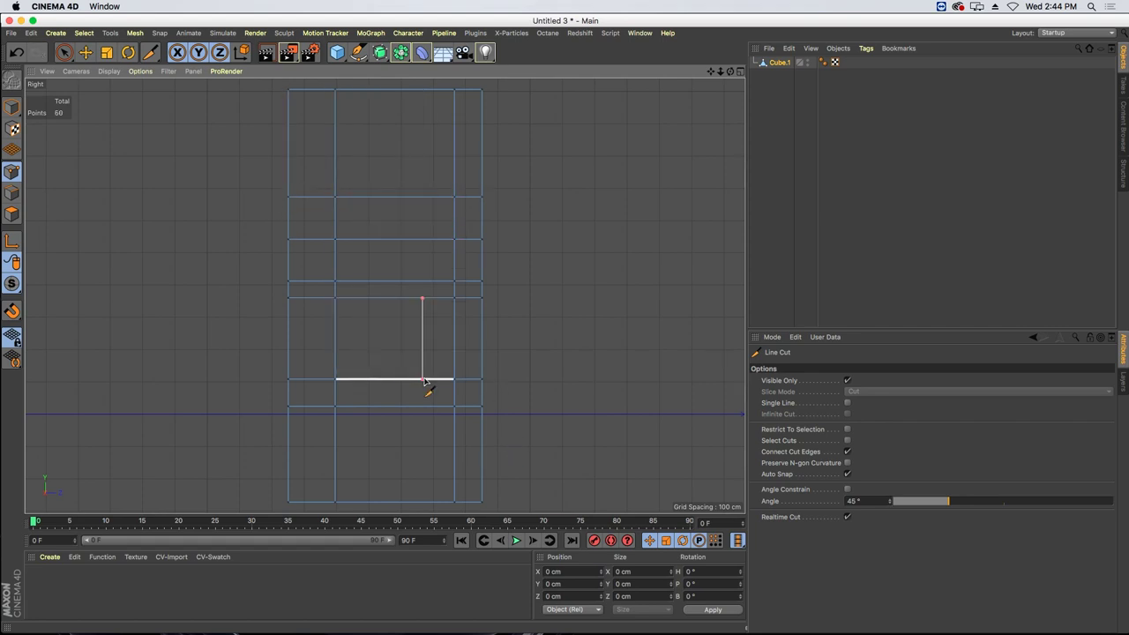
click(422, 380)
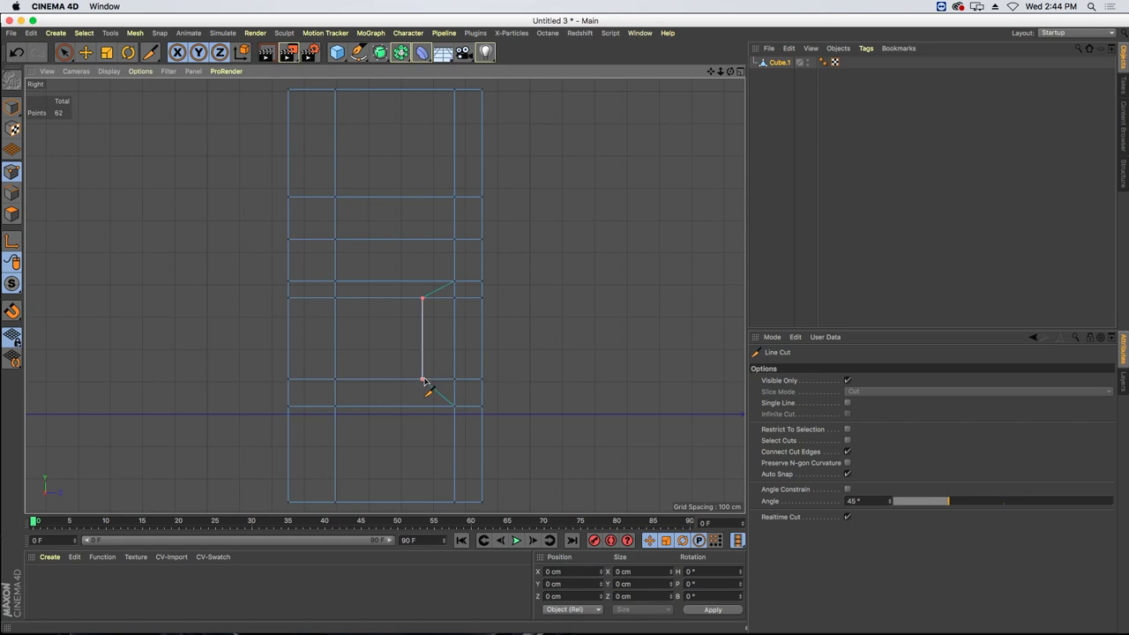
click(379, 198)
click(378, 90)
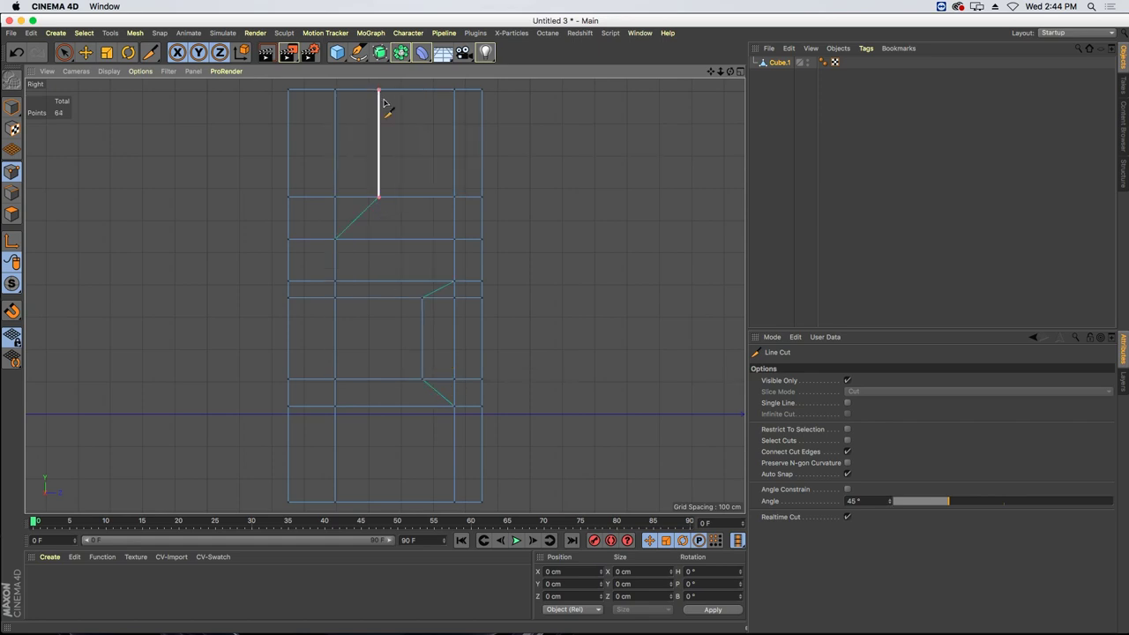
key(Escape)
- Extend the upper vertical cut down through the next two horizontal bands and finish the line cut
click(378, 198)
click(378, 239)
click(380, 281)
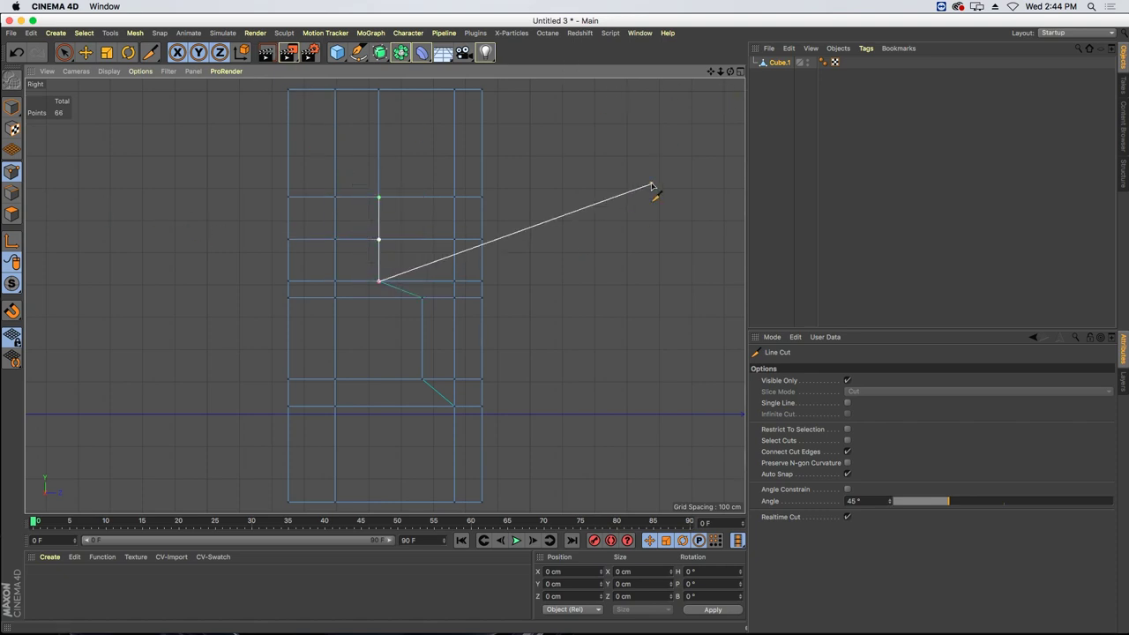
key(Escape)
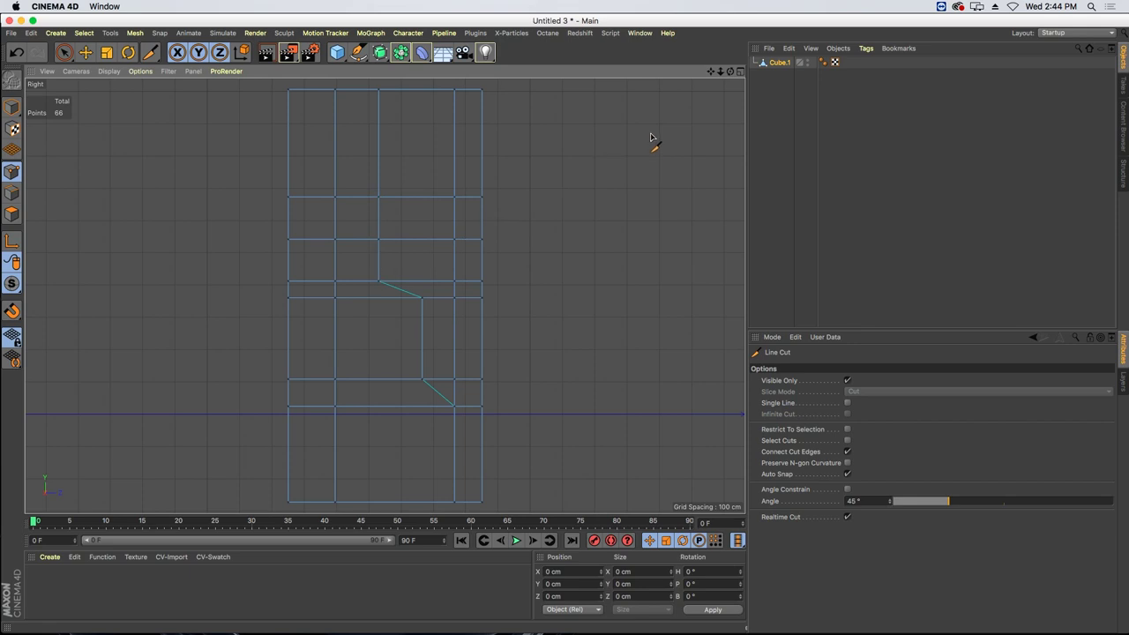
- Maximize the Perspective view, switch to polygon editing with the Move tool and look over the cut panel
click(740, 71)
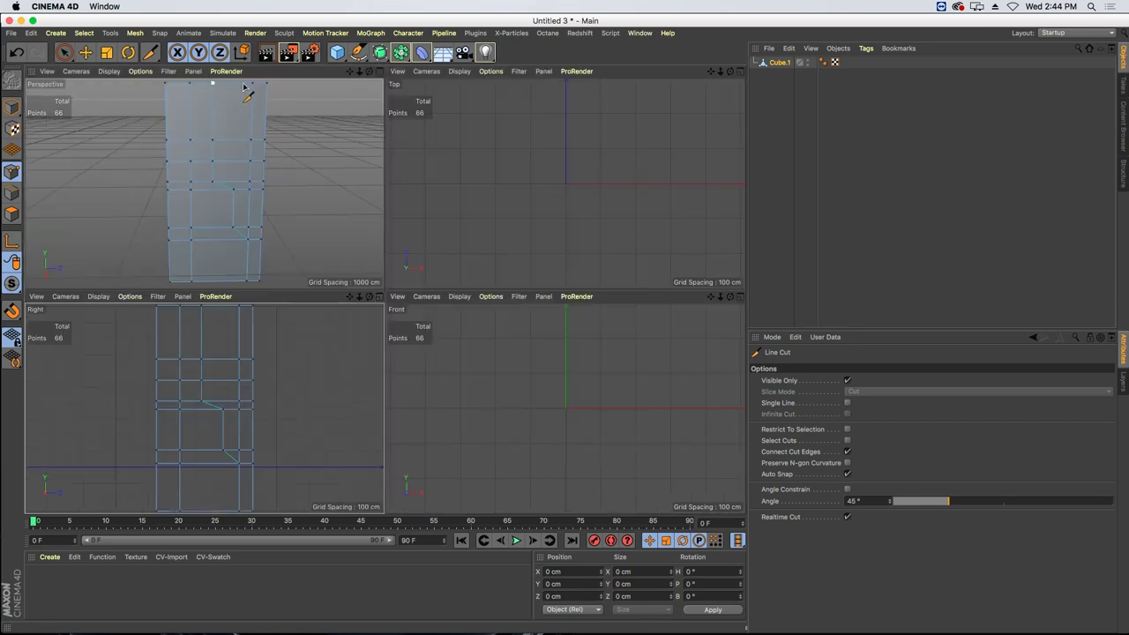
click(379, 71)
alt+drag(416, 151, 370, 226)
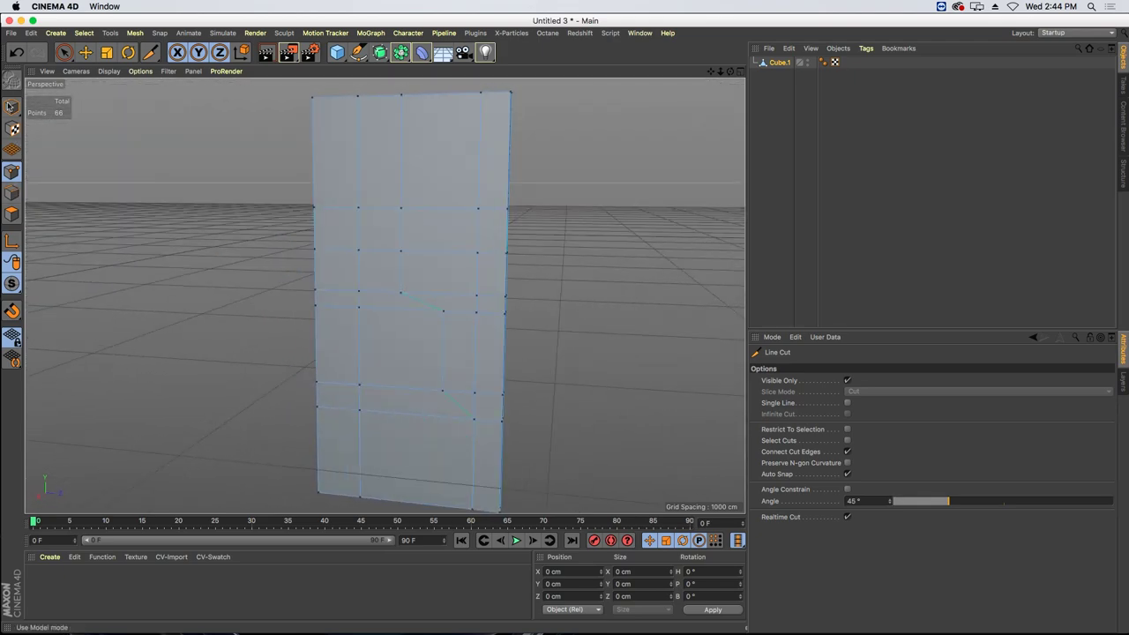
click(11, 214)
mouse_move(427, 159)
alt+mouse_down()
mouse_move(432, 195)
mouse_move(418, 170)
alt+mouse_up()
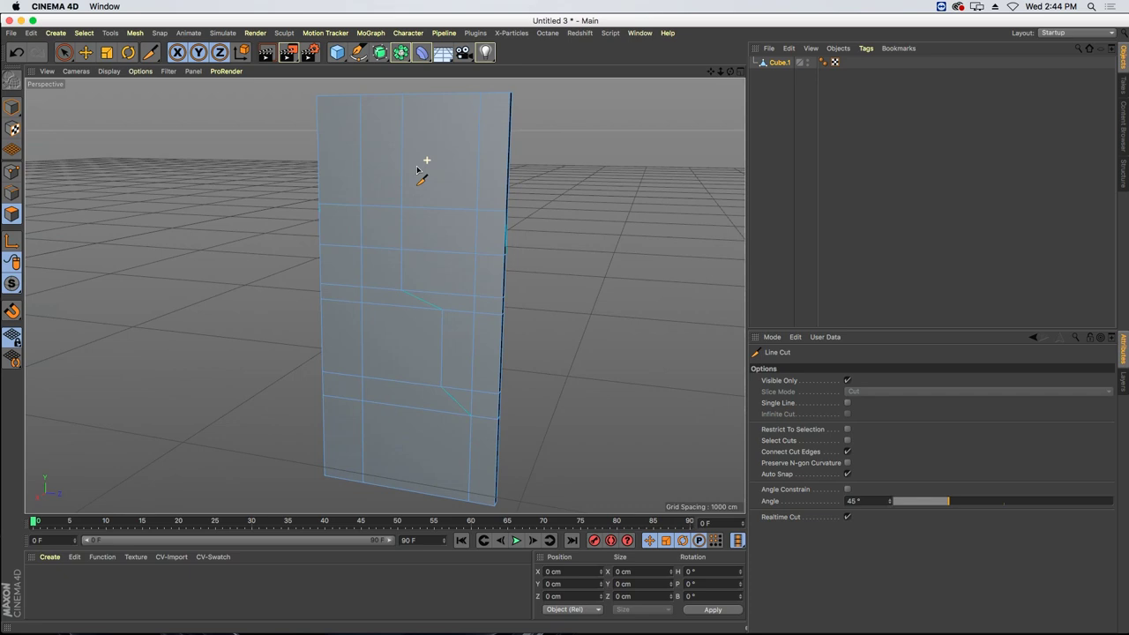
click(86, 52)
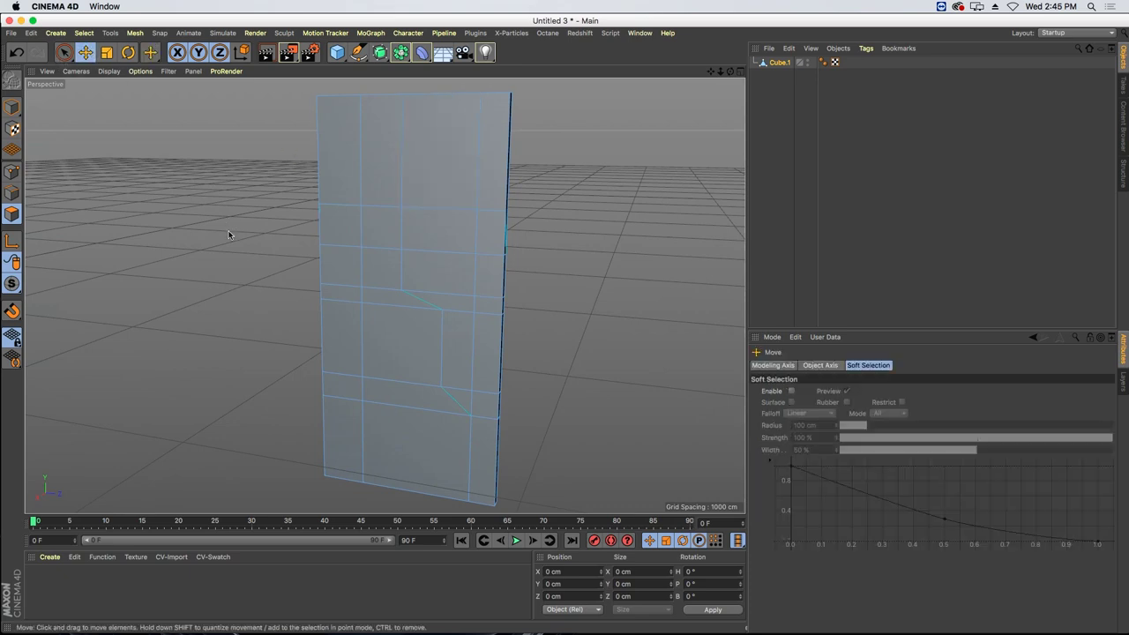
alt+drag(345, 189, 302, 227)
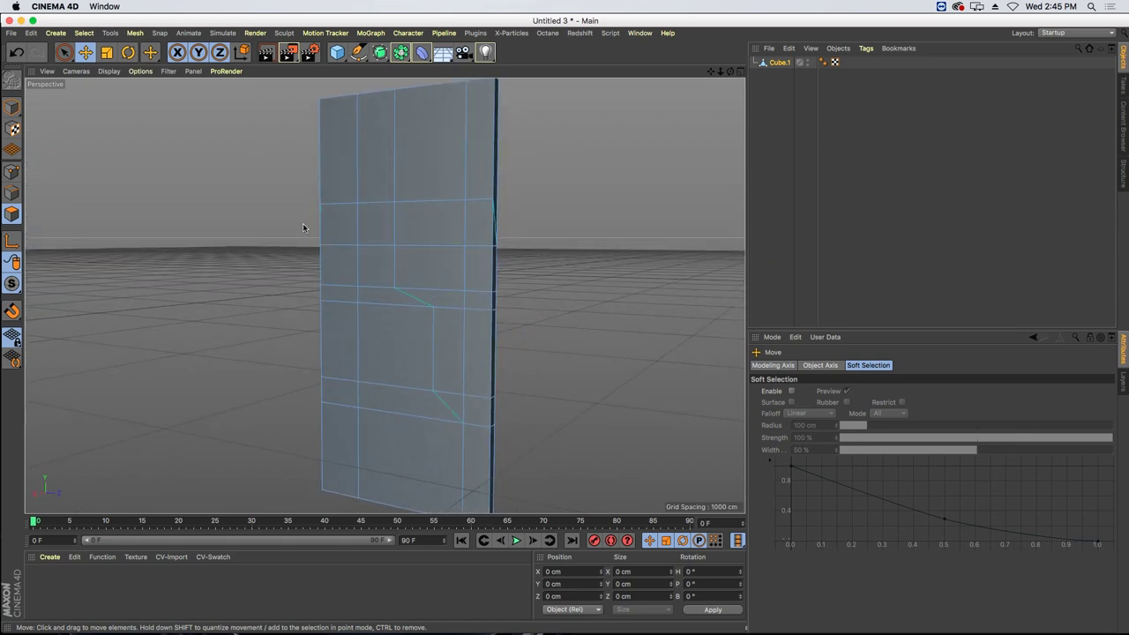
- Use Extrude Inner to inset the small polygon in the panel's upper band, second from the left edge, by about 6.2 cm
key(u)
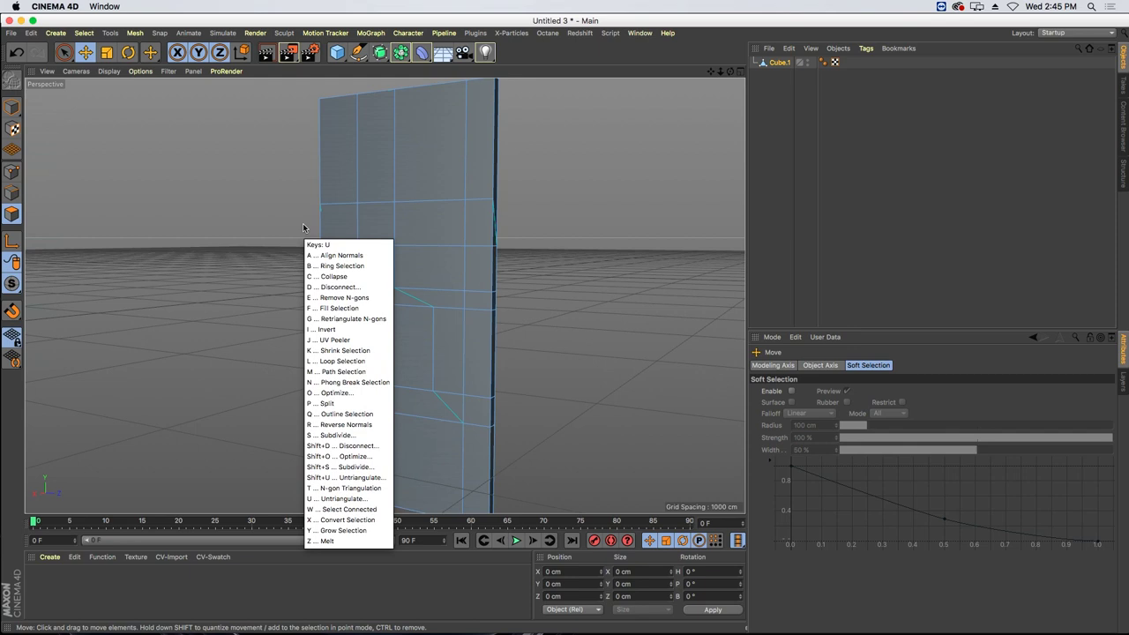
key(m)
key(m)
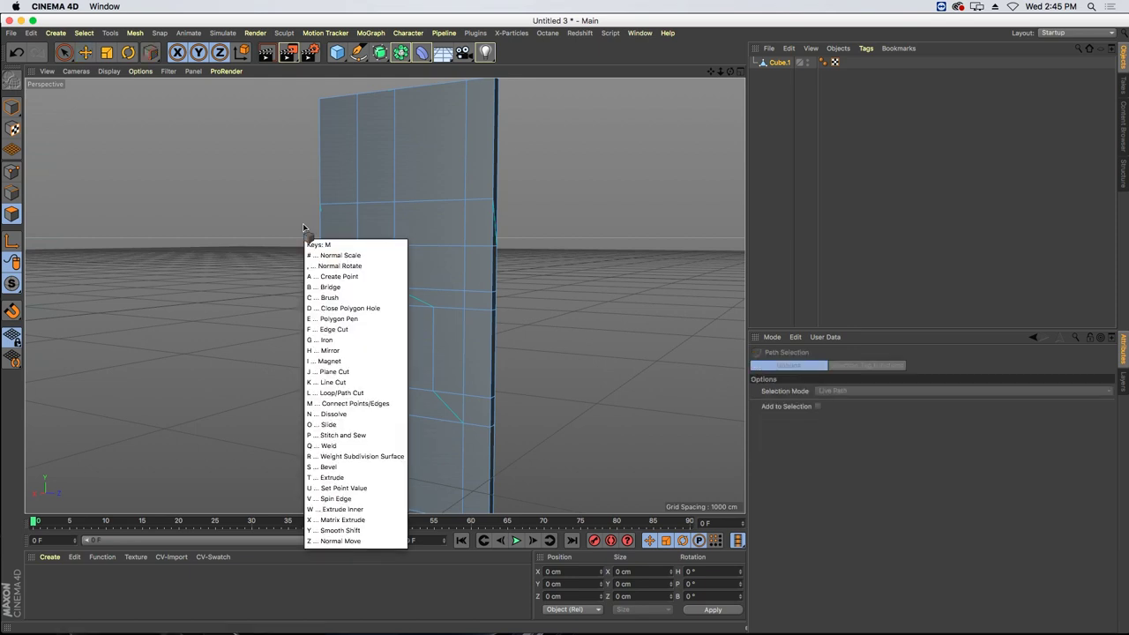
key(w)
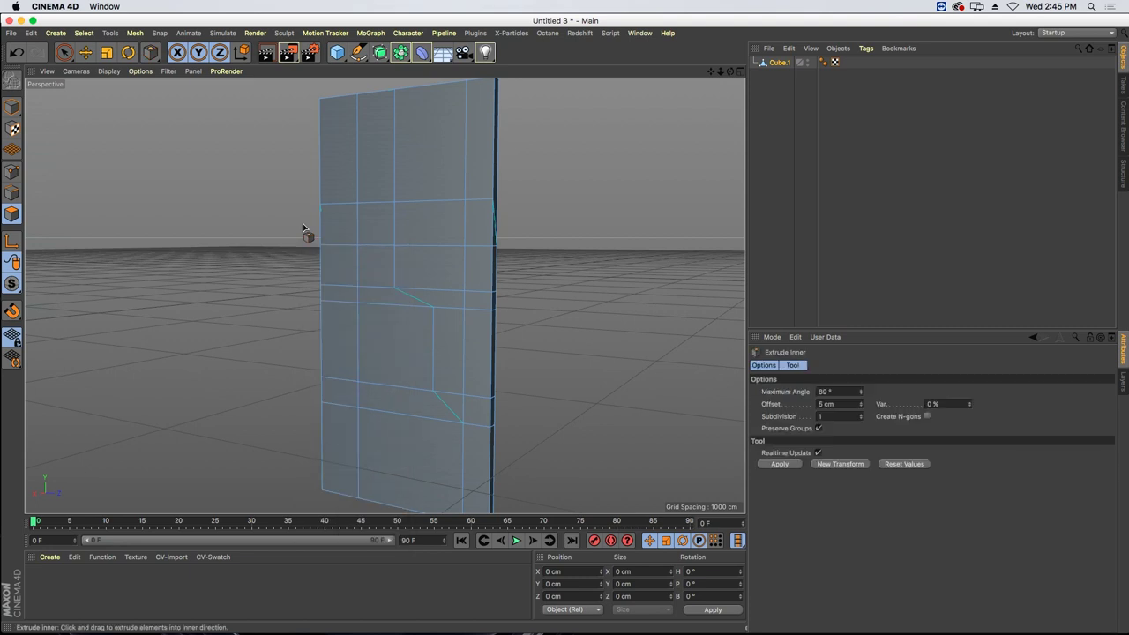
scroll(369, 234, up, 5)
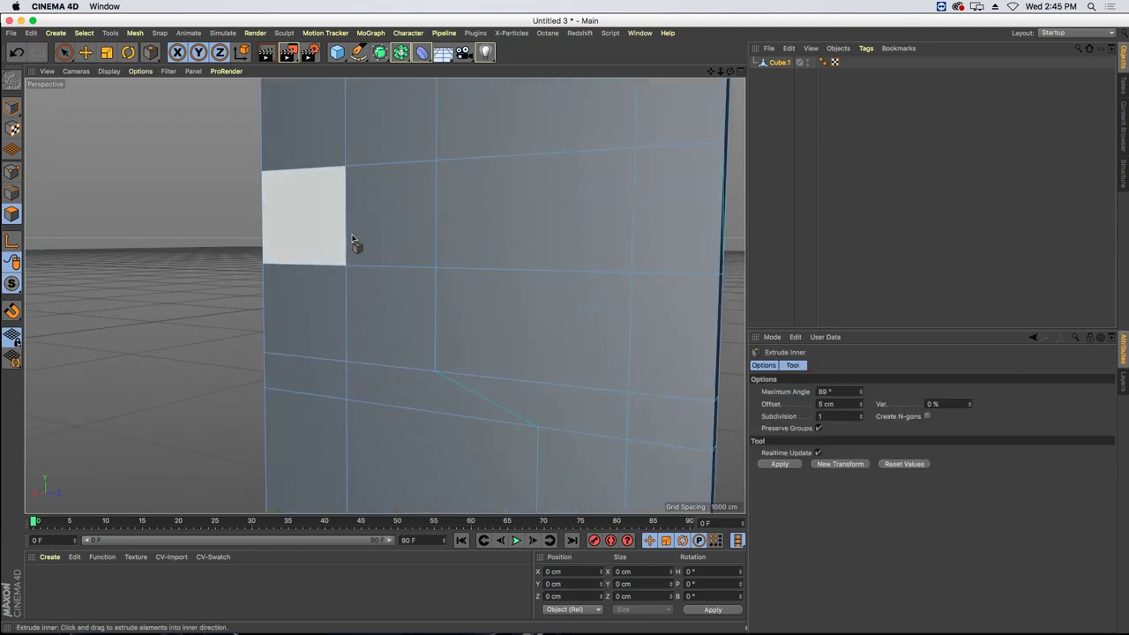
click(396, 227)
drag(396, 227, 411, 226)
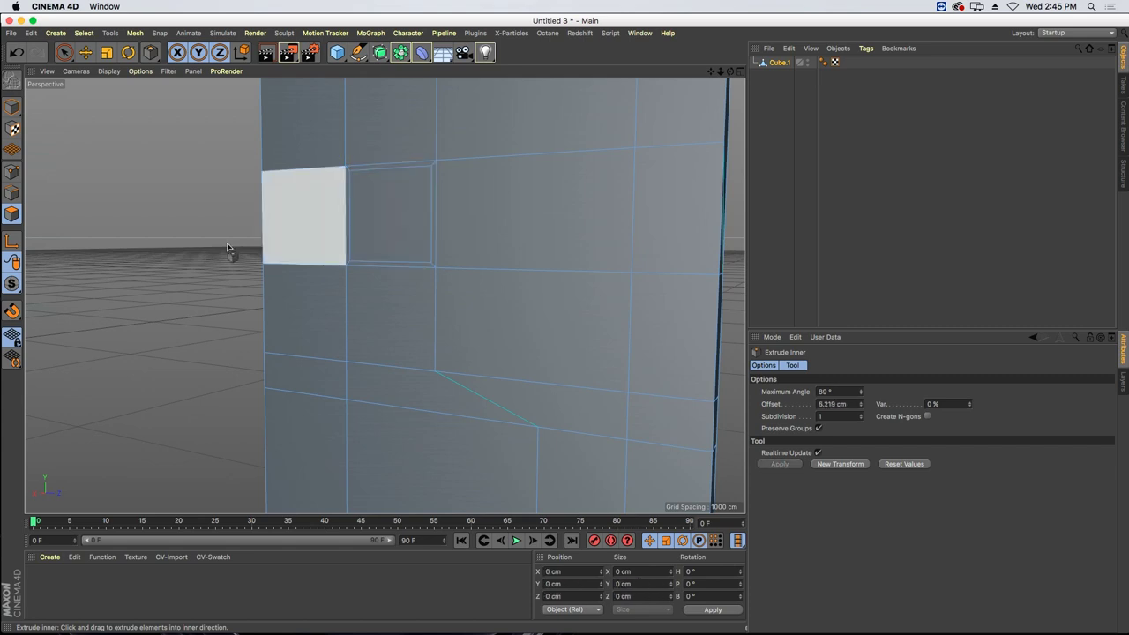
- Inset the panel's lower-left corner polygon and the tall central polygon in the top section
mouse_move(165, 213)
alt+right_down()
mouse_move(124, 226)
mouse_move(77, 267)
alt+right_up()
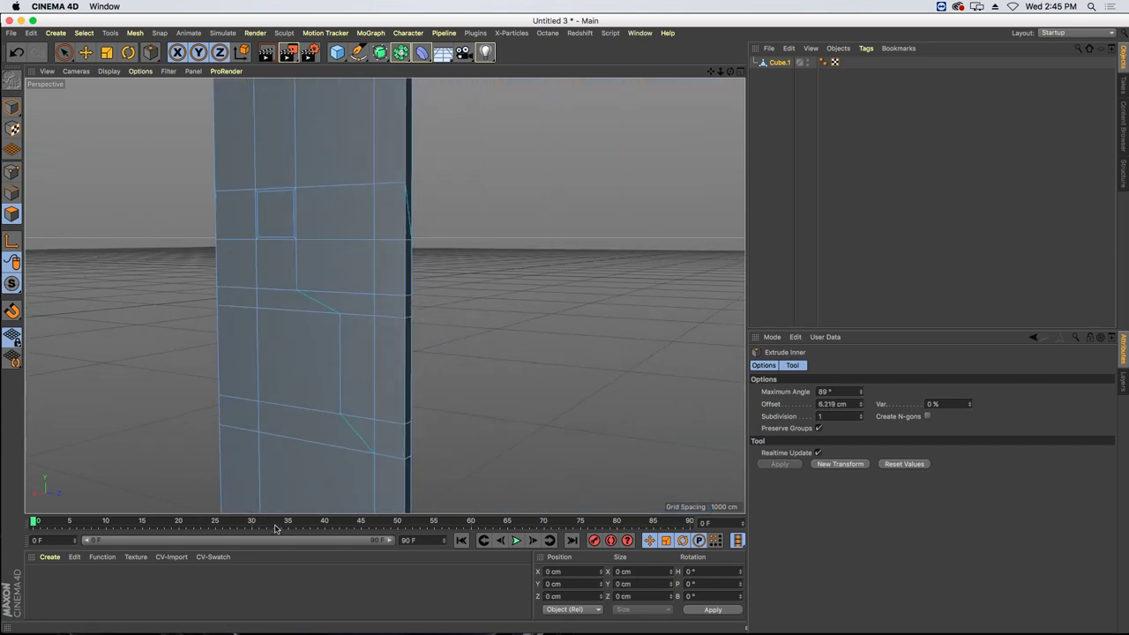
drag(243, 472, 249, 436)
click(332, 120)
drag(346, 130, 349, 132)
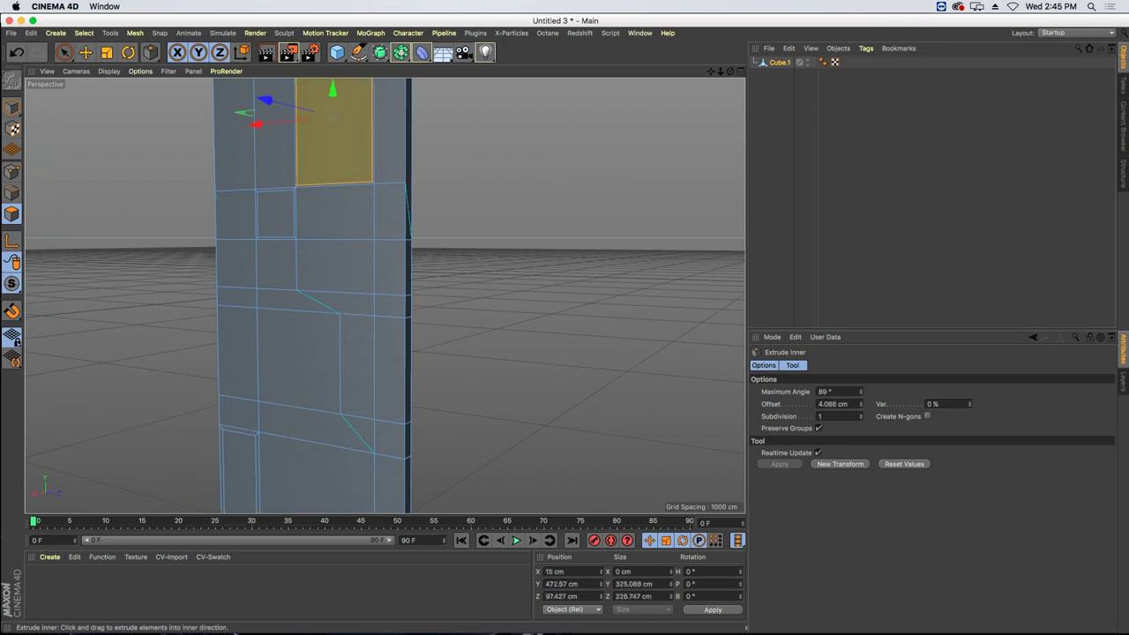
- Inset the tall narrow polygon at mid-height along the panel's right edge by about 6.9 cm
drag(394, 386, 394, 353)
key(super+z)
click(397, 379)
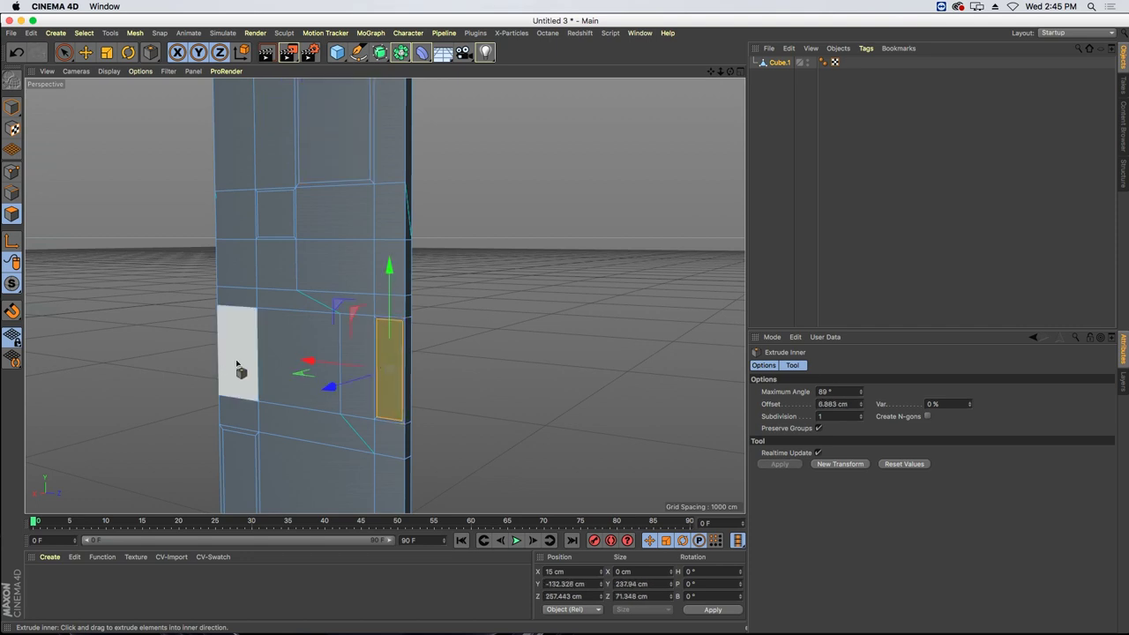
- Inset the thin left-edge polygon by about 5.9 cm and the upper band's right-edge polygon by about 7.2 cm
click(236, 300)
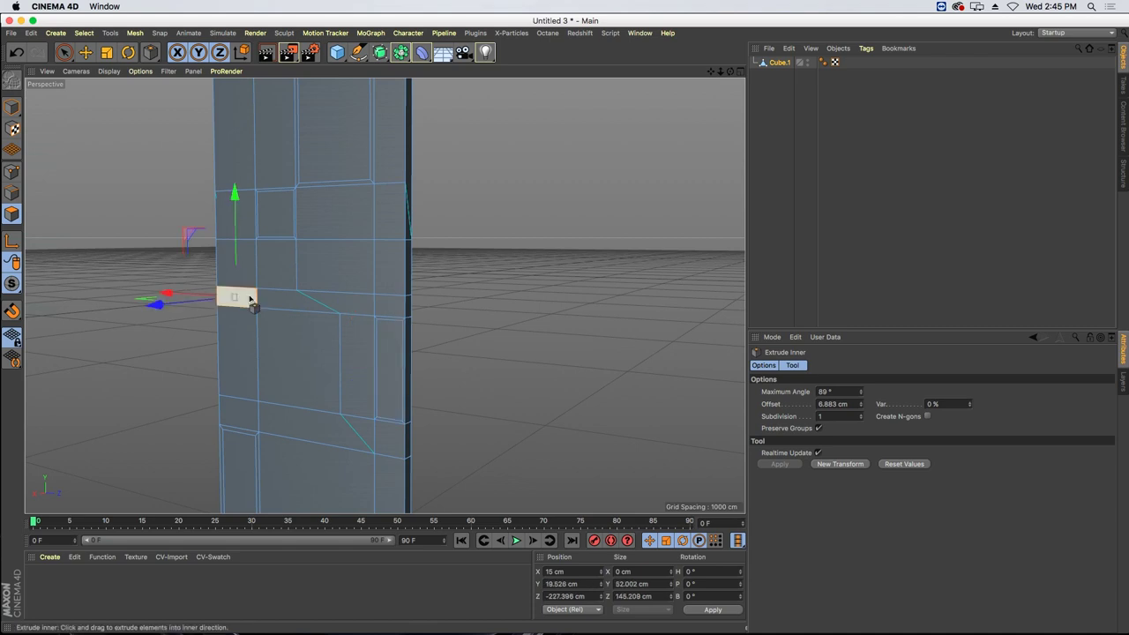
drag(251, 300, 248, 299)
click(389, 219)
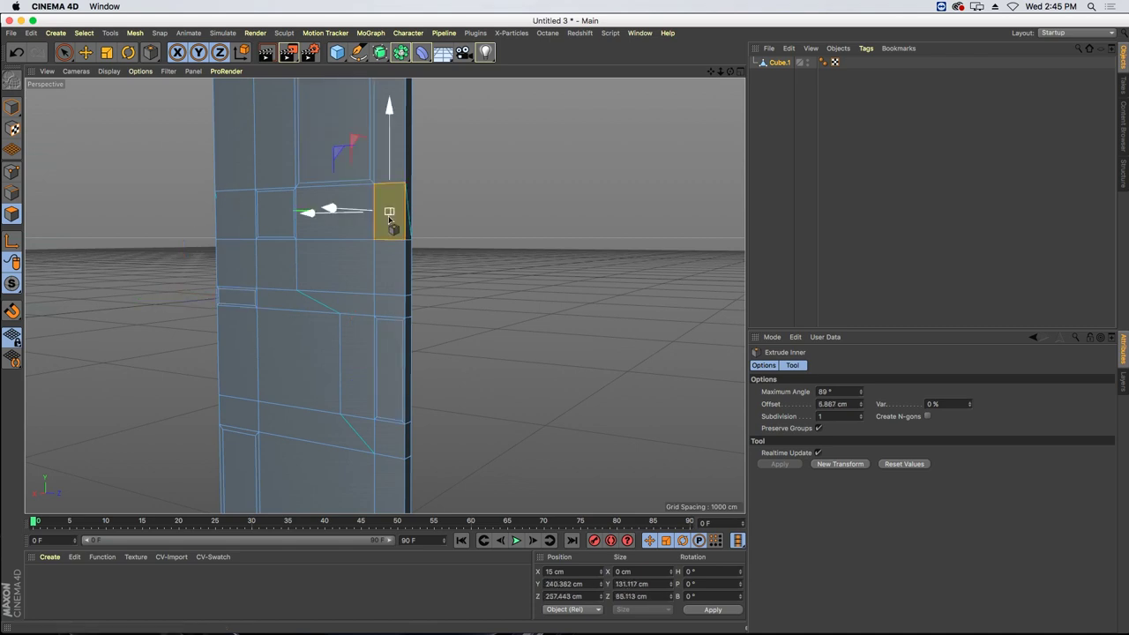
drag(396, 234, 399, 231)
- Extrude the upper band's inset right-edge polygon outward and push the tall upper central one inward by about 13.8 cm
mouse_move(278, 247)
alt+mouse_down()
mouse_move(284, 301)
mouse_move(280, 247)
alt+mouse_up()
alt+right_drag(214, 263, 292, 263)
alt+middle_drag(292, 263, 261, 391)
key(m)
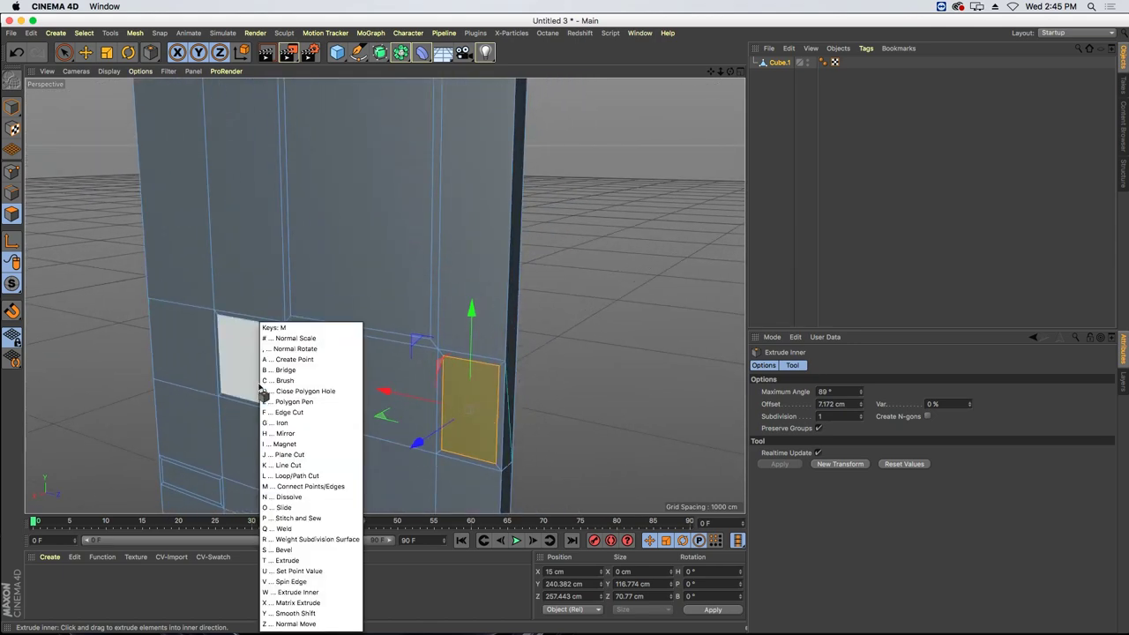
key(t)
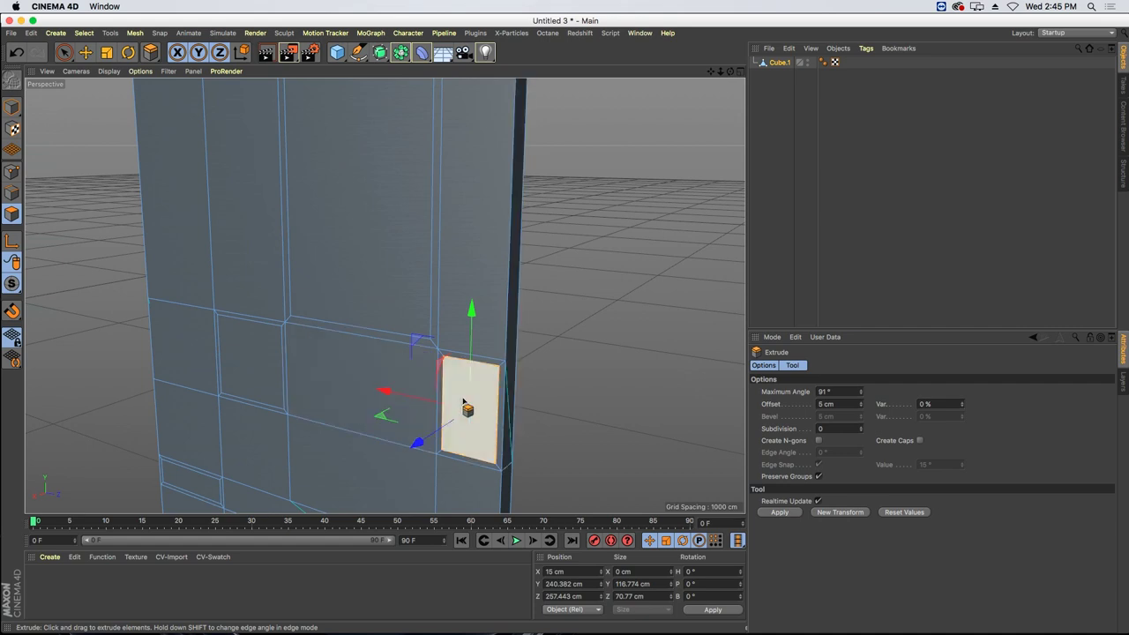
drag(540, 426, 615, 425)
drag(368, 240, 345, 201)
- Extrude the upper band's inset square outward and scale its face down to about 106 by 109 cm
alt+drag(191, 303, 194, 266)
click(231, 354)
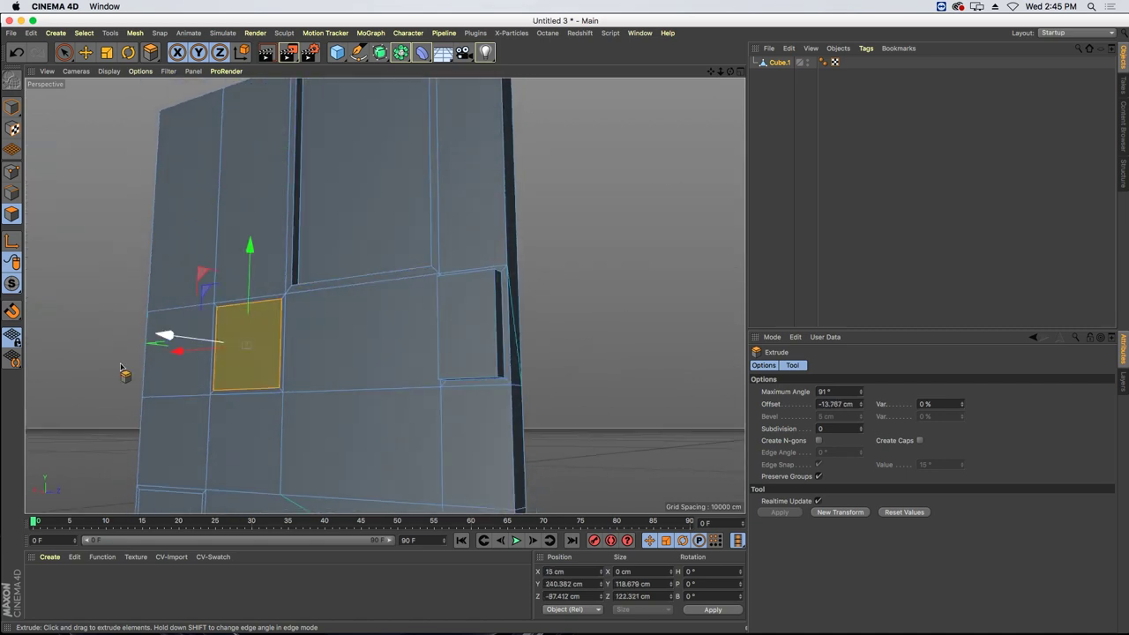
drag(93, 295, 137, 294)
drag(154, 337, 58, 314)
key(t)
alt+drag(320, 320, 270, 338)
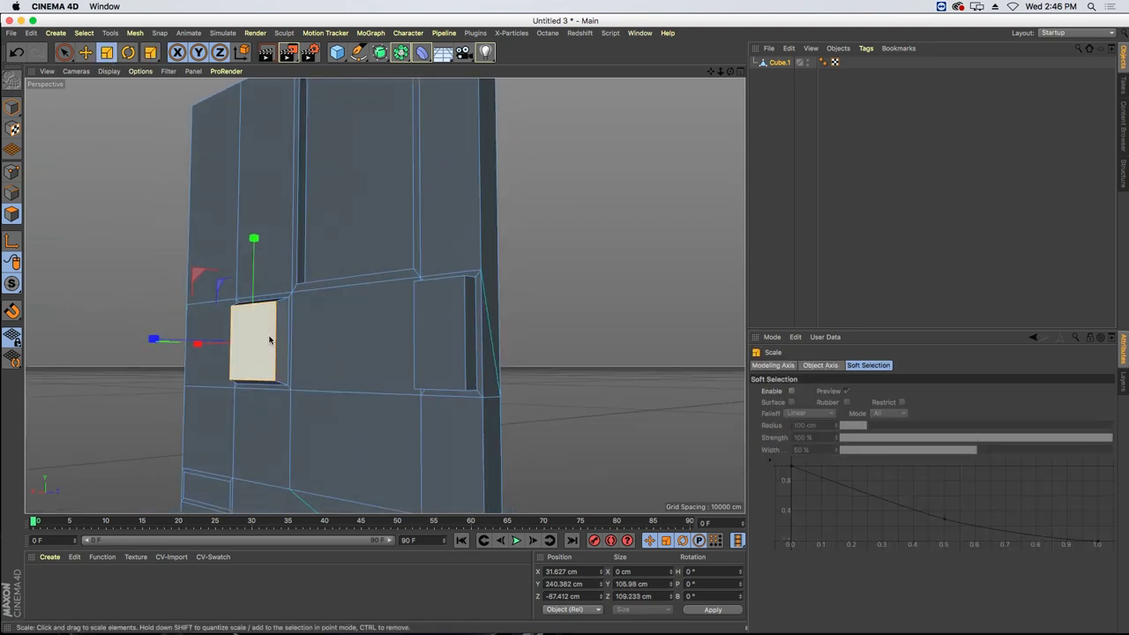
- Extrude the thin inset rectangle at the panel's left edge and, by about 15 cm, the tall inset rectangle at the right edge
alt+right_drag(269, 338, 256, 357)
alt+drag(232, 352, 143, 432)
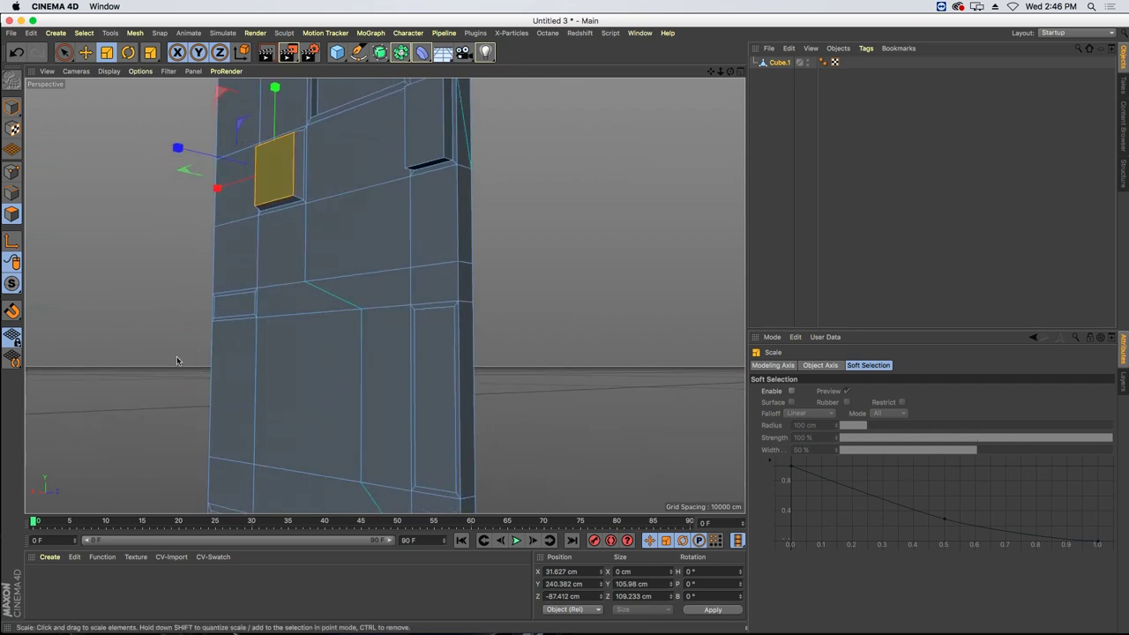
key(d)
drag(226, 310, 116, 317)
drag(443, 439, 608, 425)
- Extrude the large central polygon at the panel's mid-height outward by about 27 cm
alt+drag(335, 325, 358, 368)
alt+right_drag(290, 348, 266, 373)
alt+middle_drag(267, 375, 300, 265)
click(300, 264)
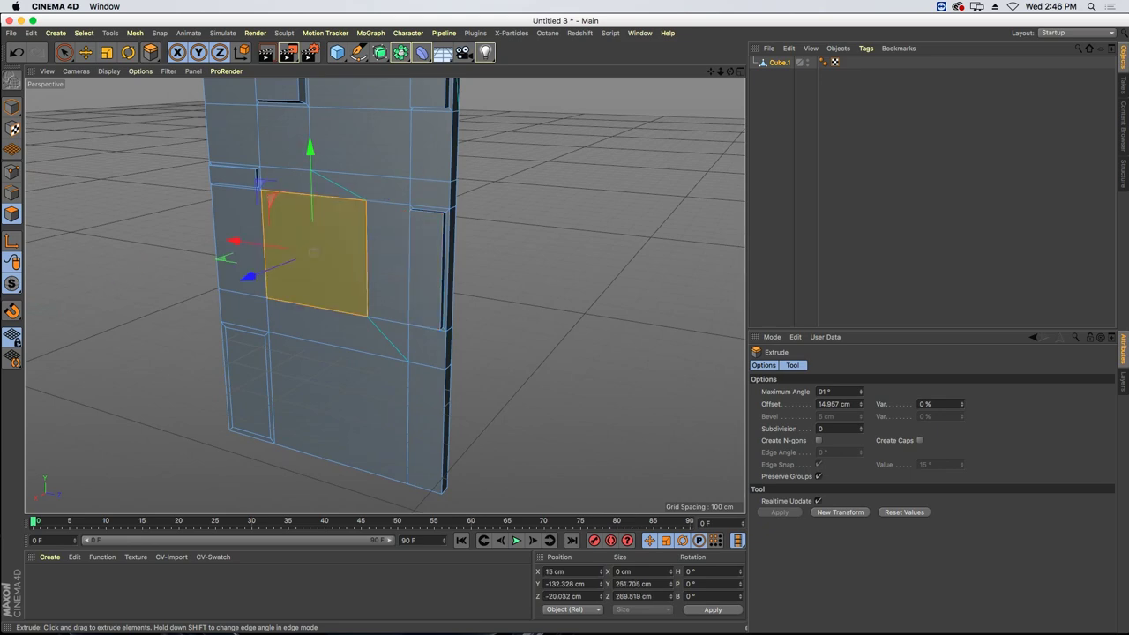
drag(300, 265, 347, 264)
- Extrude the inset lower-left rectangle by about 27.6 cm and the large polygon beside it by about 20 cm
alt+drag(123, 326, 122, 294)
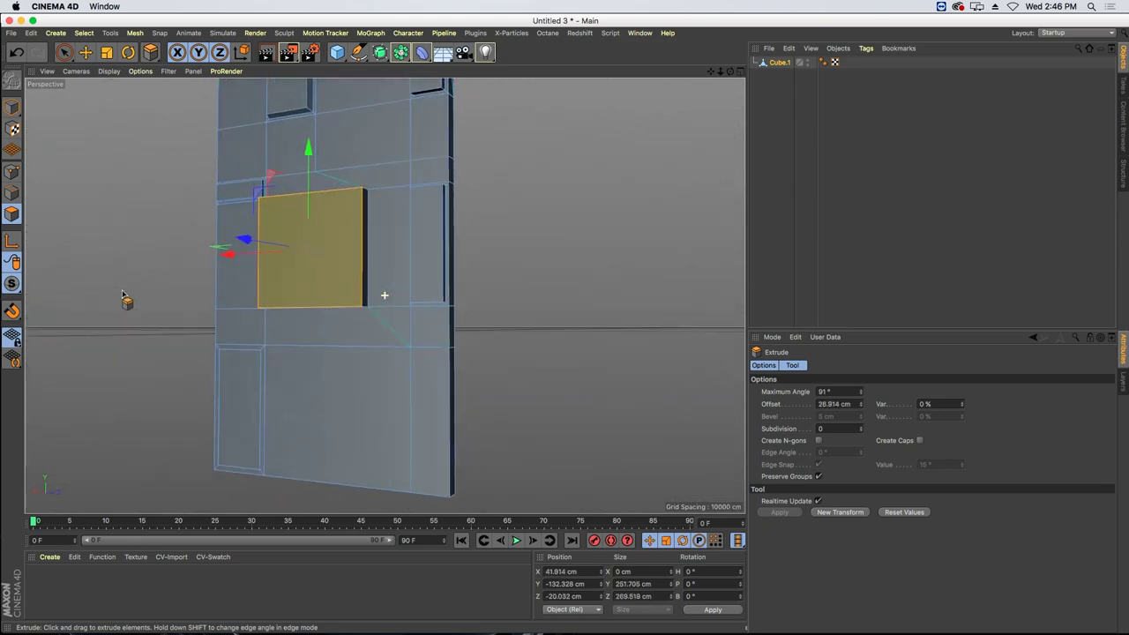
click(243, 410)
drag(68, 363, 71, 364)
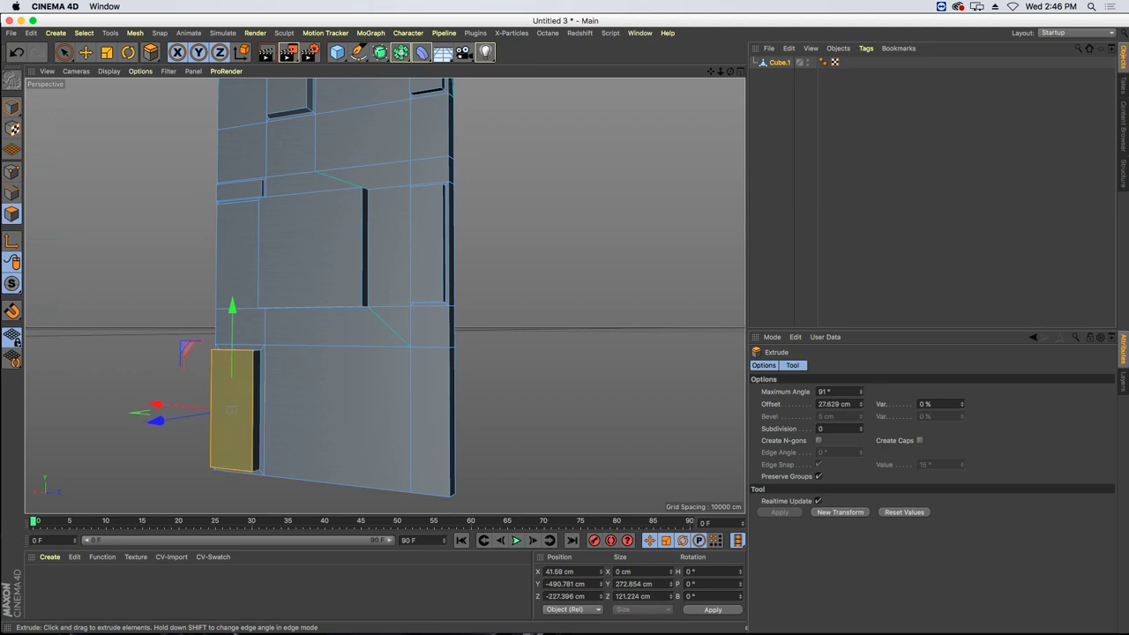
click(396, 403)
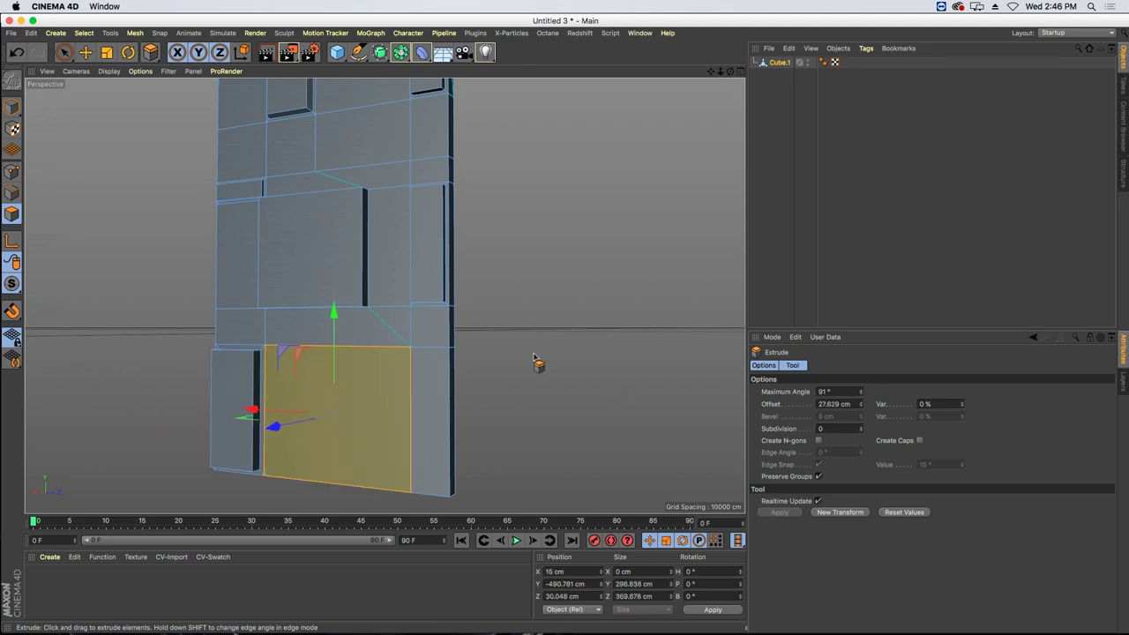
drag(533, 356, 521, 356)
alt+drag(520, 267, 571, 271)
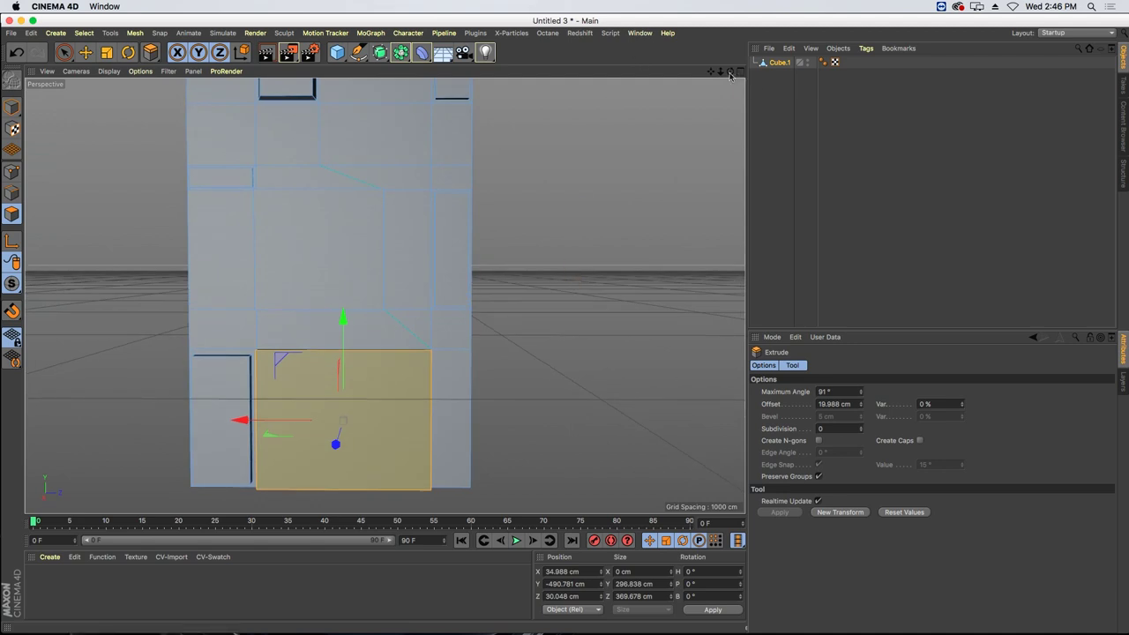
drag(721, 71, 497, 194)
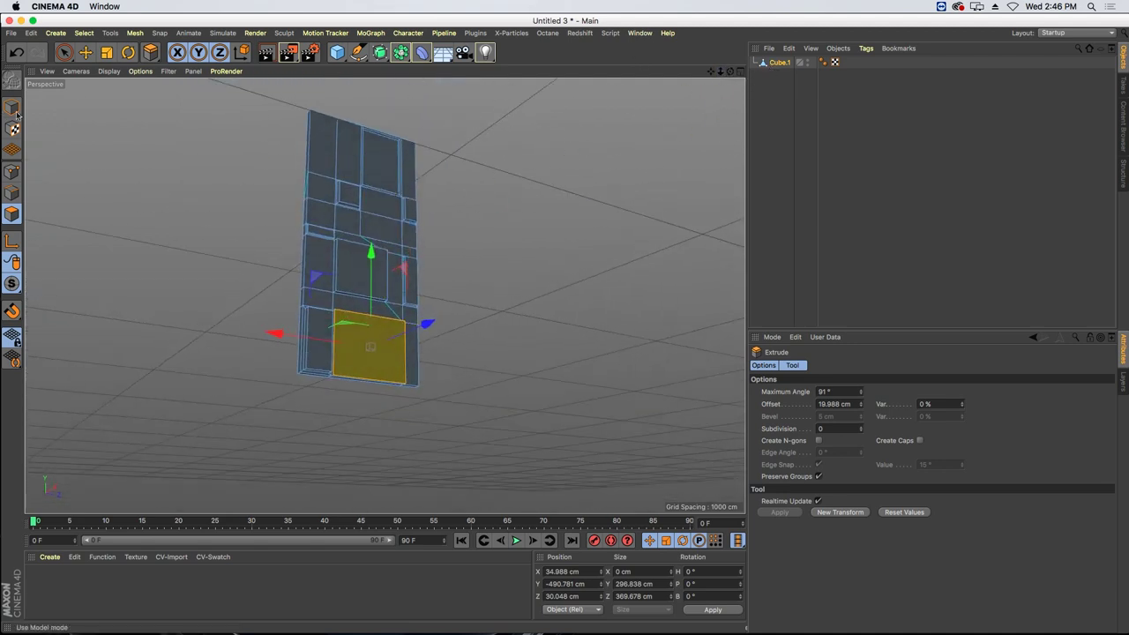
- Copy the detailed Cube.1 panel into the SciFi_Empty.c4d project
click(86, 52)
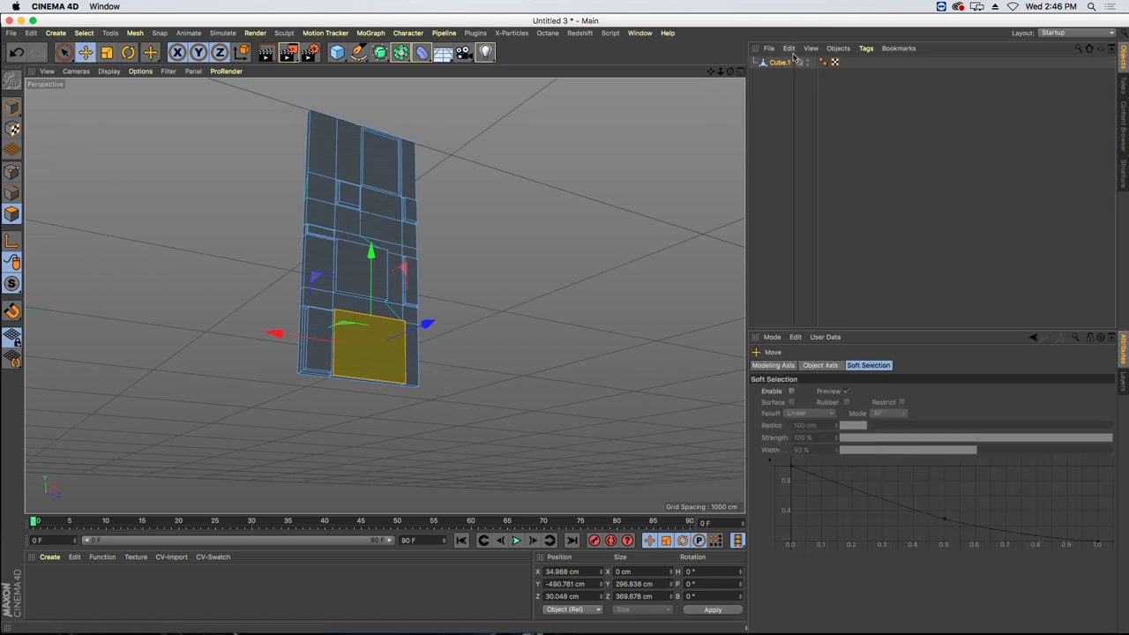
click(775, 63)
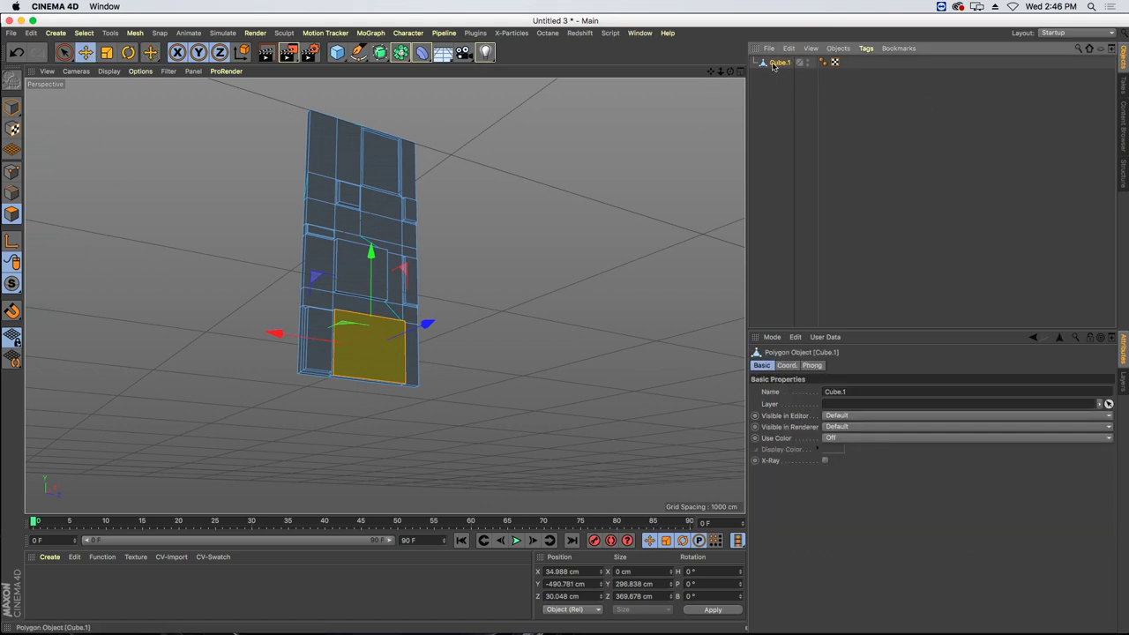
key(v)
mouse_move(772, 91)
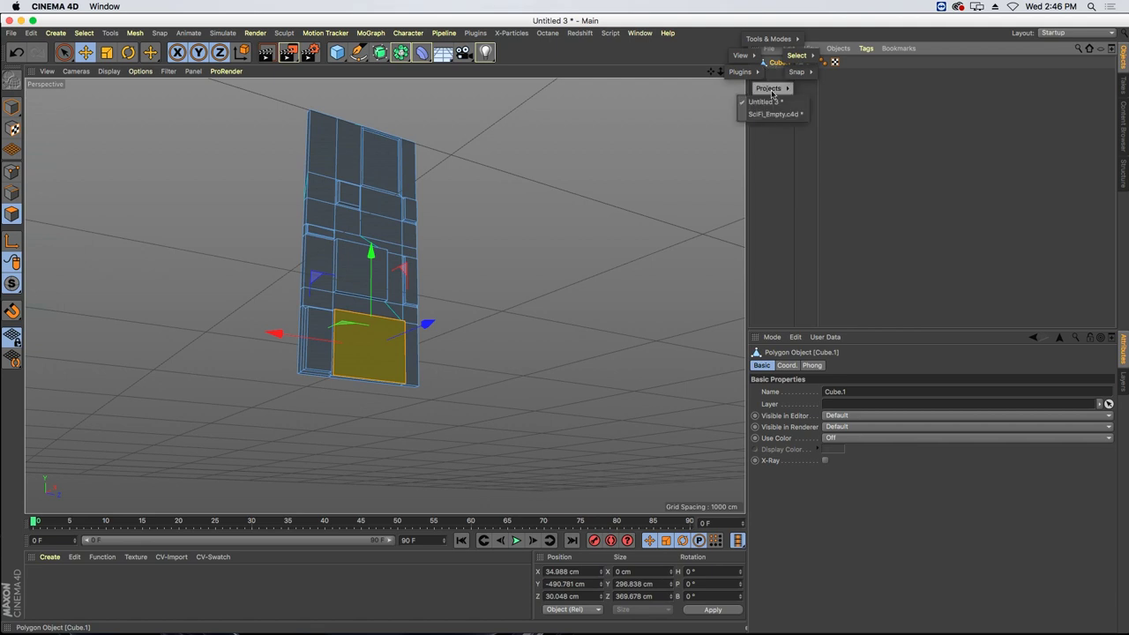
click(773, 114)
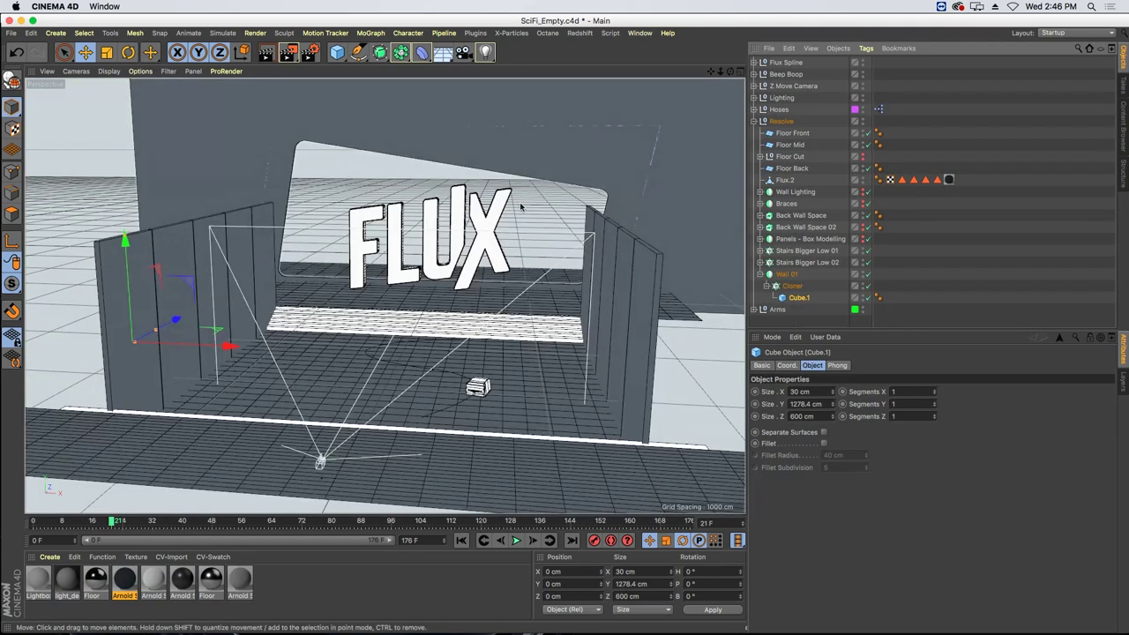
key(super+v)
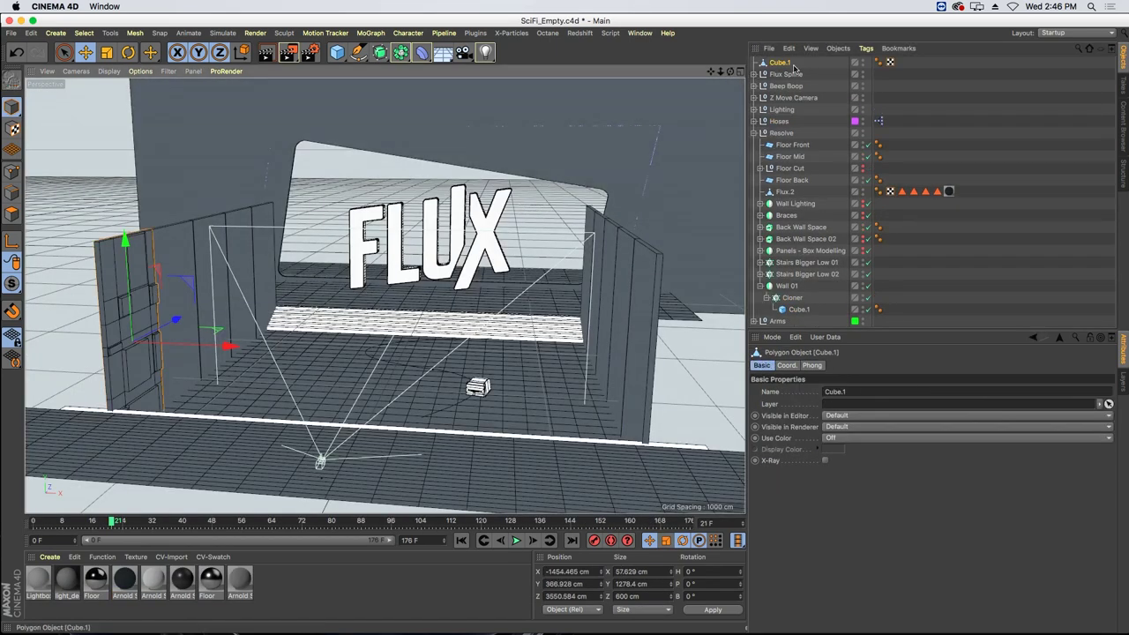
- Move the detailed Cube.1 into Wall 01's Cloner and nest the original cube beneath it
drag(795, 305, 797, 304)
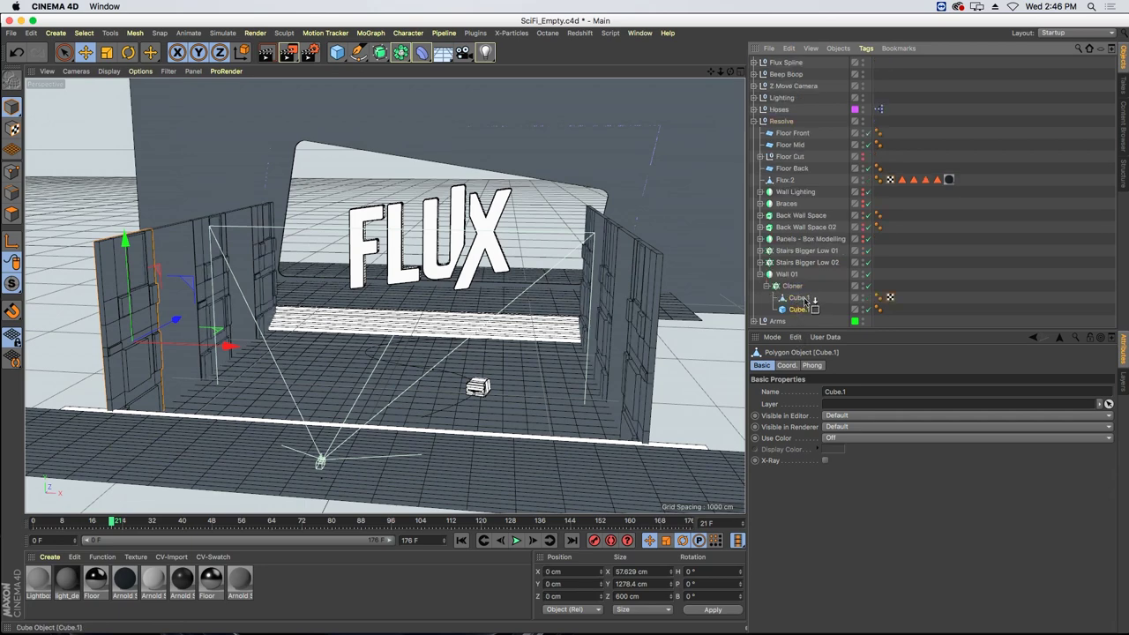
drag(805, 301, 806, 302)
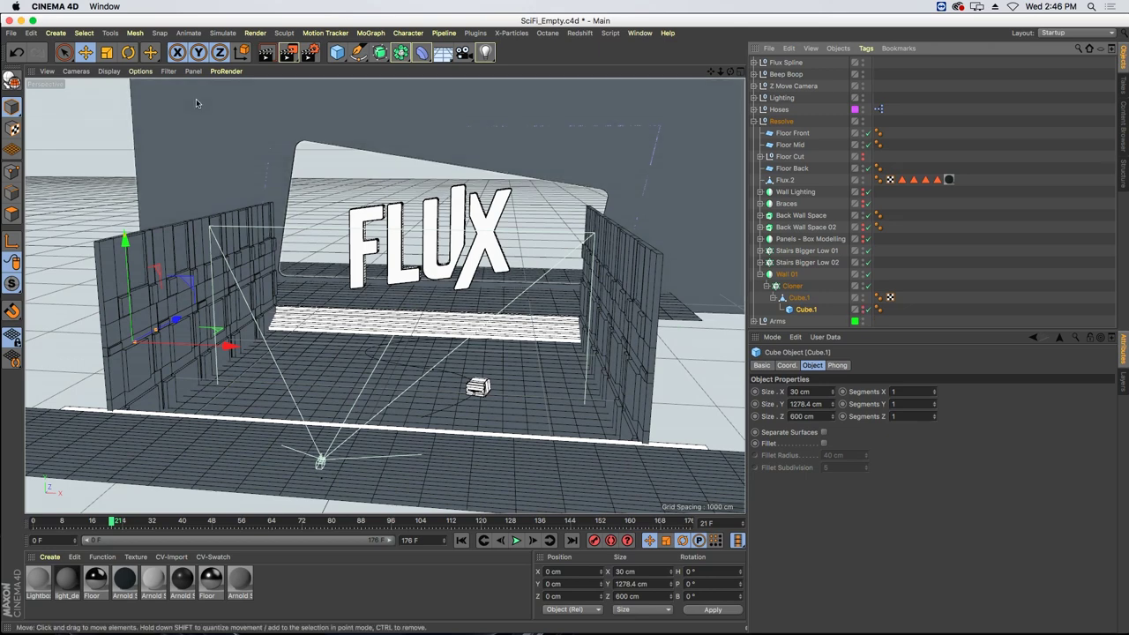
- View the FLUX scene through the scene's Camera
click(75, 72)
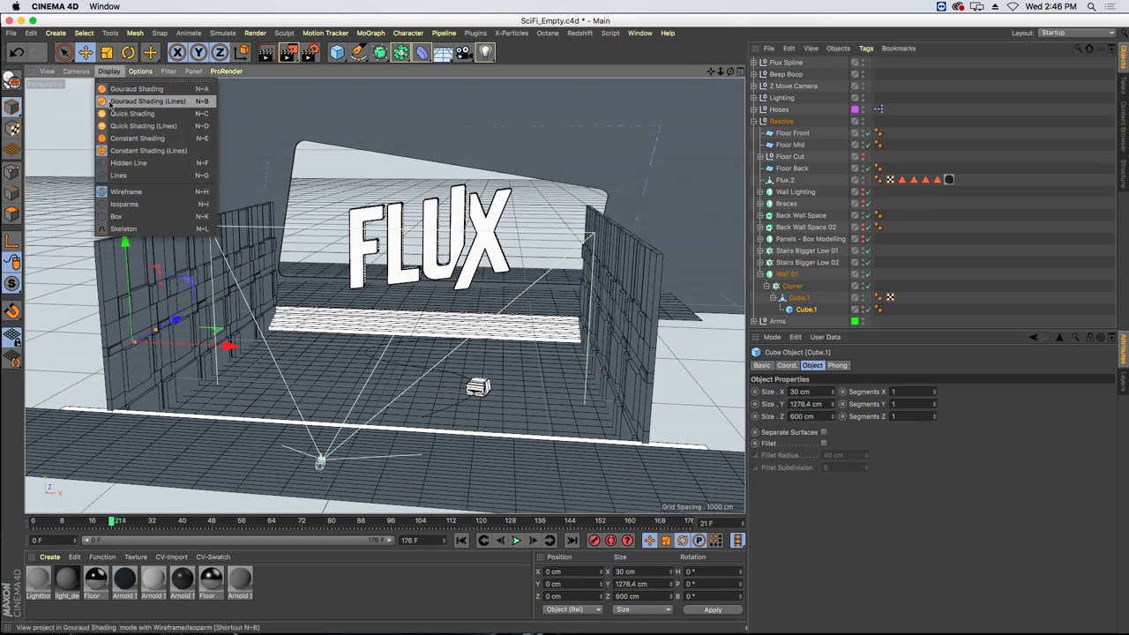
mouse_move(79, 101)
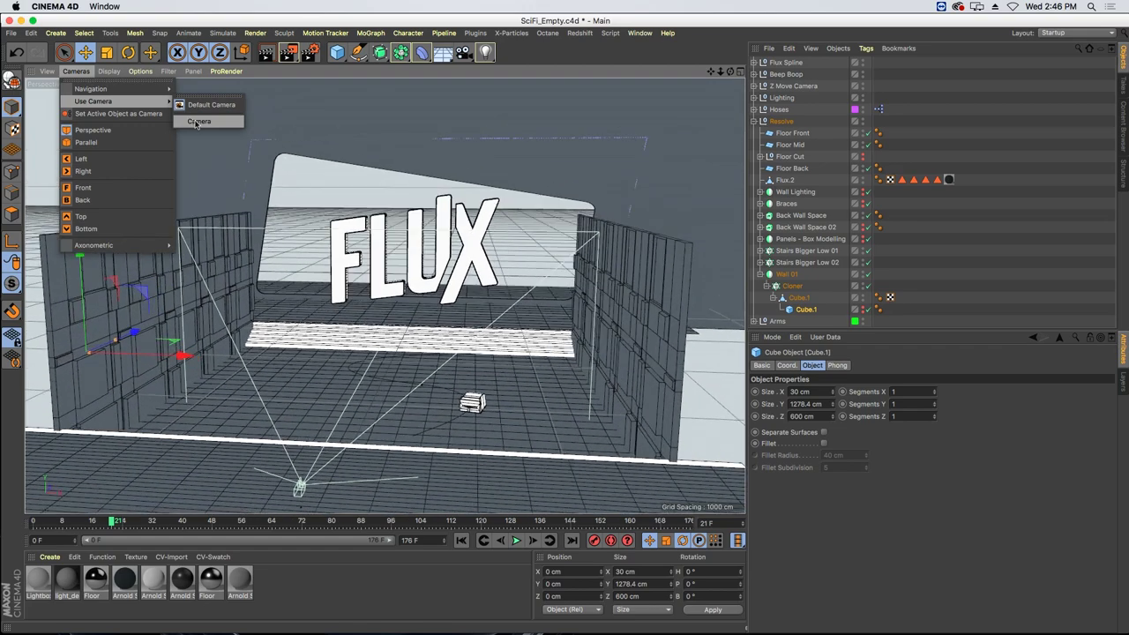
click(196, 121)
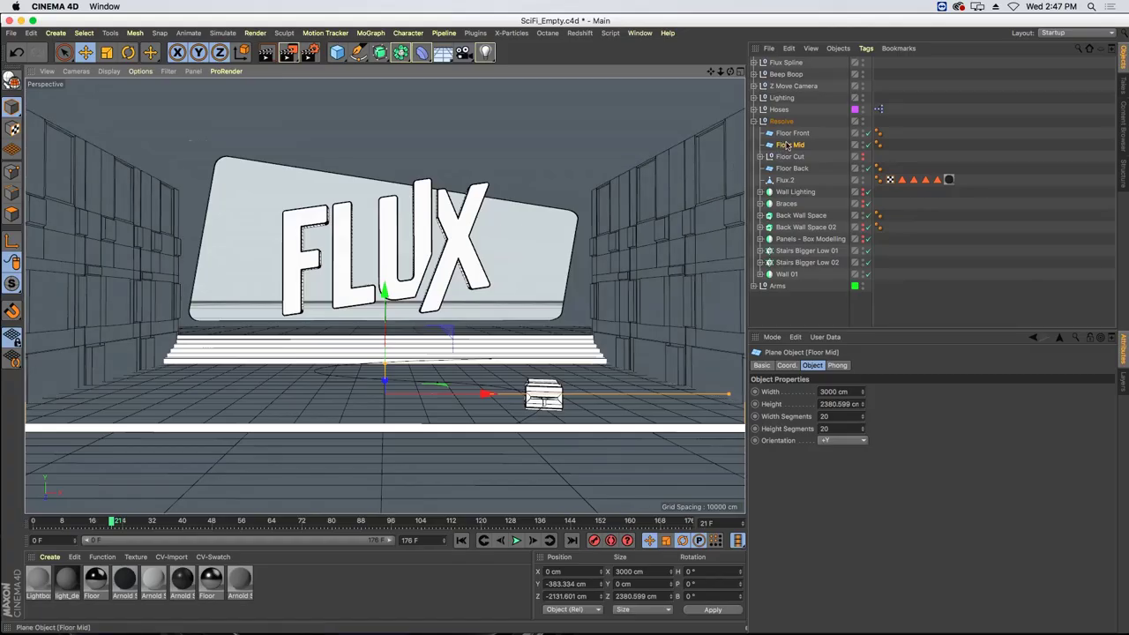
- Copy the Floor Mid plane into a new project and frame it in the Perspective view
click(788, 145)
key(super+n)
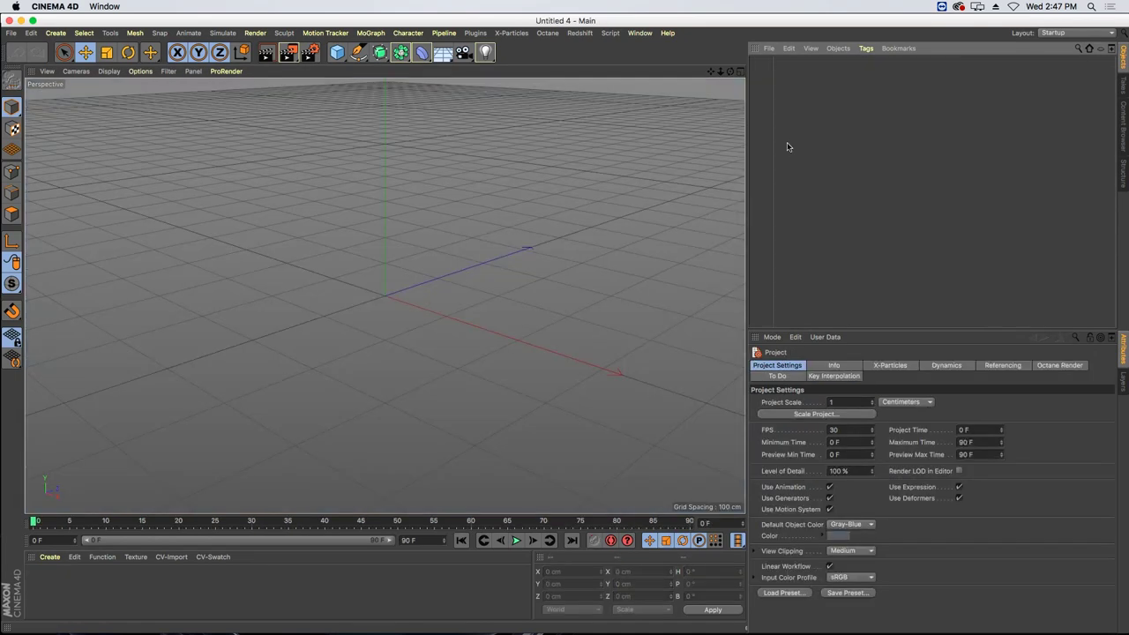
key(super+v)
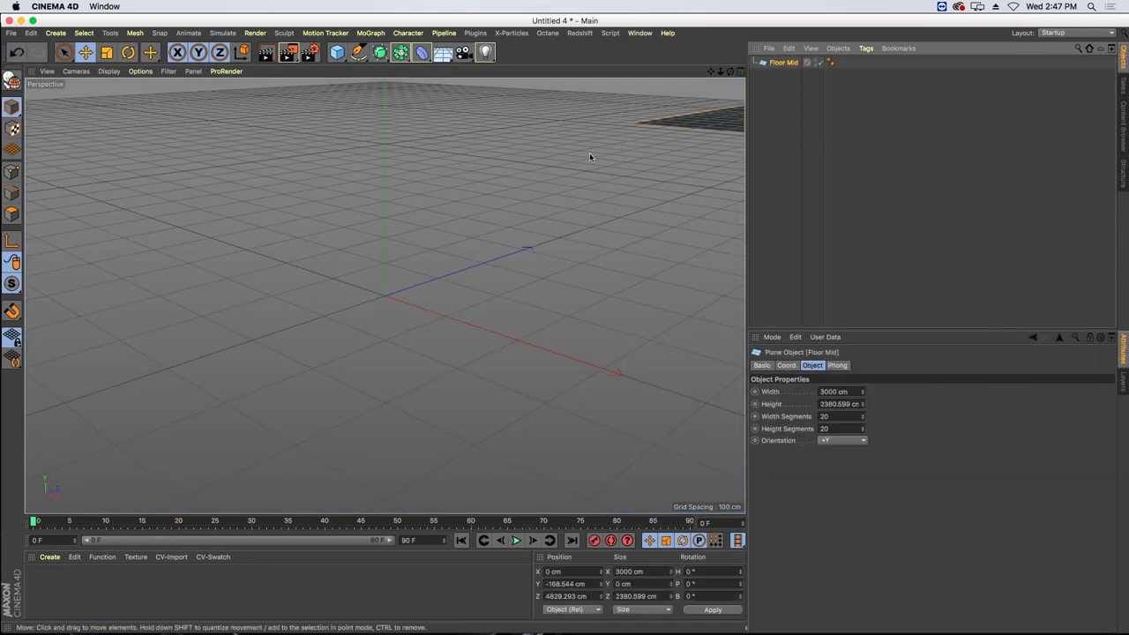
key(h)
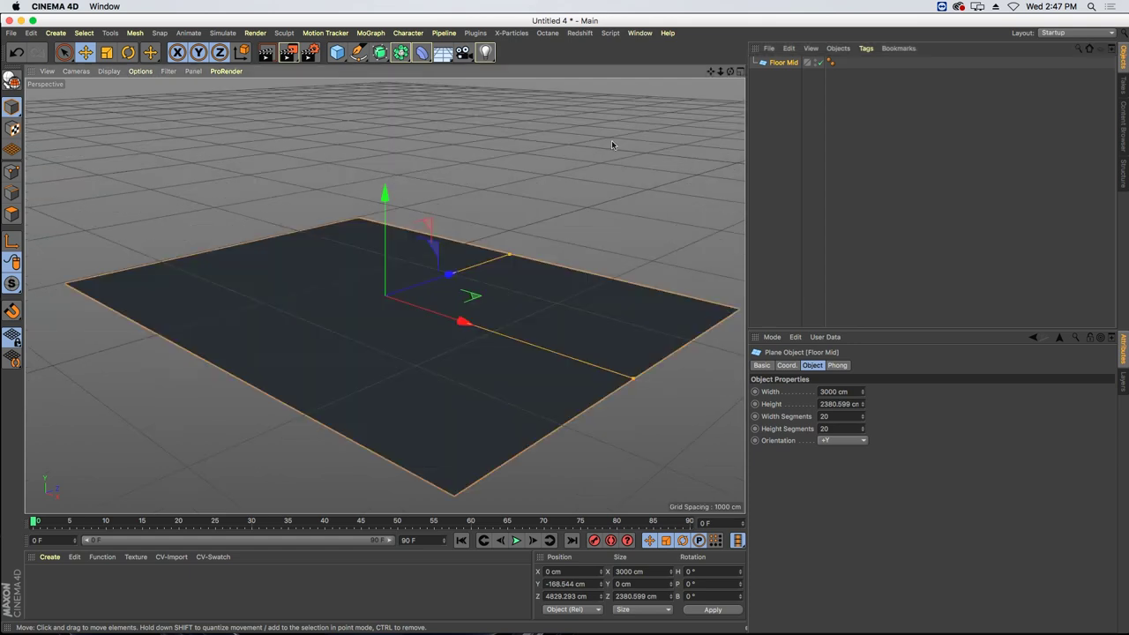
alt+drag(256, 304, 306, 350)
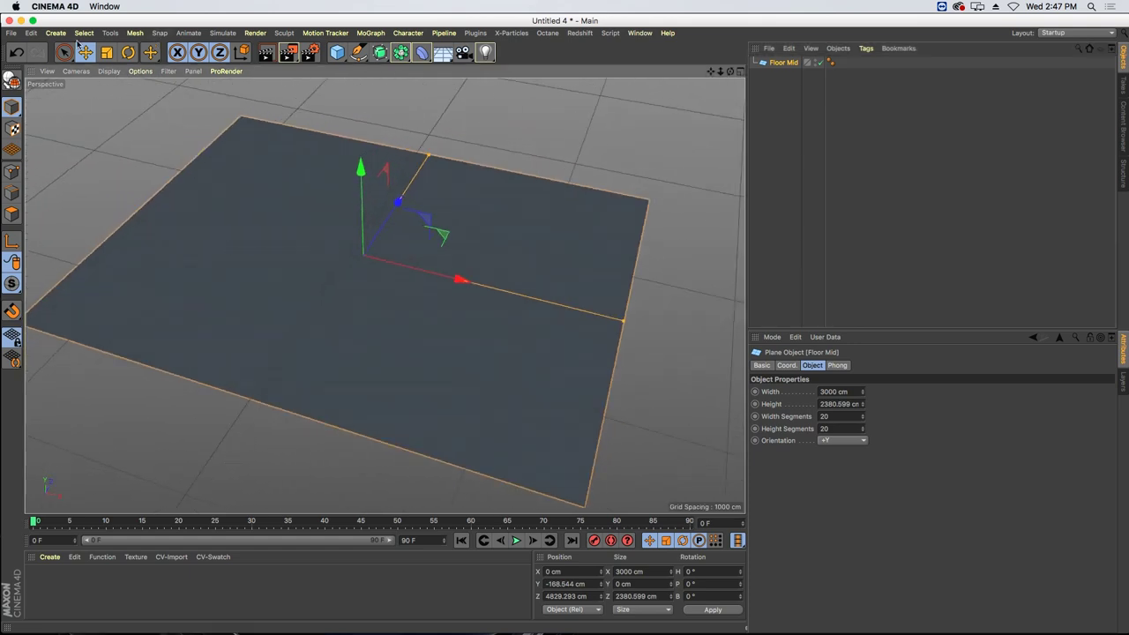
- Display the polygon lines in the Perspective view and set Floor Mid's width and height segments to 1
click(109, 72)
click(119, 103)
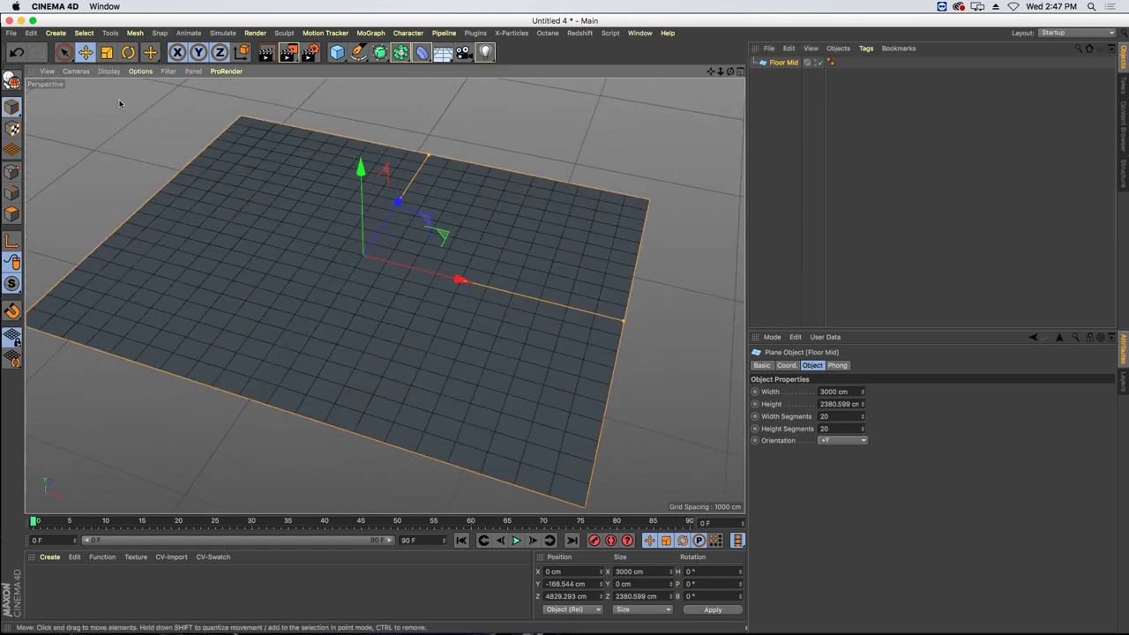
mouse_move(263, 263)
alt+mouse_down()
mouse_move(298, 292)
mouse_move(258, 259)
alt+mouse_up()
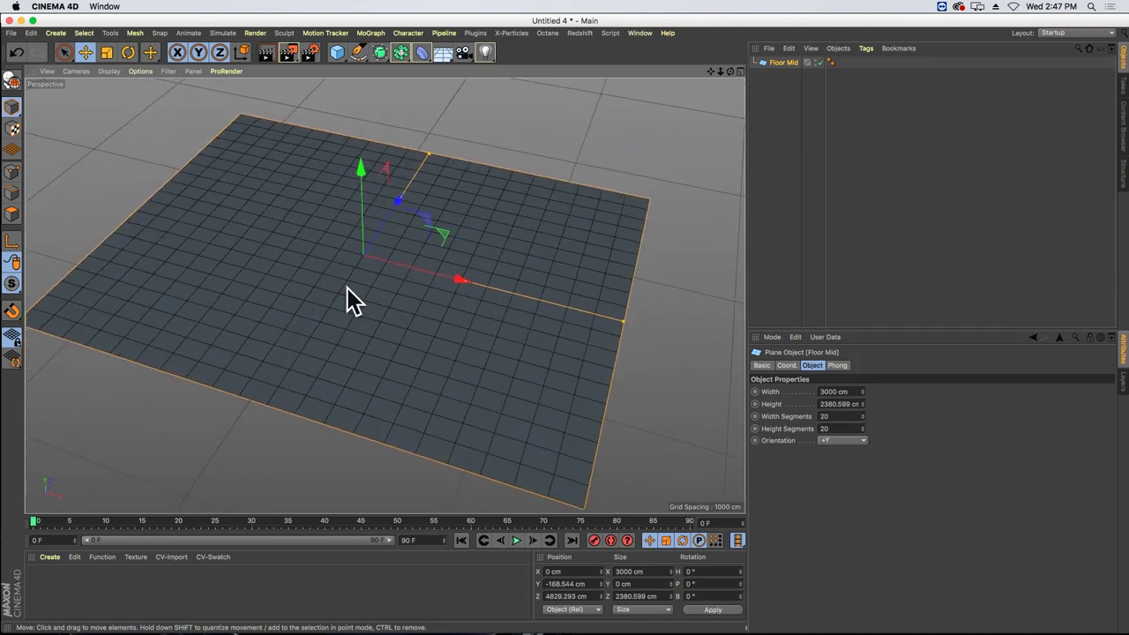
double_click(838, 416)
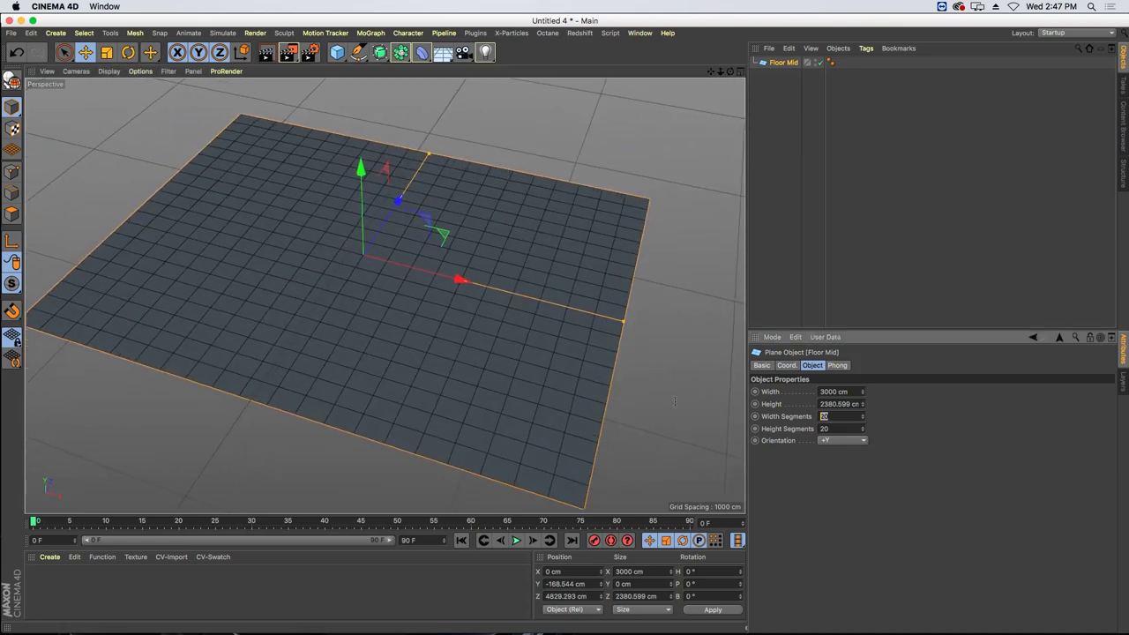
text(1)
key(Tab)
text(1)
key(Return)
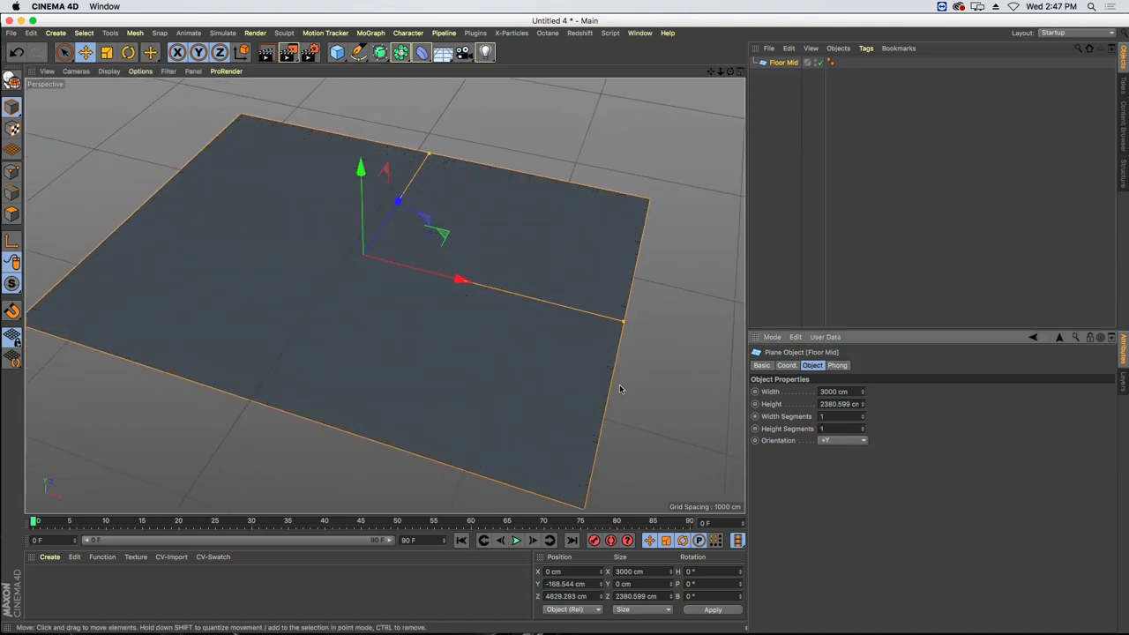
- Merge Floor_Panels.ai from the 04_SciFi/Parts folder into the project, keeping the Illustrator import scale in centimeters
mouse_move(301, 273)
alt+mouse_down()
mouse_move(330, 282)
mouse_move(313, 269)
alt+mouse_up()
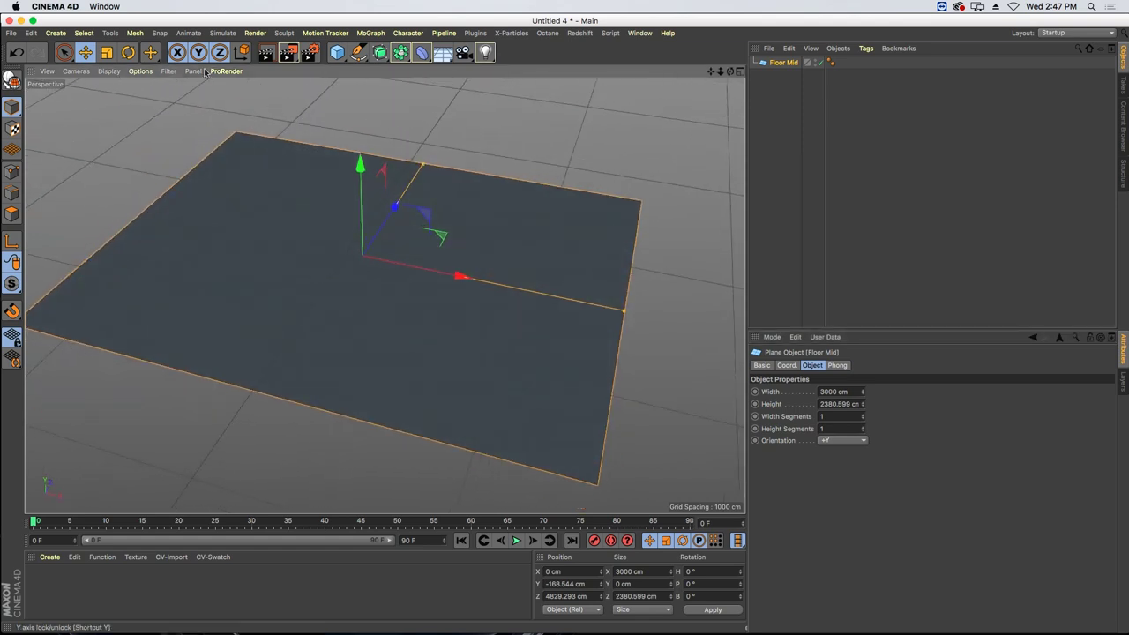
mouse_move(247, 241)
alt+mouse_down()
mouse_move(266, 245)
mouse_move(244, 244)
alt+mouse_up()
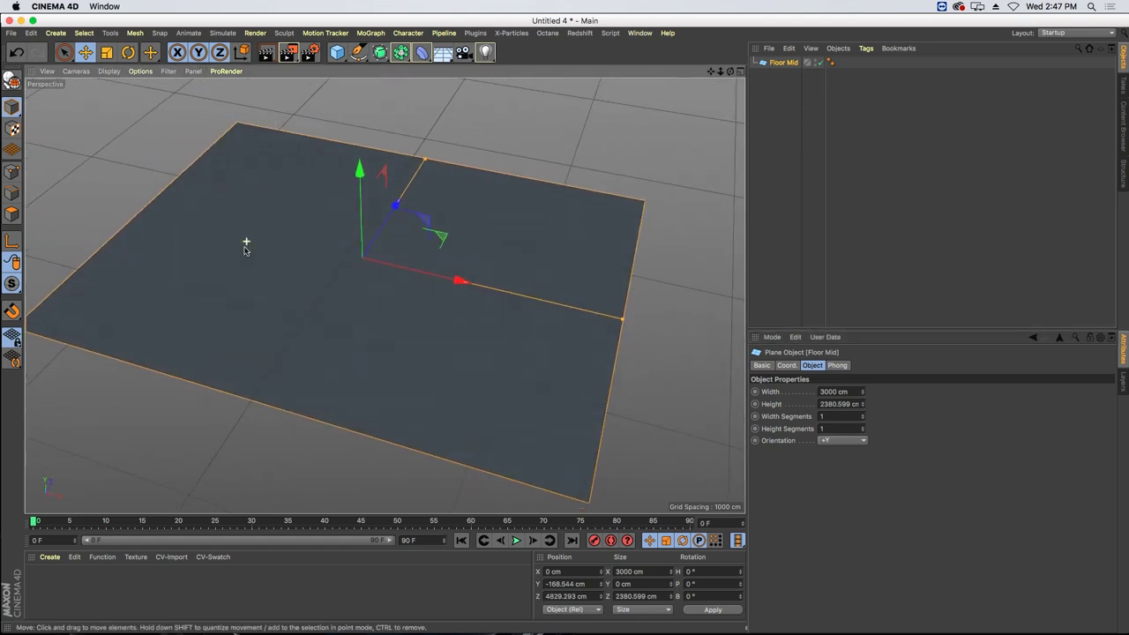
click(26, 37)
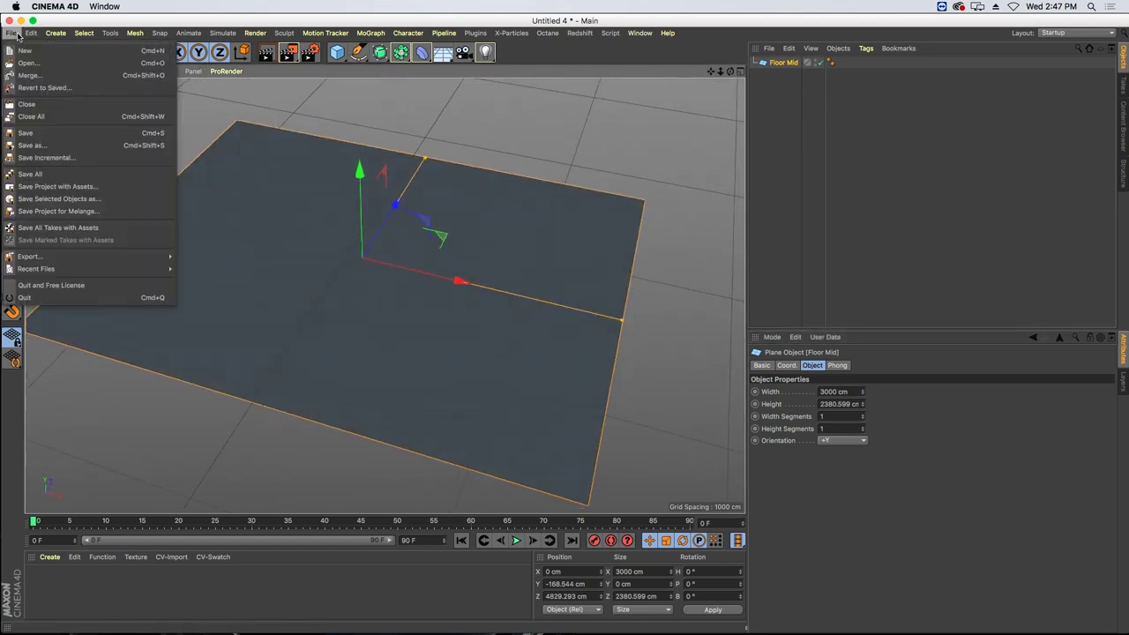
click(31, 76)
click(547, 48)
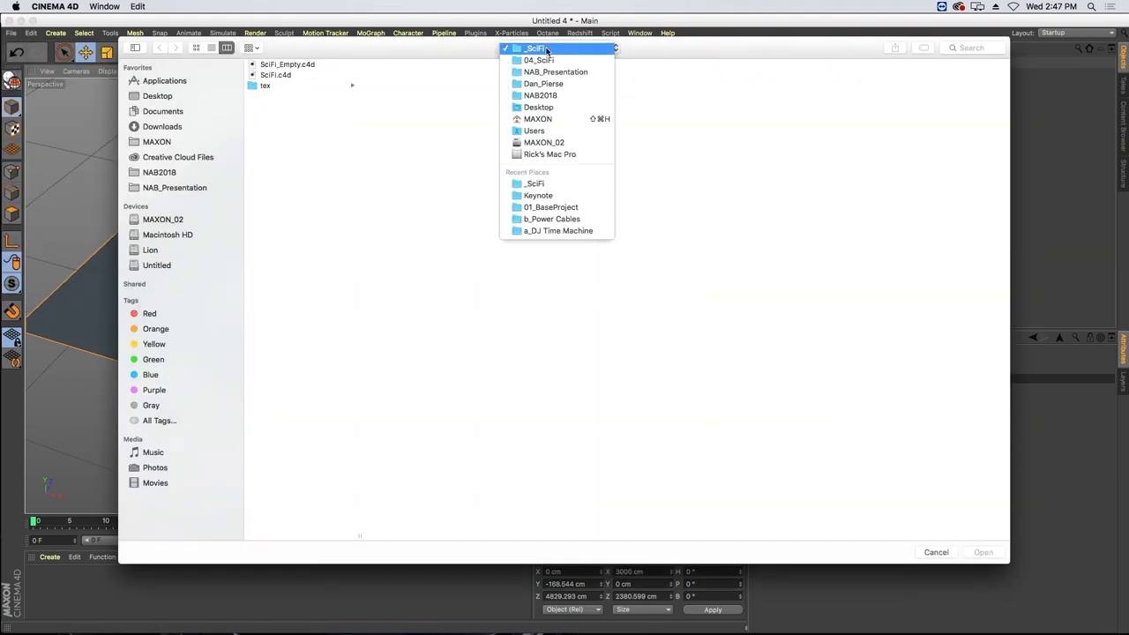
click(553, 59)
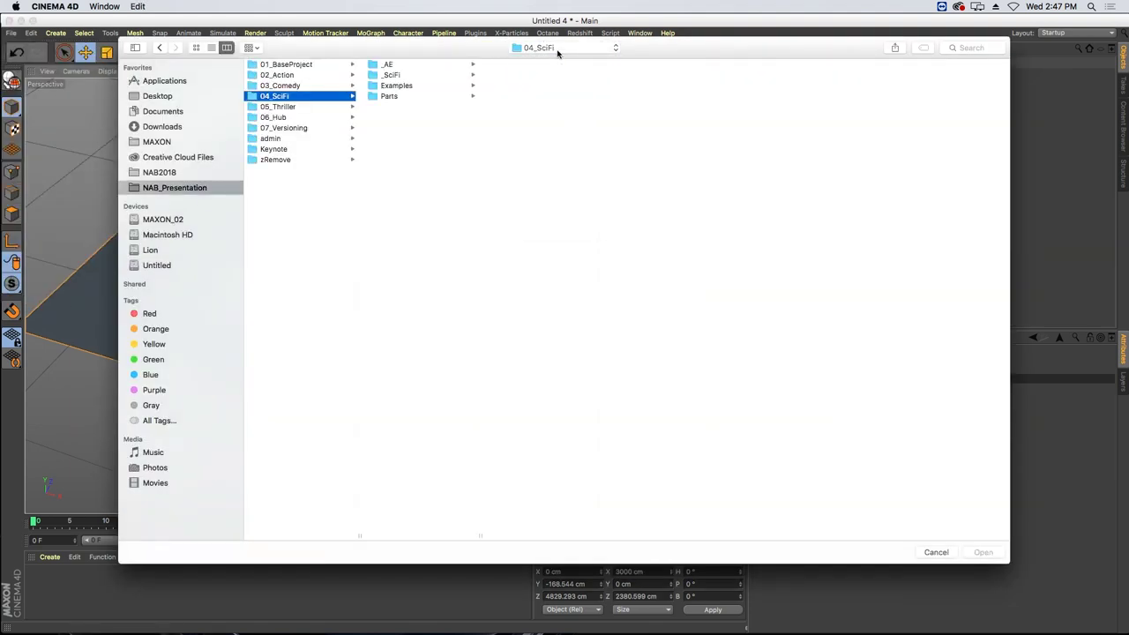
click(389, 95)
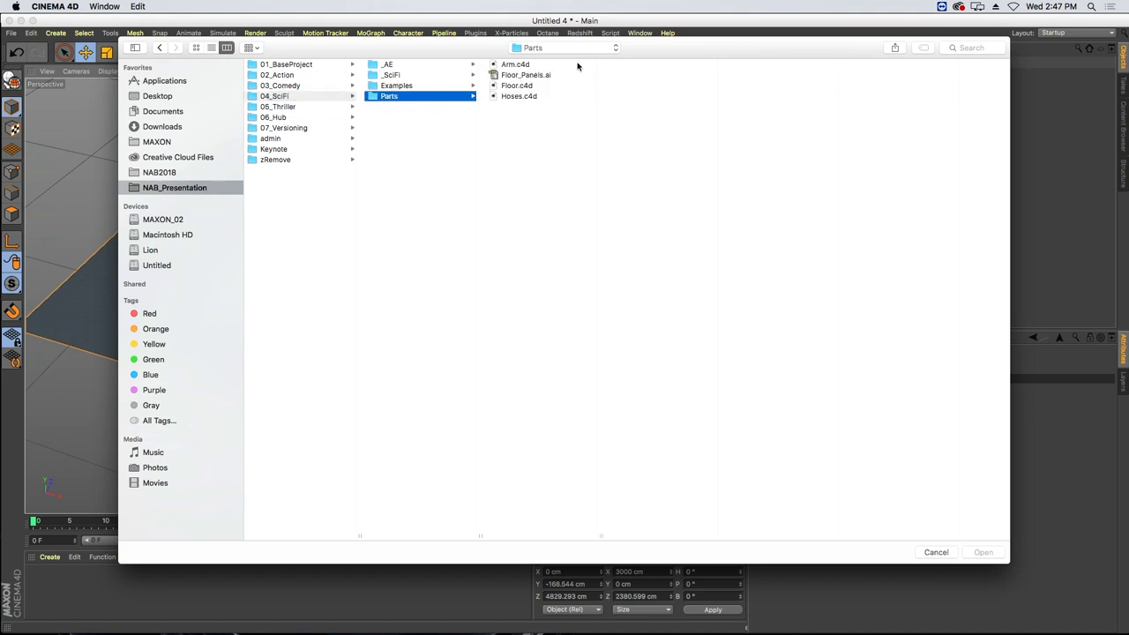
click(552, 78)
double_click(553, 78)
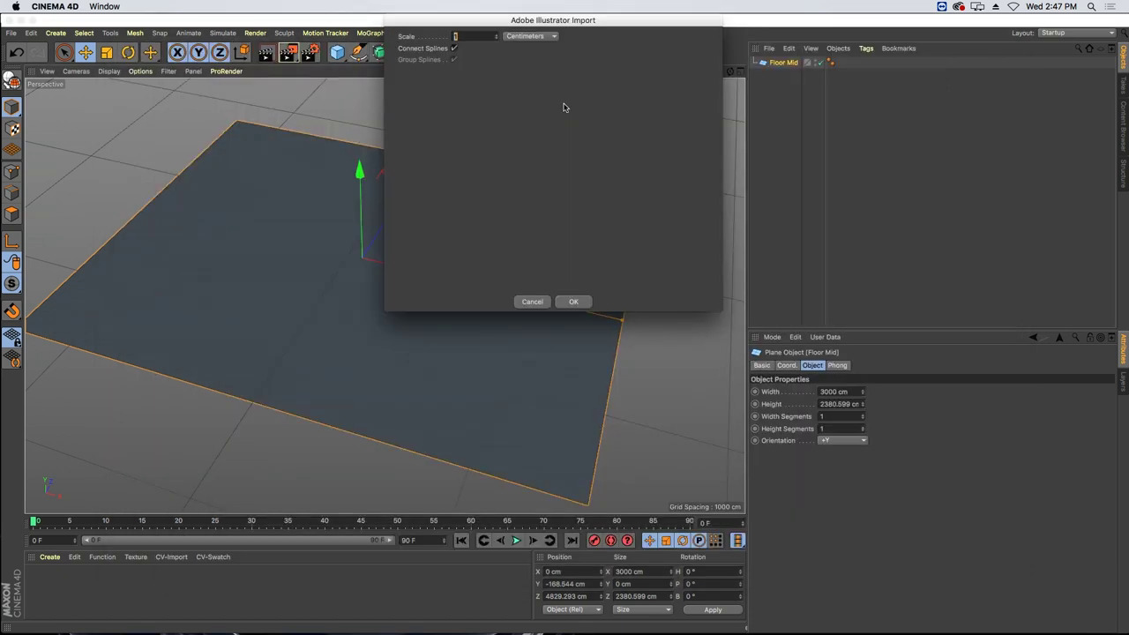
click(575, 302)
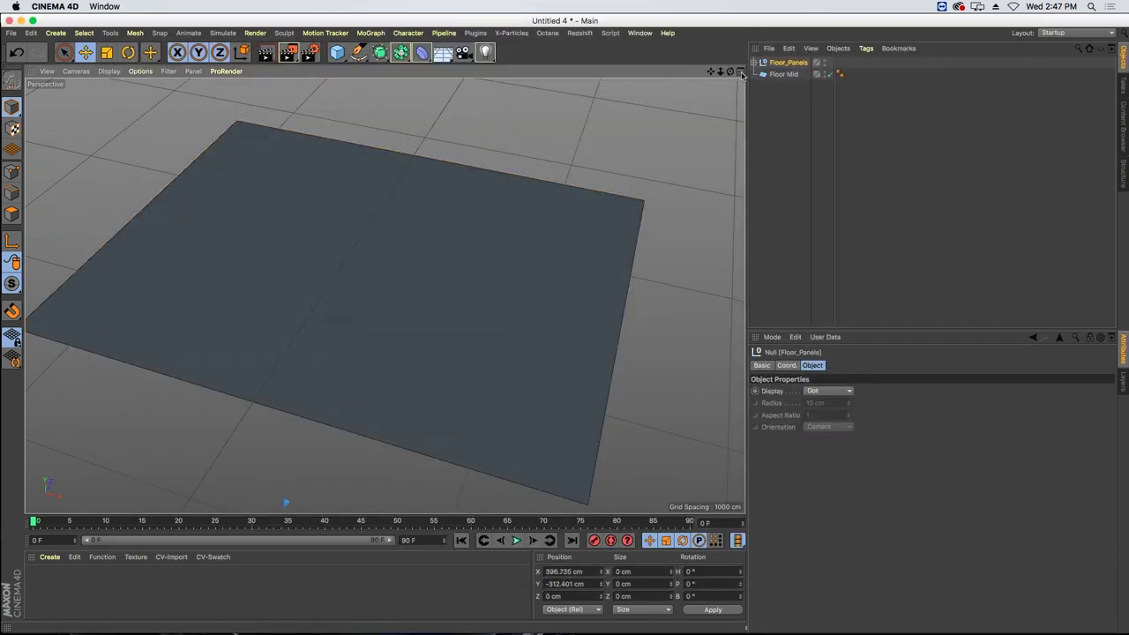
- Set the Floor_Panels null's X and Y position to 0 cm
drag(720, 72, 538, 553)
click(585, 572)
text(0)
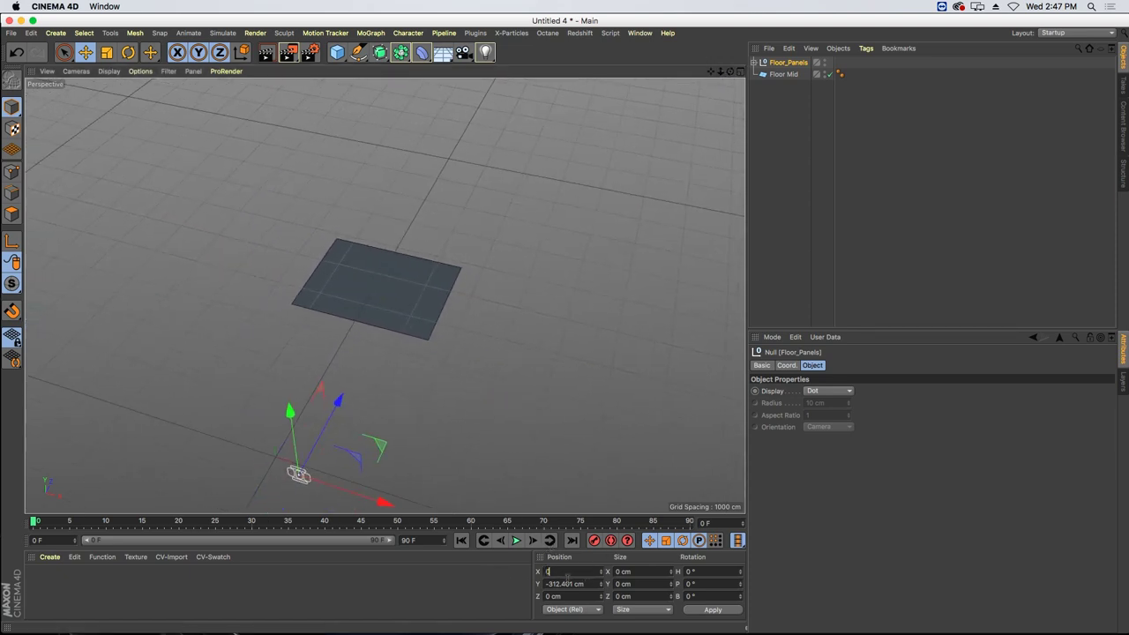
key(Tab)
text(0)
key(Return)
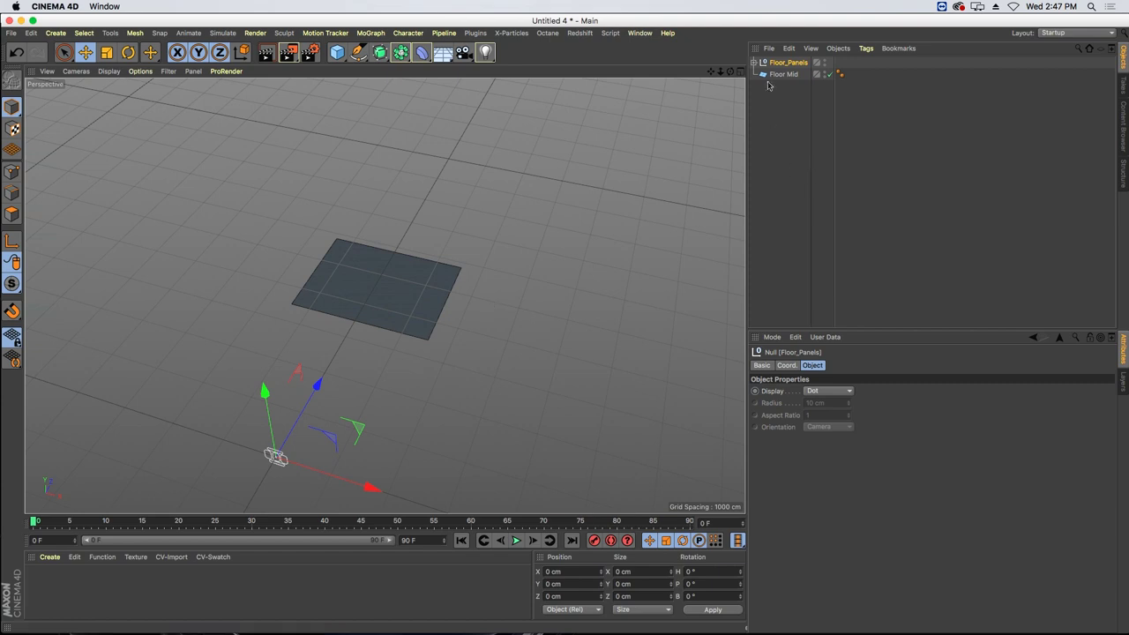
- Transfer the Floor_Panels null to Floor Mid's position with the Transfer tool
click(112, 33)
mouse_move(155, 157)
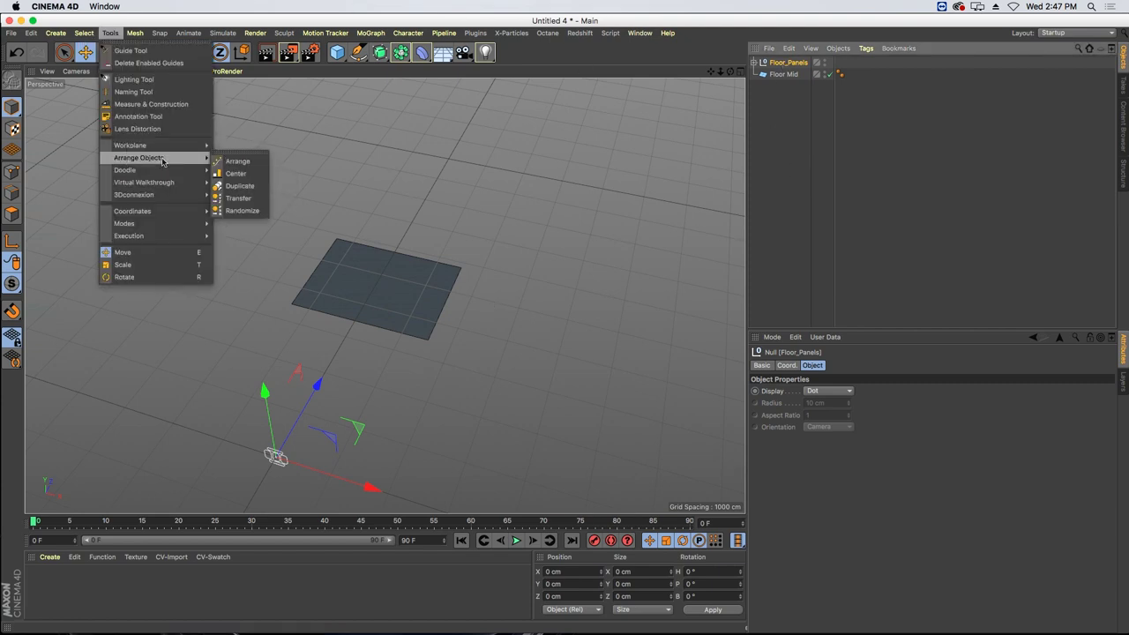
click(235, 200)
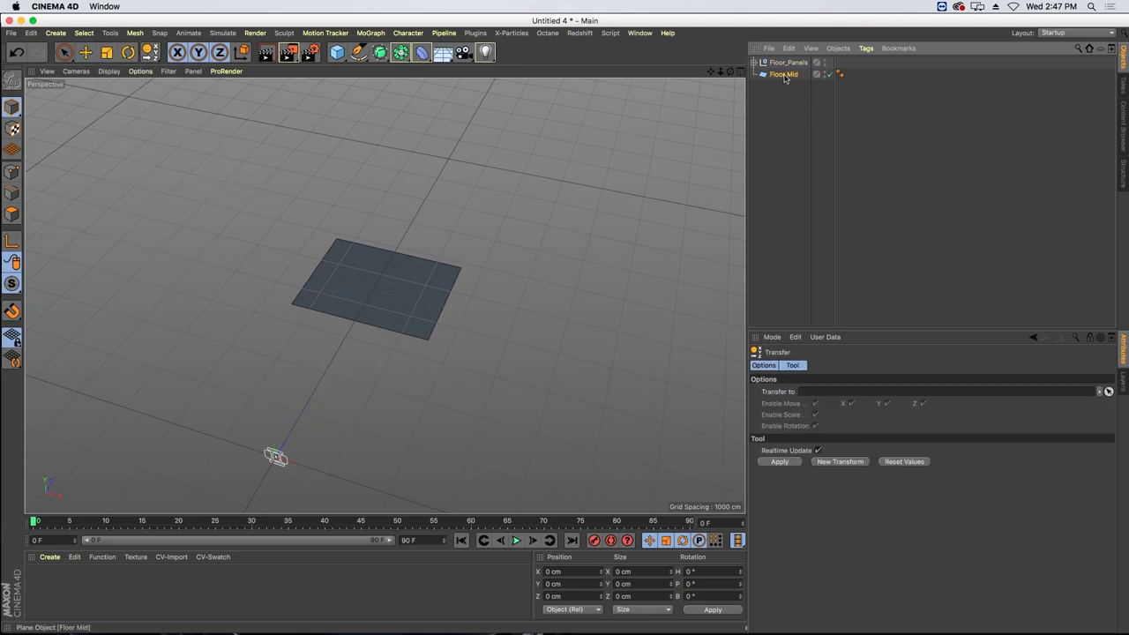
drag(816, 397, 816, 394)
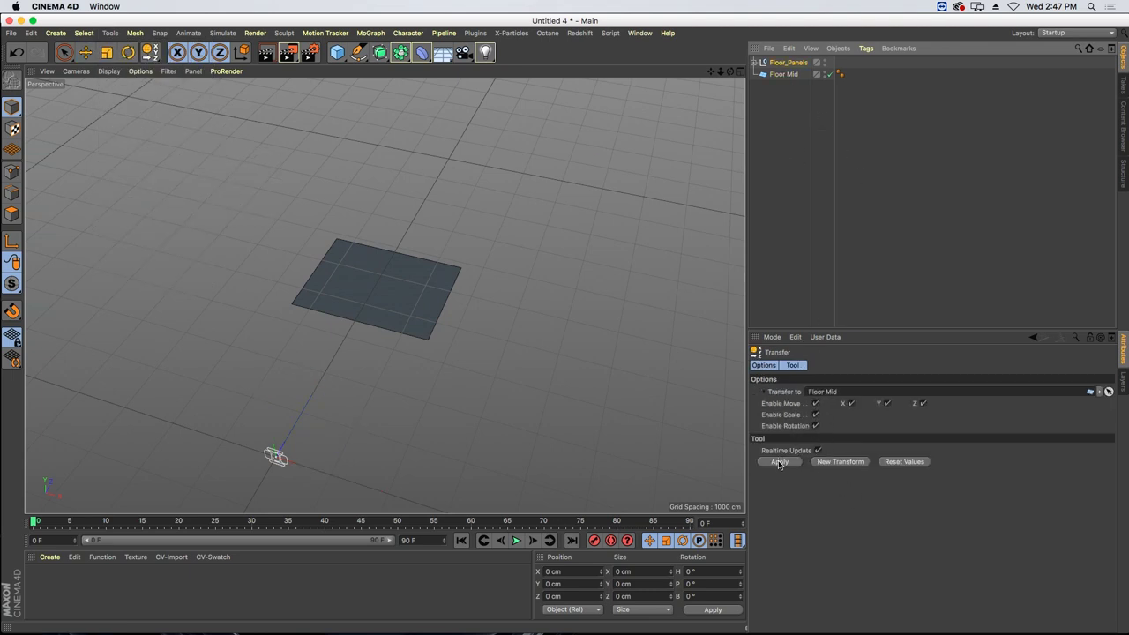
click(778, 462)
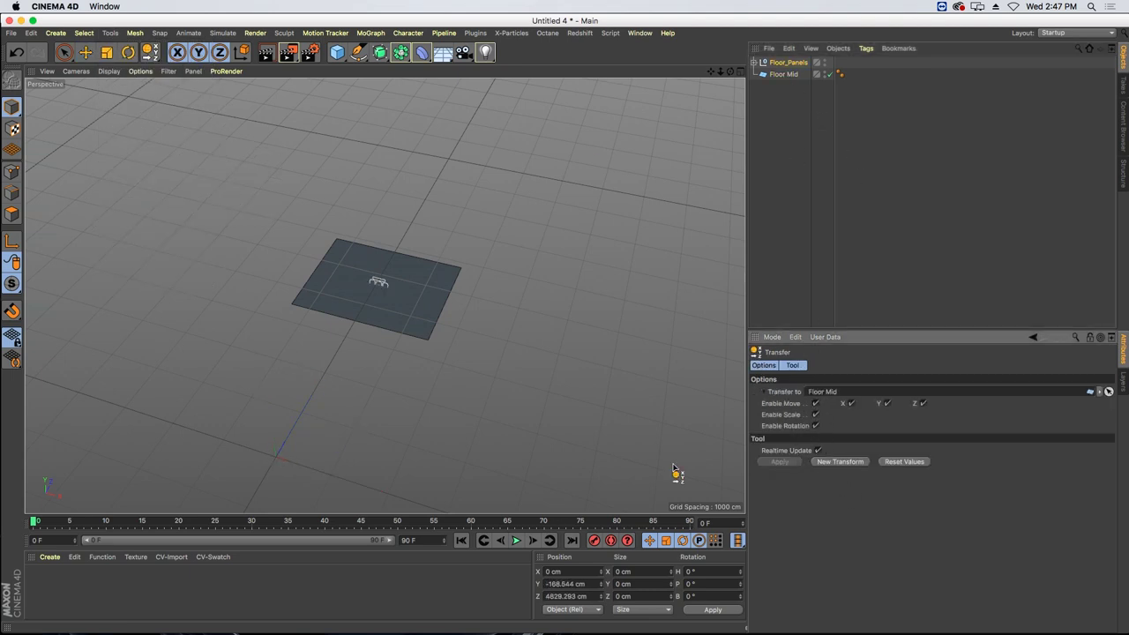
- Scale up the Floor_Panels outlines and rotate them to a pitch of -90° so they lie flat on the floor
click(108, 53)
drag(302, 312, 382, 273)
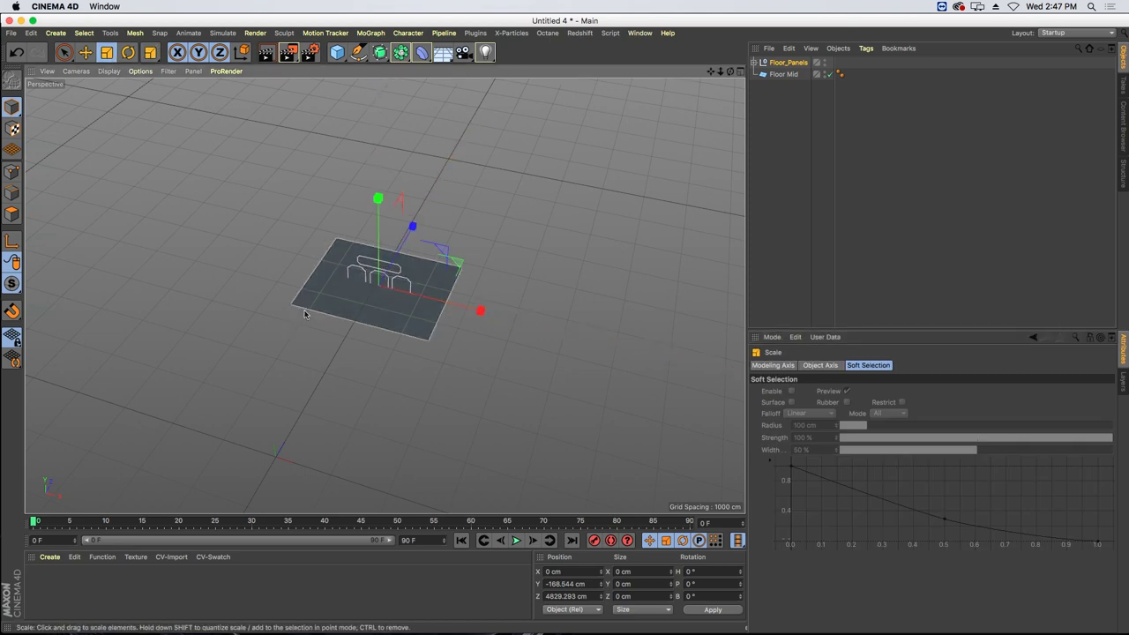
click(740, 71)
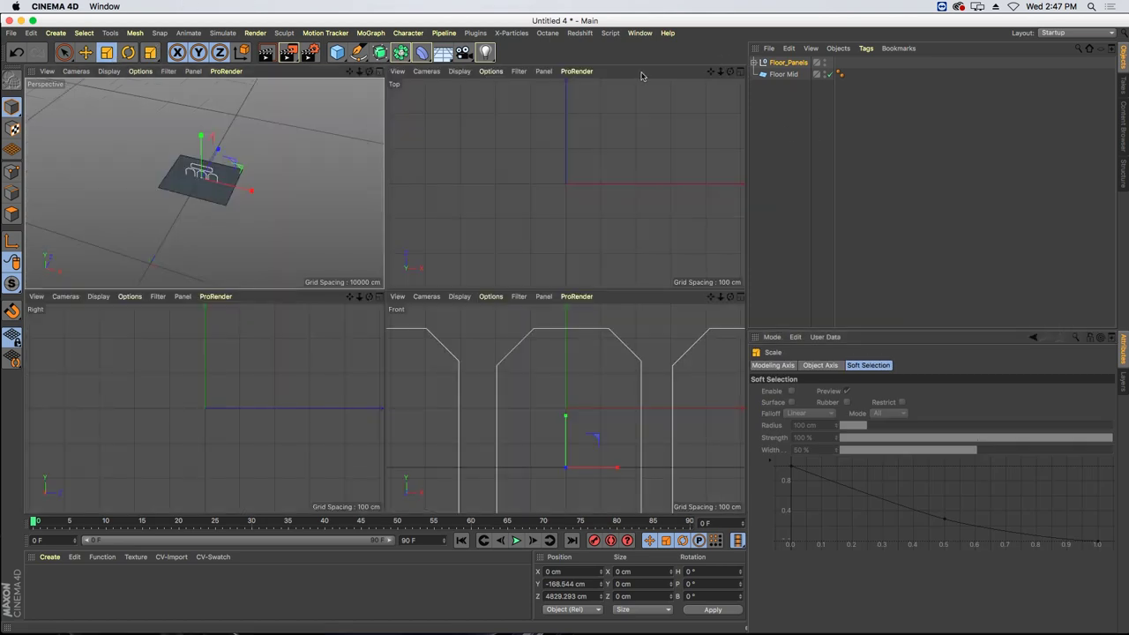
click(737, 74)
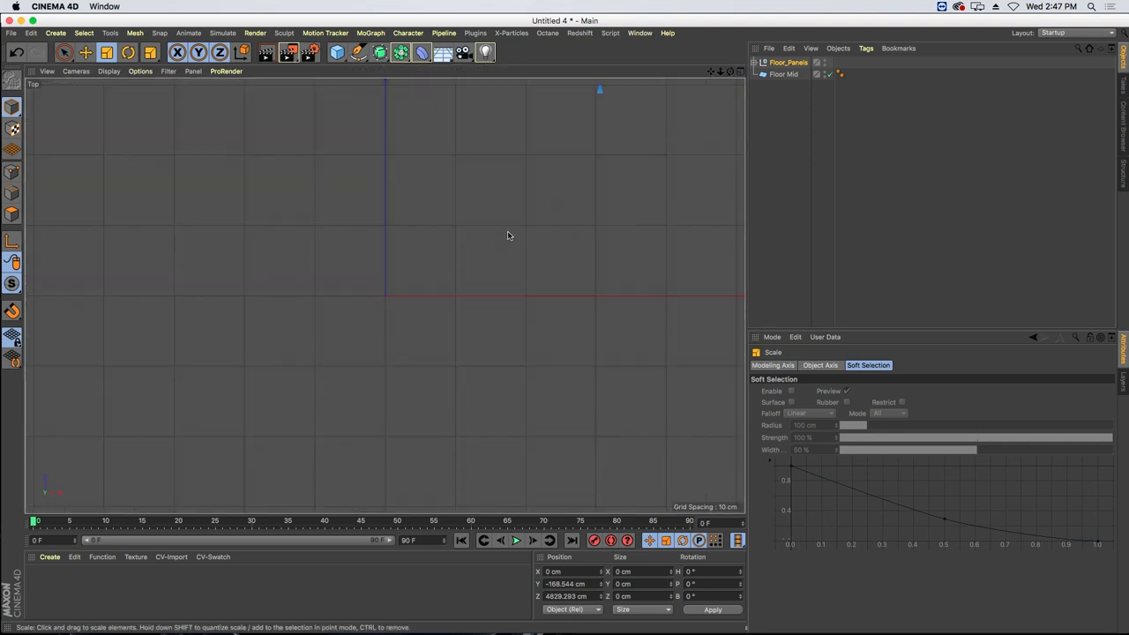
scroll(507, 236, down, 3)
key(r)
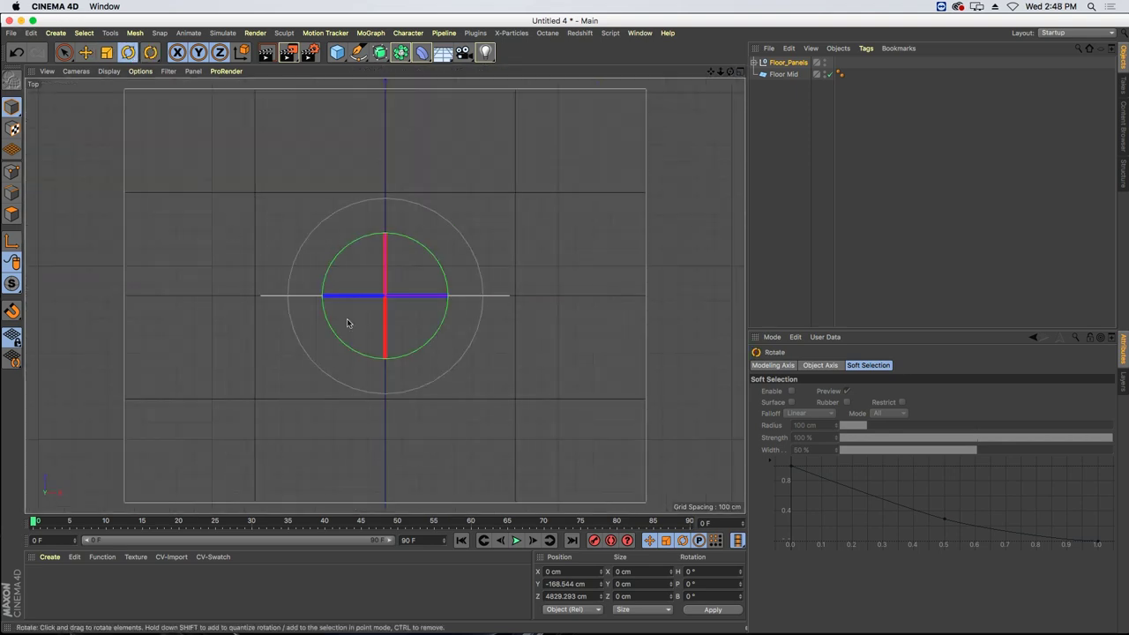
drag(380, 323, 373, 202)
- Enlarge the Floor_Panels outlines further across the floor plane and shift them slightly along Z in the Top view
click(105, 52)
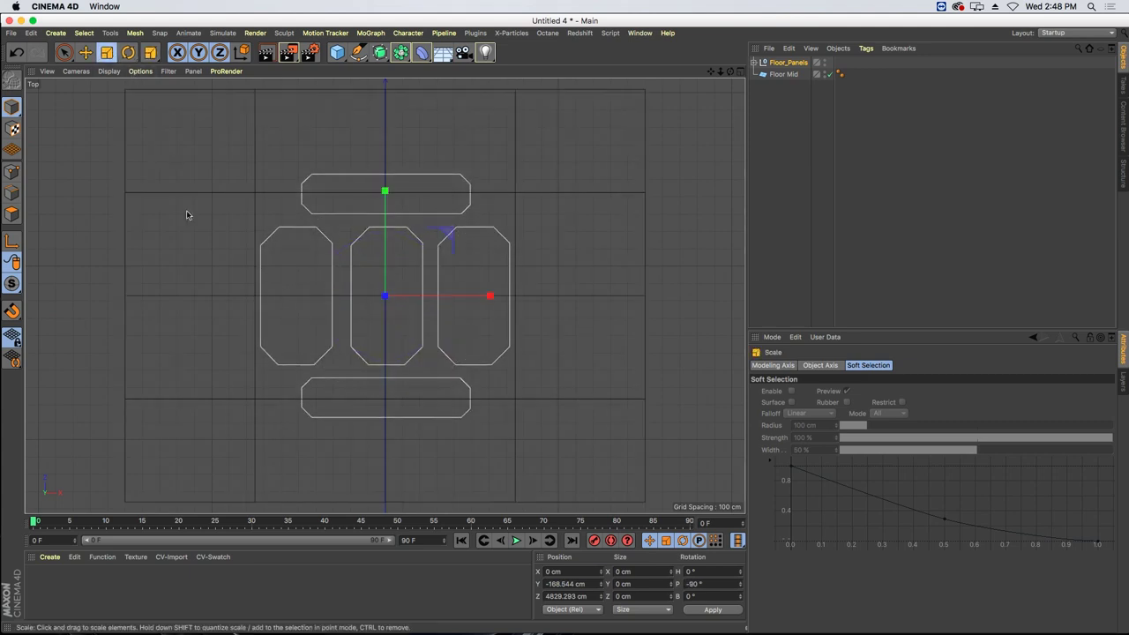
drag(189, 216, 423, 236)
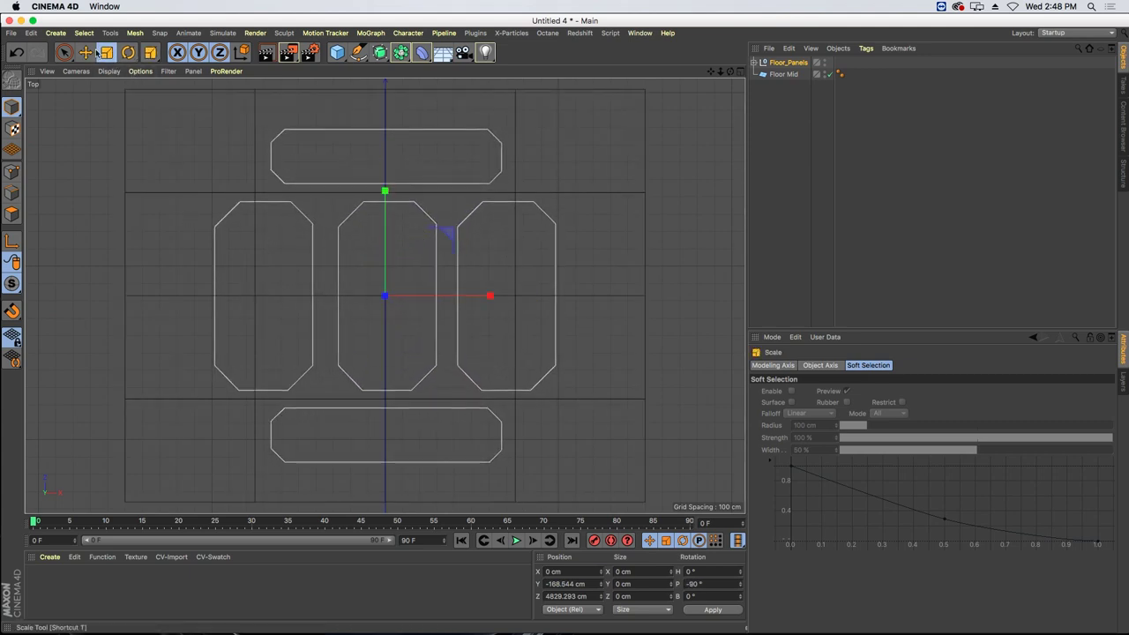
click(86, 52)
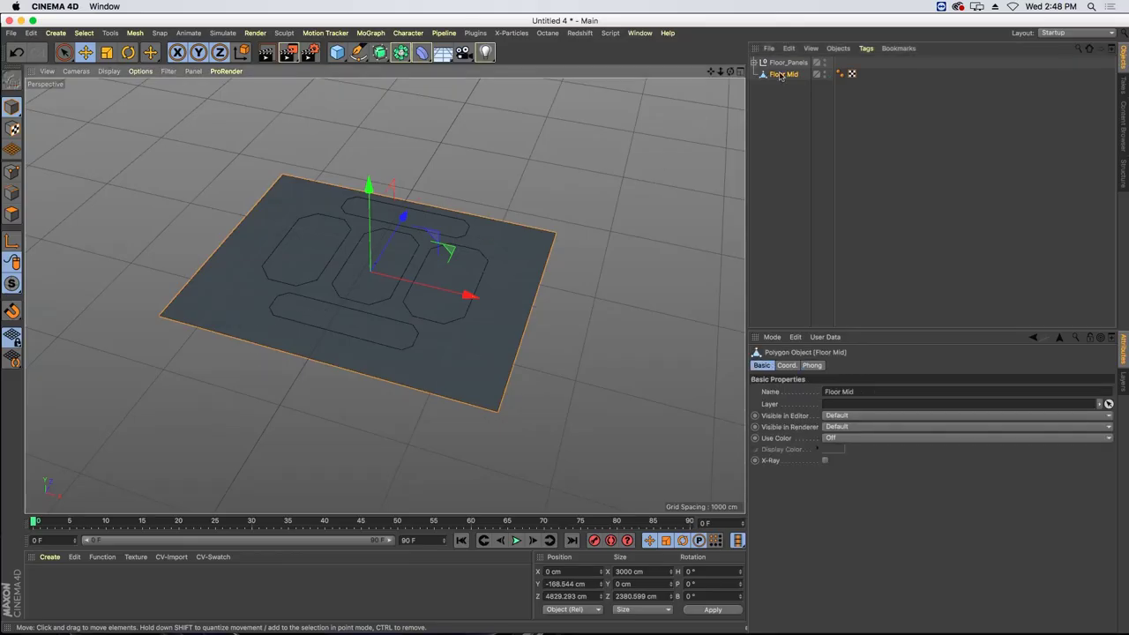
- Connect the five splines Path 1 to Path 5 under Floor_Panels into one spline, deleting the originals
click(788, 63)
click(754, 67)
click(754, 63)
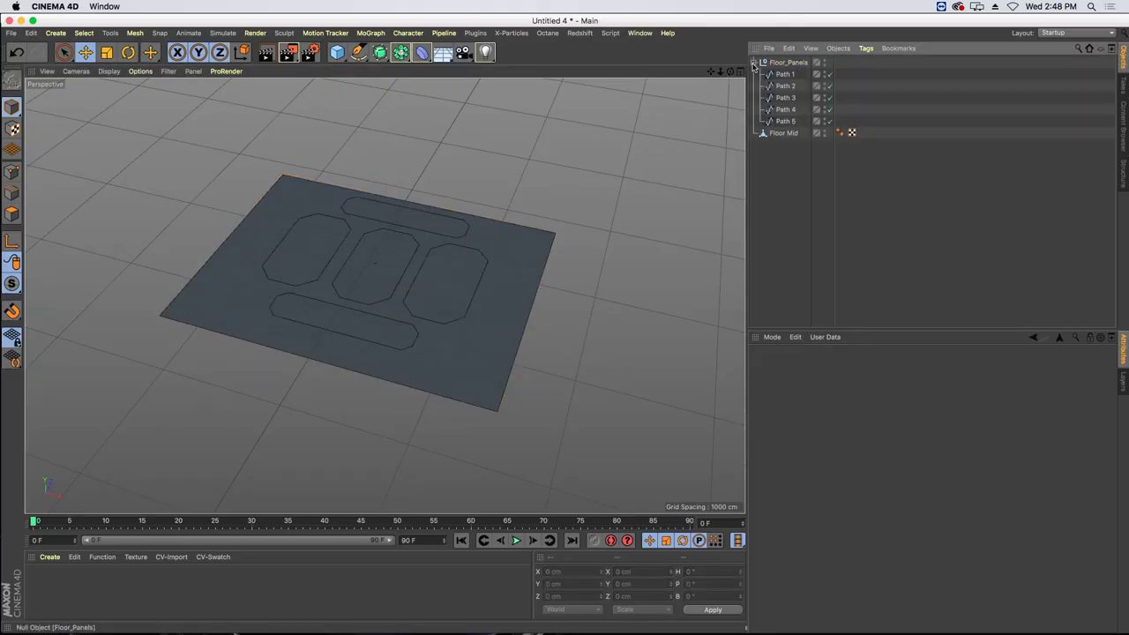
click(784, 75)
shift+click(787, 121)
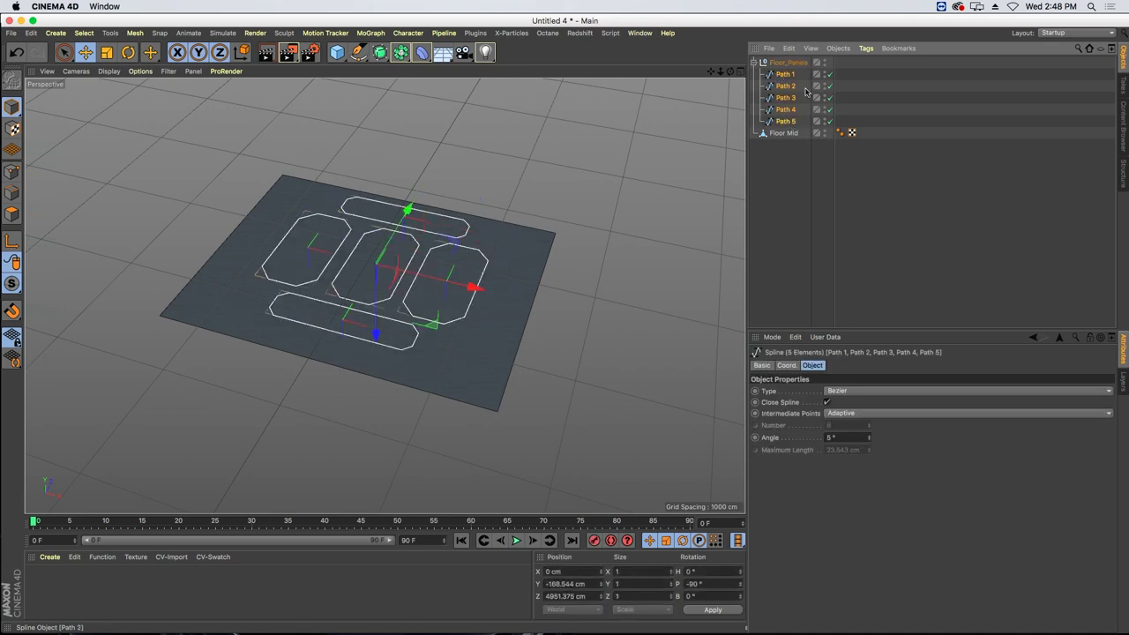
click(838, 48)
click(858, 161)
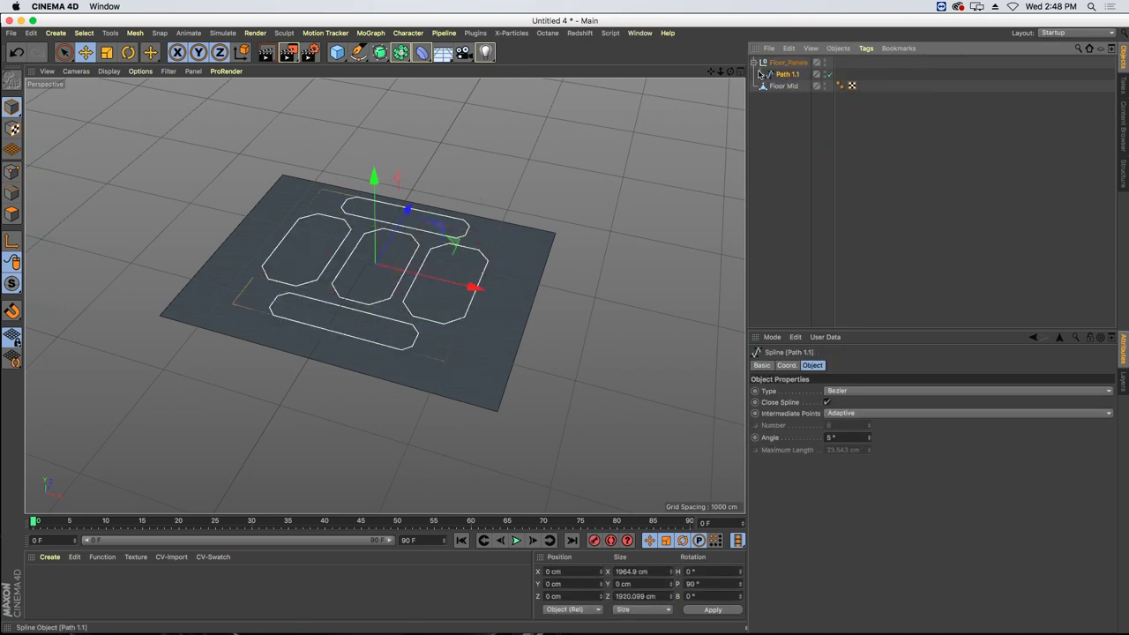
- Move the combined spline out of the Floor_Panels null and delete the empty null
drag(781, 88, 782, 91)
click(785, 64)
key(Delete)
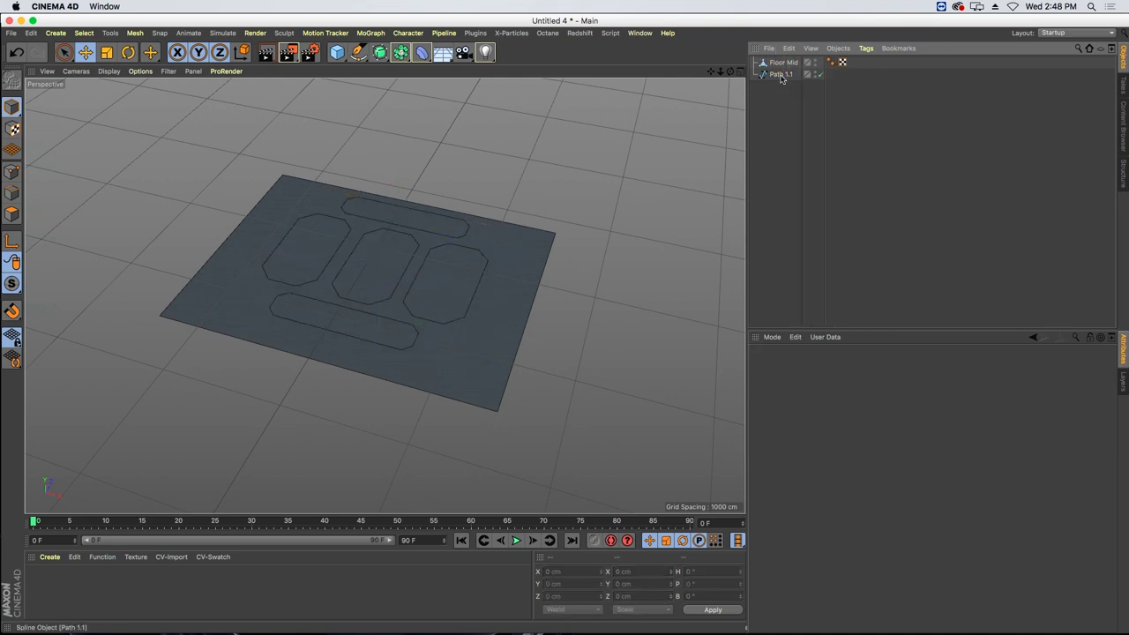
- Set the Path 1.1 spline's type to Linear
click(781, 75)
click(835, 392)
click(838, 402)
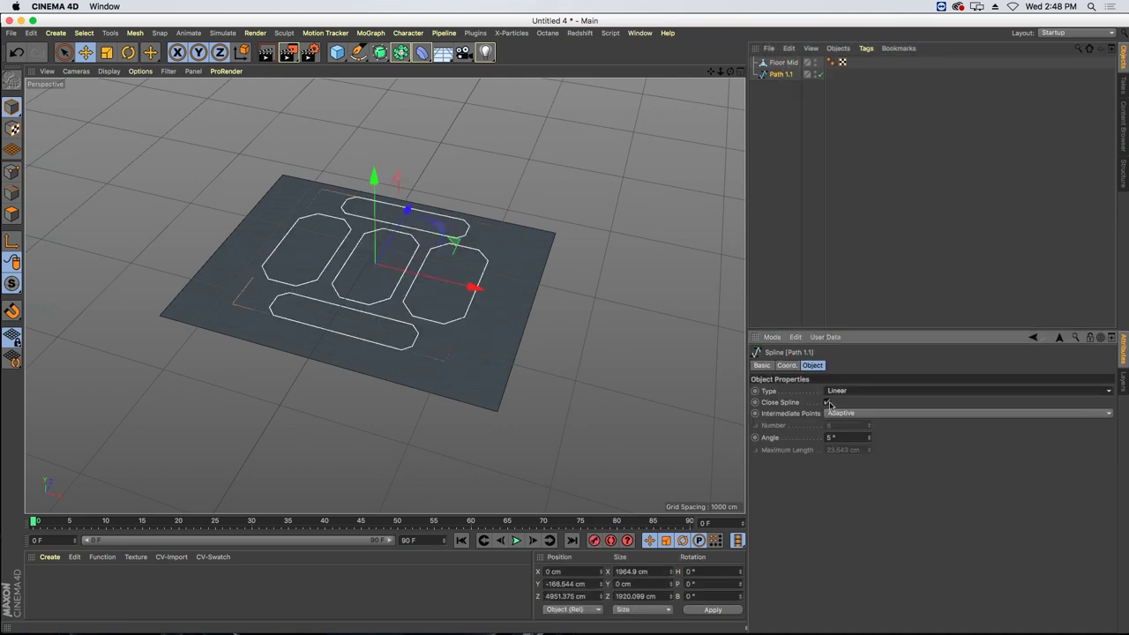
- Lower the Path 1.1 spline just below the floor plane, to a Y position of about -184 cm
alt+drag(274, 357, 288, 303)
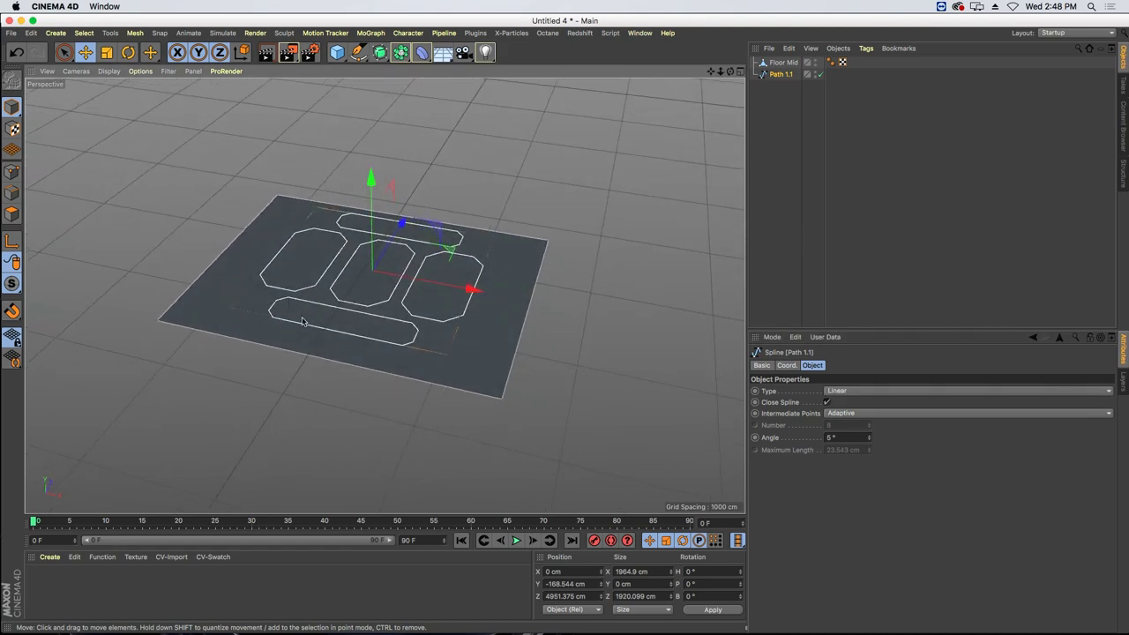
alt+right_drag(302, 318, 539, 330)
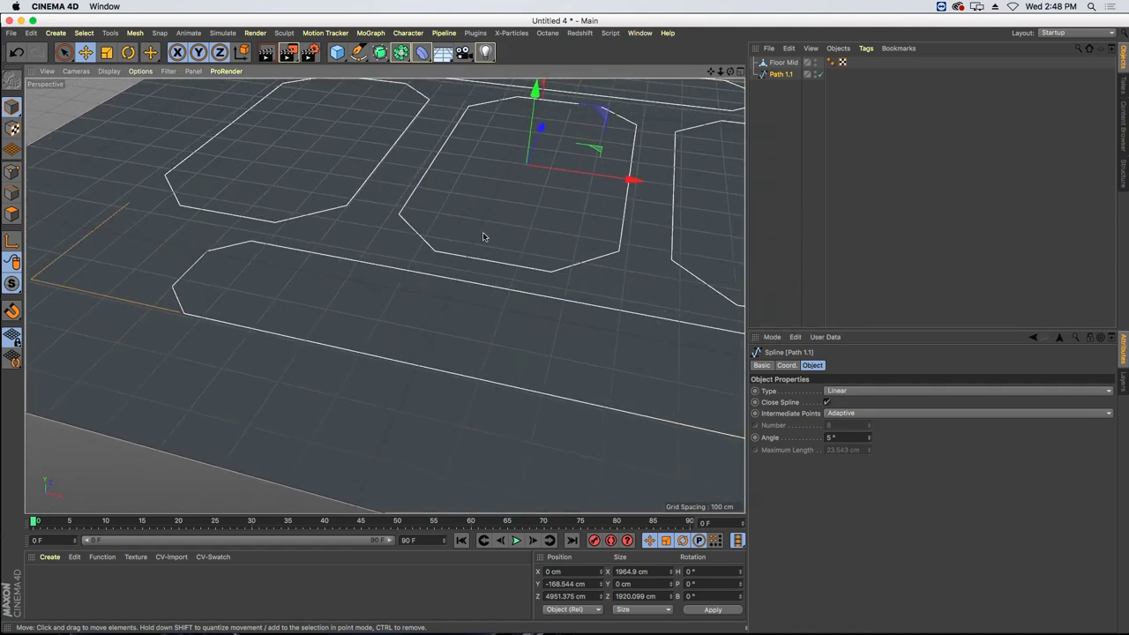
drag(534, 108, 532, 118)
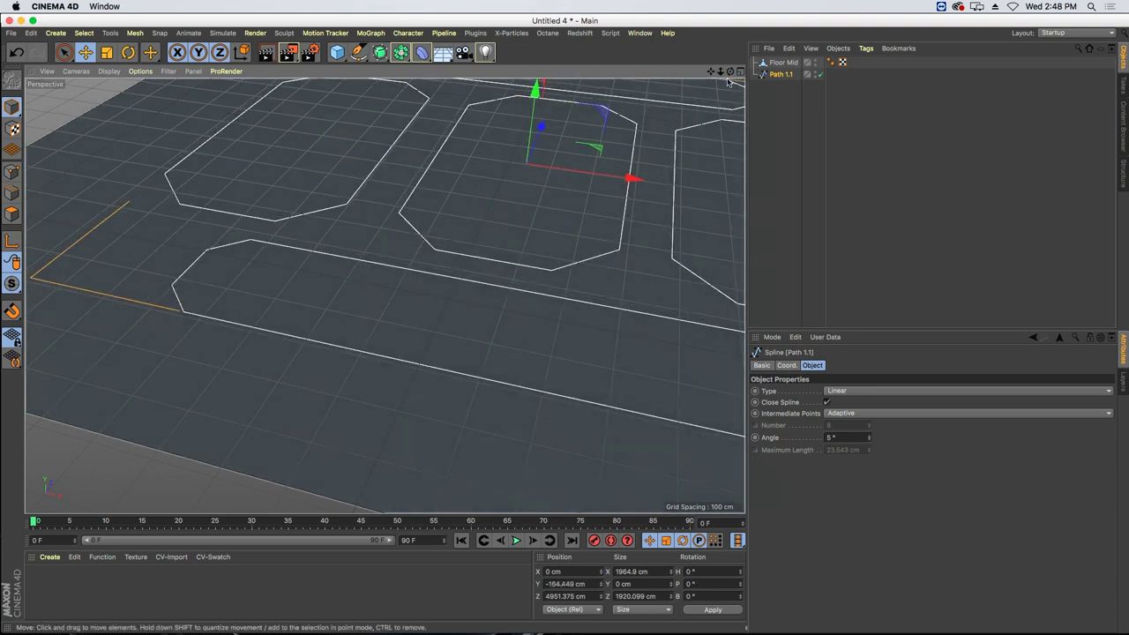
- Cut the Path 1.1 outlines into the Floor Mid plane with Line Cut in the top view
key(F5)
click(665, 83)
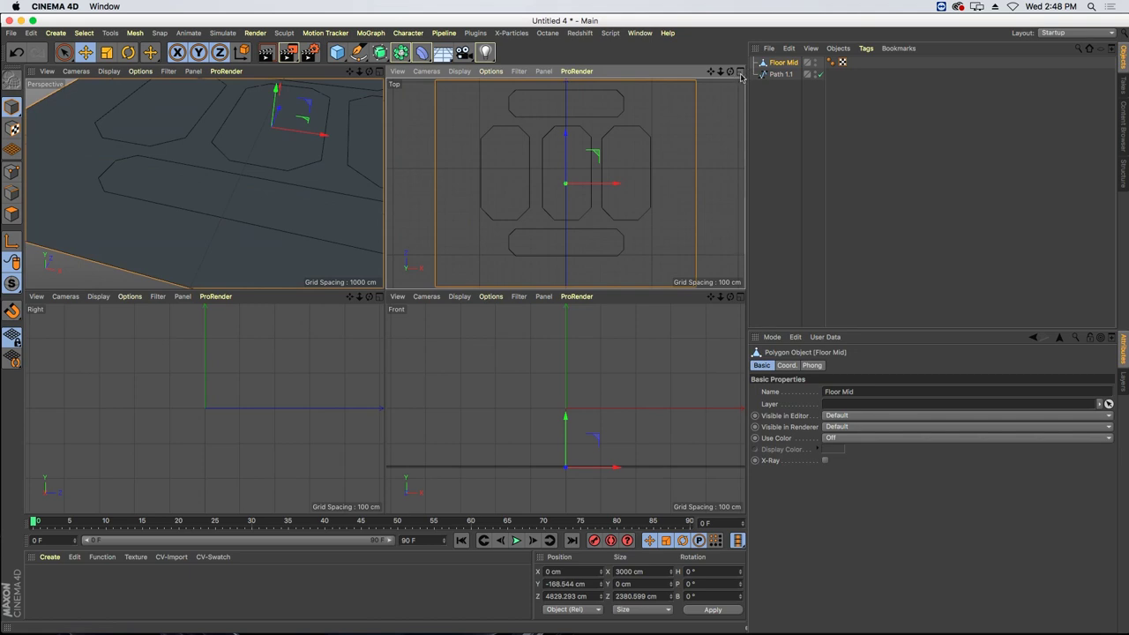
click(740, 73)
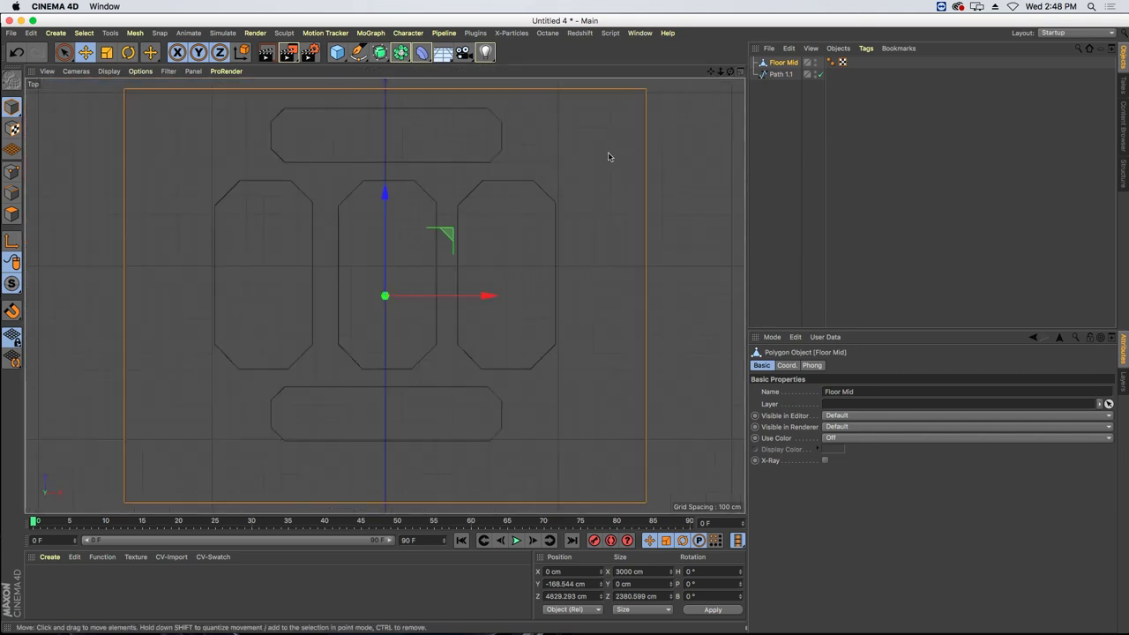
click(12, 172)
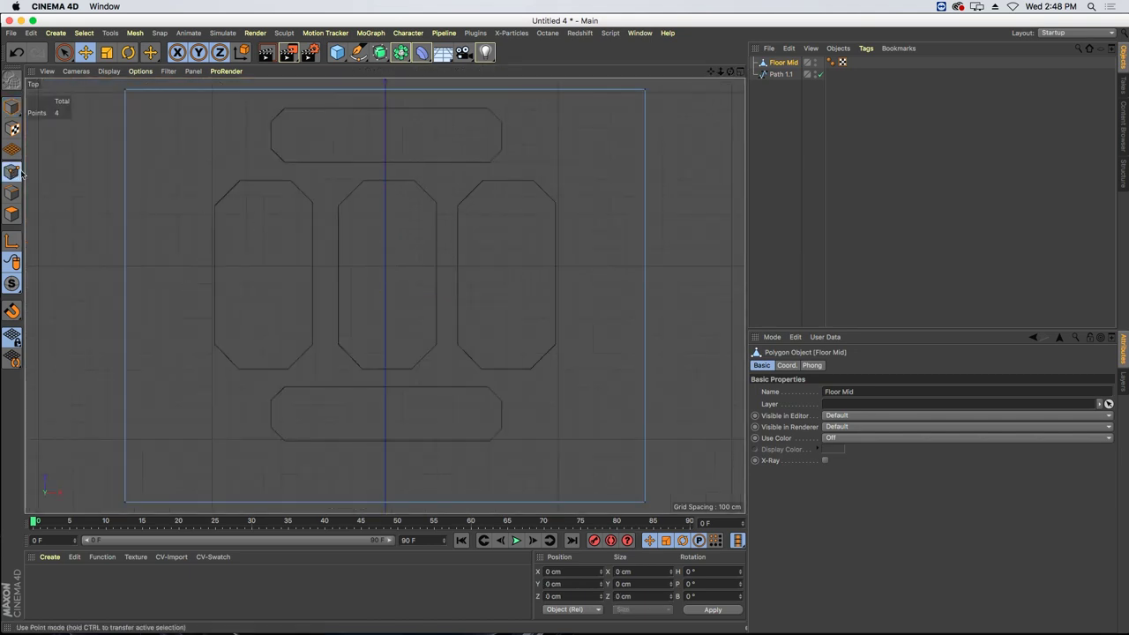
click(782, 74)
ctrl+click(783, 62)
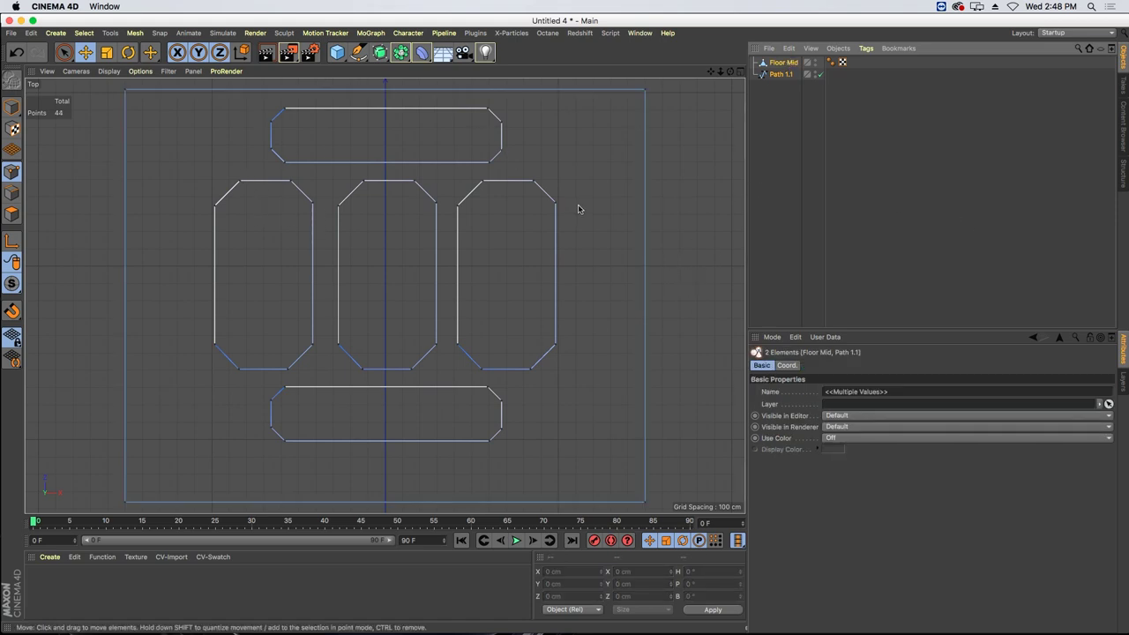
key(m)
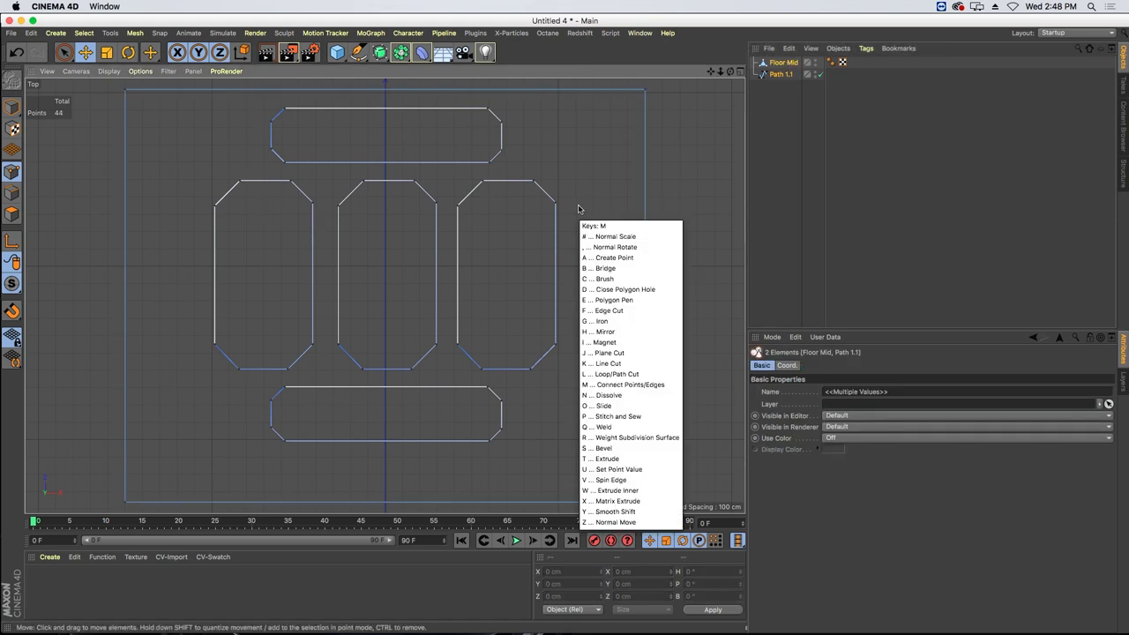
key(k)
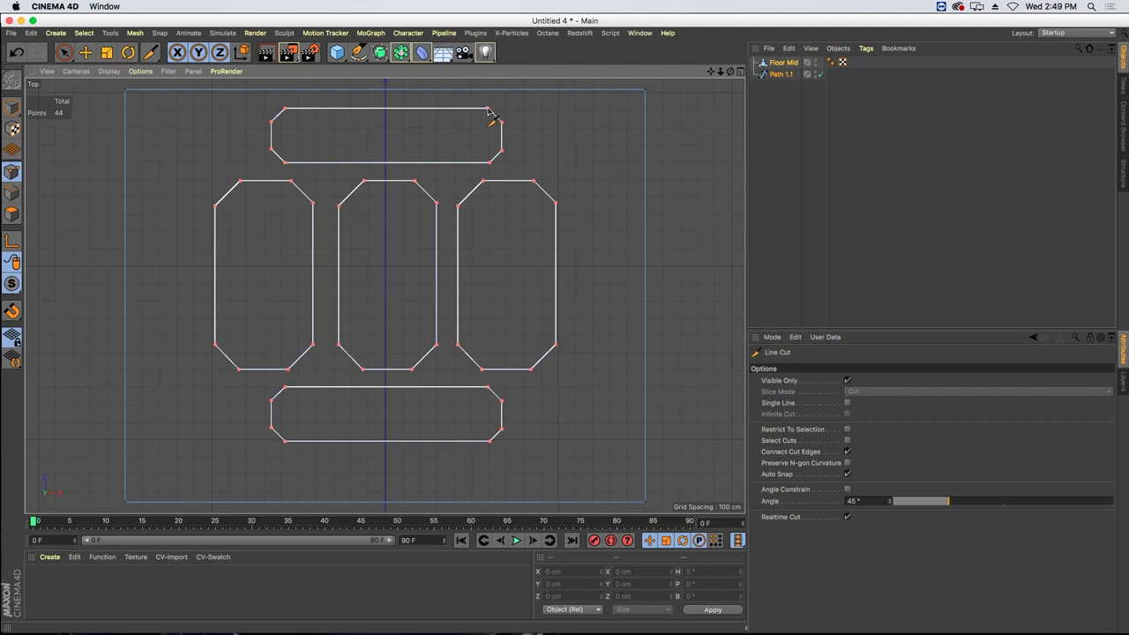
ctrl+click(487, 109)
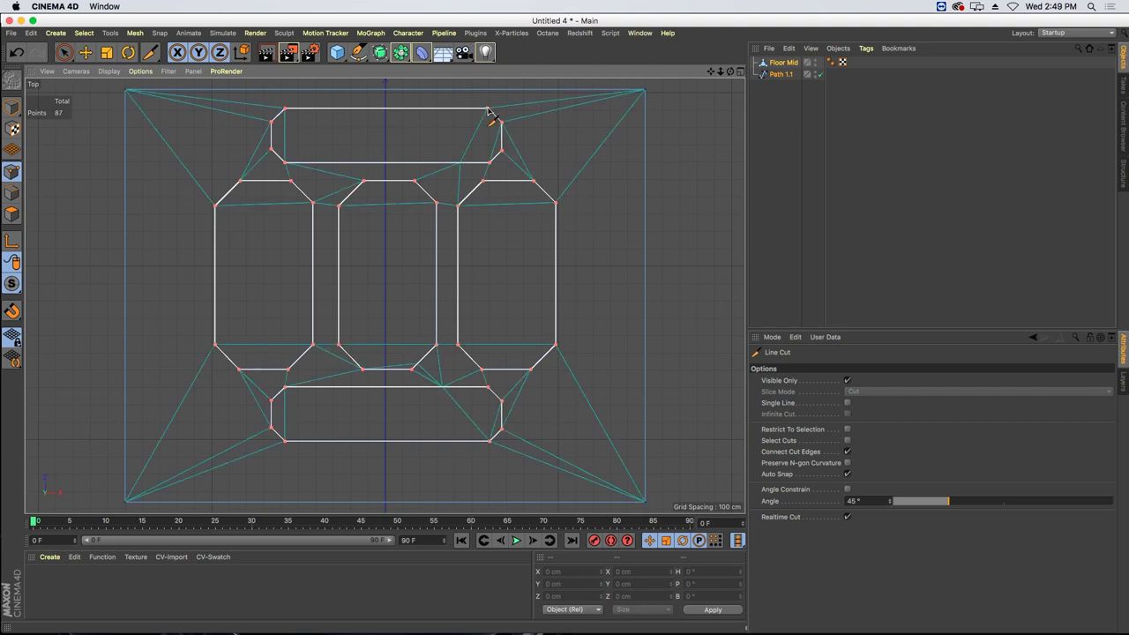
- Return to the perspective view, hide the Path 1.1 spline and select Floor Mid
click(739, 73)
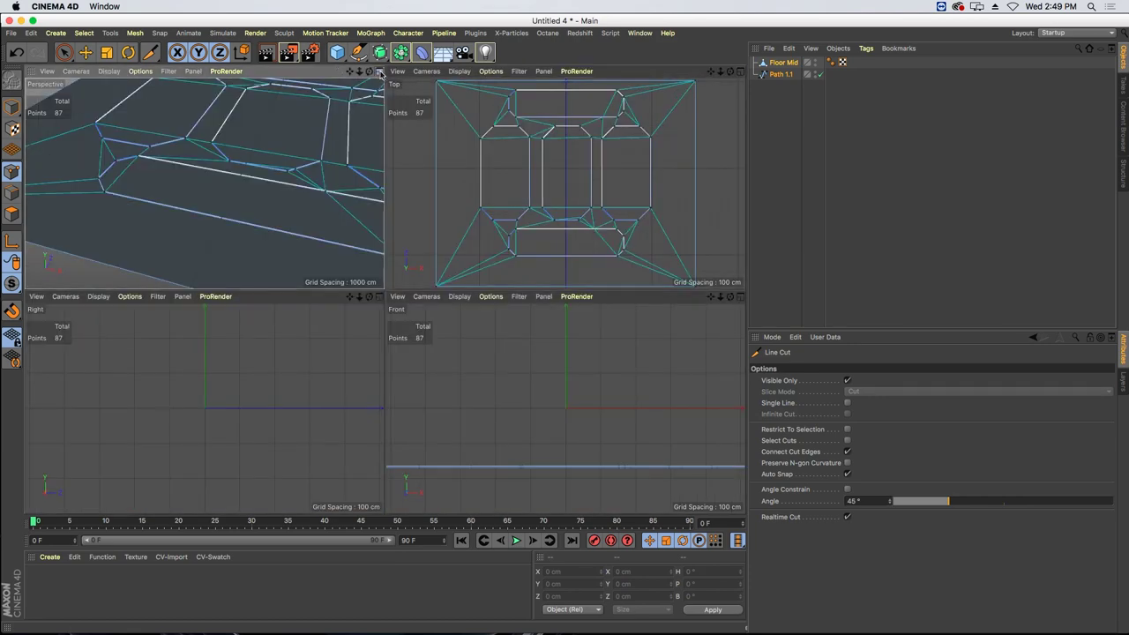
click(381, 74)
scroll(411, 251, down, 5)
click(796, 97)
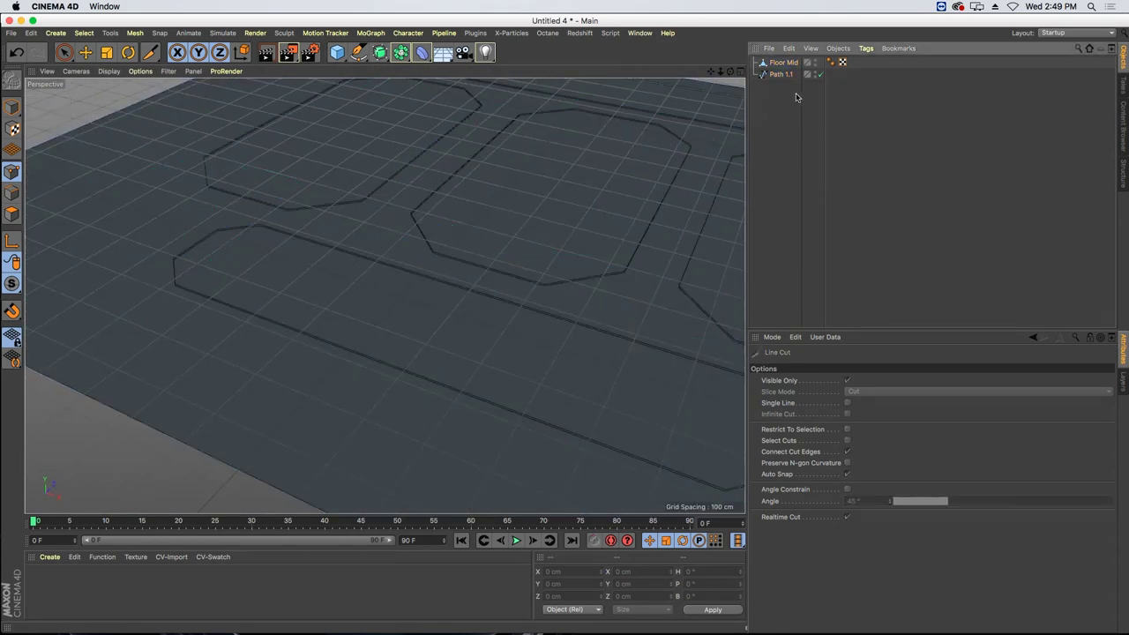
alt+click(814, 77)
click(780, 63)
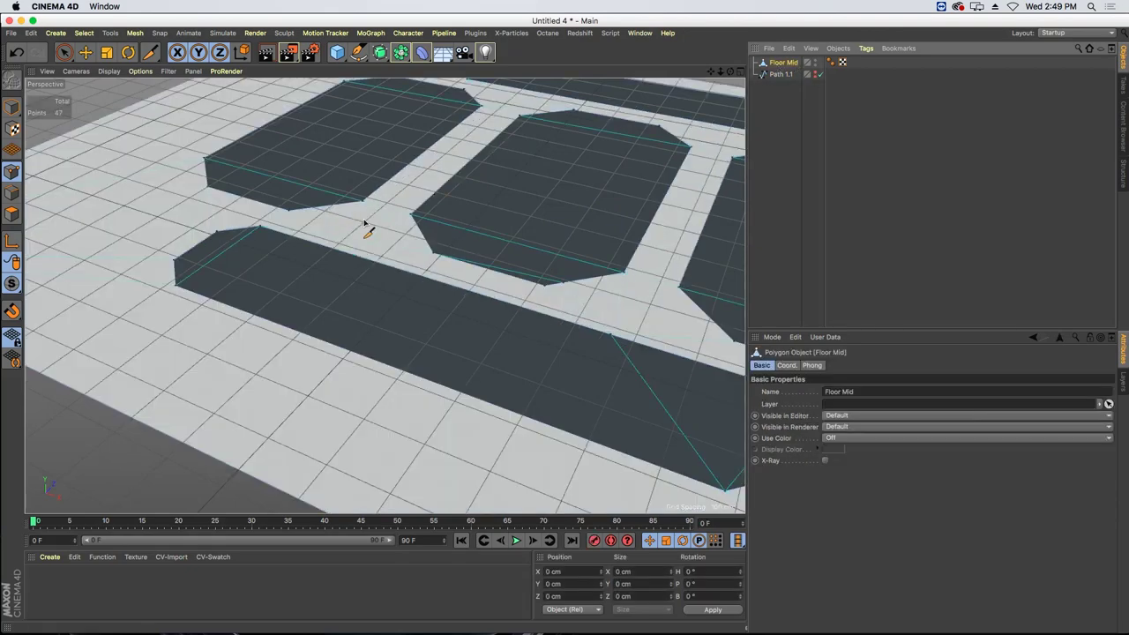
alt+drag(365, 229, 356, 243)
drag(10, 106, 50, 126)
click(87, 54)
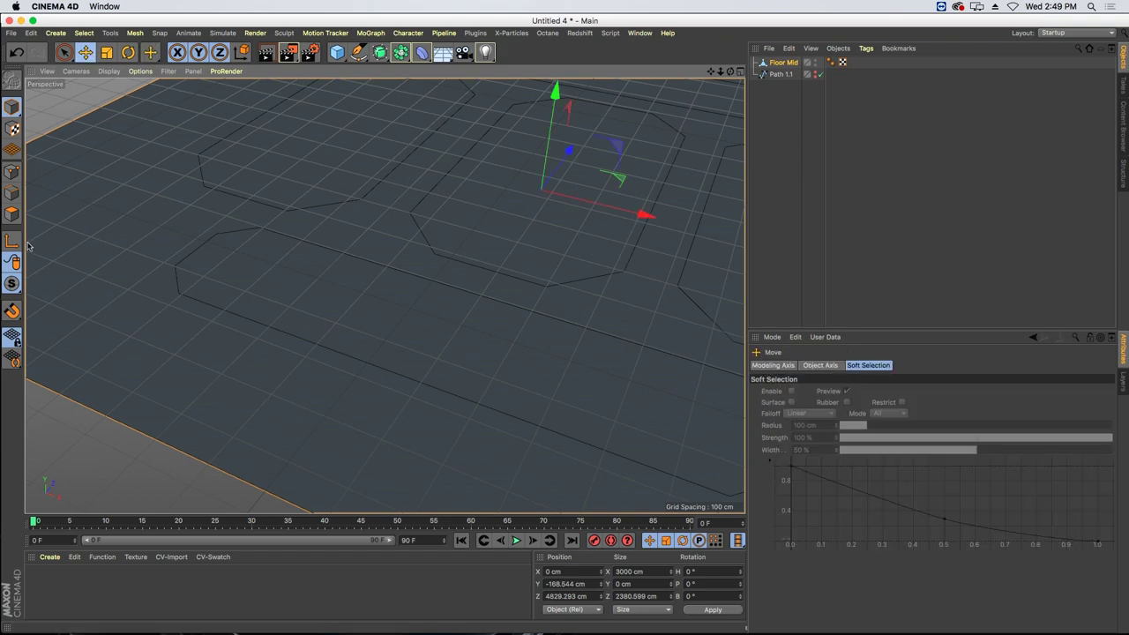
- Select the five cut panel polygons of Floor Mid with Live Selection in Polygon mode
click(11, 213)
click(63, 53)
double_click(452, 227)
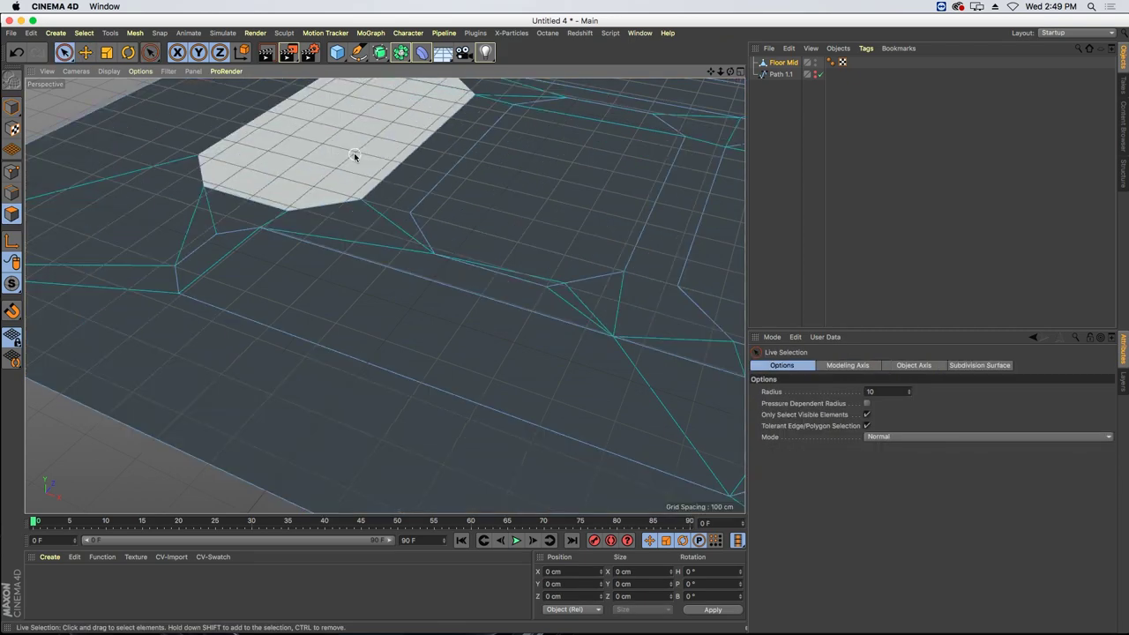
click(353, 156)
mouse_move(401, 230)
alt+mouse_down()
mouse_move(398, 259)
mouse_move(400, 243)
alt+mouse_up()
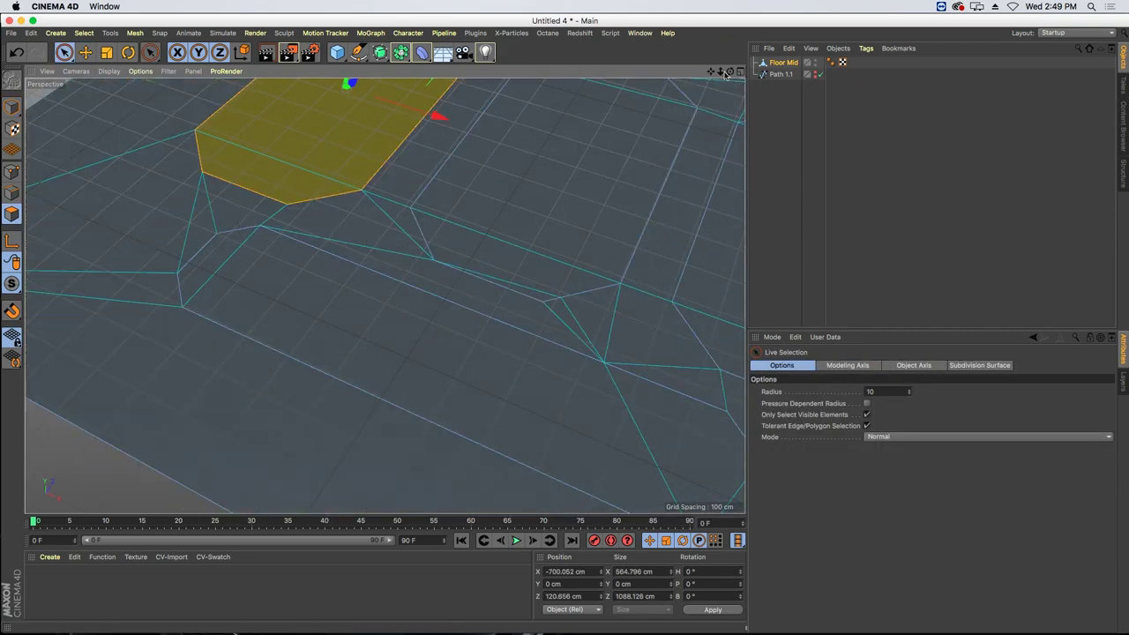
drag(720, 71, 704, 90)
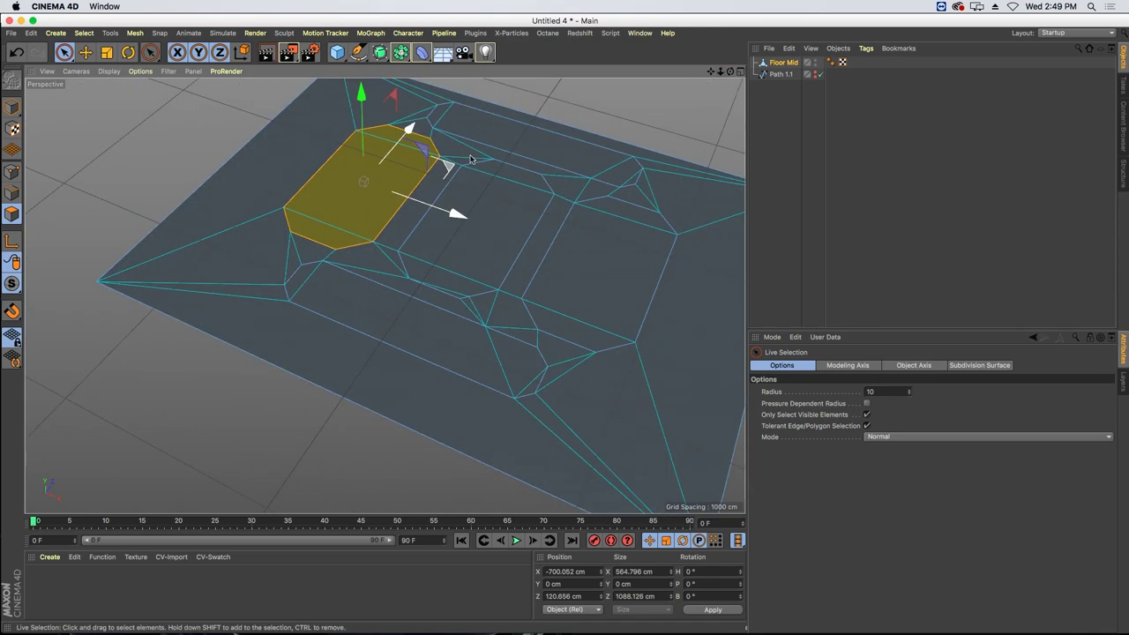
click(551, 147)
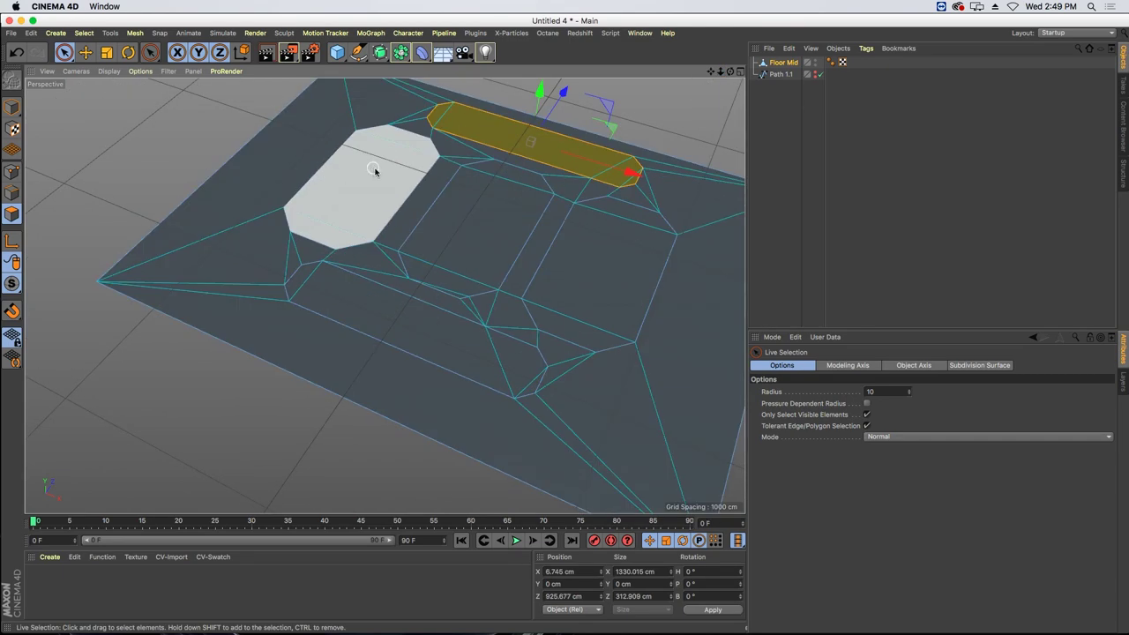
shift+click(370, 183)
shift+click(476, 238)
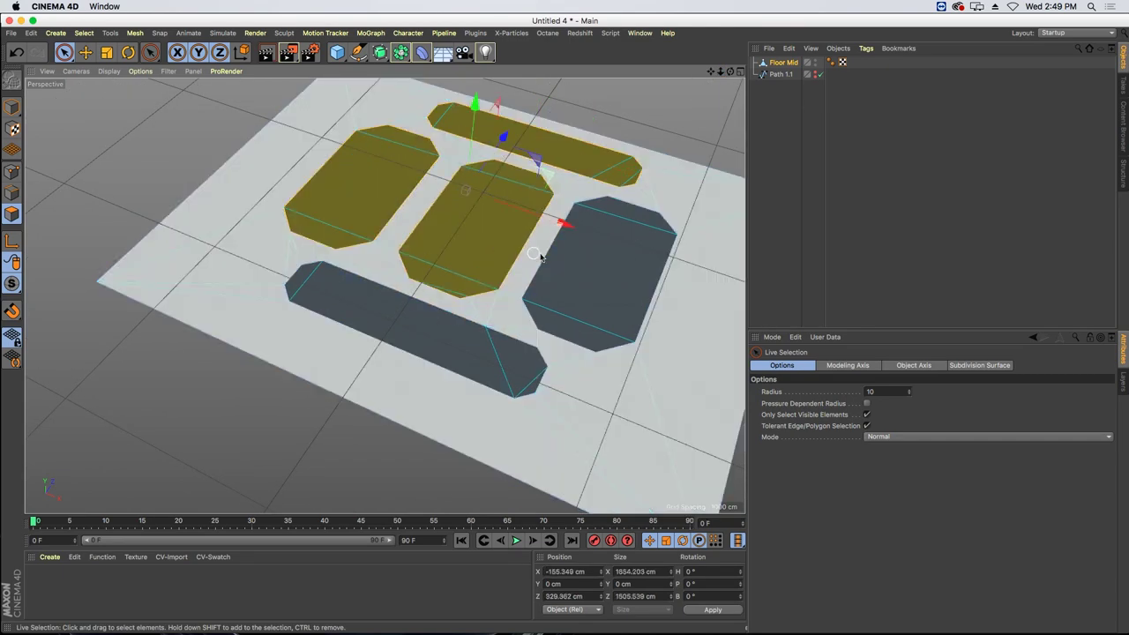
shift+click(613, 269)
shift+click(441, 340)
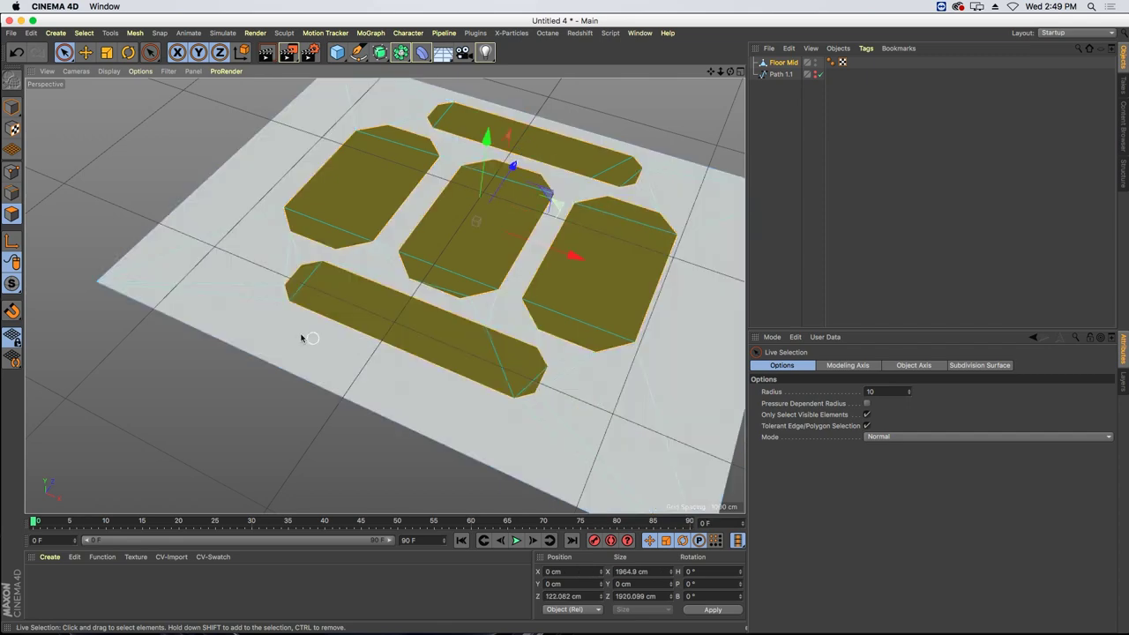
- Inset the five selected panels with Extrude Inner at an offset of 10 cm
scroll(327, 308, up, 5)
alt+right_drag(328, 309, 431, 309)
alt+middle_drag(446, 242, 283, 262)
key(m)
key(w)
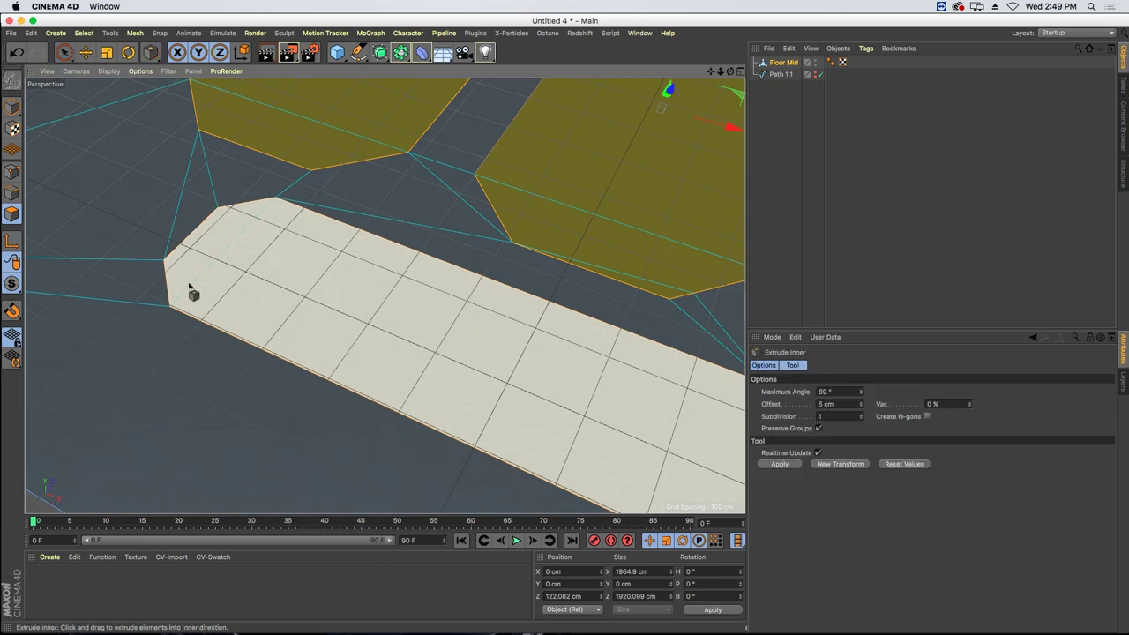
drag(202, 362, 231, 361)
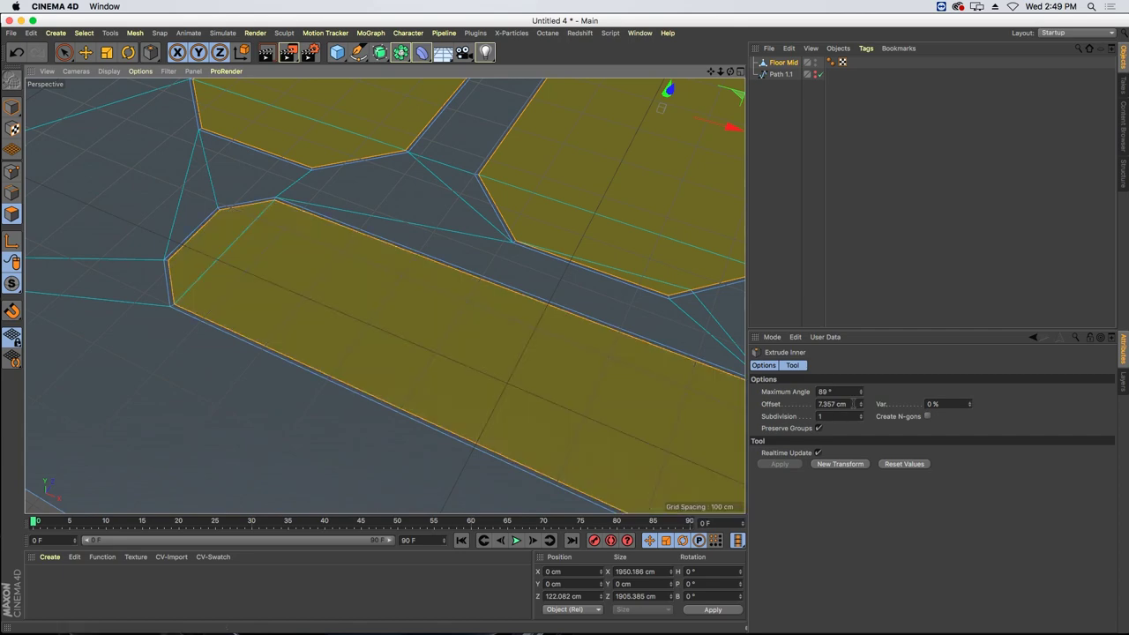
double_click(832, 404)
text(10)
key(Return)
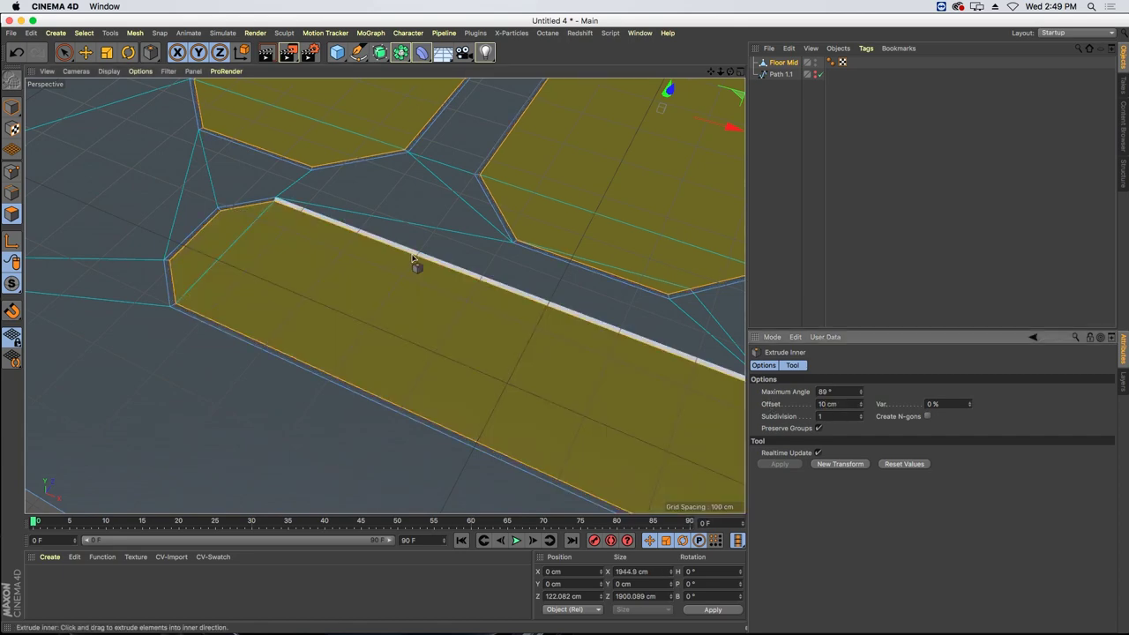
- Select the floor area surrounding the panels and inset it with Extrude Inner at a 10 cm offset
drag(65, 53, 106, 69)
click(125, 169)
alt+drag(407, 237, 396, 227)
right_click(249, 218)
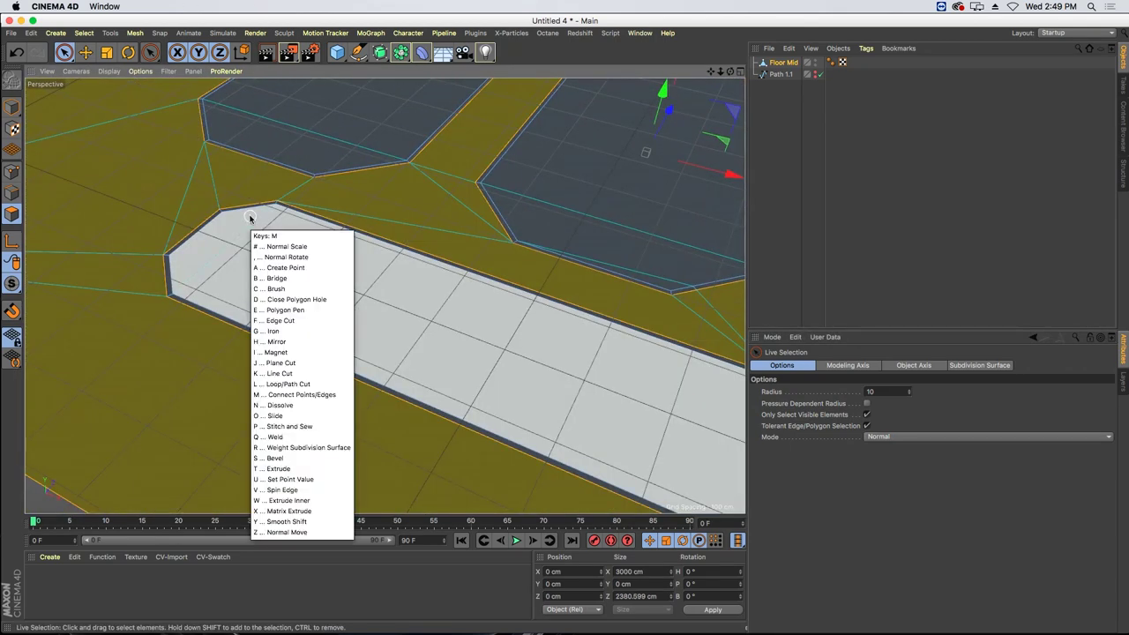
key(i)
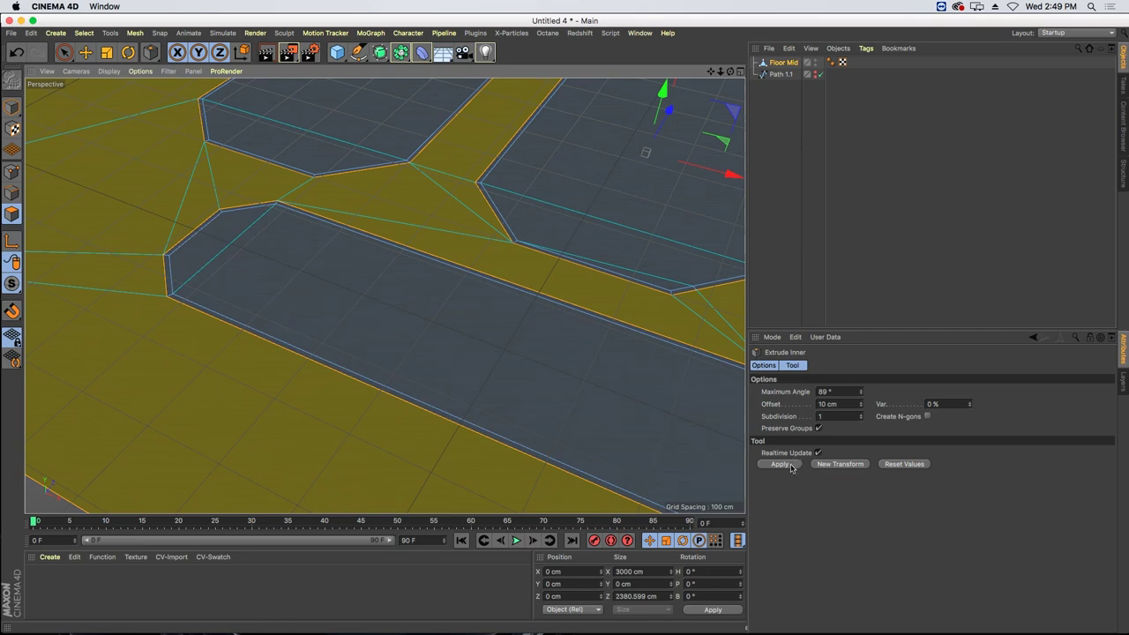
click(780, 464)
- Add all five inner panel faces to the selected floor area, leaving the narrow border strips unselected
click(118, 360)
alt+drag(183, 315, 206, 311)
click(62, 52)
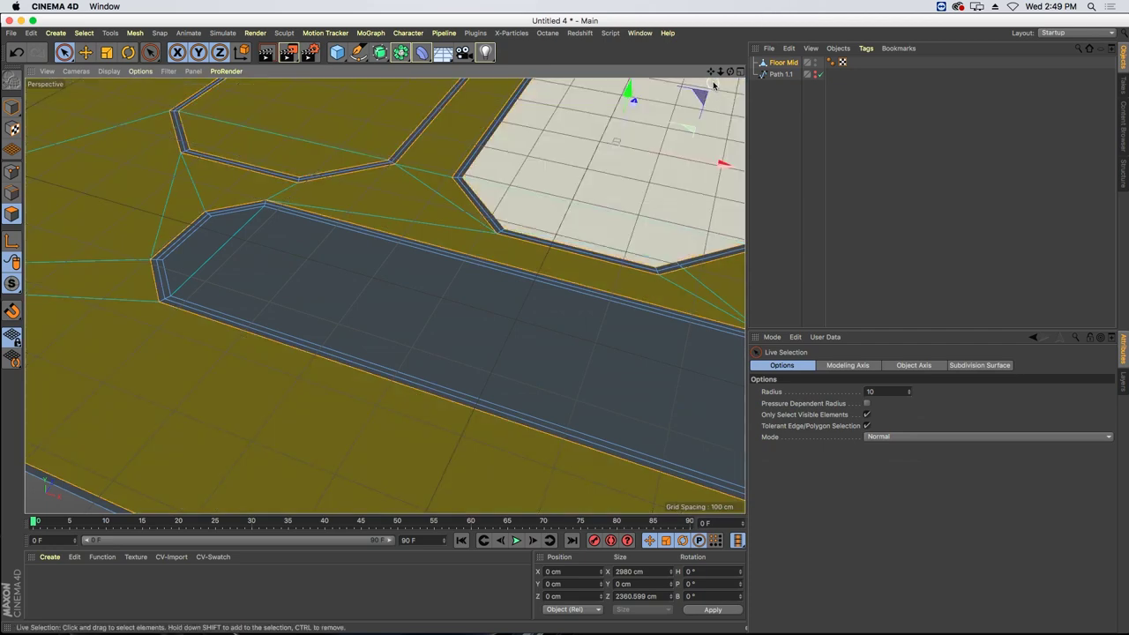
scroll(385, 295, down, 10)
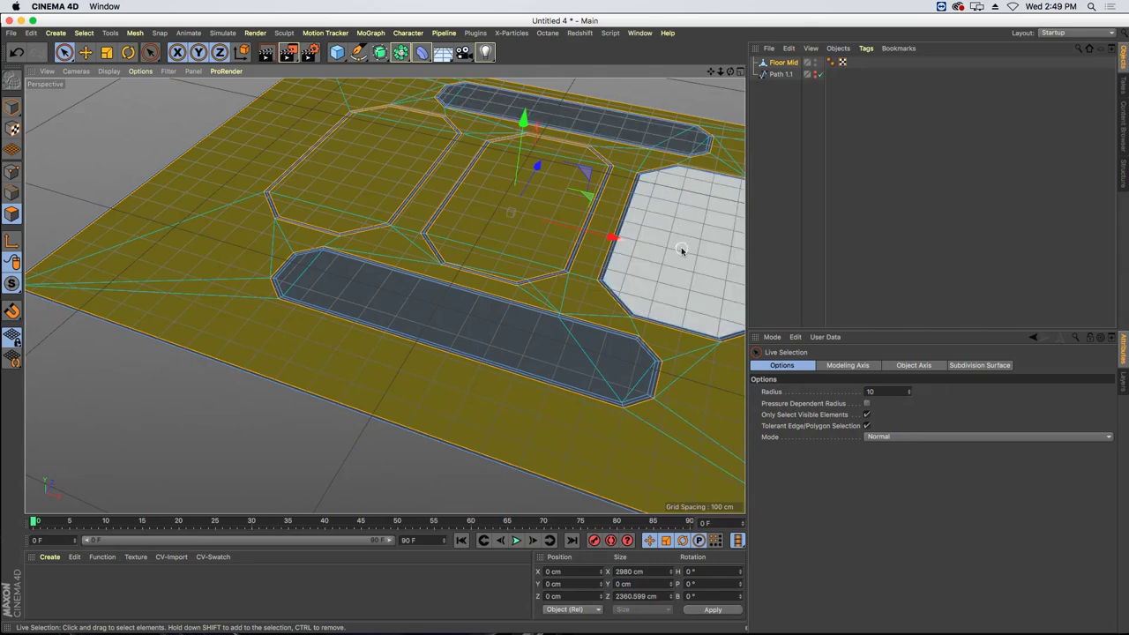
shift+click(652, 126)
shift+click(503, 351)
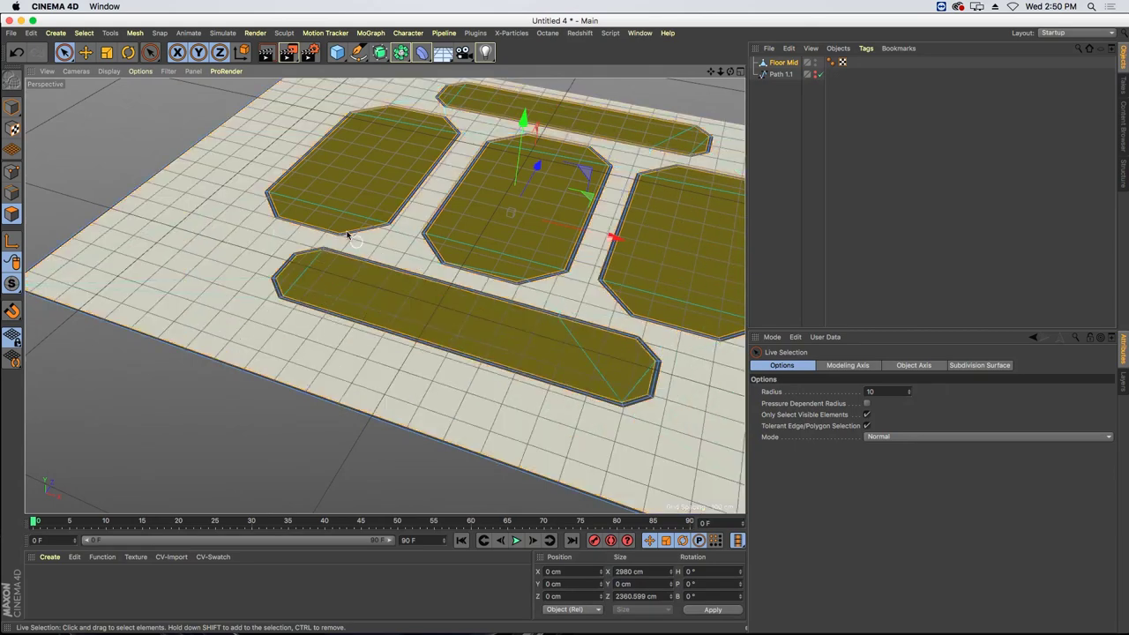
- Extrude the selected floor and panel faces upward by about 14.6 cm to form grooves around the panels
alt+right_drag(353, 252, 489, 245)
scroll(503, 250, up, 2)
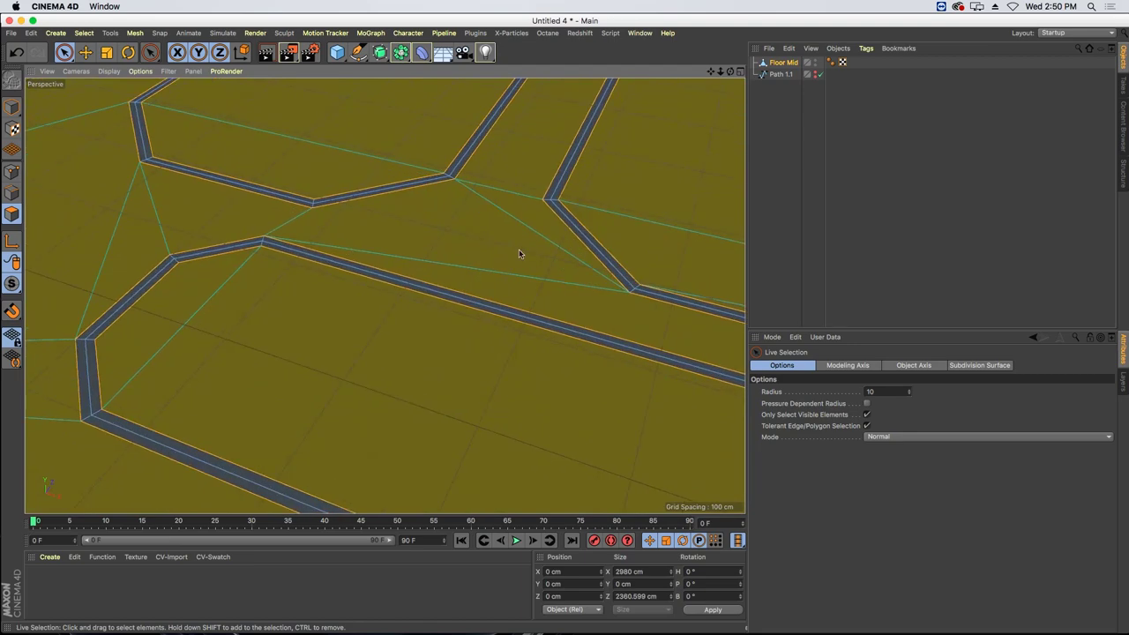
ctrl+click(519, 253)
key(d)
drag(153, 224, 267, 231)
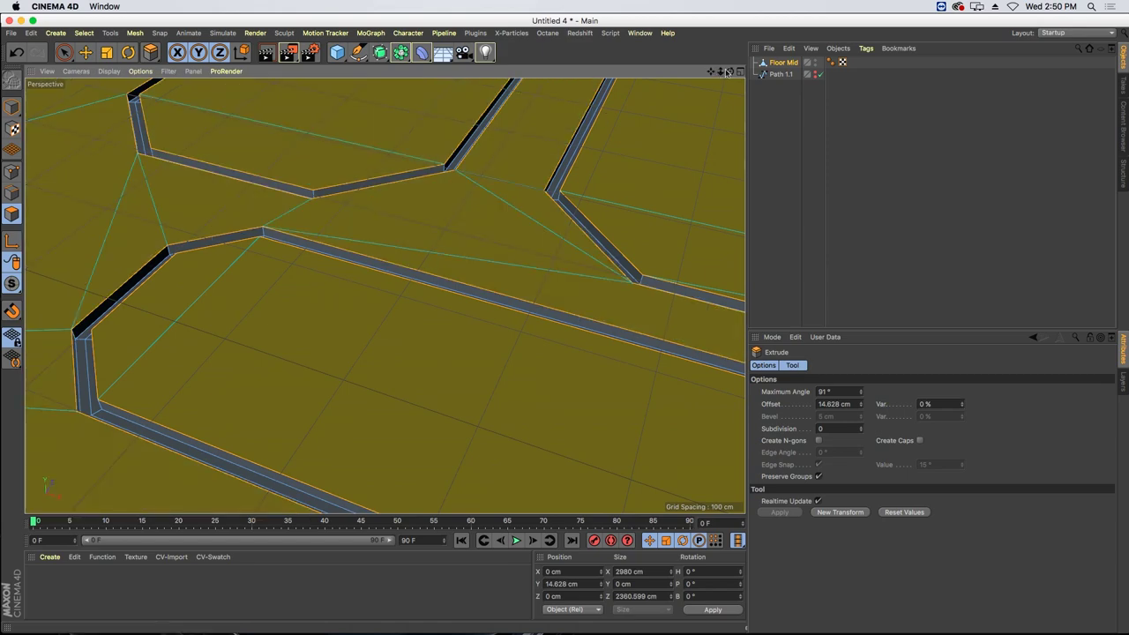
drag(722, 71, 679, 71)
mouse_move(452, 159)
alt+mouse_down()
mouse_move(485, 110)
mouse_move(450, 157)
alt+mouse_up()
- Return to Model mode with the Move tool and make the Path 1.1 spline visible in the viewport again
click(12, 108)
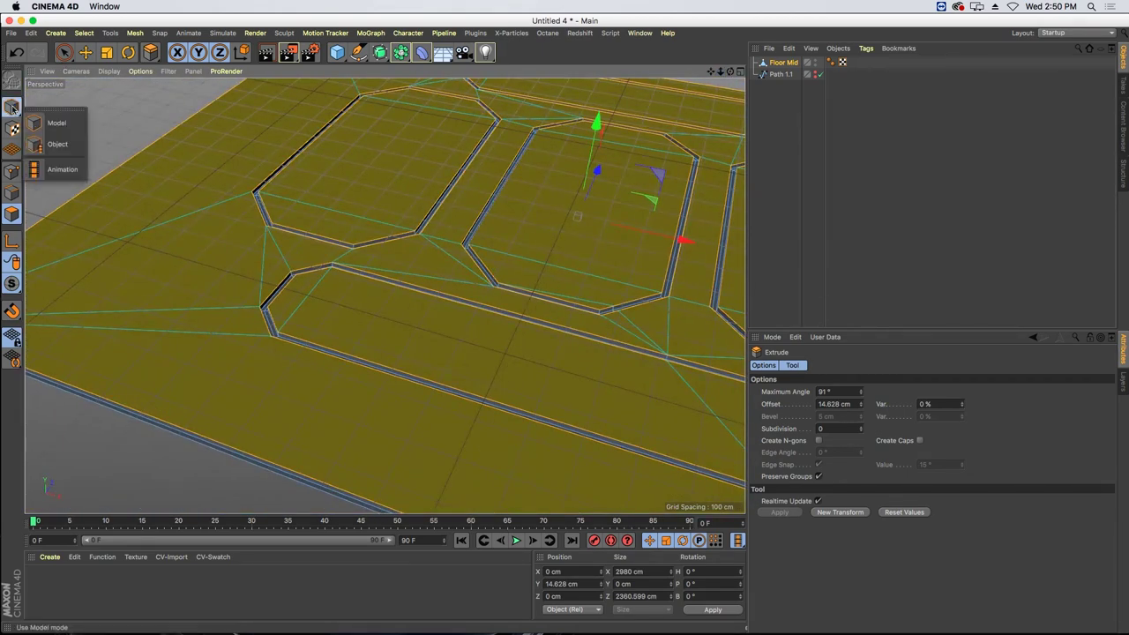
click(55, 122)
click(86, 52)
mouse_move(321, 255)
alt+mouse_down()
mouse_move(339, 238)
mouse_move(322, 252)
mouse_move(338, 257)
alt+mouse_up()
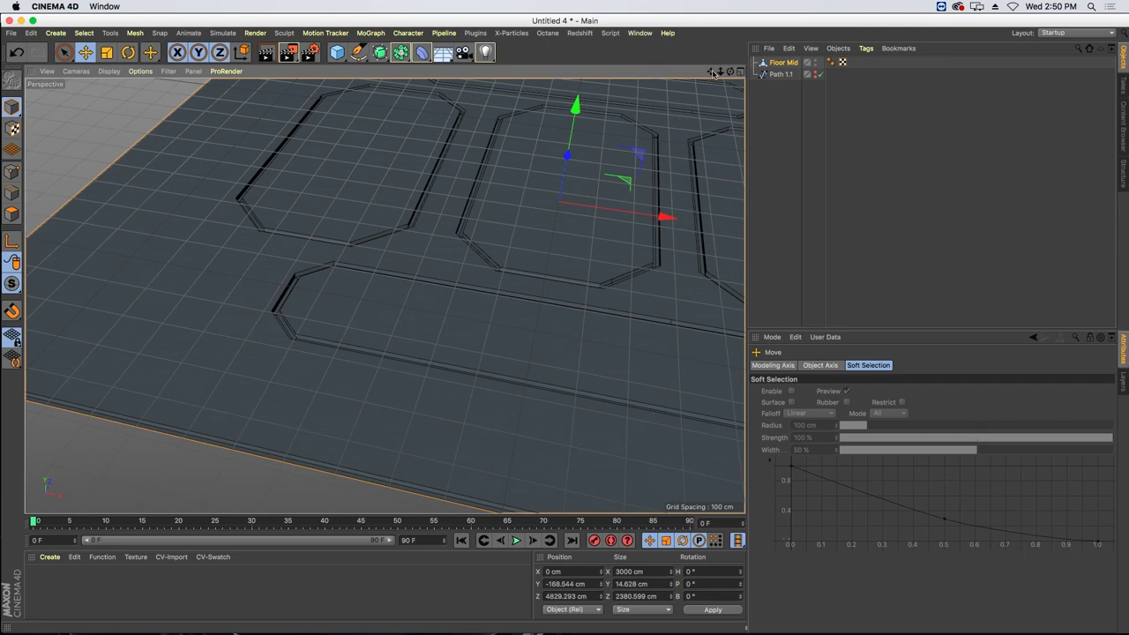
drag(712, 72, 566, 152)
alt+drag(410, 200, 409, 181)
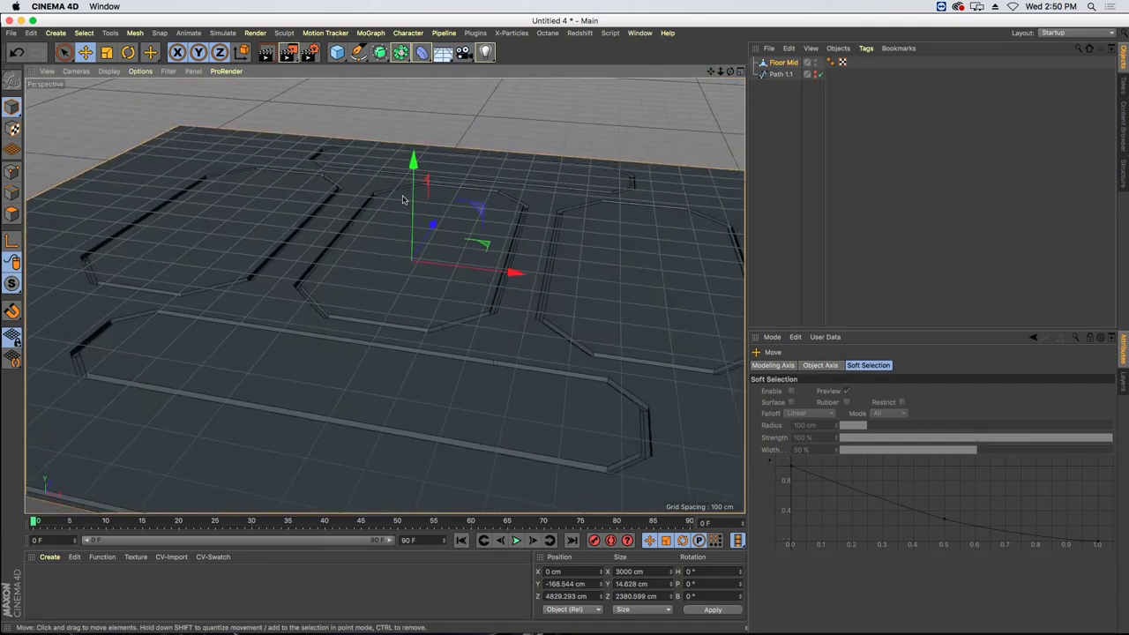
click(766, 78)
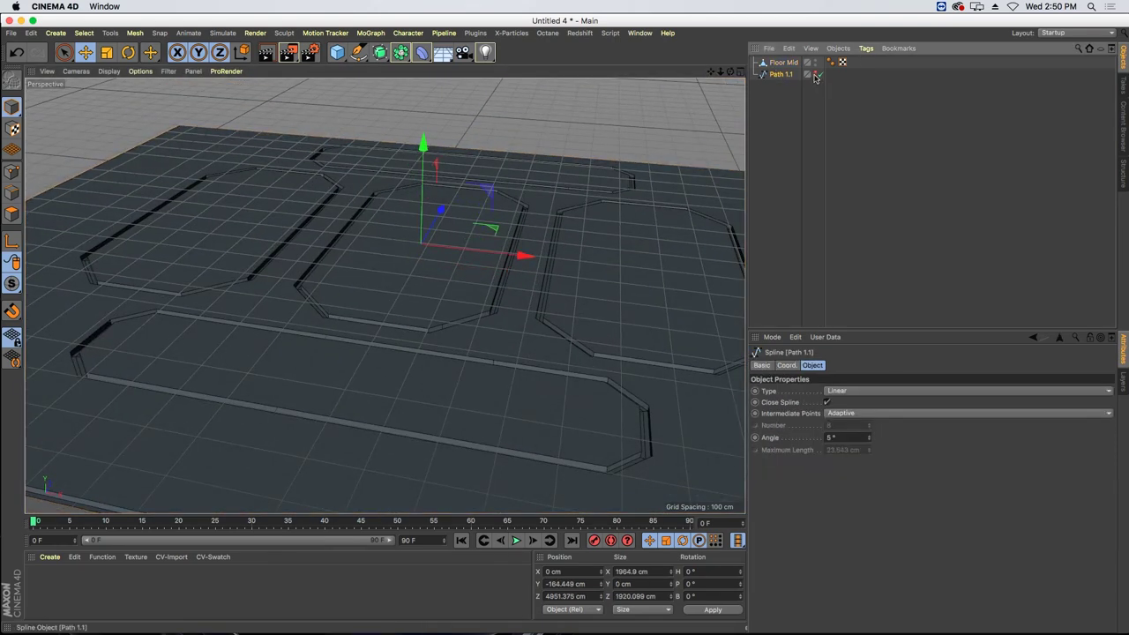
click(816, 75)
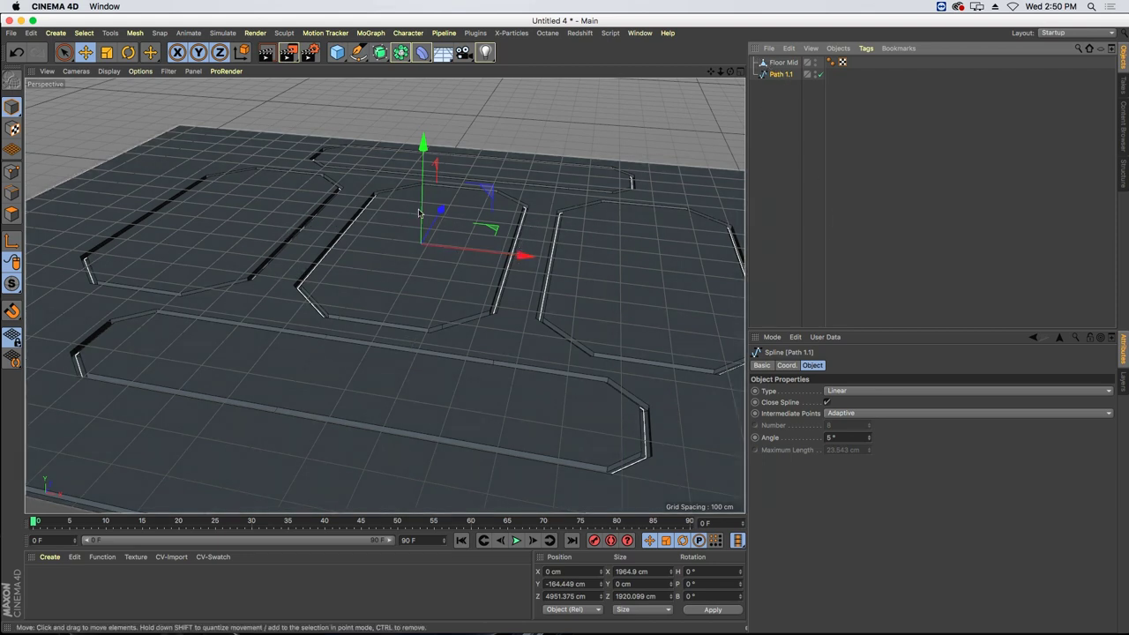
- Copy the detailed Floor Mid object and paste it into the SciFi_Empty.c4d project
click(797, 64)
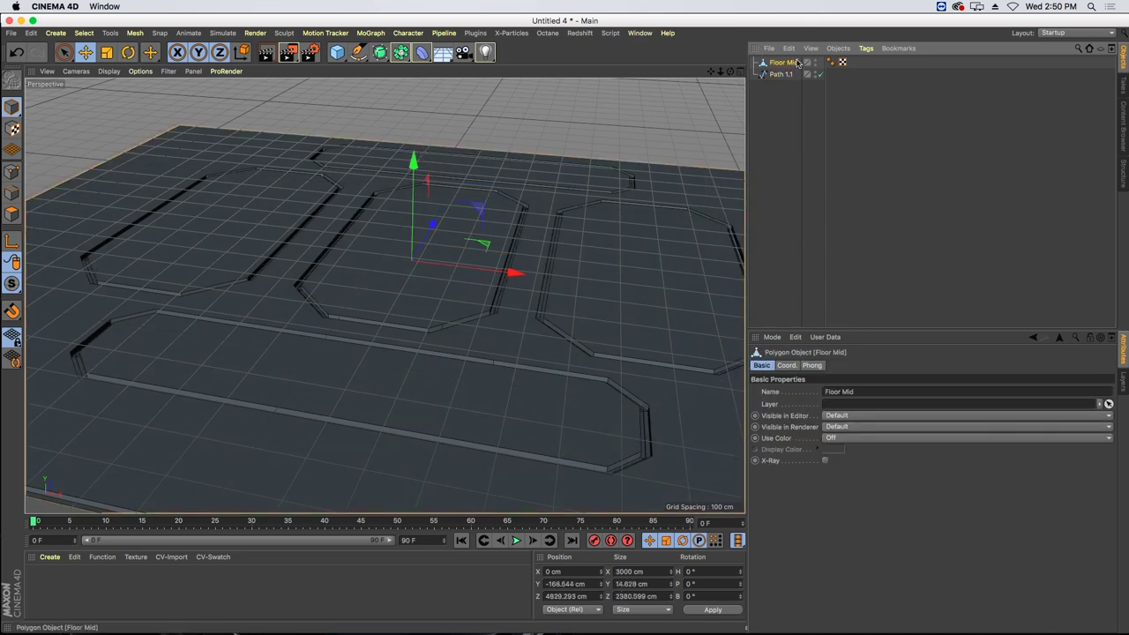
key(v)
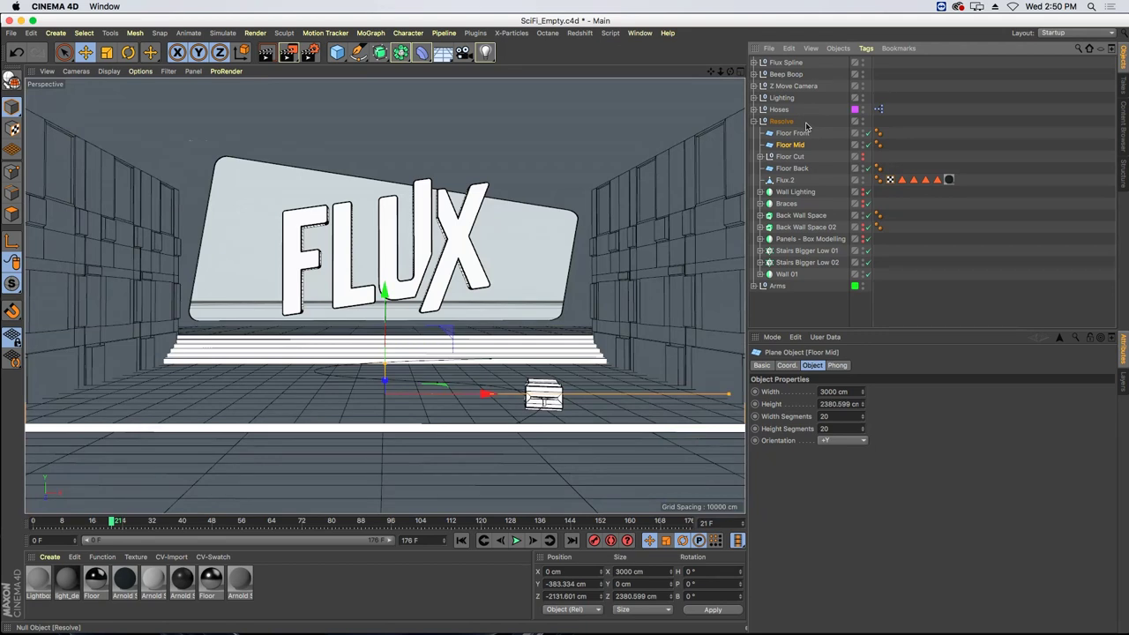
key(super+v)
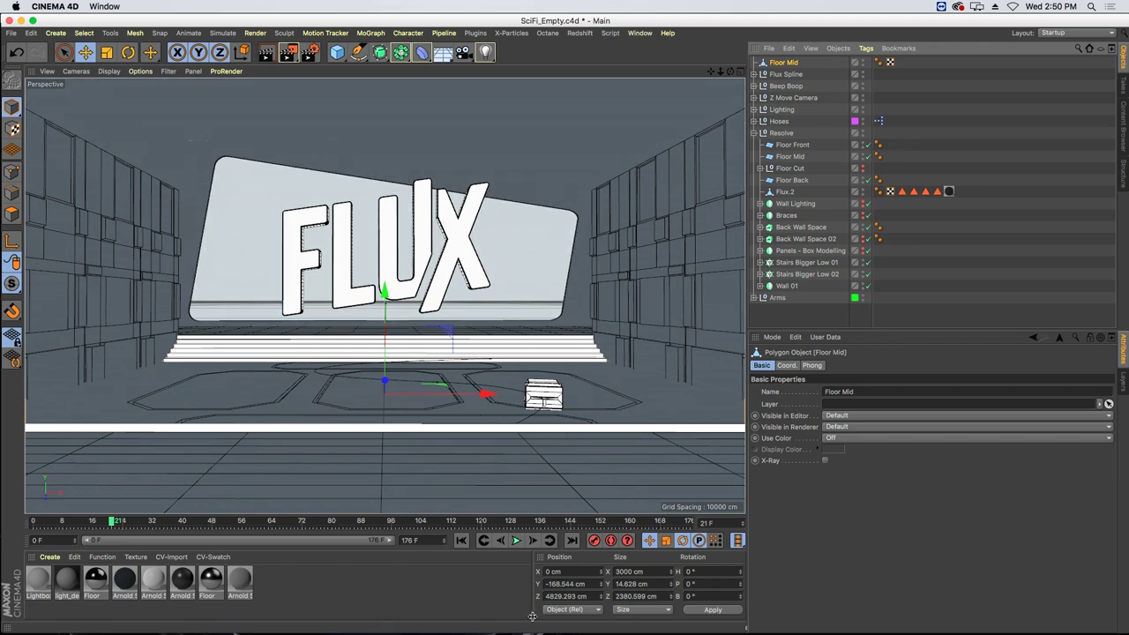
- View the Sci-Fi Theme slide of the Keynote presentation NAB_Presentation_Part02, and return to the Cinema 4D scene
mouse_move(574, 631)
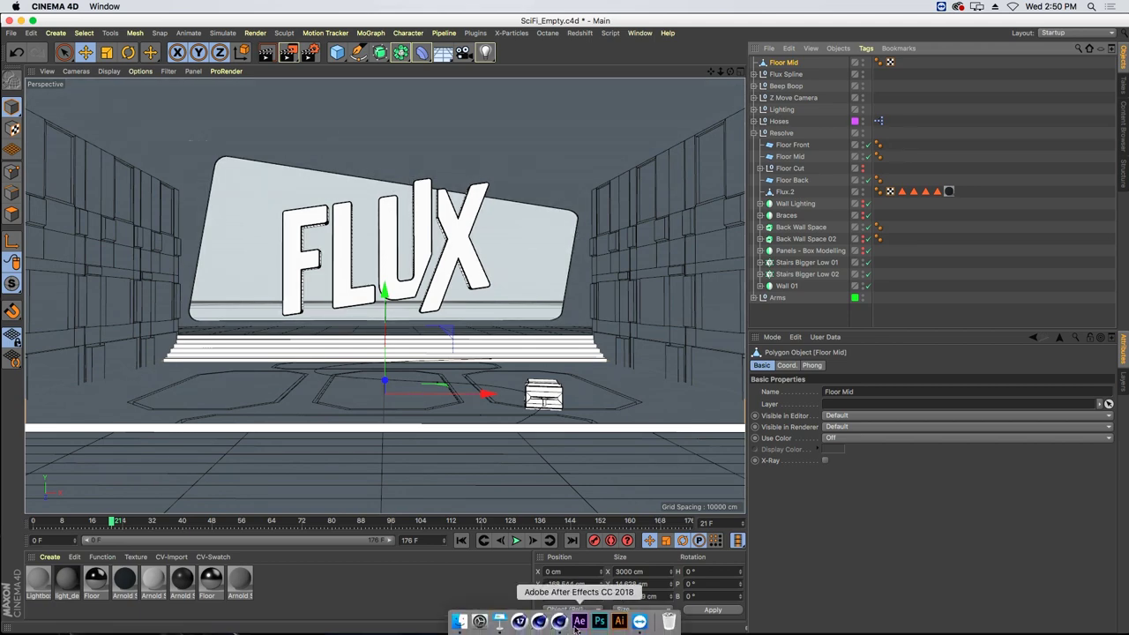
click(498, 626)
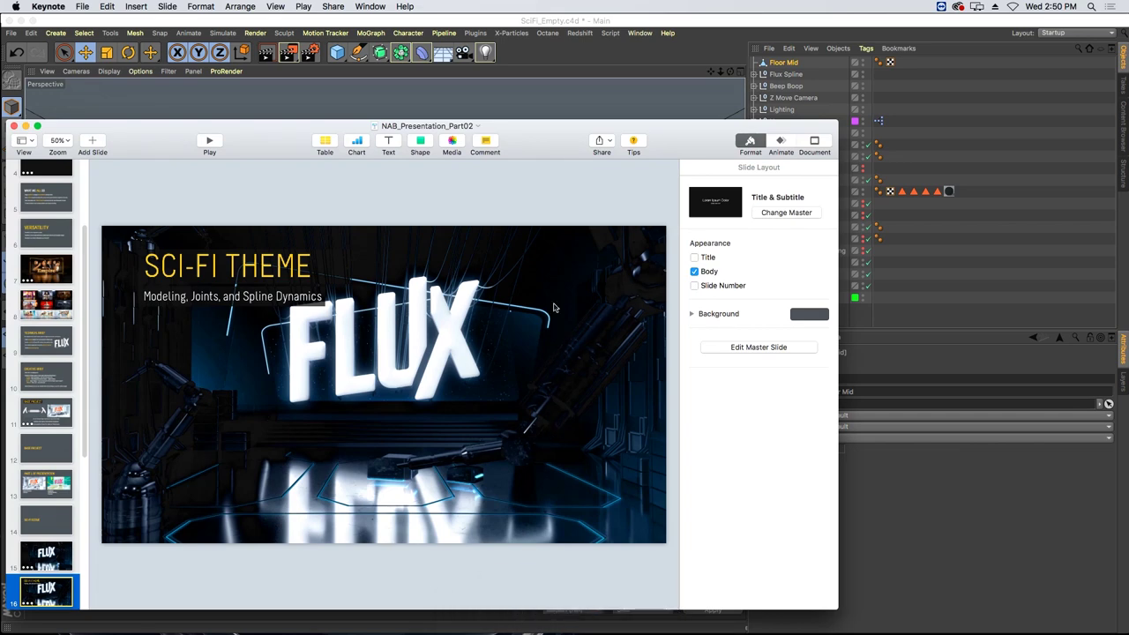
click(541, 52)
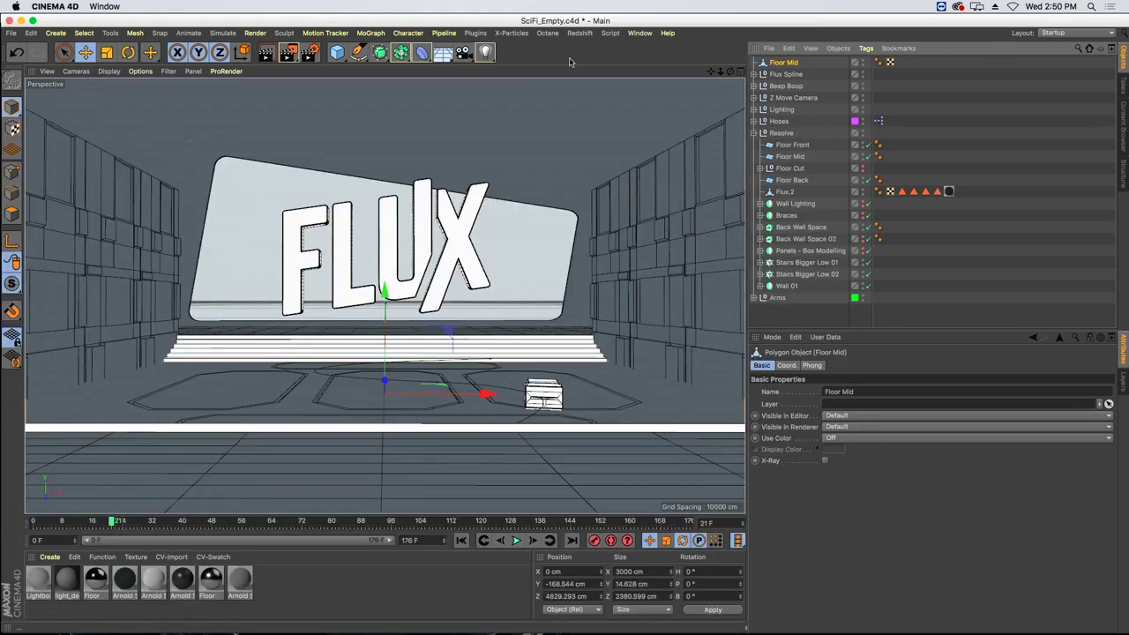
- Open the Arm.c4d project and expand the Arm And Base Finished and Arm groups in its object hierarchy
click(18, 37)
click(27, 65)
double_click(267, 66)
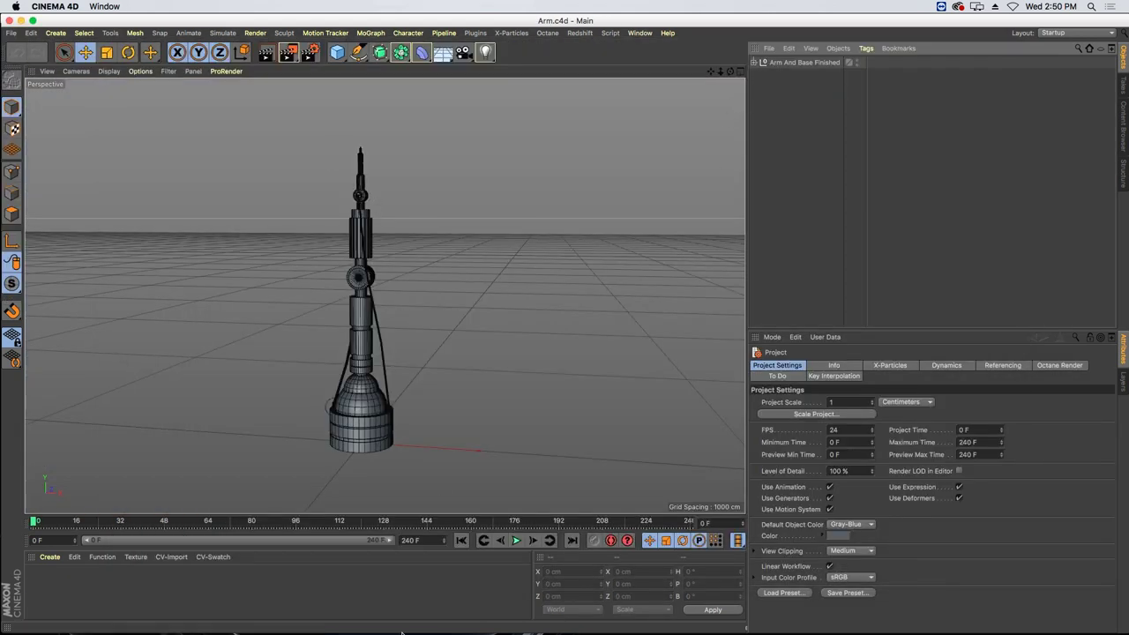
click(753, 63)
click(761, 109)
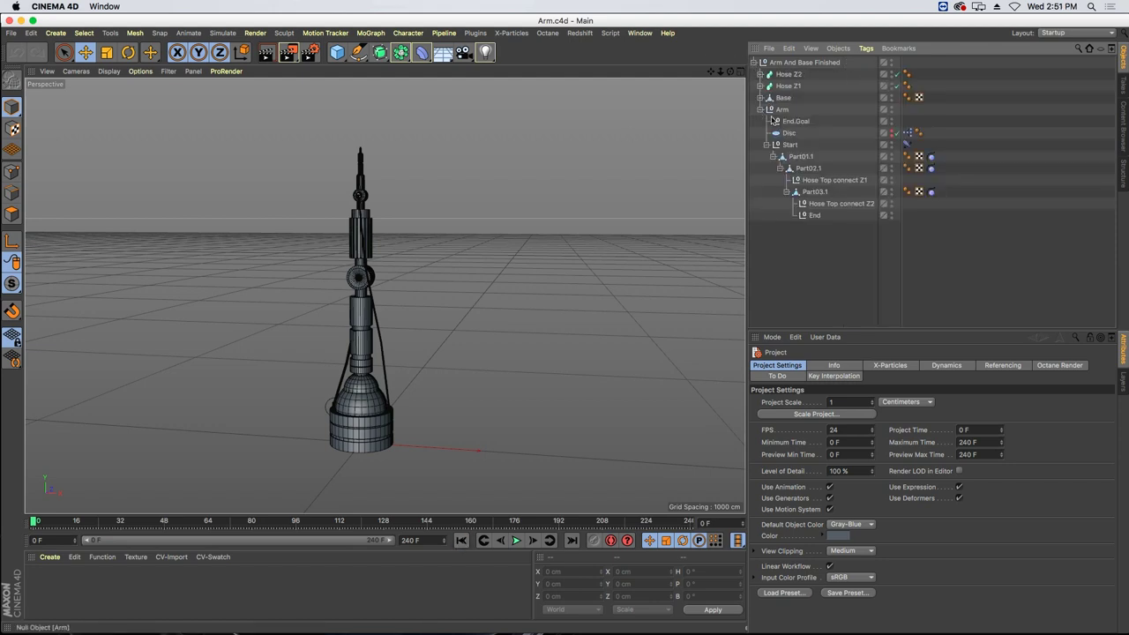
- Play the timeline and move the End.Goal null down and sideways to about X 125 cm, Y -435 cm to bend the arm
click(789, 121)
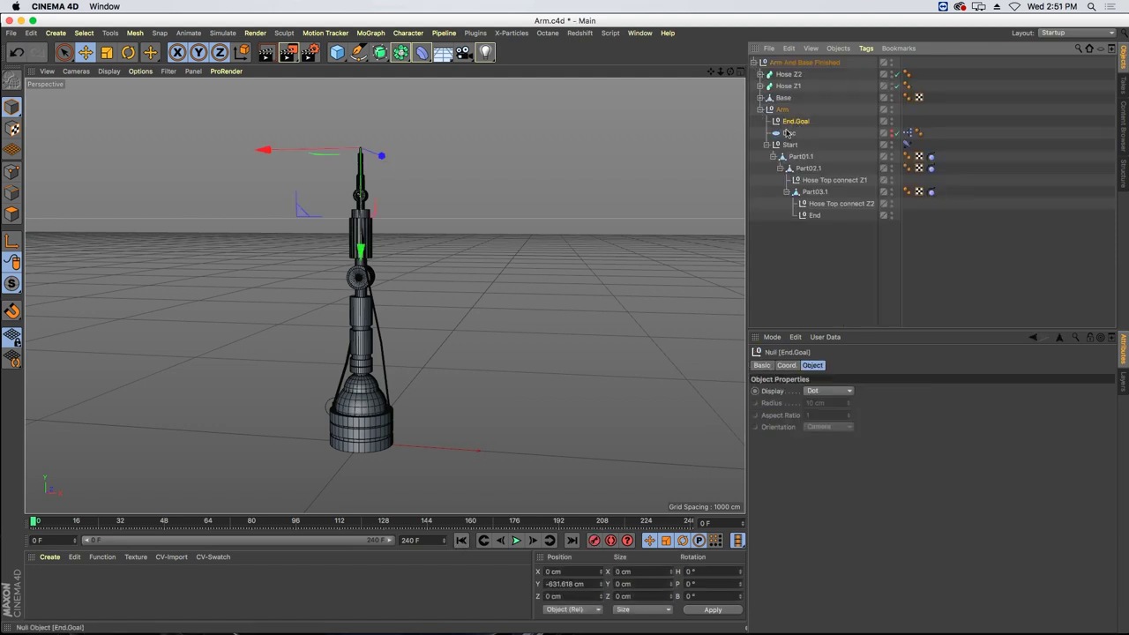
click(518, 543)
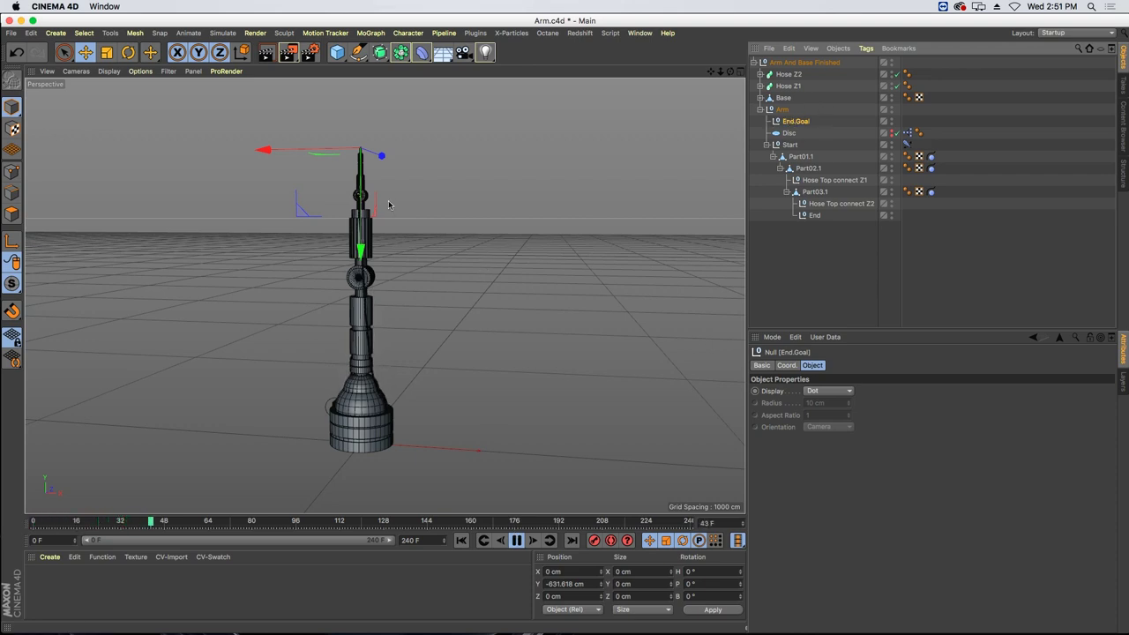
drag(388, 206, 327, 273)
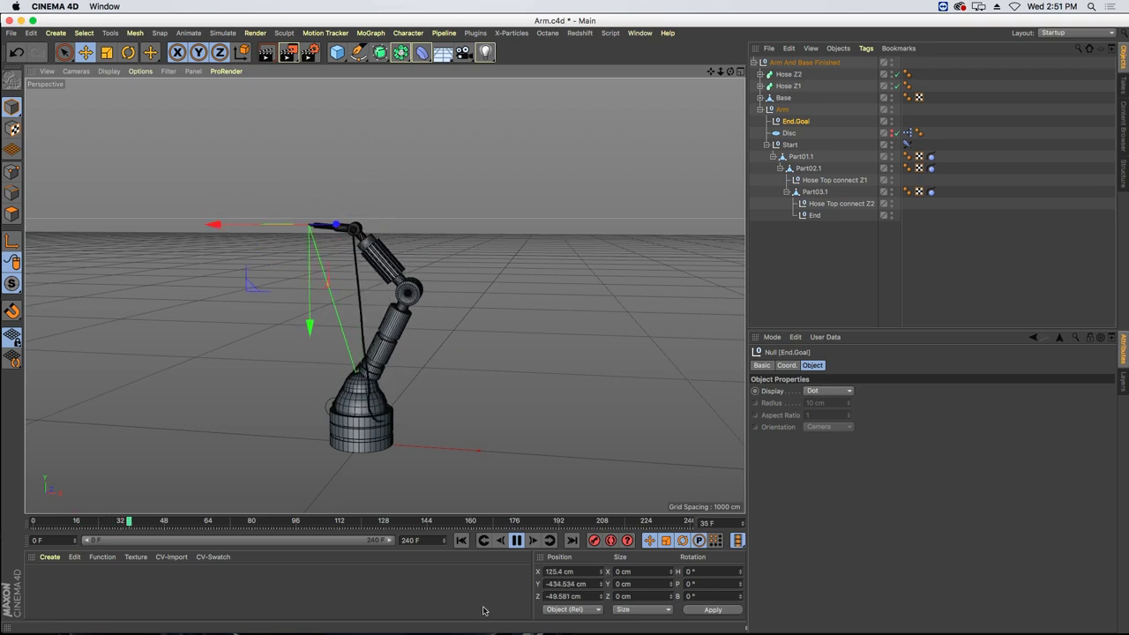
- Create a new empty project and show its Front view full size
click(11, 33)
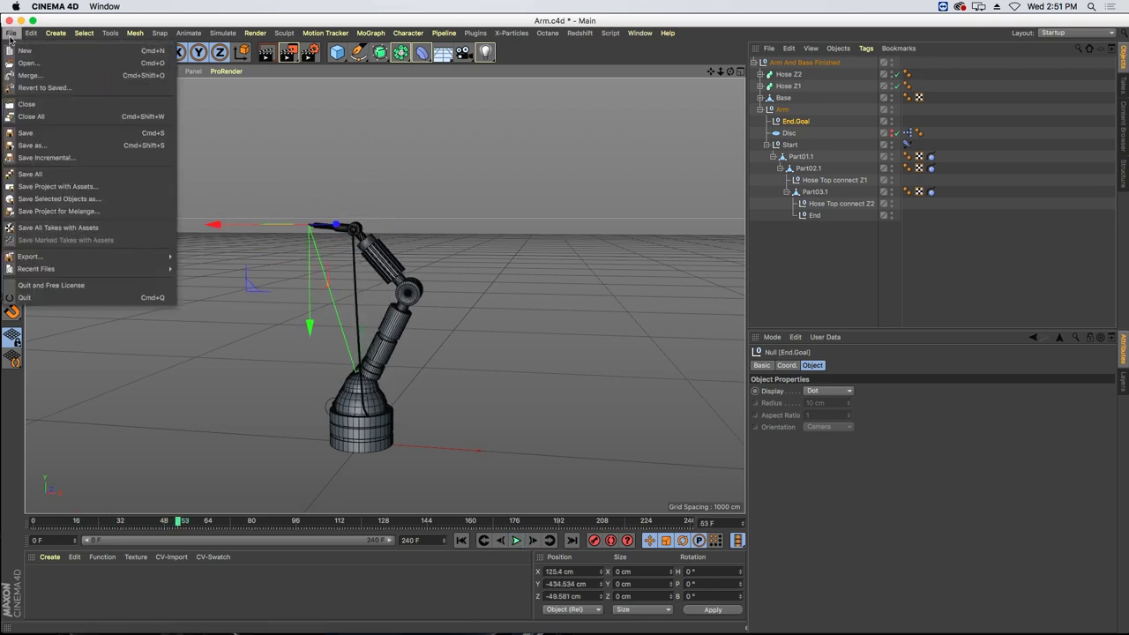
click(26, 41)
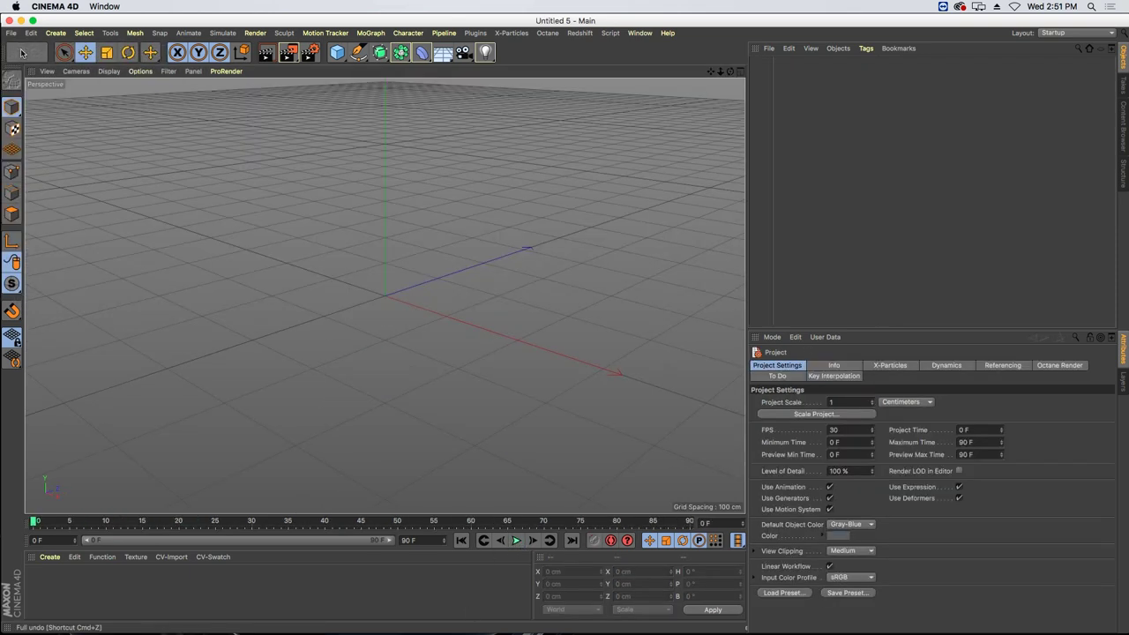
click(739, 71)
click(645, 300)
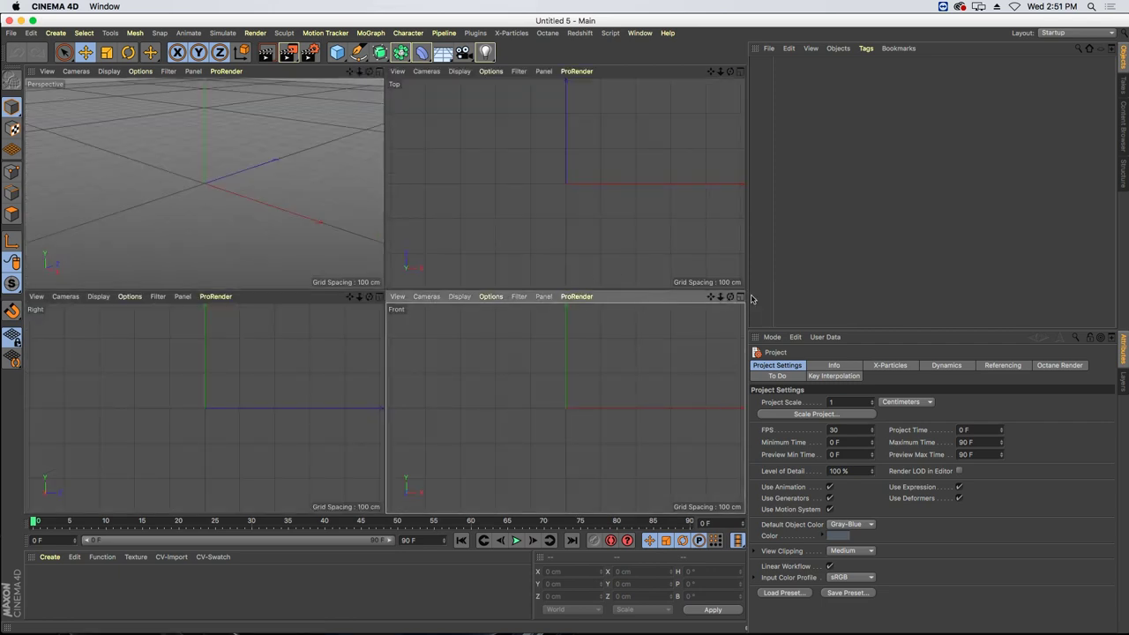
click(739, 296)
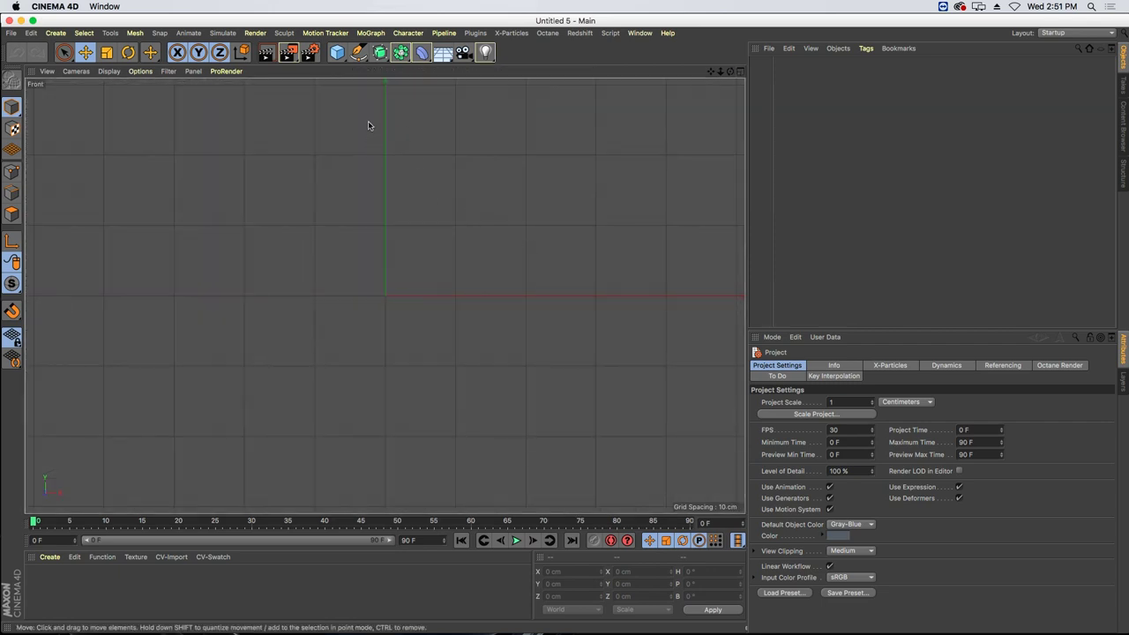
- Add a sphere primitive and shrink it to a radius of about 64 cm
click(336, 52)
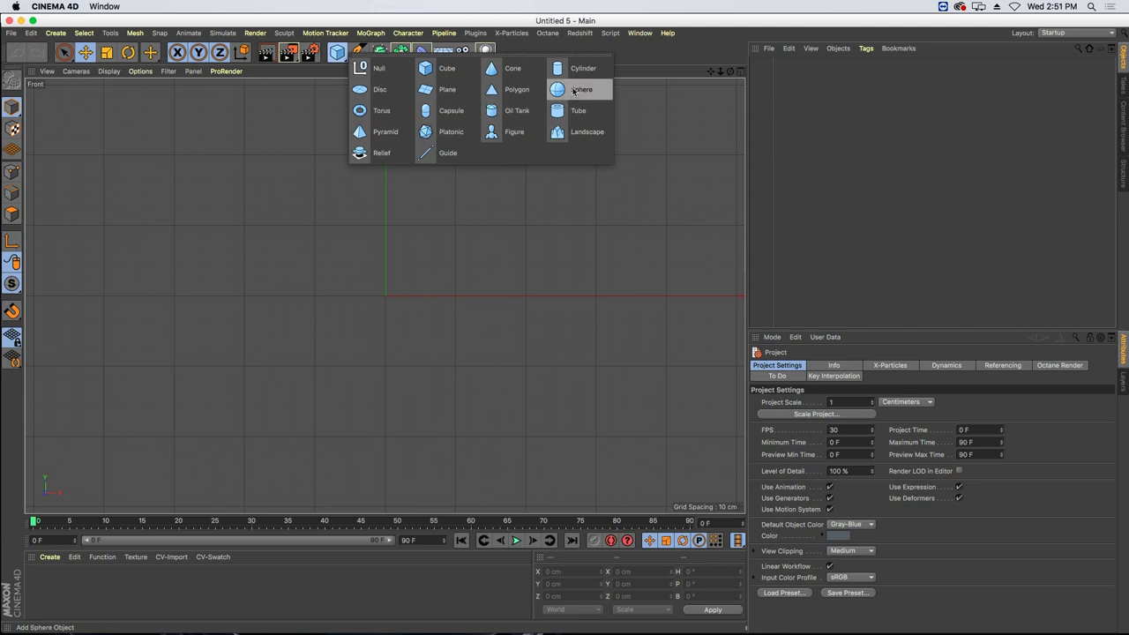
click(574, 91)
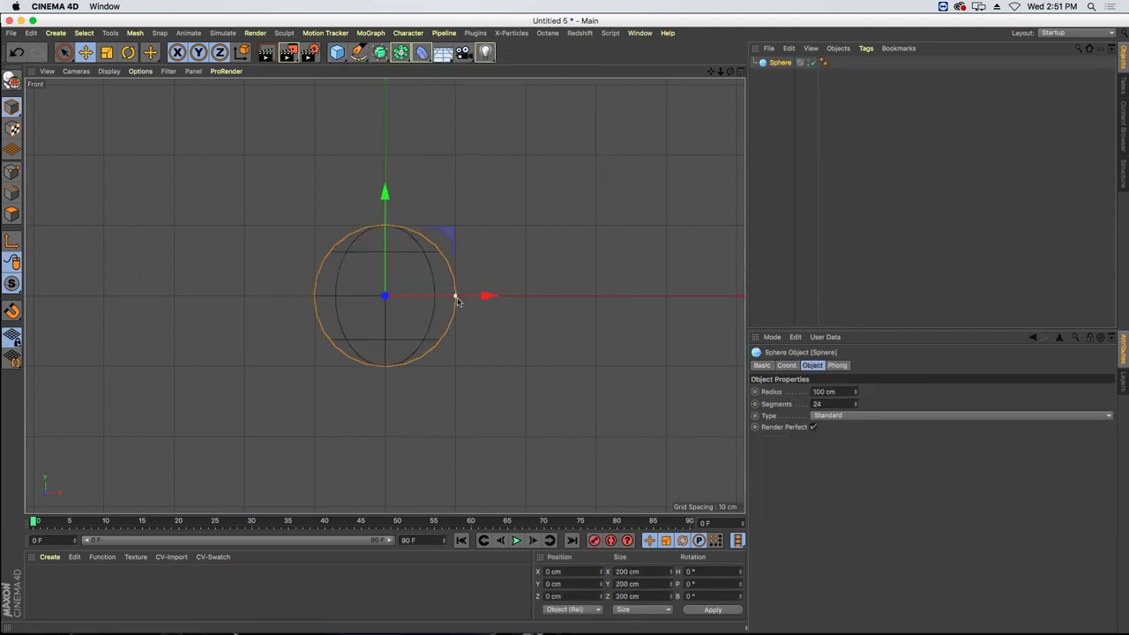
drag(457, 301, 430, 297)
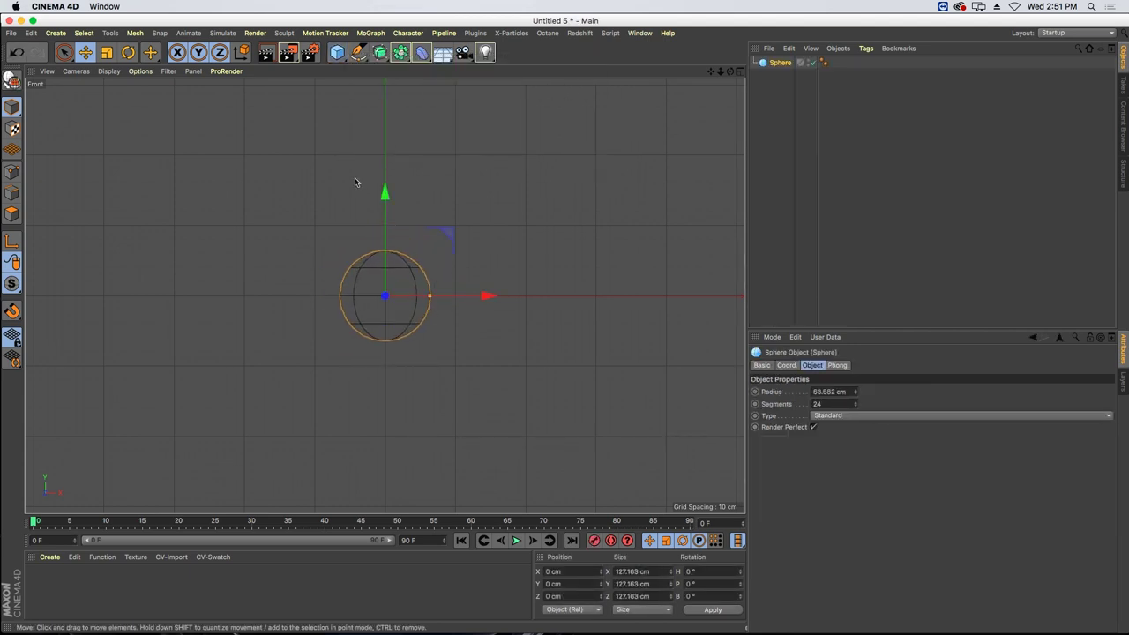
- Raise the sphere to about Y 233 cm and add a cylinder about 36 cm in radius and 127 cm tall overlapping its underside
drag(385, 212, 574, 71)
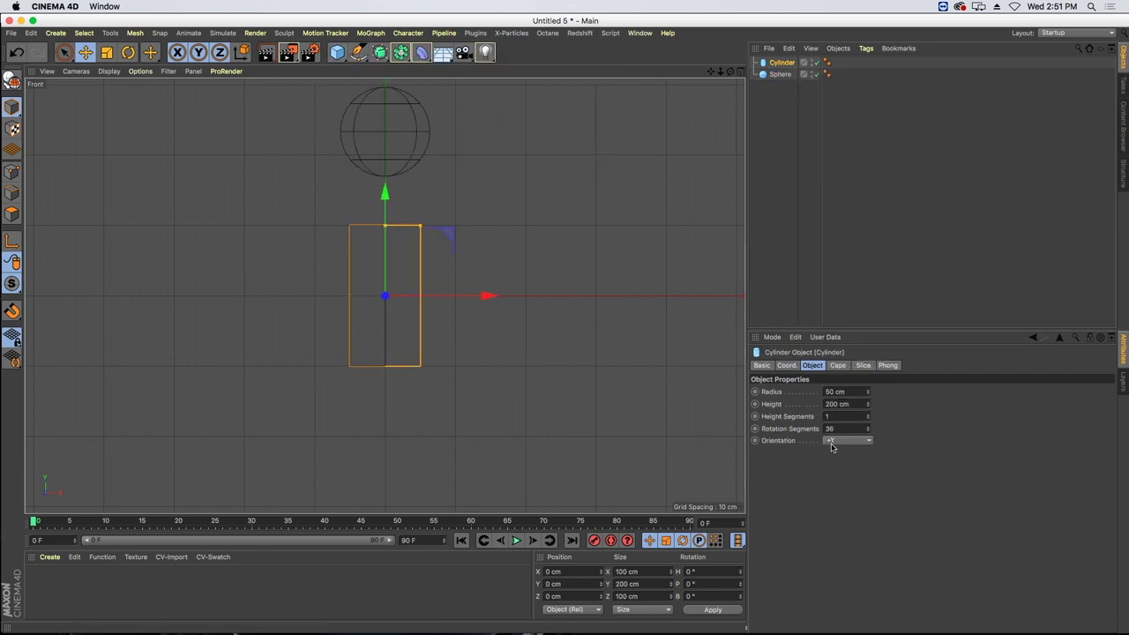
drag(421, 225, 388, 253)
drag(386, 209, 386, 100)
- Duplicate the cylinder twice into telescoping segments, one about 22 cm in radius at Y 53 cm, one about 15 cm at Y 3 cm
mouse_move(773, 76)
mouse_down()
mouse_move(789, 99)
mouse_move(776, 88)
mouse_up()
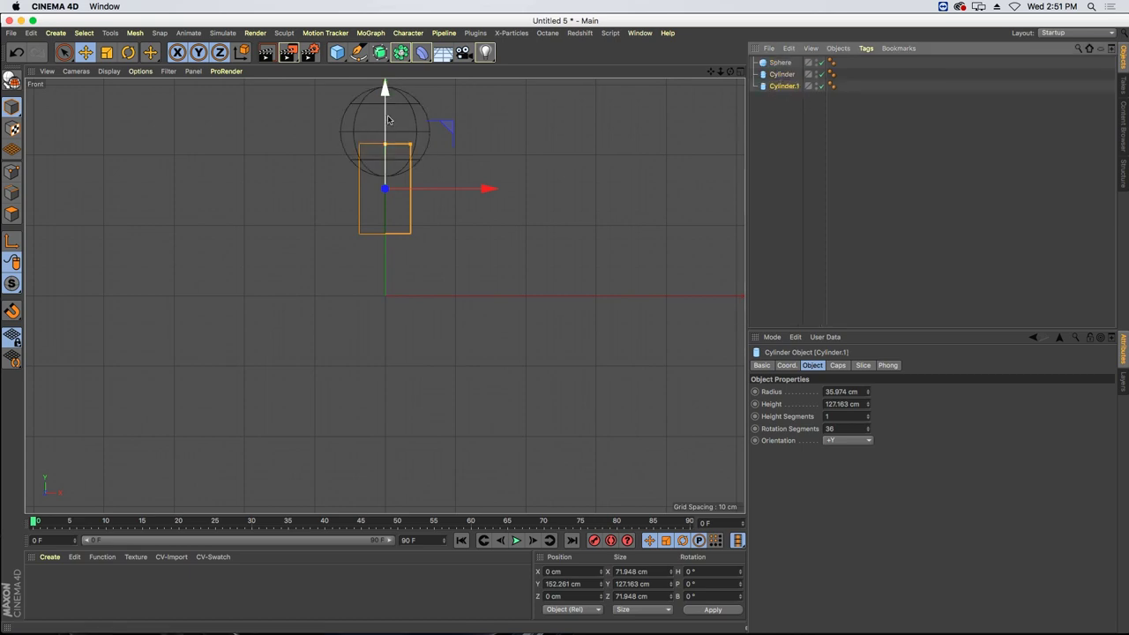
drag(390, 125, 400, 212)
drag(387, 155, 386, 162)
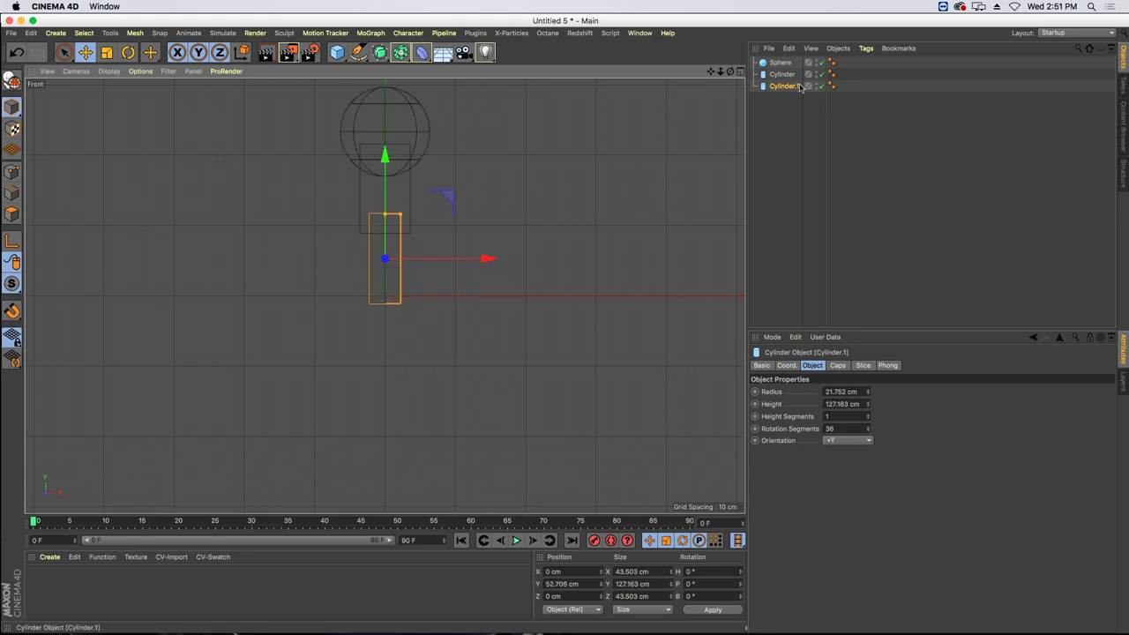
ctrl+drag(800, 87, 797, 100)
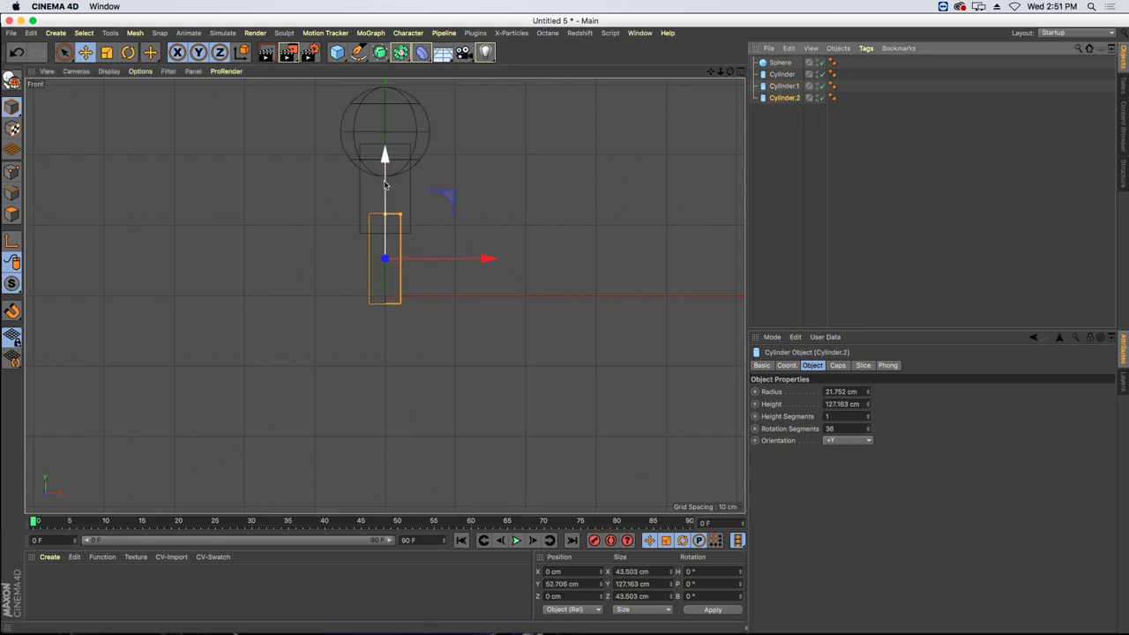
drag(385, 184, 395, 252)
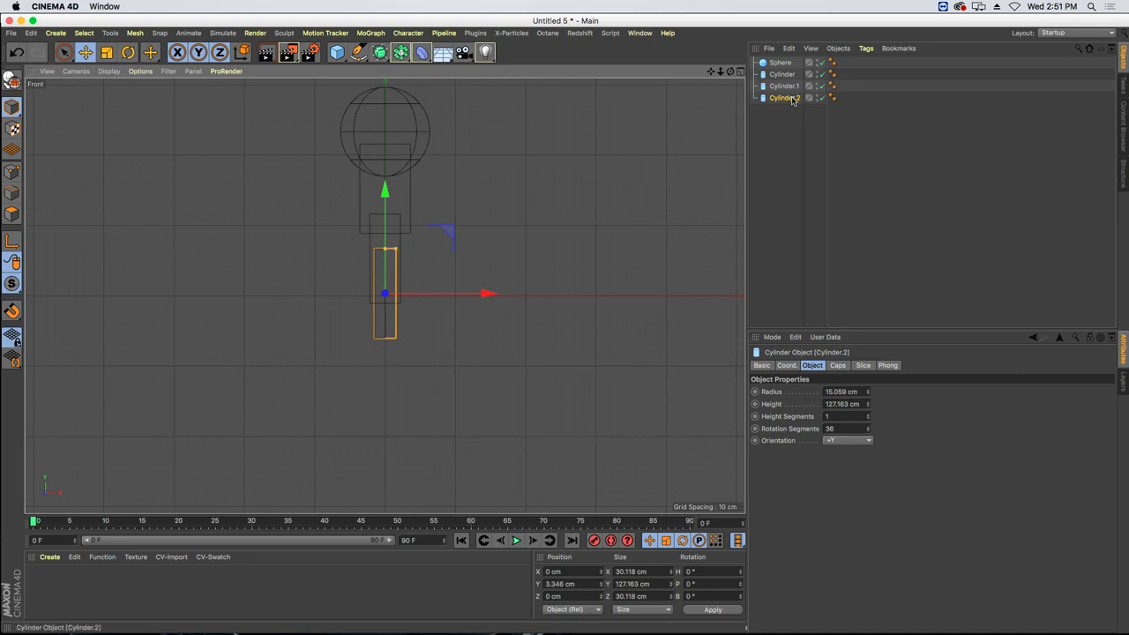
- Duplicate Cylinder.2 as a joint at about Y -59 cm with -Z orientation, about 26 cm radius and 50 cm height
ctrl+drag(793, 100, 794, 112)
click(834, 440)
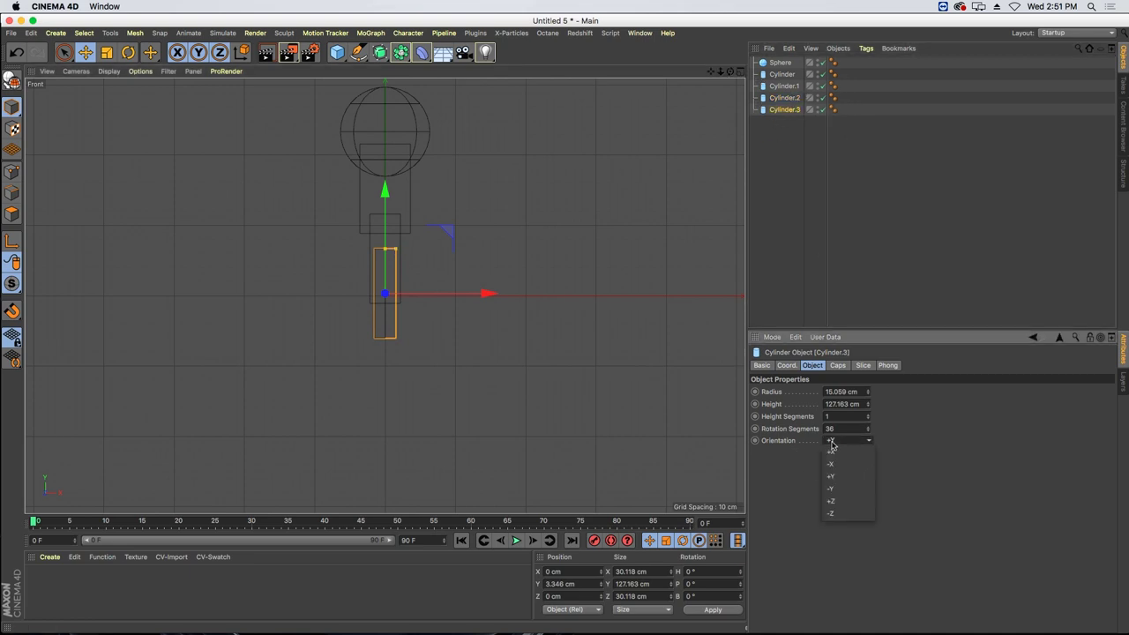
click(840, 514)
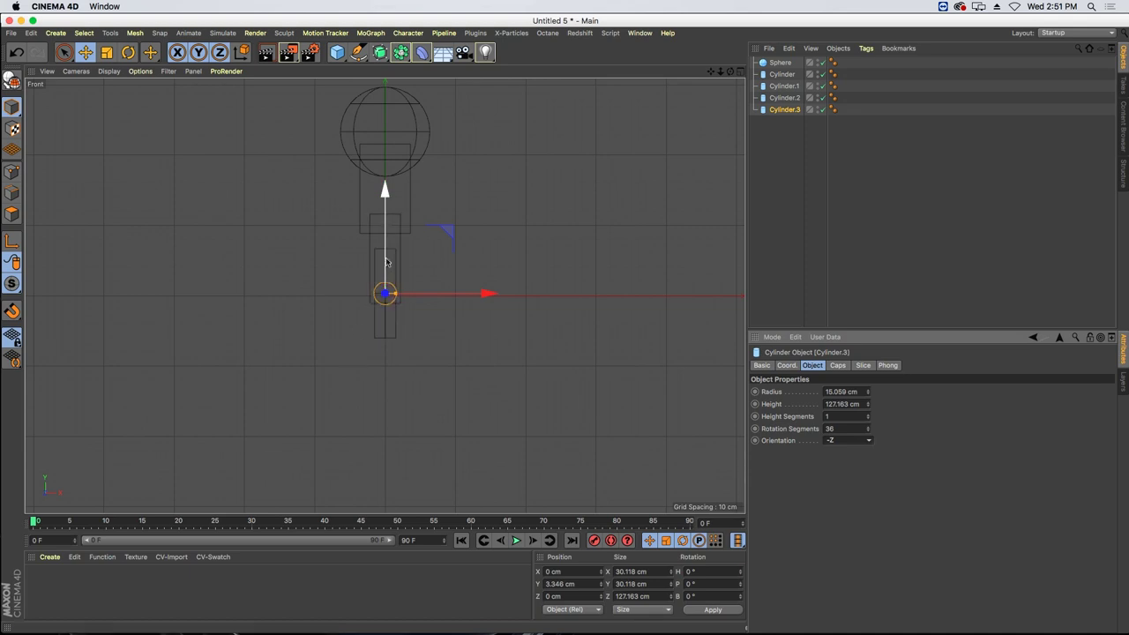
mouse_move(395, 294)
mouse_down()
mouse_move(404, 300)
mouse_move(385, 307)
mouse_up()
click(740, 71)
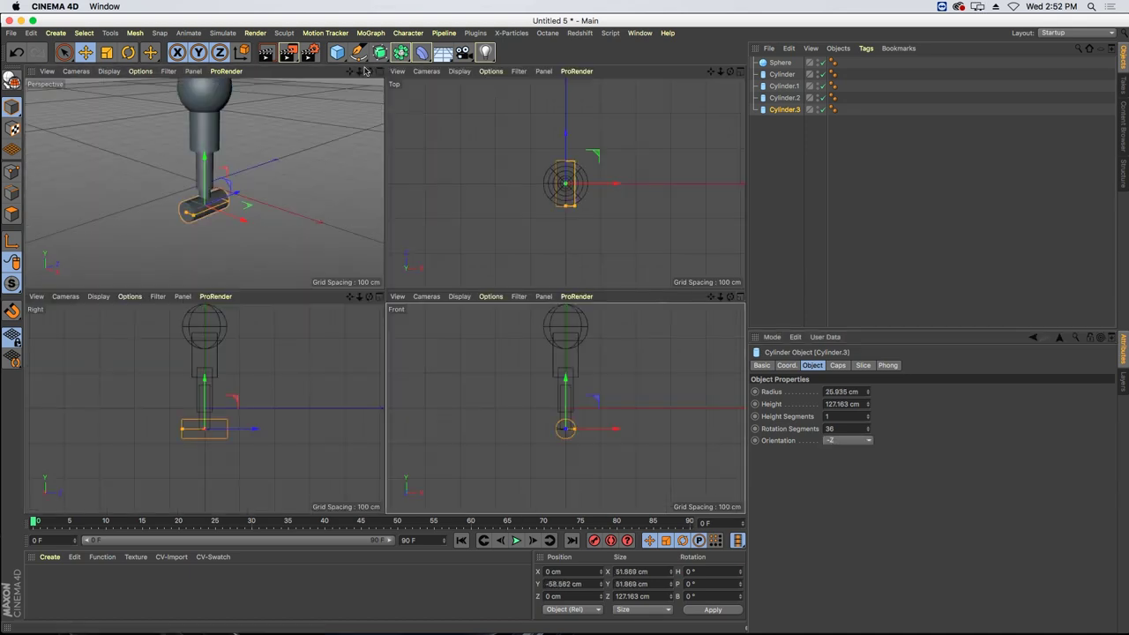
drag(187, 216, 199, 210)
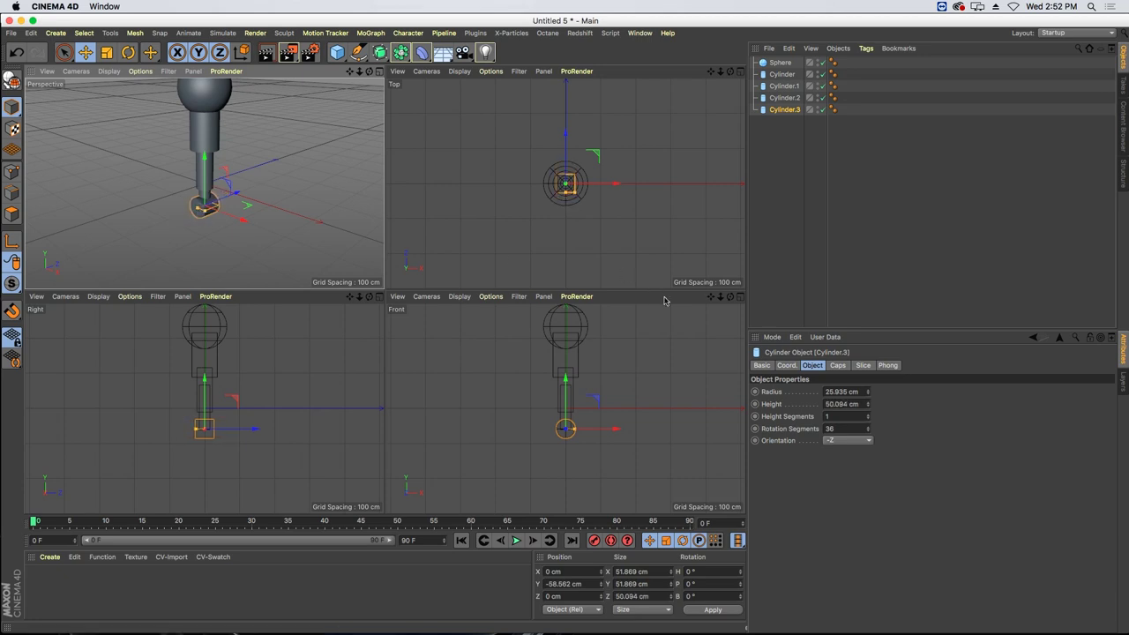
- Duplicate Cylinder.2 below the joint to about Y -124 cm with 16 cm radius, plus a thinner copy about 12.5 cm in radius at Y -187 cm
click(740, 296)
double_click(760, 98)
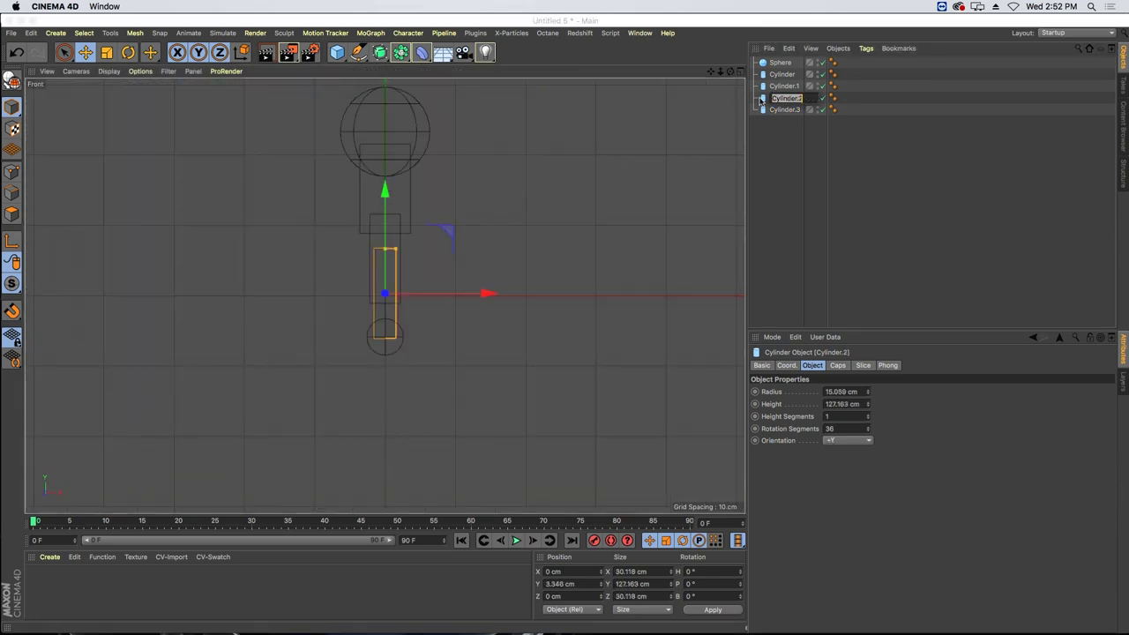
click(766, 102)
ctrl+drag(787, 134, 787, 131)
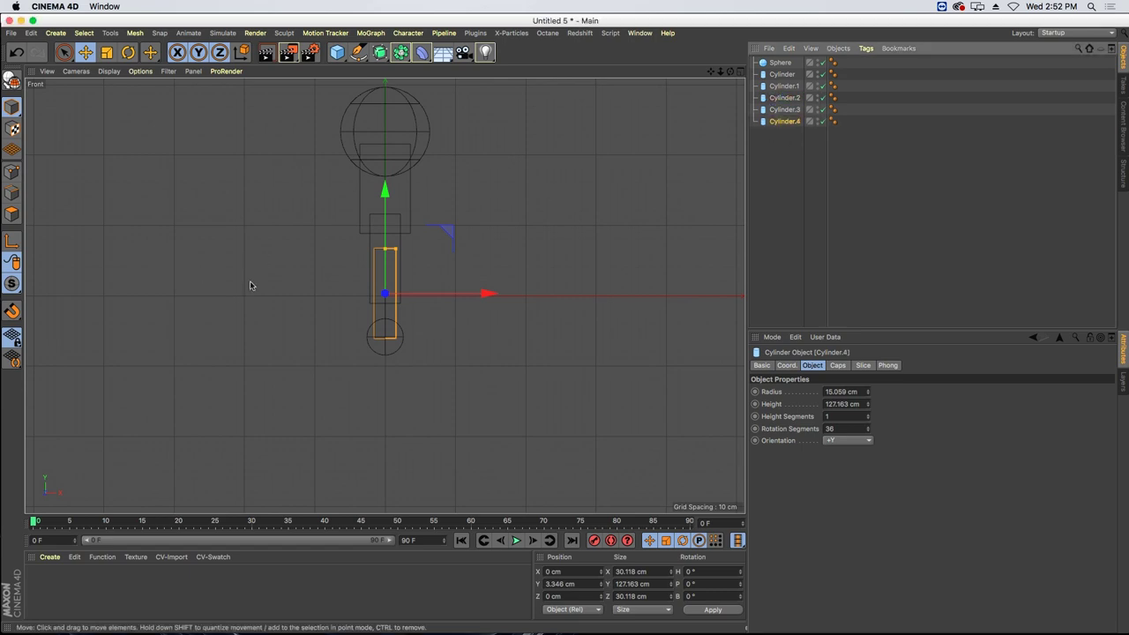
drag(385, 190, 393, 303)
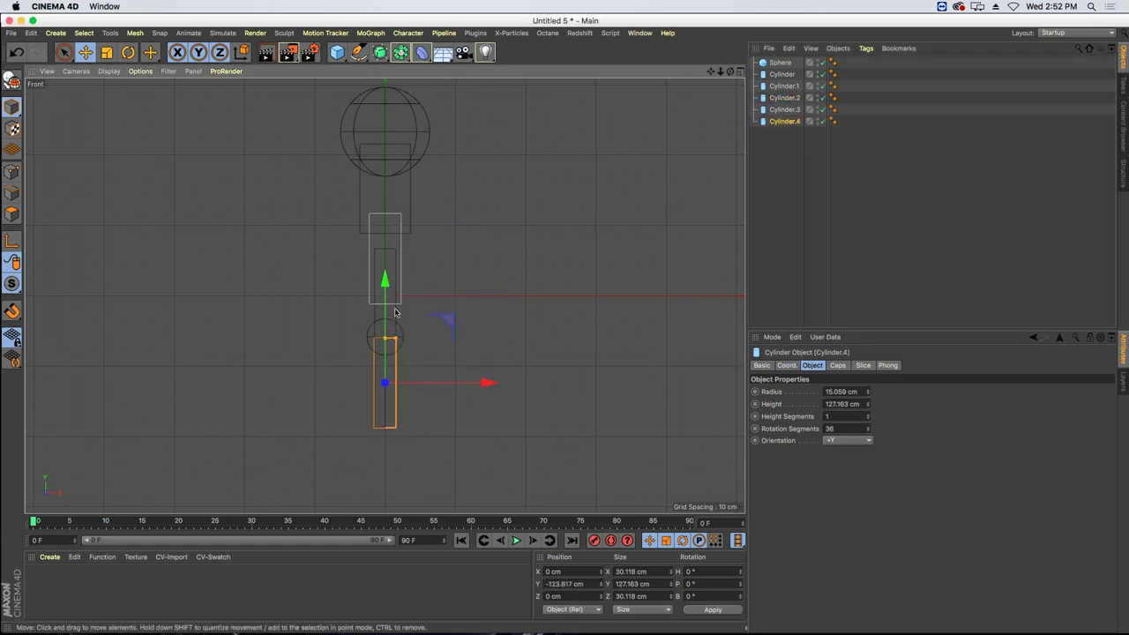
drag(397, 343, 397, 346)
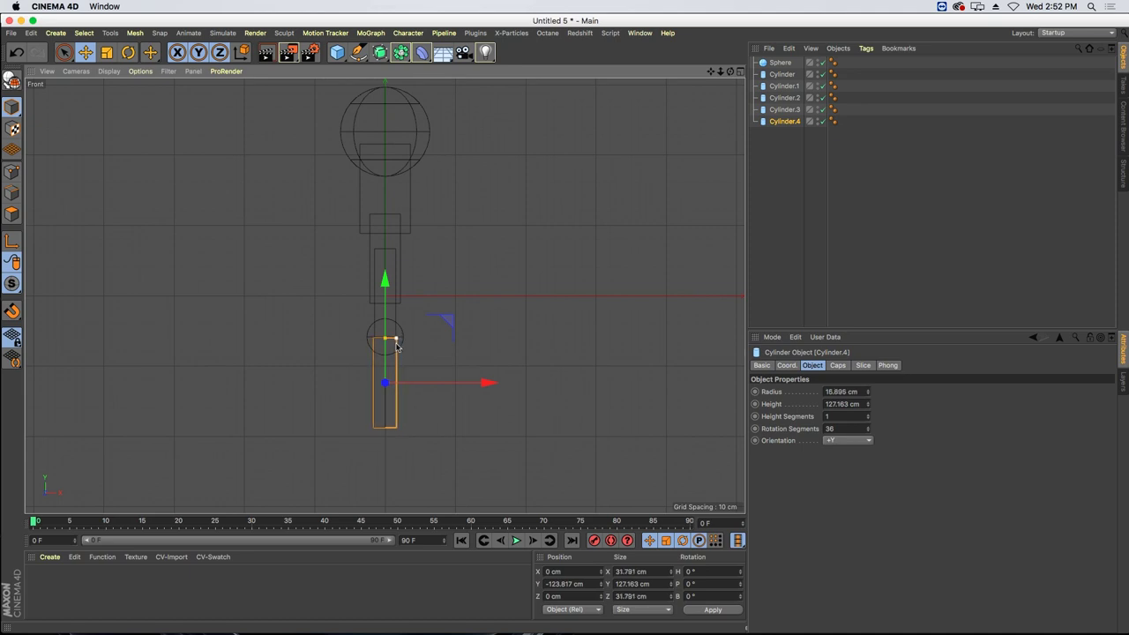
ctrl+drag(787, 122, 788, 133)
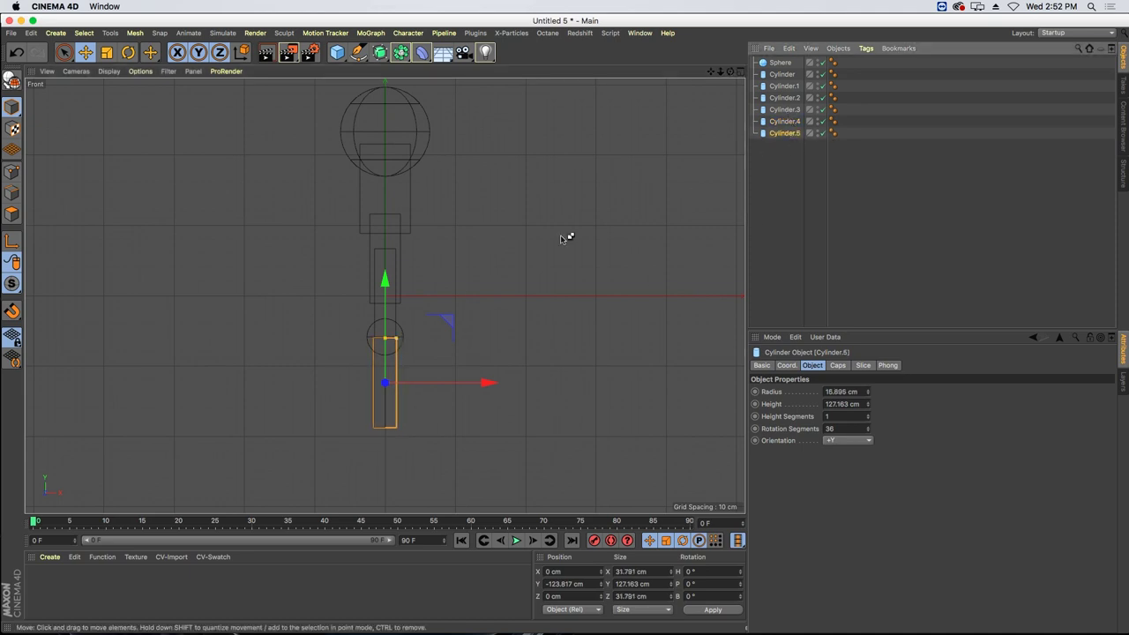
drag(402, 344, 385, 363)
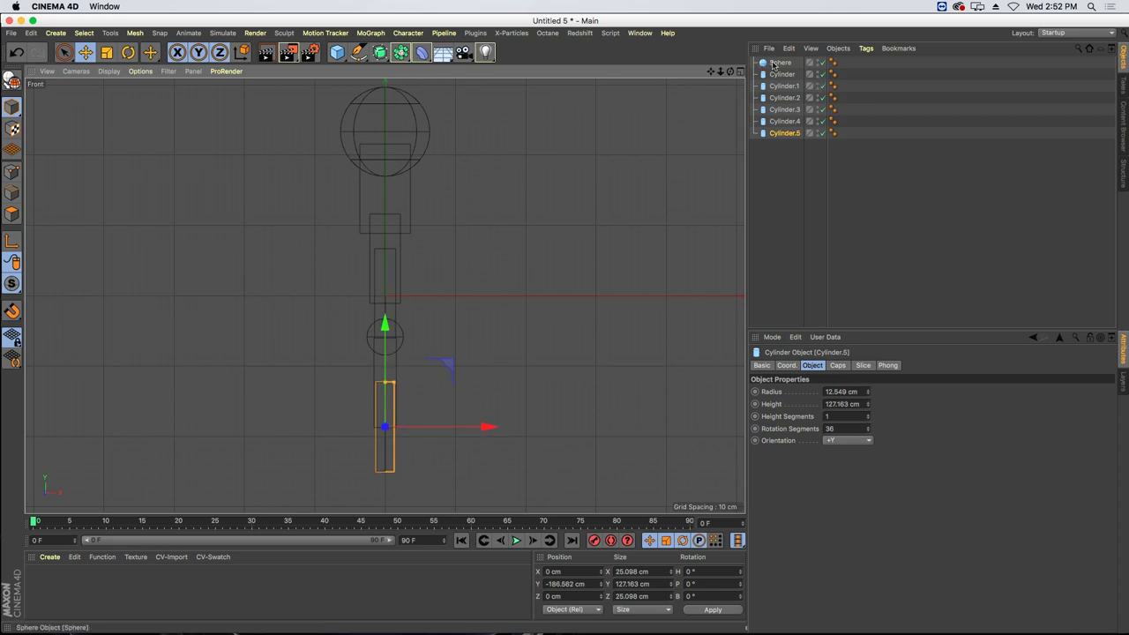
- Duplicate the sphere, move the copy down to about Y -253 cm at the arm's lower end and shrink it into a small joint
click(778, 64)
ctrl+drag(781, 139, 782, 141)
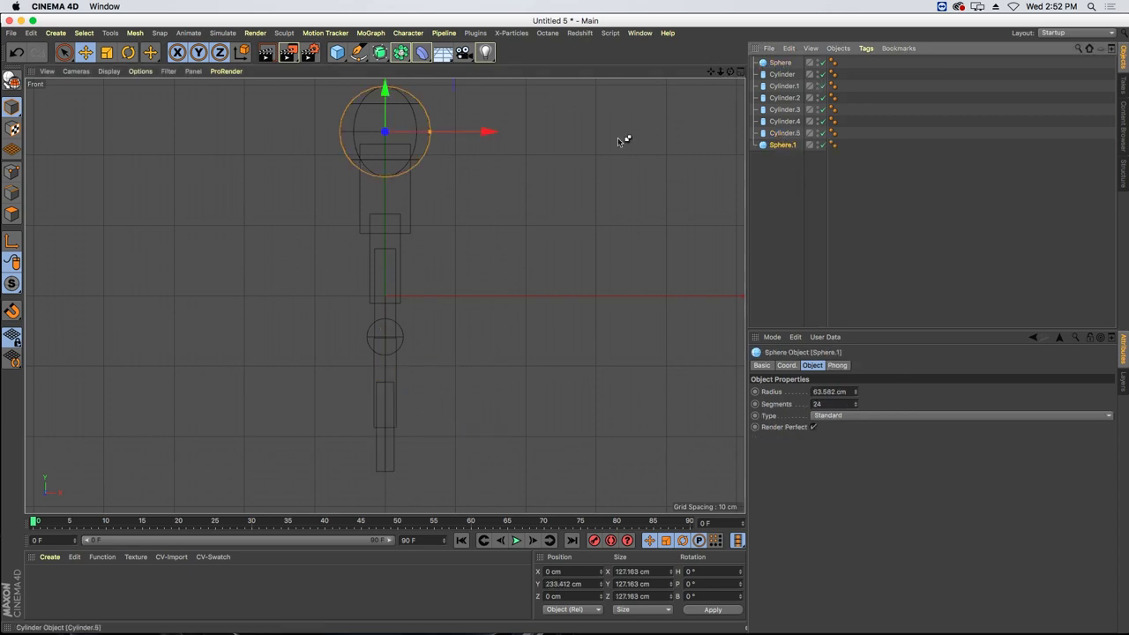
drag(385, 91, 429, 461)
alt+middle_drag(330, 383, 354, 310)
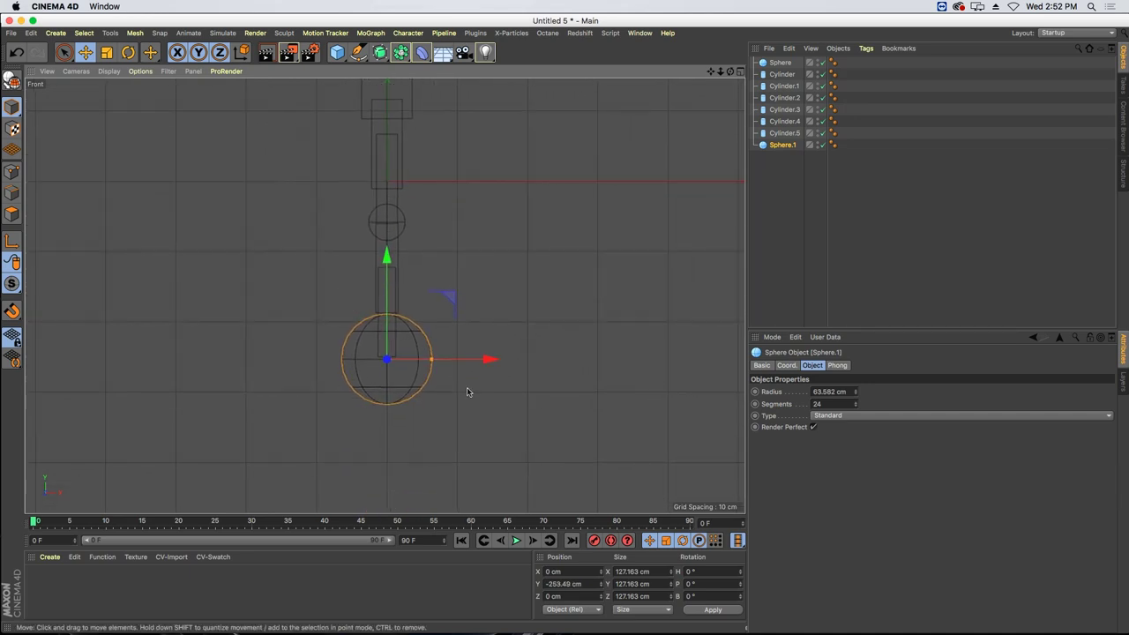
drag(429, 362, 402, 360)
- Duplicate Cylinder.5 below the small sphere at about Y -322 cm with a radius of about 8.4 cm, and return to the full Perspective view
ctrl+drag(781, 133, 791, 155)
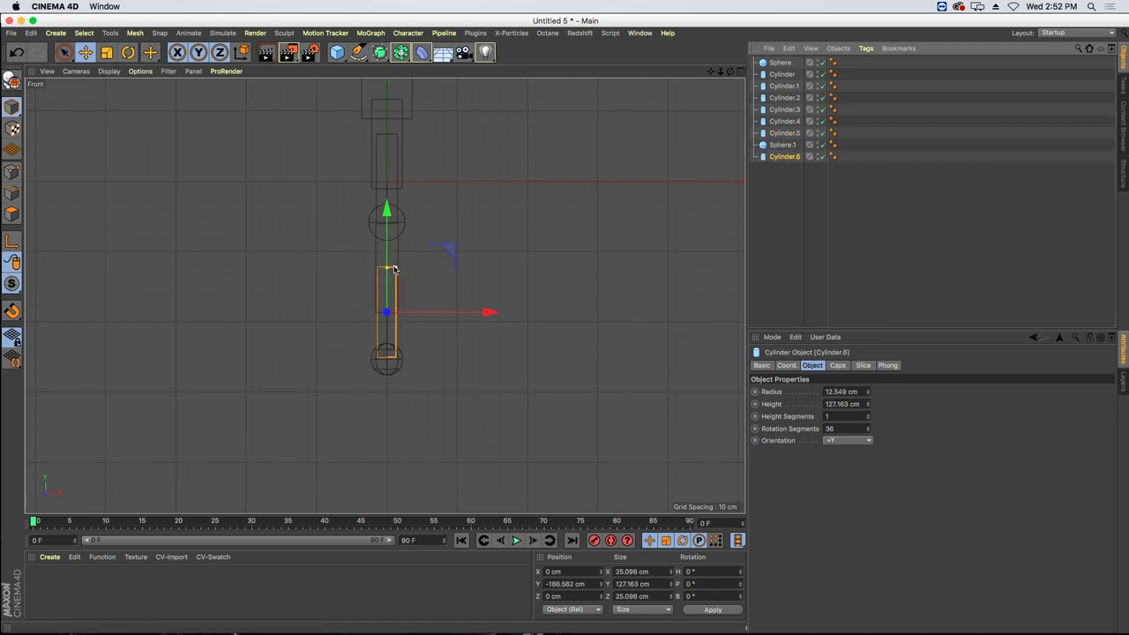
drag(395, 267, 446, 345)
alt+drag(328, 283, 335, 279)
click(740, 71)
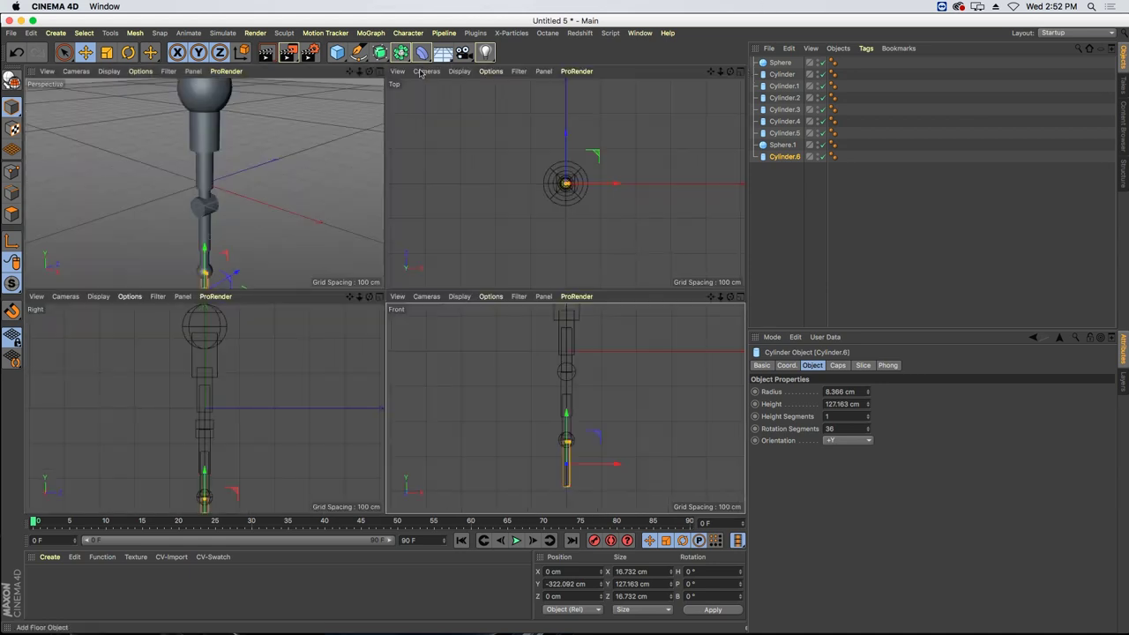
click(319, 70)
click(380, 72)
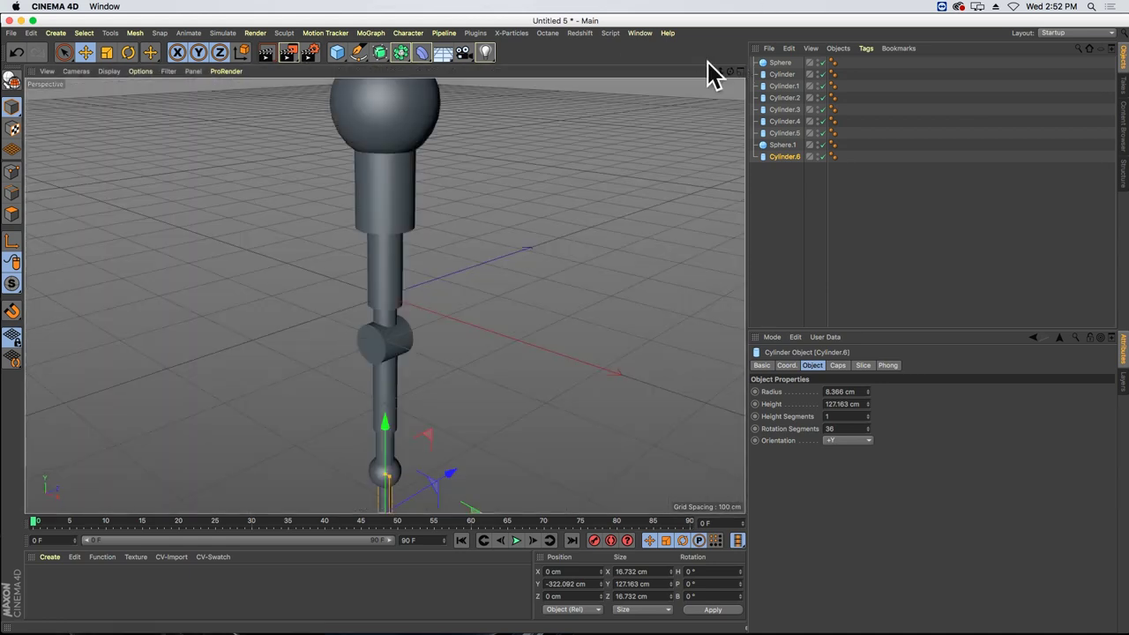
- Merge Sphere, Cylinder, Cylinder.1 and Cylinder.2 into one polygon object with Connect Objects + Delete
drag(720, 72, 515, 179)
click(776, 63)
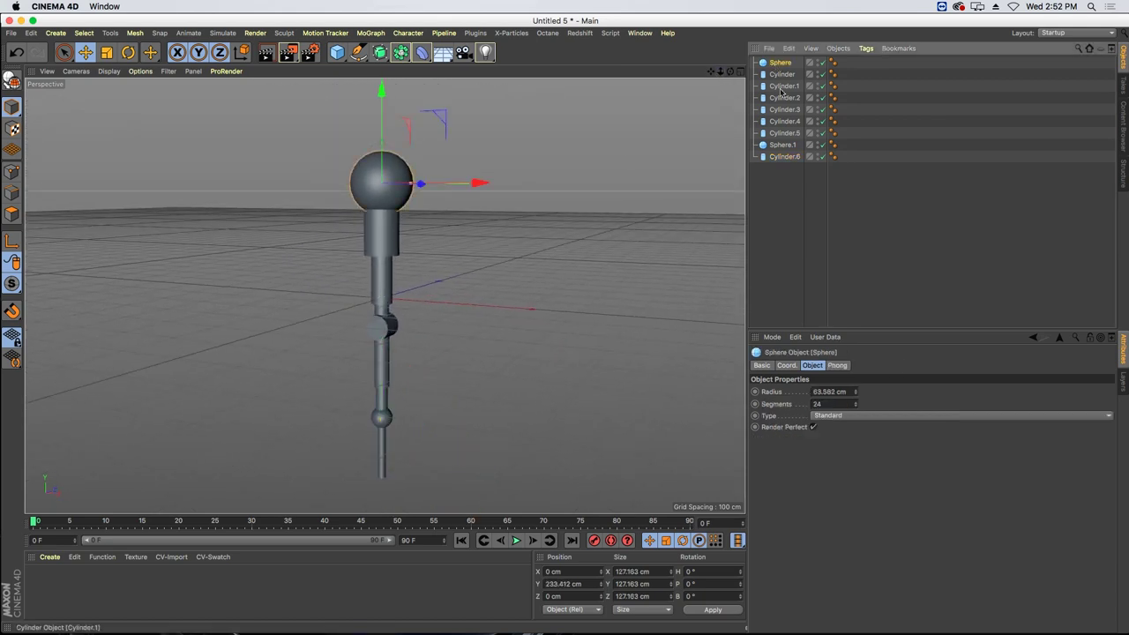
click(781, 86)
click(780, 63)
key(Down)
key(Down)
key(Down)
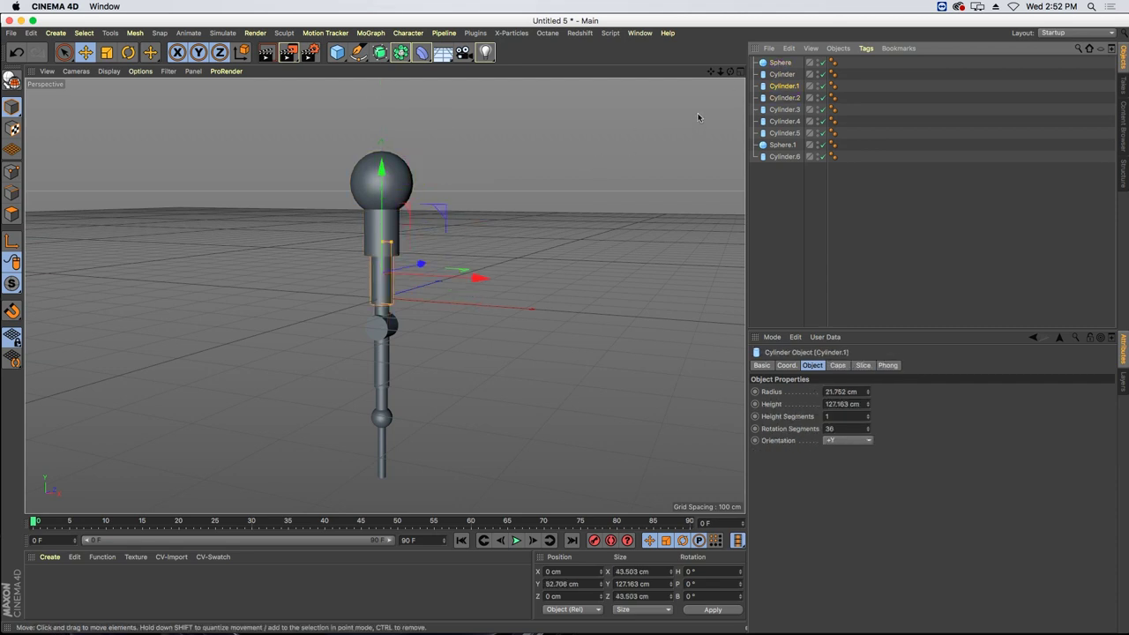
click(784, 65)
shift+click(781, 98)
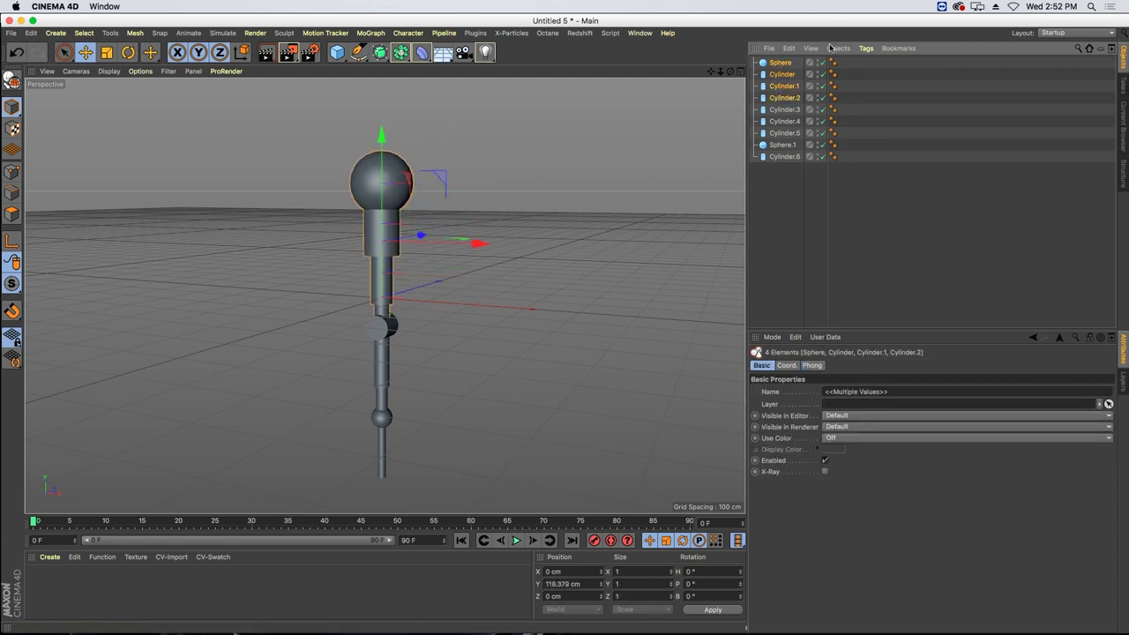
click(838, 47)
click(893, 160)
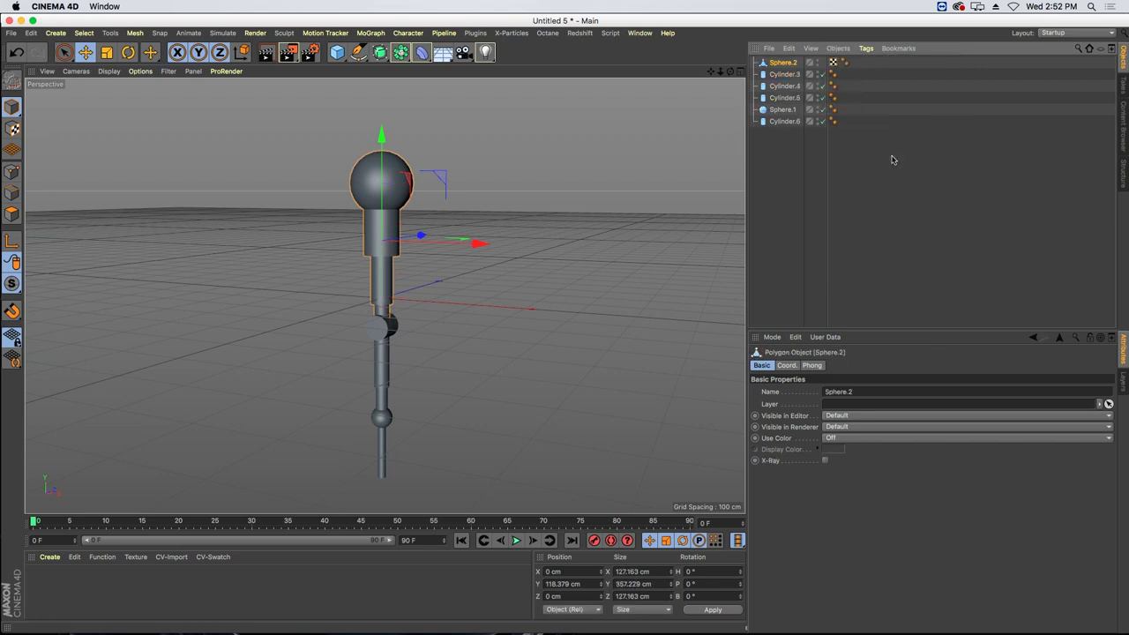
- Merge Cylinder.3, Cylinder.4 and Cylinder.5 into one middle arm segment with Connect Objects + Delete
click(788, 75)
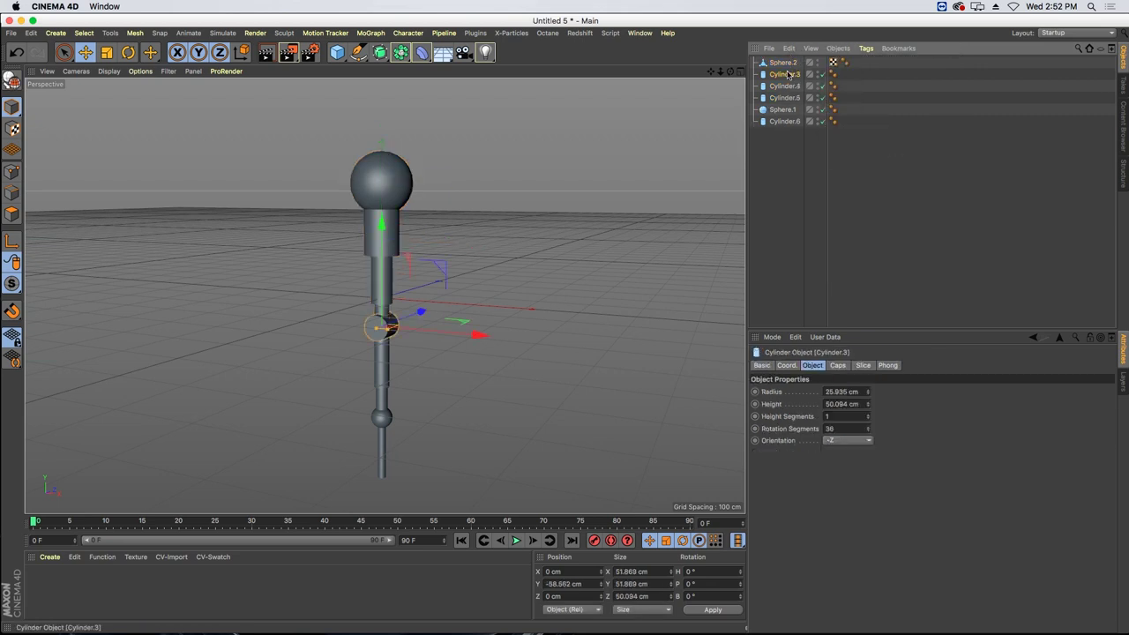
key(Down)
key(Down)
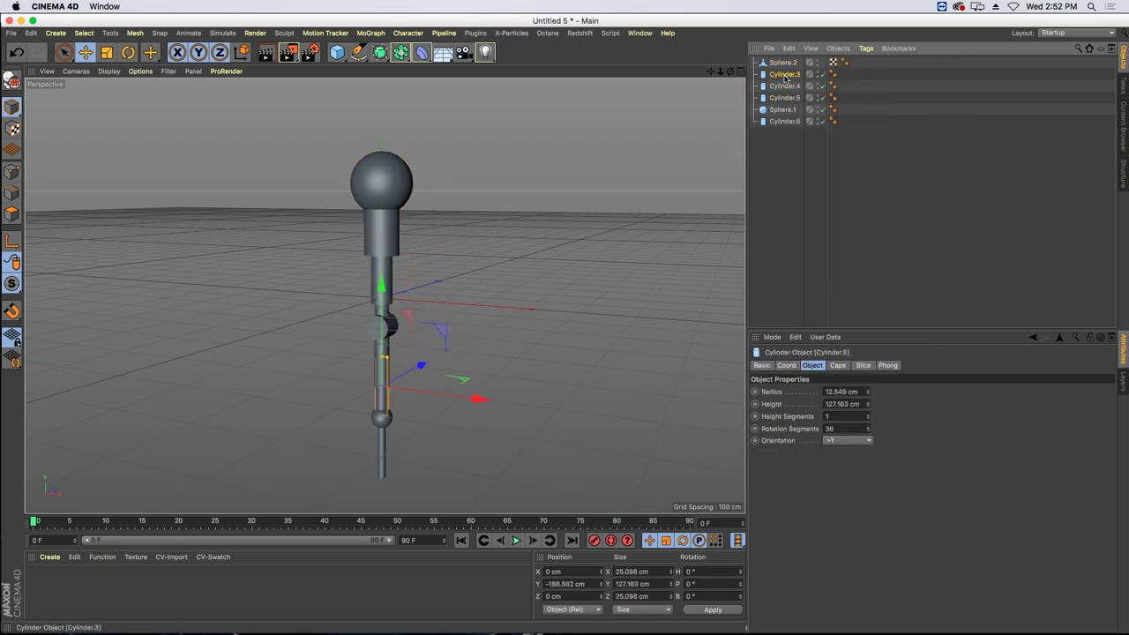
shift+click(793, 99)
click(842, 50)
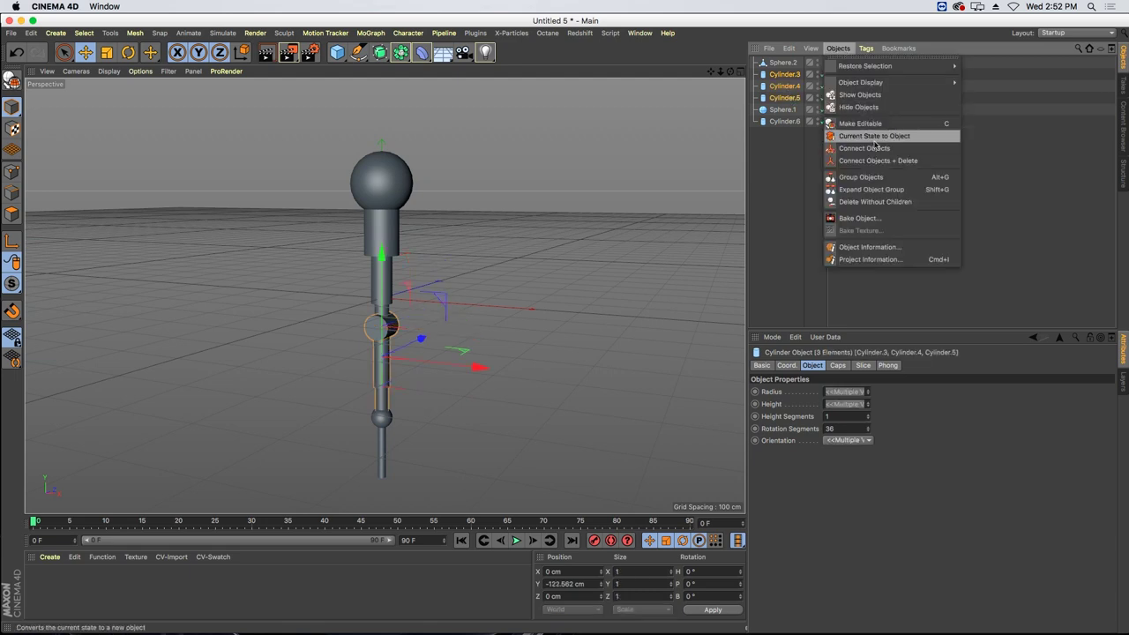
click(887, 161)
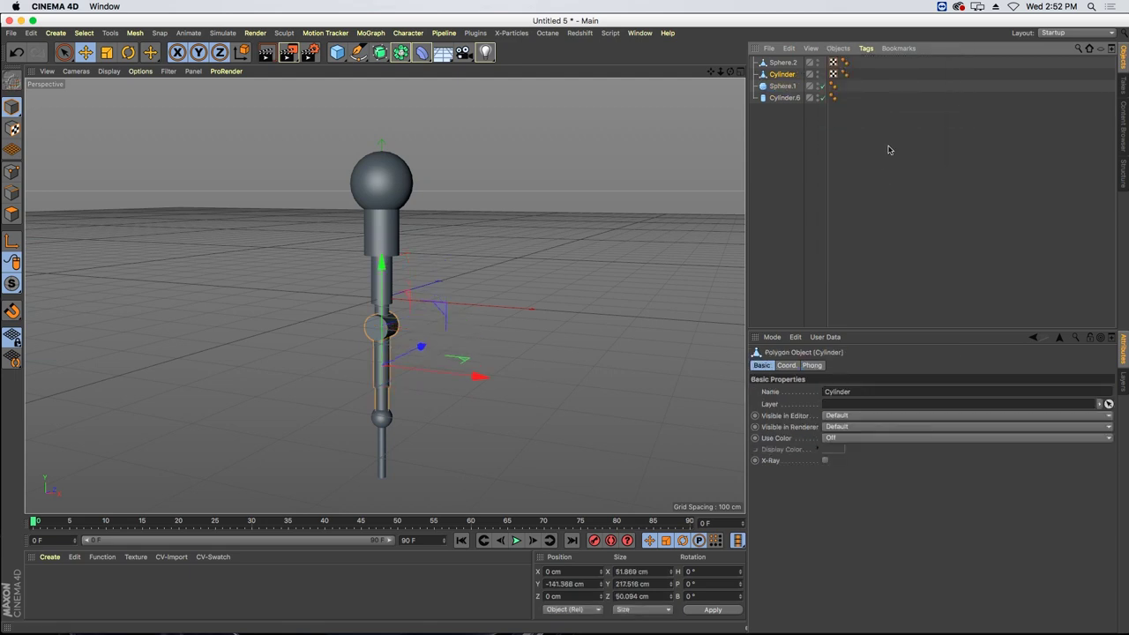
- Merge Sphere.1 and Cylinder.6 into one lower arm segment with Connect Objects + Delete
click(782, 85)
shift+click(785, 97)
click(837, 49)
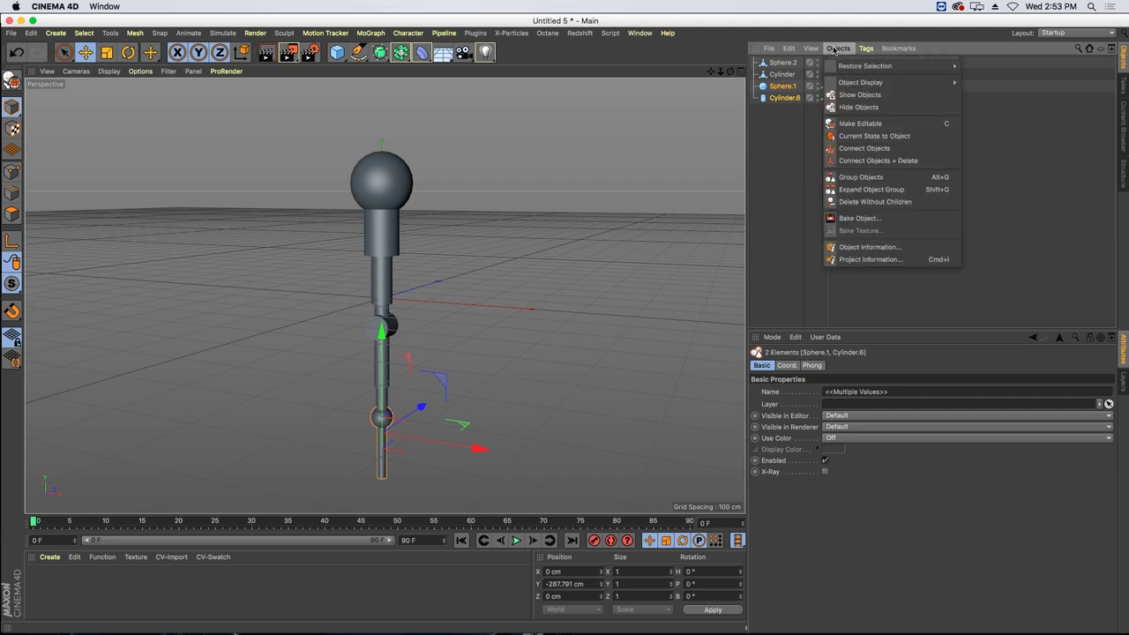
click(852, 161)
- In the Front view, move only the axis of the upper segment to the large sphere's centre, at about Y 238 cm
click(783, 63)
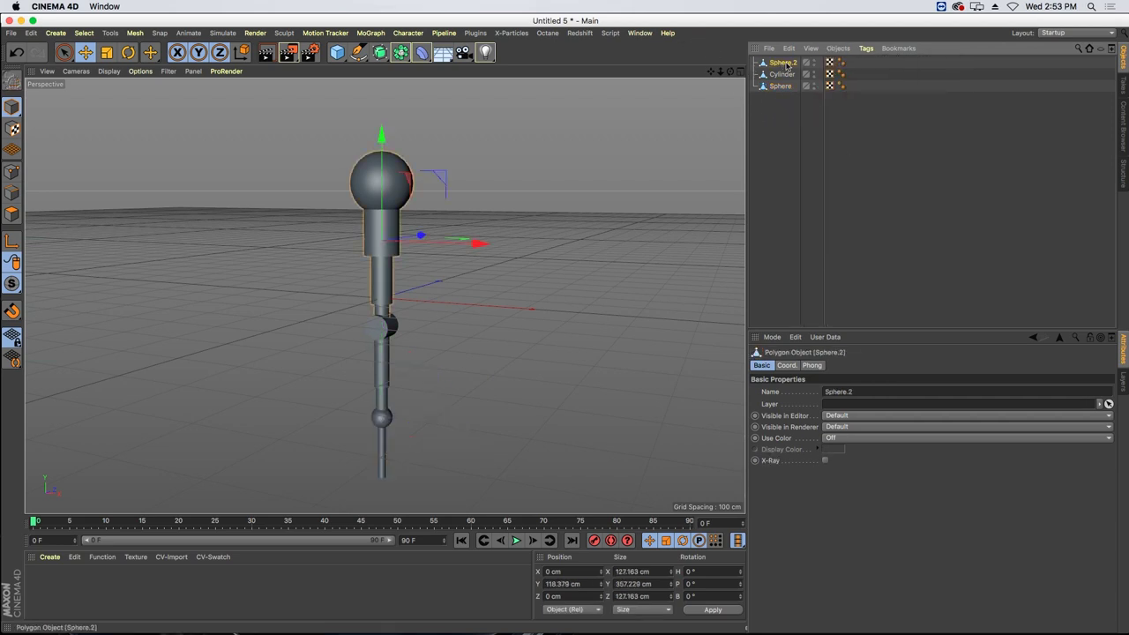
click(740, 72)
click(651, 297)
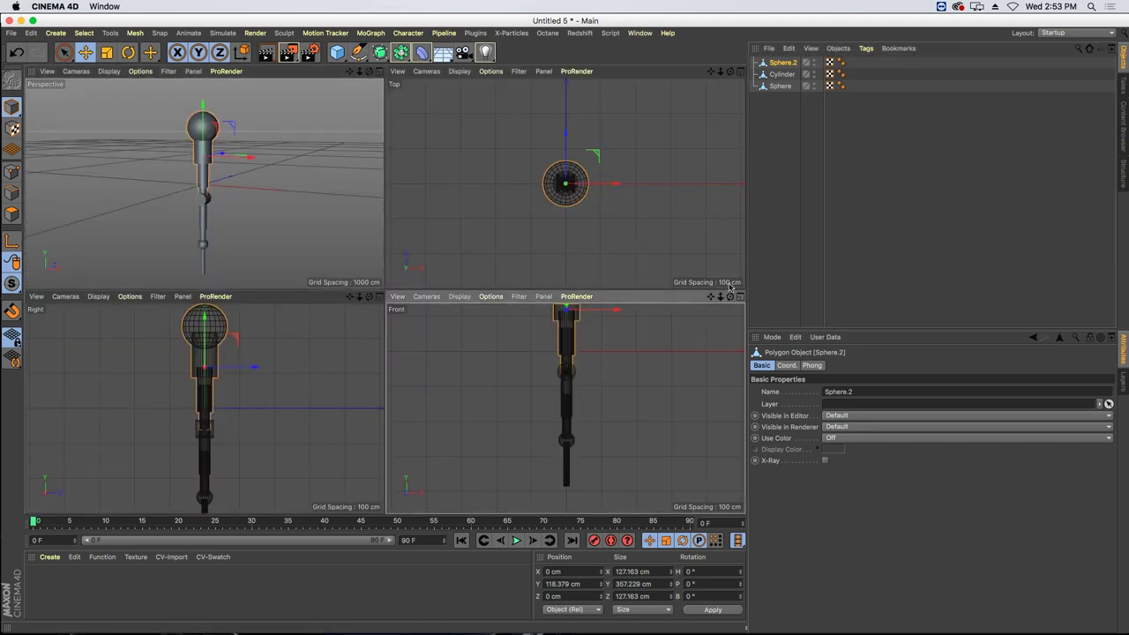
click(742, 299)
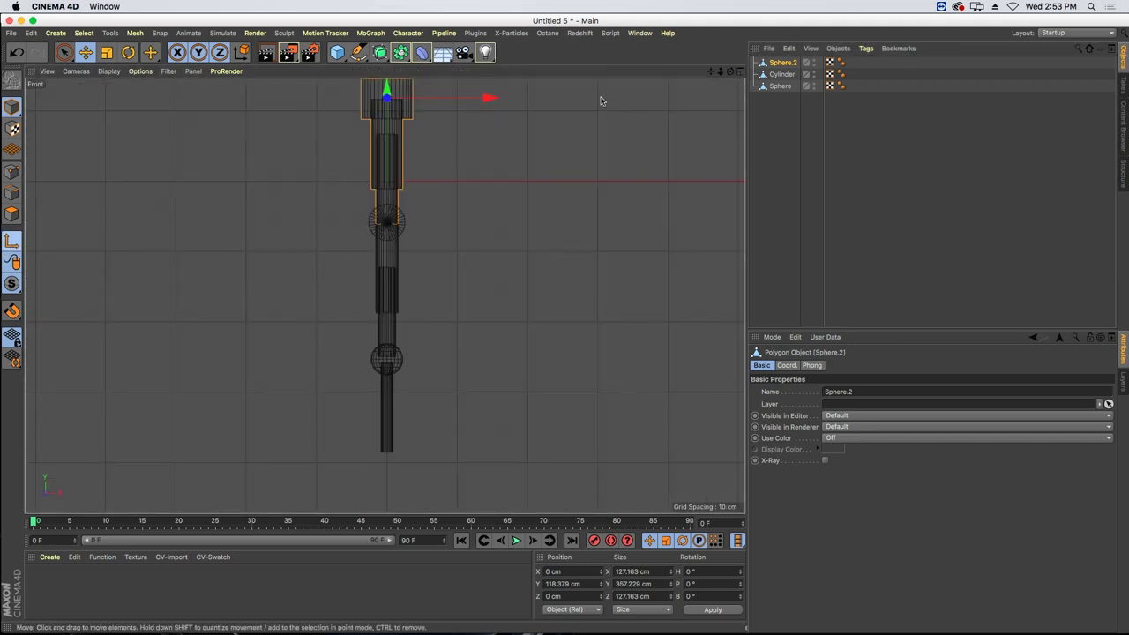
drag(711, 72, 762, 232)
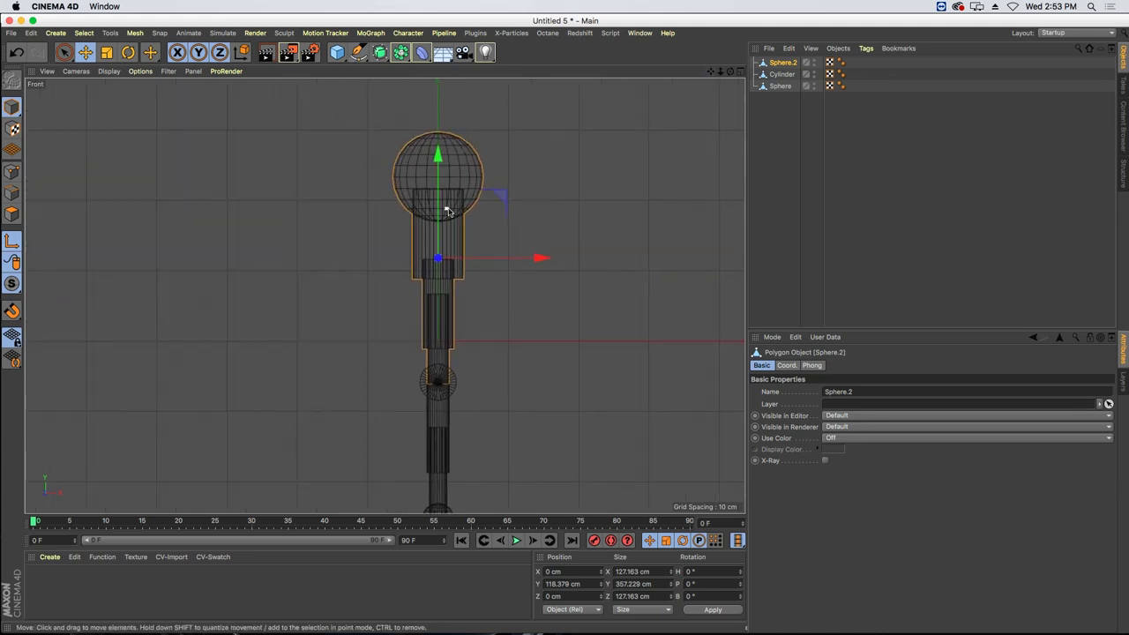
drag(443, 181, 421, 92)
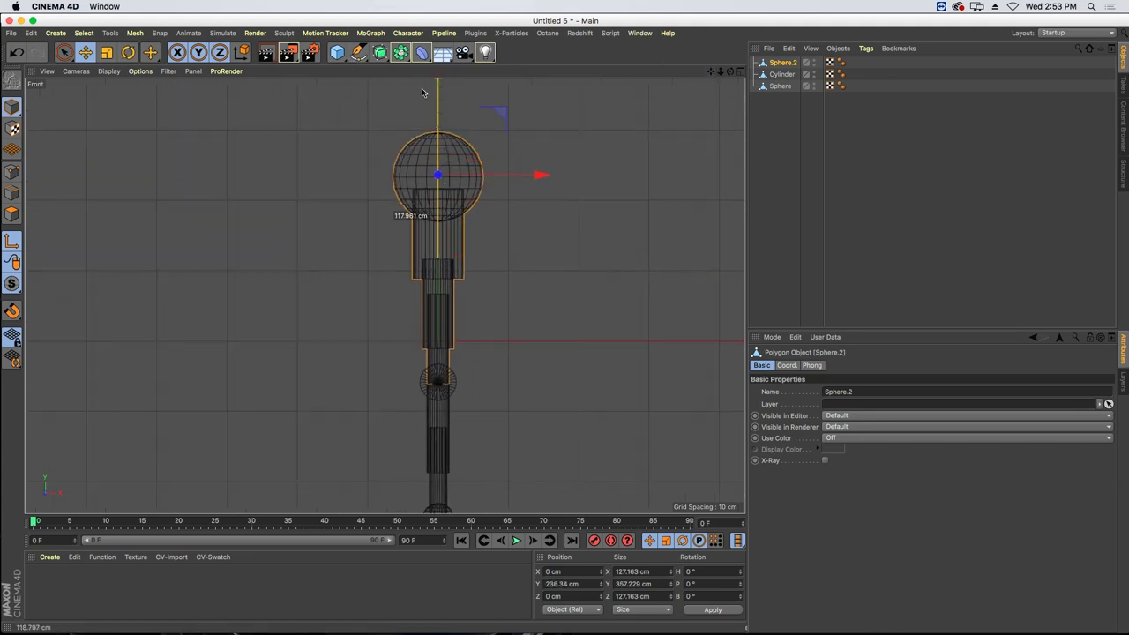
- Move only the middle segment's axis up to the centre of its cylindrical joint, at about Y -58 cm
click(781, 74)
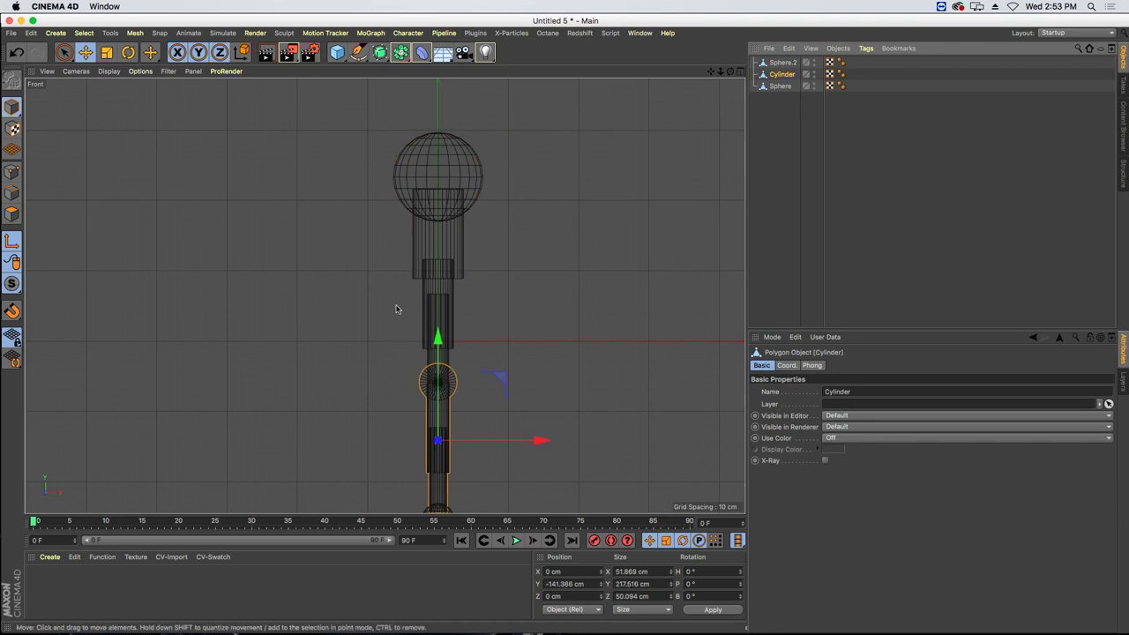
drag(438, 354, 425, 301)
alt+middle_drag(249, 356, 240, 193)
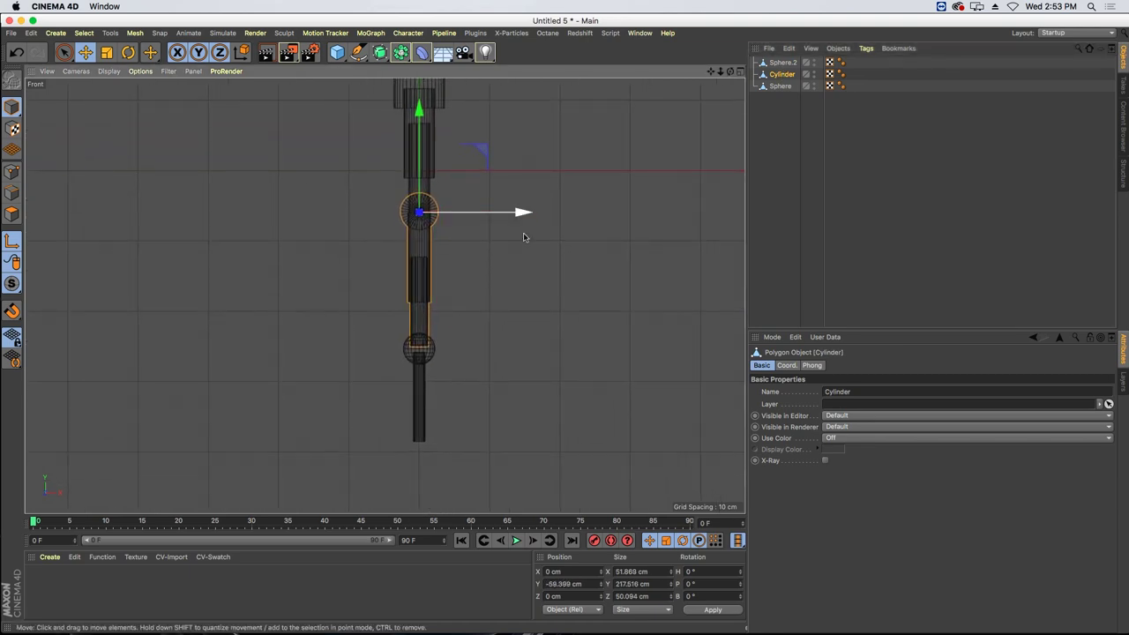
- Move only the lower segment's axis to the small sphere's centre, at about Y -253 cm, and return to the four-view layout
click(780, 87)
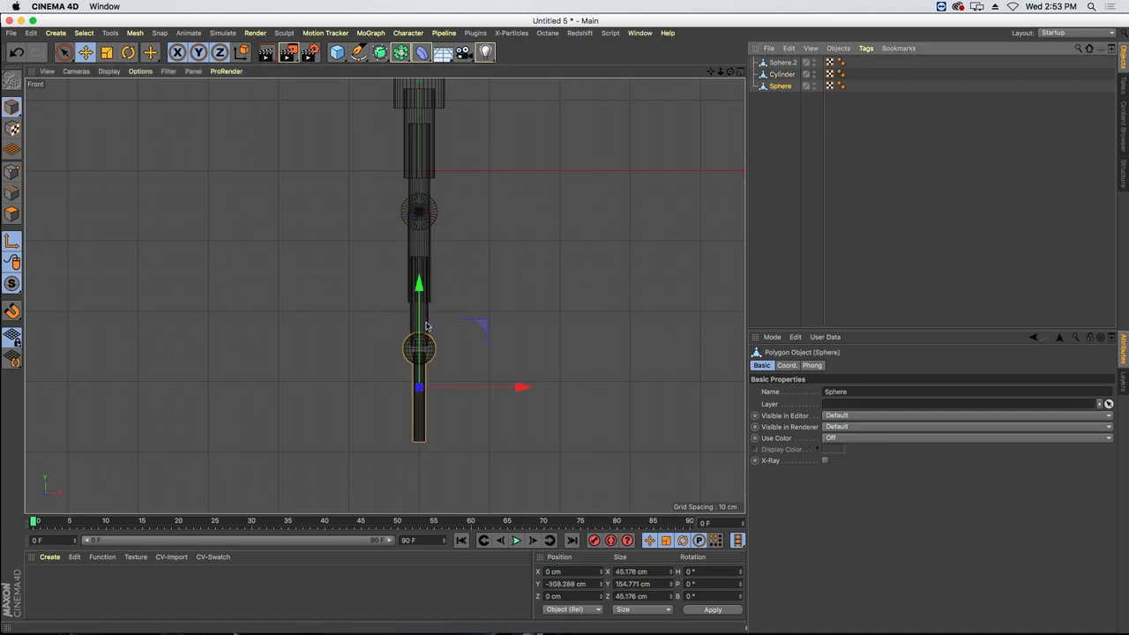
drag(420, 323, 421, 284)
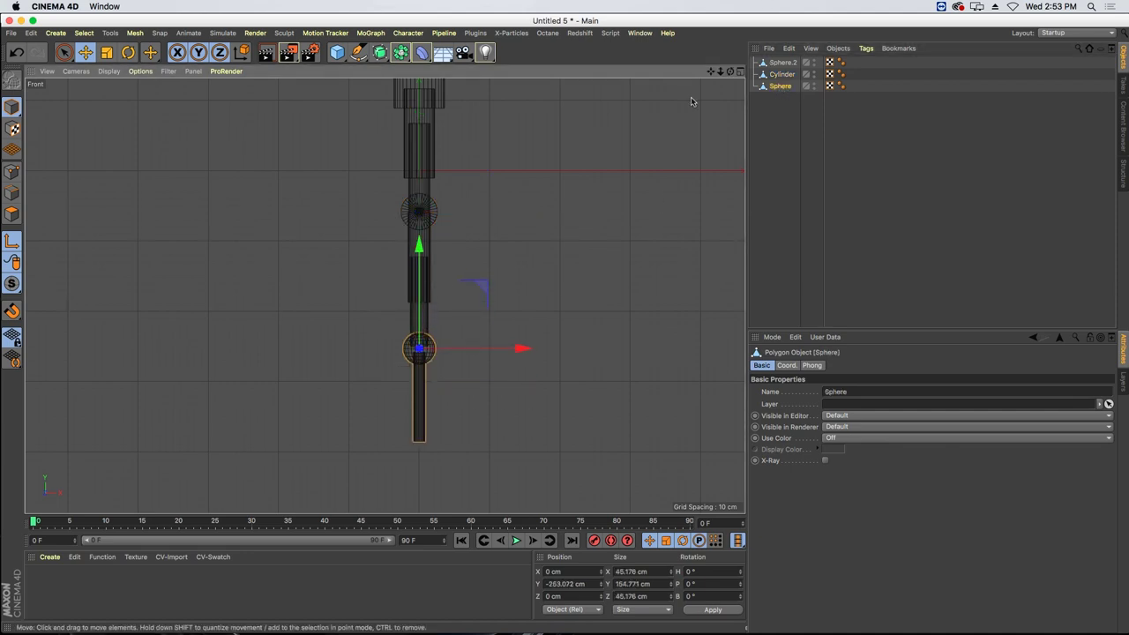
click(740, 70)
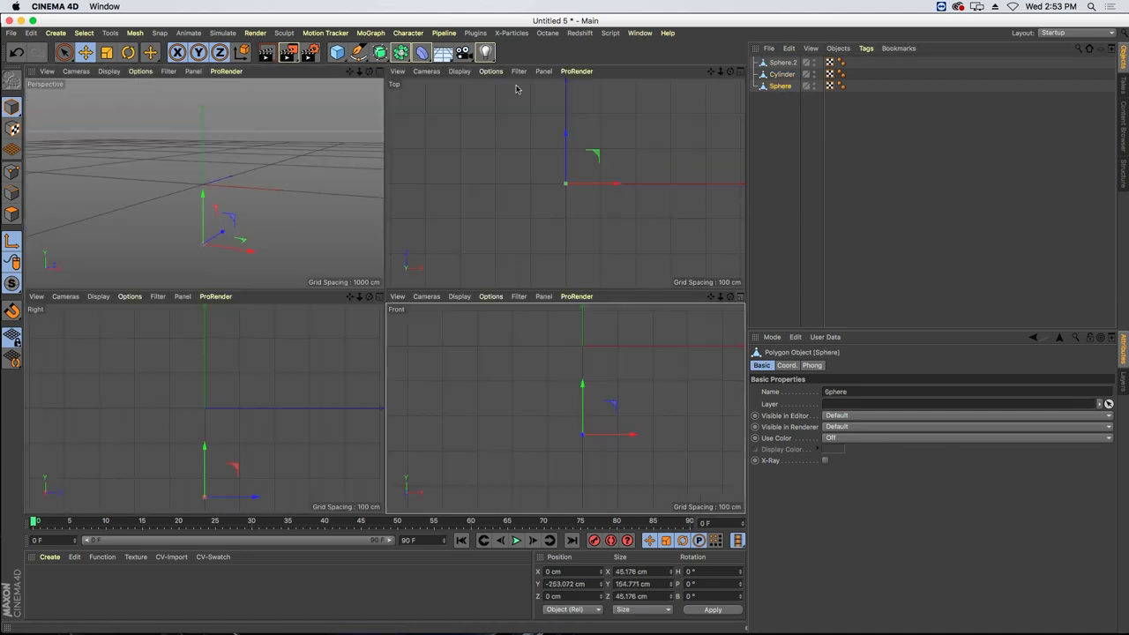
- Add a null object to the scene and name it Start
click(55, 32)
mouse_move(66, 45)
click(132, 53)
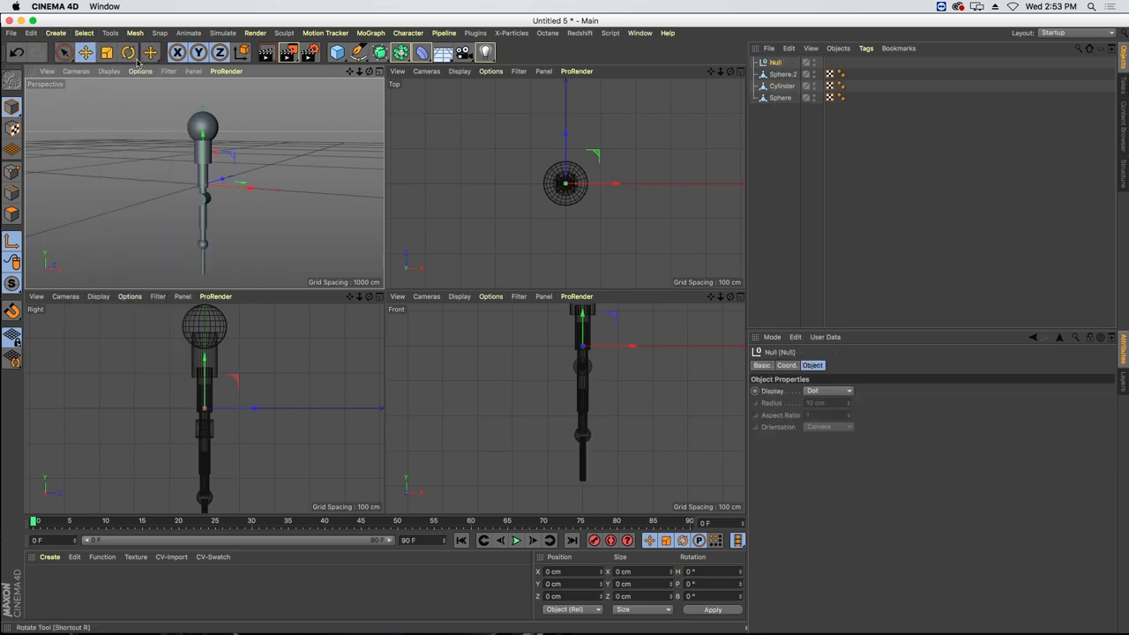
double_click(777, 62)
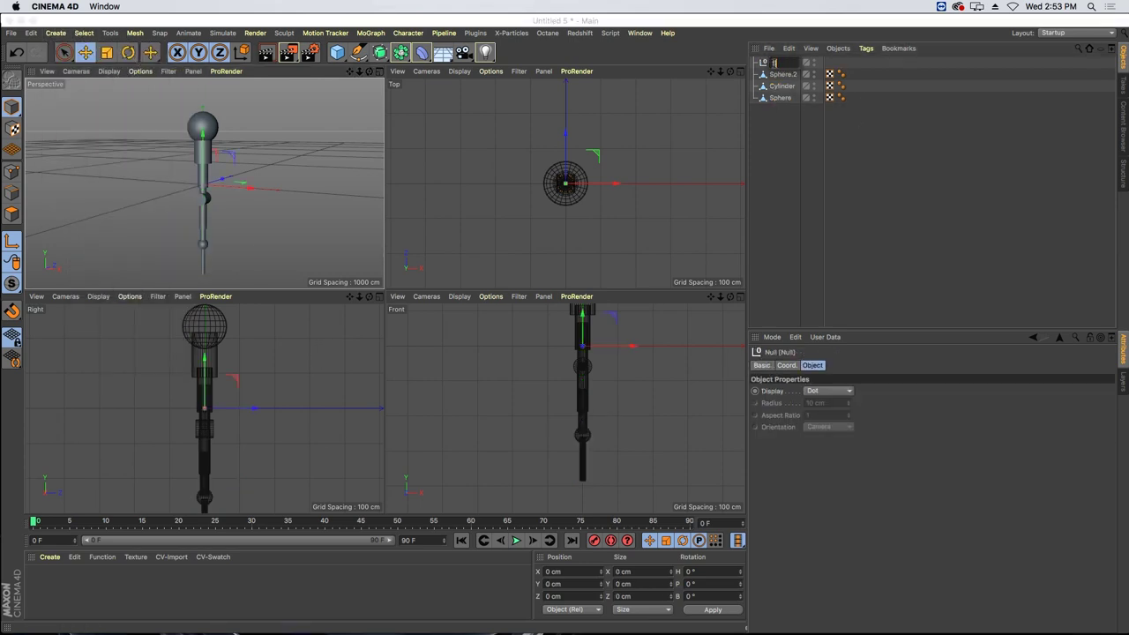
text(Start)
key(Return)
- Duplicate the Start null, rename the copy End, and move it to the arm's lower tip at about Y -384 cm
ctrl+drag(775, 65, 789, 113)
double_click(781, 109)
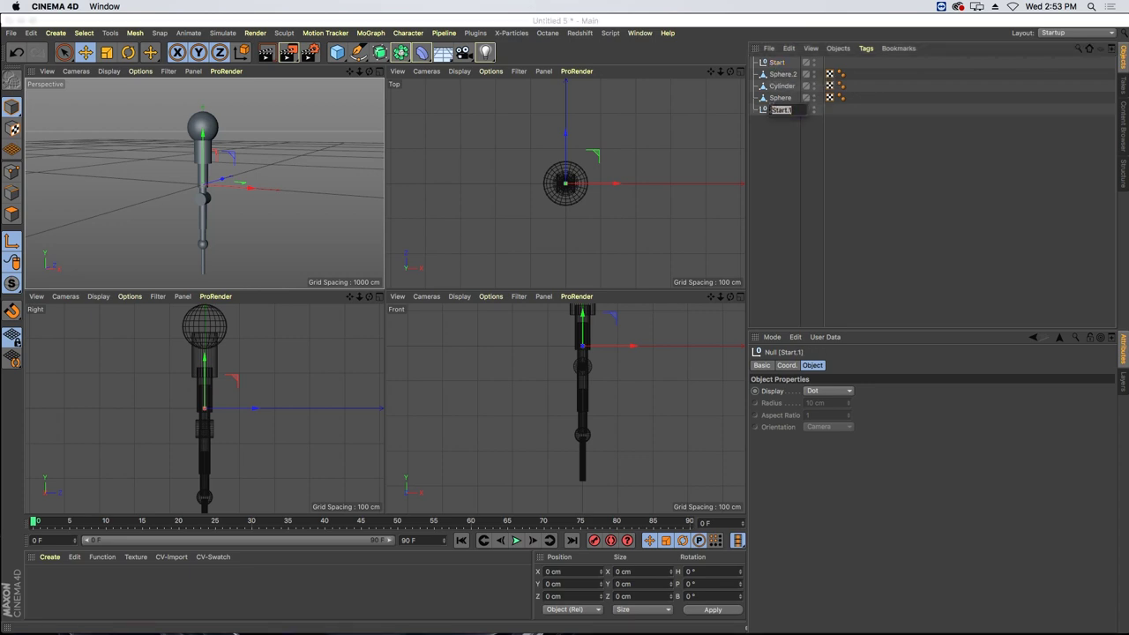
text(End)
key(Return)
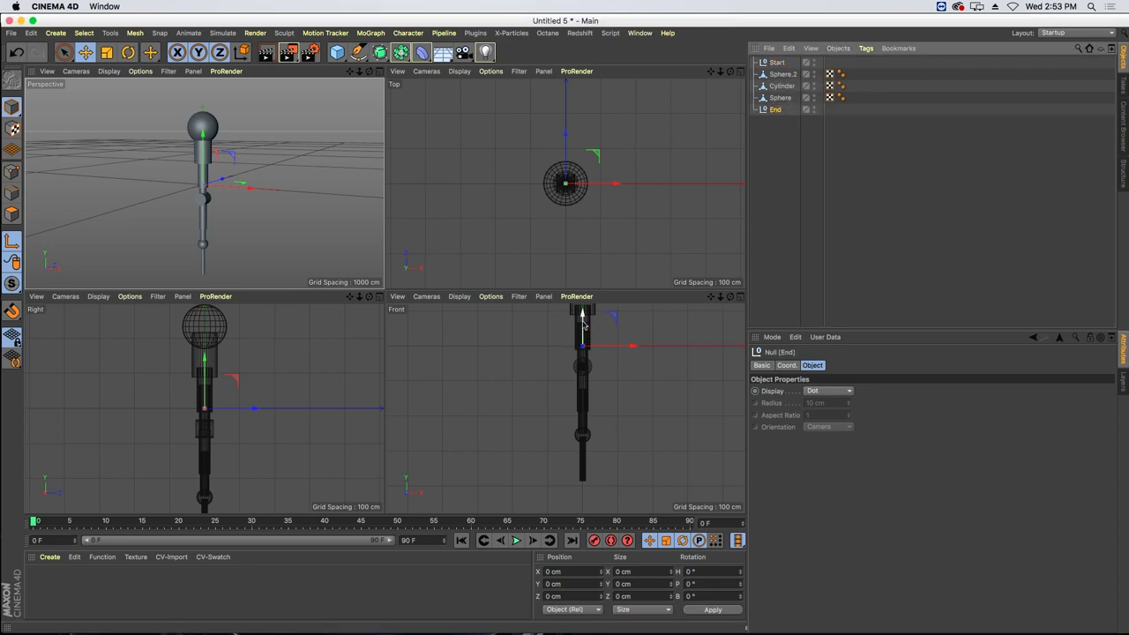
drag(582, 324, 605, 455)
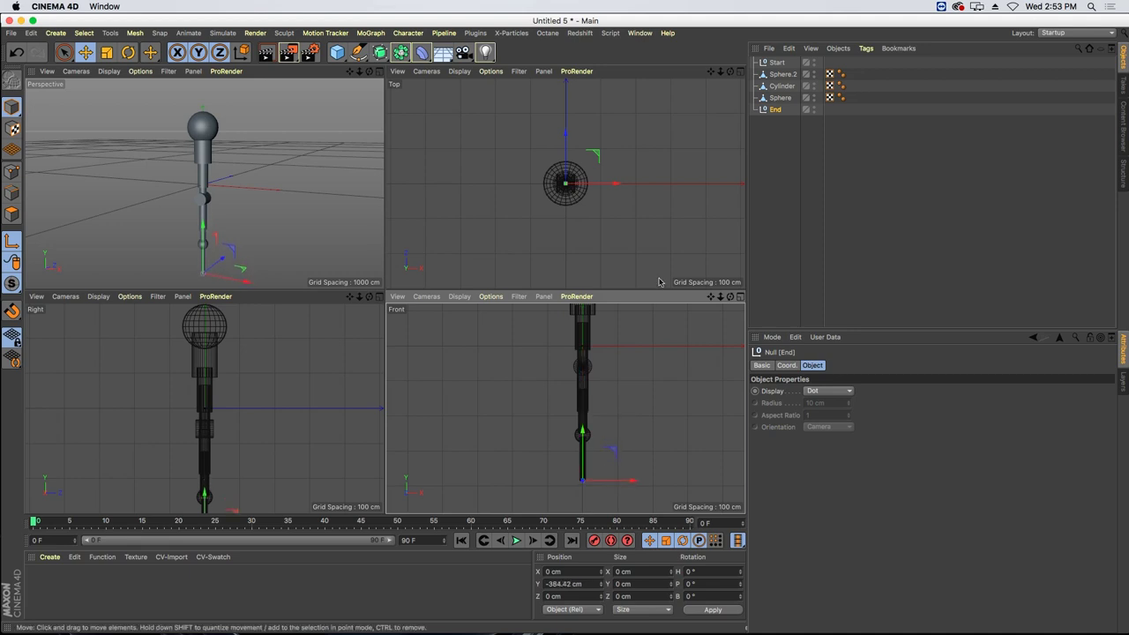
- Move the Start null up to the large sphere's centre, at about Y 240 cm
click(774, 62)
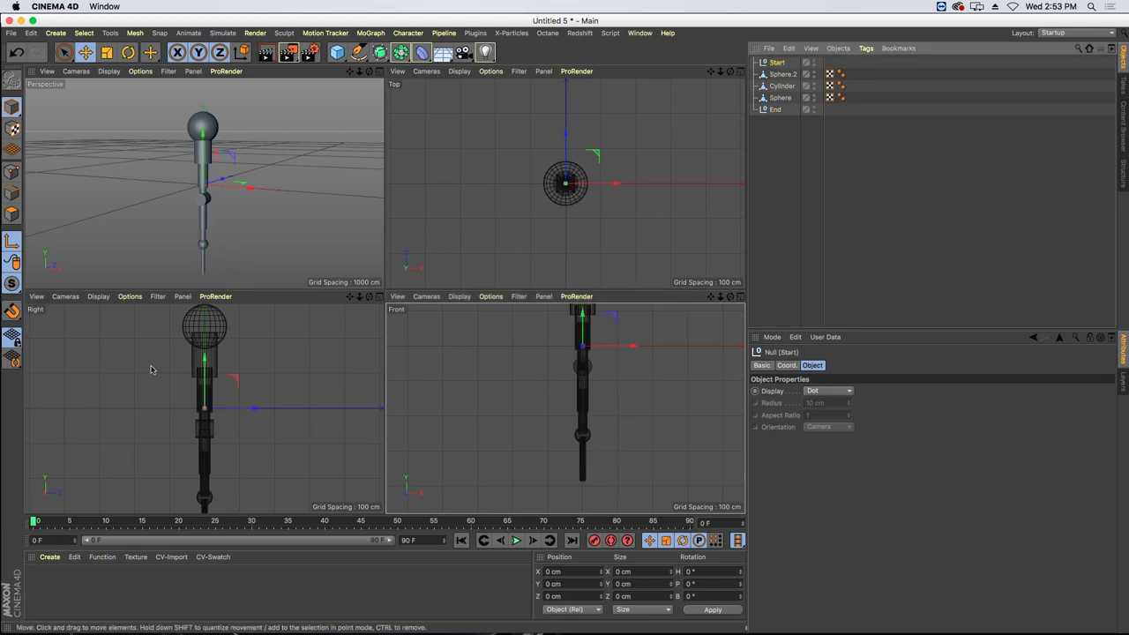
drag(204, 361, 204, 275)
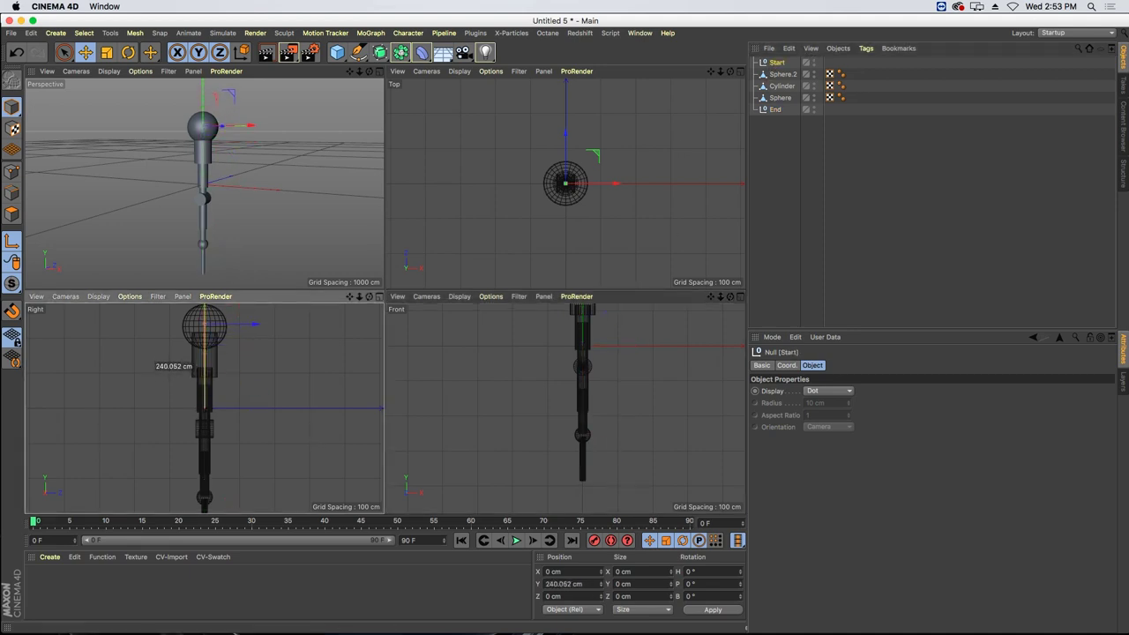
drag(198, 371, 198, 371)
- Nest the arm objects into one parent-child chain in the order Start, Sphere.2, Cylinder, Sphere, End
drag(783, 76, 782, 64)
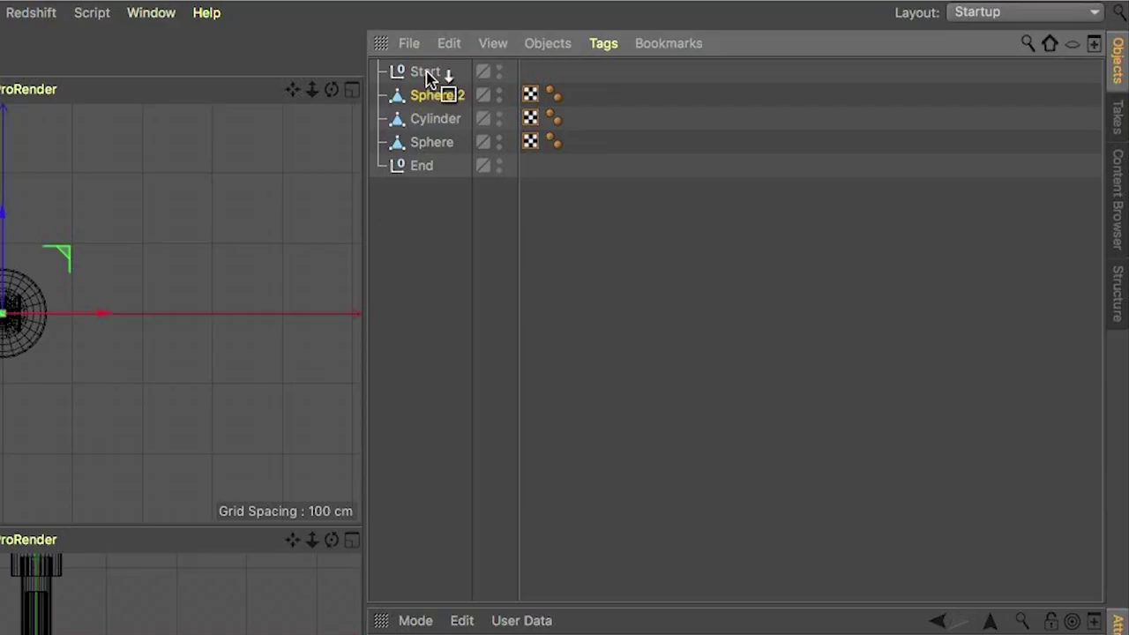
drag(425, 126, 465, 105)
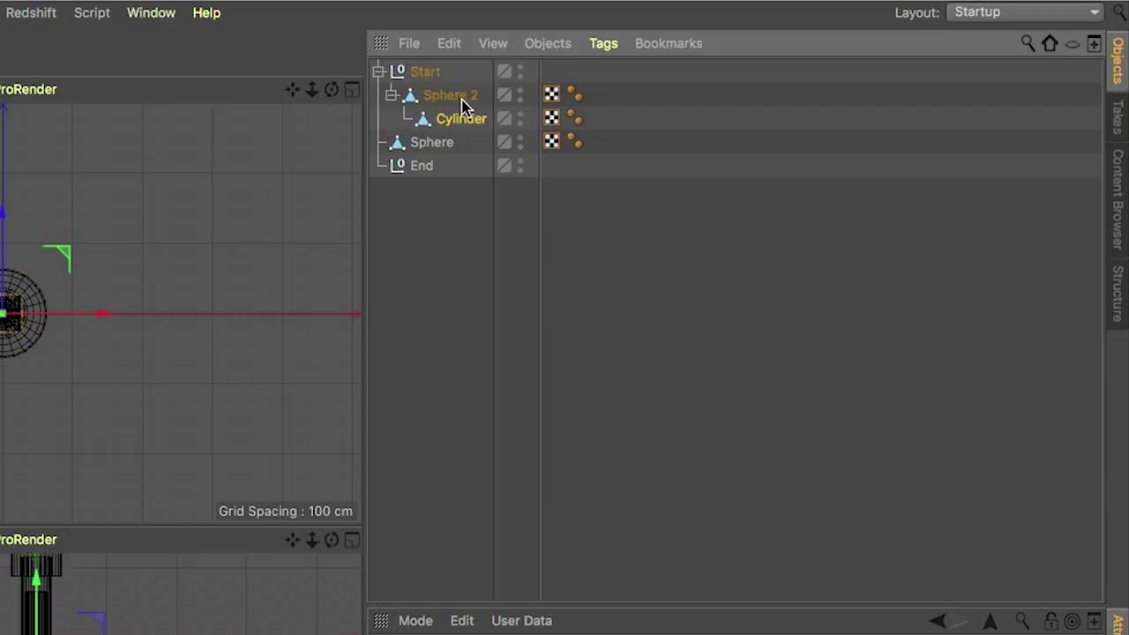
drag(425, 146, 466, 120)
drag(424, 169, 482, 148)
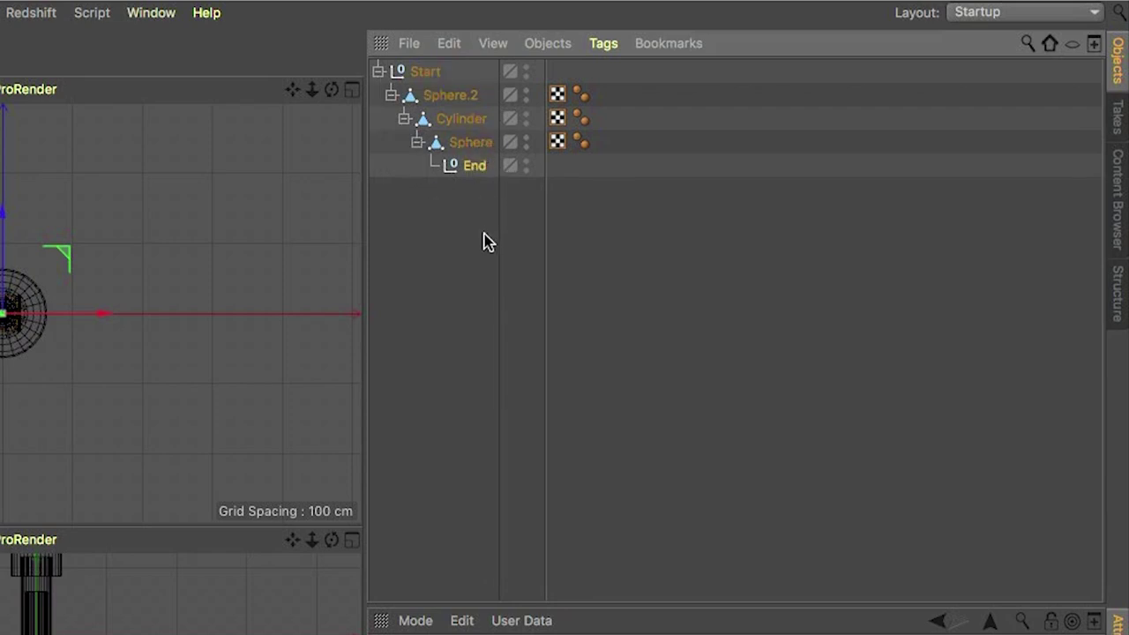
- Create an IK chain from the whole Start-to-End hierarchy, open its IK tag settings, and select the chain's goal null
click(427, 72)
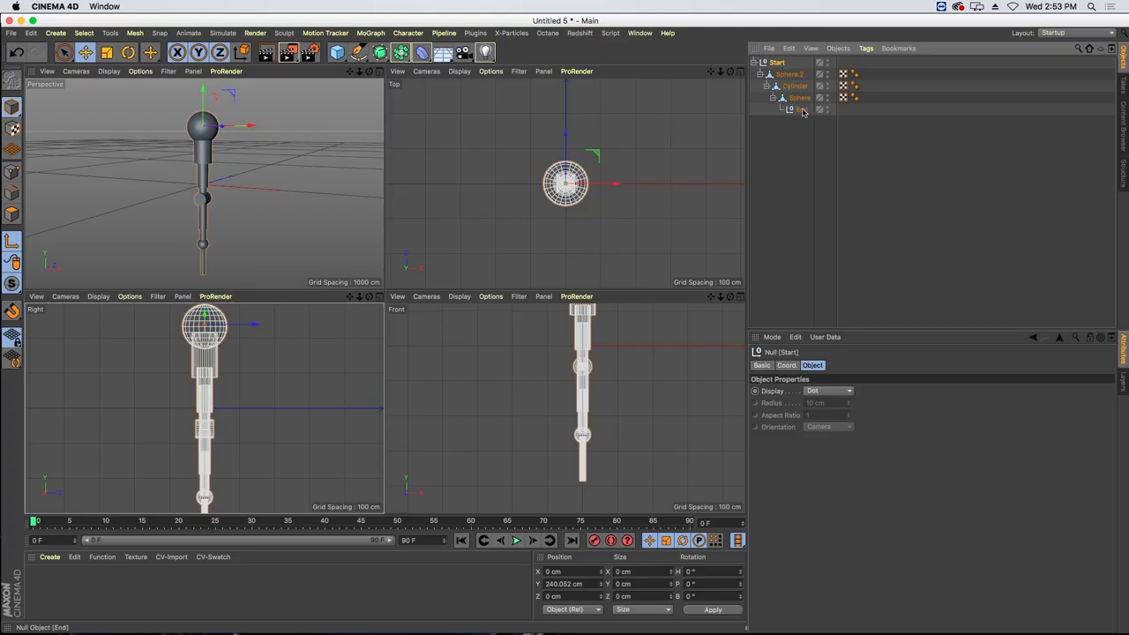
shift+click(801, 109)
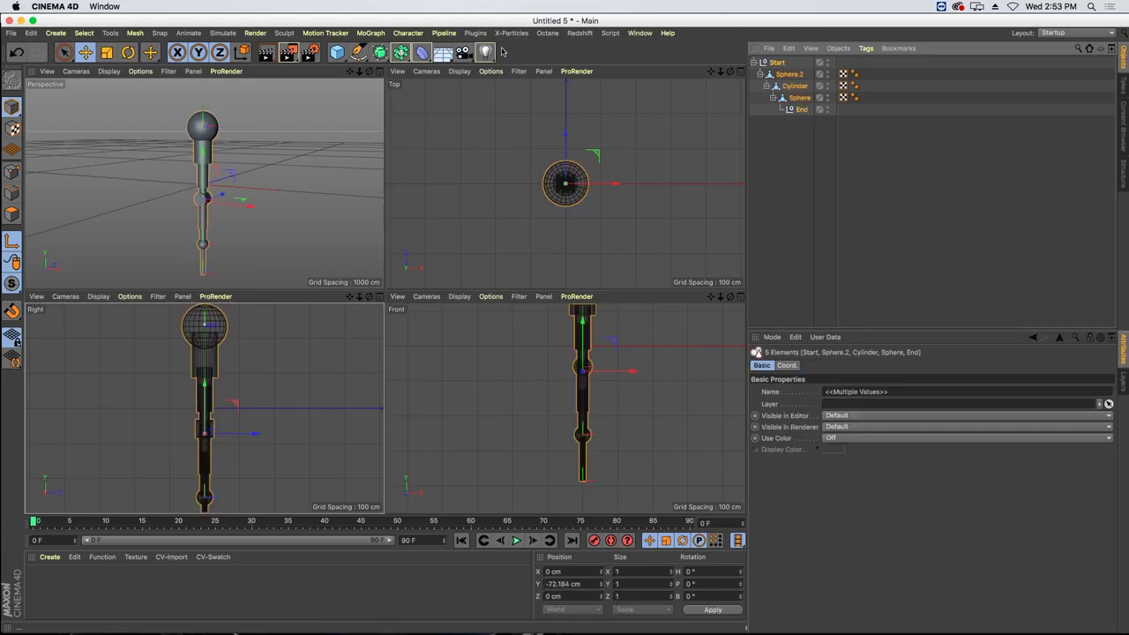
click(560, 33)
mouse_move(409, 33)
mouse_move(428, 63)
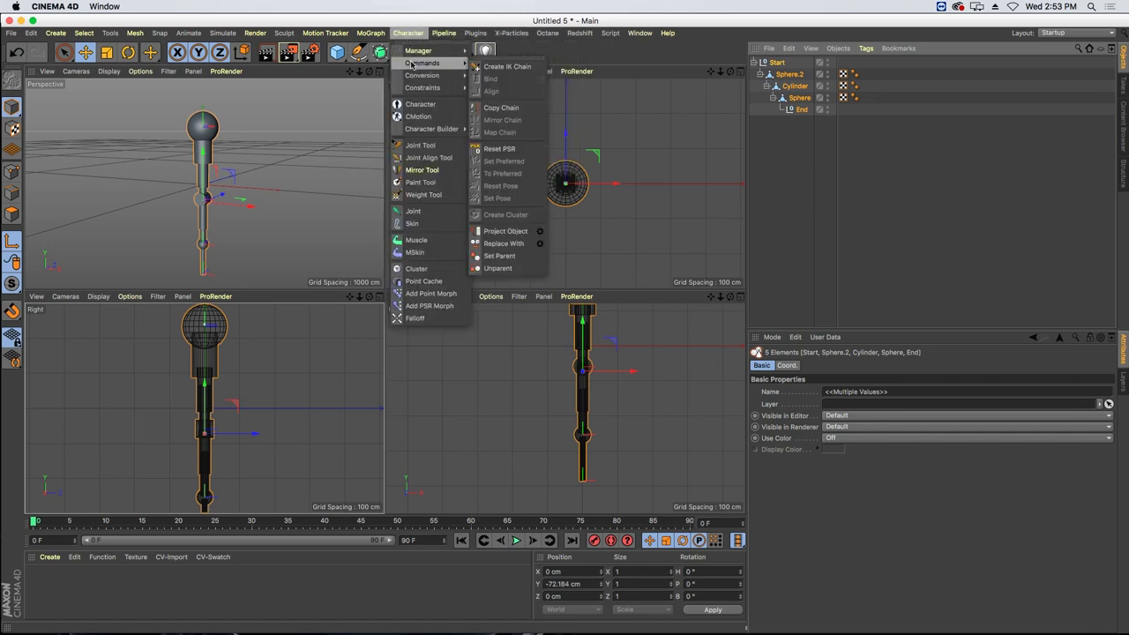
click(510, 67)
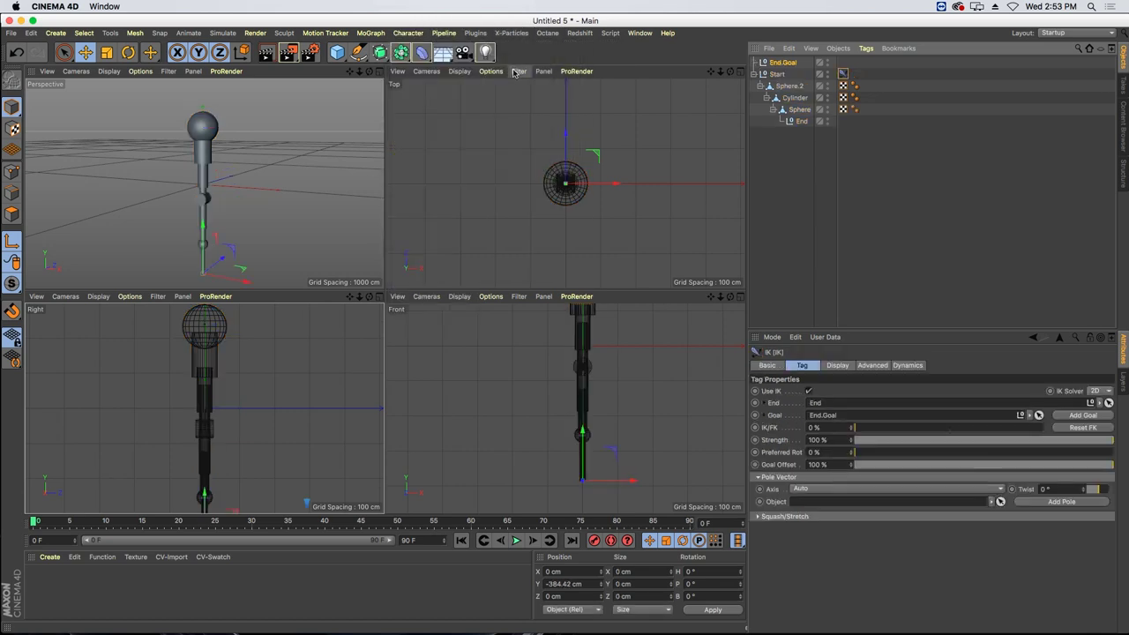
click(842, 74)
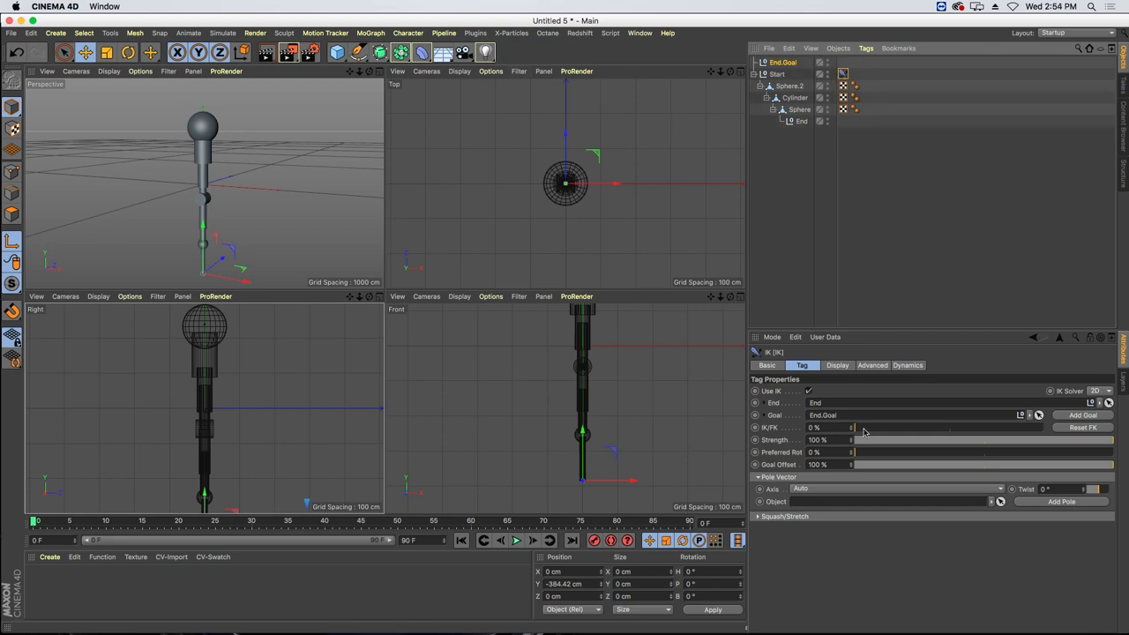
click(782, 63)
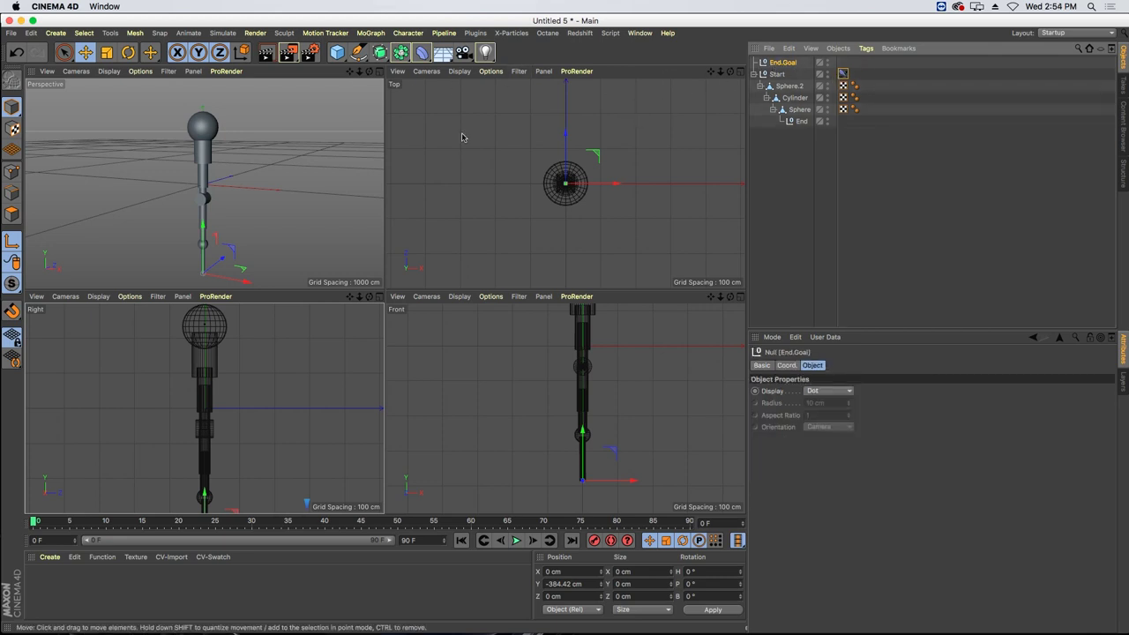
- Test the IK chain by moving its goal null so the arm bends, and undo the move
drag(236, 233, 212, 252)
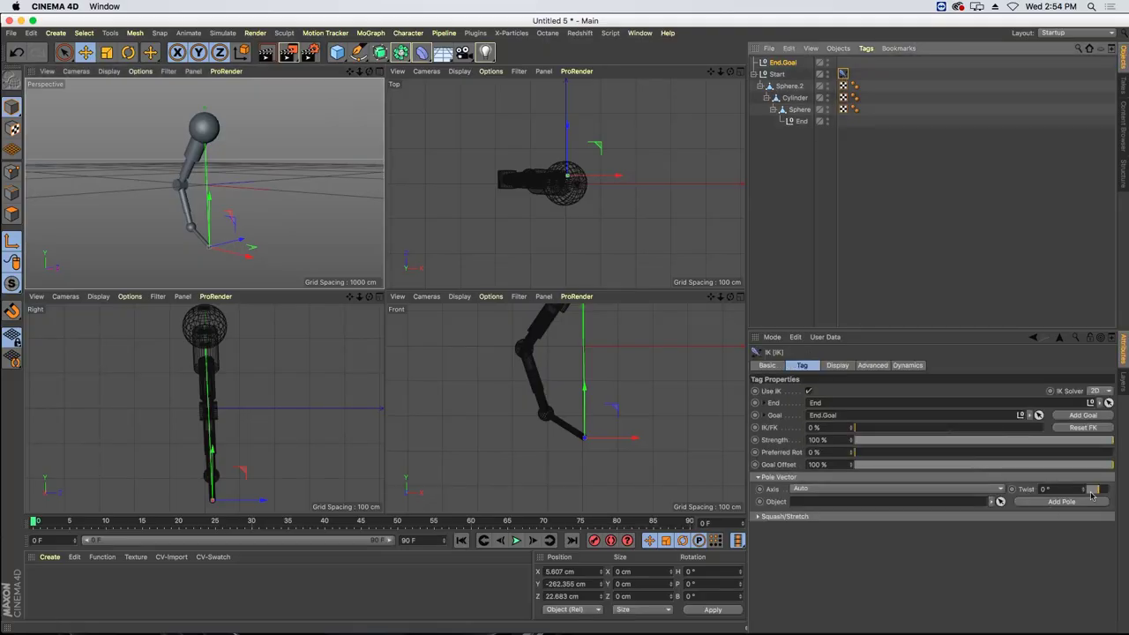
drag(1091, 494, 1098, 496)
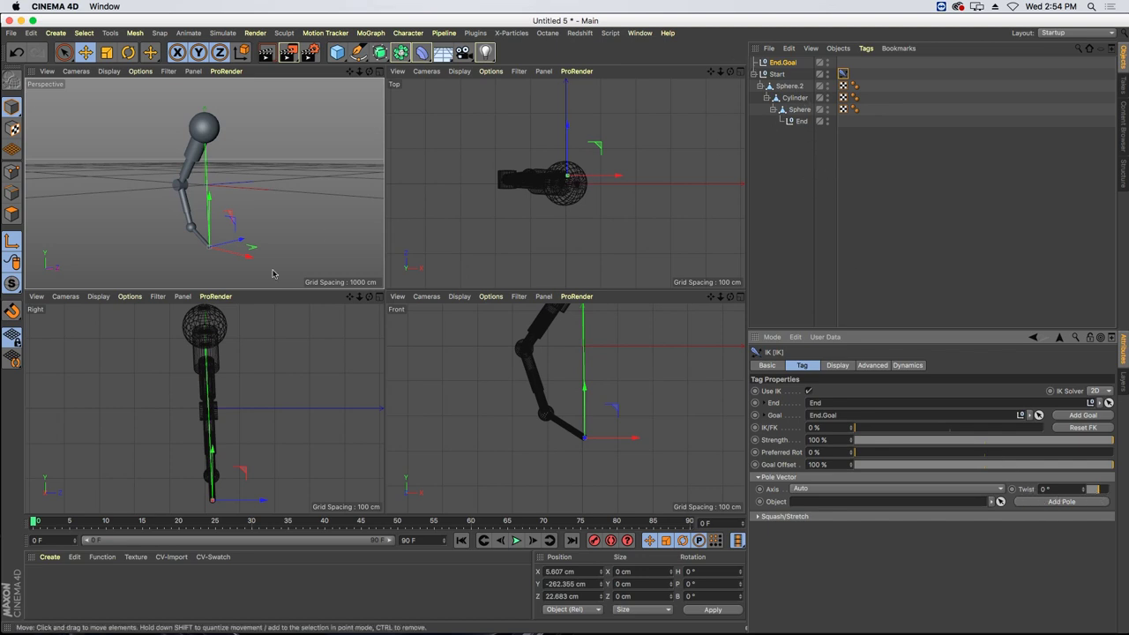
key(super+z)
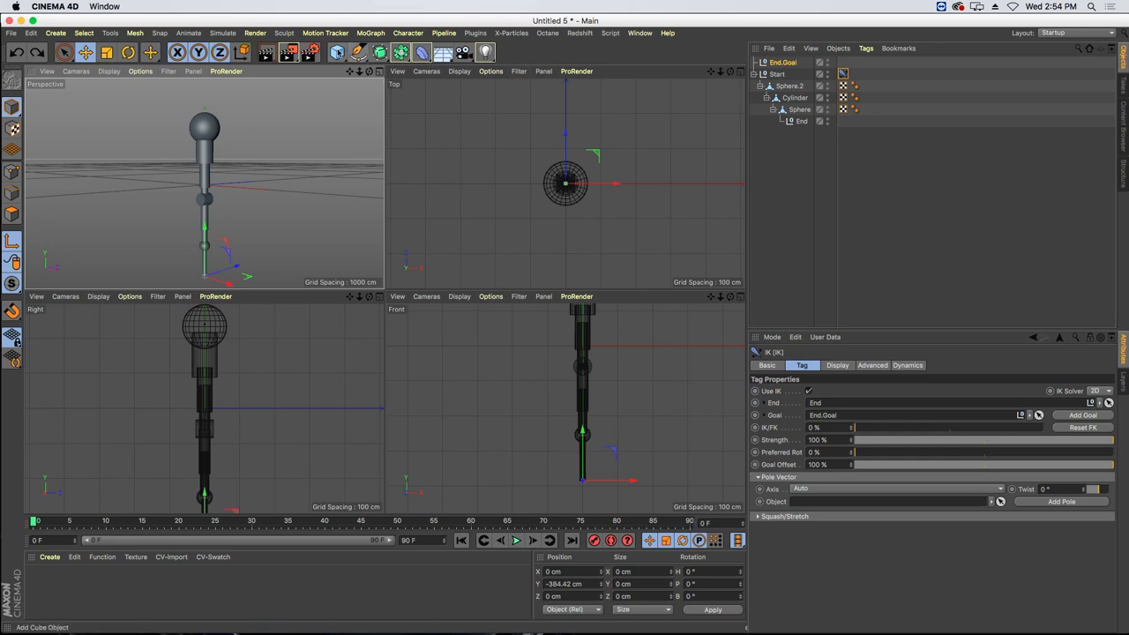
- Add a cylinder about 85 cm in radius and 85 cm high and place it over the large sphere at about Y 277 cm
drag(337, 52, 565, 73)
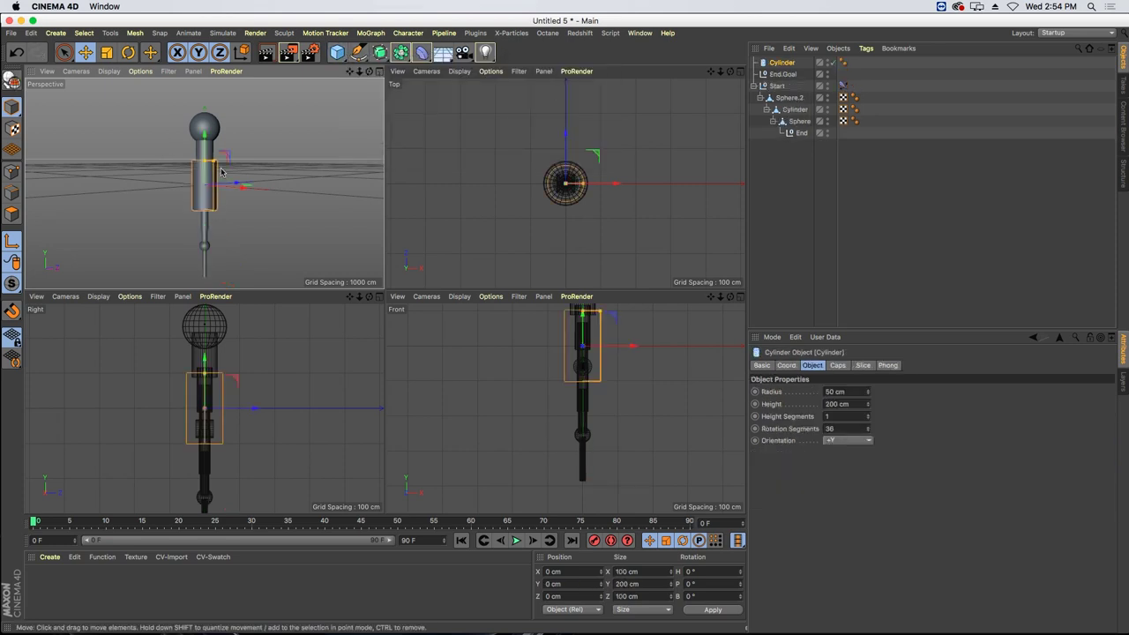
drag(221, 171, 226, 181)
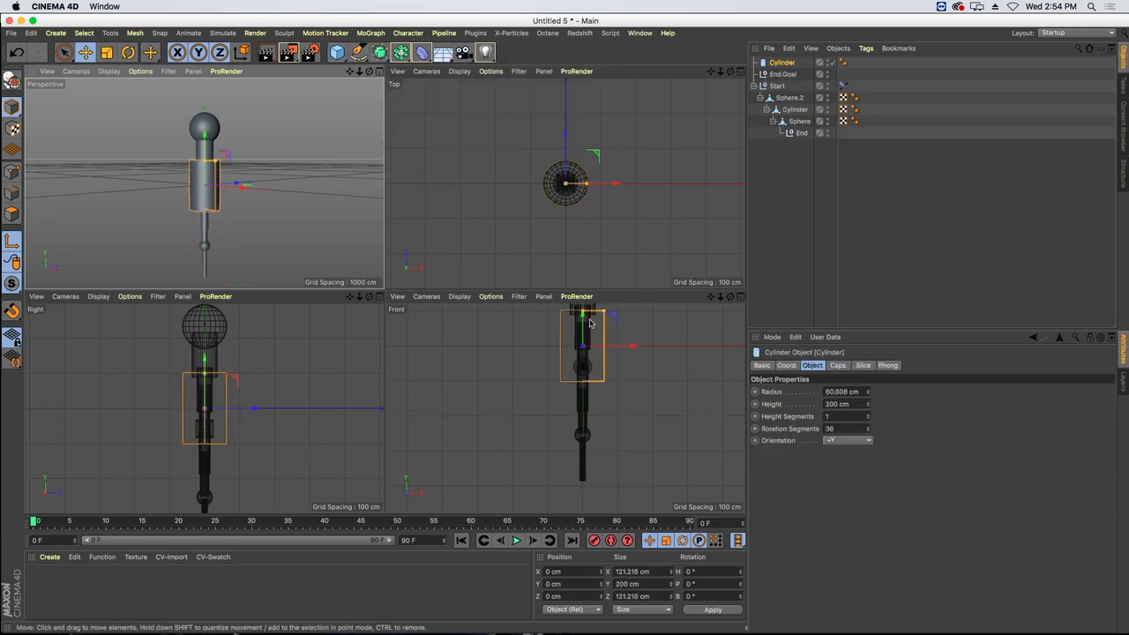
drag(590, 323, 591, 344)
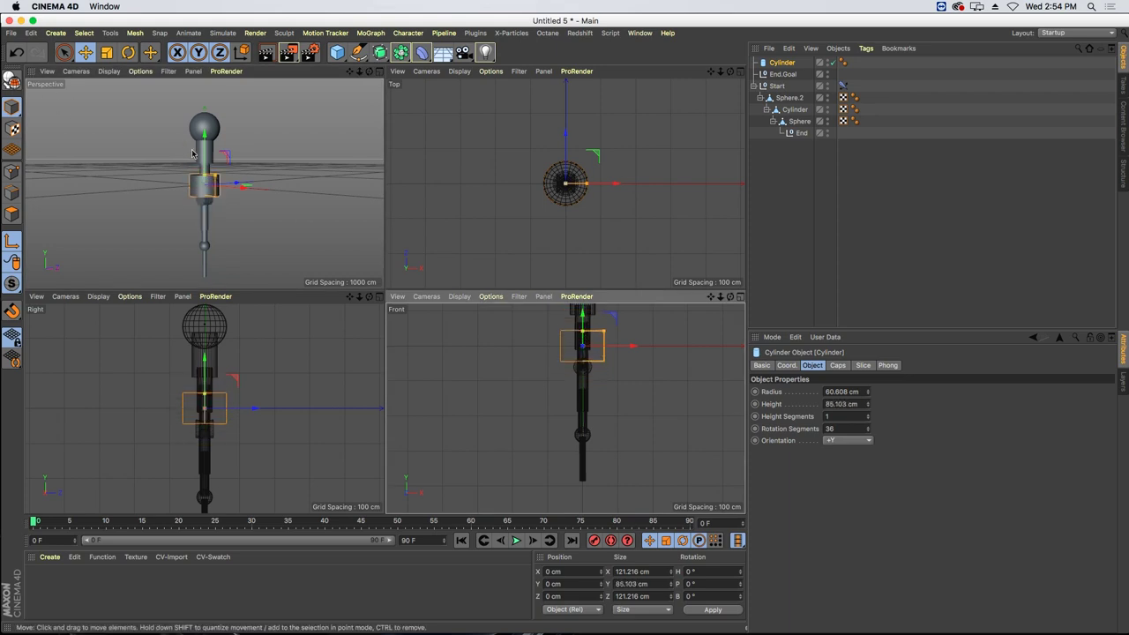
drag(203, 152, 218, 110)
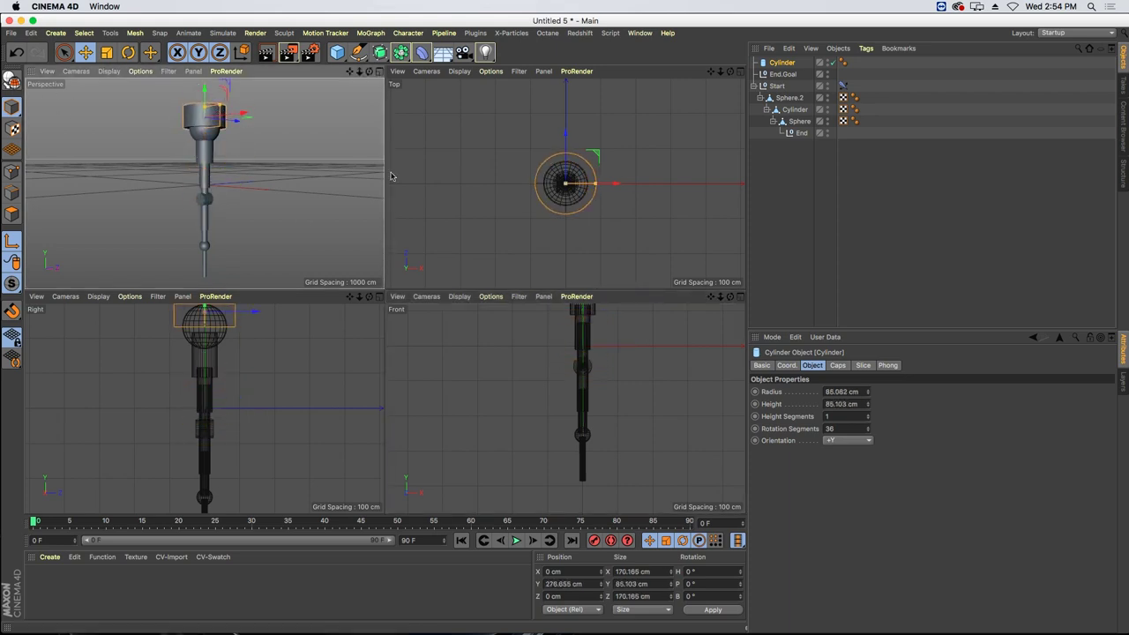
- Group the new cylinder, End.Goal and the Start hierarchy under one null and rename it Arm
click(755, 86)
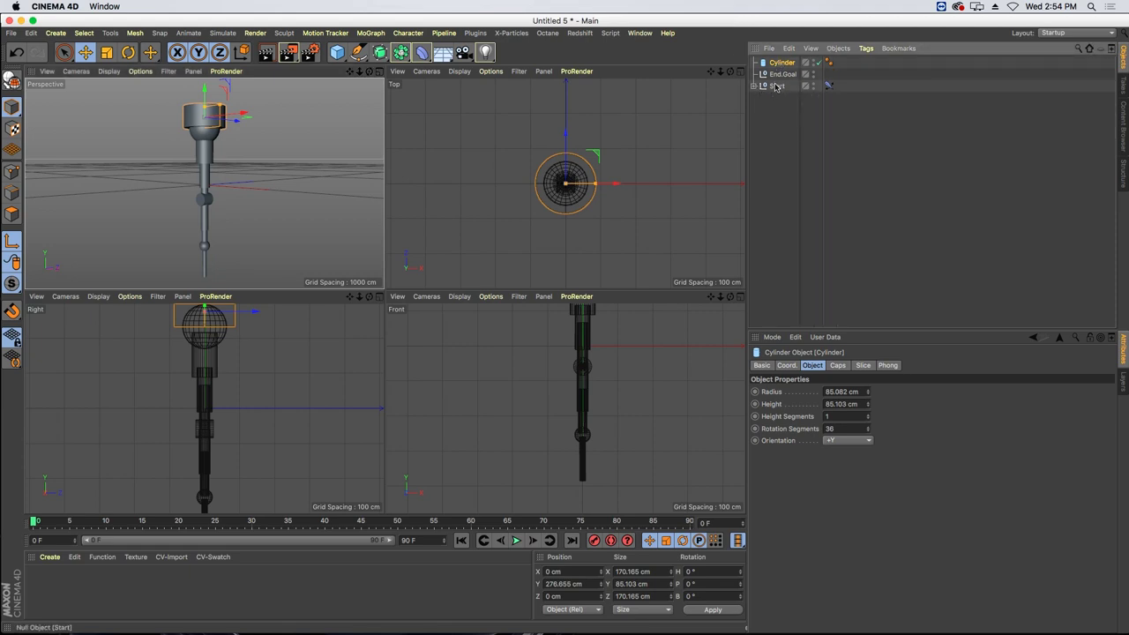
shift+click(775, 86)
key(alt+g)
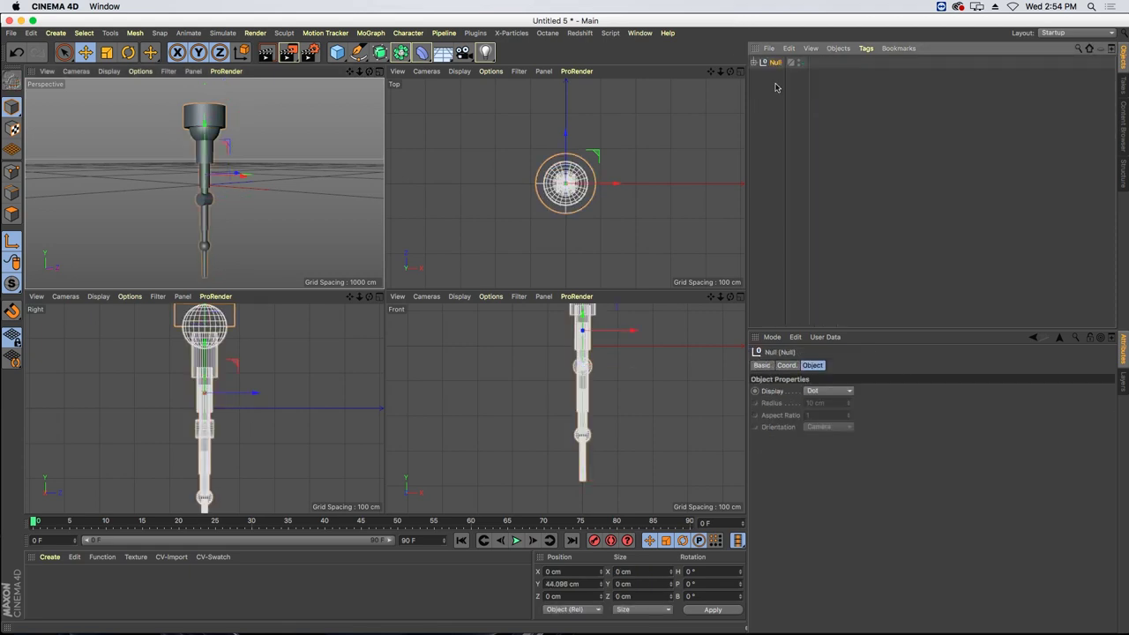
double_click(776, 63)
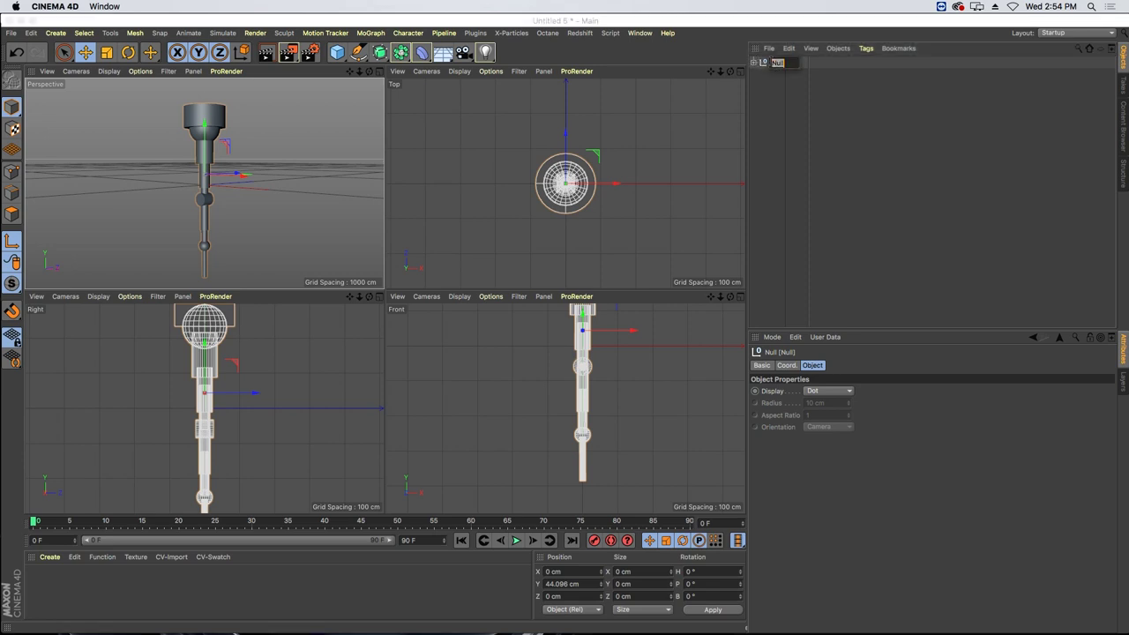
text(Arm)
key(Return)
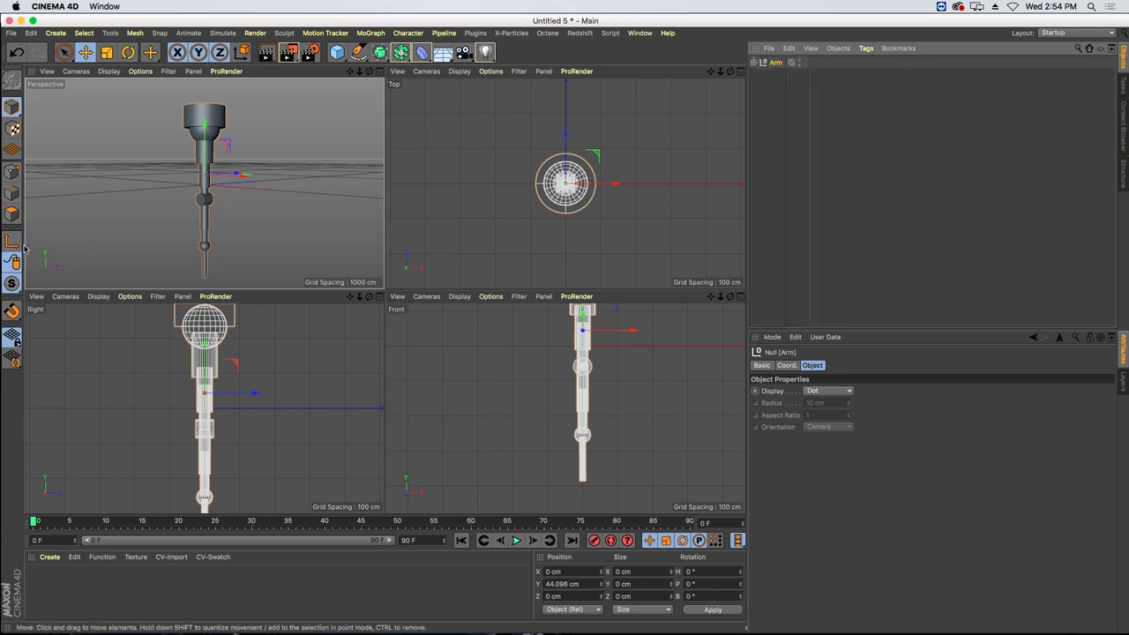
- Move only the Arm null's axis up to the outer face of the base cylinder, at about Y 319 cm
drag(360, 298, 335, 300)
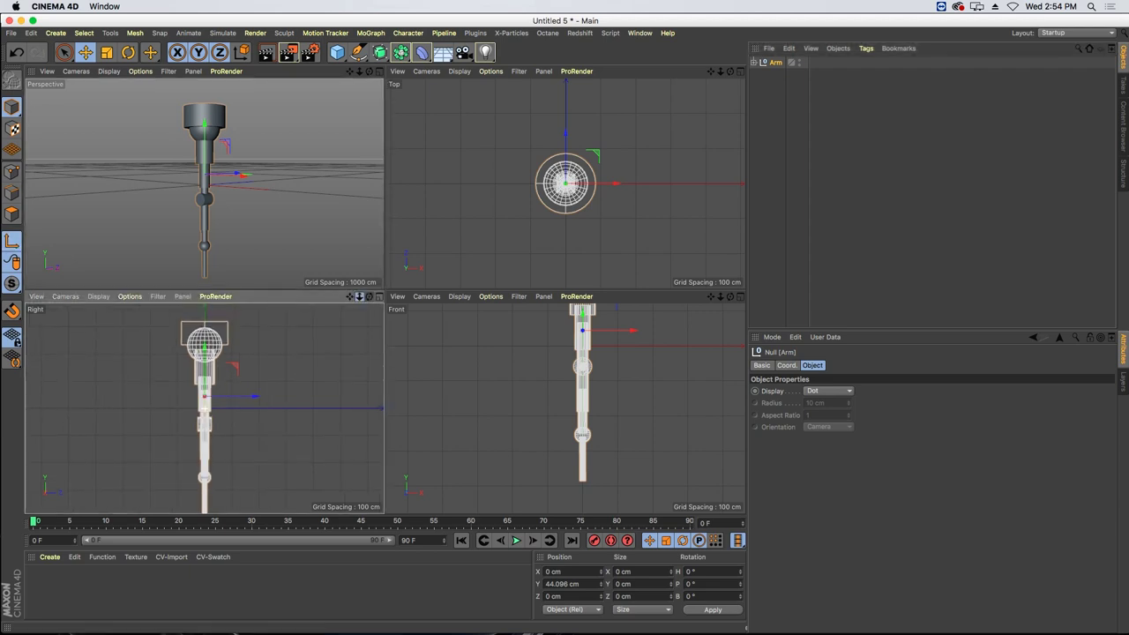
drag(205, 364, 207, 307)
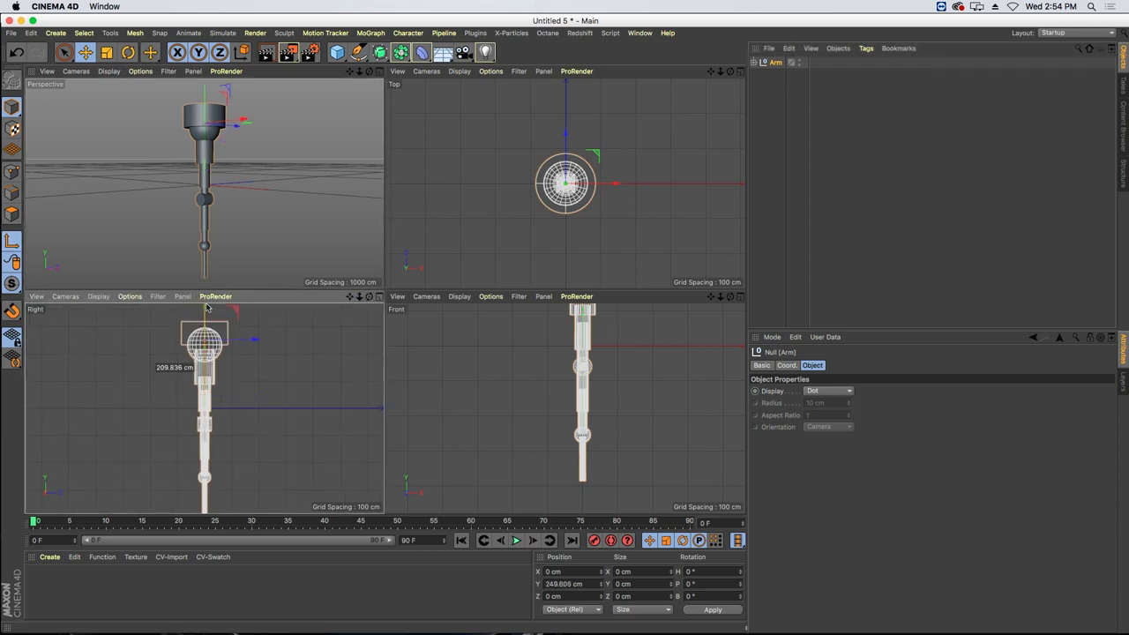
click(10, 242)
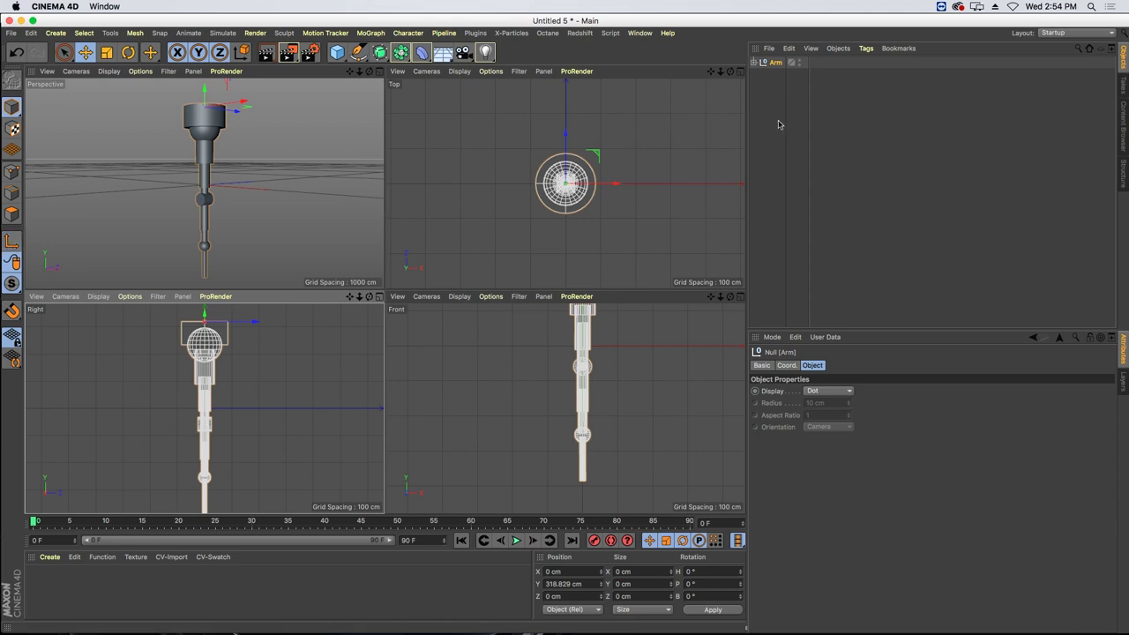
- Flip the Arm upside down by rotating its bank to -180° and lower it to about Y -50 cm
click(129, 53)
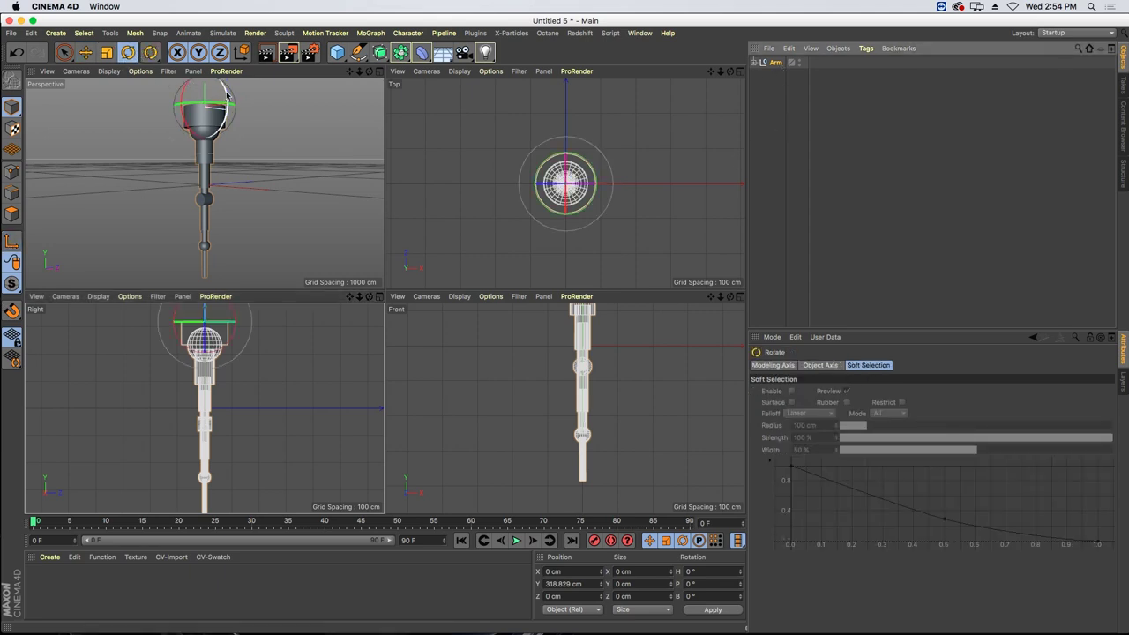
drag(219, 85, 95, 122)
key(e)
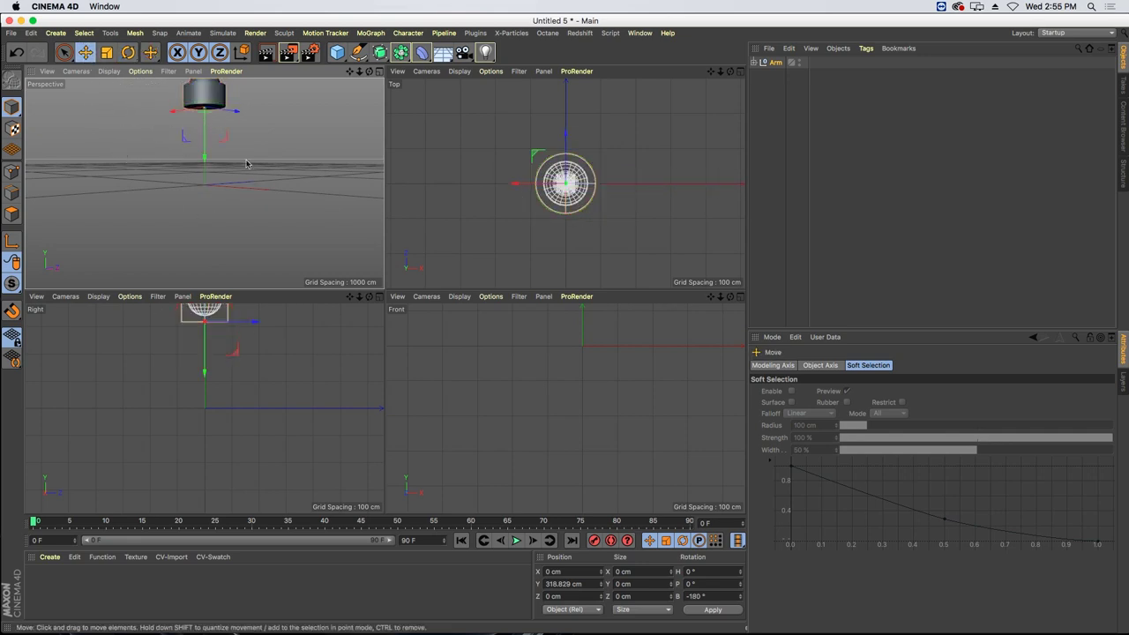
drag(215, 135, 215, 217)
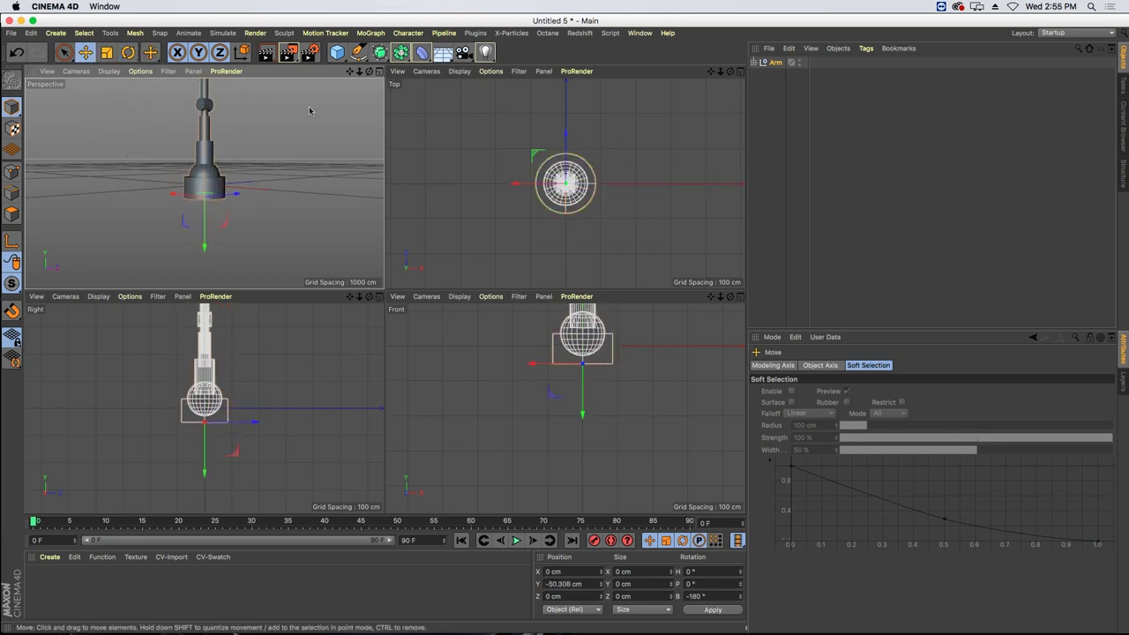
- Move the End.Goal null inside Arm to about X -5, Y -571, Z -58 cm so the arm bends
drag(350, 74, 351, 138)
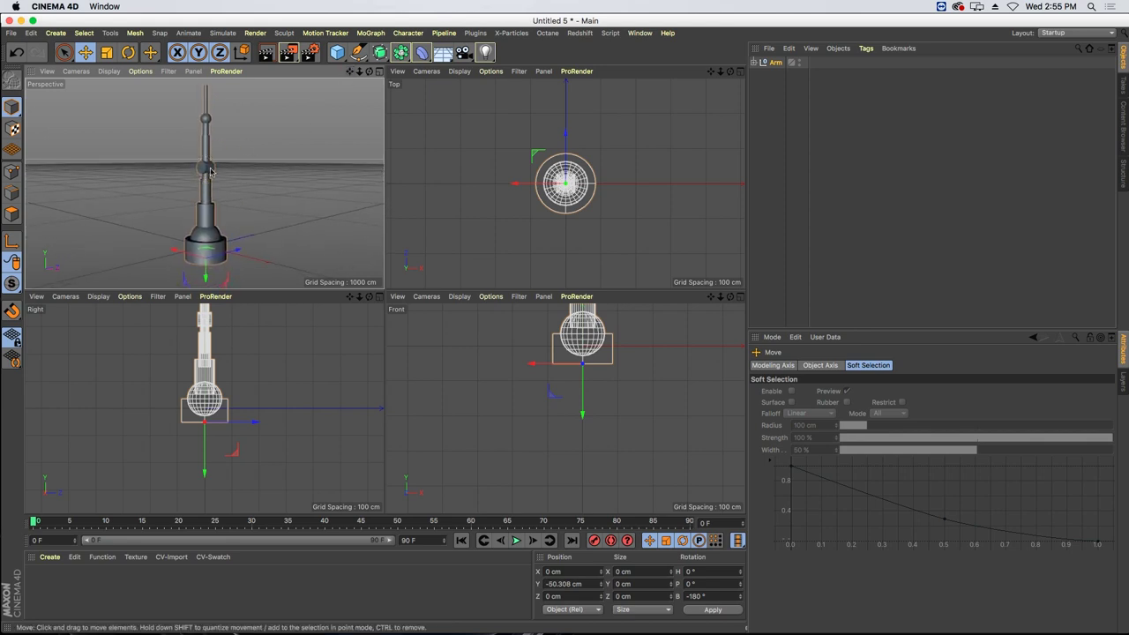
alt+drag(195, 113, 195, 150)
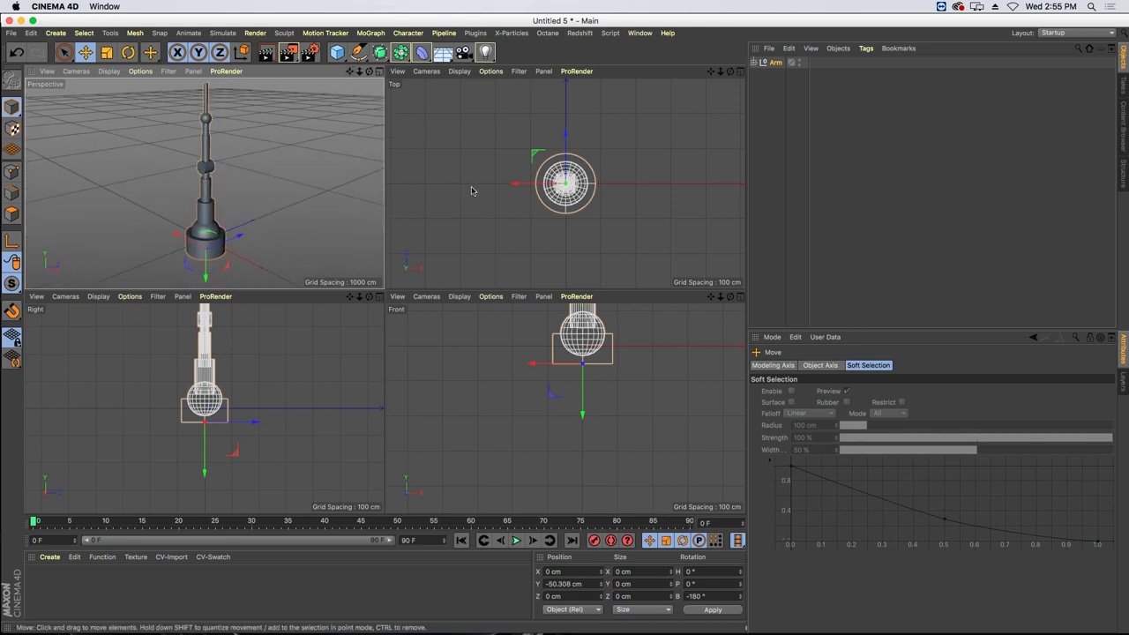
click(773, 63)
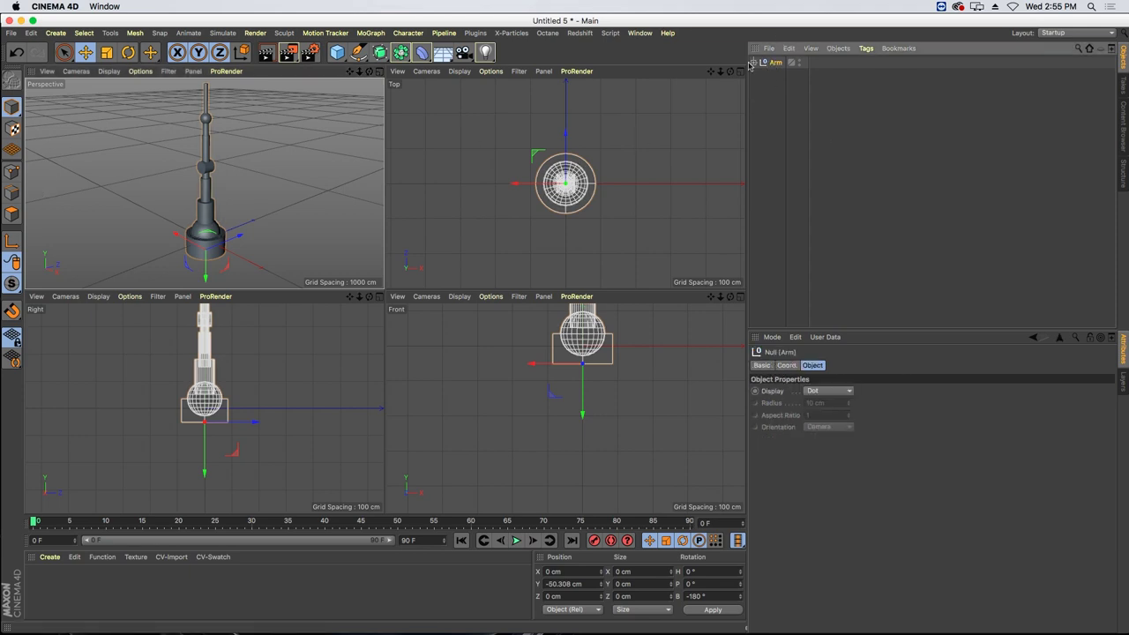
click(753, 63)
click(789, 87)
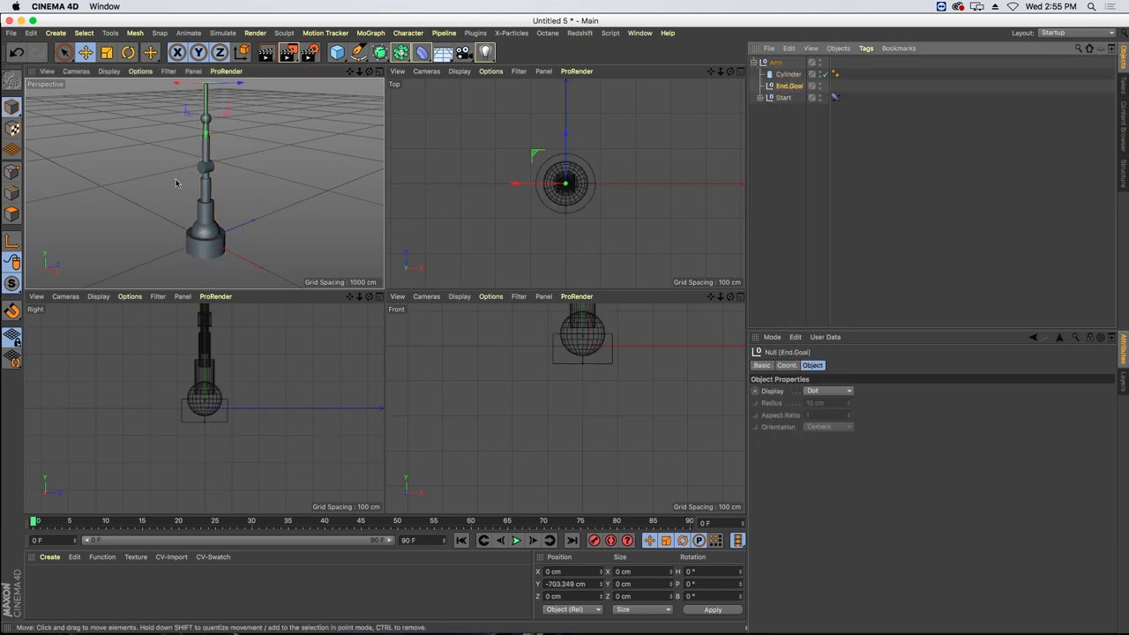
drag(160, 139, 133, 168)
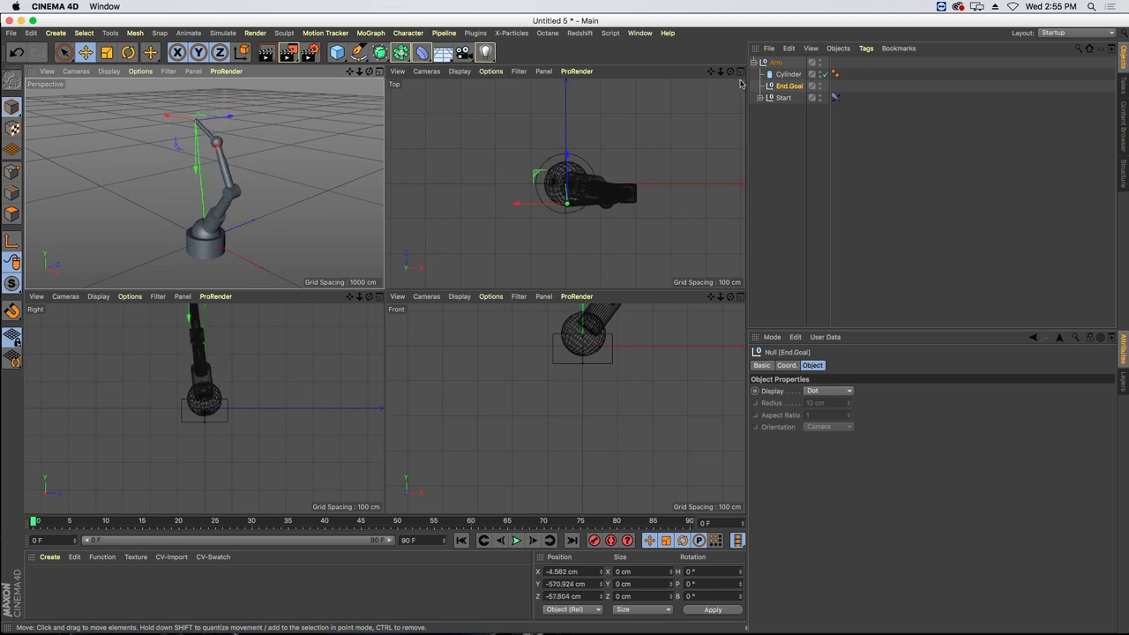
- Add a Vibrate tag to End.Goal with position enabled, an amplitude of 50 cm on all axes and frequency 1
click(865, 49)
mouse_move(935, 66)
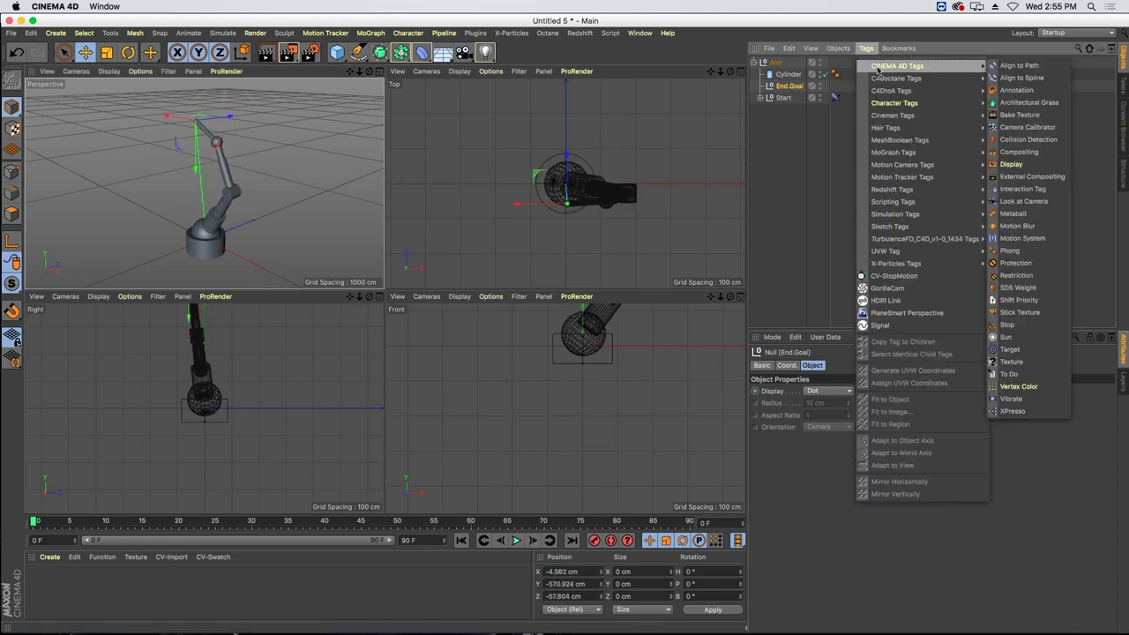
click(1014, 398)
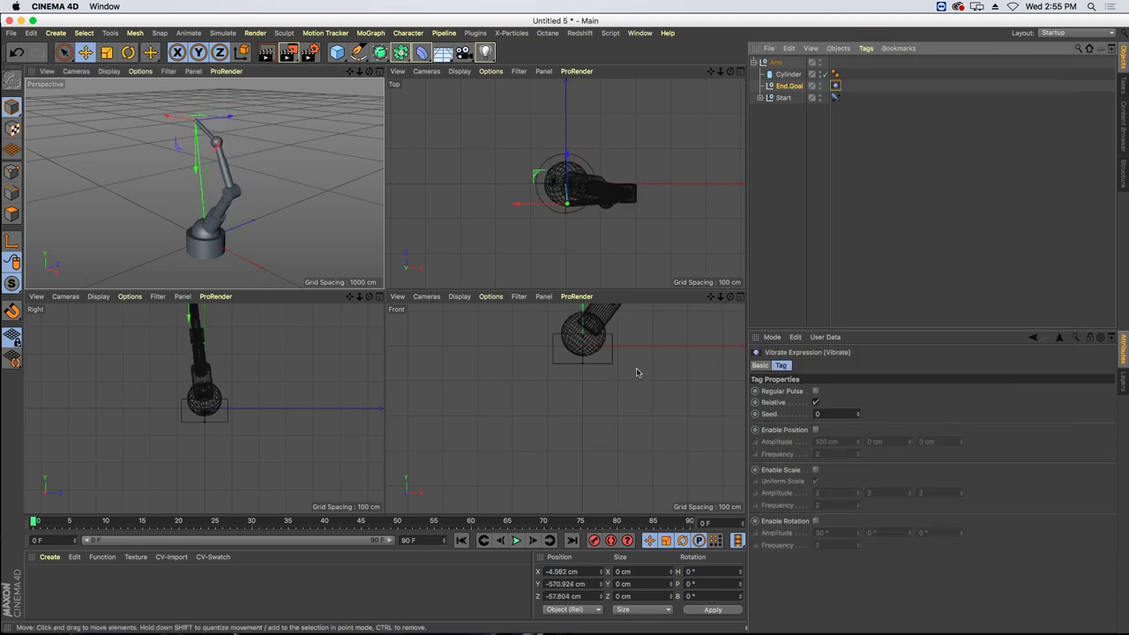
click(817, 430)
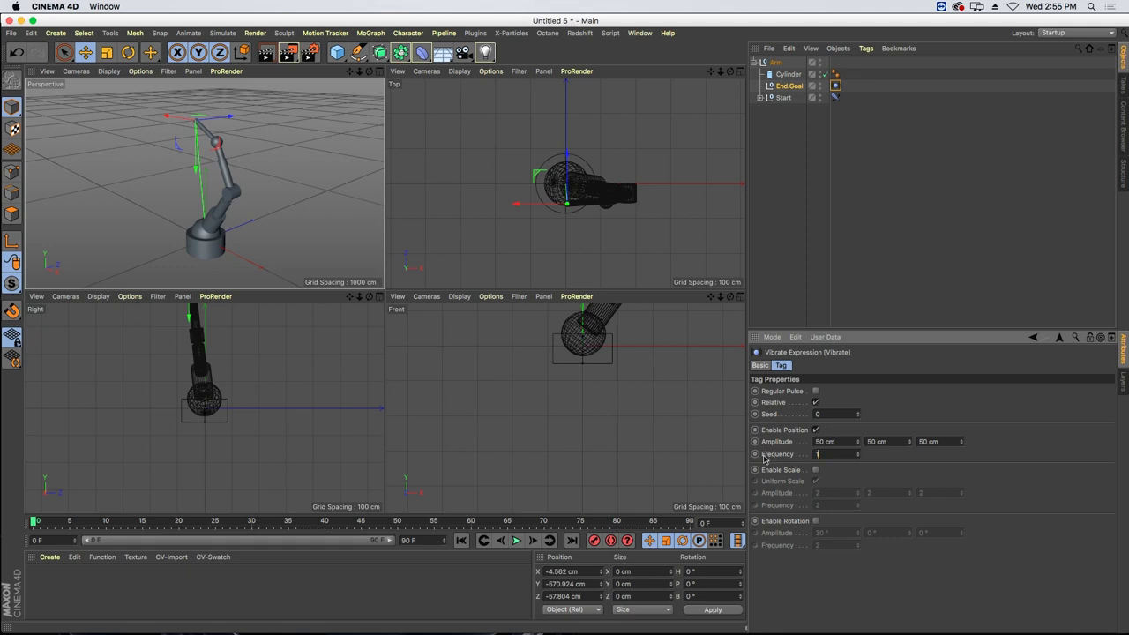
key(Return)
- Set the project's frame rate to 24 FPS
click(408, 540)
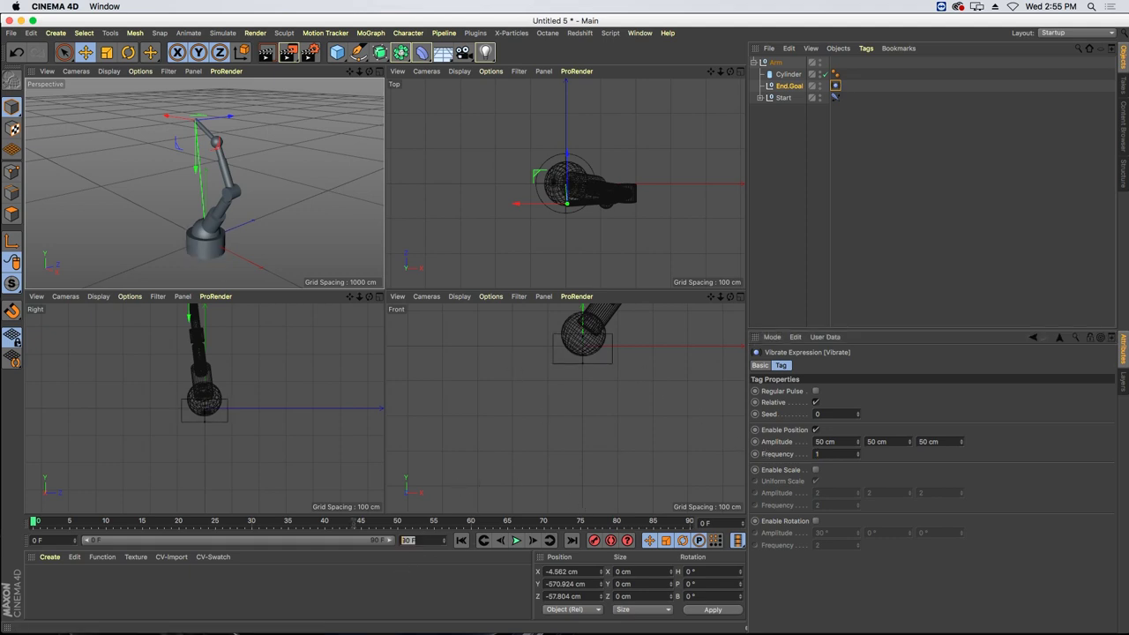
click(915, 356)
key(super+d)
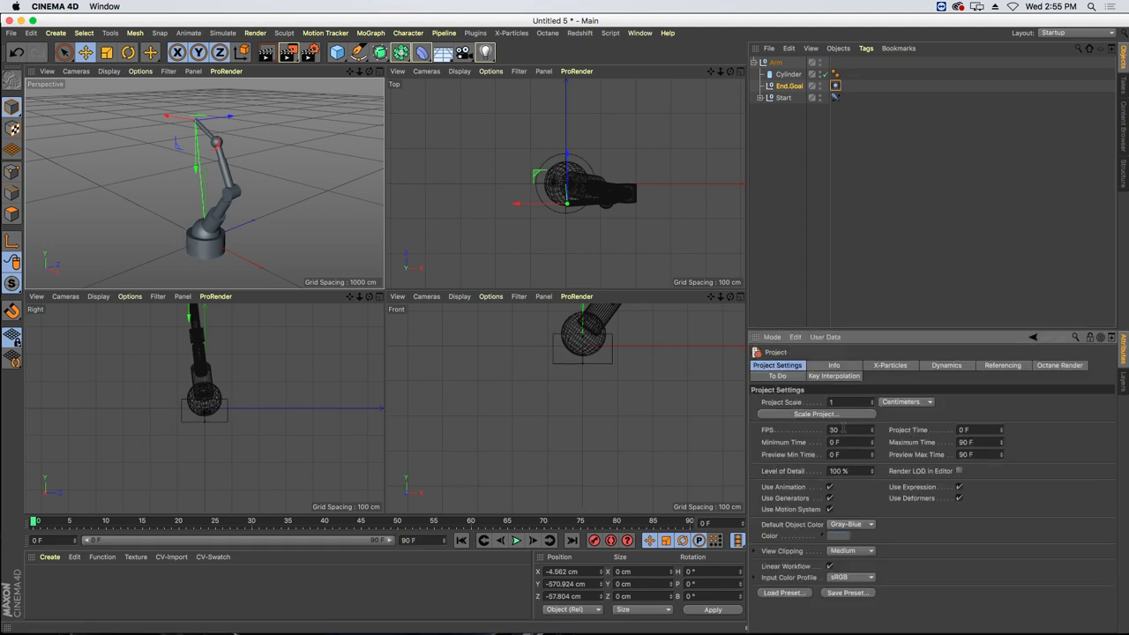
text(24)
key(Return)
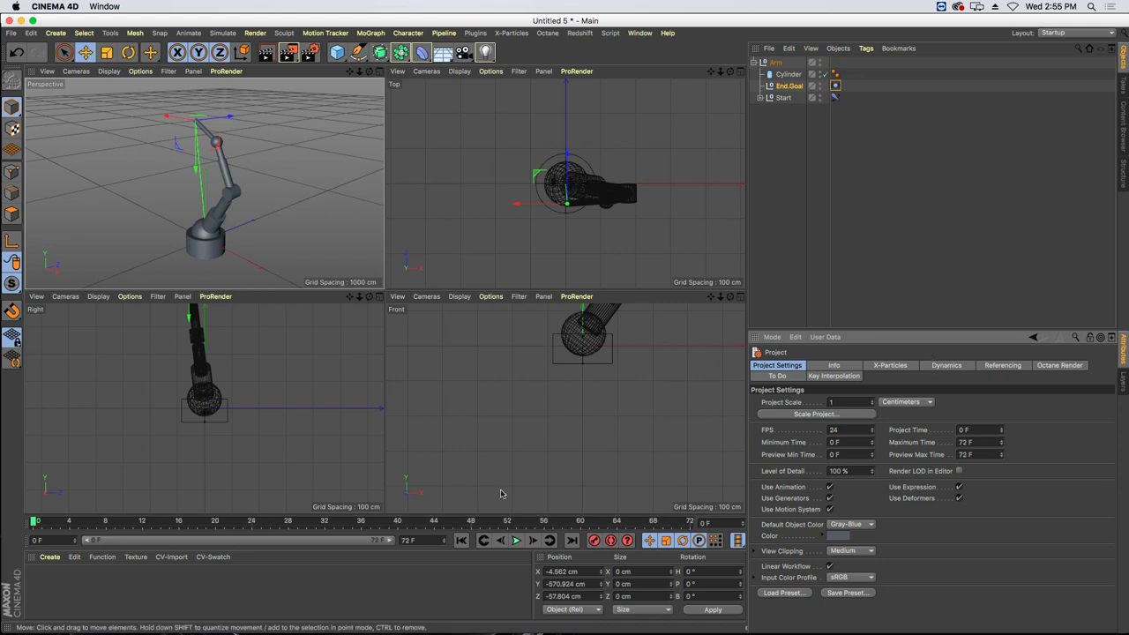
- Set the timeline's end to 240 frames, extend the preview range to its full length, and play the animation
click(422, 541)
text(240)
key(Return)
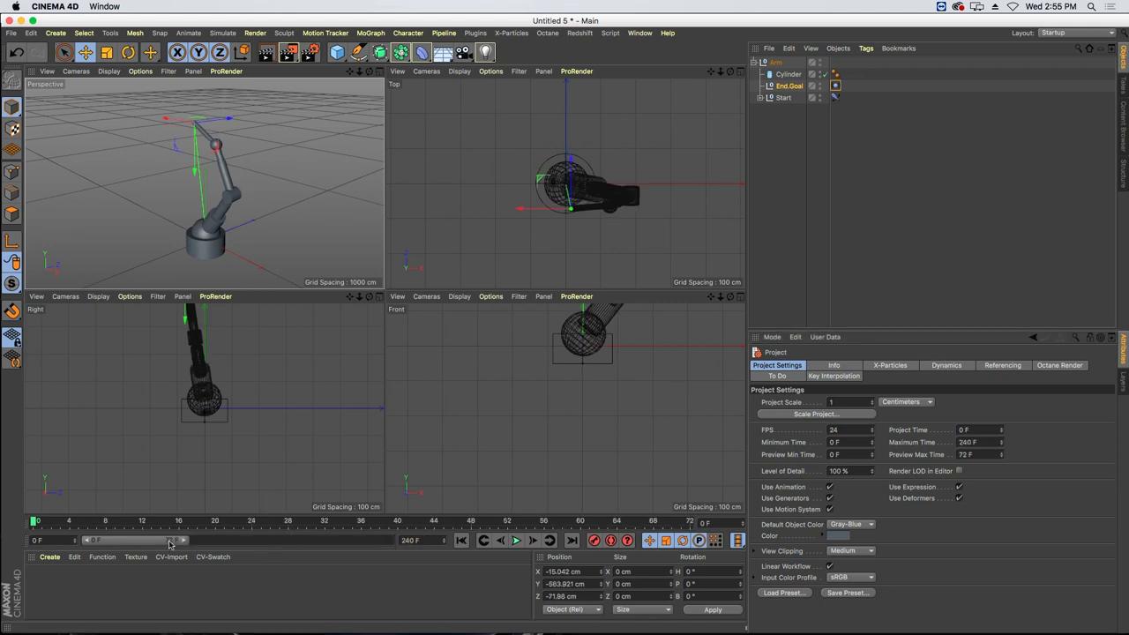
drag(184, 541, 388, 541)
click(516, 540)
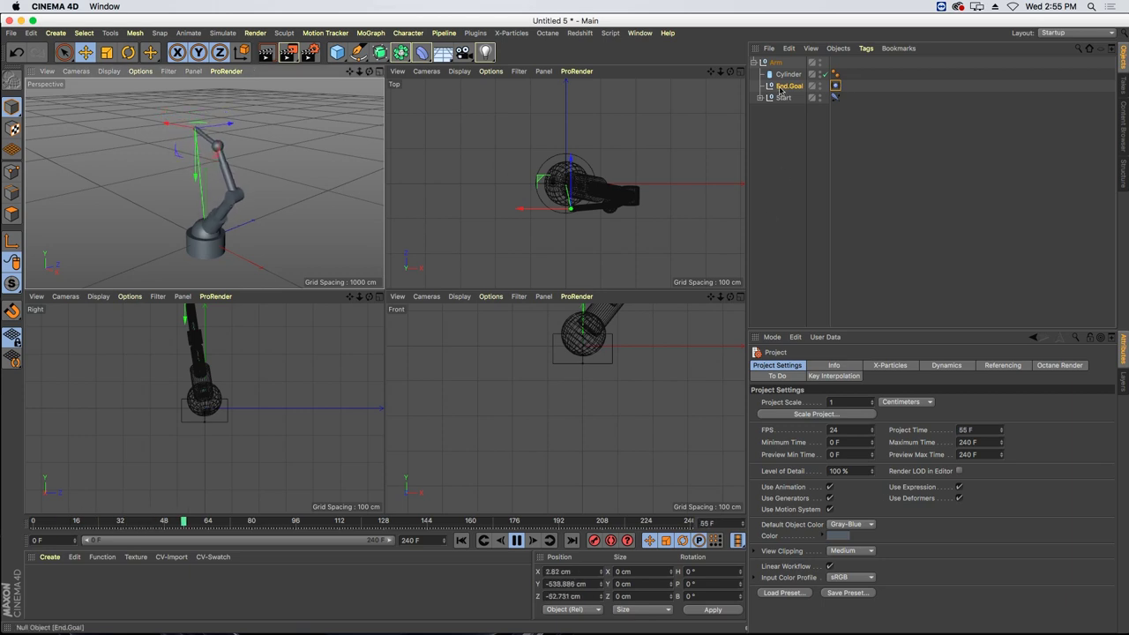
- Set the Vibrate tag's Y position amplitude to 100 cm
click(835, 86)
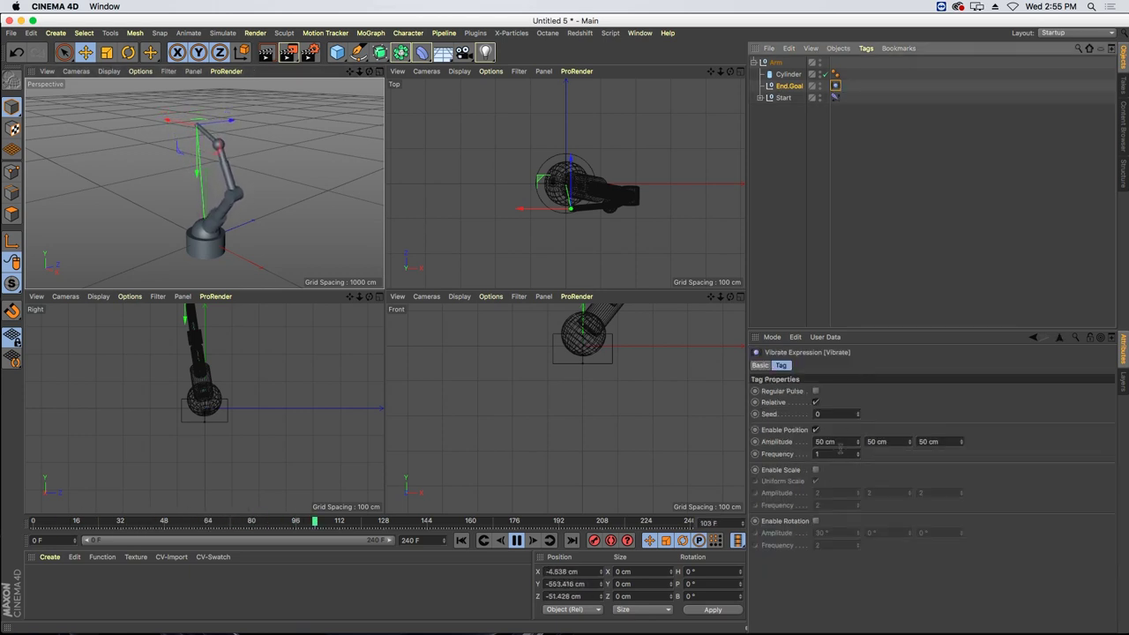
double_click(877, 441)
text(10)
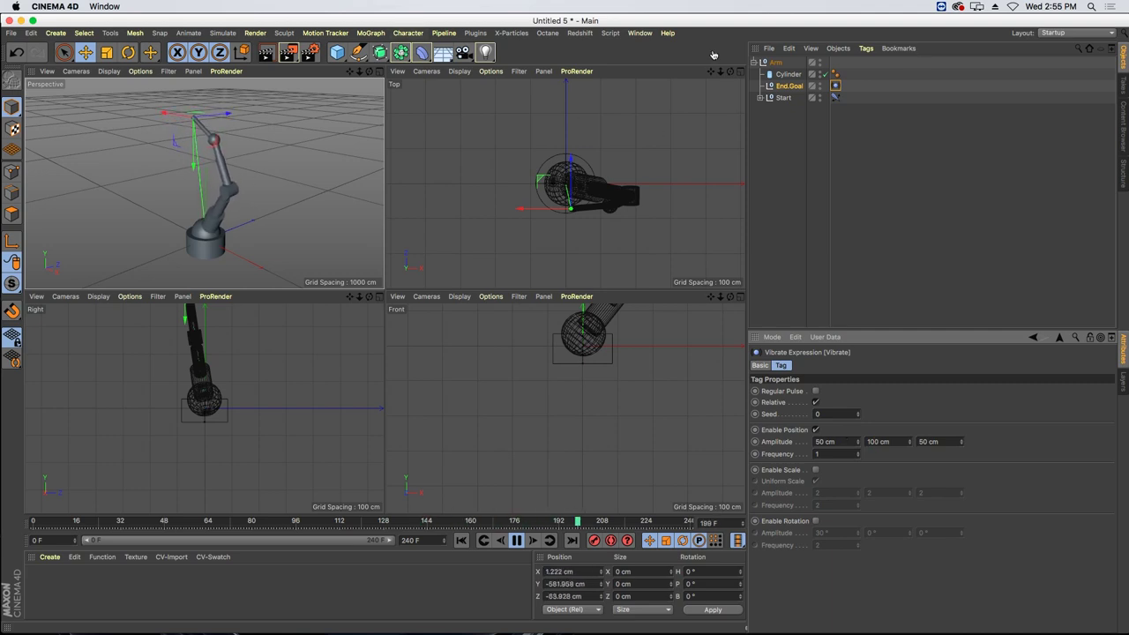
- Place the Arm group inside a new Cloner and set the cloner's mode to Radial
click(776, 64)
click(375, 33)
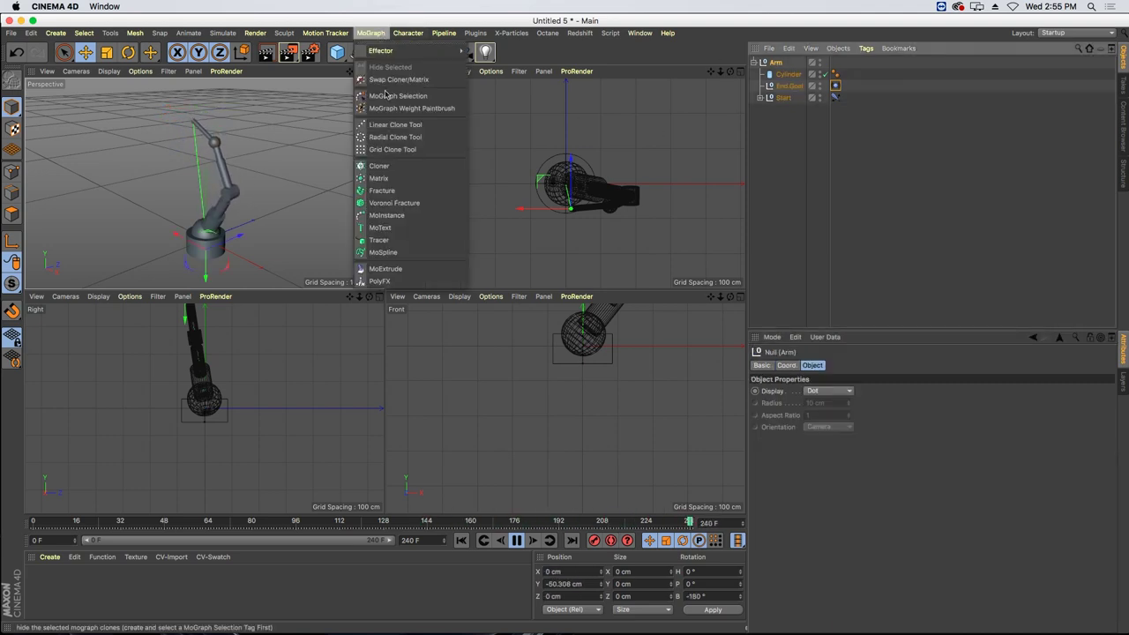
alt+click(401, 164)
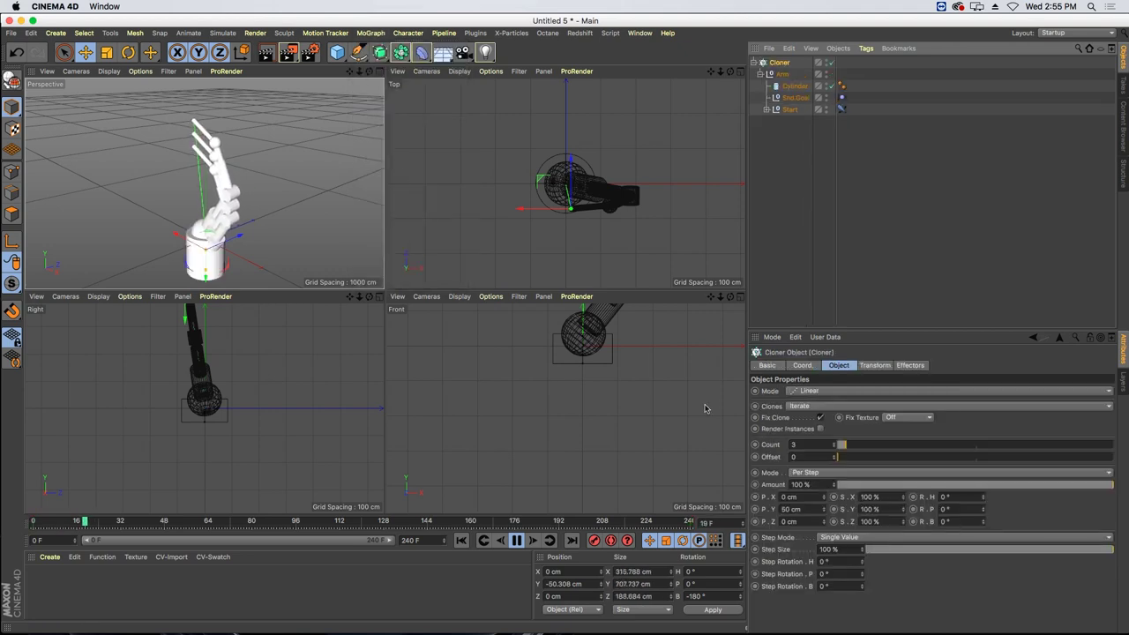
click(808, 392)
click(804, 416)
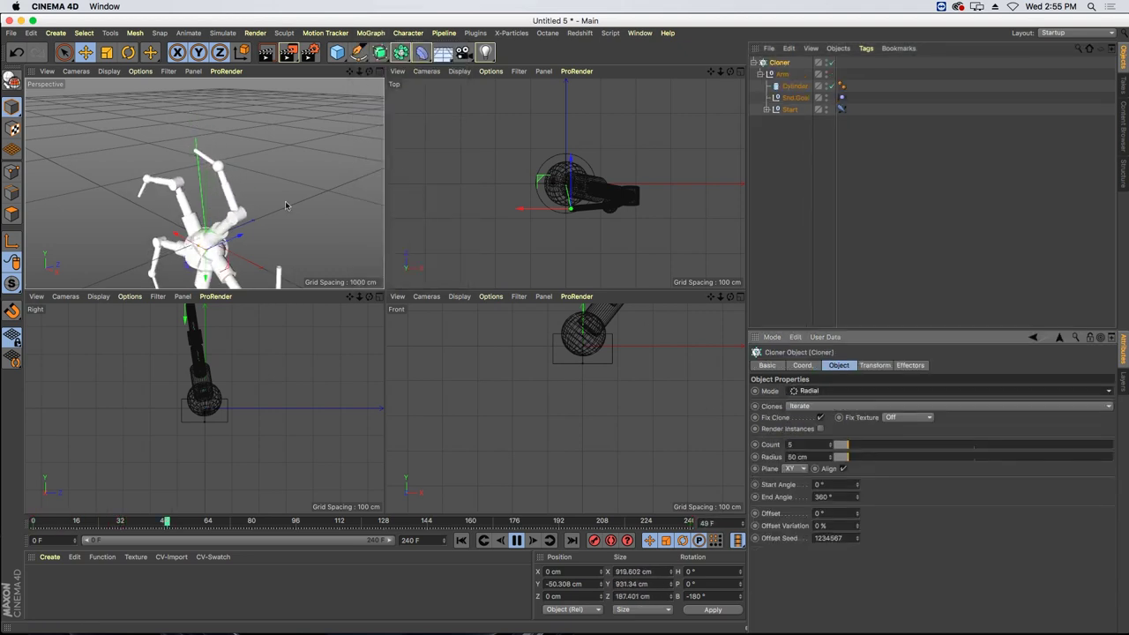
- Set the radial Cloner's plane to XZ and increase its radius to 357 cm
mouse_move(358, 74)
mouse_down()
mouse_move(398, 74)
mouse_move(344, 74)
mouse_up()
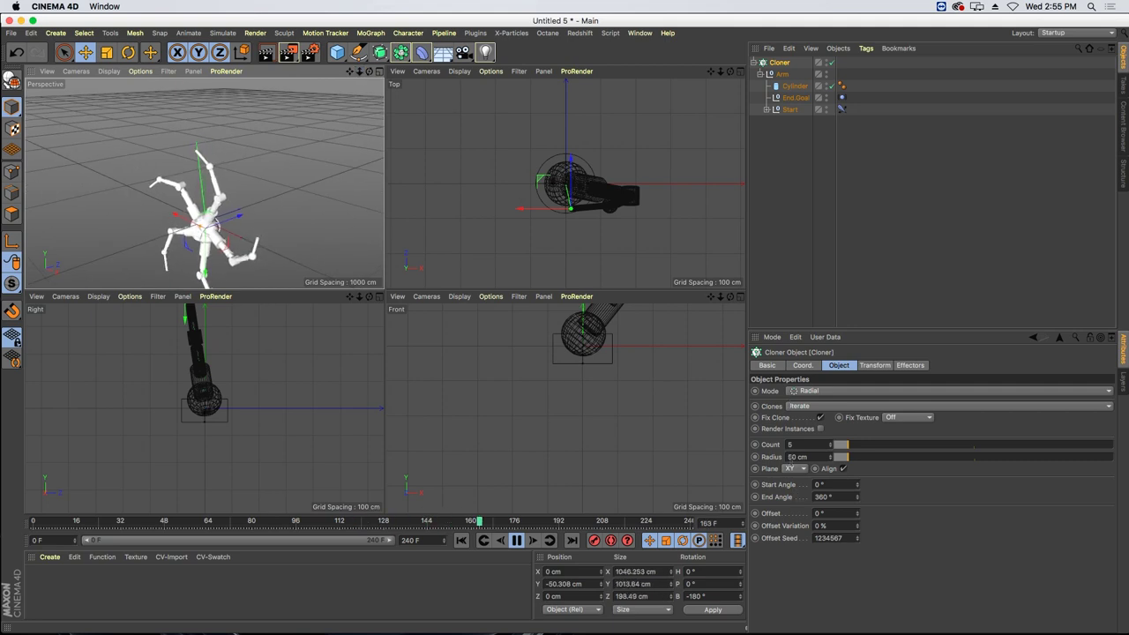
click(791, 468)
click(793, 481)
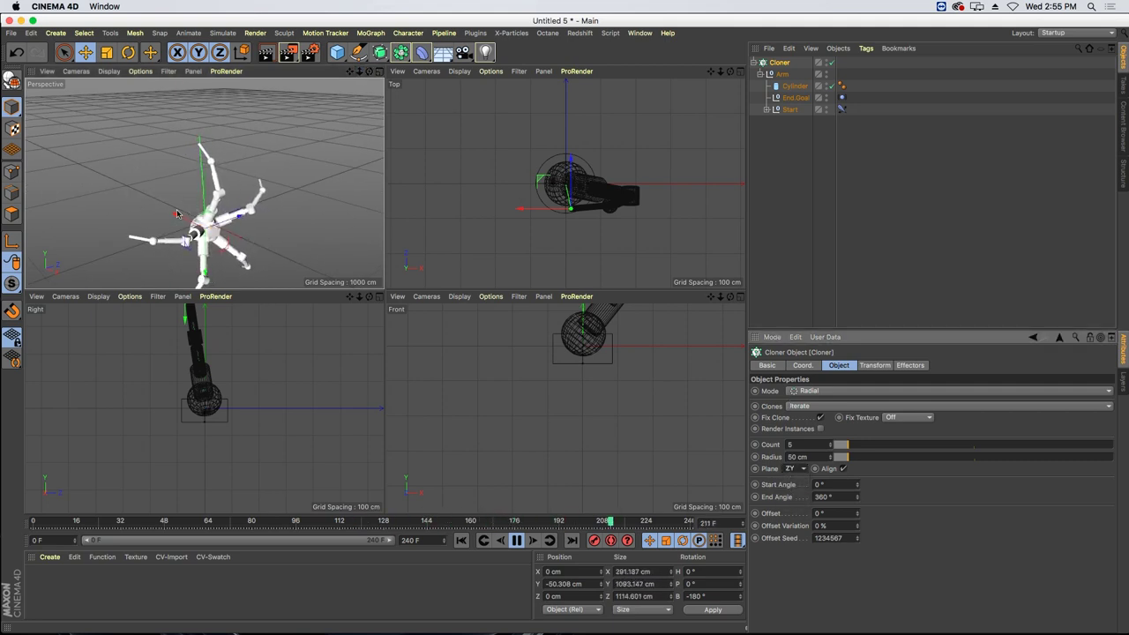
alt+drag(177, 214, 186, 174)
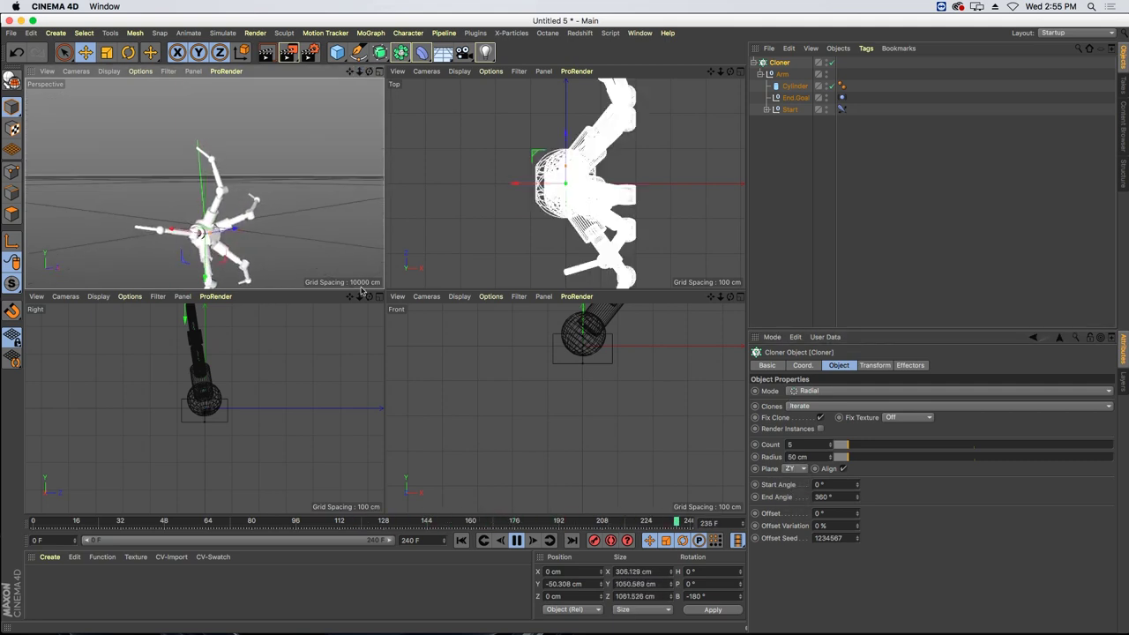
click(790, 471)
click(789, 503)
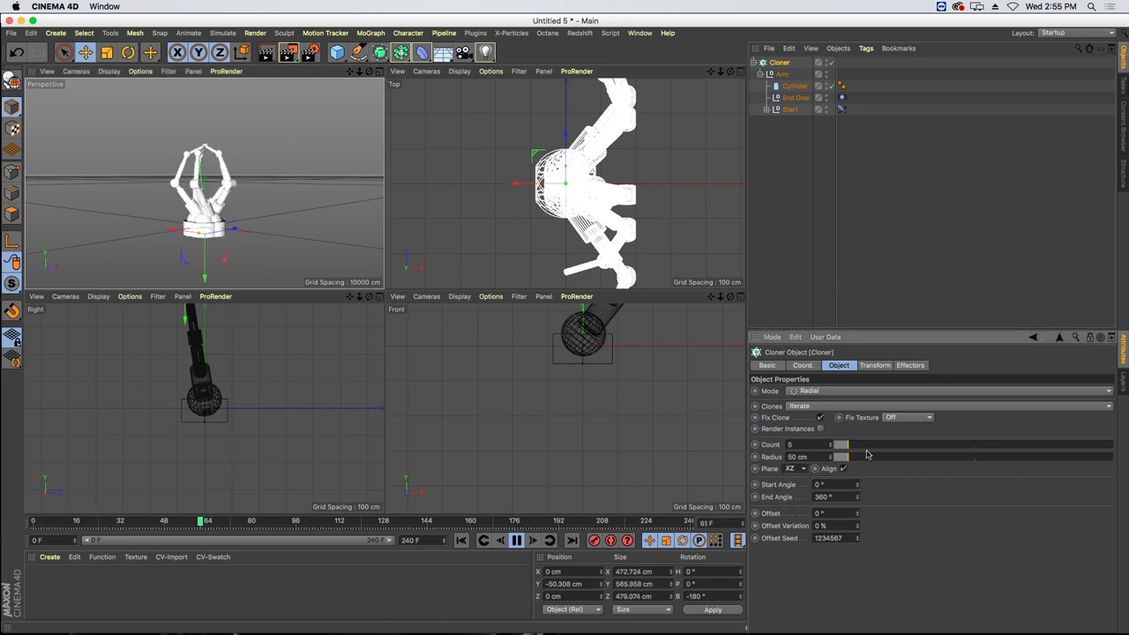
drag(849, 457, 935, 464)
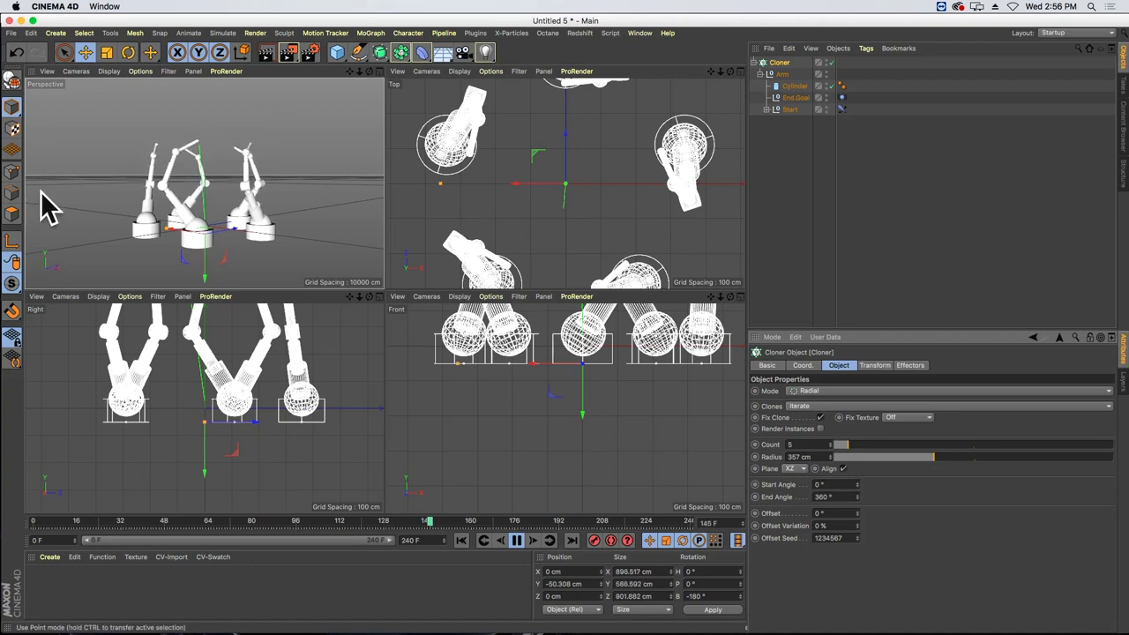
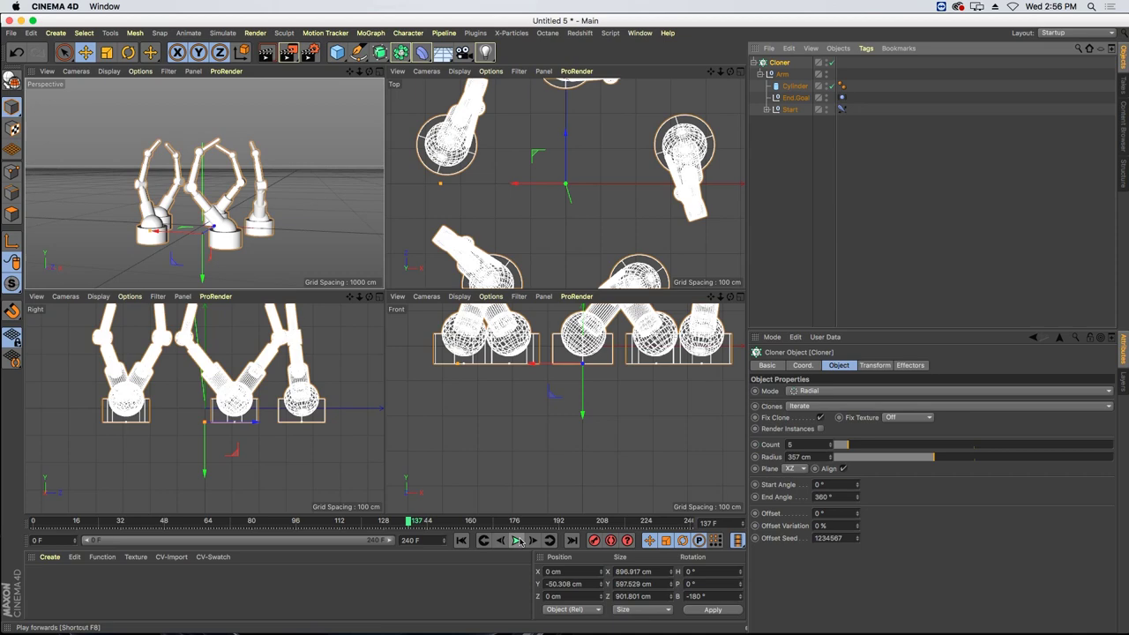
- Copy the arm Cloner into the SciFi_Empty.c4d project and collapse its hierarchy
key(v)
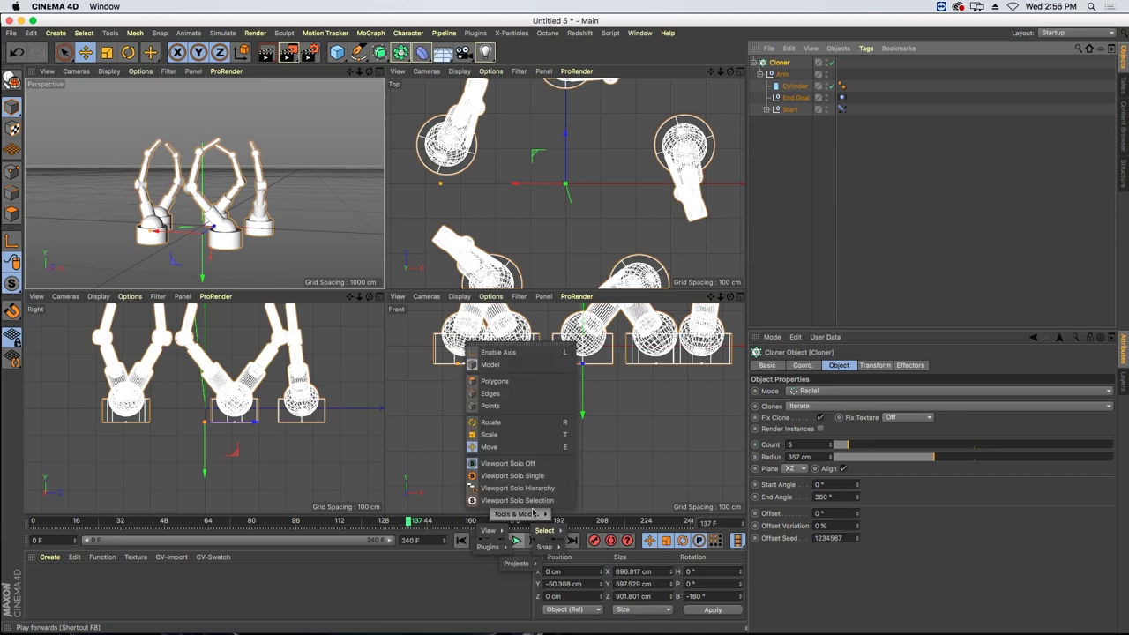
click(519, 549)
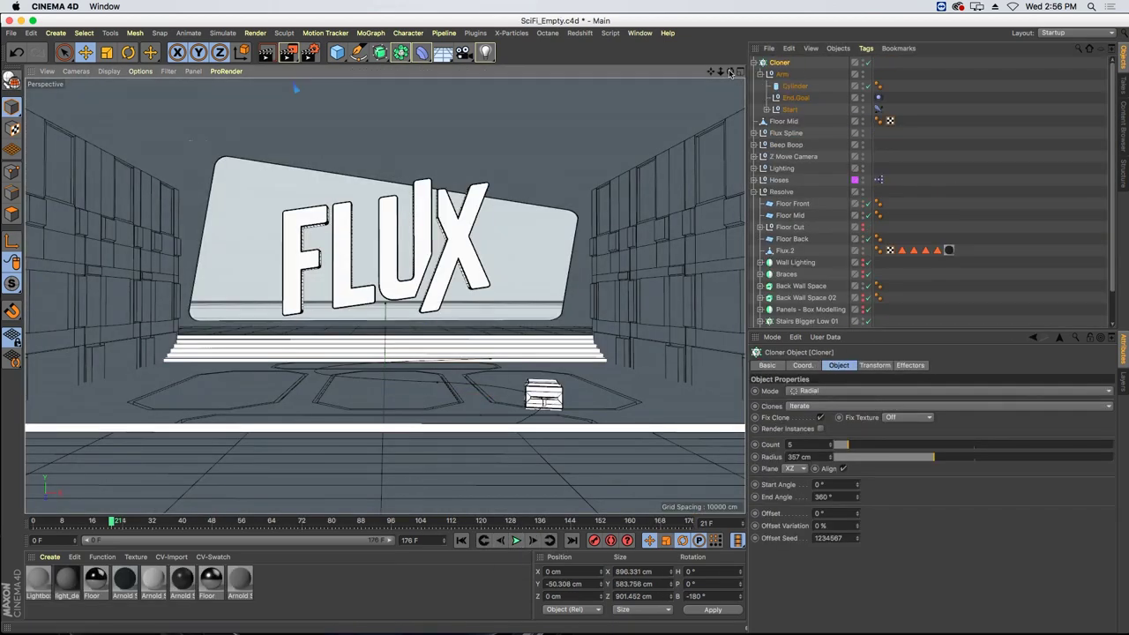
click(754, 62)
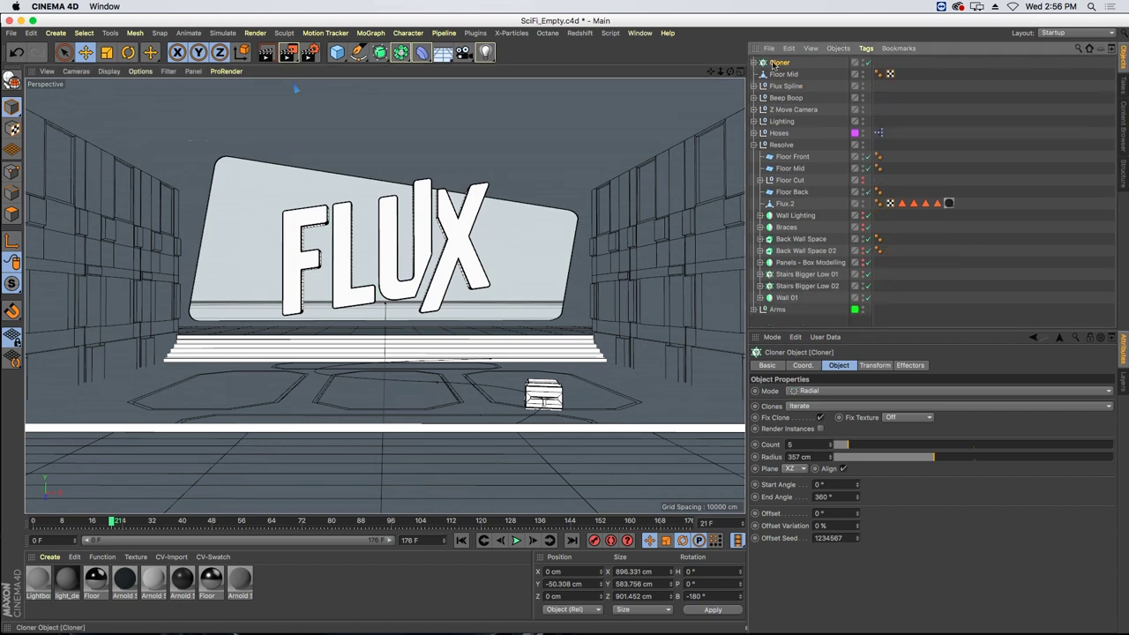
- Match the Cloner's position, scale and rotation to the Floor Mid plane with the Transfer tool
click(110, 33)
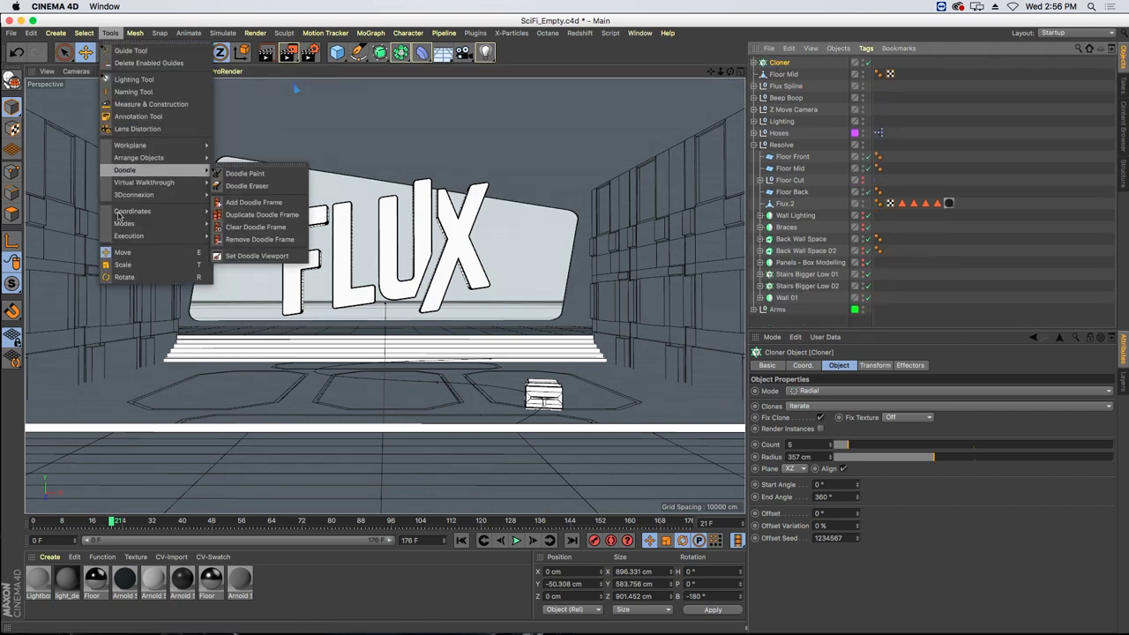
mouse_move(141, 157)
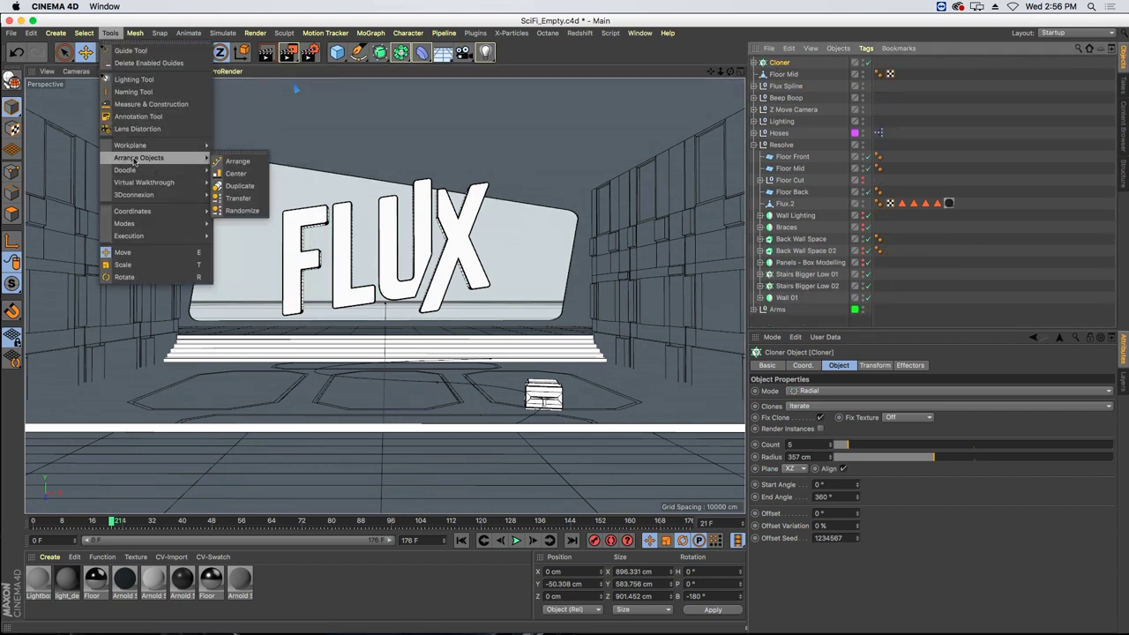
click(231, 197)
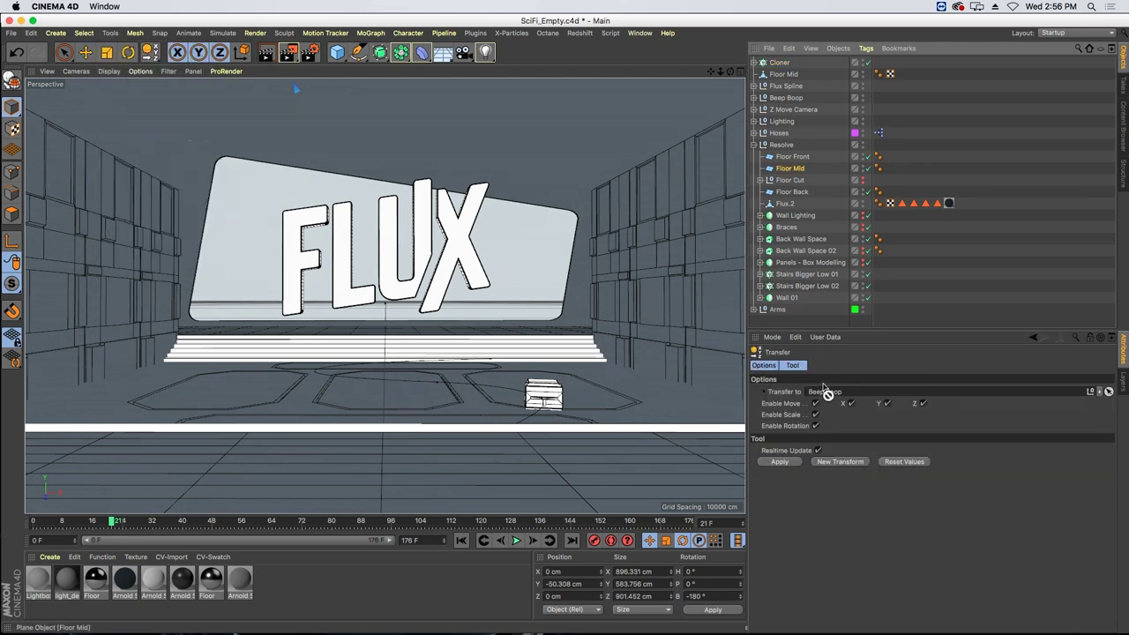
click(774, 464)
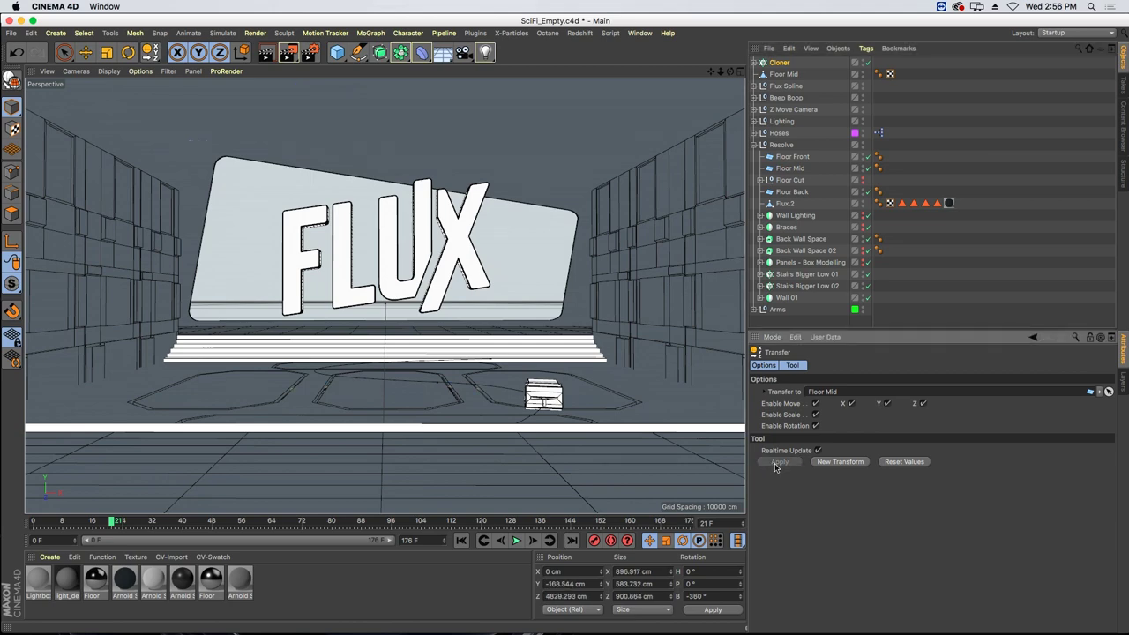
- Rotate the Cloner 180° in bank so the arms stand upright on the floor, and move it along X to about -566 cm
click(86, 54)
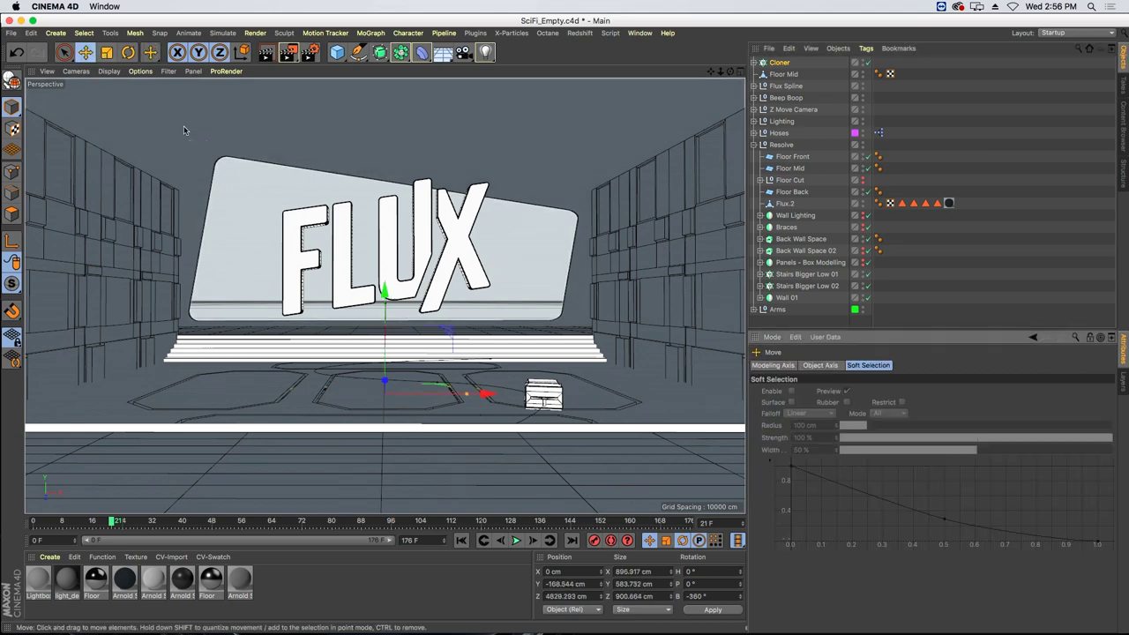
click(128, 52)
drag(420, 344, 335, 481)
click(85, 52)
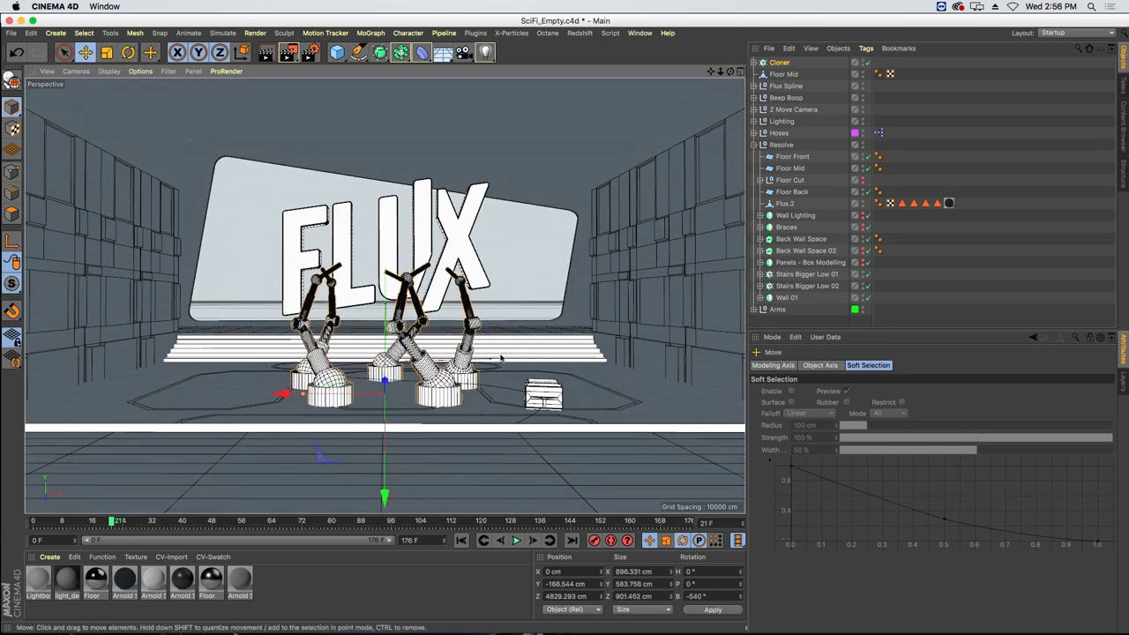
drag(415, 393, 298, 398)
- Play the animation from the first frame to check the arms within the camera move
click(460, 541)
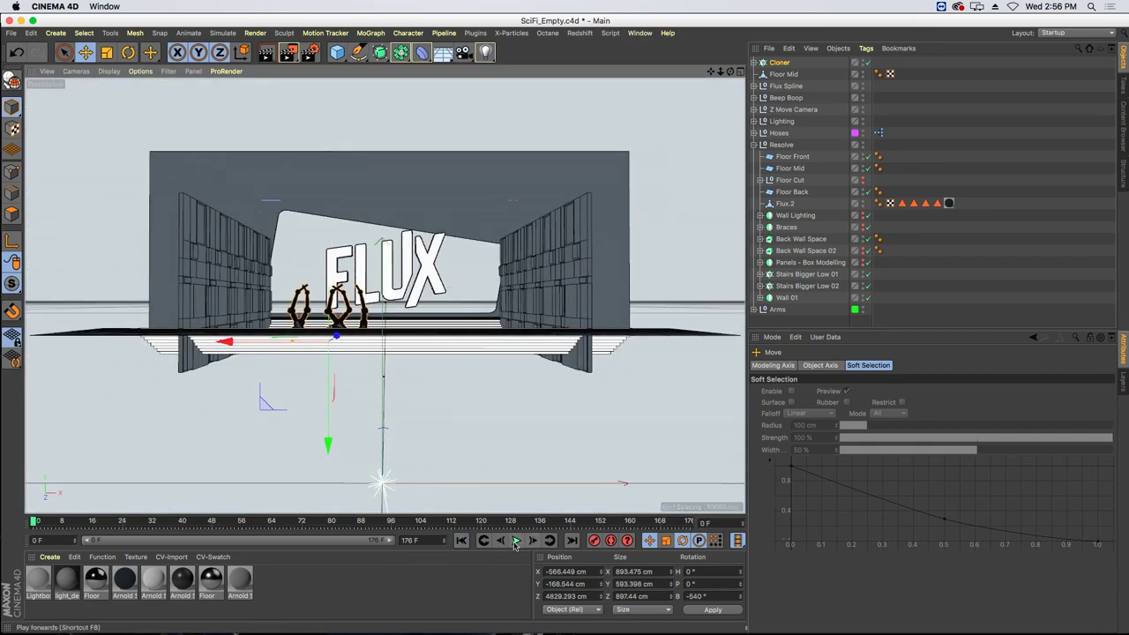
click(515, 540)
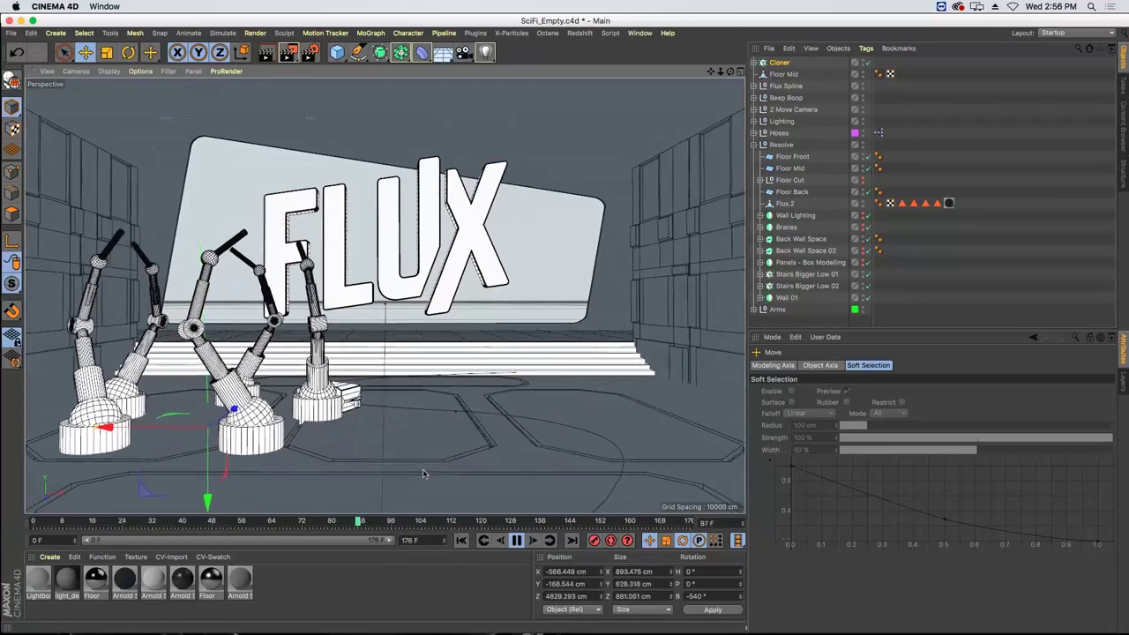
click(516, 541)
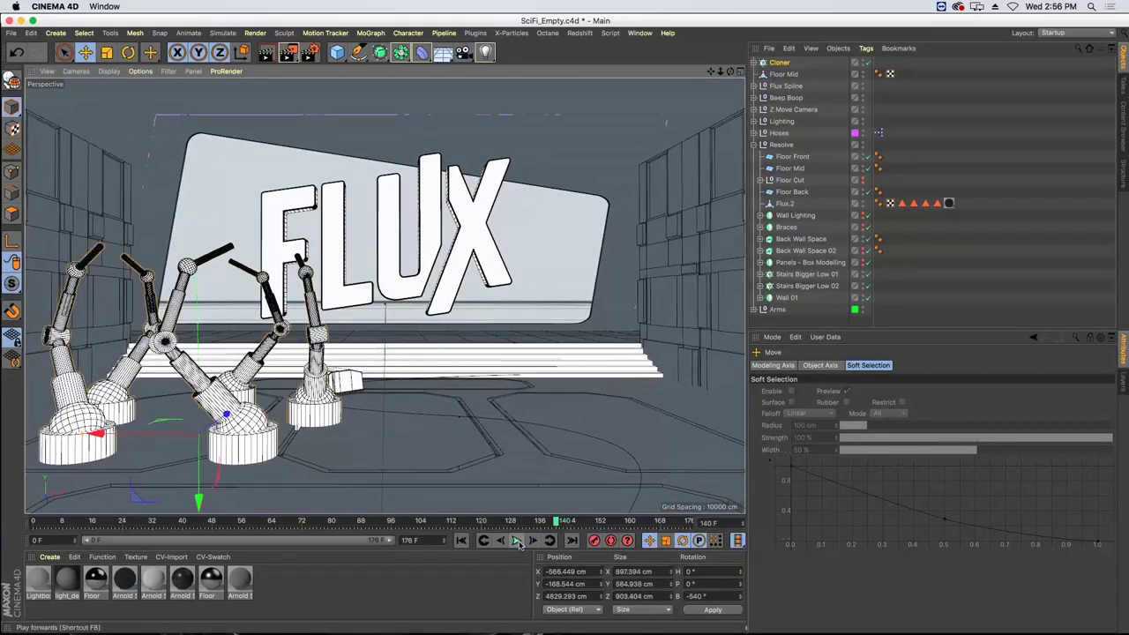
- Switch the viewport from the scene camera to the default camera for an outside view of the set
click(76, 70)
mouse_move(88, 85)
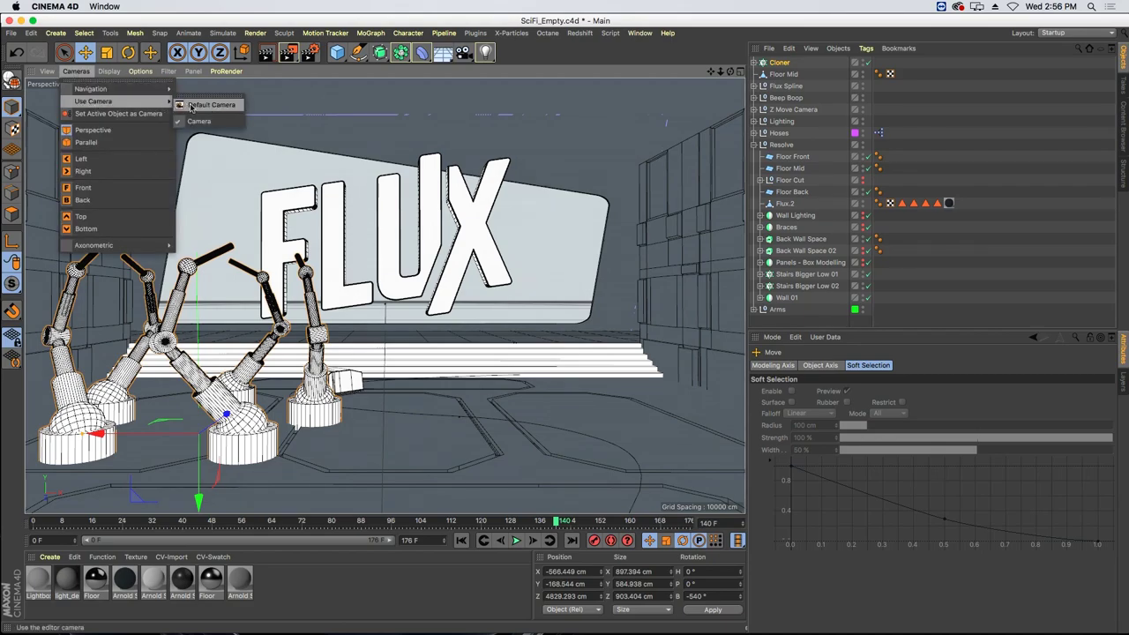
click(193, 108)
alt+drag(293, 183, 463, 216)
- Copy the Flux Spline group and the Flux.2 object into a new project and frame them in the viewport
click(457, 223)
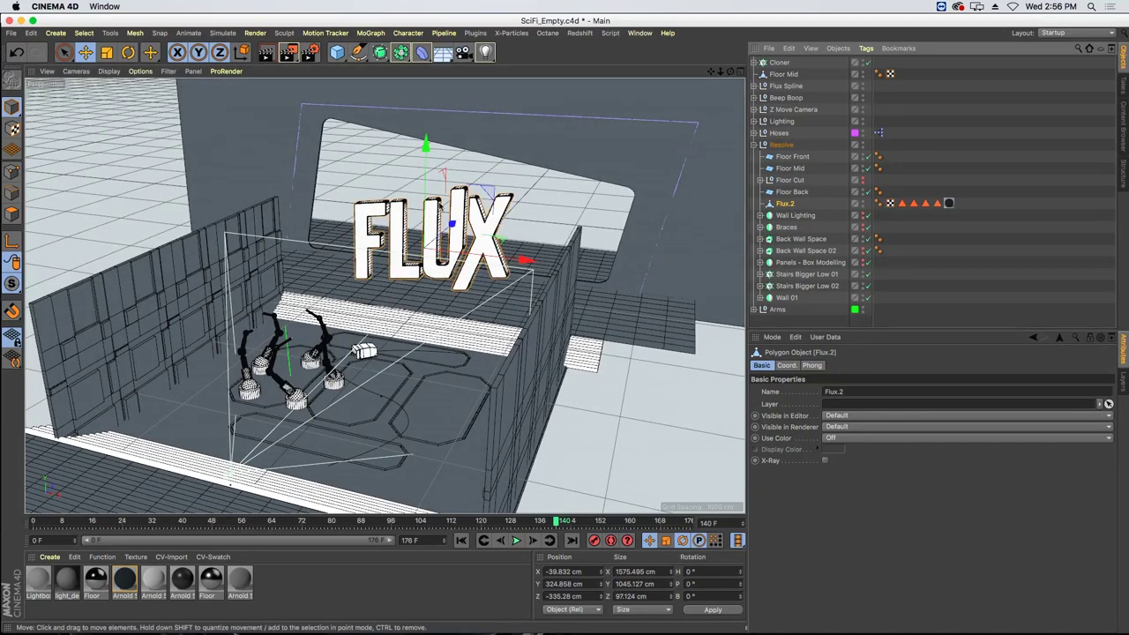
click(787, 86)
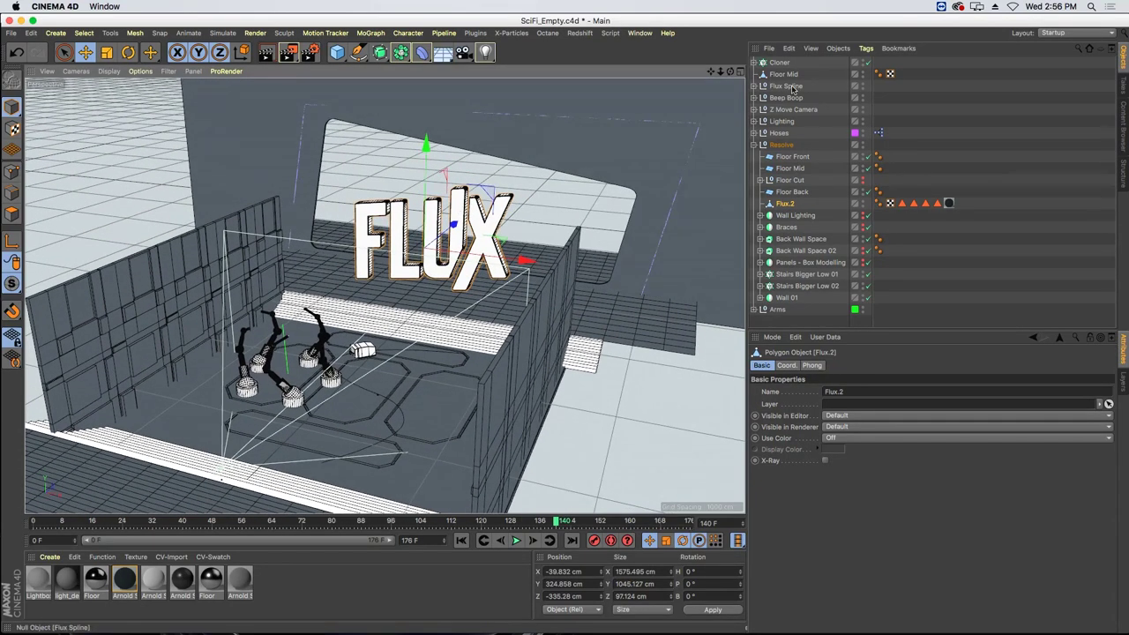
shift+click(788, 205)
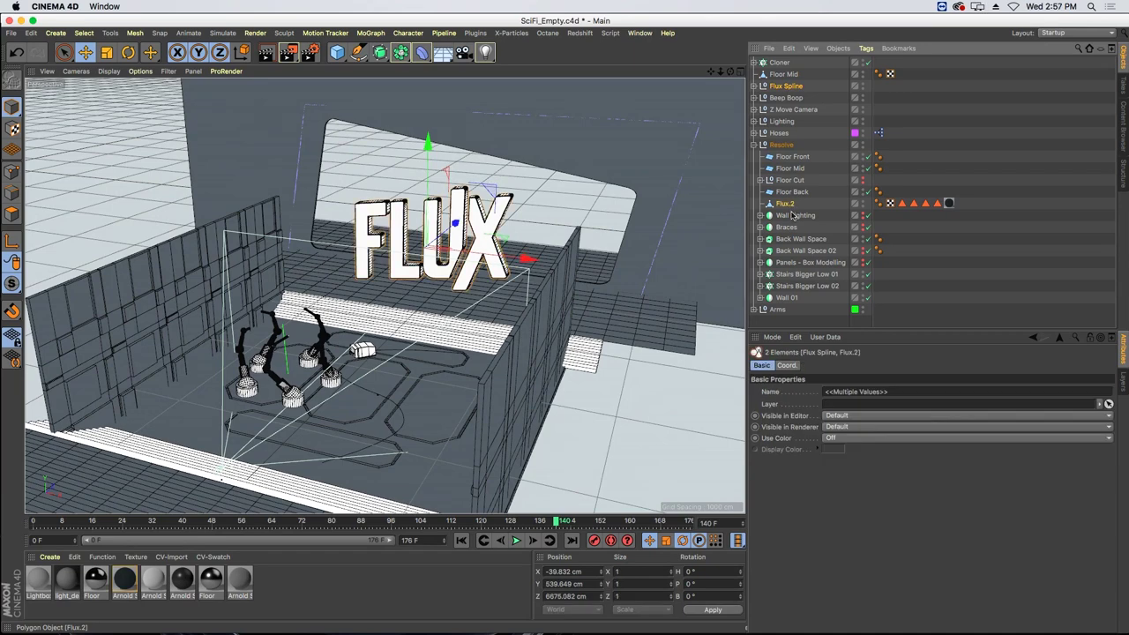
key(super+n)
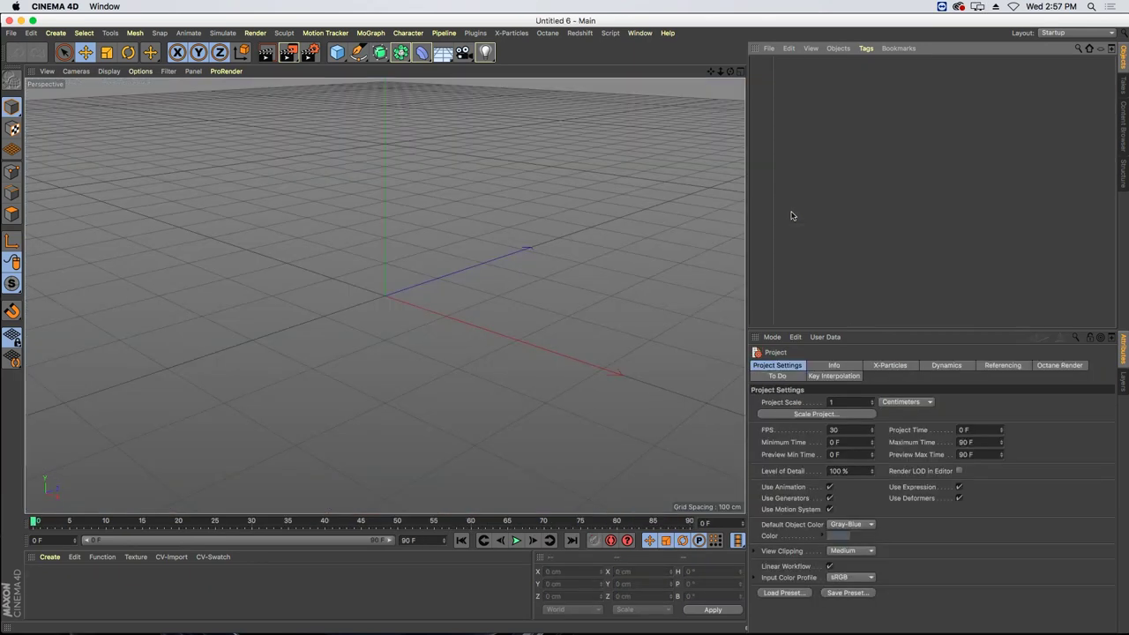
key(super+v)
key(o)
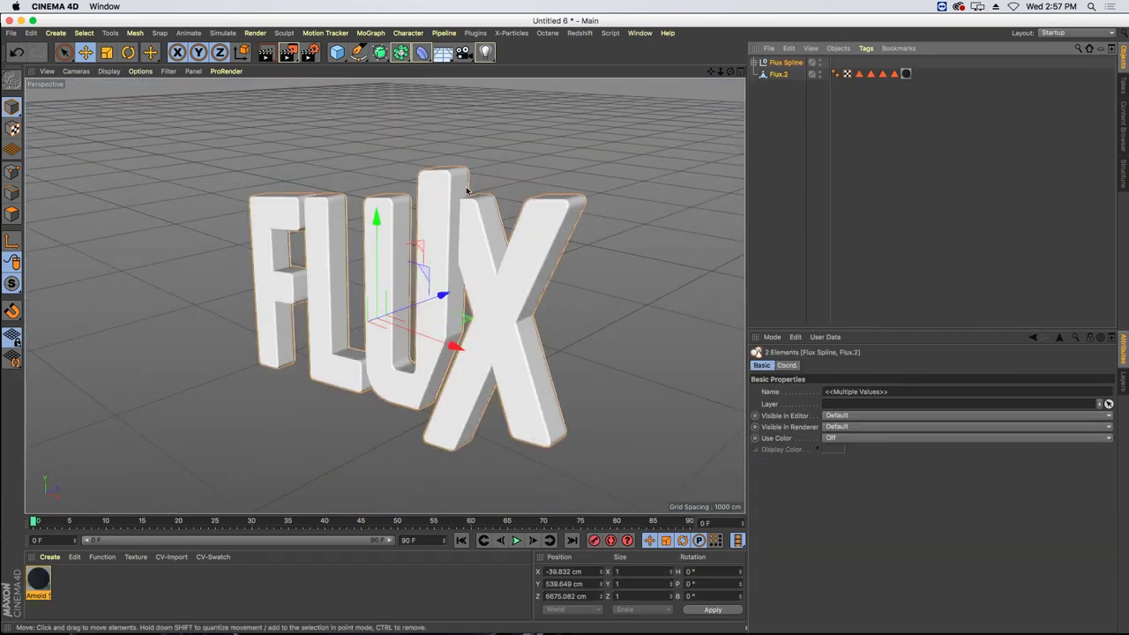
- Examine the Flux.2 text mesh and the individual letter paths inside the Flux Spline group
alt+drag(468, 189, 441, 225)
click(492, 257)
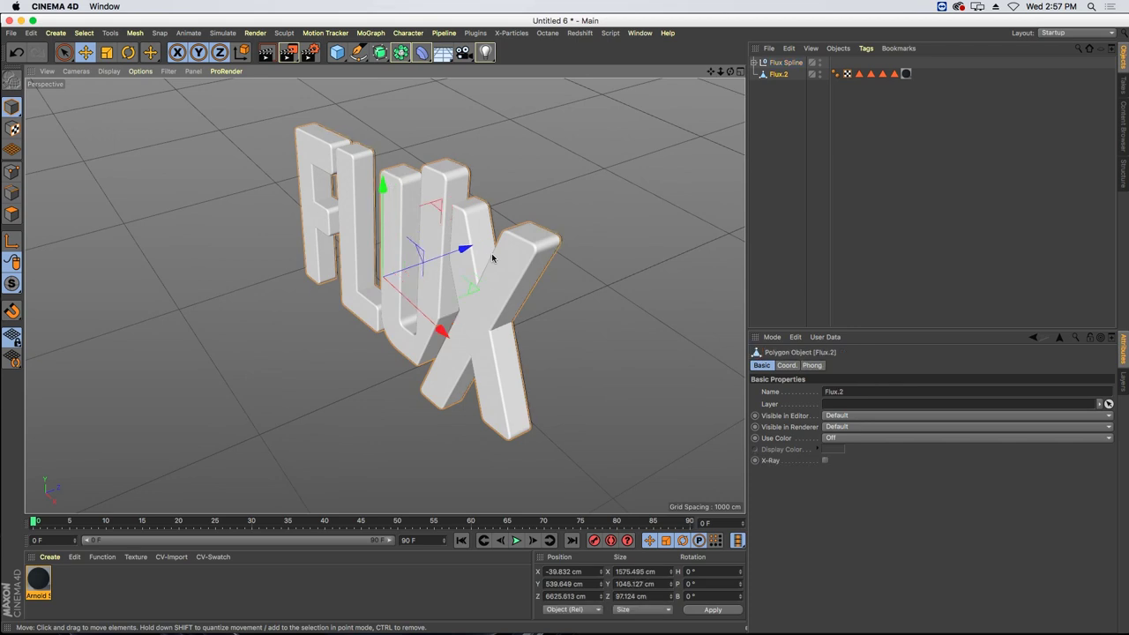
click(788, 64)
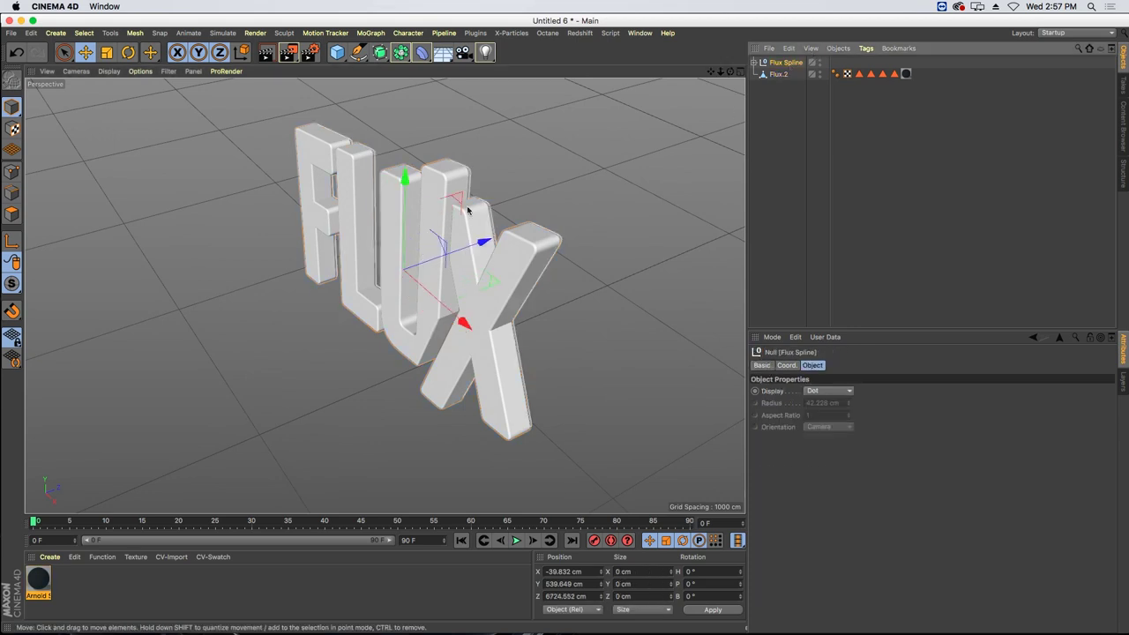
click(820, 74)
click(820, 74)
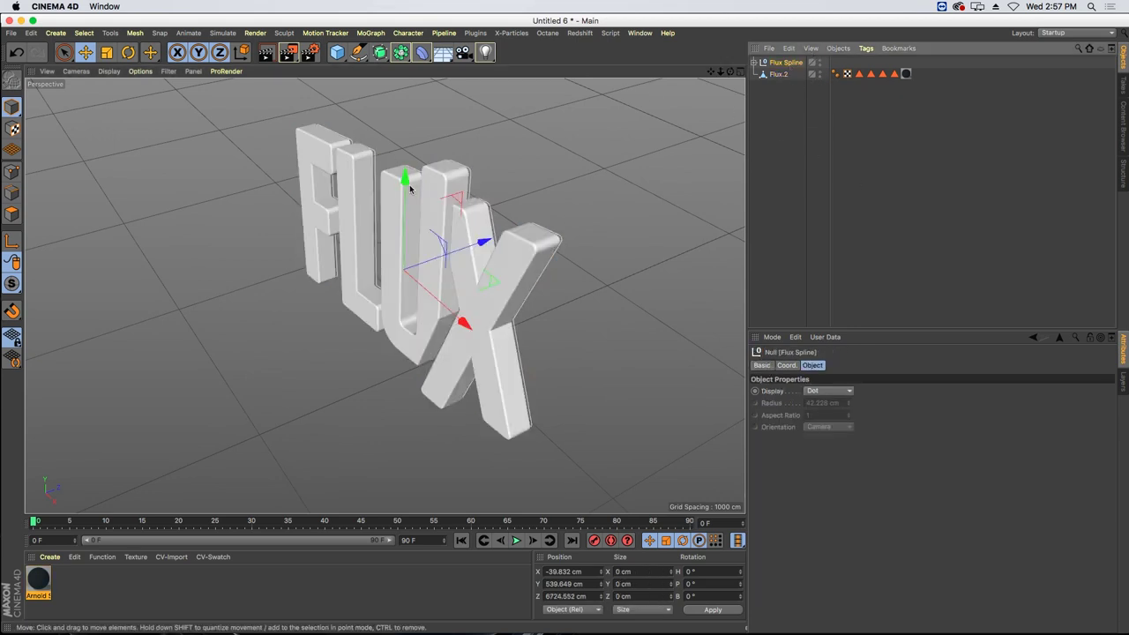
drag(722, 72, 619, 125)
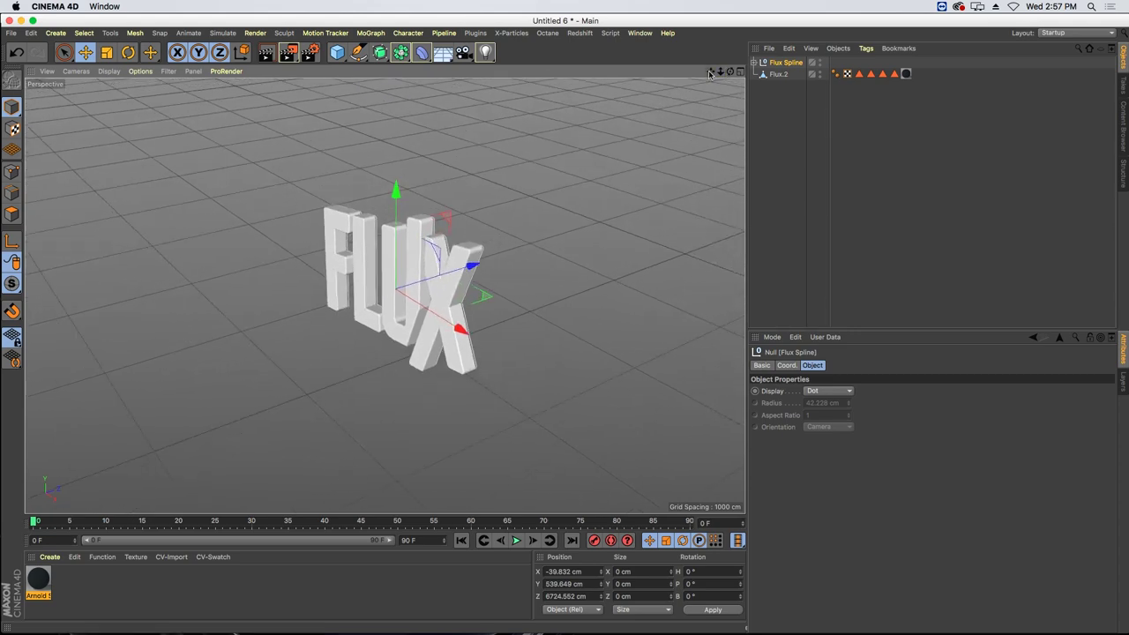
mouse_move(309, 300)
alt+mouse_down()
mouse_move(298, 272)
mouse_move(302, 314)
mouse_move(328, 300)
alt+mouse_up()
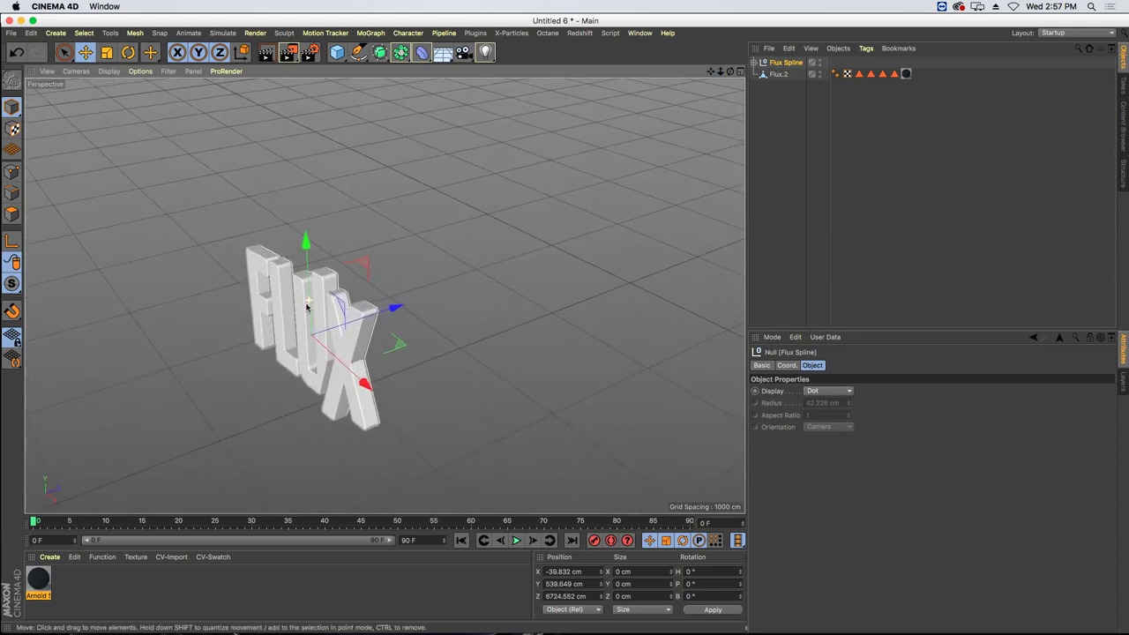
click(754, 63)
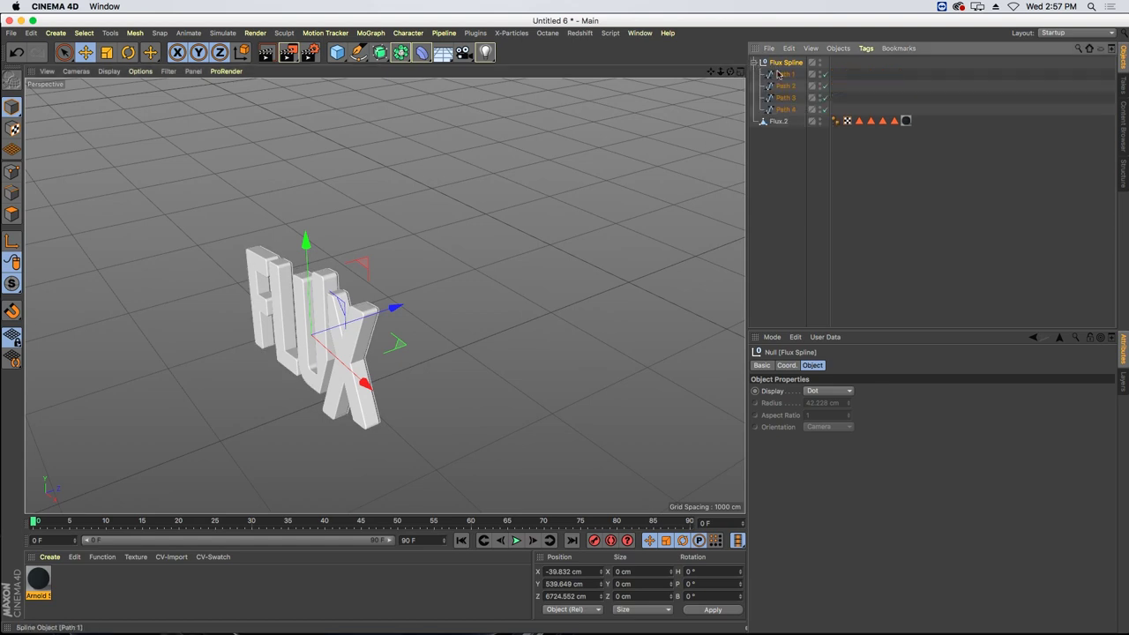
click(783, 76)
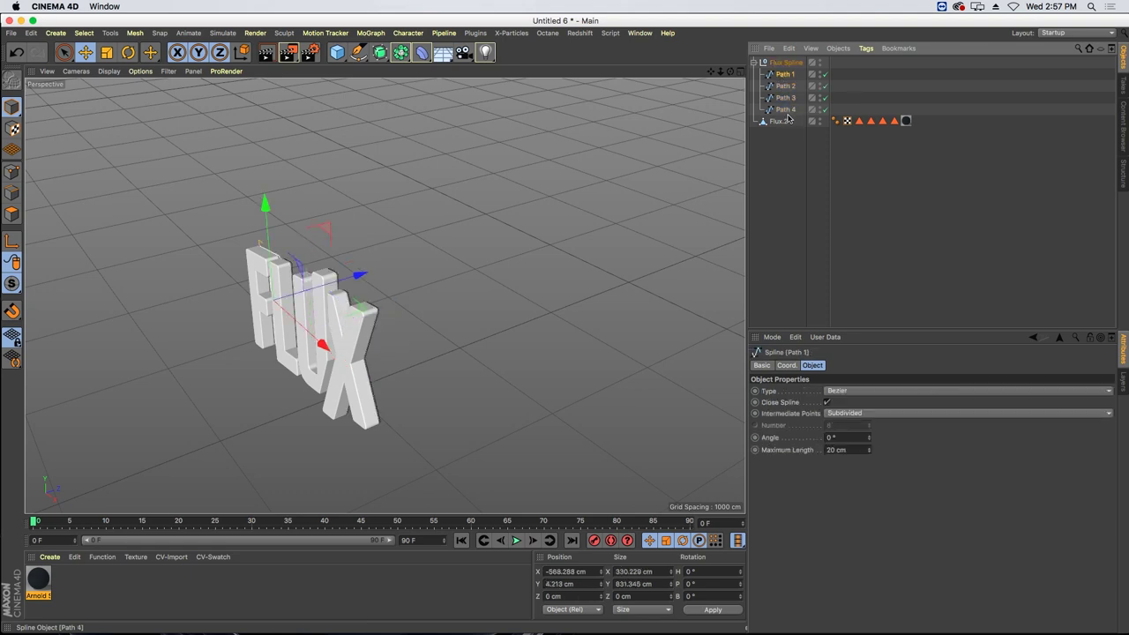
- Place the Flux Spline group inside a new Extrude generator and enable its Hierarchical option
click(770, 62)
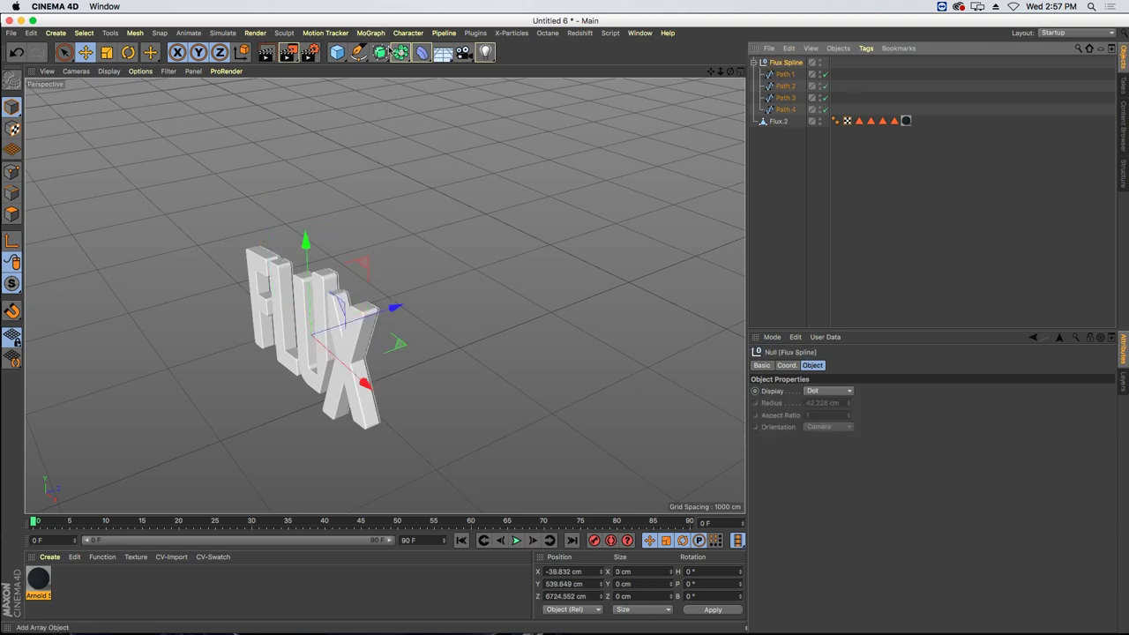
click(381, 53)
alt+click(507, 69)
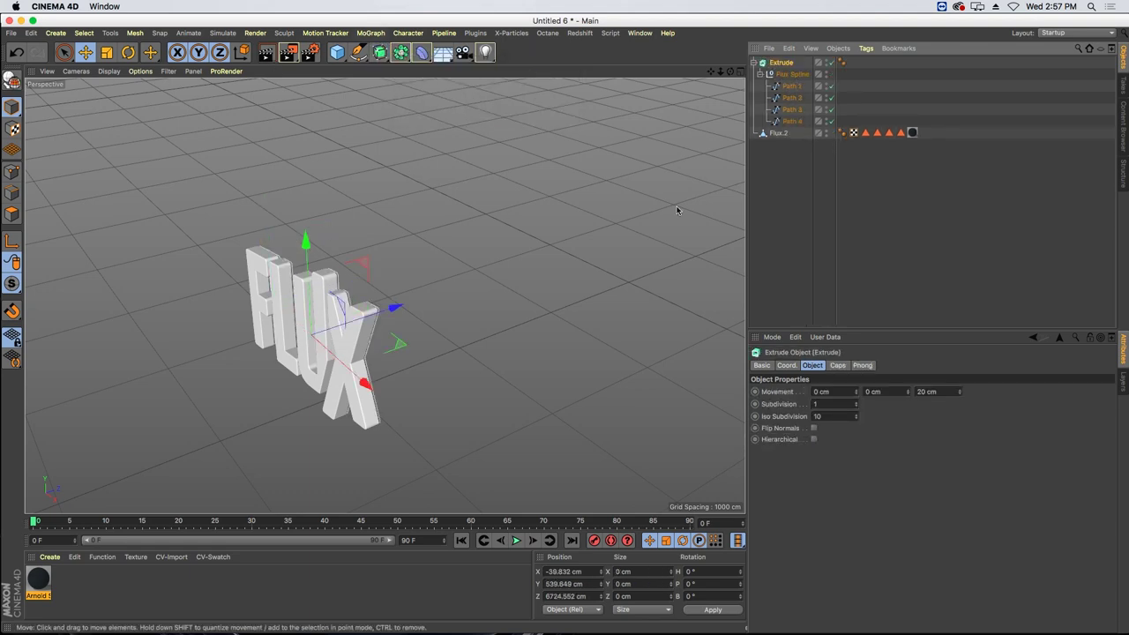
alt+drag(355, 306, 419, 325)
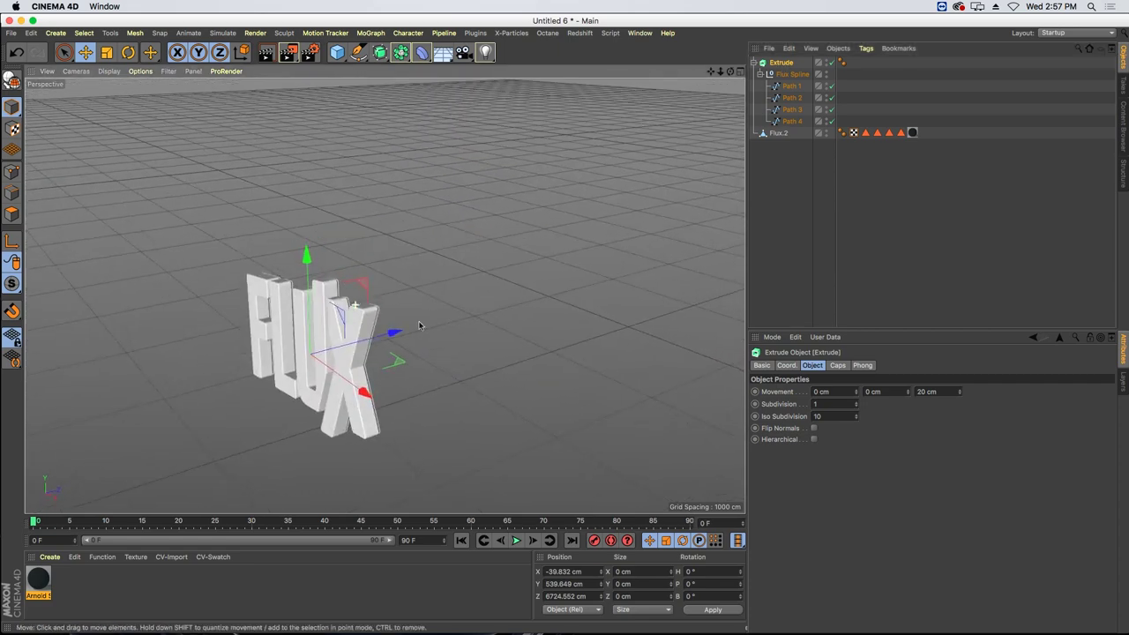
click(813, 440)
alt+drag(507, 327, 454, 334)
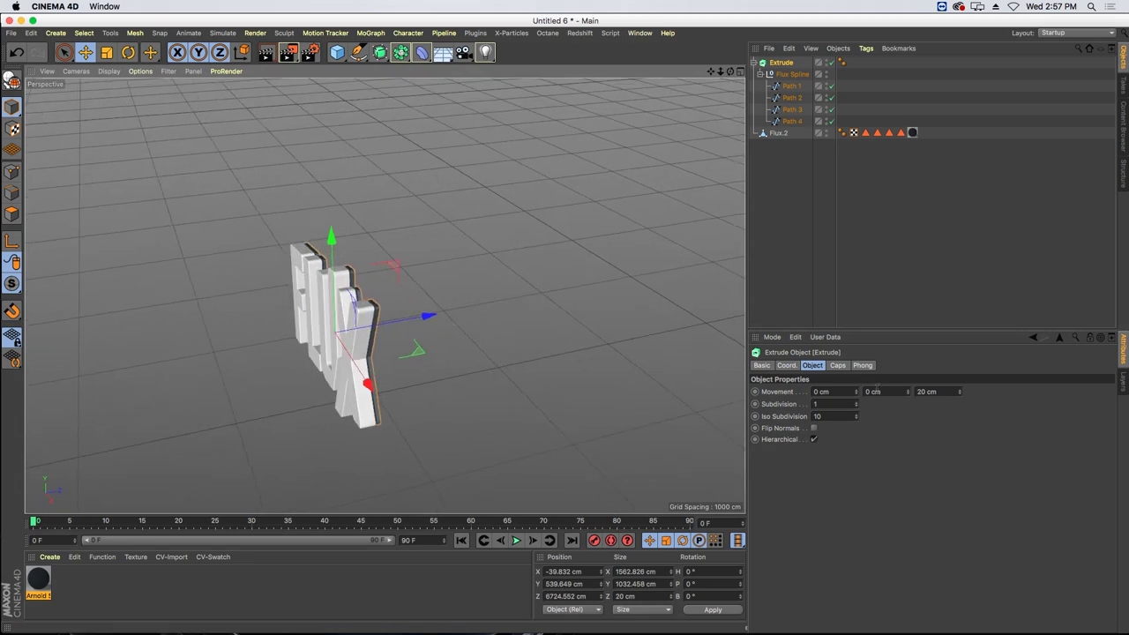
- Set the Extrude's Z movement to 1338 cm and display the shaded letters with wireframe lines
drag(960, 392, 1016, 372)
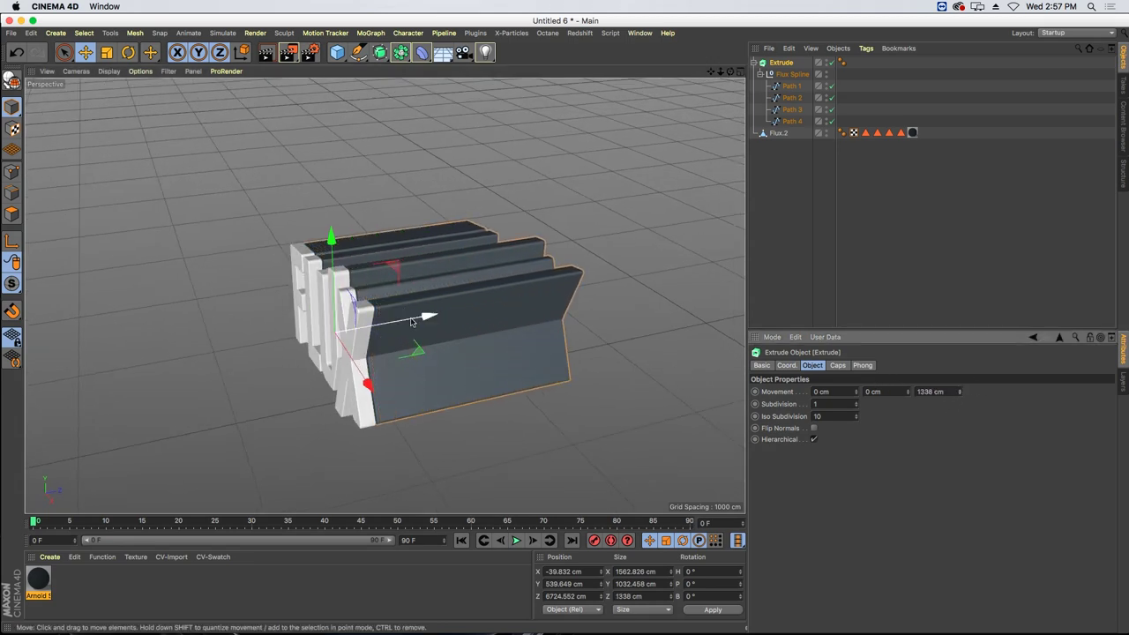
click(109, 70)
click(111, 99)
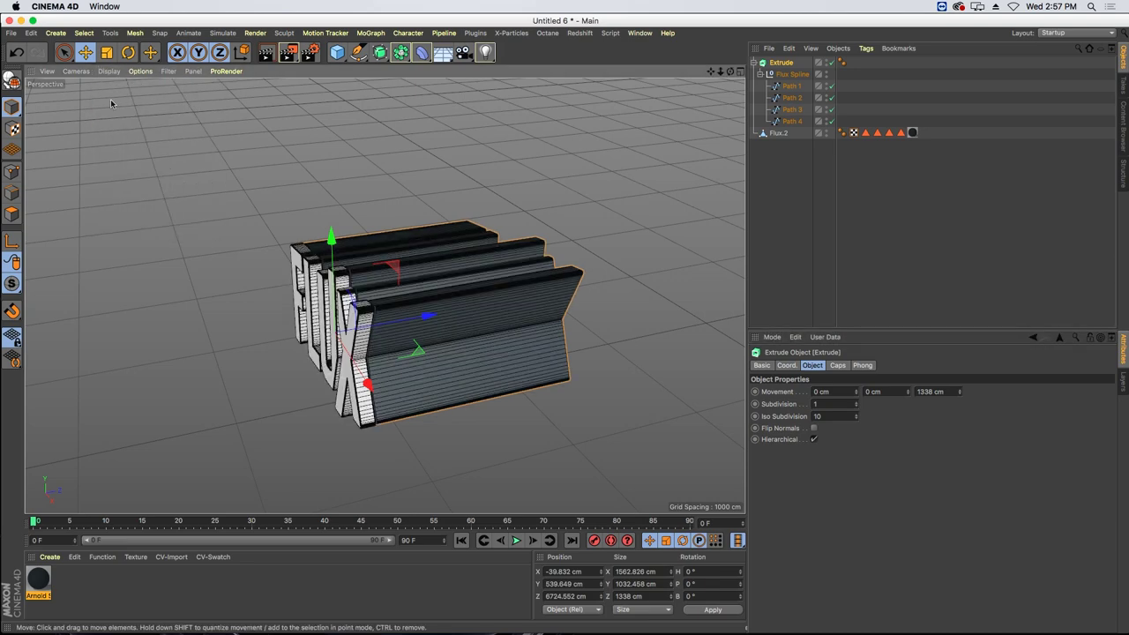
mouse_move(273, 307)
alt+mouse_down()
mouse_move(370, 296)
mouse_move(361, 304)
alt+mouse_up()
alt+right_drag(136, 376, 202, 379)
alt+drag(202, 378, 366, 320)
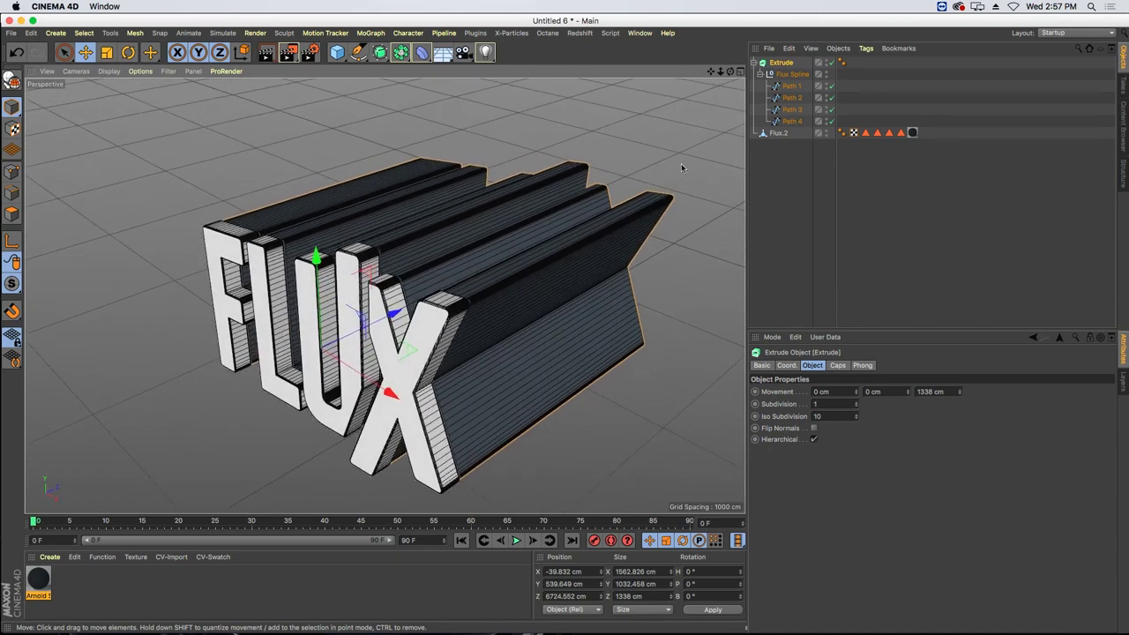
drag(720, 73, 679, 75)
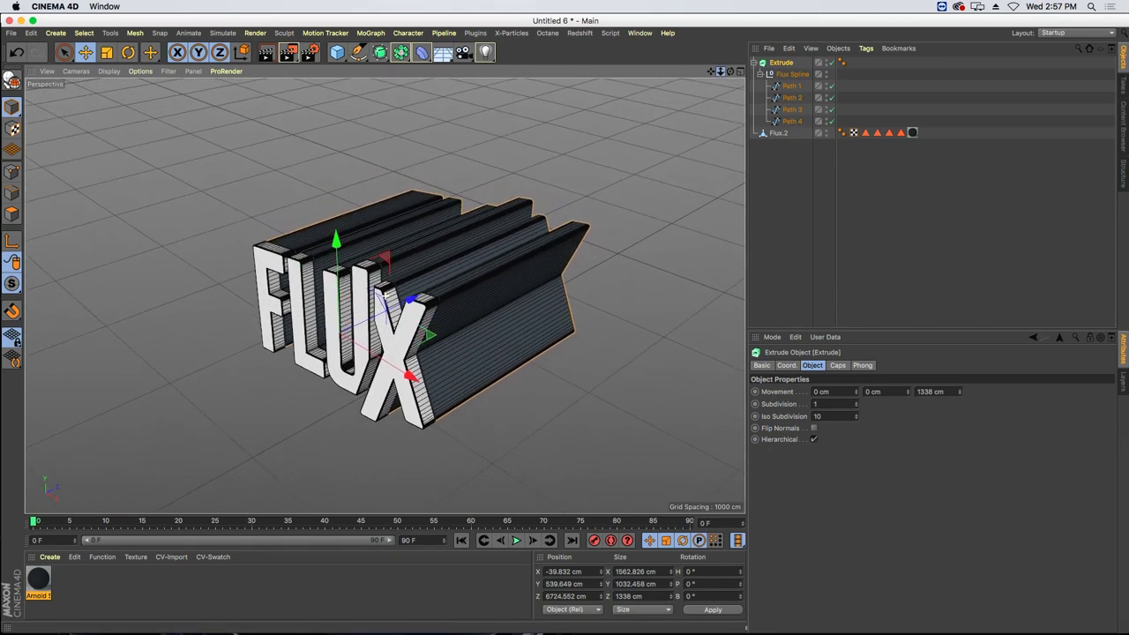
alt+drag(387, 298, 388, 302)
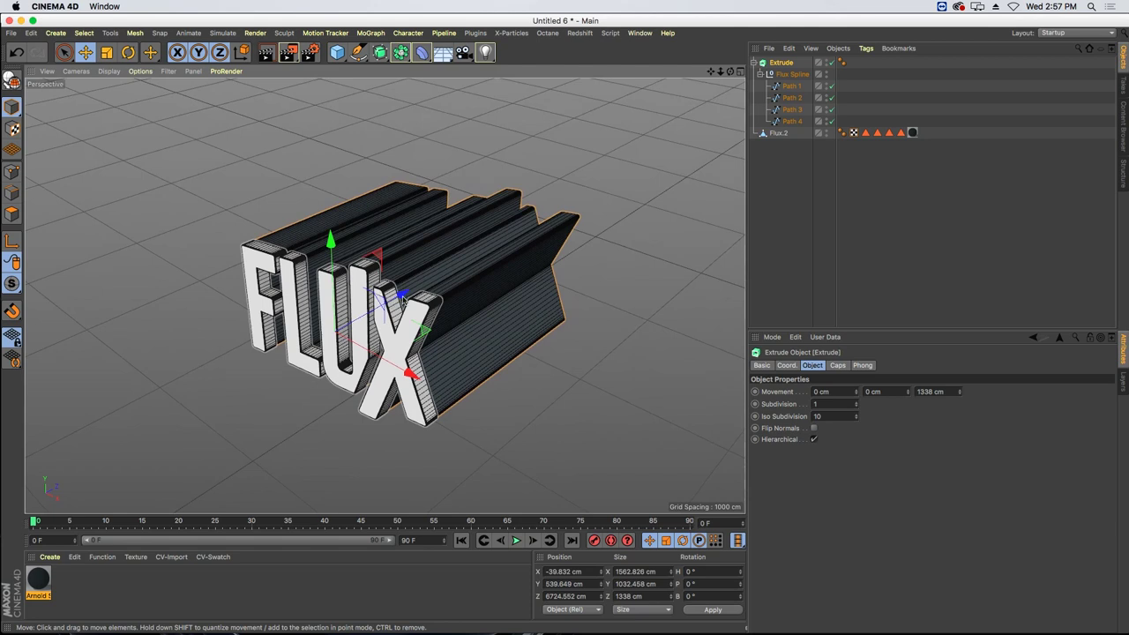
- Set the intermediate points of Path 1 through Path 4 to None
click(796, 88)
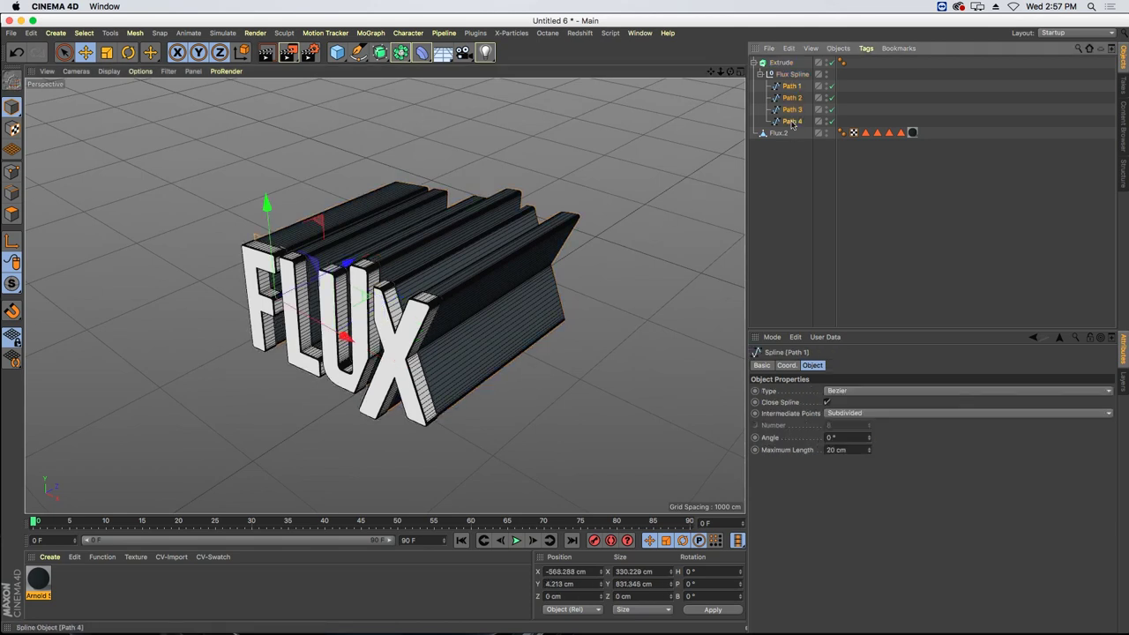
shift+click(791, 122)
click(836, 413)
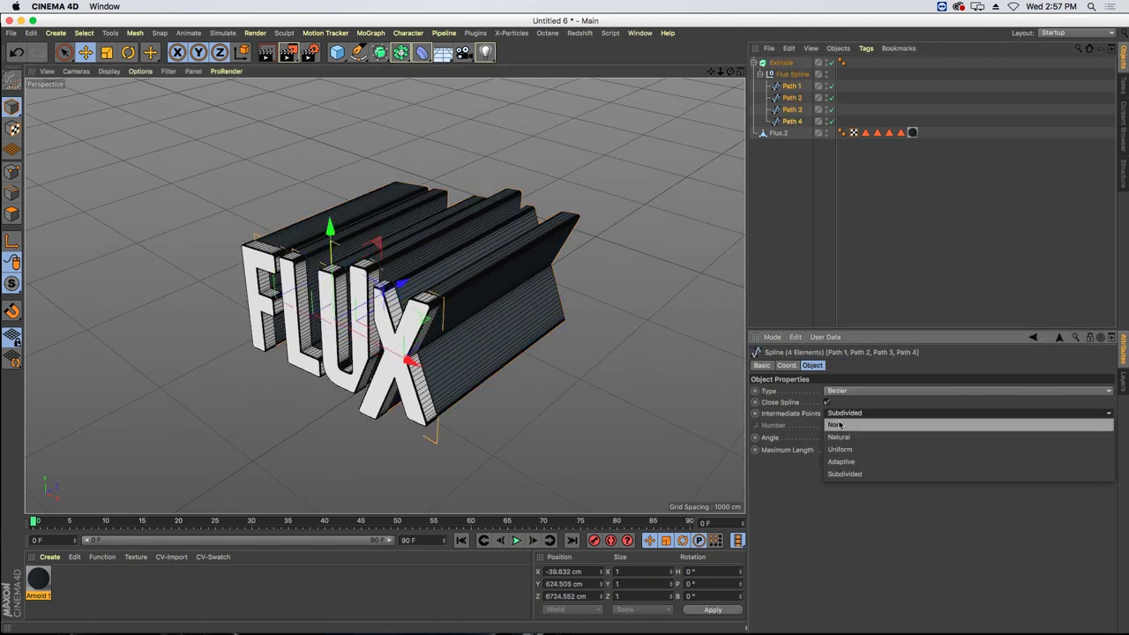
click(836, 425)
alt+drag(380, 282, 305, 268)
alt+right_drag(322, 286, 361, 293)
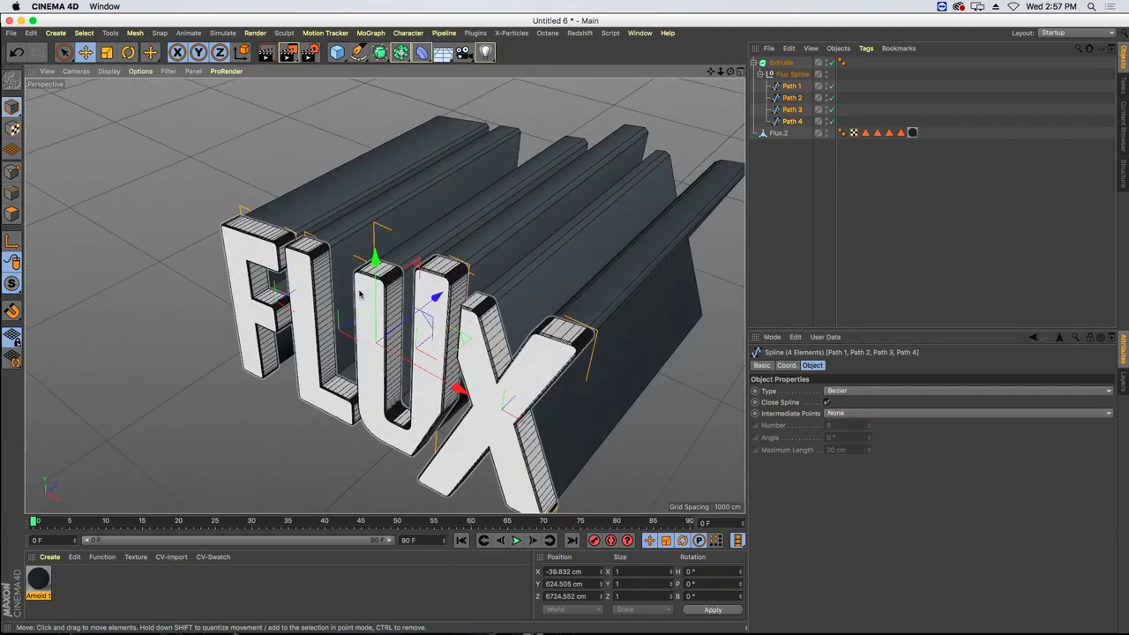
alt+middle_drag(377, 294, 279, 268)
- Hide Flux.2 in the viewport and set the Extrude's start and end caps to None
click(825, 130)
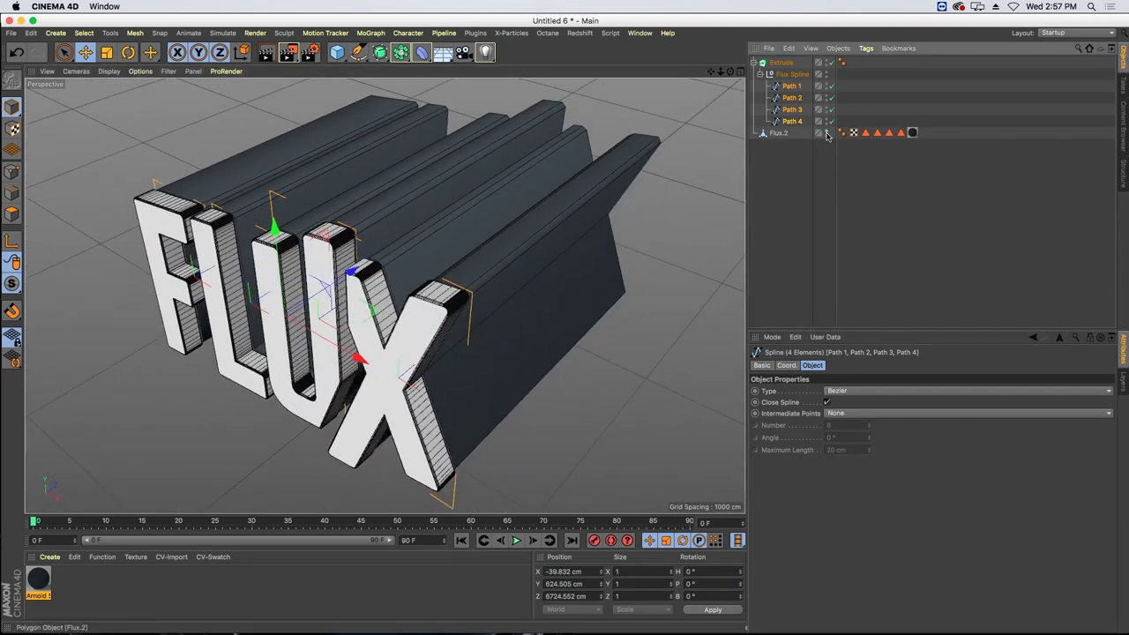
click(780, 63)
click(837, 365)
click(874, 391)
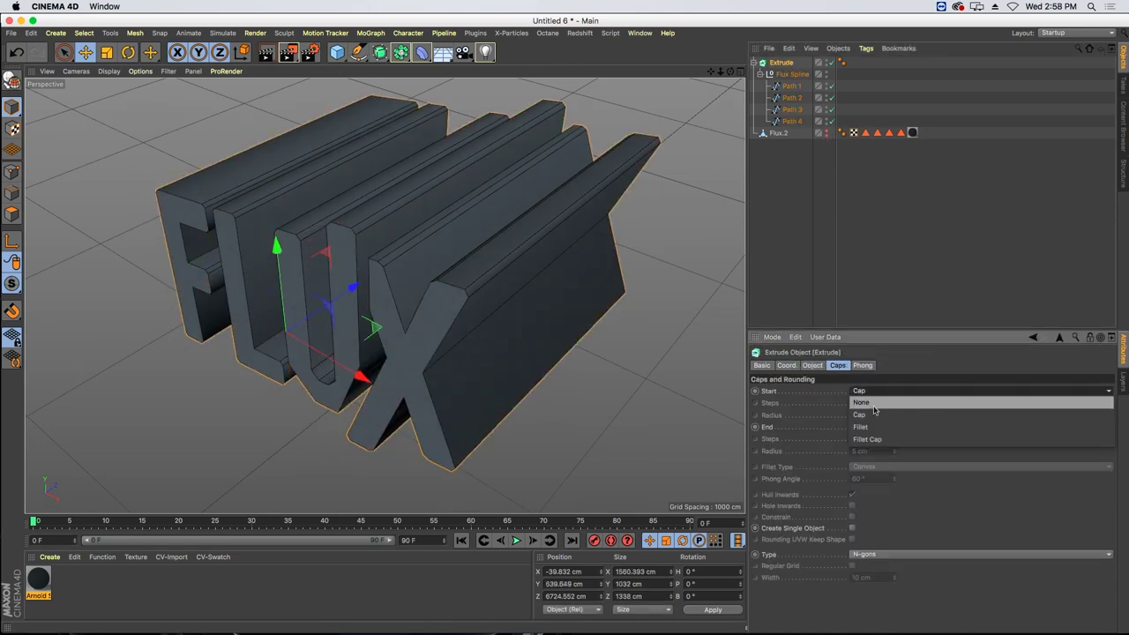
click(875, 403)
click(860, 427)
click(861, 437)
alt+drag(419, 275, 442, 255)
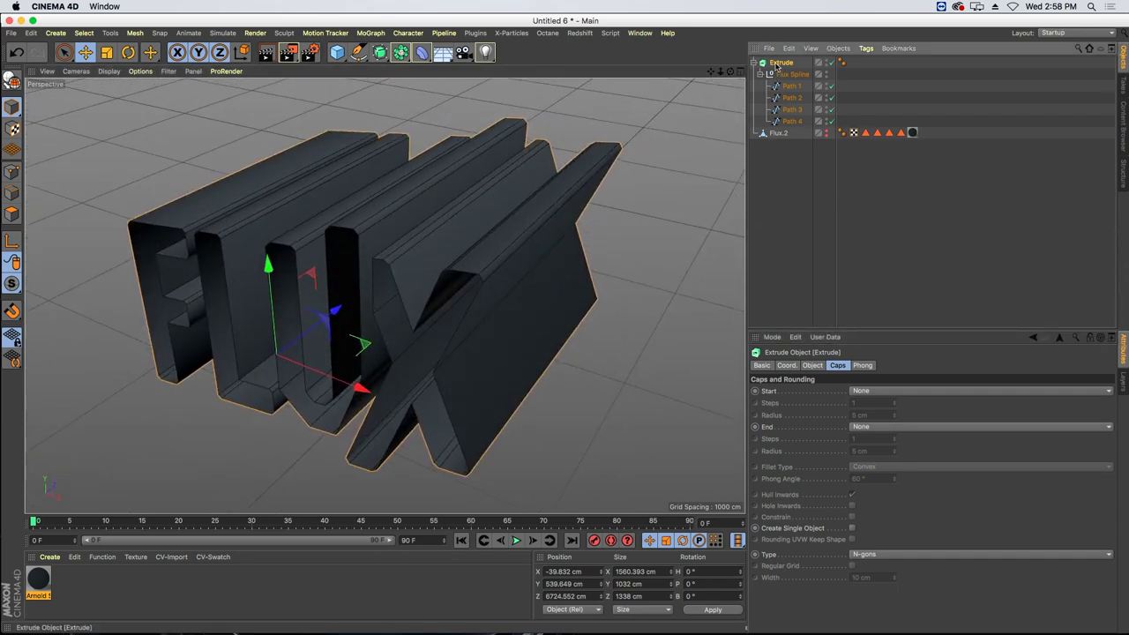
- Merge the Extrude, the Flux Spline group and its four paths into one polygon object with Connect Objects + Delete
shift+click(791, 121)
click(839, 48)
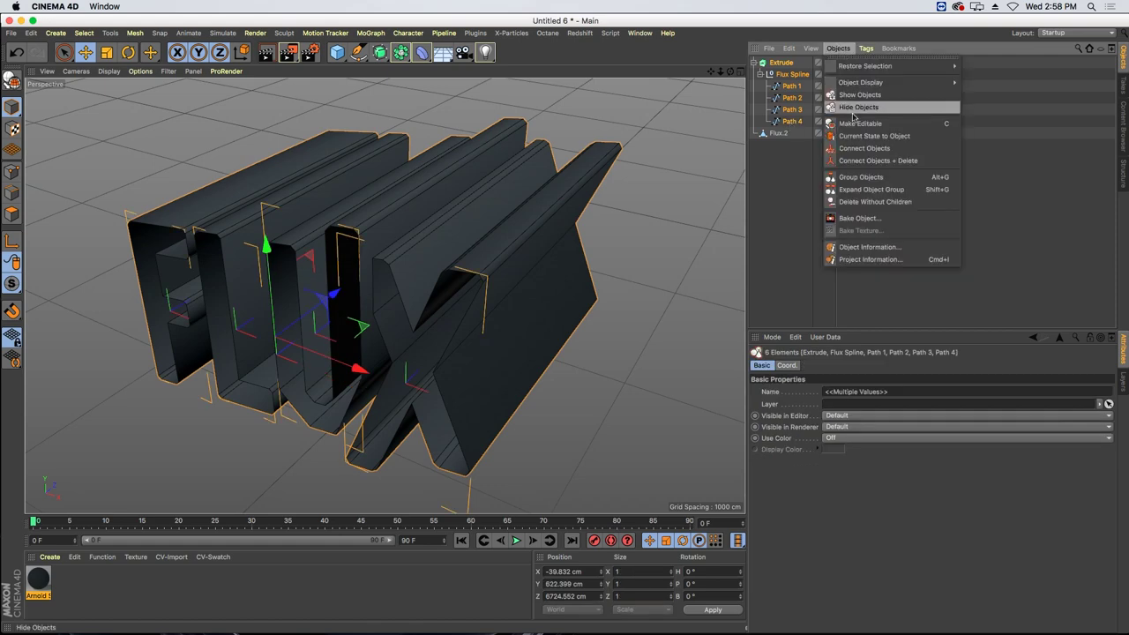
click(882, 165)
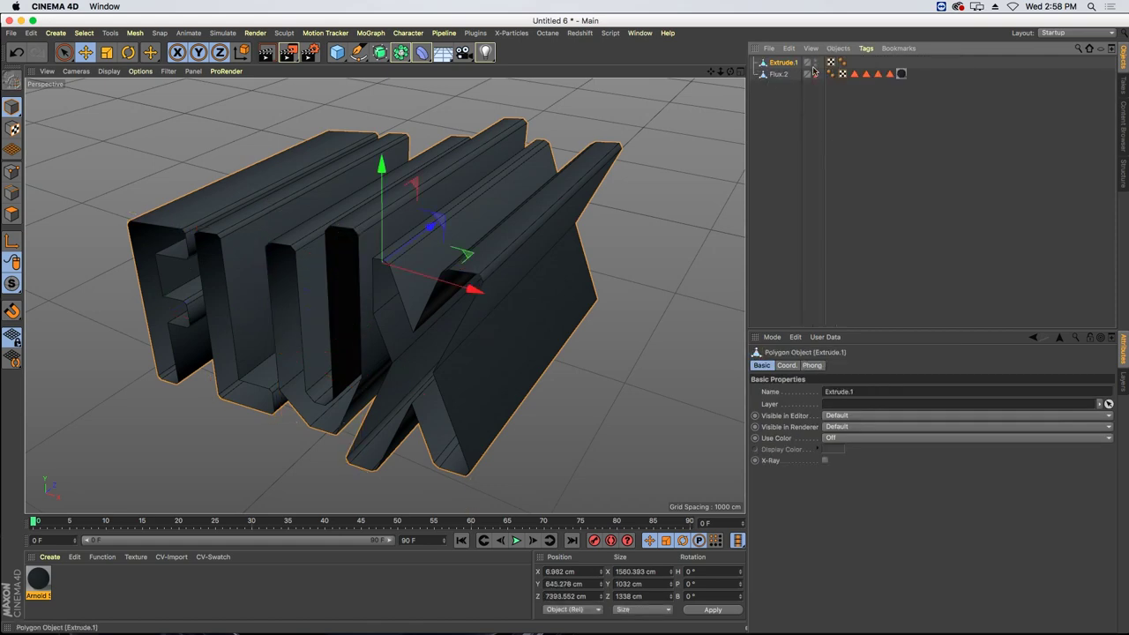
alt+drag(484, 224, 462, 239)
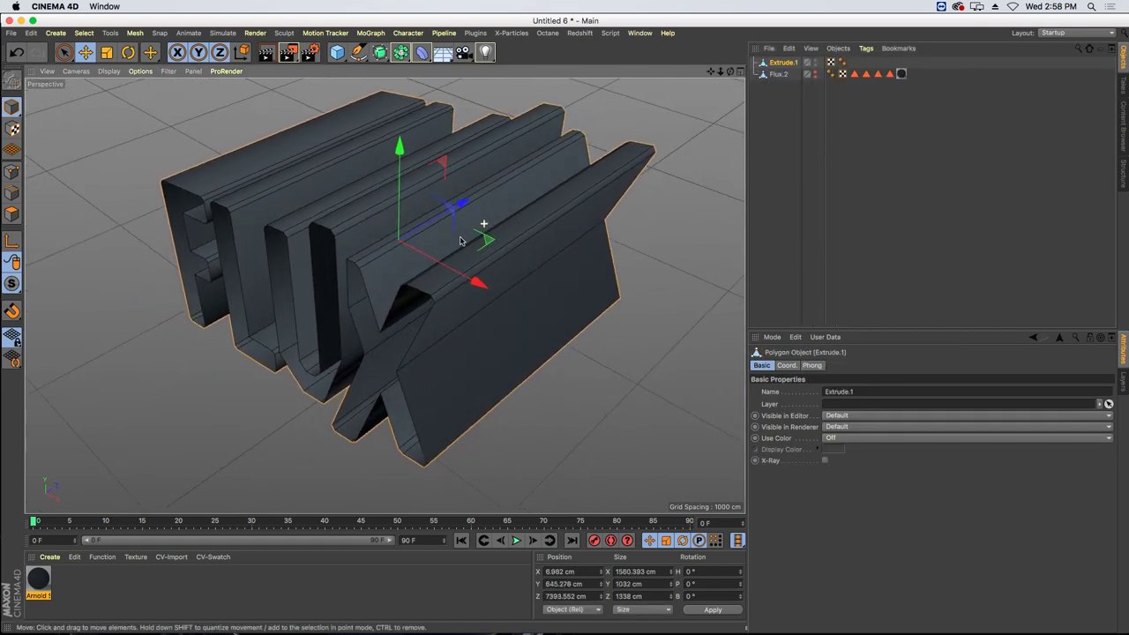
- Select all edges of the merged letter mesh in edge mode
click(12, 194)
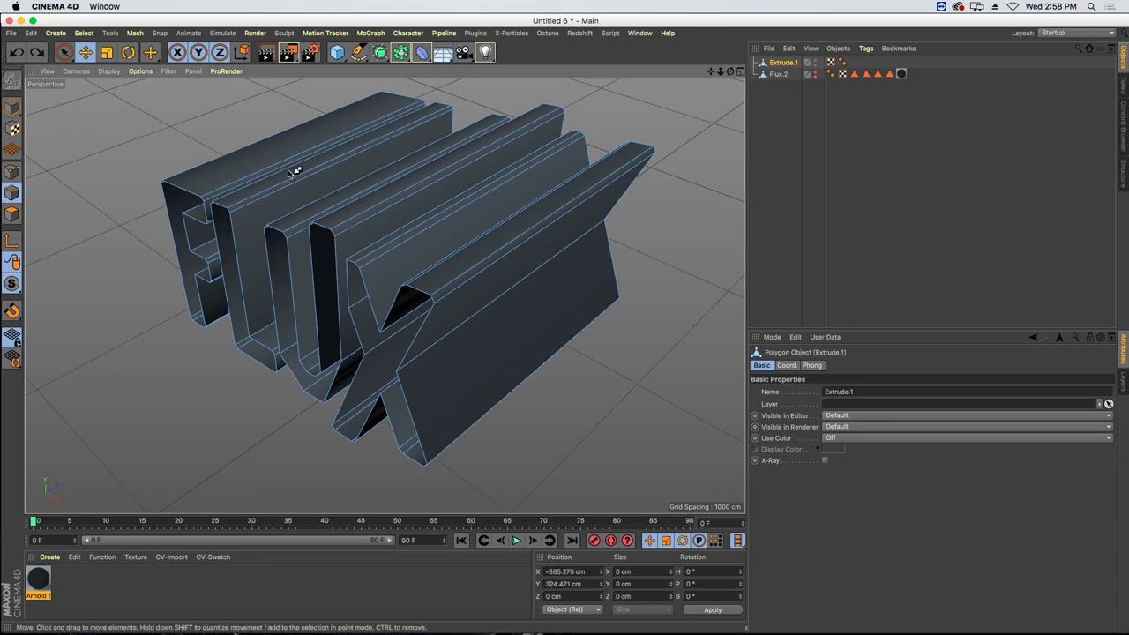
alt+drag(294, 172, 324, 184)
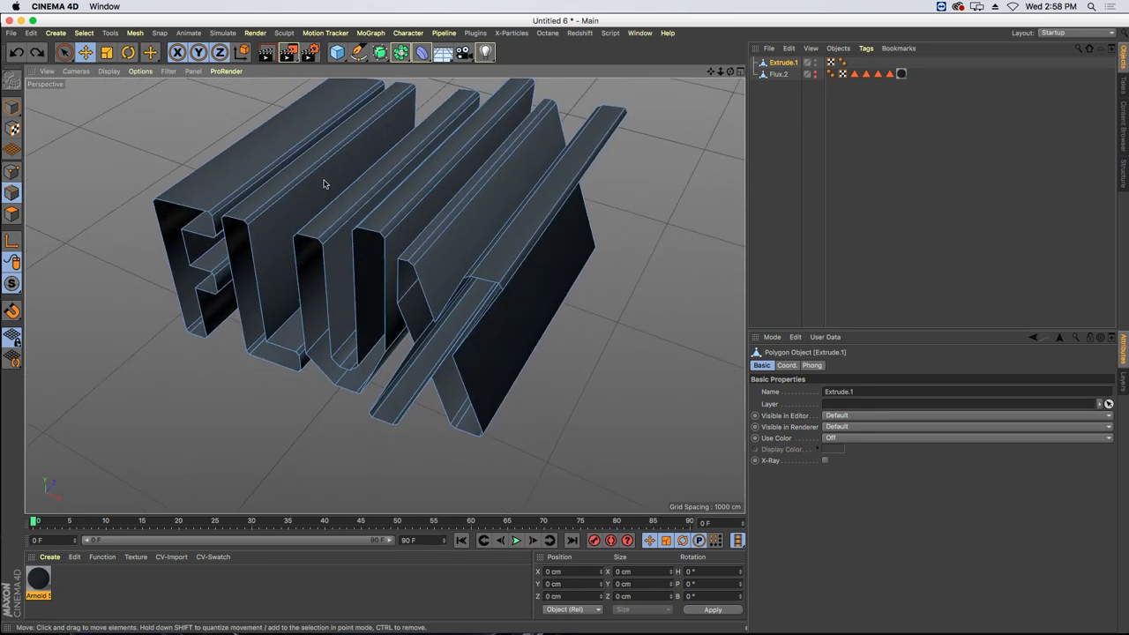
key(super+a)
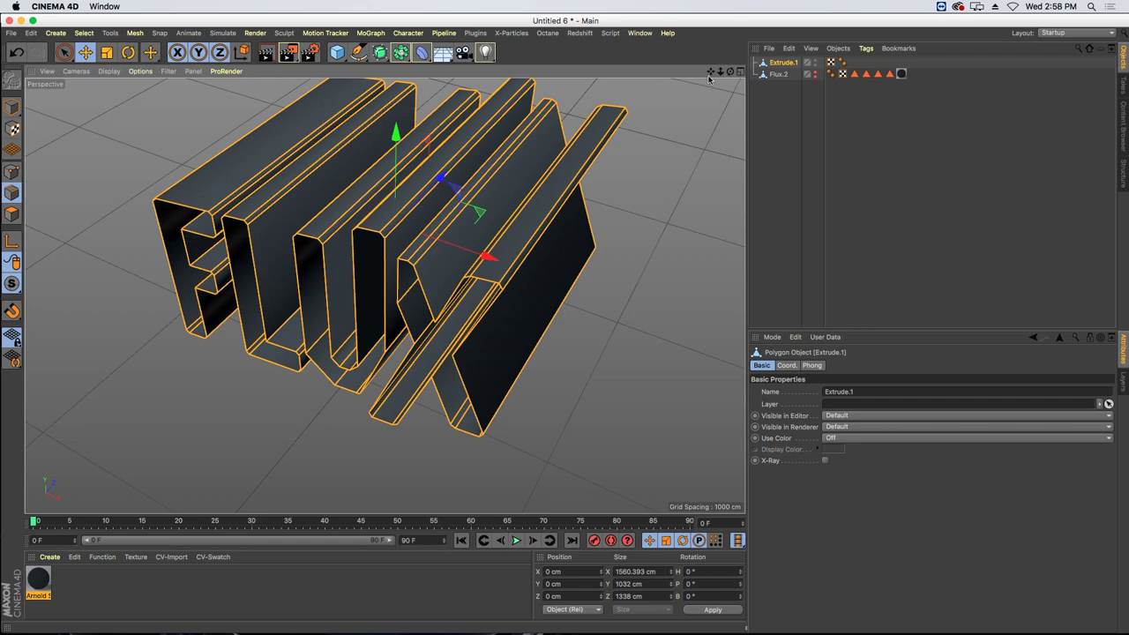
drag(710, 72, 701, 124)
alt+drag(294, 317, 295, 278)
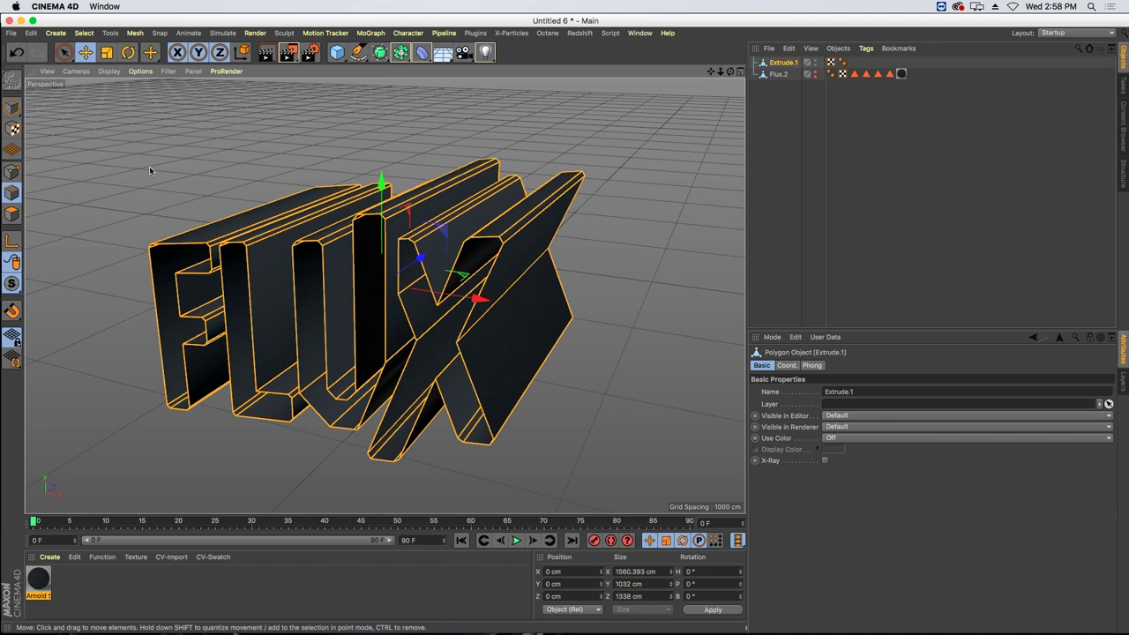
- Remove the front and back outline loops of every letter from the edge selection with Loop Selection
key(u)
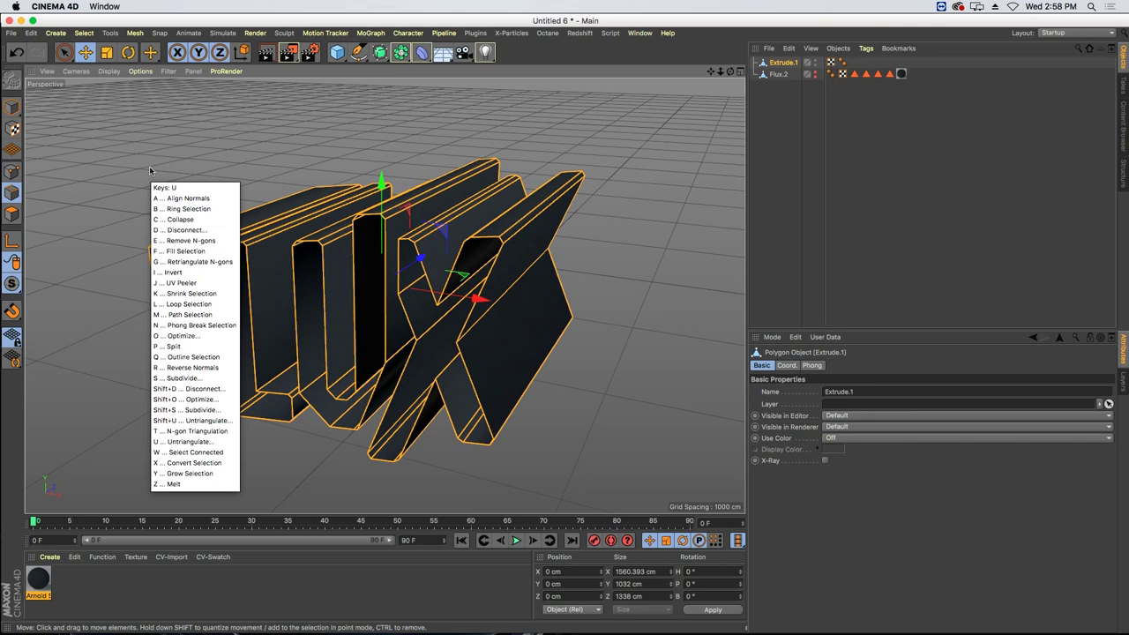
key(l)
alt+drag(149, 166, 144, 203)
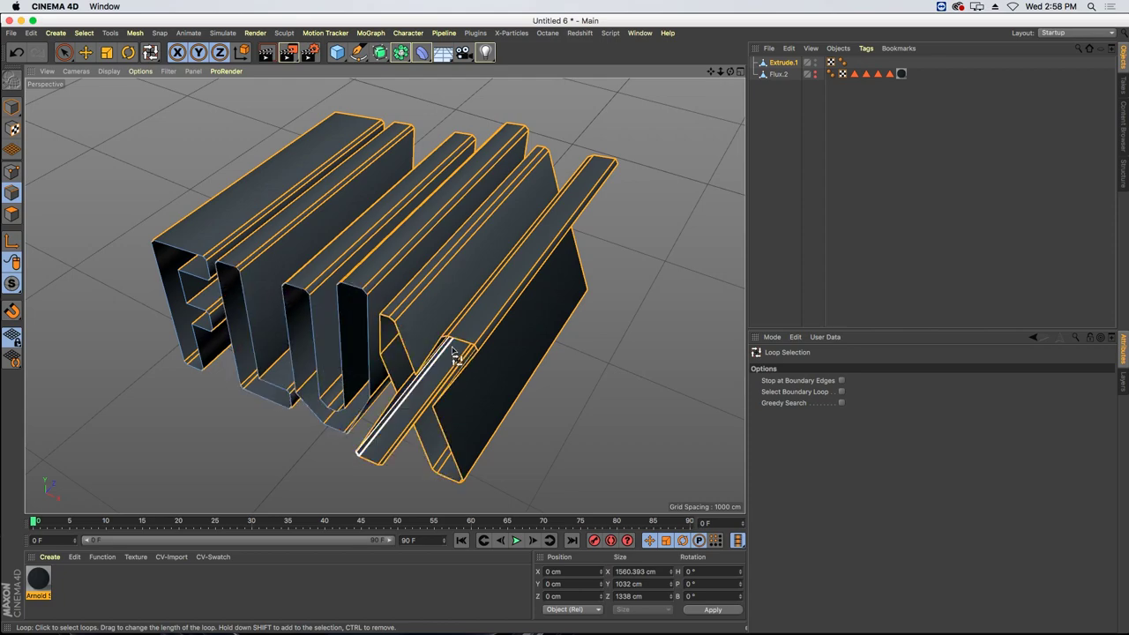
alt+drag(504, 265, 430, 152)
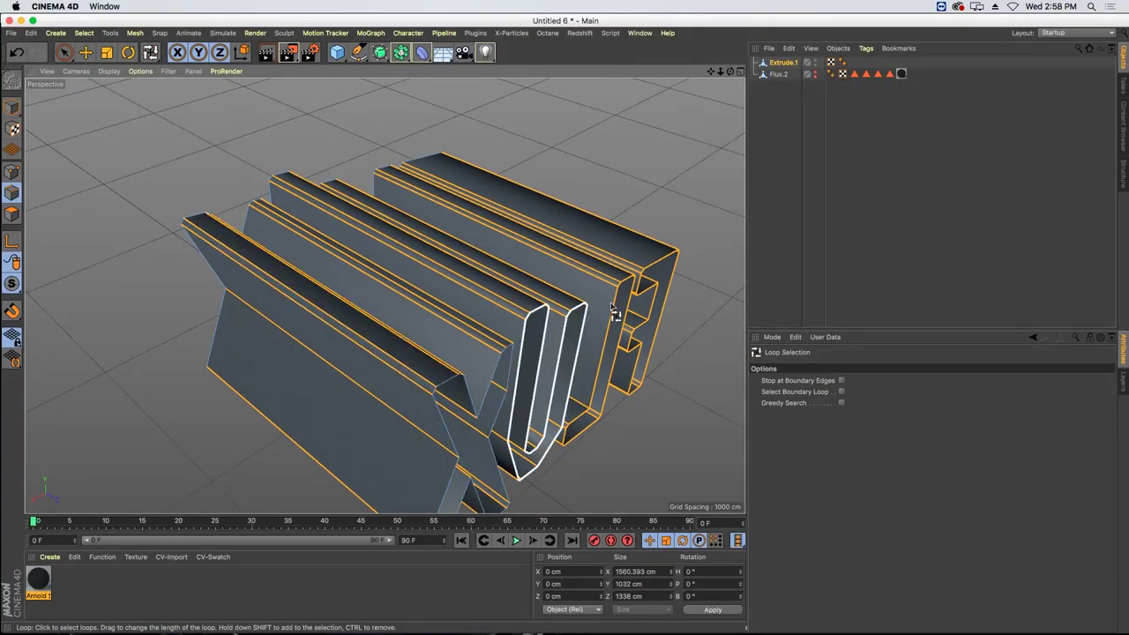
alt+drag(320, 258, 590, 273)
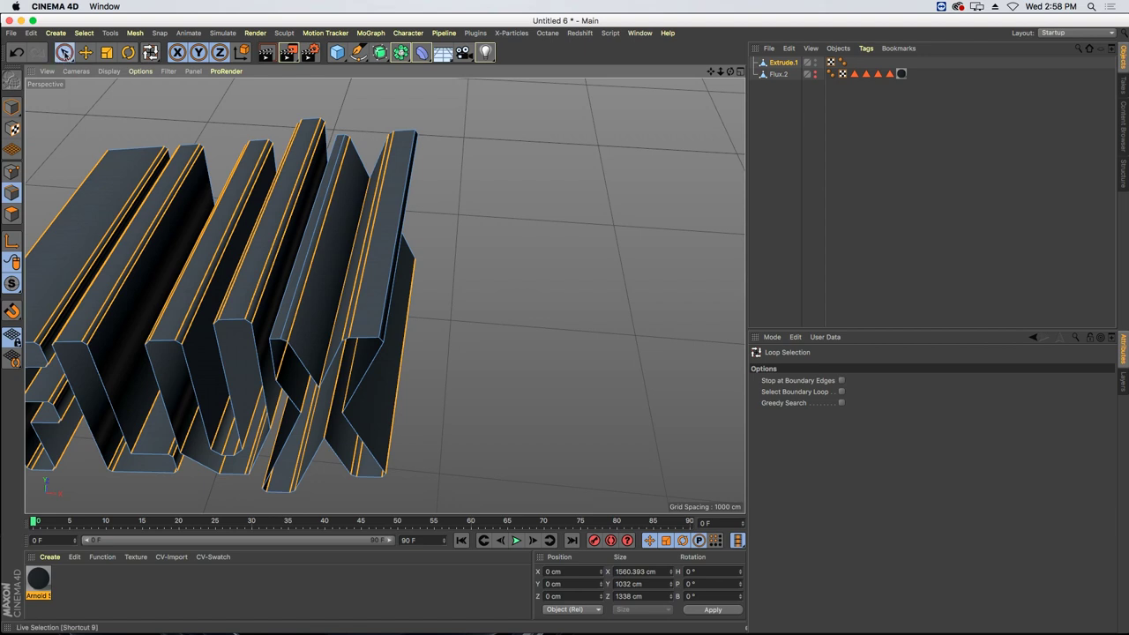
- Thin out the selected lengthwise edges by deselecting closely spaced corner edges on the letters with Live Selection
click(64, 52)
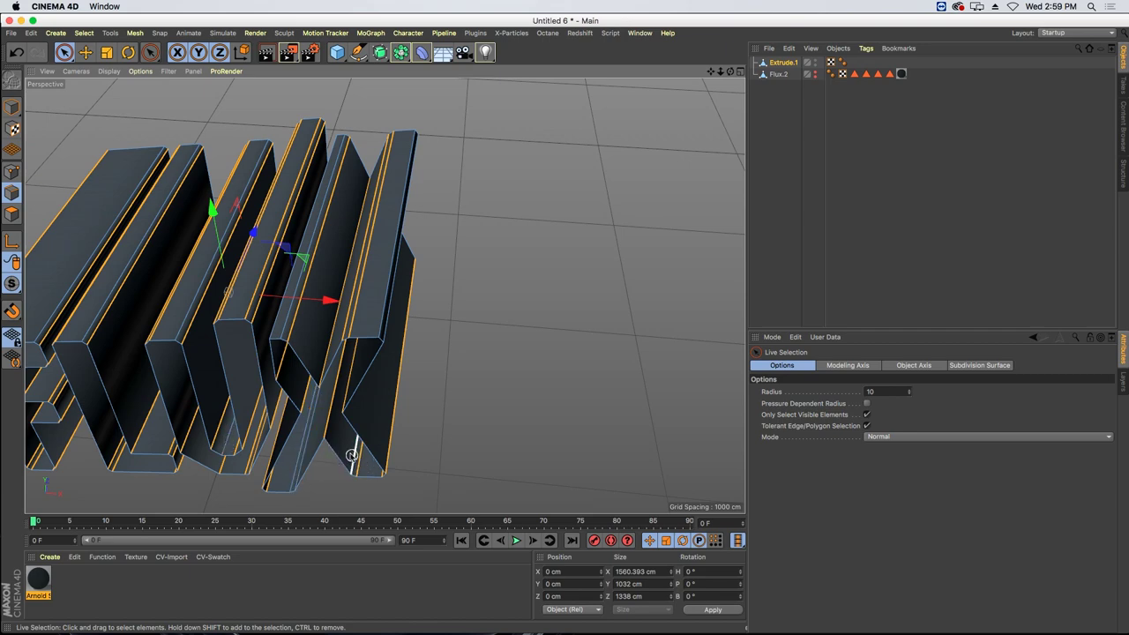
alt+drag(171, 297, 198, 278)
alt+middle_drag(237, 247, 430, 208)
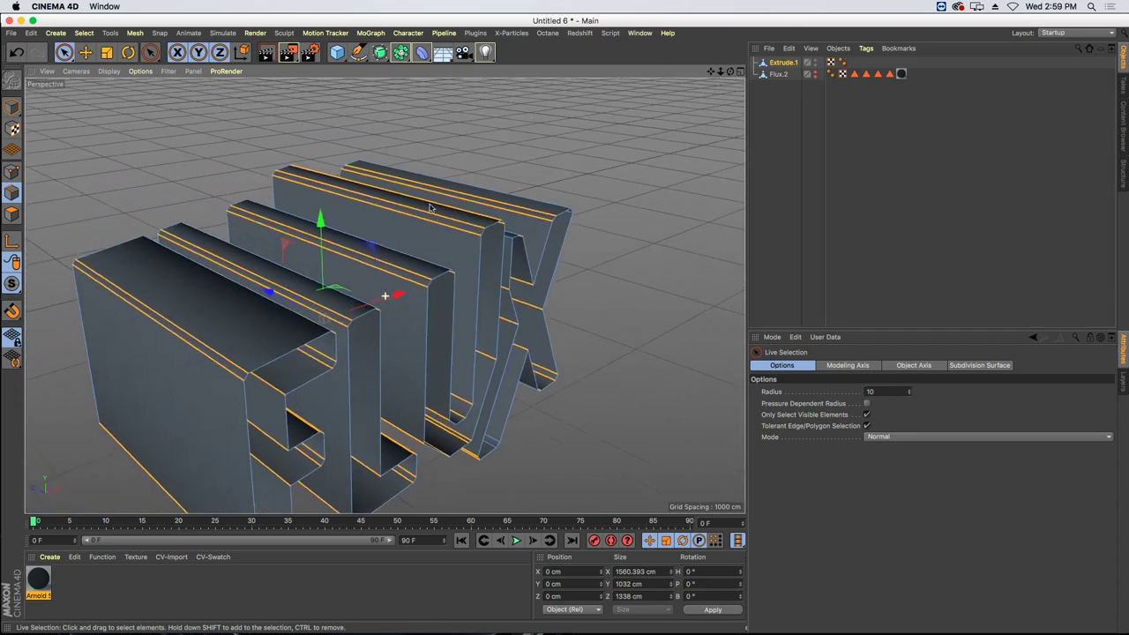
alt+drag(431, 208, 398, 183)
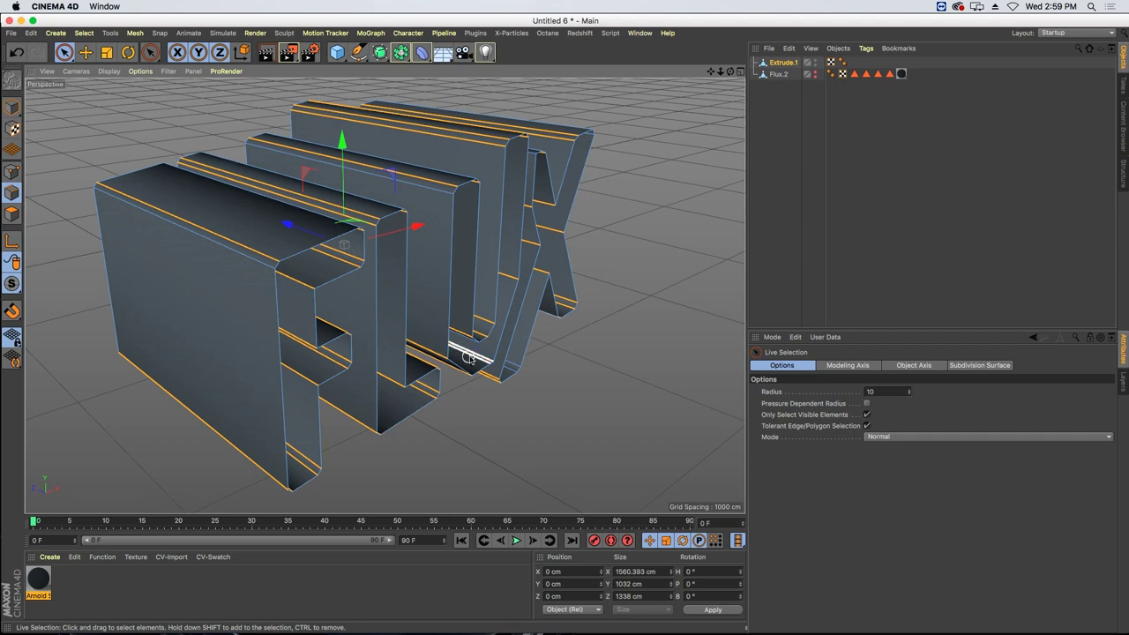
alt+drag(467, 356, 225, 278)
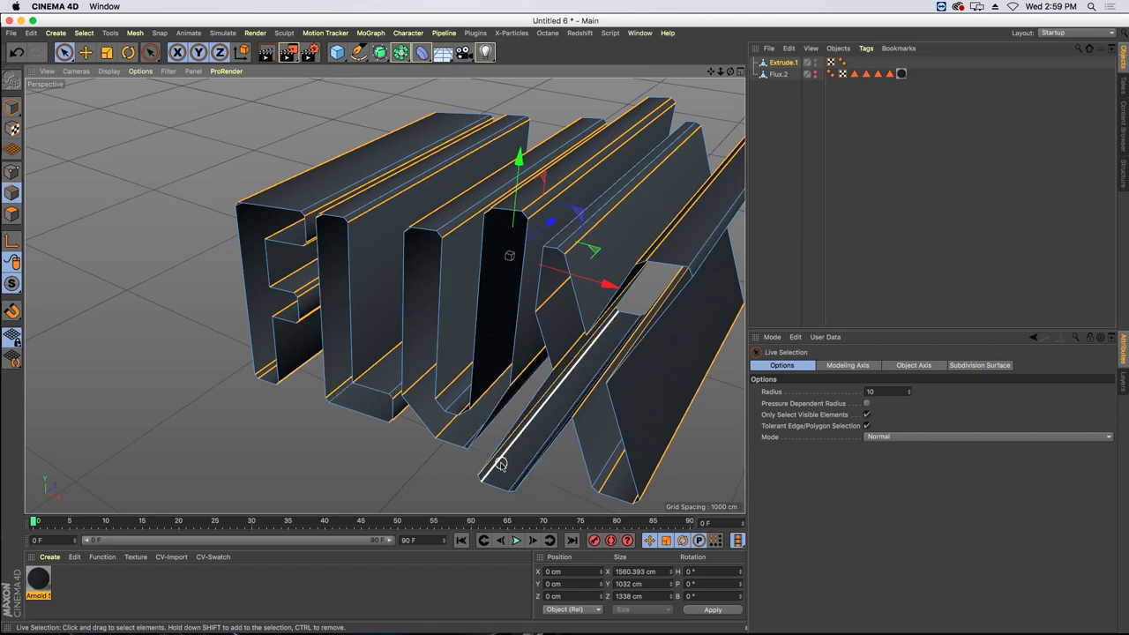
ctrl+click(558, 184)
ctrl+click(548, 147)
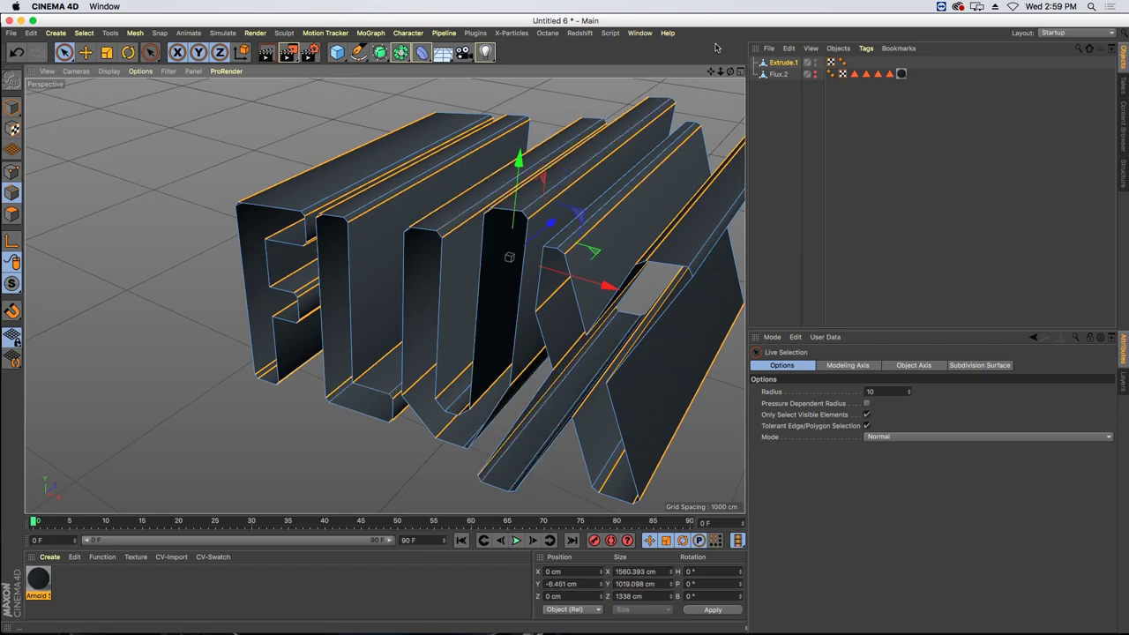
- Convert the selected lengthwise edges of the letter mesh into a spline with Edge to Spline
drag(721, 71, 593, 72)
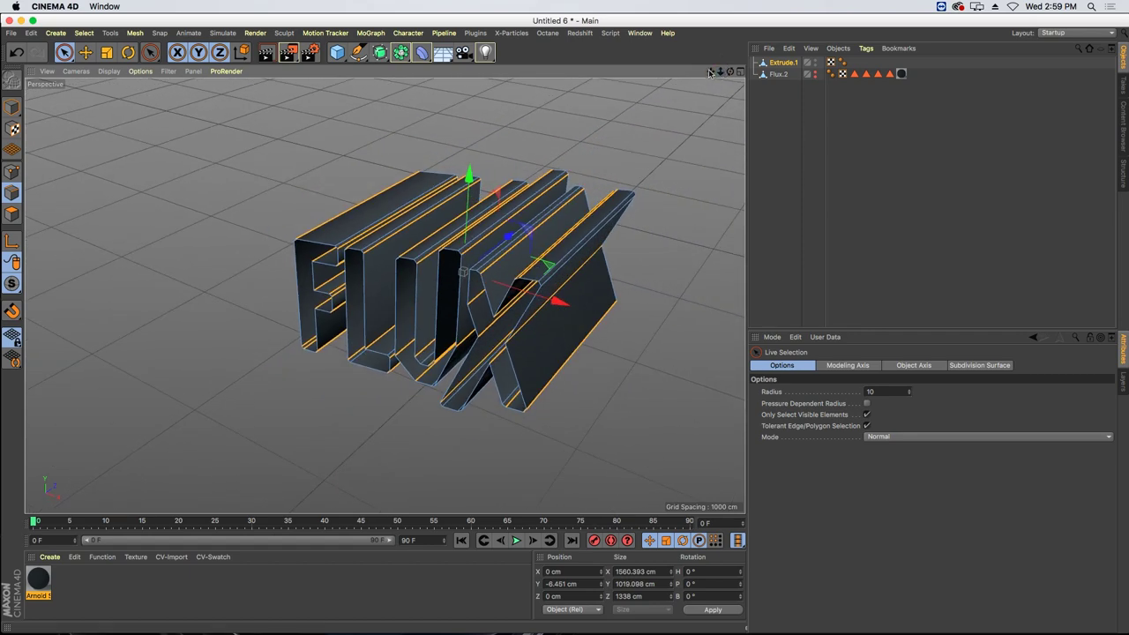
drag(710, 72, 610, 98)
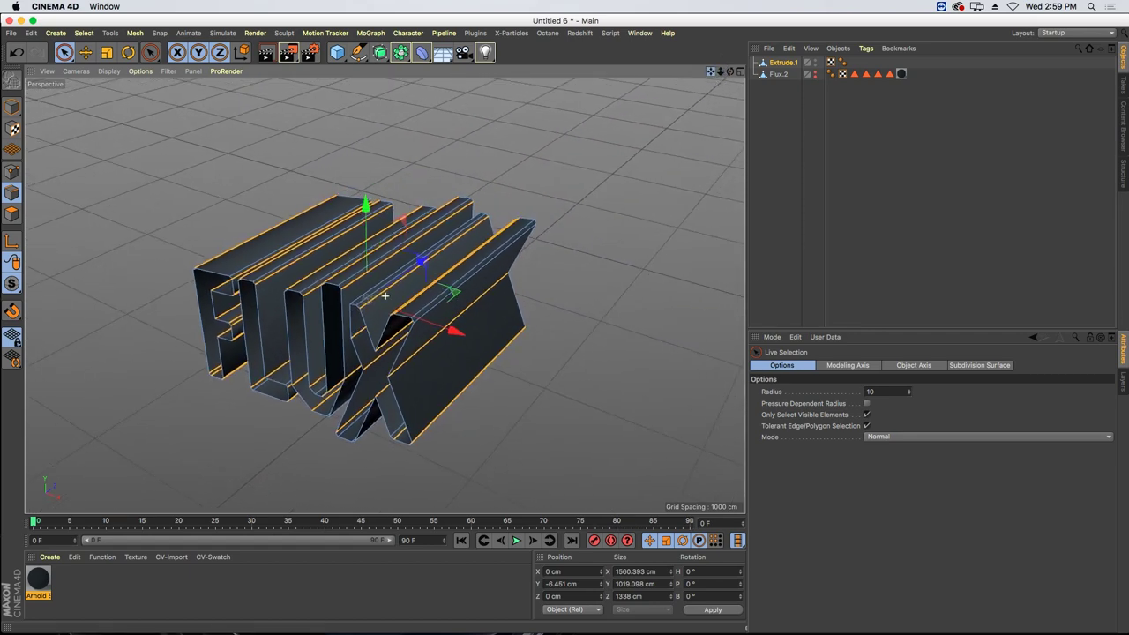
click(134, 33)
mouse_move(141, 62)
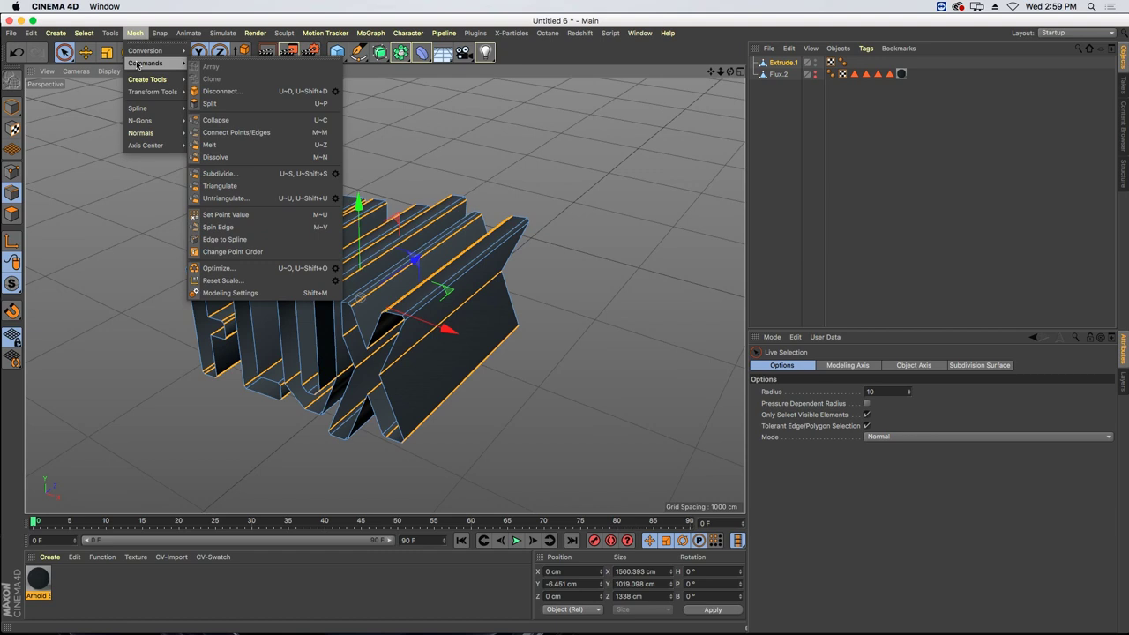
click(224, 240)
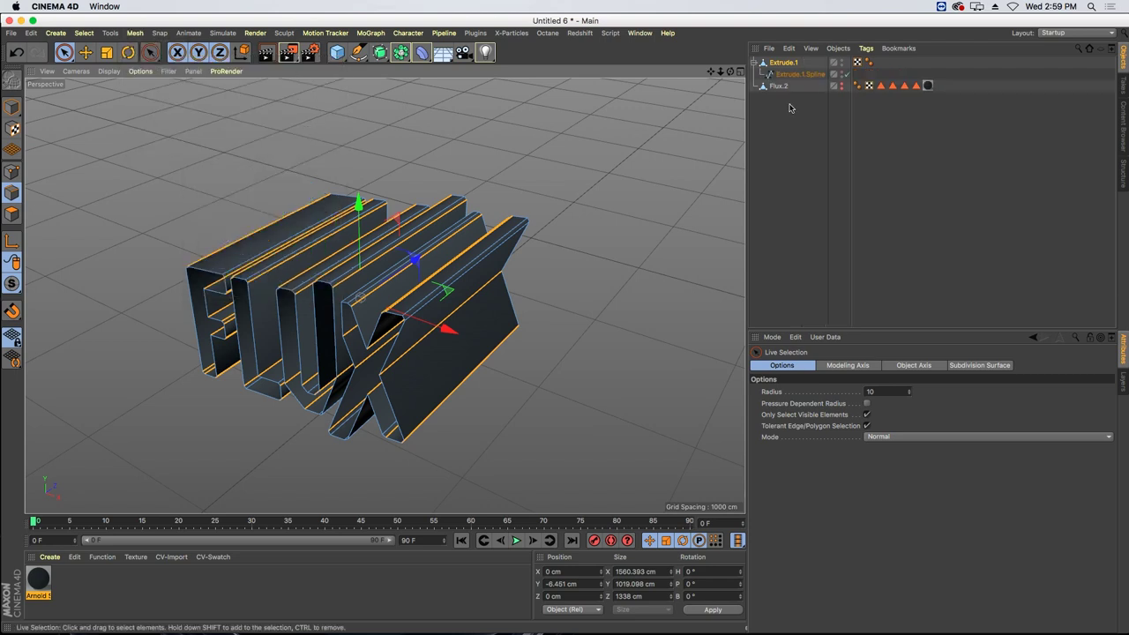
- Move Extrude.1.Spline out of its parent to the top level of the hierarchy and hide Extrude.1 in the viewport
click(797, 75)
drag(787, 105, 788, 104)
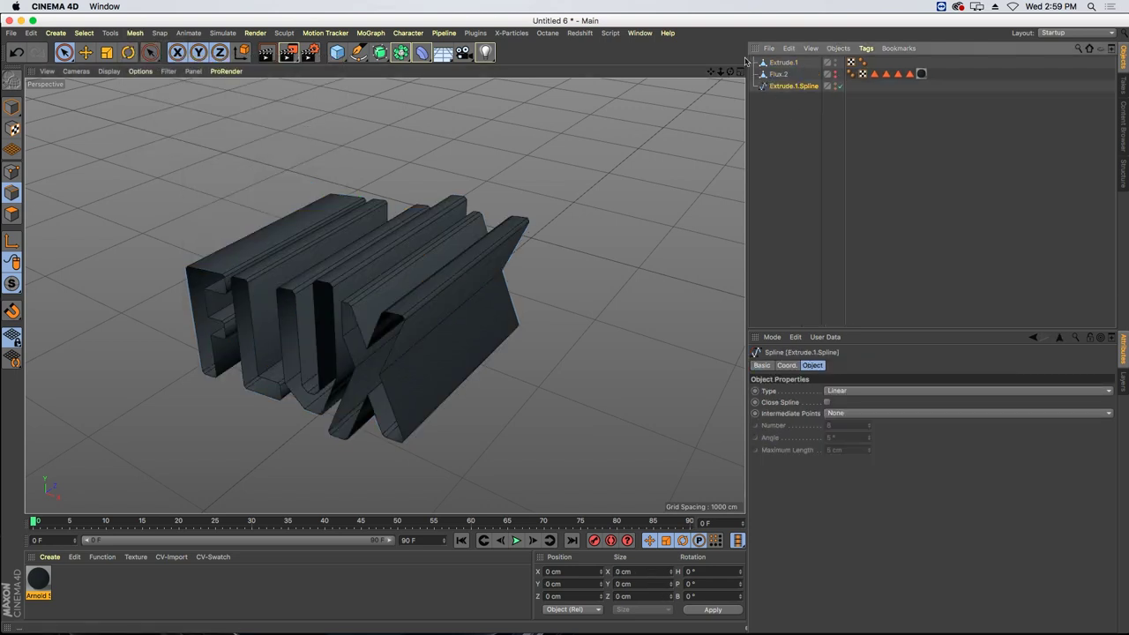
click(836, 64)
alt+drag(355, 242, 345, 252)
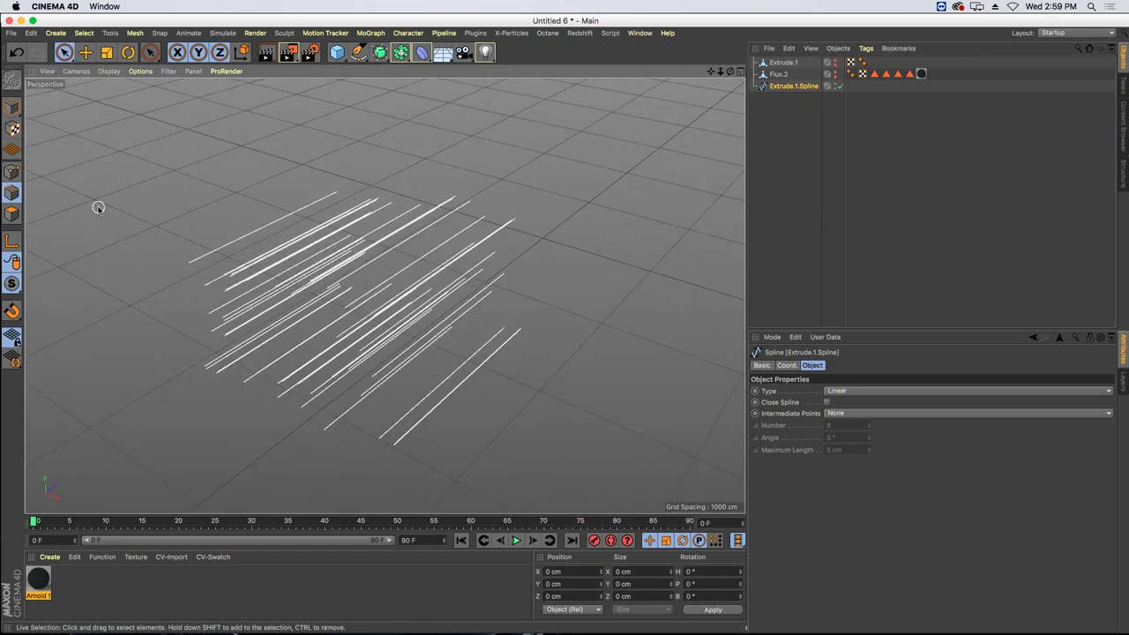
- Select all points at the rear ends of the spline lines in point mode with Rectangle Selection
click(11, 172)
mouse_move(341, 283)
alt+mouse_down()
mouse_move(323, 273)
mouse_move(346, 307)
mouse_move(332, 300)
alt+mouse_up()
alt+drag(451, 214, 375, 181)
drag(64, 52, 98, 104)
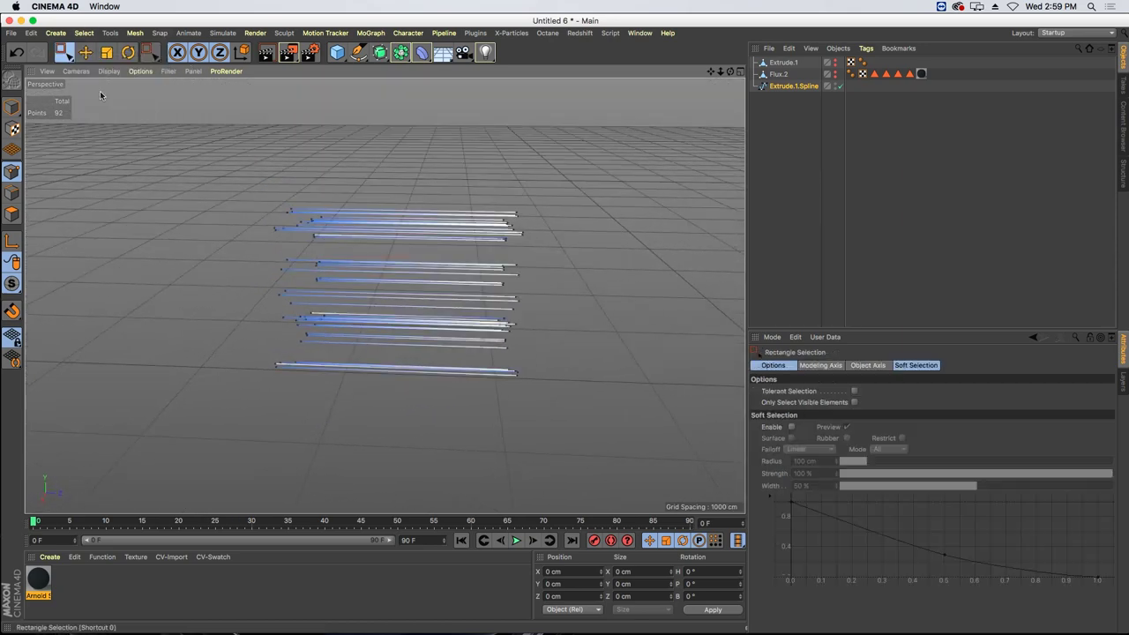
drag(436, 175, 615, 422)
alt+drag(454, 300, 494, 255)
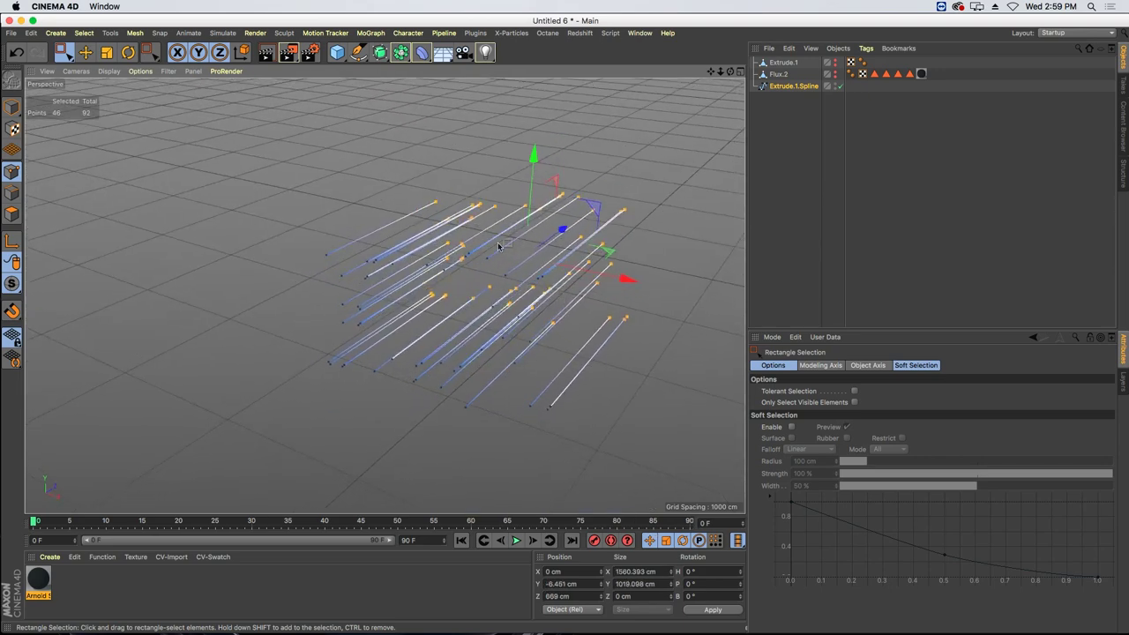
- Scale the selected rear end points outward so the lines fan out to about 2564 cm wide and 1674 cm high
click(107, 52)
drag(397, 238, 710, 270)
alt+drag(559, 240, 498, 196)
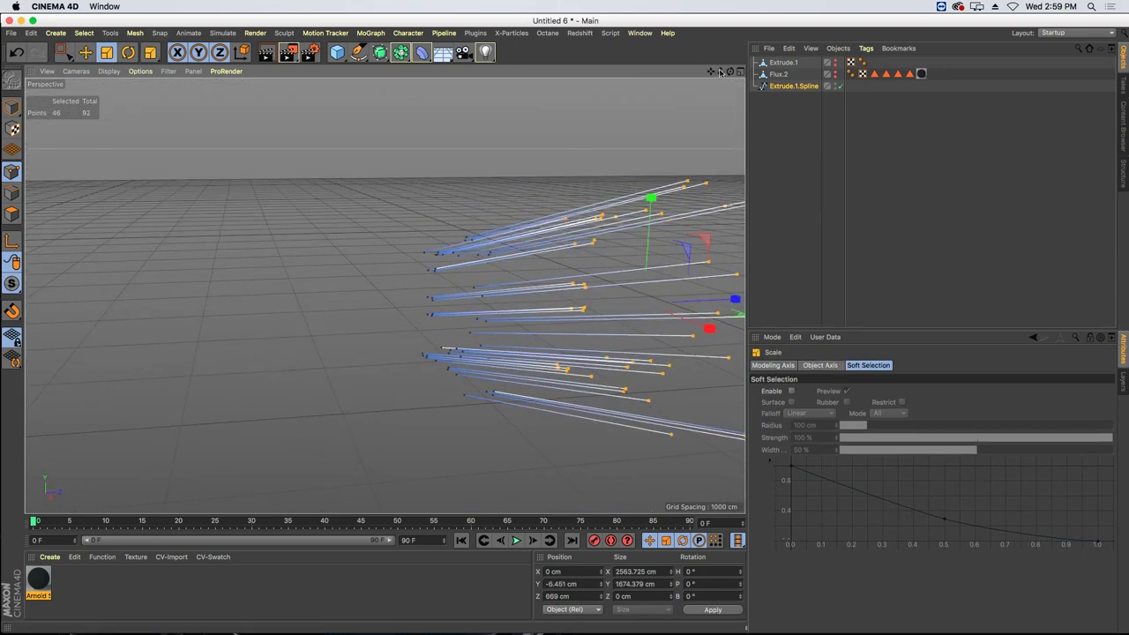
drag(719, 73, 661, 72)
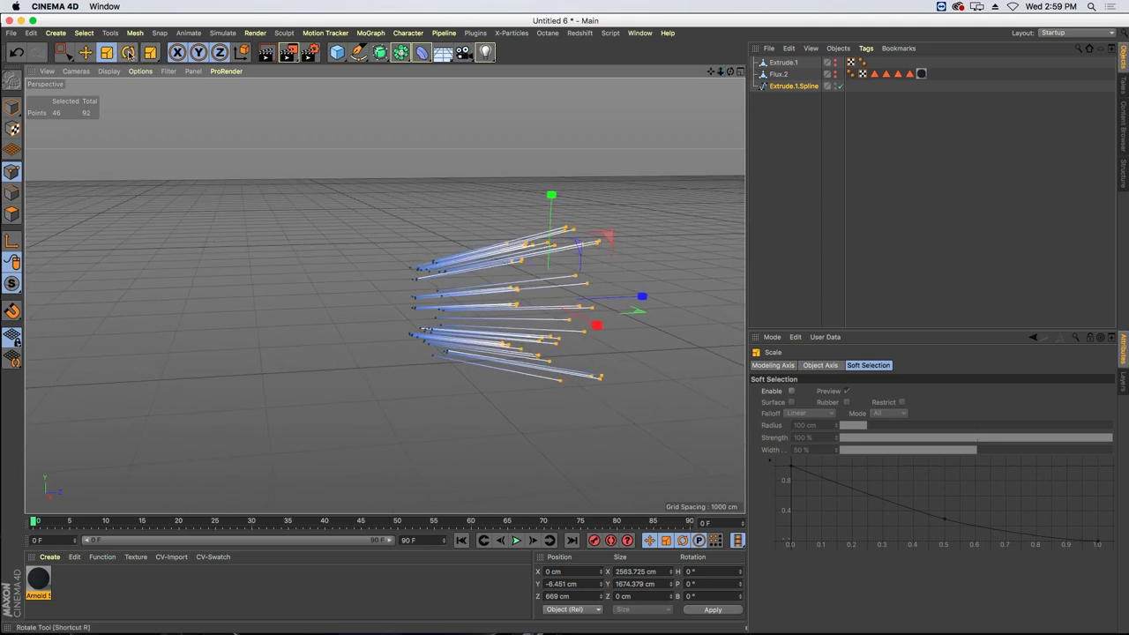
- Rotate the selected rear end points until they lie nearly flat and raise them to about Y 1414 cm
click(128, 52)
drag(513, 260, 491, 358)
key(e)
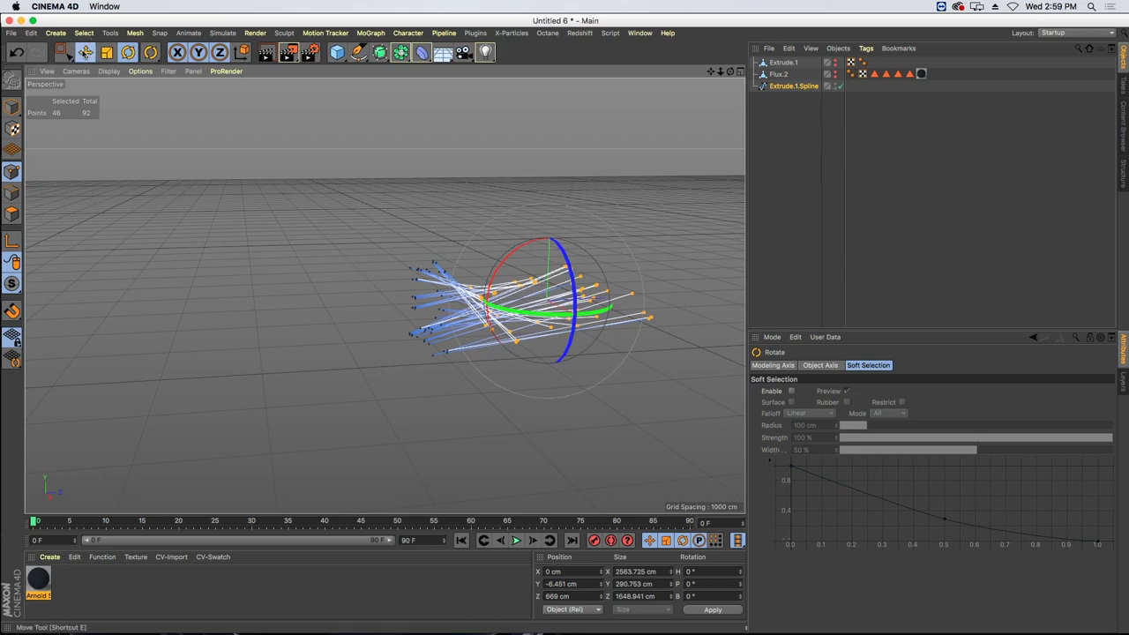
drag(550, 200, 529, 80)
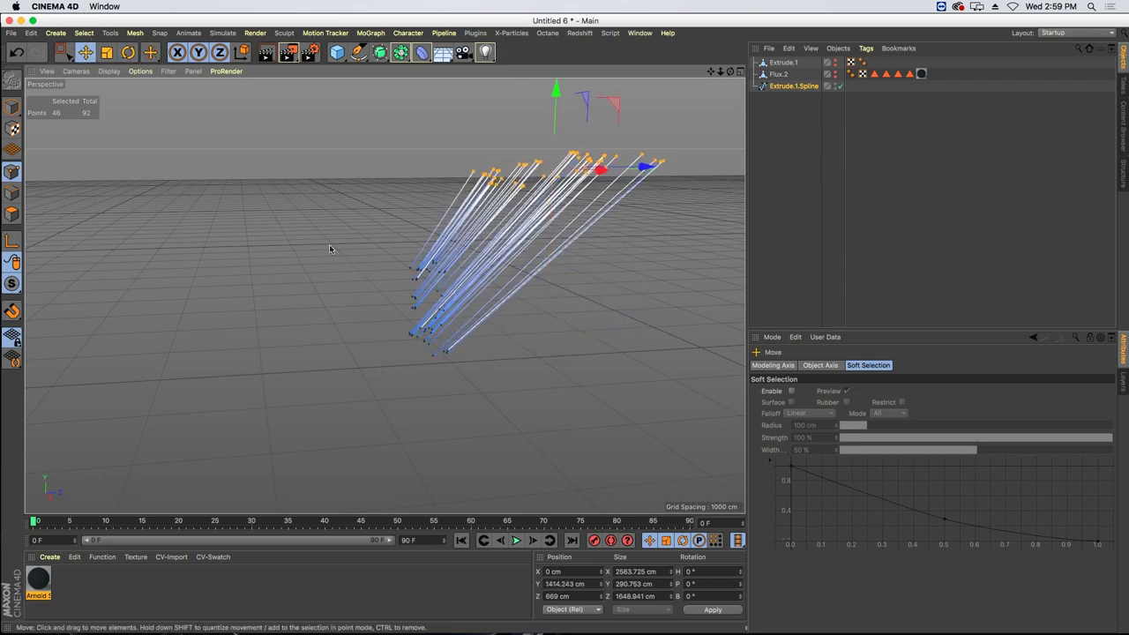
alt+drag(330, 249, 235, 260)
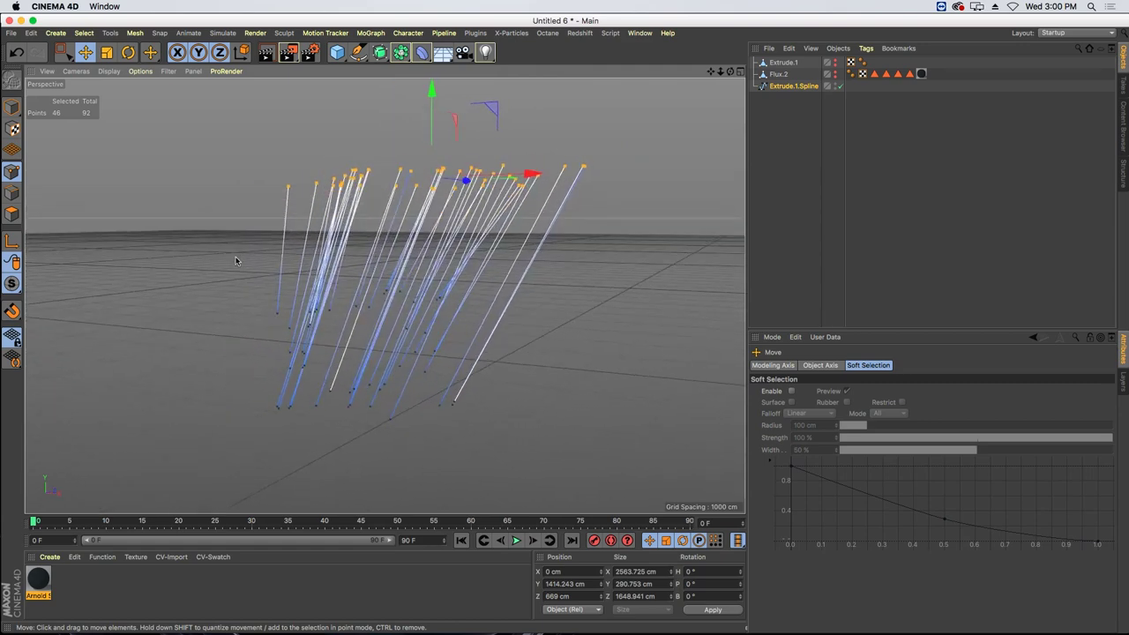
- Scale the raised end points up slightly to about 2630 cm wide
click(107, 53)
drag(368, 276, 359, 268)
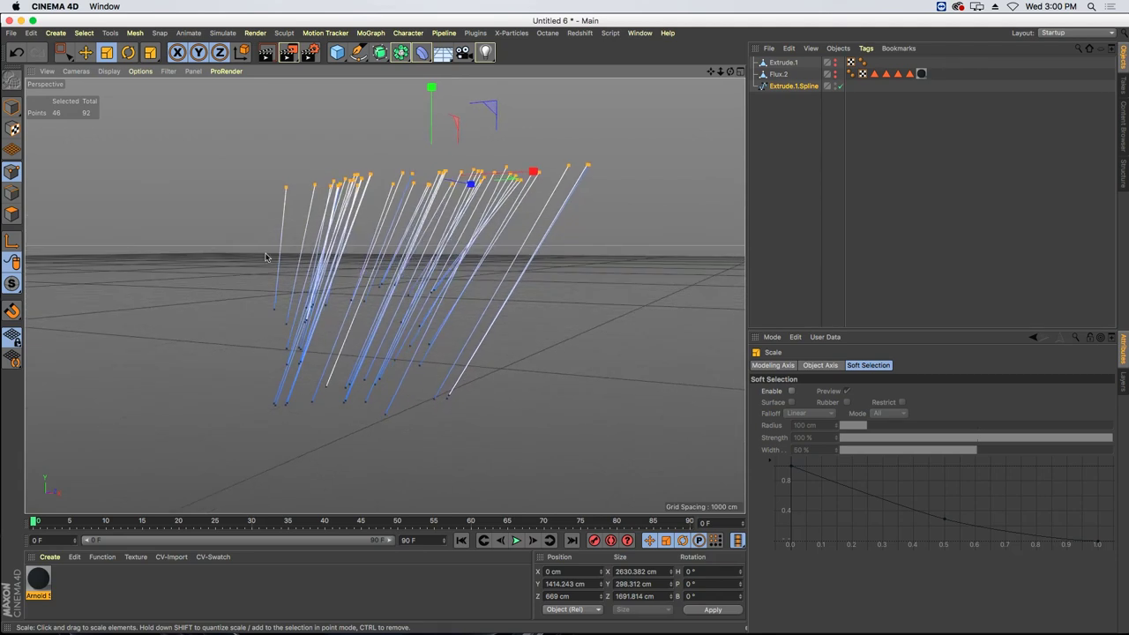
click(86, 53)
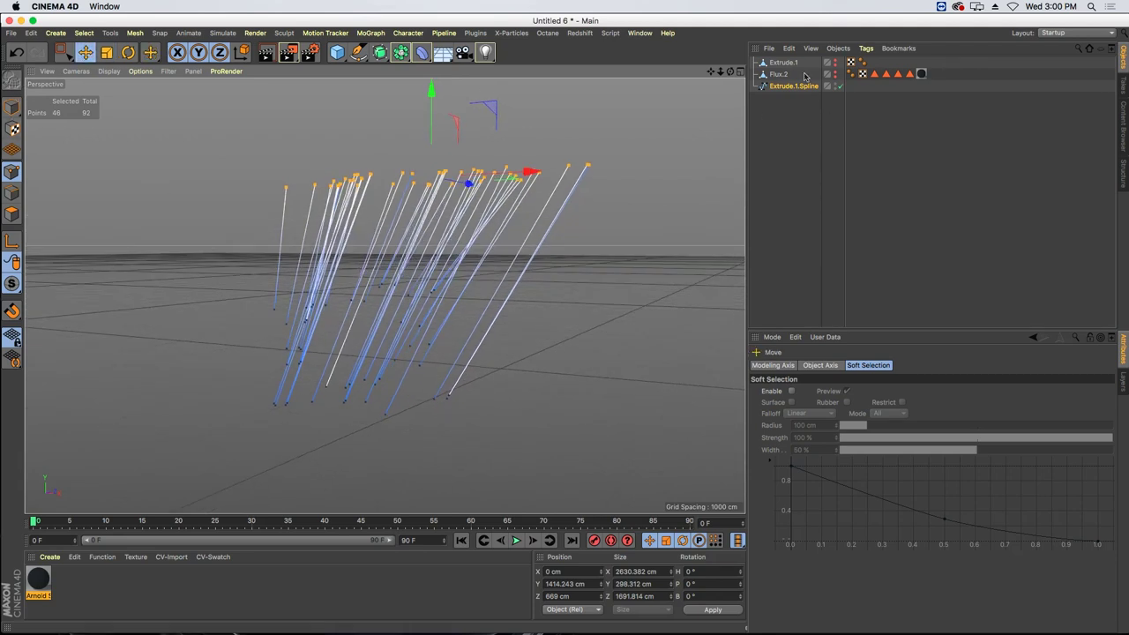
- Select all points of Extrude.1.Spline and subdivide the lines three times
click(793, 85)
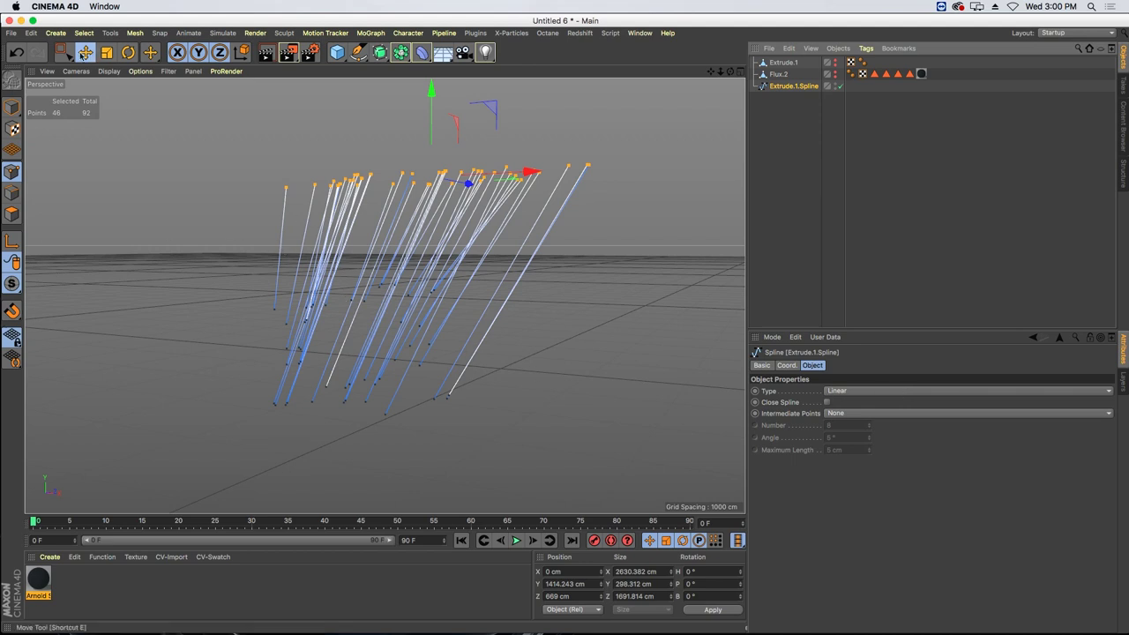
click(62, 54)
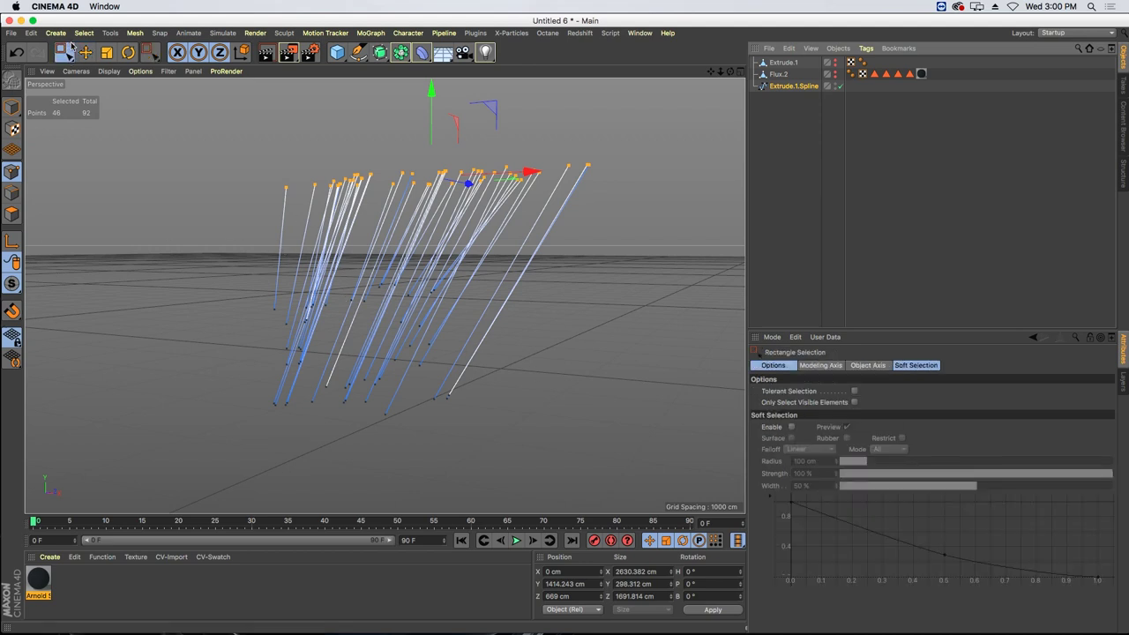
key(super+a)
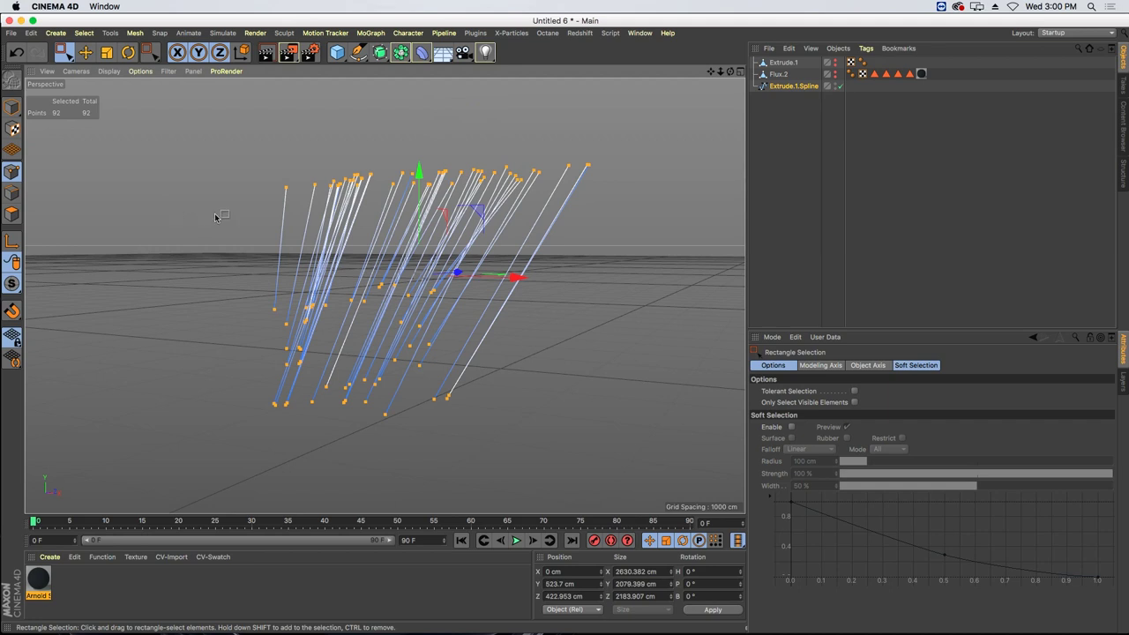
drag(65, 55, 102, 68)
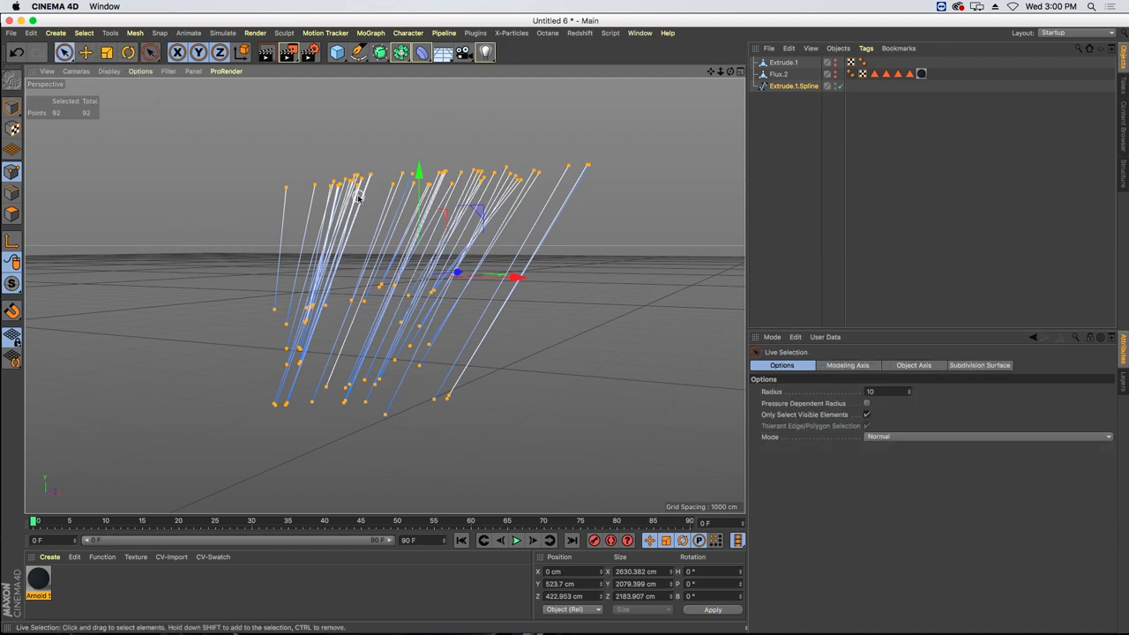
right_click(353, 173)
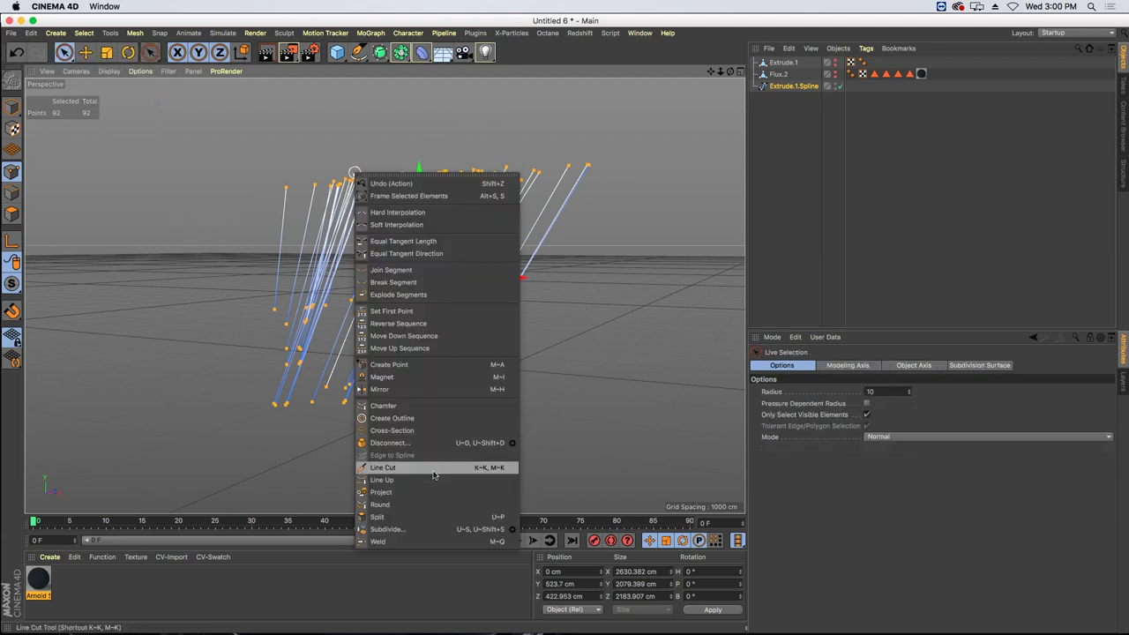
click(431, 527)
alt+drag(397, 252, 423, 271)
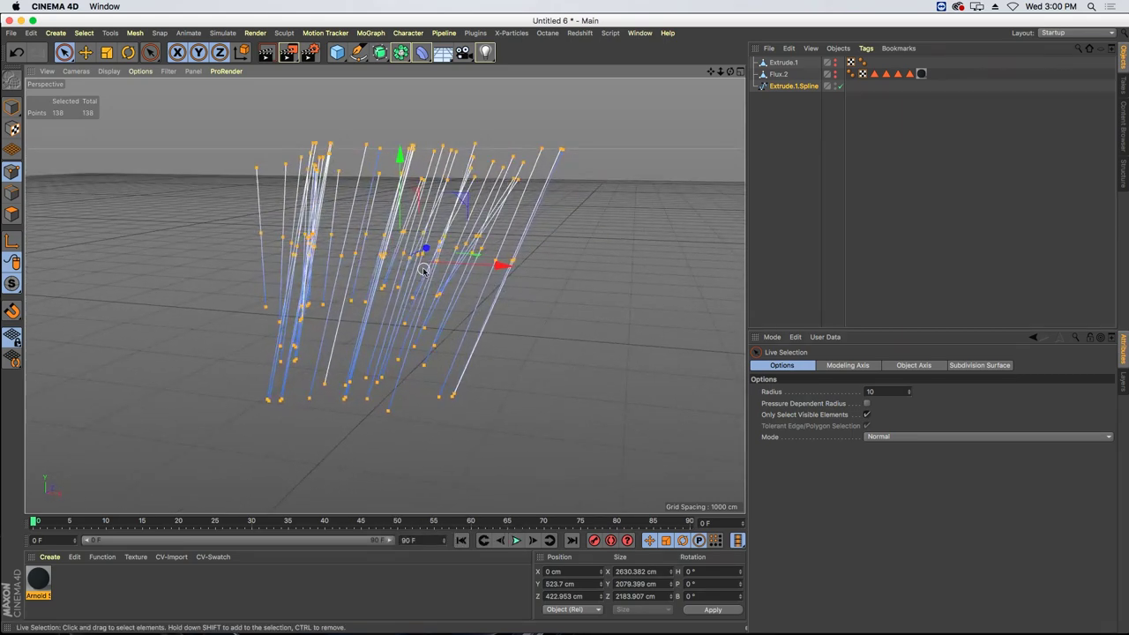
key(u)
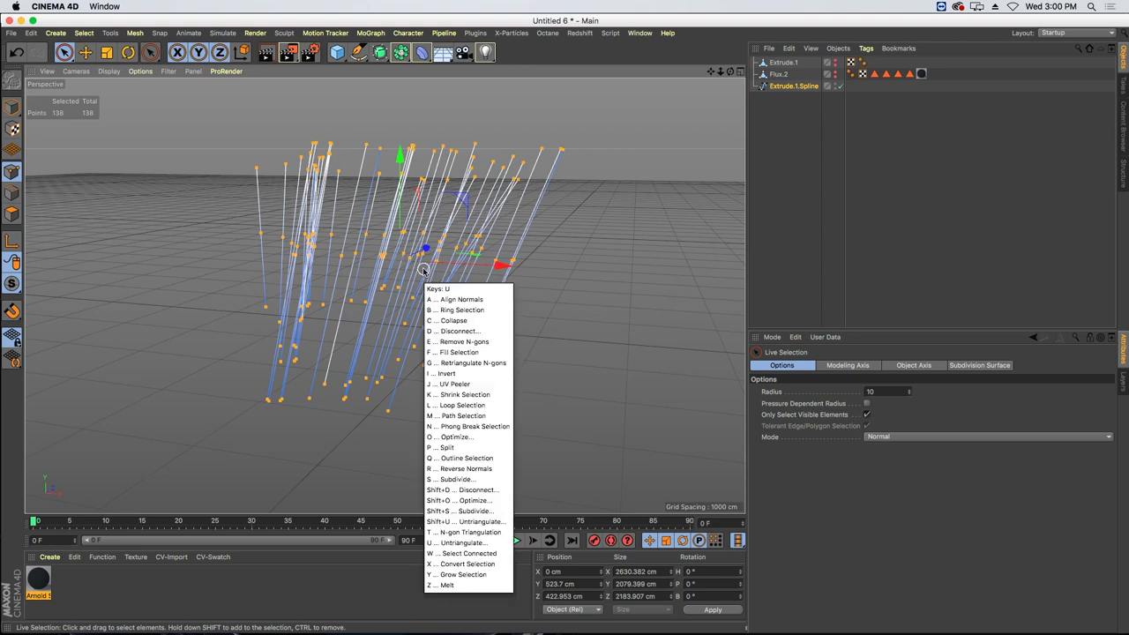
key(s)
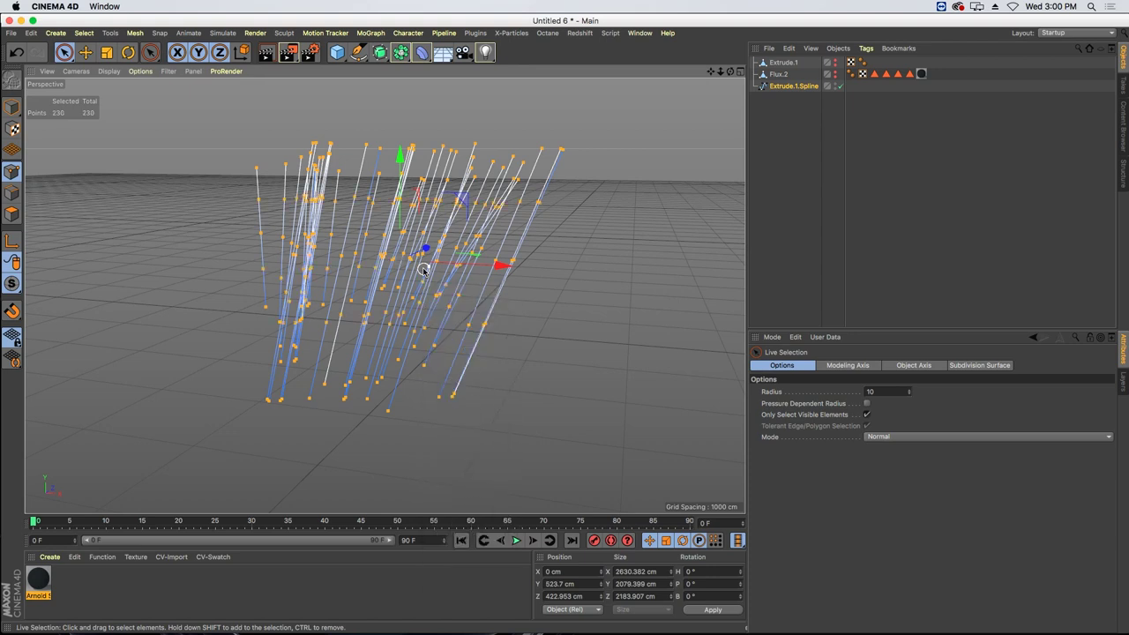
key(u)
key(s)
- Show the Flux.2 letters again in the viewport alongside the spline lines
alt+drag(348, 263, 579, 203)
click(840, 87)
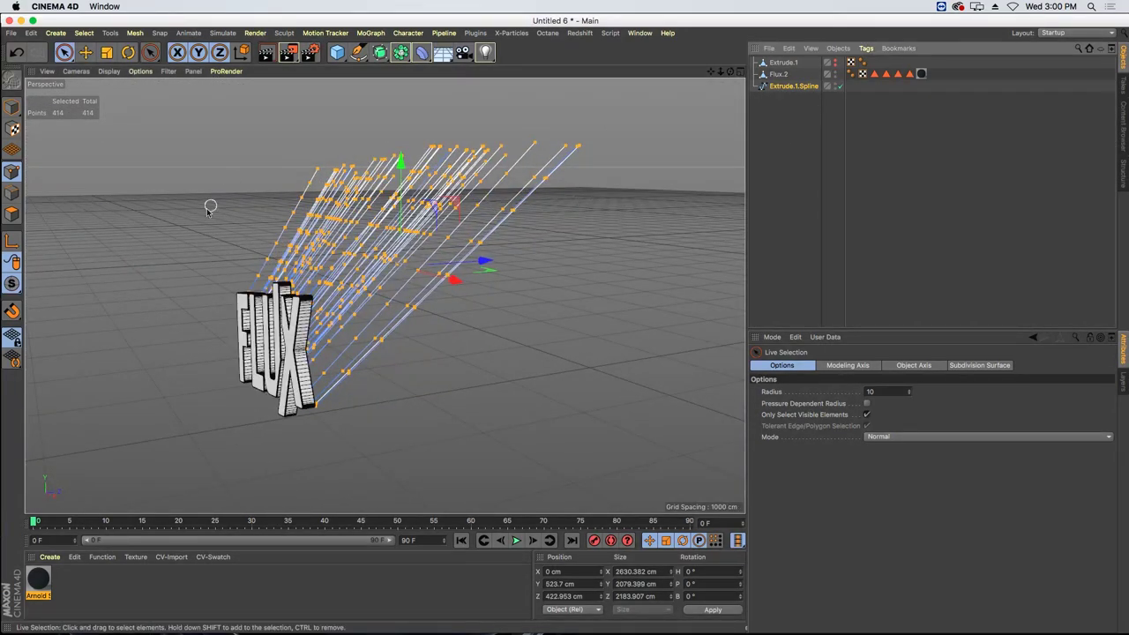
alt+drag(249, 239, 497, 235)
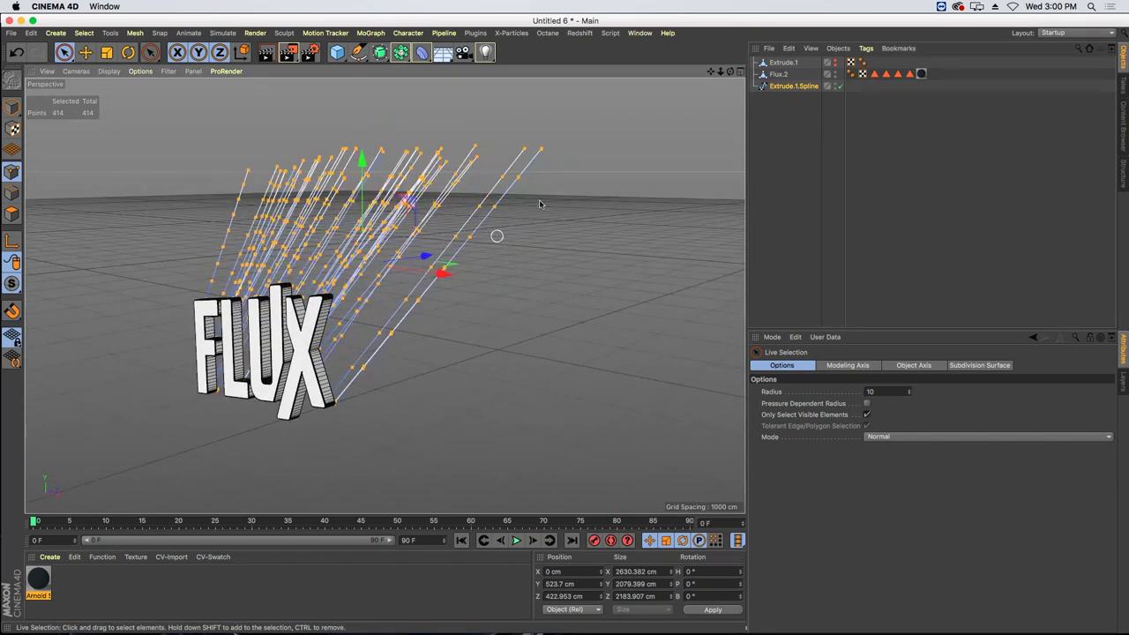
- Add a Spline Dynamics hair tag to Extrude.1.Spline
click(784, 87)
click(866, 49)
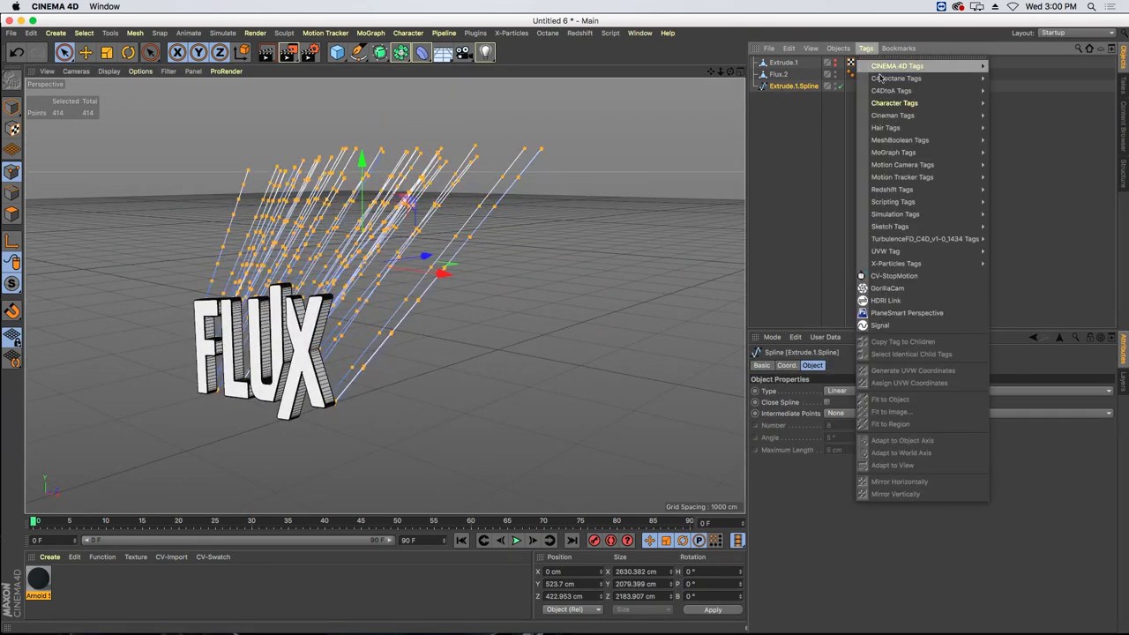
mouse_move(888, 129)
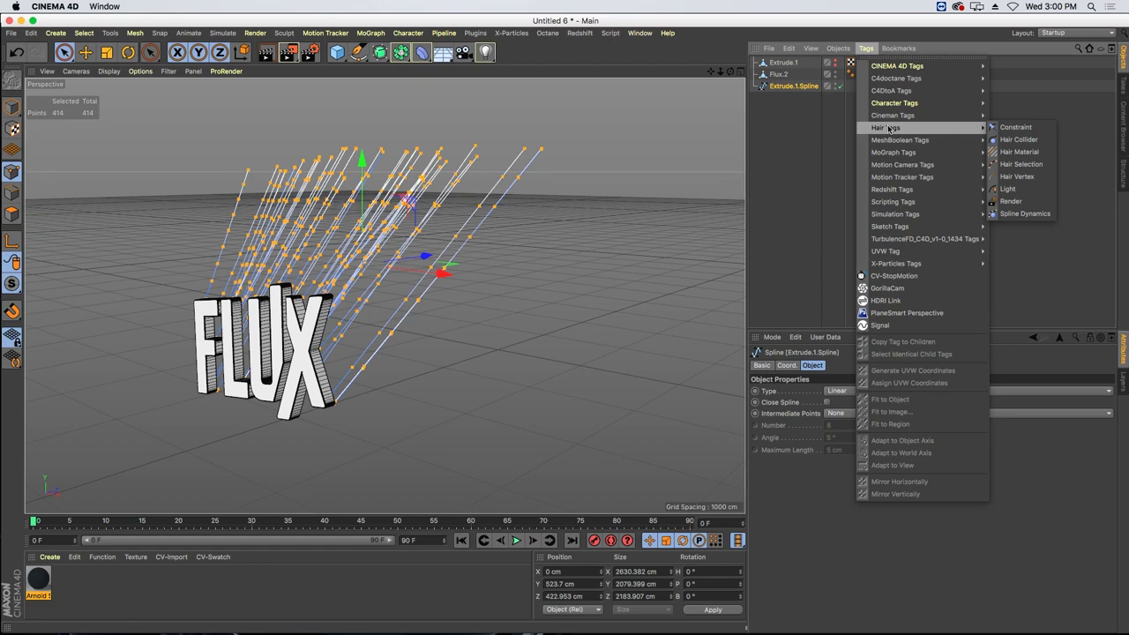
click(1025, 214)
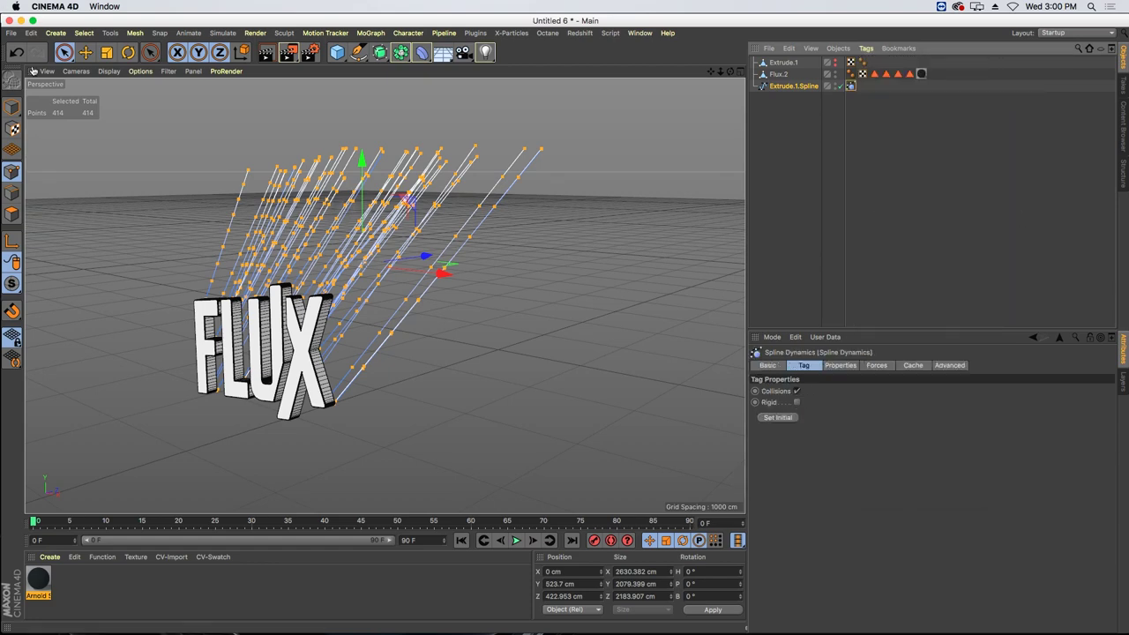
- Switch to model mode and play the animation to preview how the spline lines move under dynamics
click(11, 107)
click(85, 53)
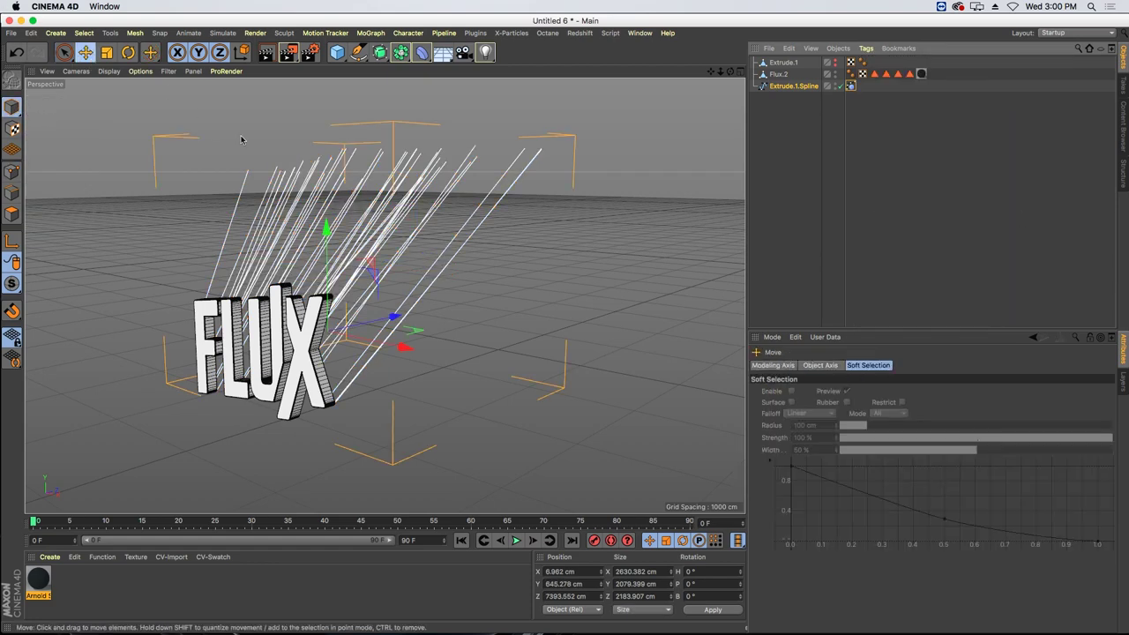
alt+drag(241, 139, 387, 370)
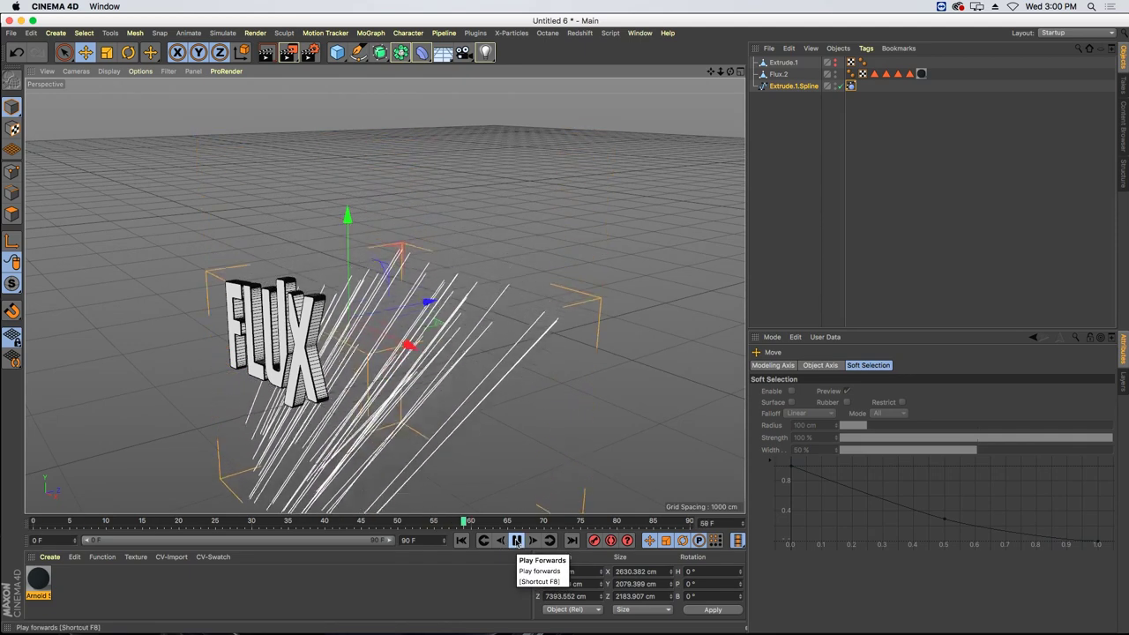
- Stop the playback, return to the first frame and hide the Flux.2 object in the viewport
click(516, 540)
click(461, 541)
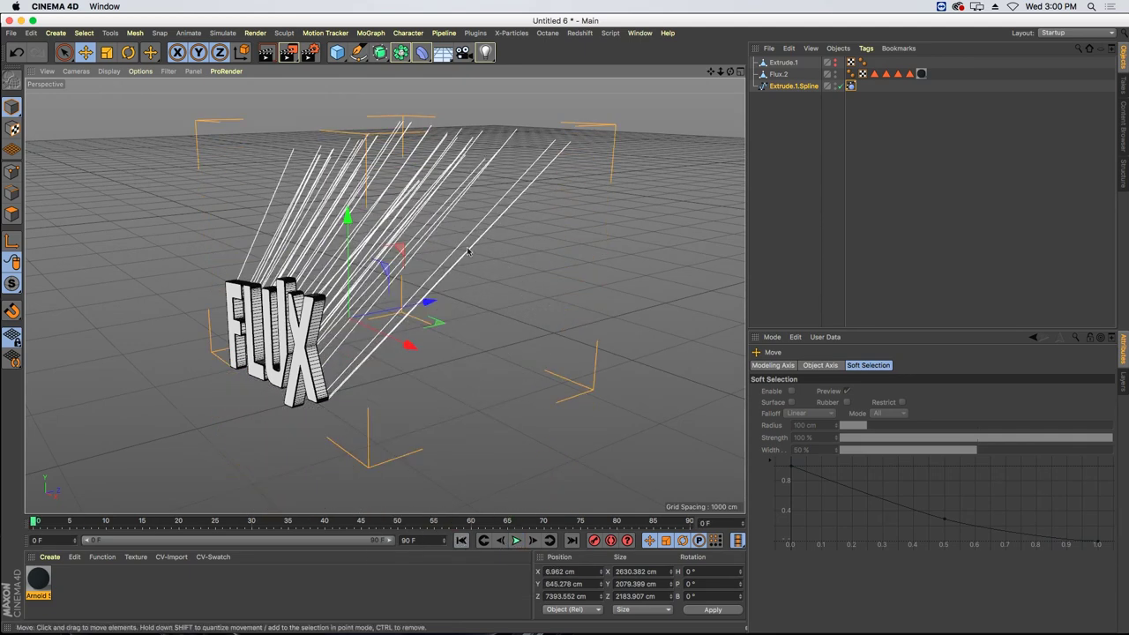
alt+drag(466, 252, 424, 241)
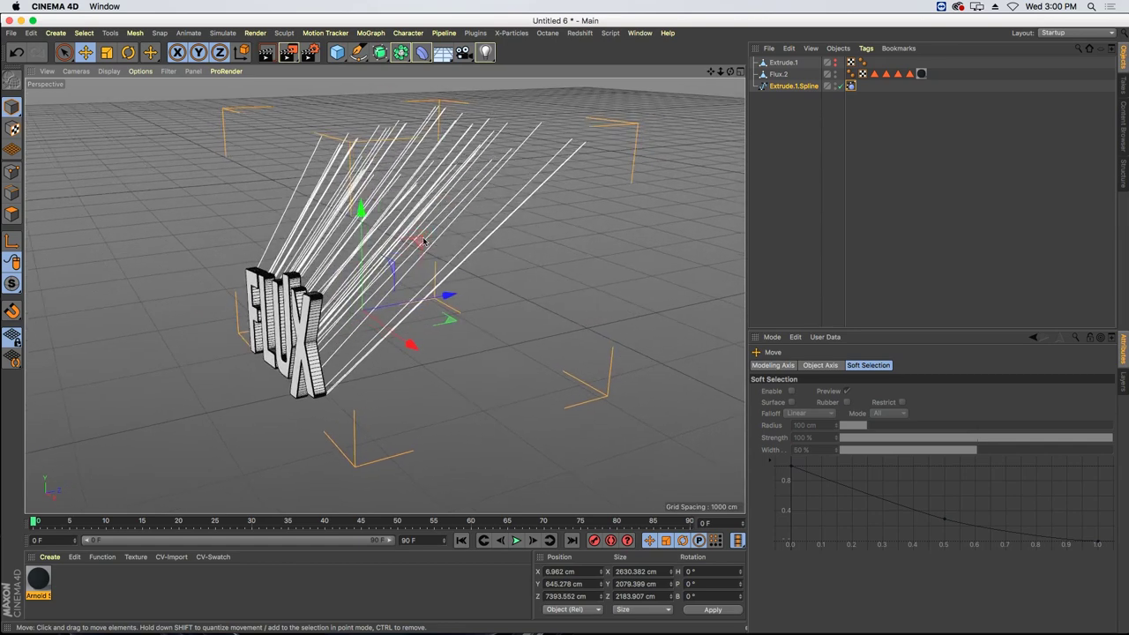
alt+click(836, 77)
alt+click(835, 77)
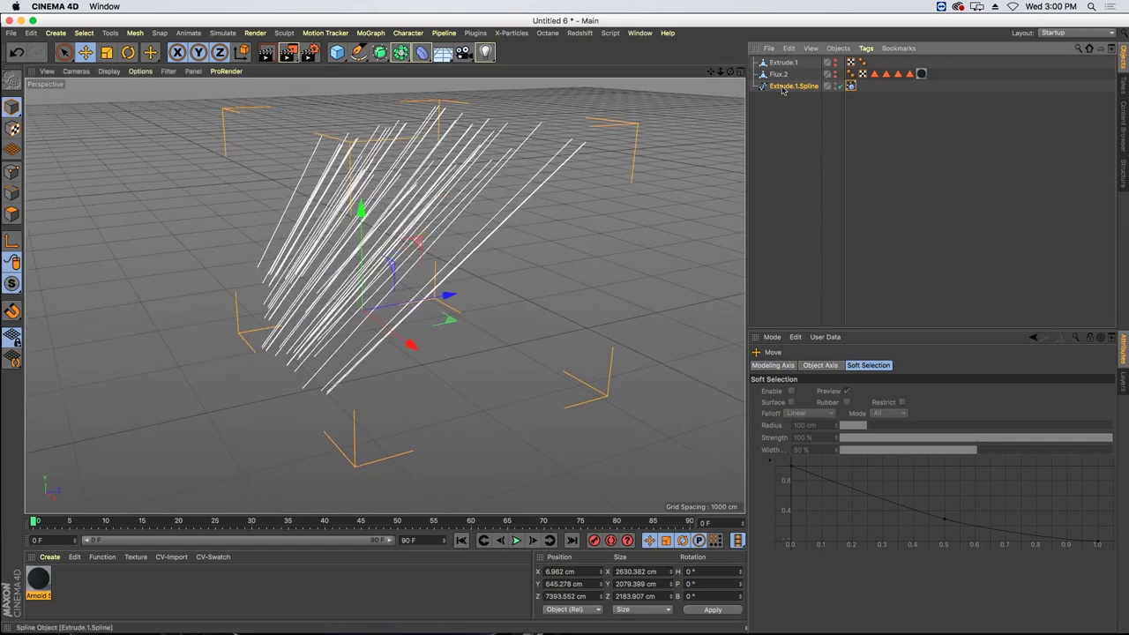
- Select the vertical column of base points of Extrude.1.Spline with a rectangle selection in the enlarged Right view
click(782, 86)
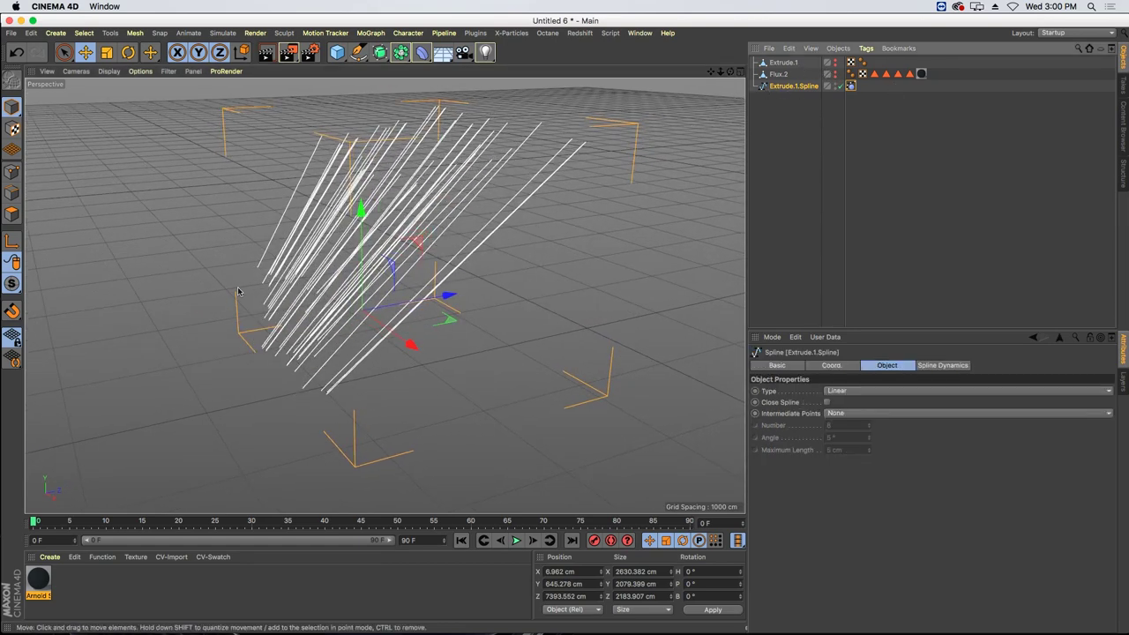
click(739, 71)
click(281, 302)
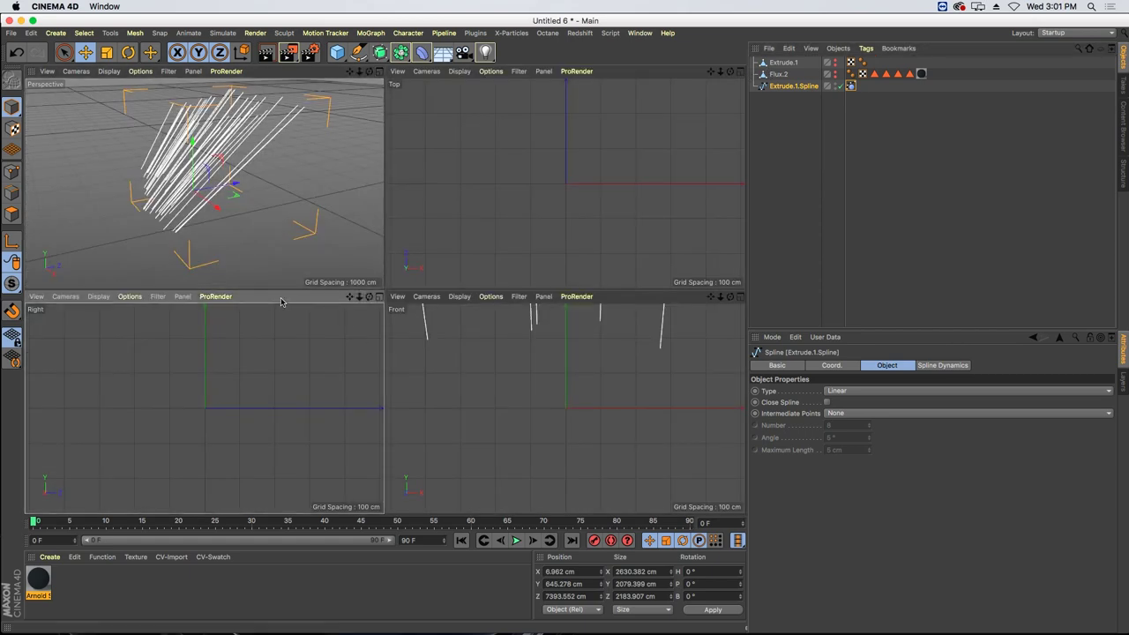
key(h)
click(379, 296)
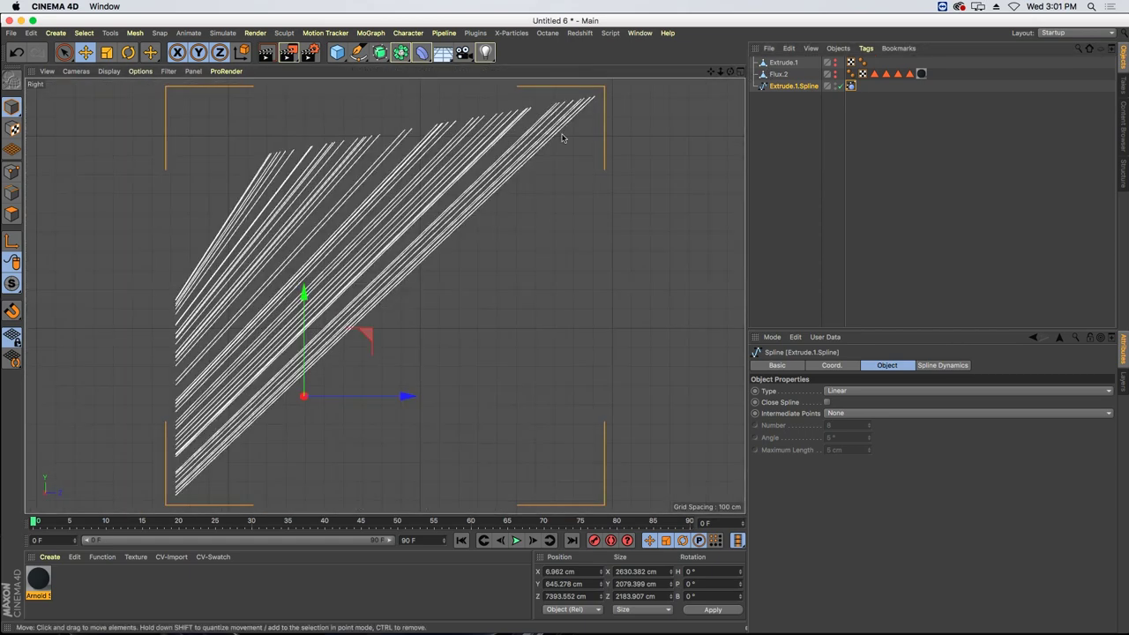
drag(720, 71, 696, 71)
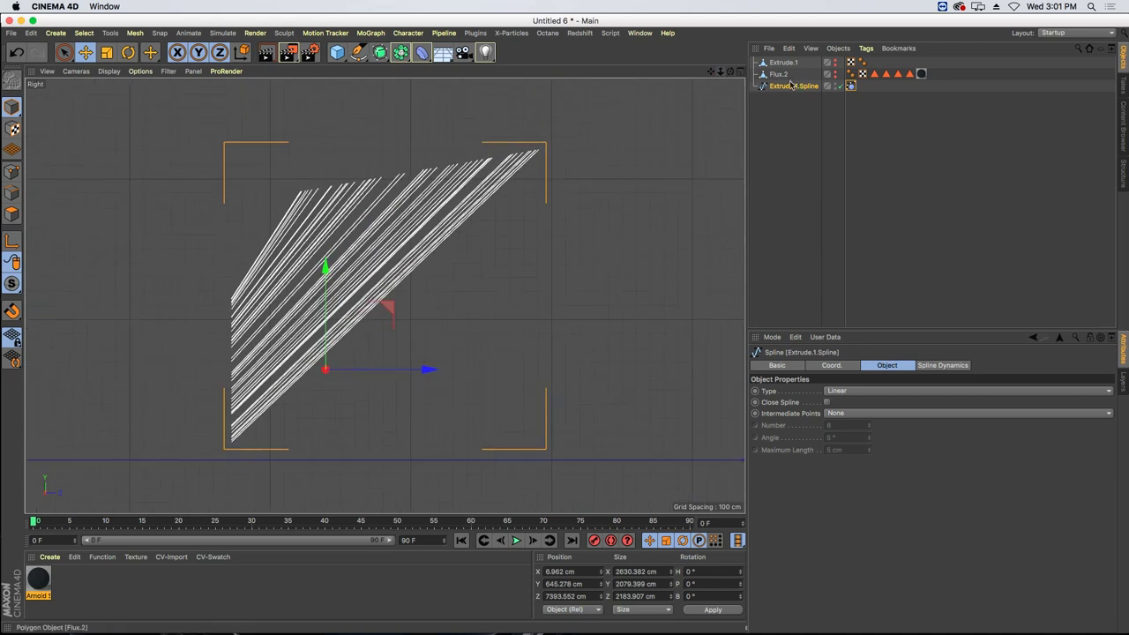
click(12, 172)
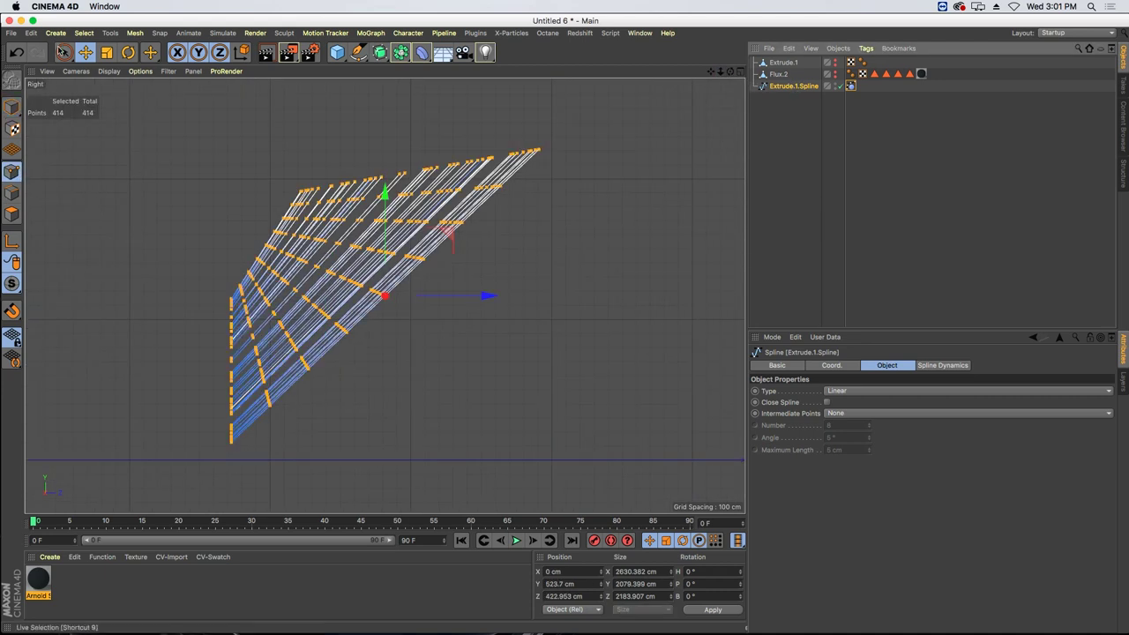
click(64, 52)
click(123, 89)
drag(204, 291, 238, 468)
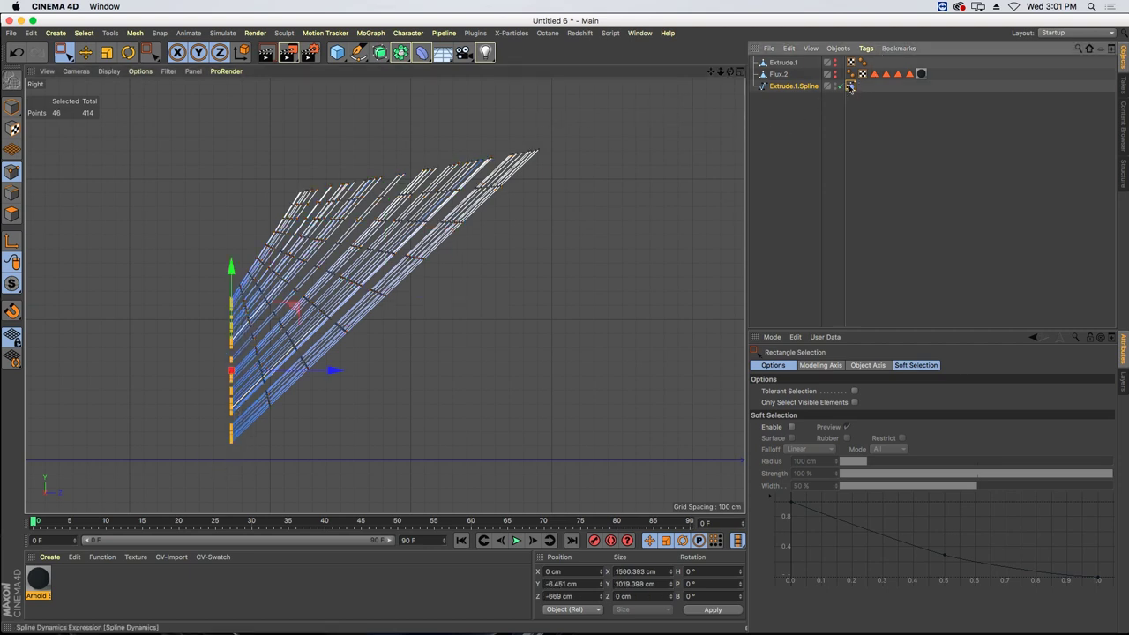
- Set the selected base points as fixed in the Spline Dynamics tag, play the simulation and rewind to frame 0
click(850, 86)
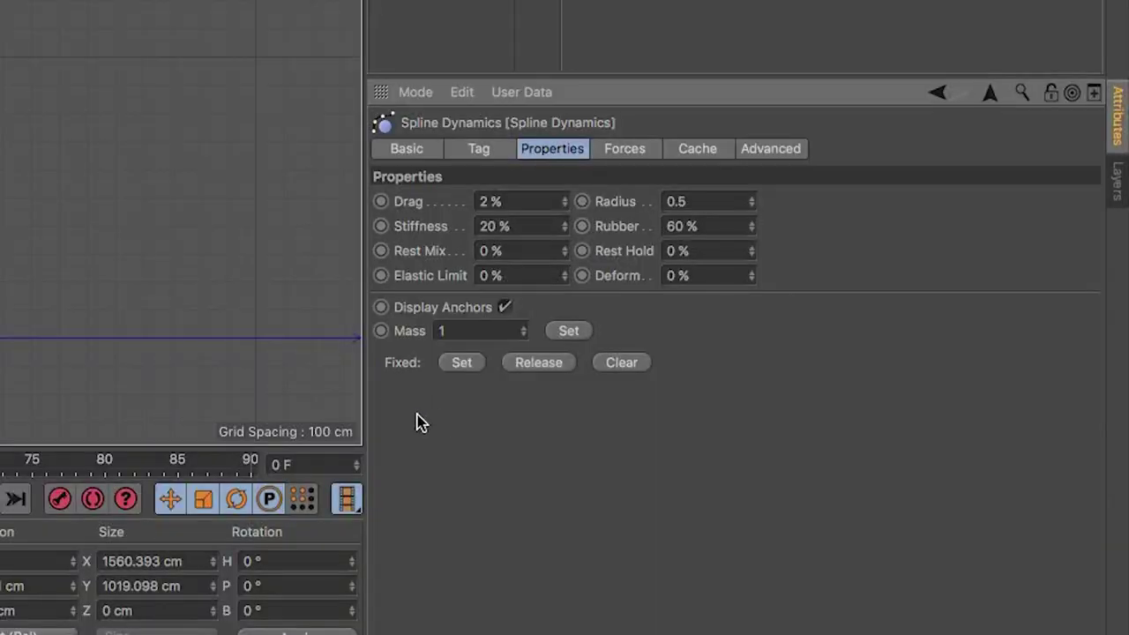
click(469, 365)
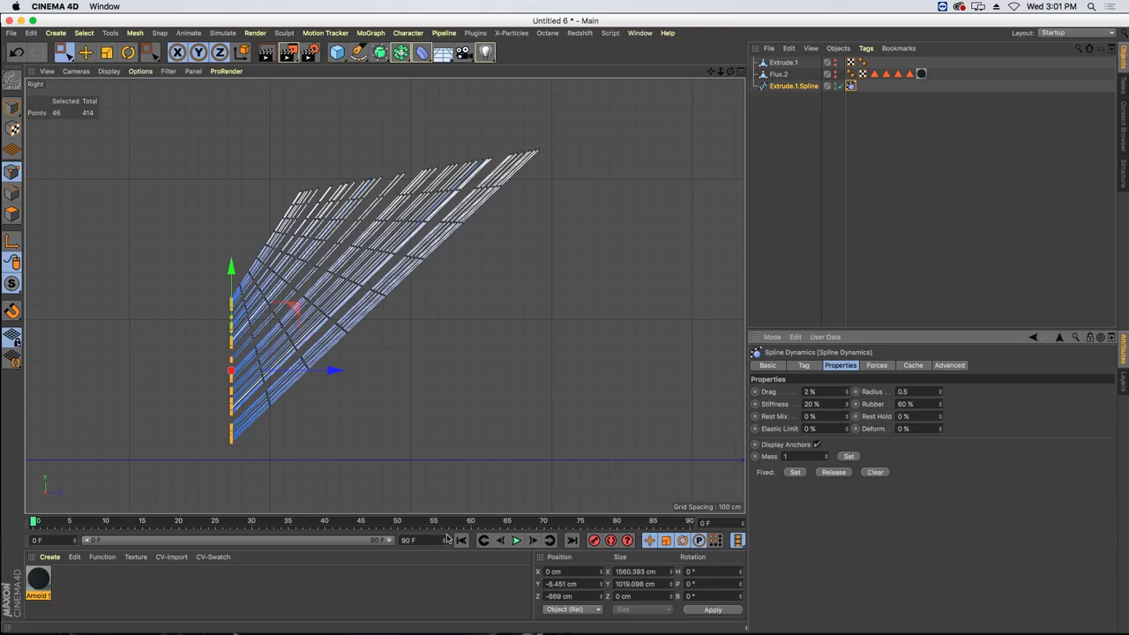
click(517, 540)
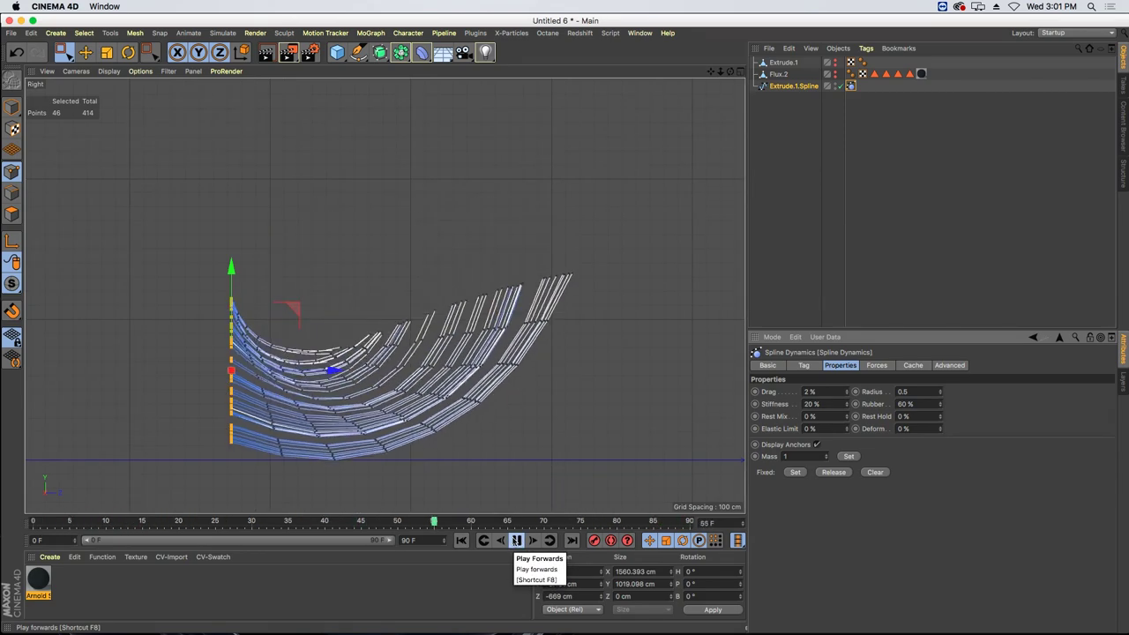
click(517, 541)
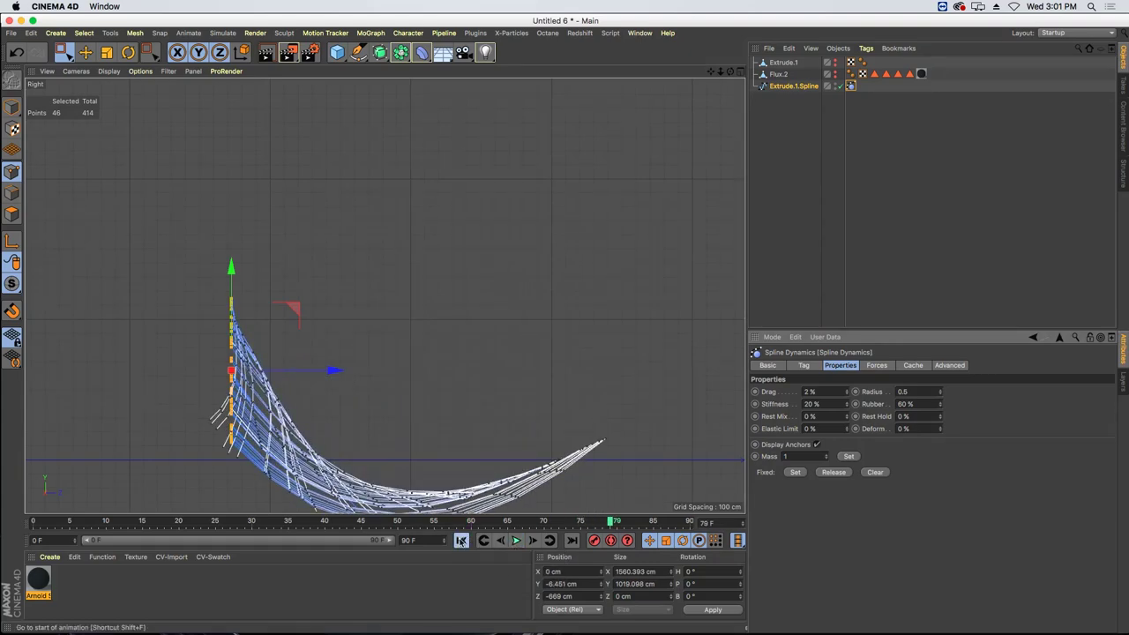
click(461, 540)
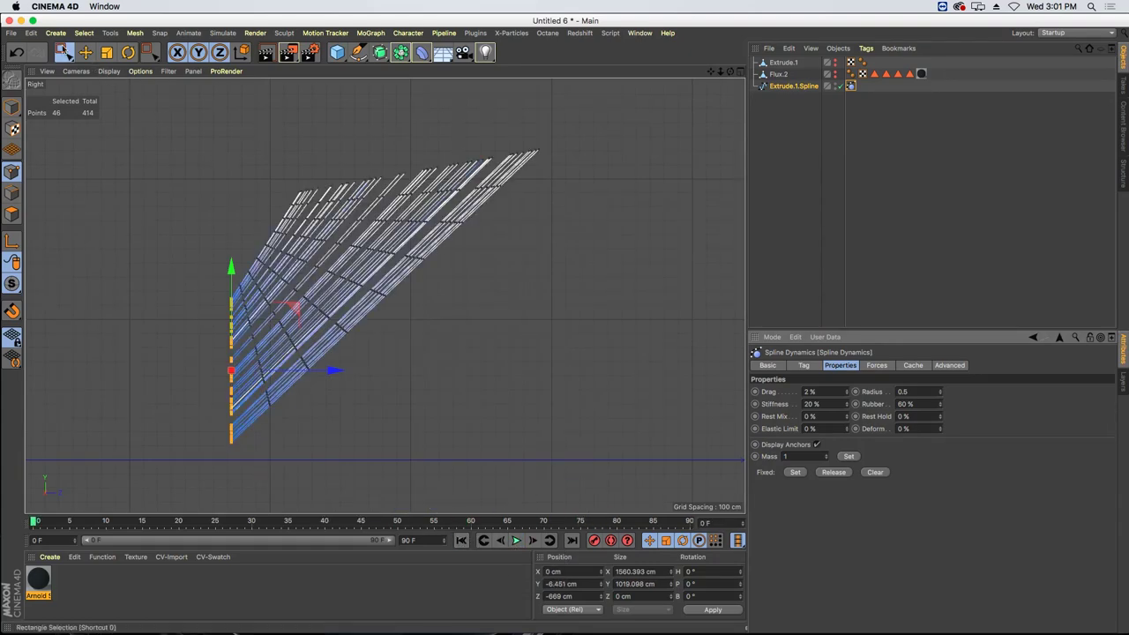
- Select the uppermost end points of all the spline strands with a lasso selection
click(63, 51)
click(109, 112)
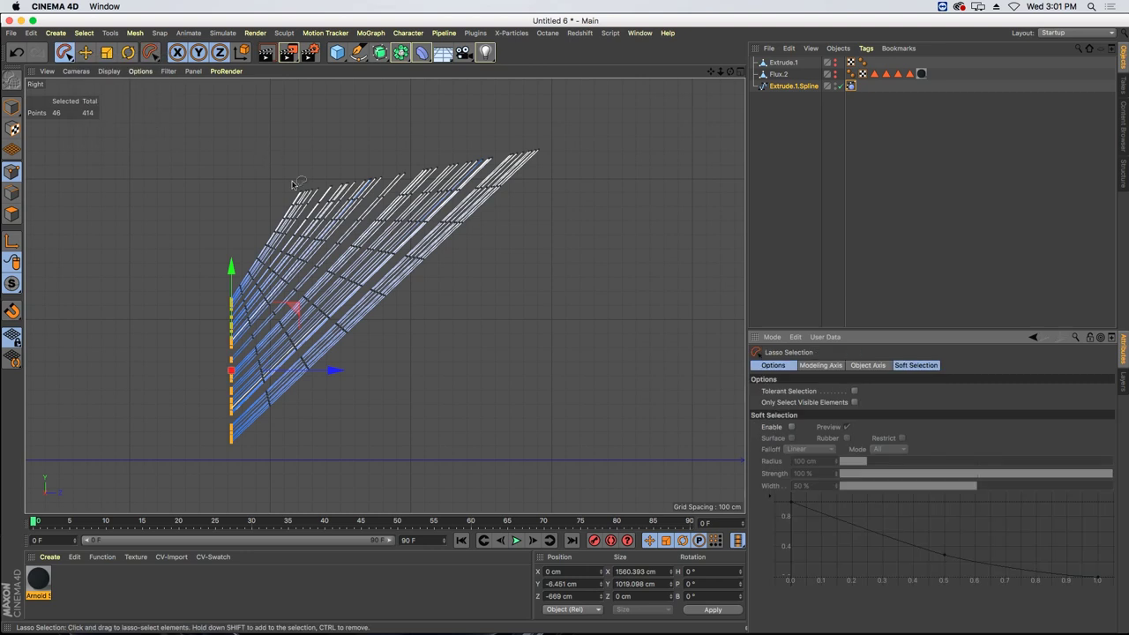
mouse_move(275, 175)
mouse_down()
mouse_move(597, 137)
mouse_move(547, 154)
mouse_move(300, 174)
mouse_up()
drag(478, 171, 355, 189)
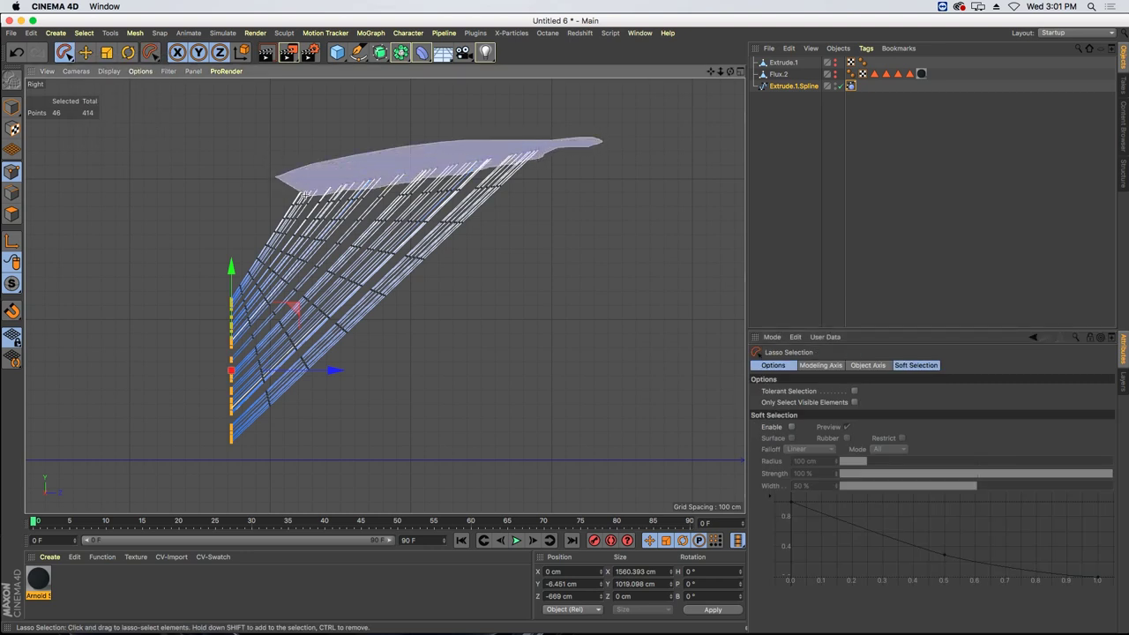
drag(279, 177, 279, 178)
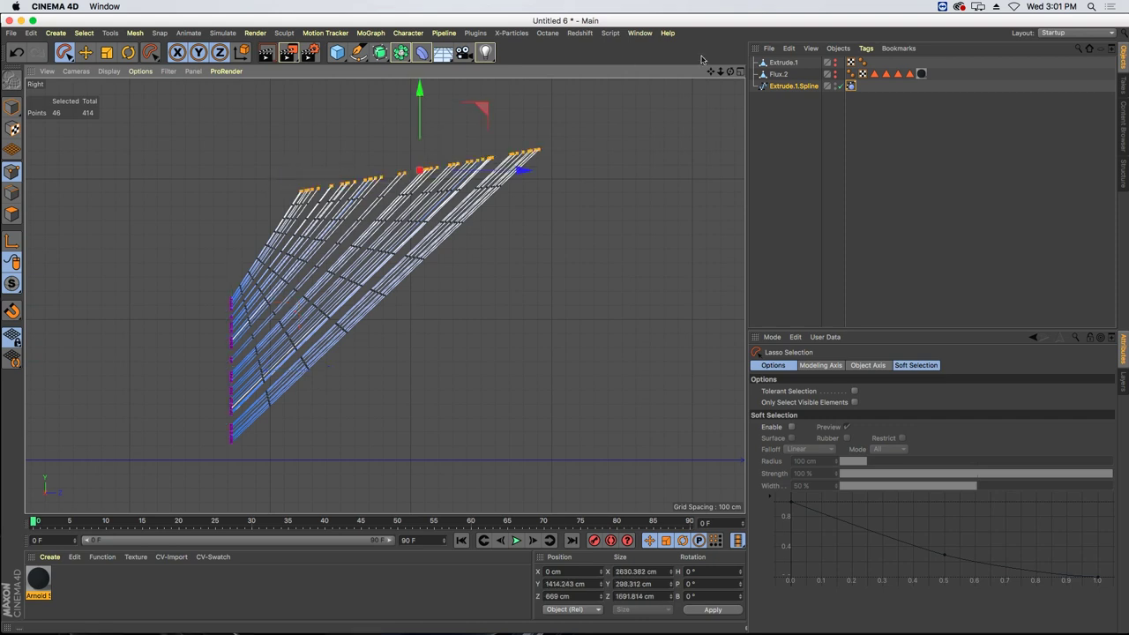
- Return to the four-view layout and create a null object
click(741, 72)
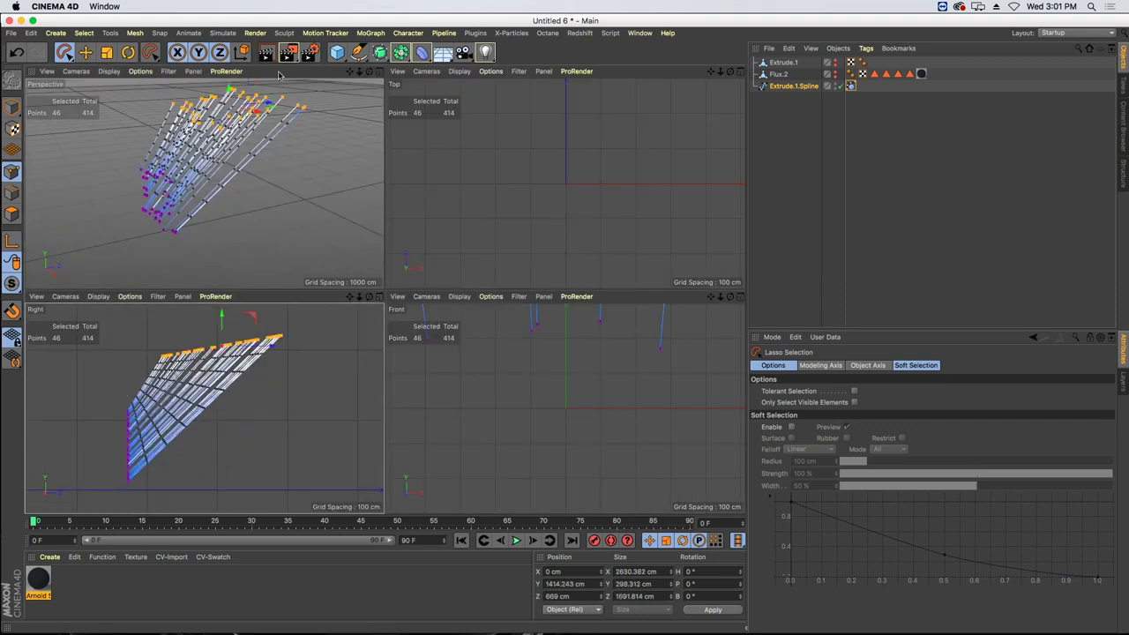
click(79, 40)
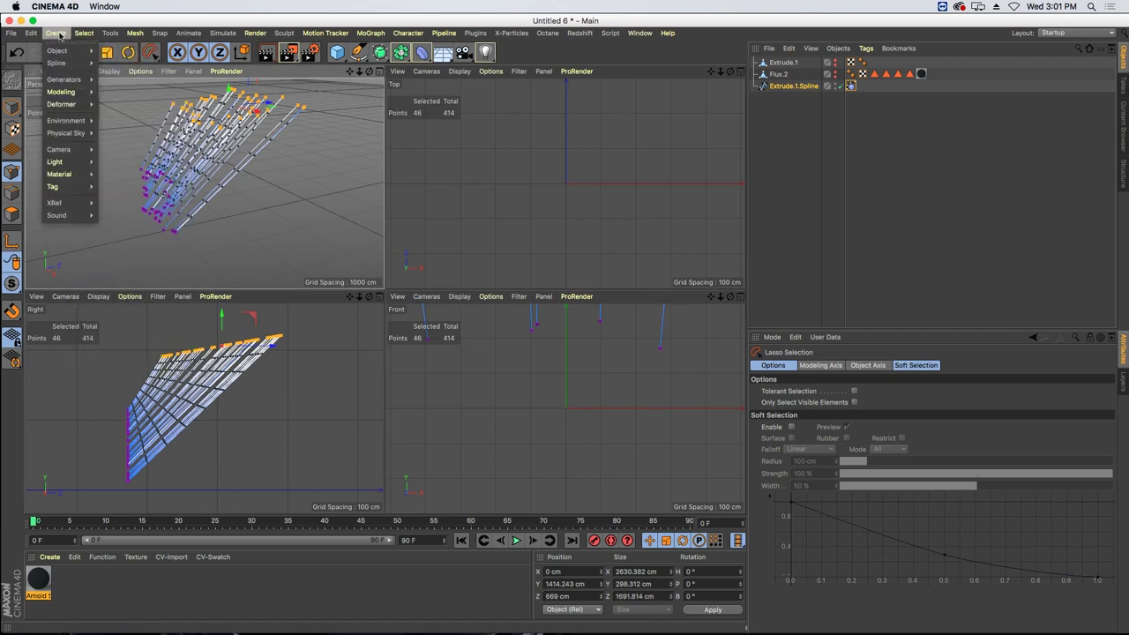
mouse_move(65, 50)
click(120, 58)
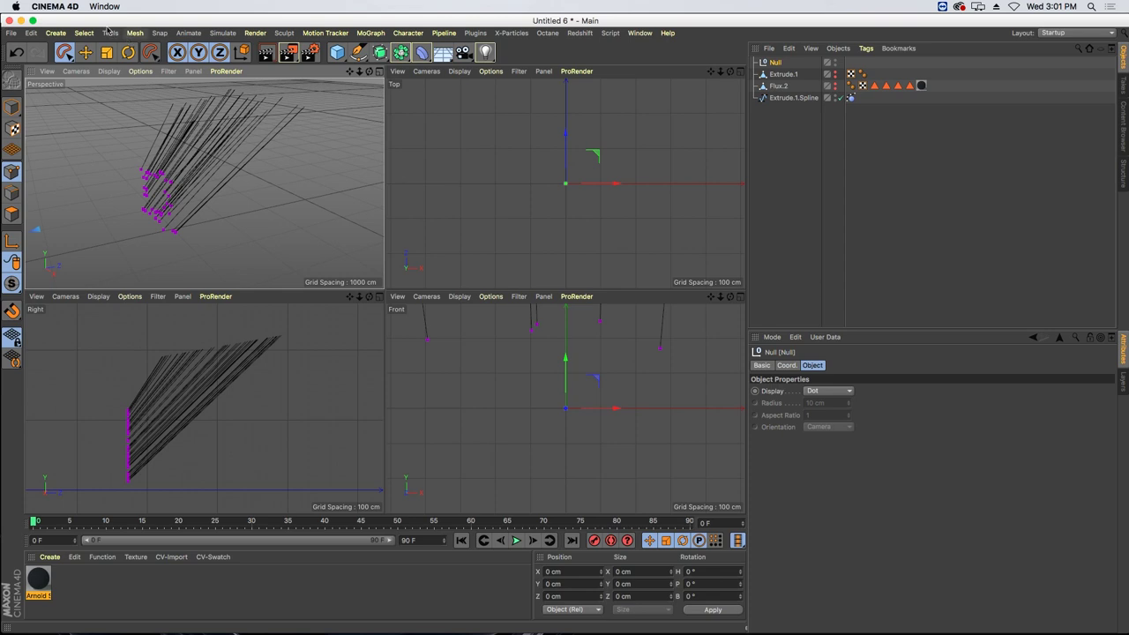
- Transfer the null to the position of Extrude.1.Spline and move it up to the middle of the strands' upper end points
drag(12, 107, 39, 122)
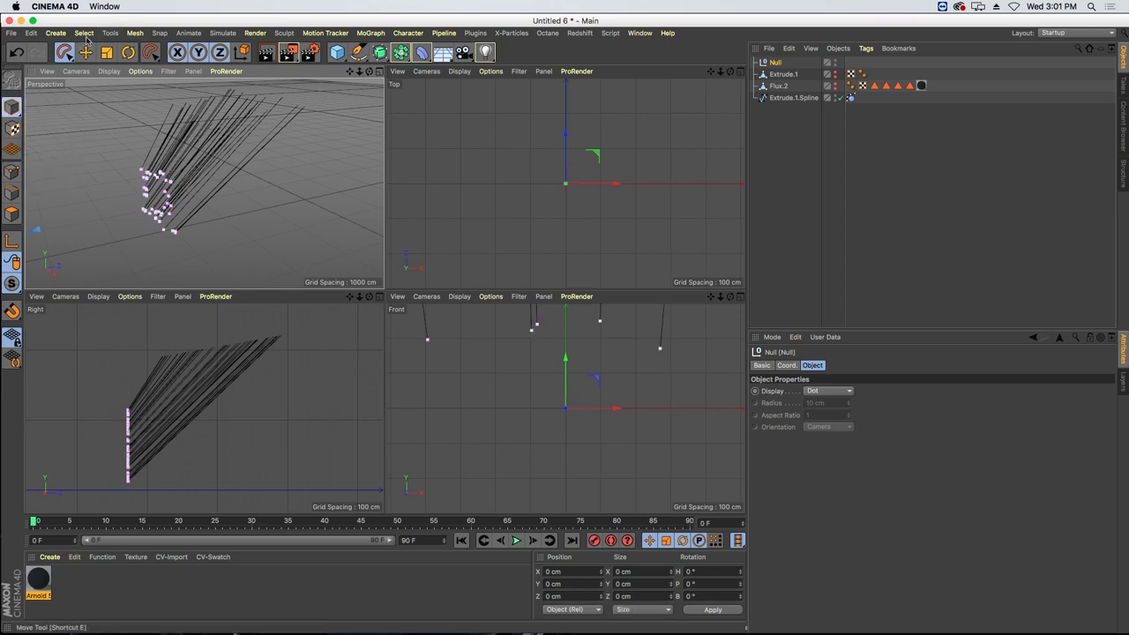
click(114, 33)
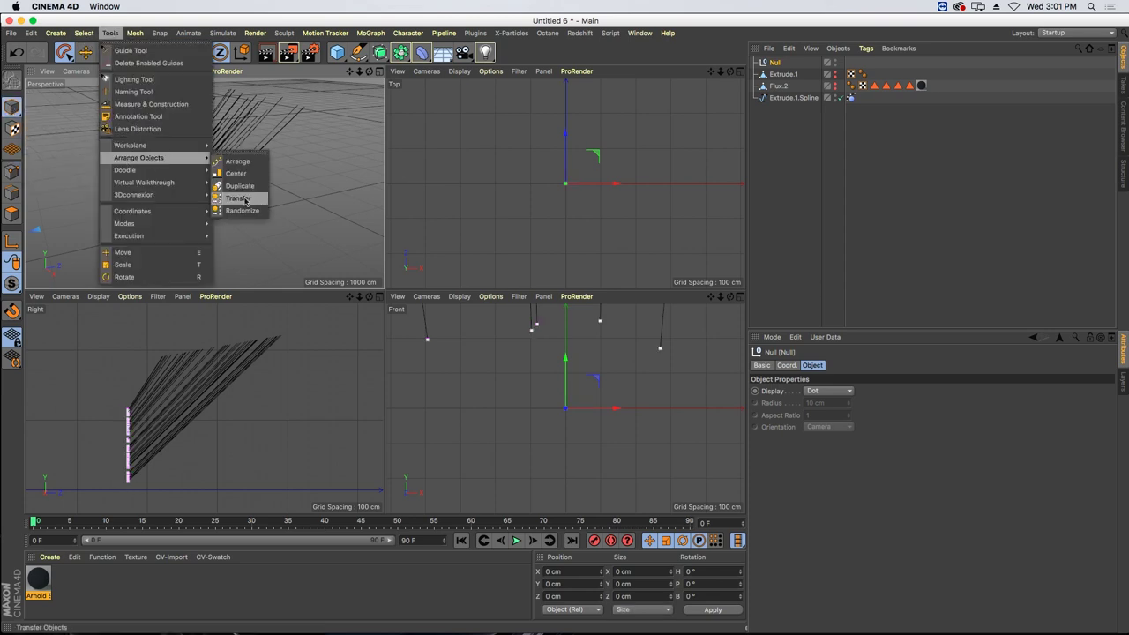
click(236, 203)
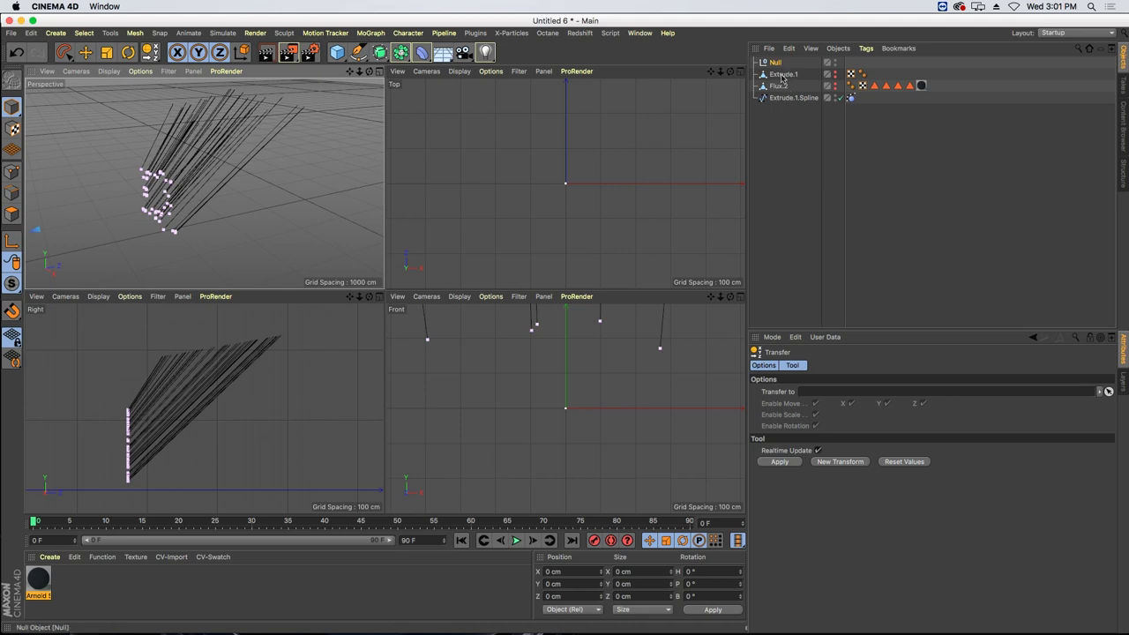
drag(788, 97, 822, 339)
drag(816, 394, 817, 394)
click(780, 461)
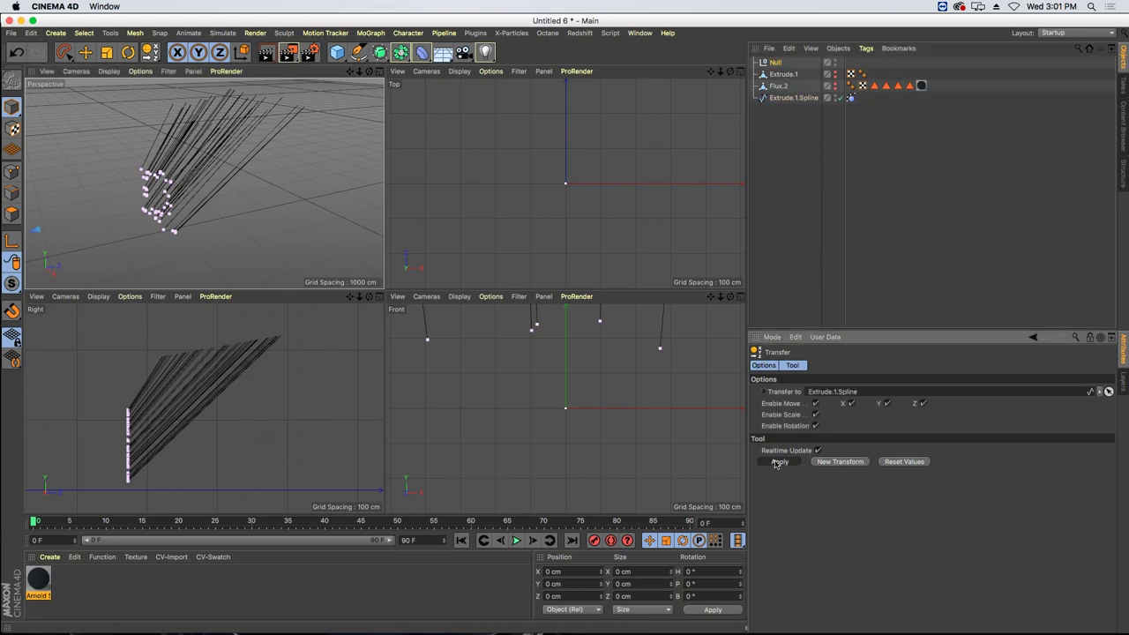
click(86, 52)
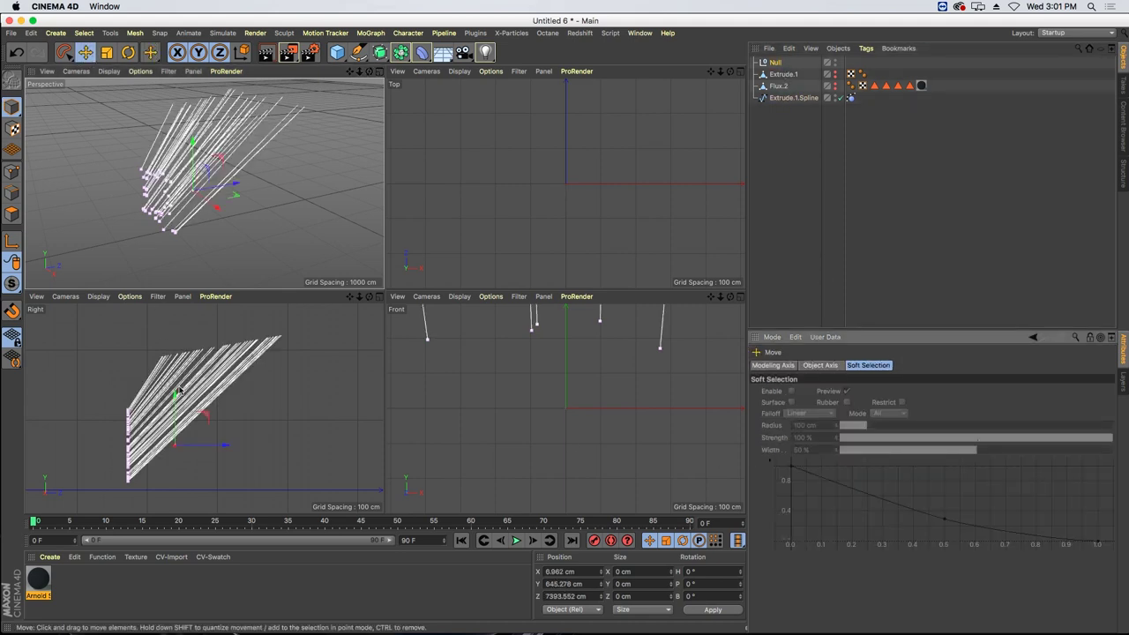
drag(175, 445, 219, 345)
- Add a hair Constraint tag to Extrude.1.Spline, link the Null as its object and set the selected end points
click(793, 98)
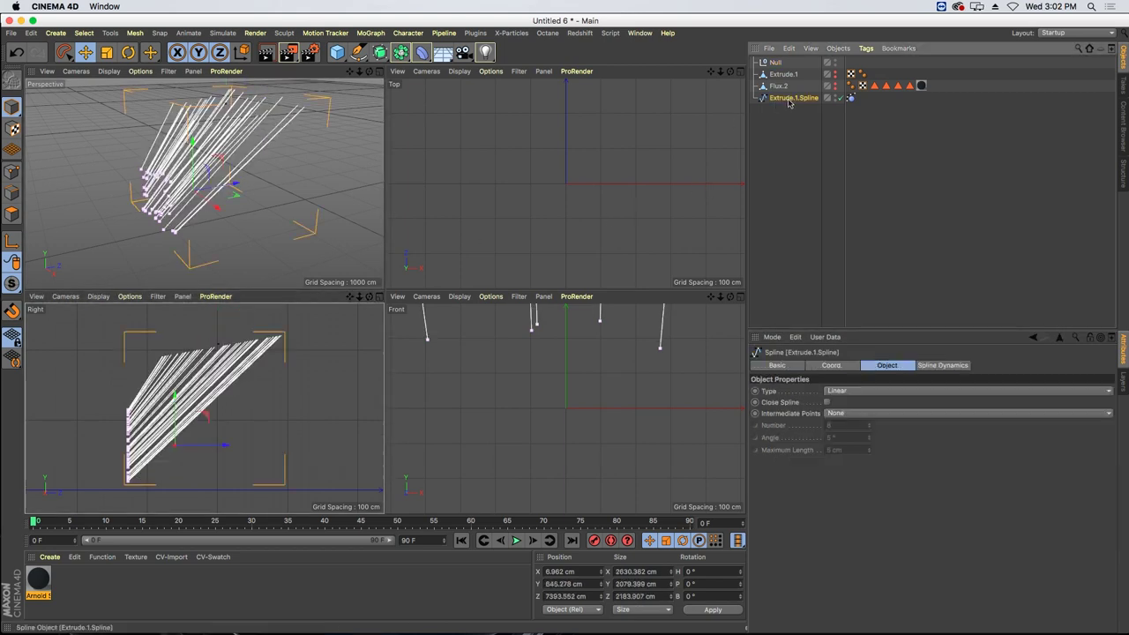
click(14, 173)
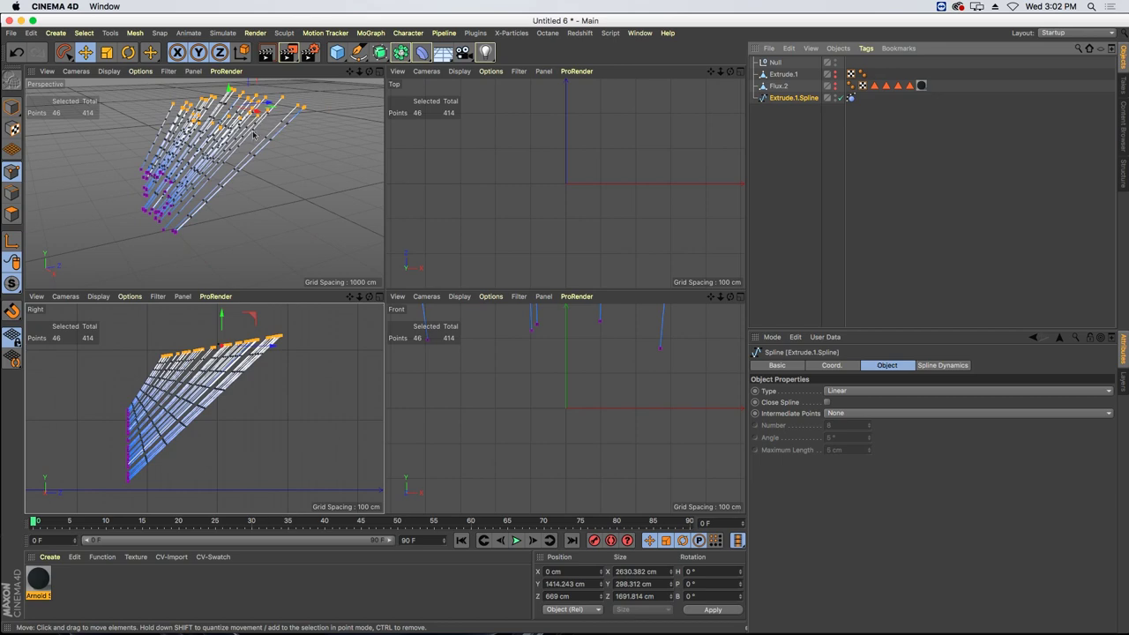
mouse_move(253, 134)
alt+mouse_down()
mouse_move(312, 138)
mouse_move(247, 129)
mouse_move(252, 114)
alt+mouse_up()
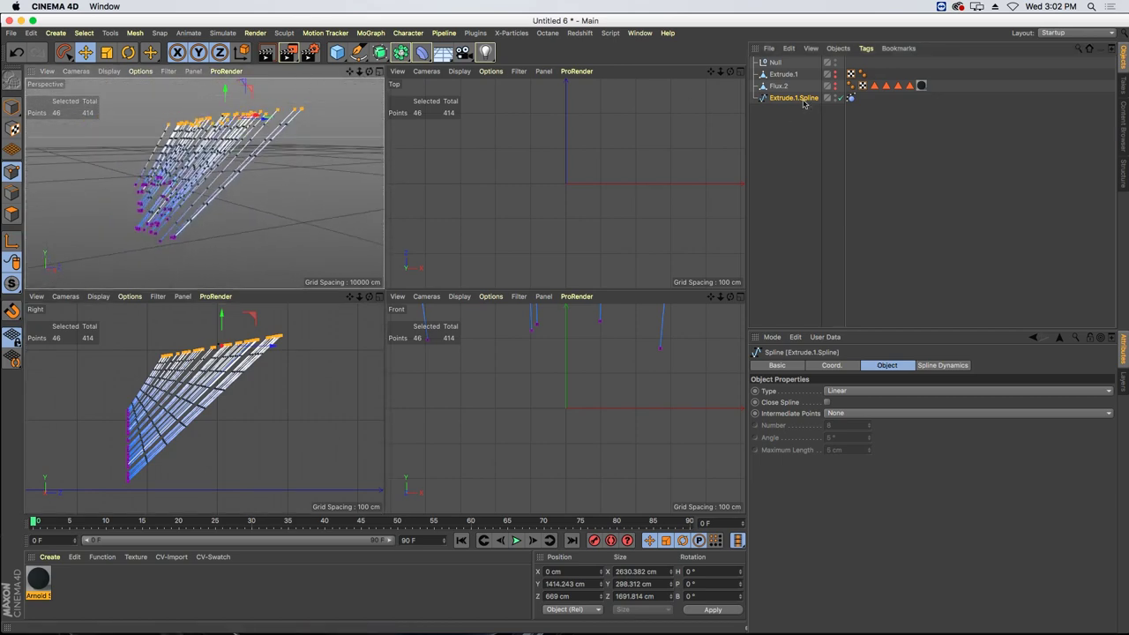
click(866, 49)
mouse_move(885, 128)
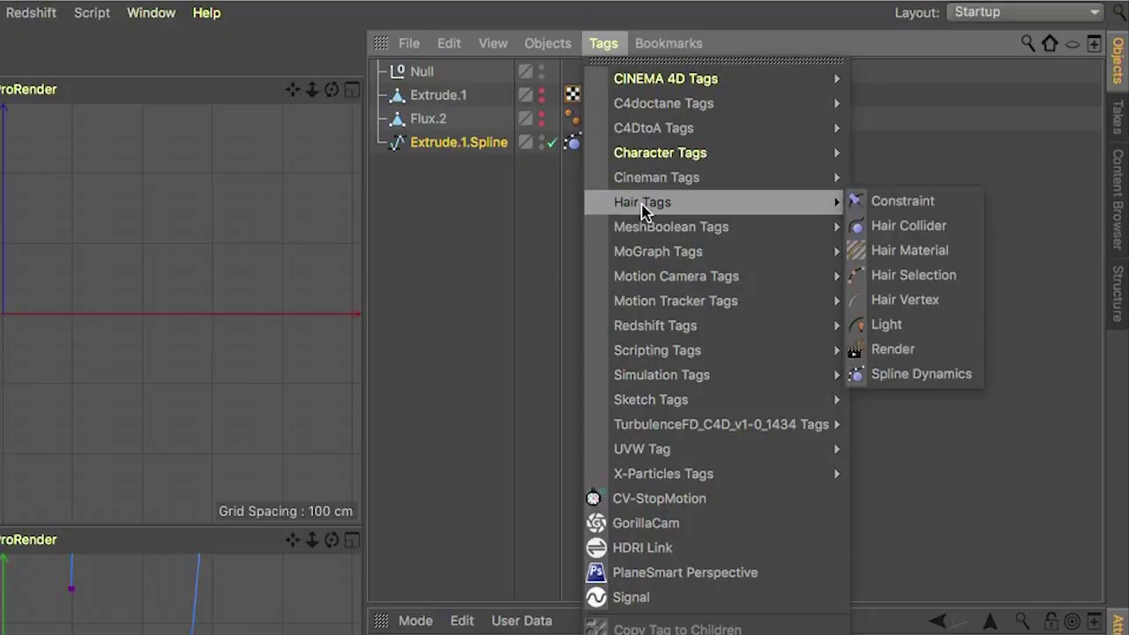
click(860, 209)
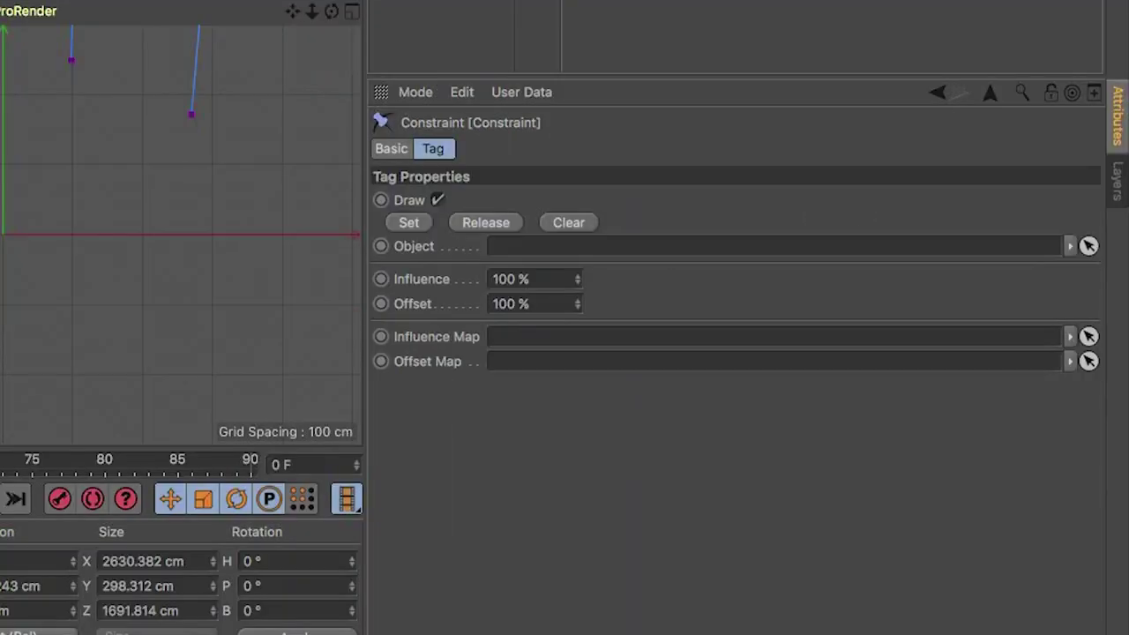
drag(534, 106, 512, 249)
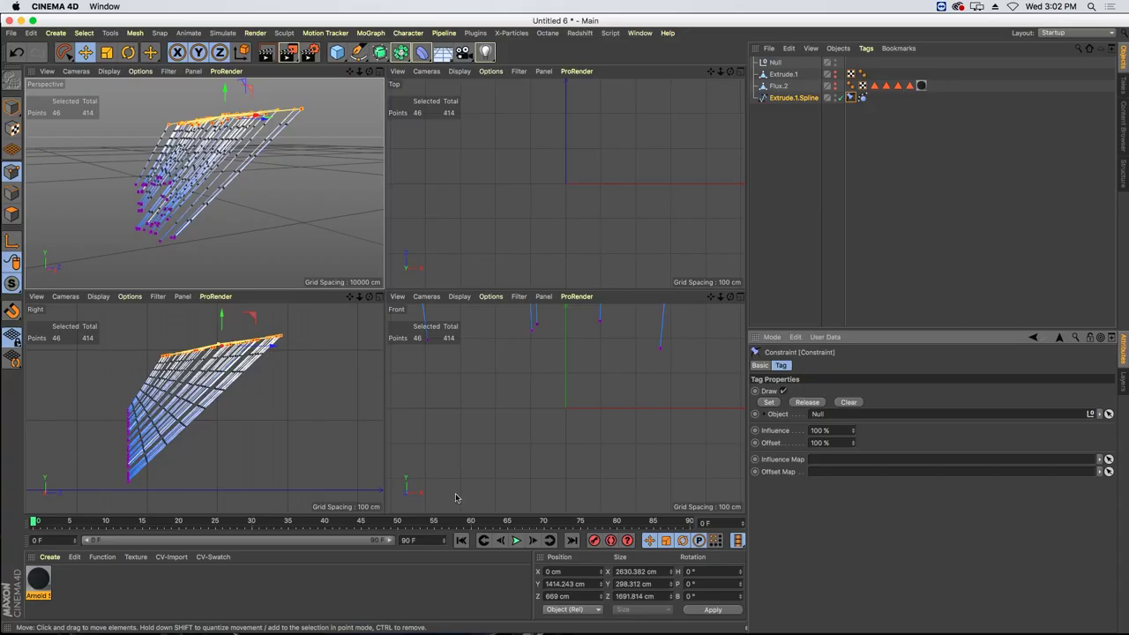
- Play the simulation, watch the constrained strands in the enlarged Perspective view, and stop it
key(F8)
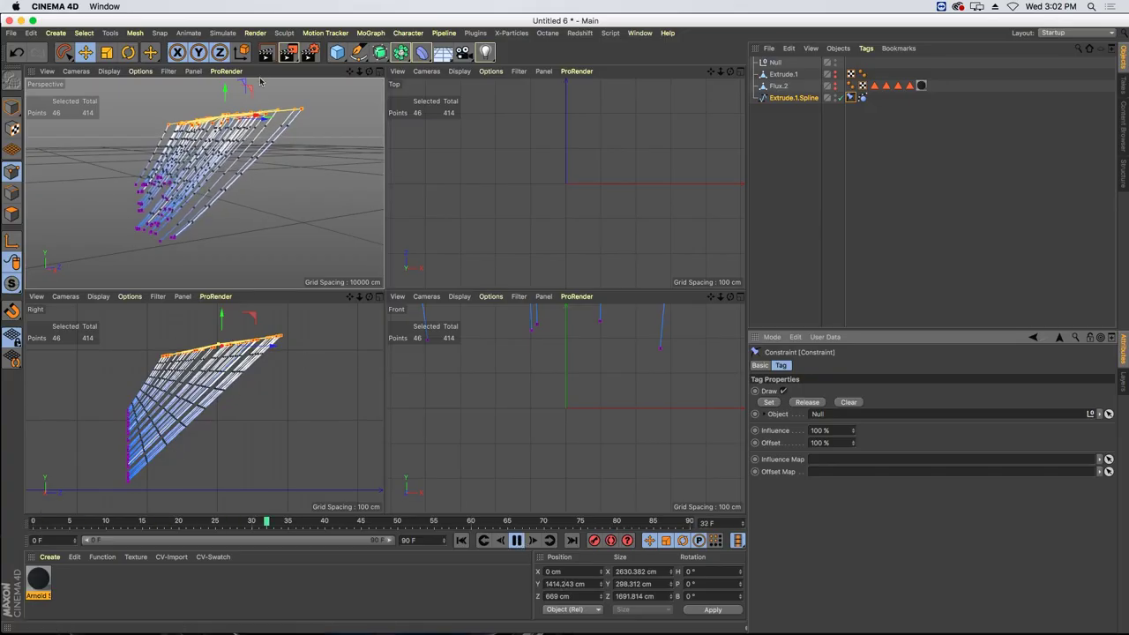
middle_click(373, 192)
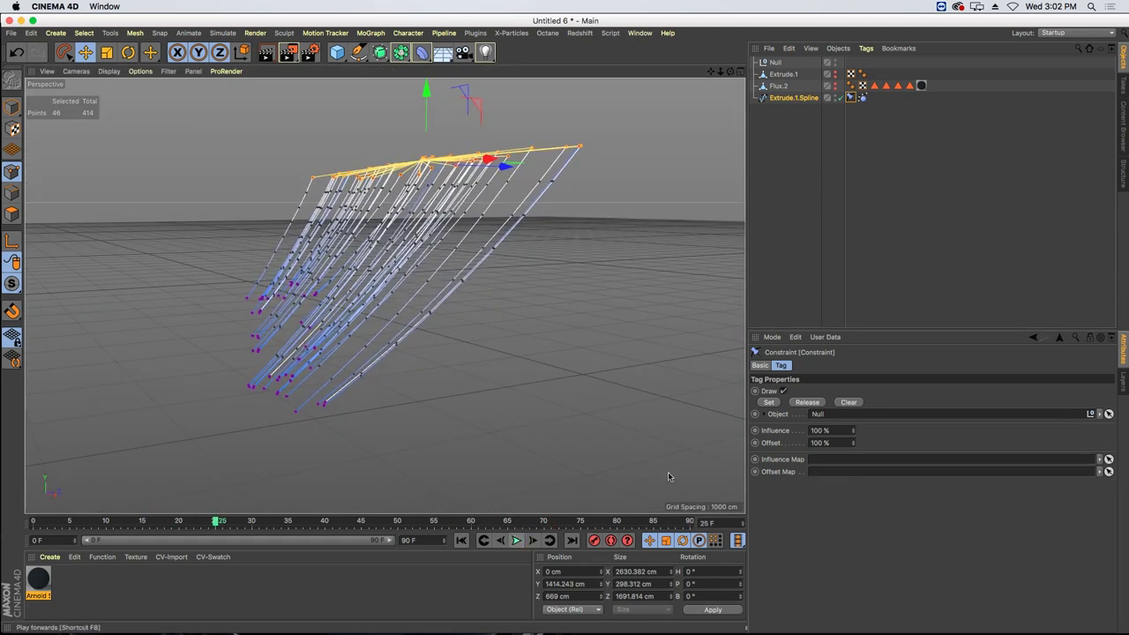
click(518, 539)
- Set the project frame rate to 24 FPS, extend the timeline and preview range to 240 frames, and return to frame 0
key(ctrl+d)
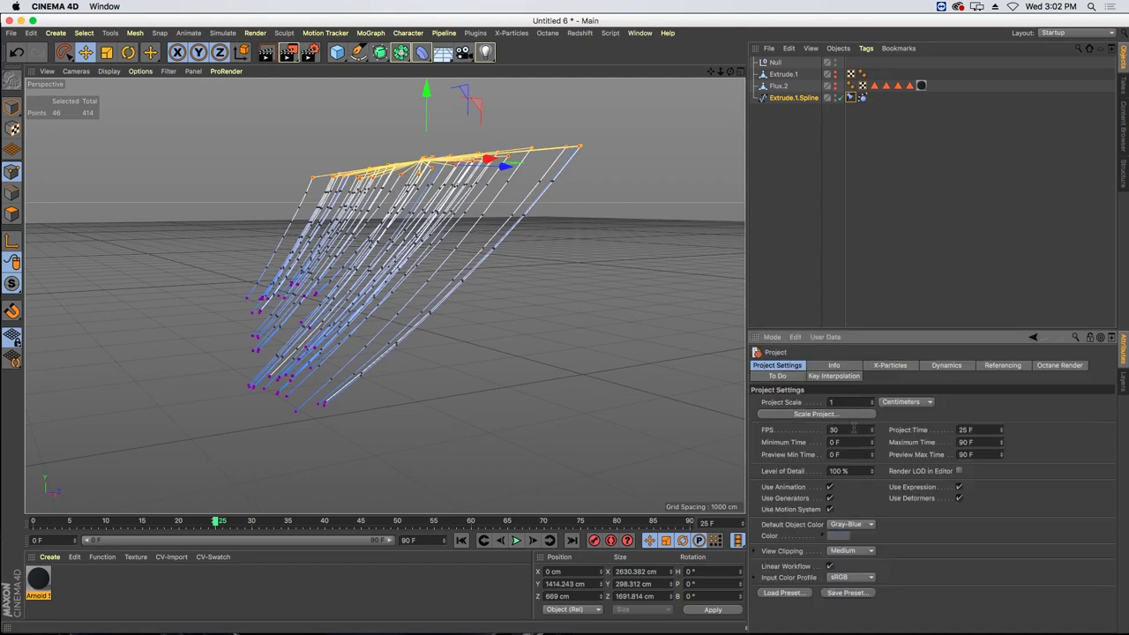
click(408, 540)
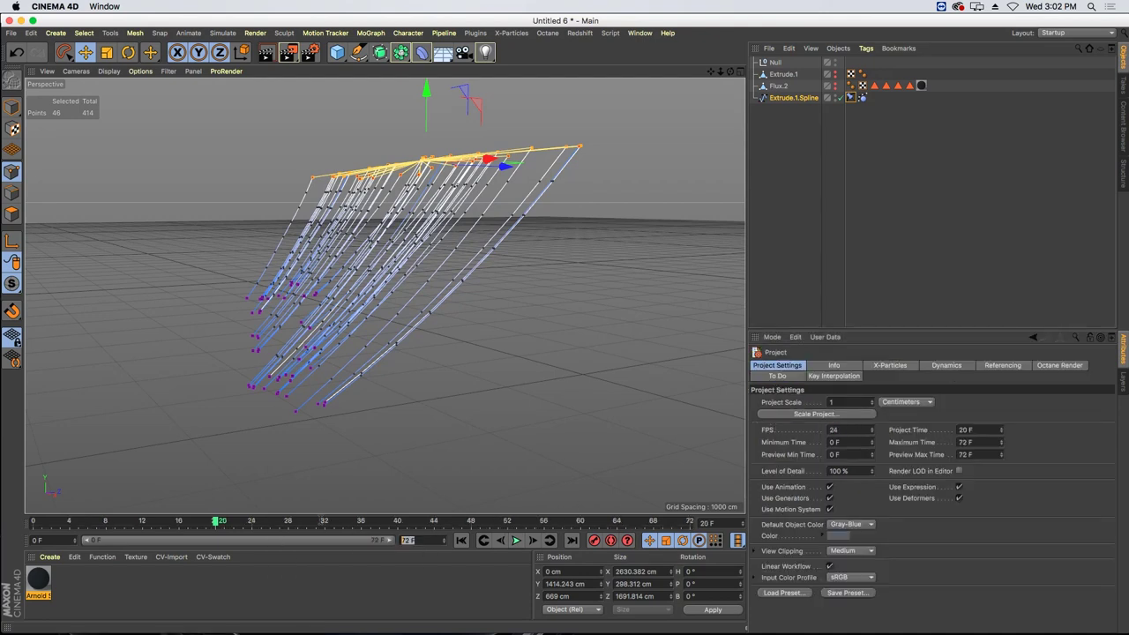
key(Return)
drag(190, 541, 393, 540)
click(460, 539)
- Play the simulation, lower the Null so the strands slacken, and stop and rewind to frame 0
click(516, 540)
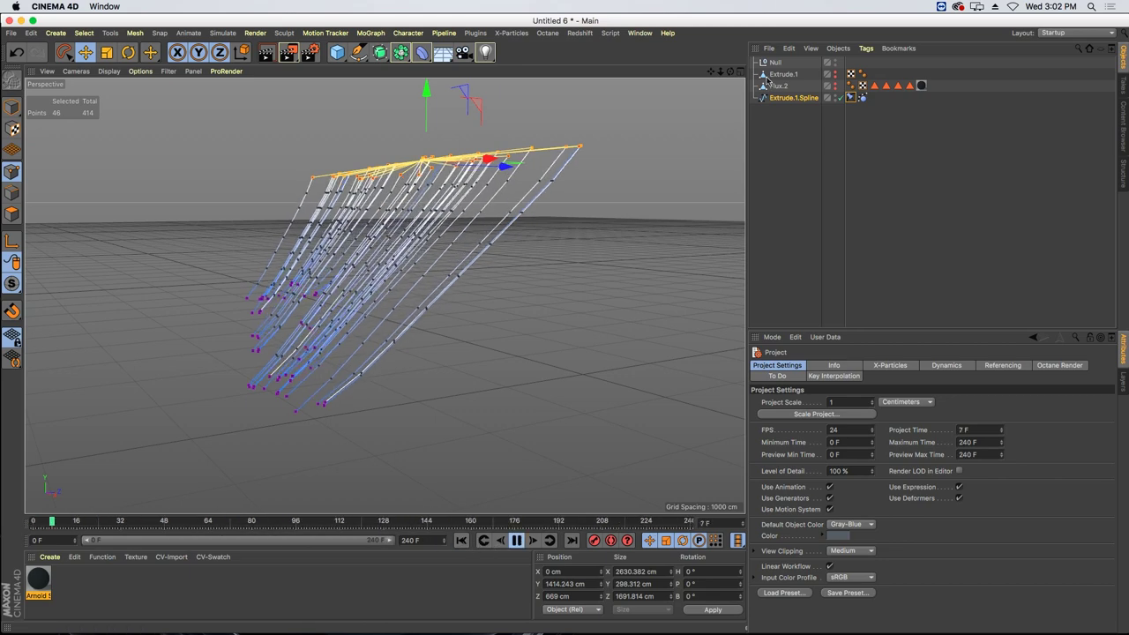
click(414, 97)
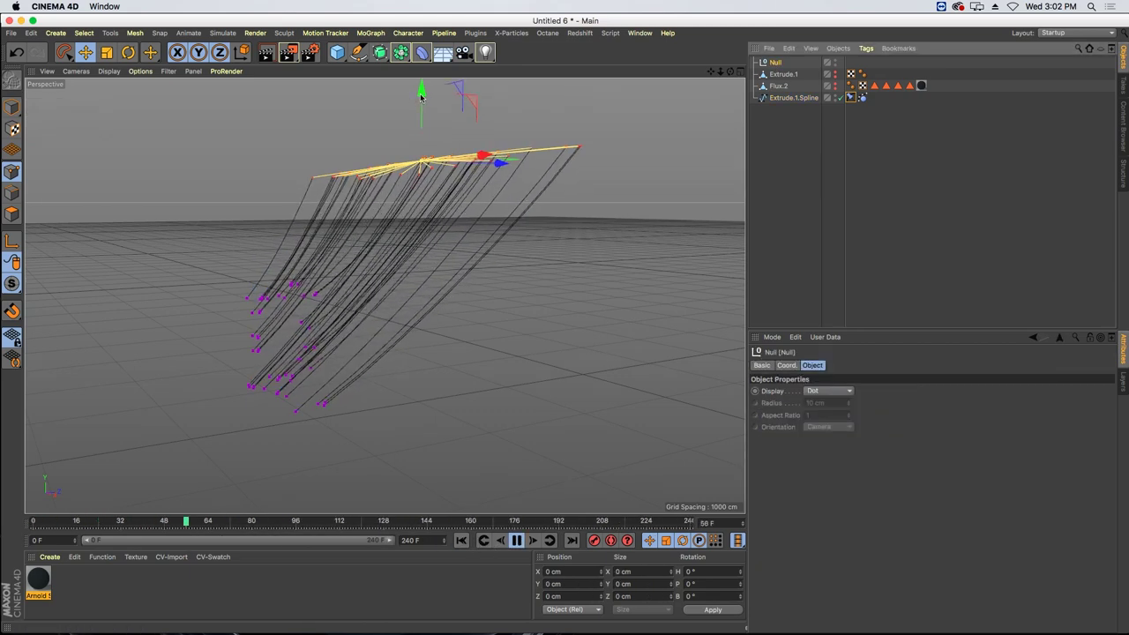
drag(421, 97, 420, 123)
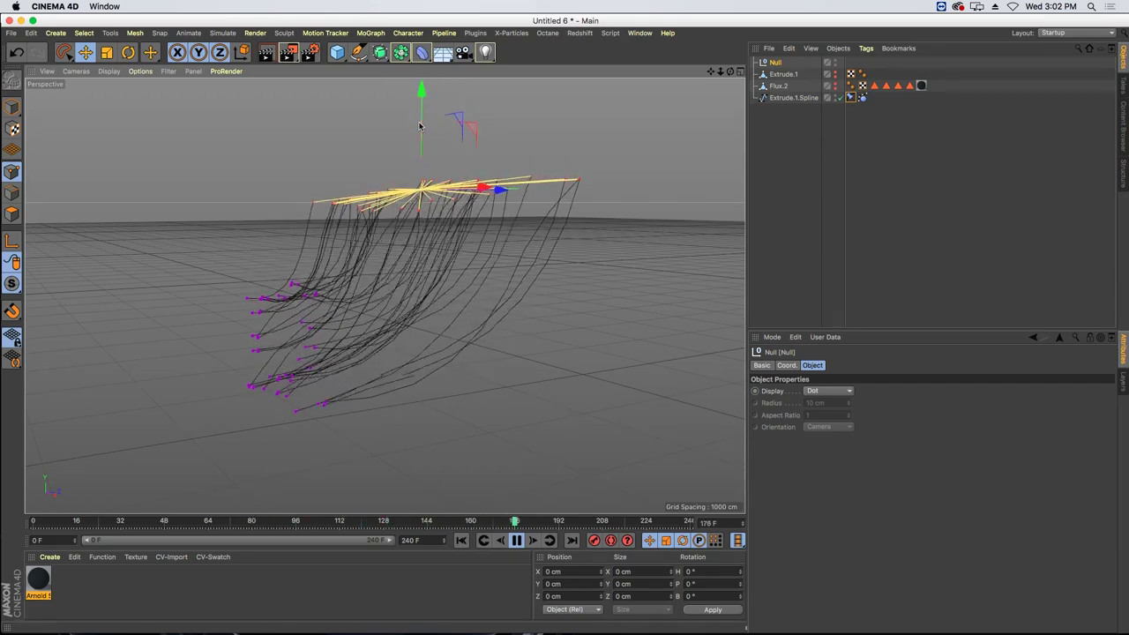
click(516, 544)
click(462, 542)
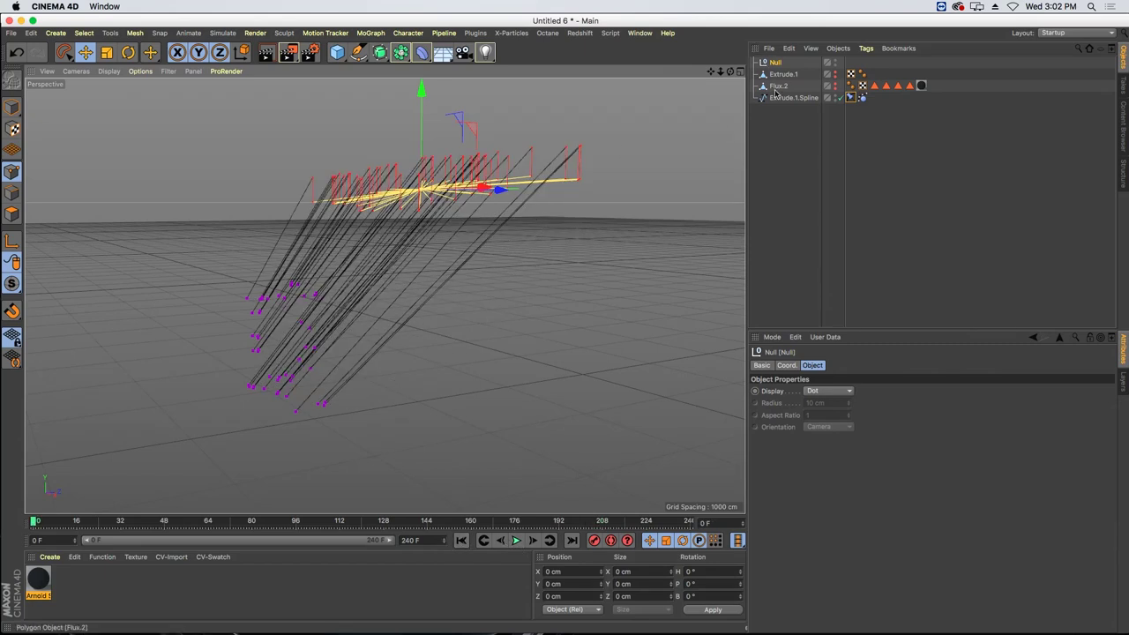
- Set the Spline Dynamics tag's Drag to 0% and Stiffness to 10%
click(868, 97)
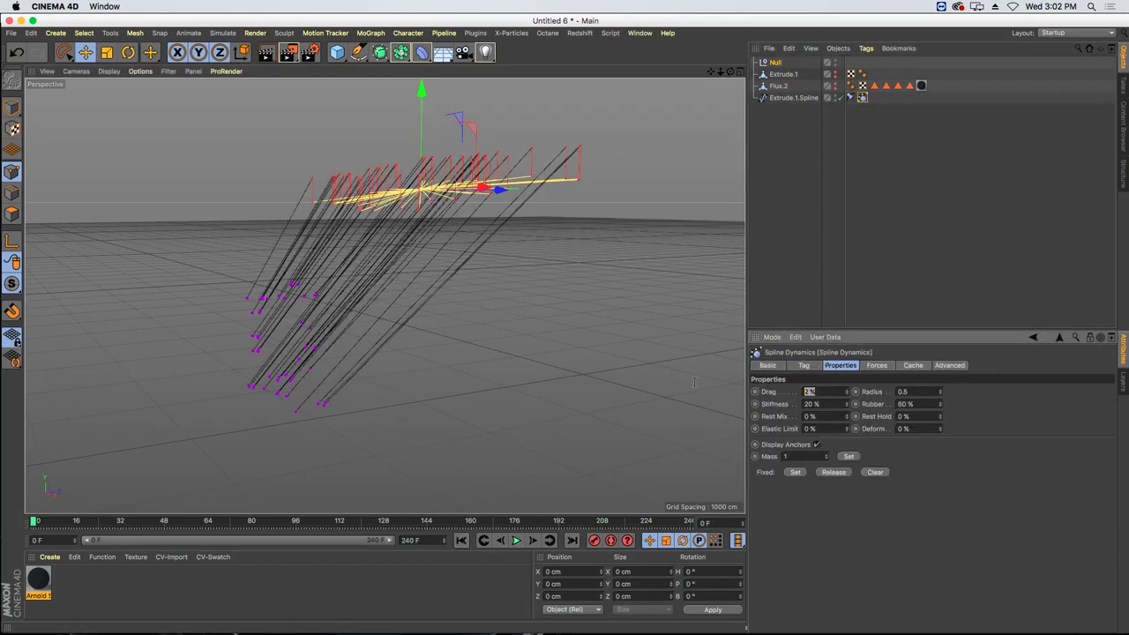
text(10)
key(Return)
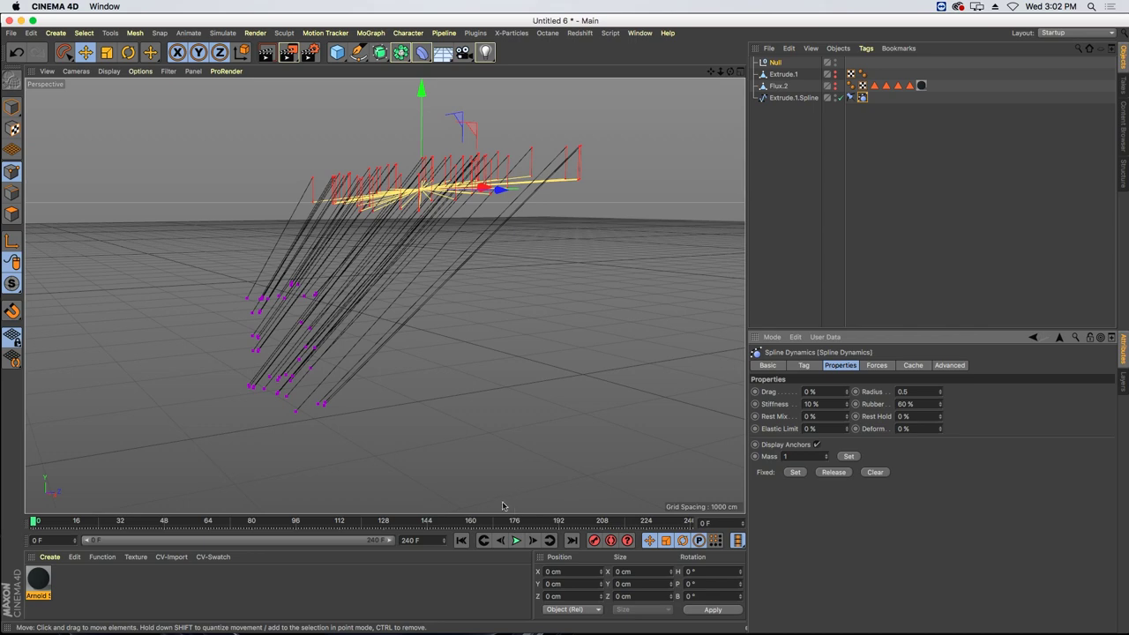
- Play the simulation to check the strands with the adjusted dynamics, and return to the first frame
click(516, 540)
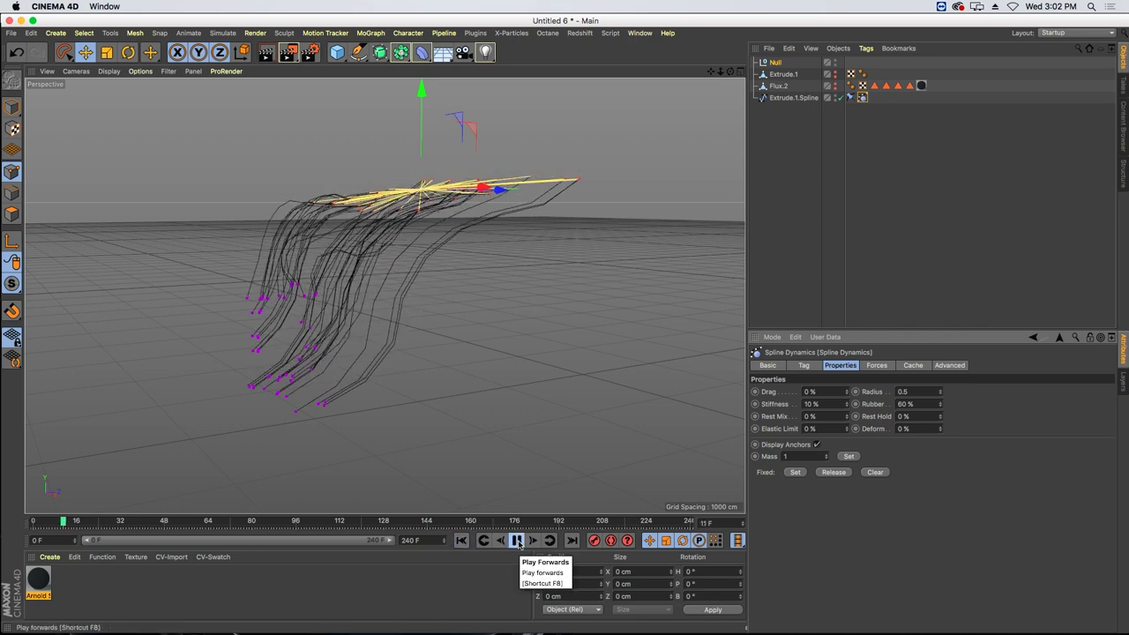
click(460, 540)
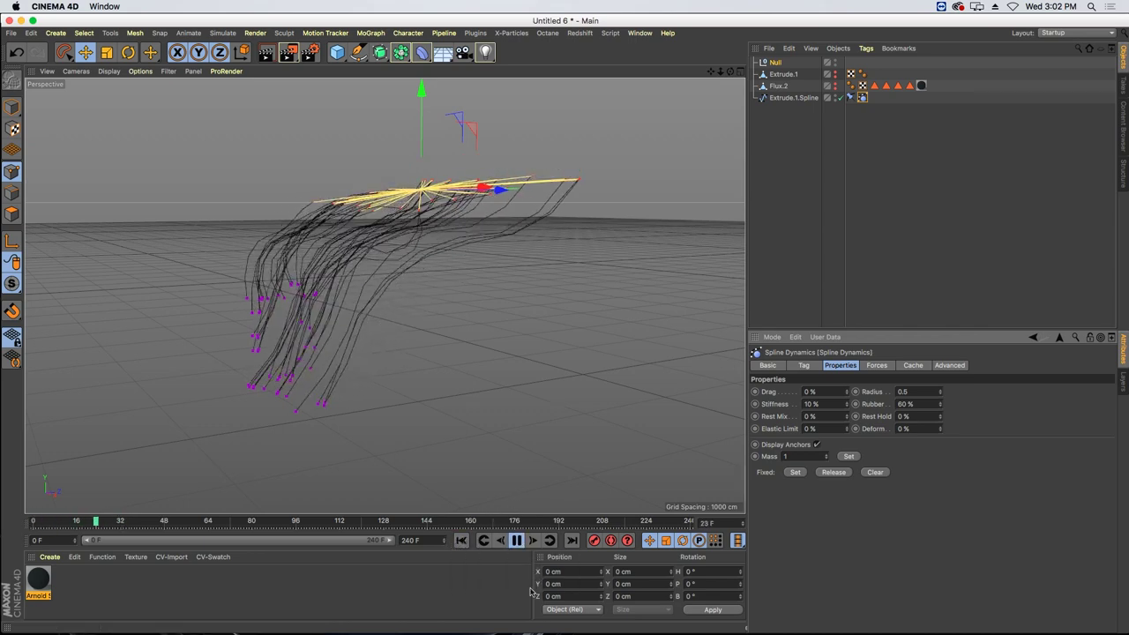
click(517, 540)
click(462, 541)
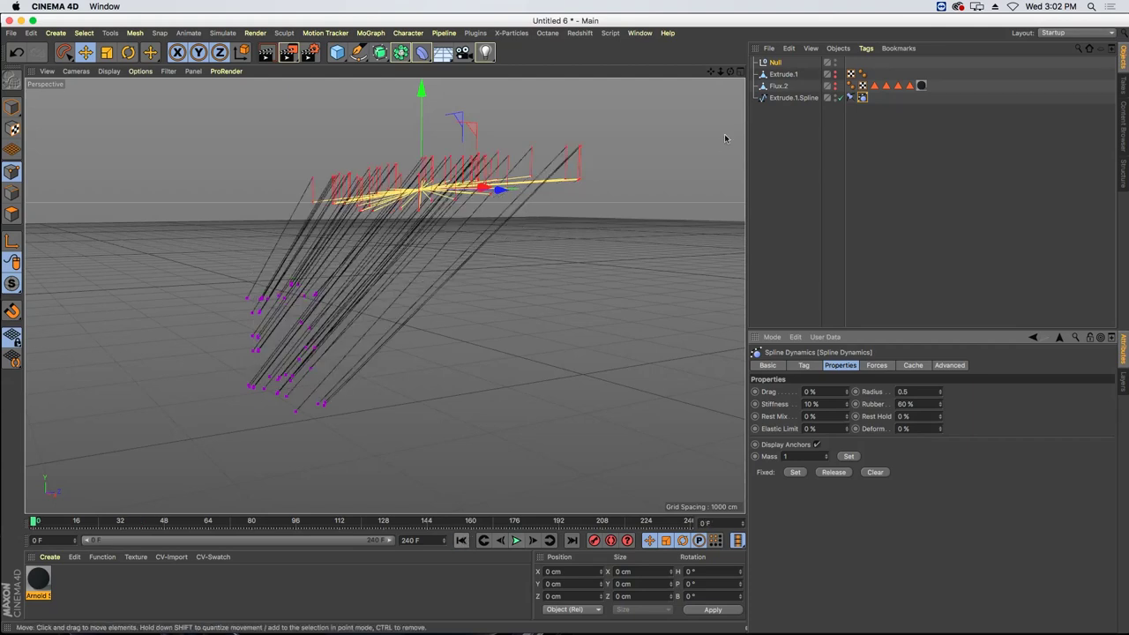
- Add a Vibrate tag to the Null and enable position vibration with Y and Z amplitudes of 50 cm
click(775, 63)
click(866, 49)
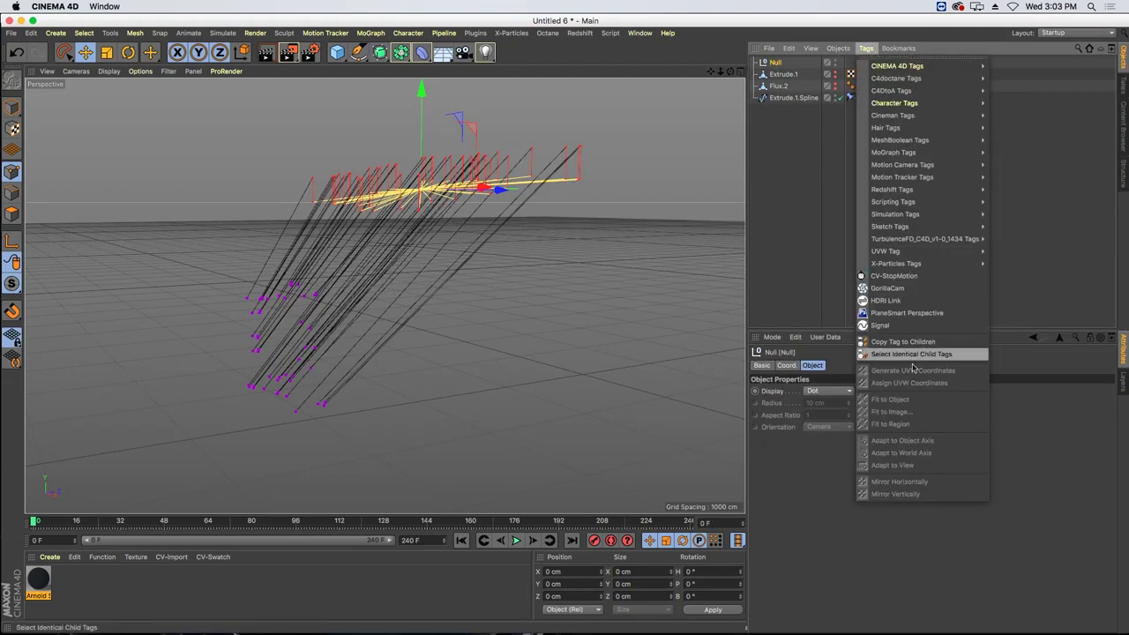
mouse_move(900, 240)
mouse_move(897, 66)
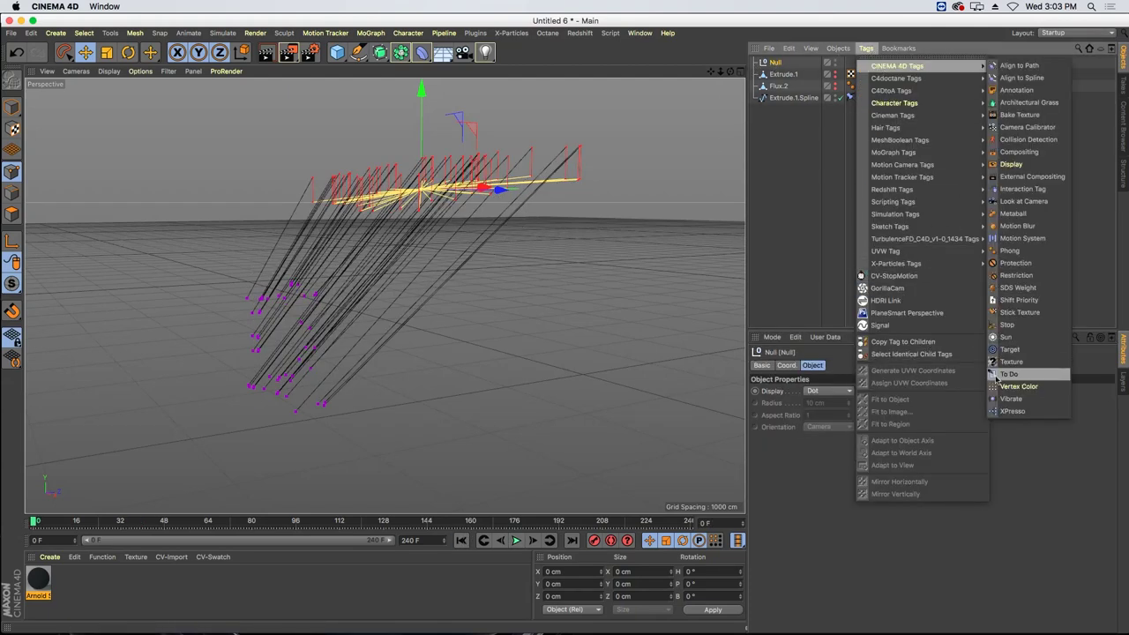
click(1011, 400)
click(814, 429)
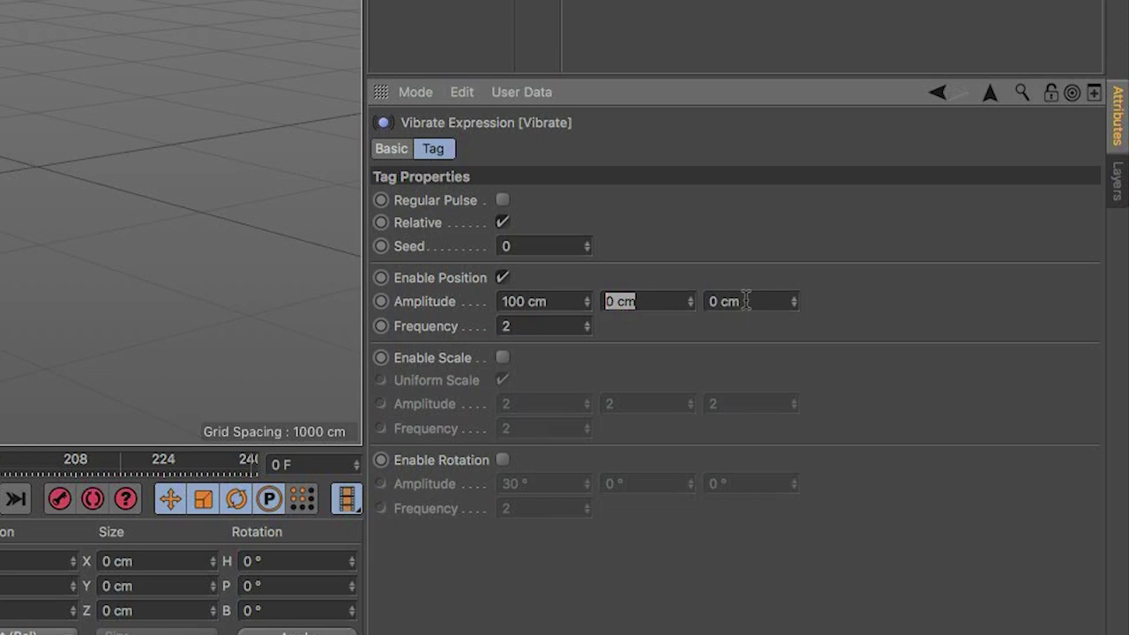
text(50)
key(Tab)
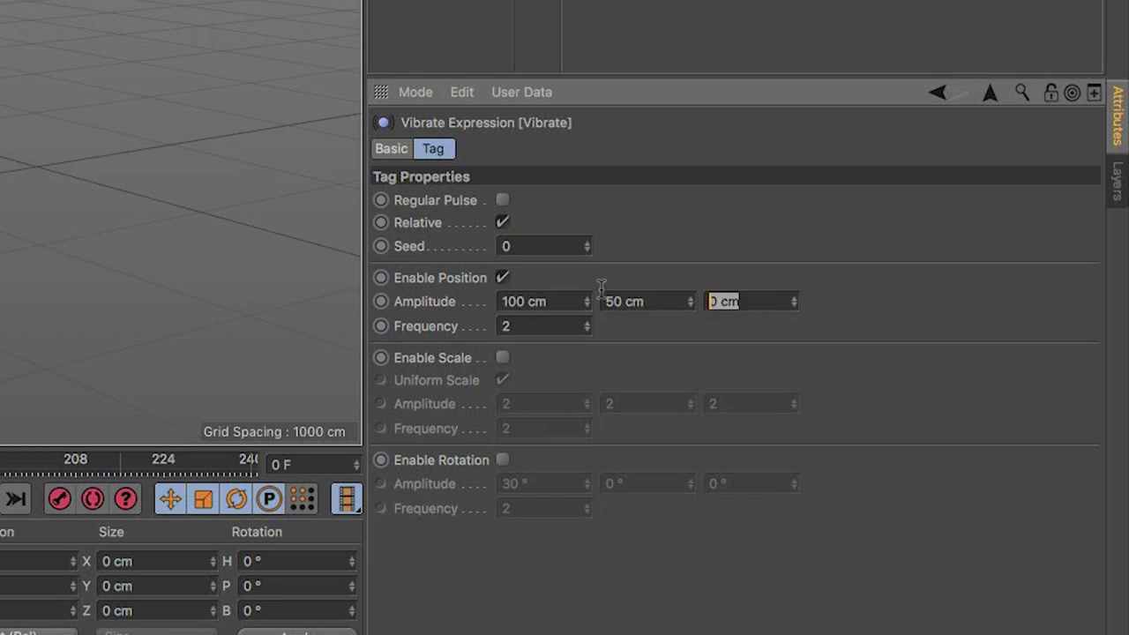
text(50)
- Switch off the position vibration and enable rotation vibration with the first two amplitudes at 5°
click(502, 278)
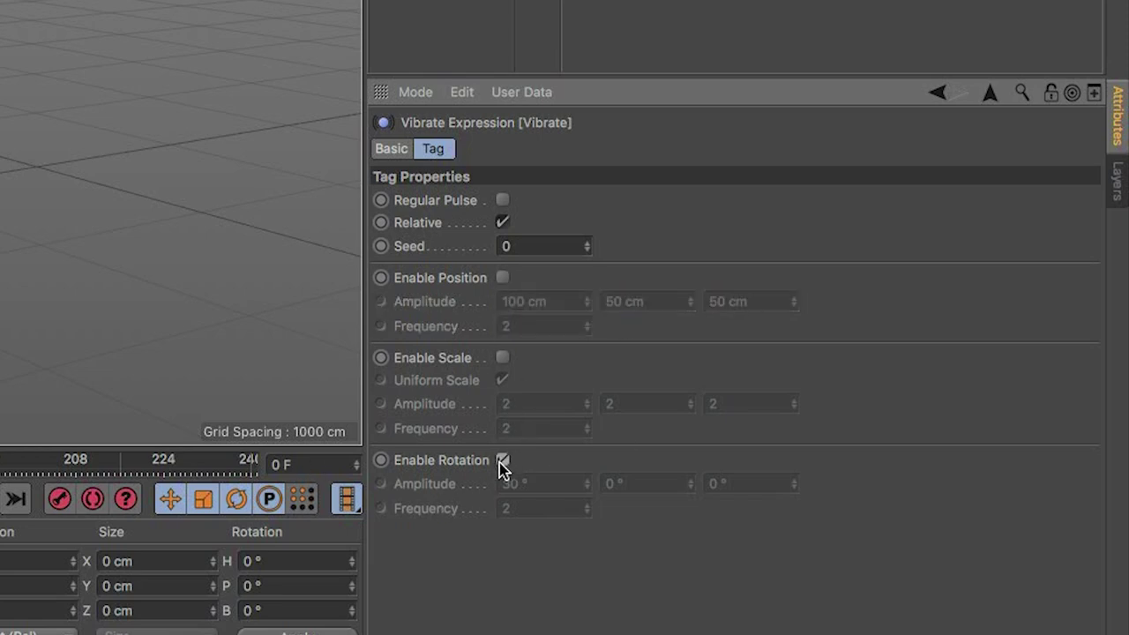
click(502, 460)
click(530, 484)
text(5)
key(Tab)
text(5)
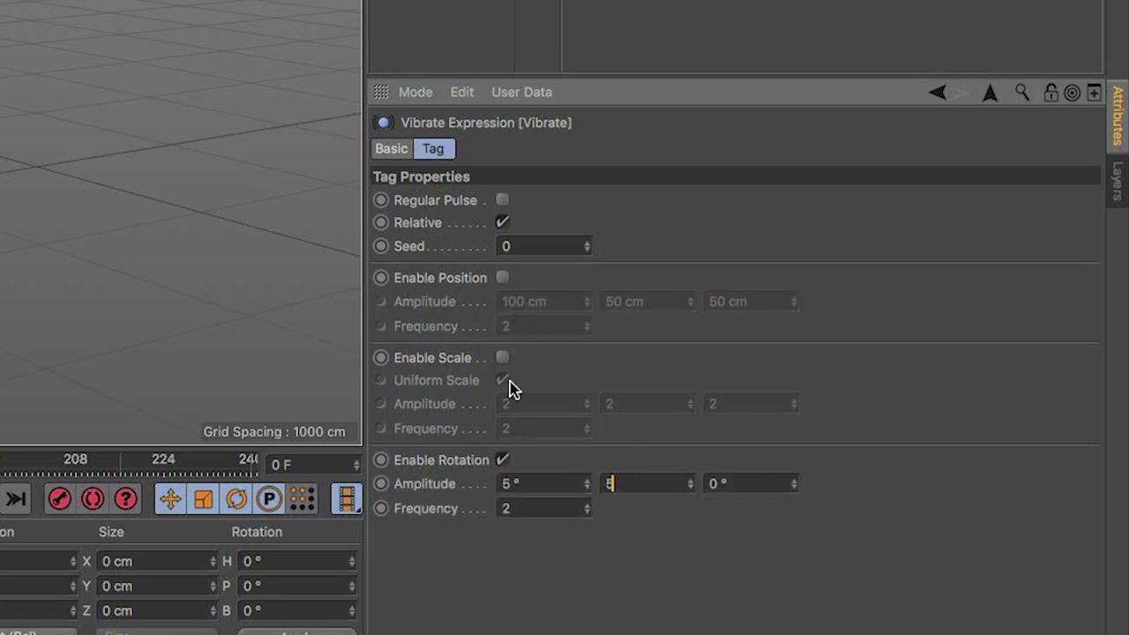
- Re-enable position vibration with X amplitude 0 cm, set both frequencies to 0.5, and set the third rotation amplitude to 5°
click(504, 279)
drag(554, 303, 388, 332)
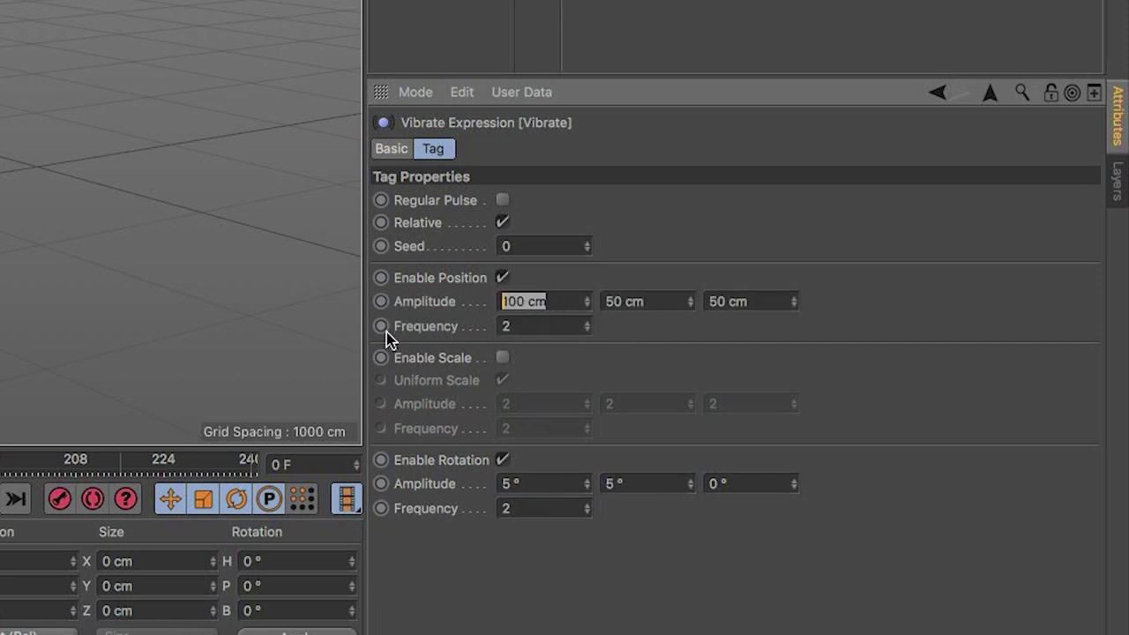
text(0)
key(Return)
double_click(566, 509)
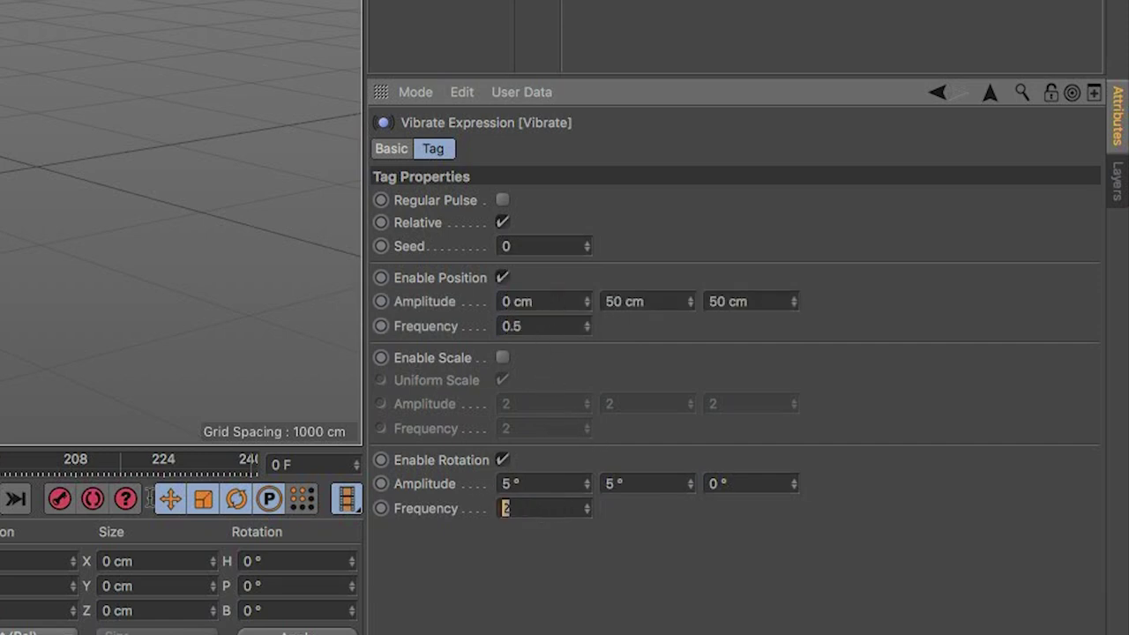
double_click(719, 483)
text(5)
key(Return)
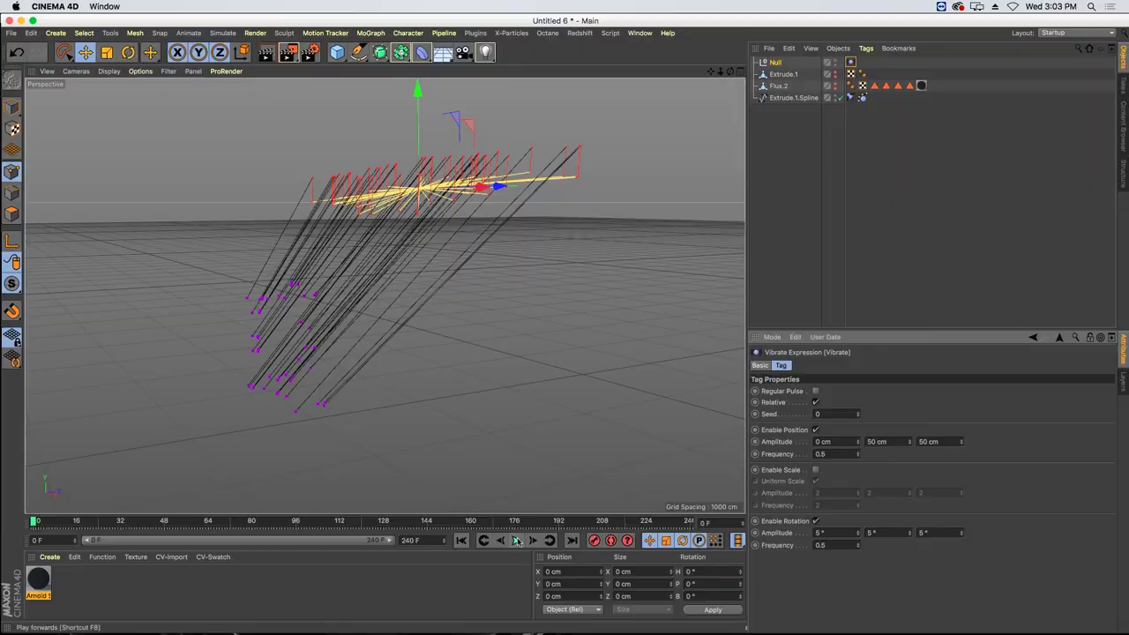
- Play the simulation to watch the strands follow the vibrating Null, and stop it
click(517, 541)
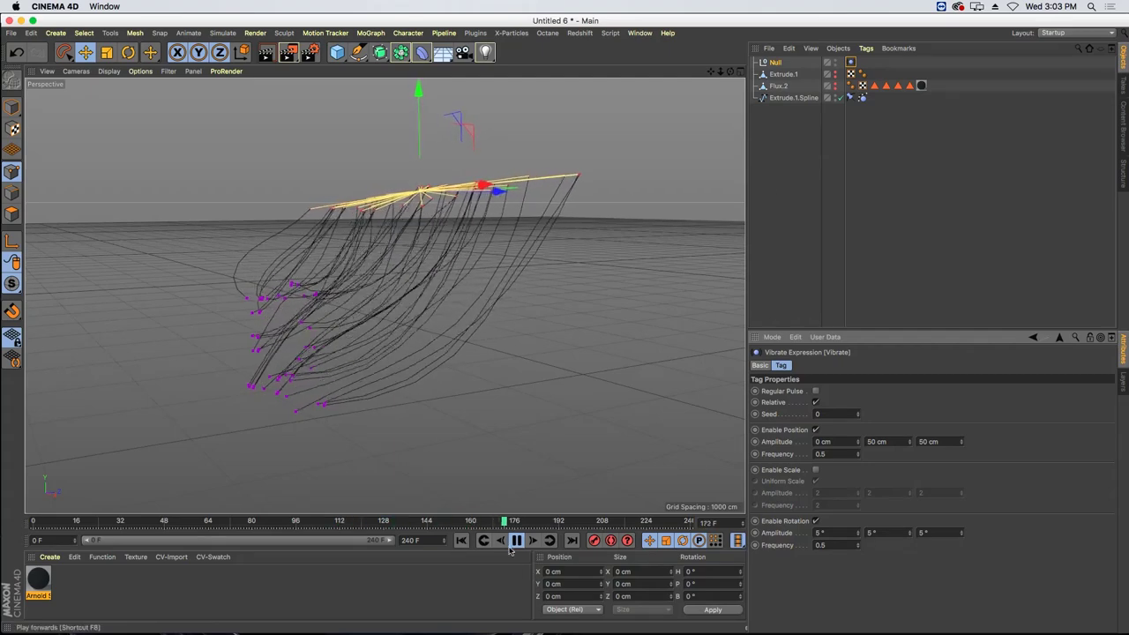
click(516, 540)
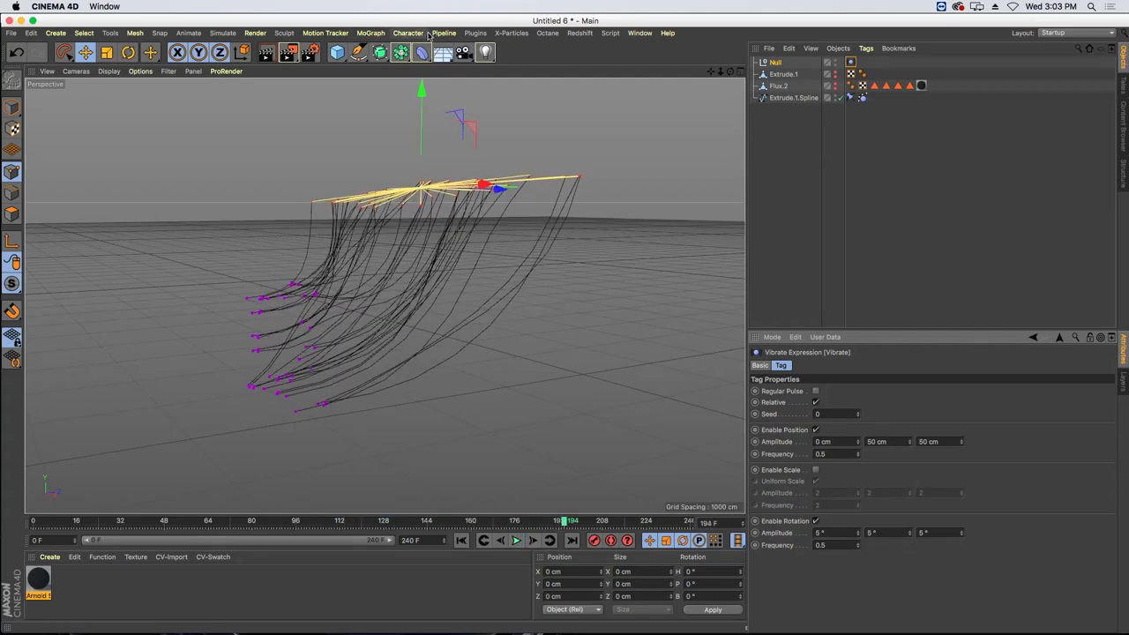
- Create a Sweep object and a Circle spline, and nest the Circle and Extrude.1.Spline under the Sweep
drag(379, 52, 438, 121)
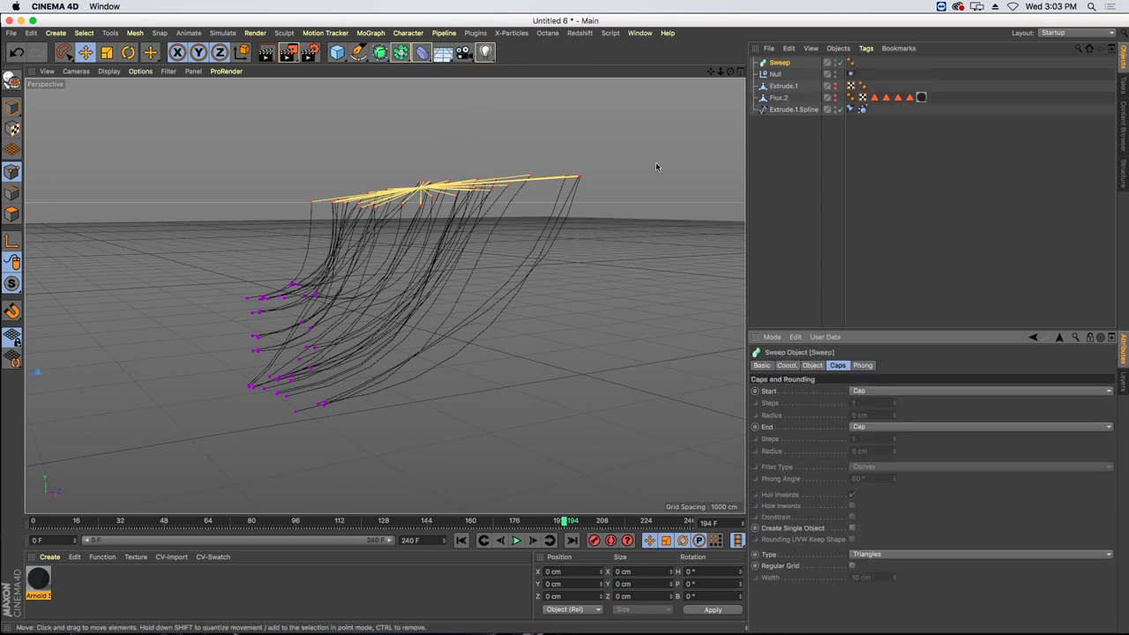
mouse_move(358, 52)
mouse_down()
mouse_move(408, 87)
mouse_move(481, 90)
mouse_up()
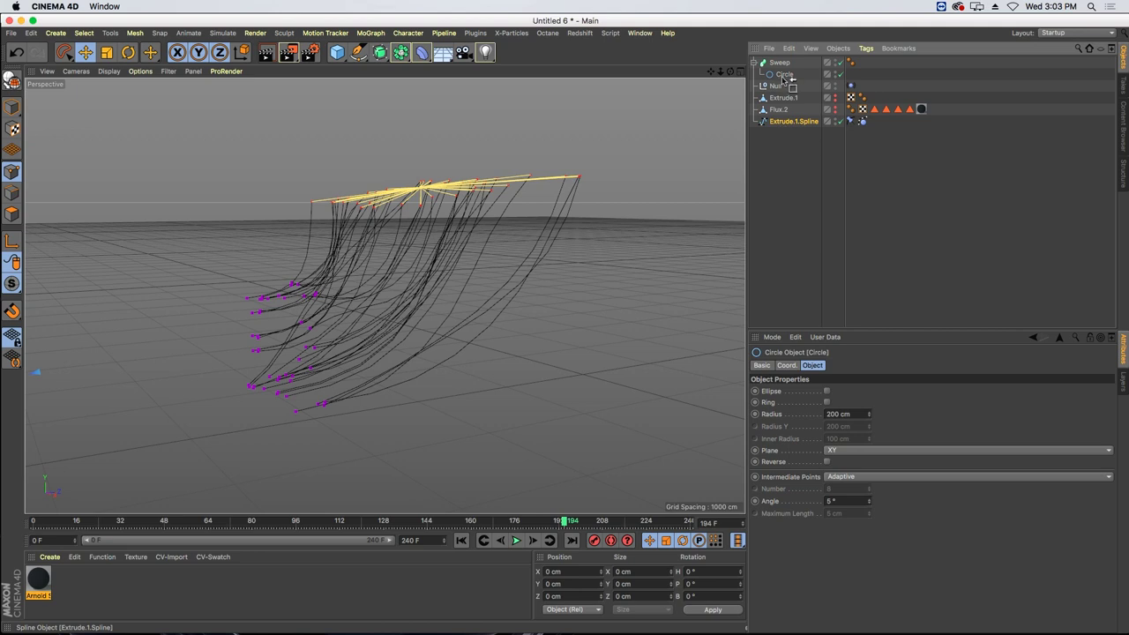
drag(788, 79, 789, 80)
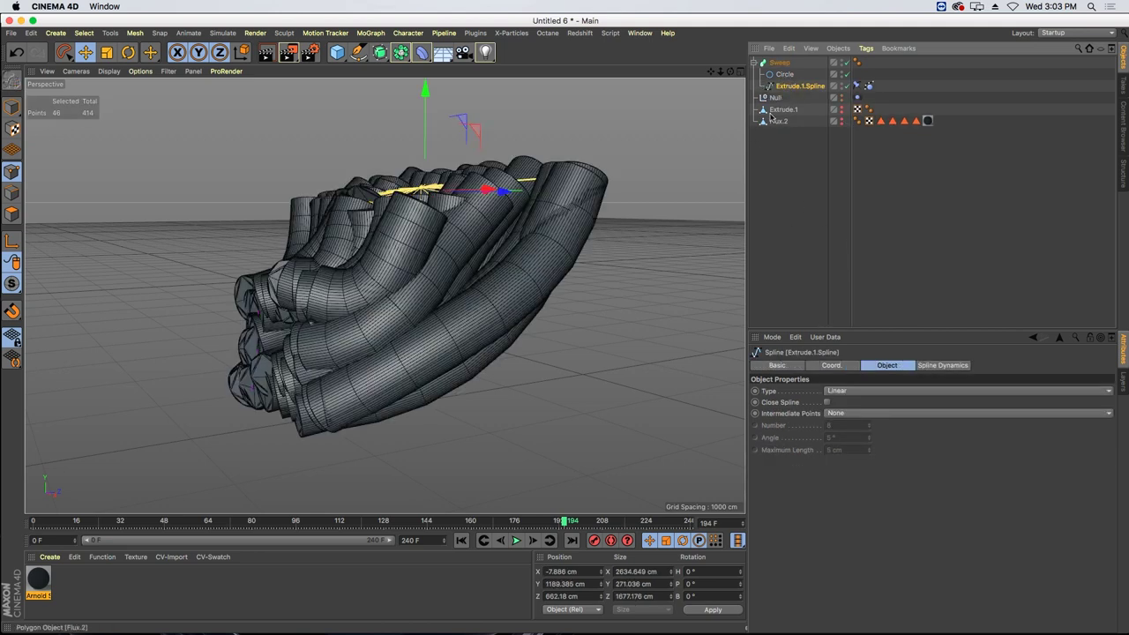
- Set the Sweep's Circle profile radius to 8 cm
click(785, 75)
click(849, 415)
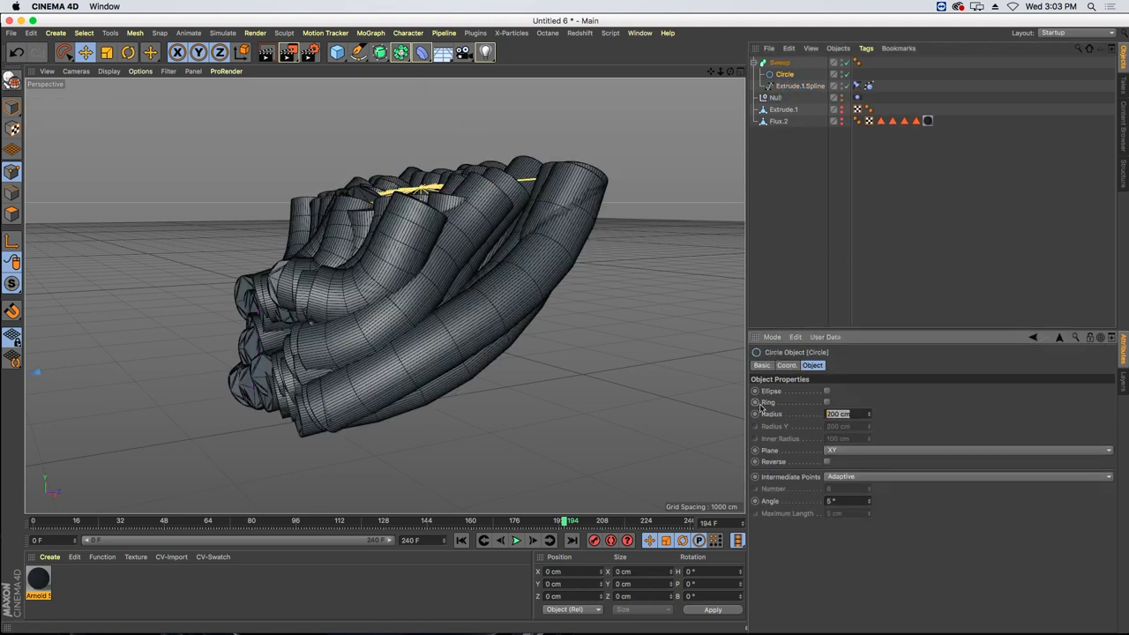
key(Return)
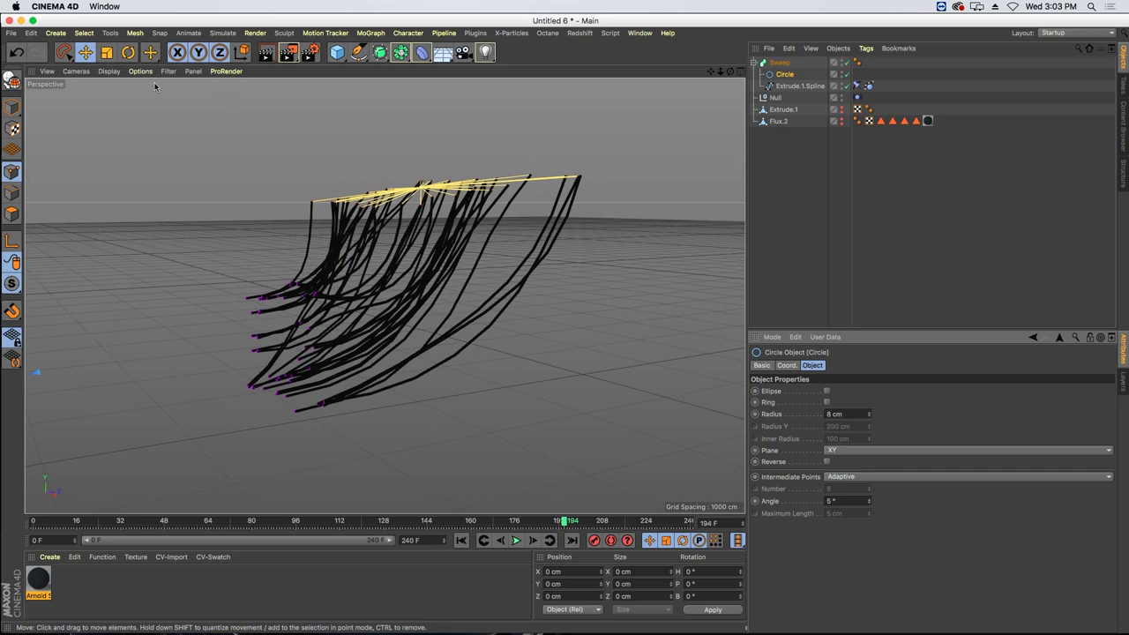
- Switch the Perspective view to shaded display without wireframe lines and view the strands from higher up
click(109, 70)
click(118, 89)
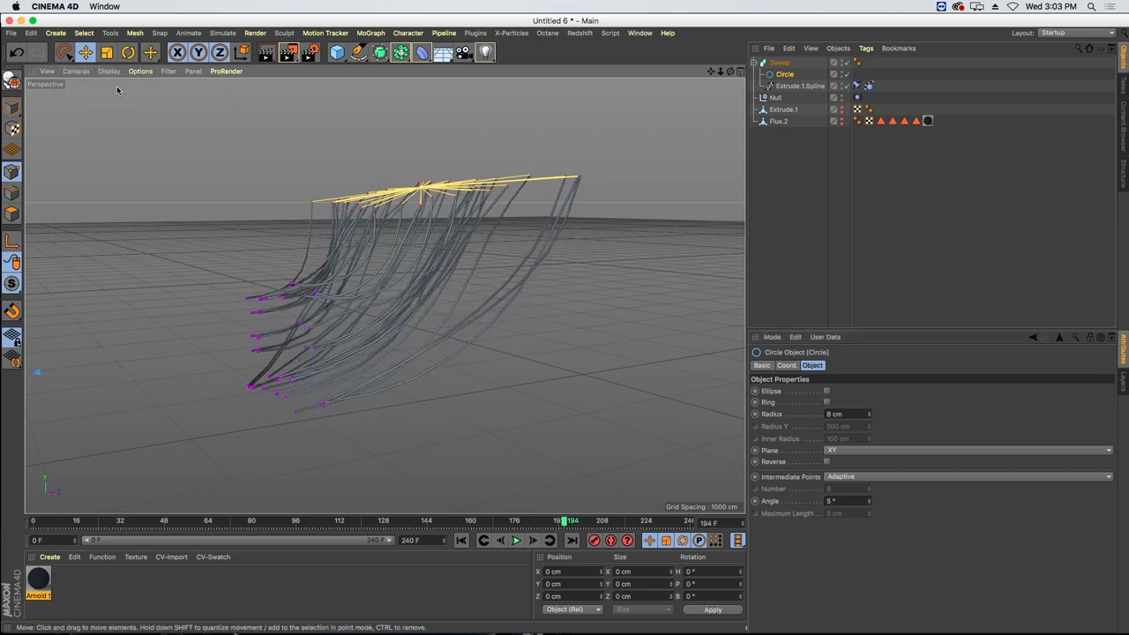
mouse_move(120, 90)
alt+mouse_down()
mouse_move(382, 294)
mouse_move(360, 630)
alt+mouse_up()
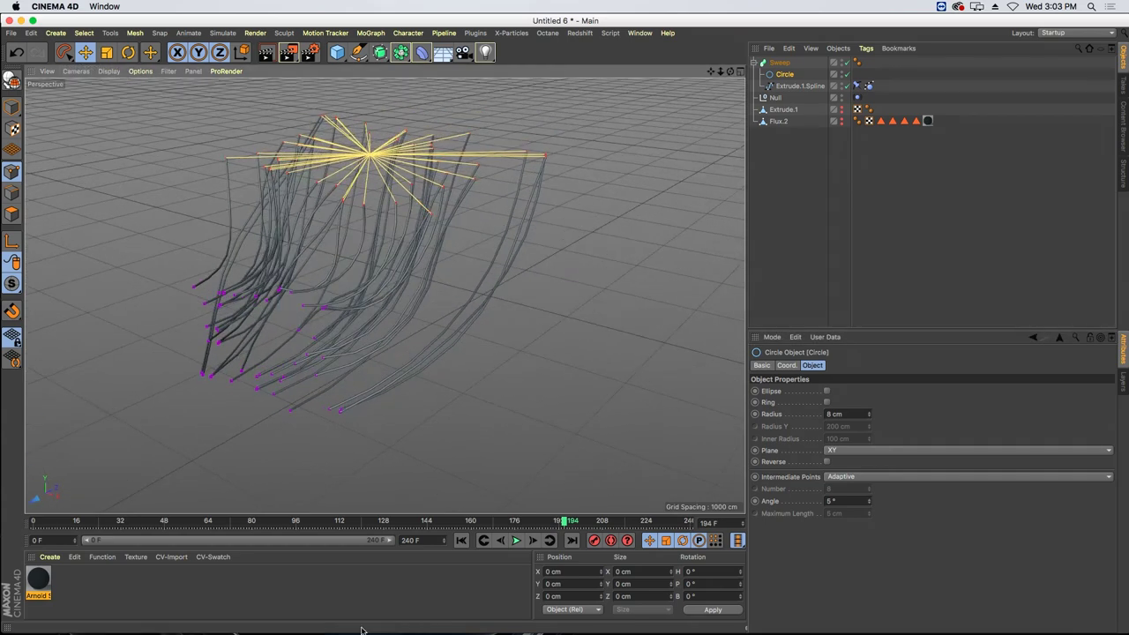
- Return to frame 0, raise the Null to the strands' upper end points, and start the simulation playing
click(460, 540)
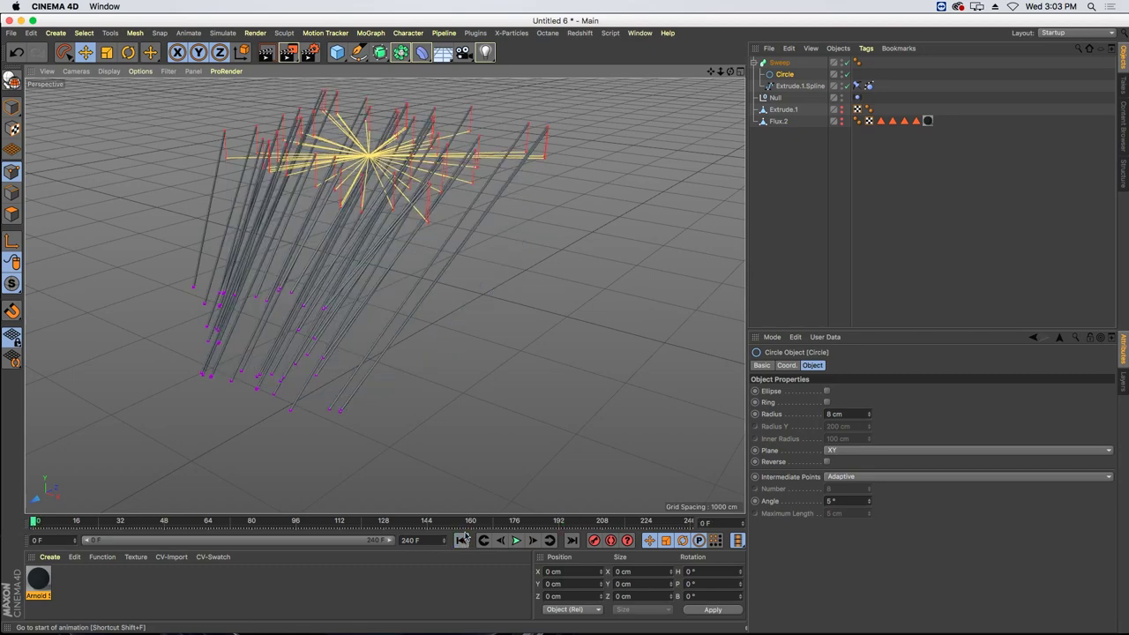
click(776, 97)
drag(369, 120, 369, 92)
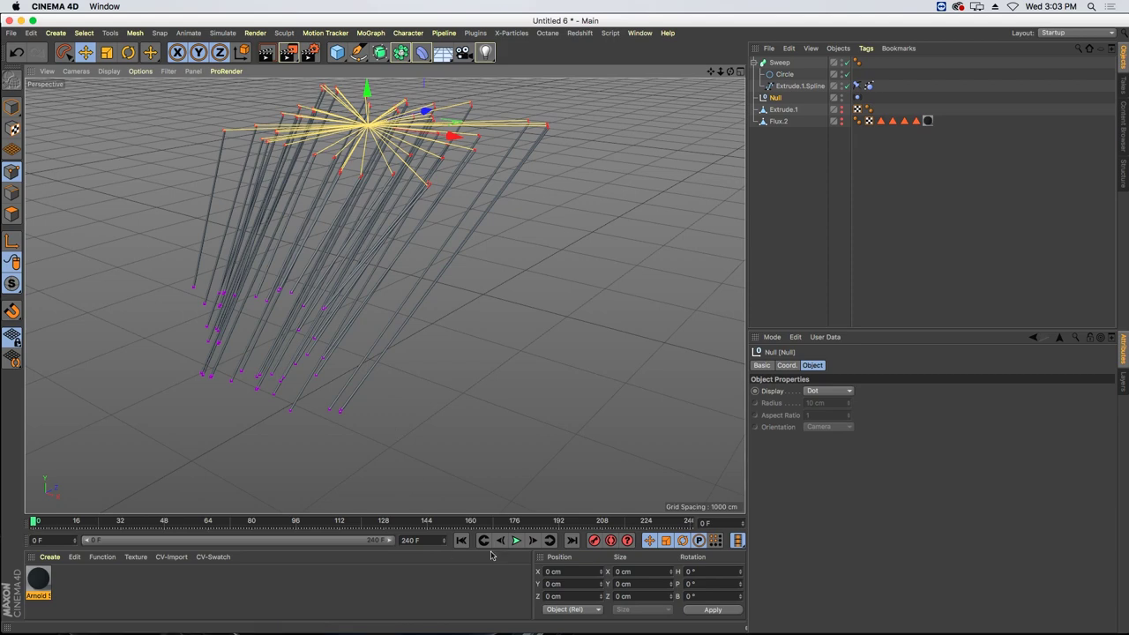
click(520, 540)
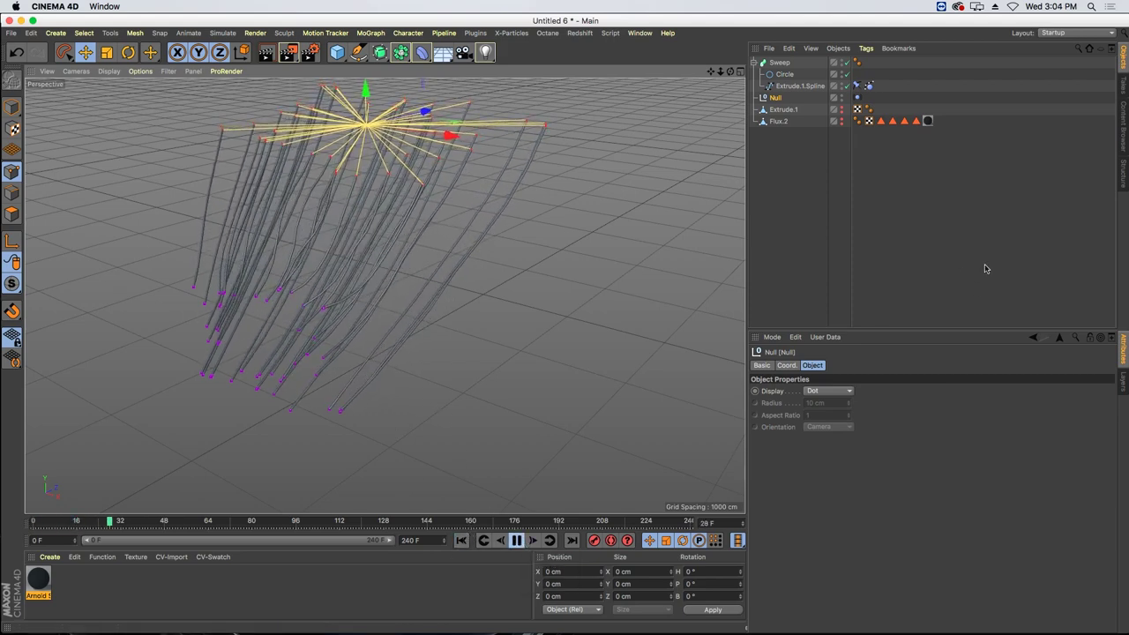
- Create a MoGraph Cloner and a Sphere with radius 10 cm, and nest the Sphere under the Cloner
click(371, 33)
click(378, 166)
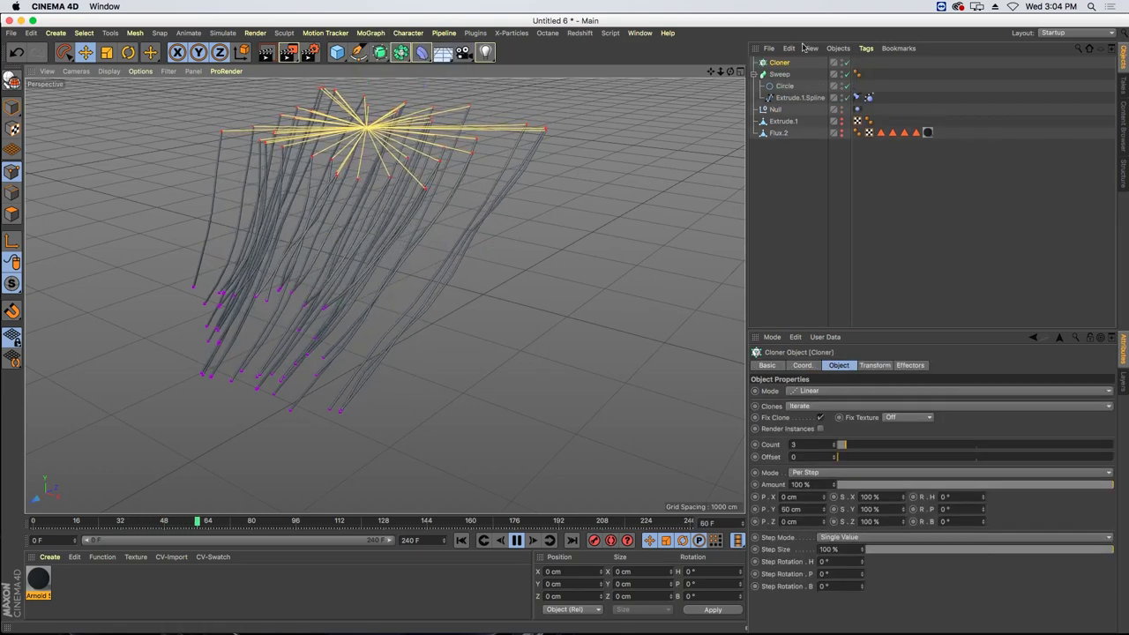
drag(337, 52, 579, 88)
drag(780, 63, 780, 75)
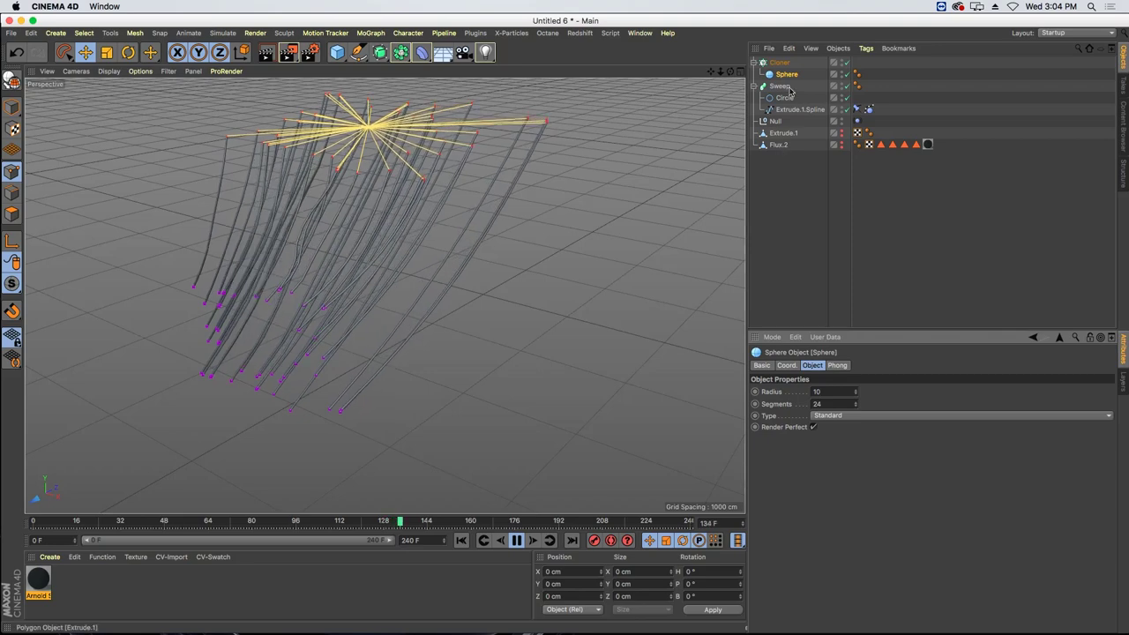
- Set the Cloner to Object mode and assign Extrude.1.Spline as the object the spheres are cloned onto
click(779, 62)
click(805, 392)
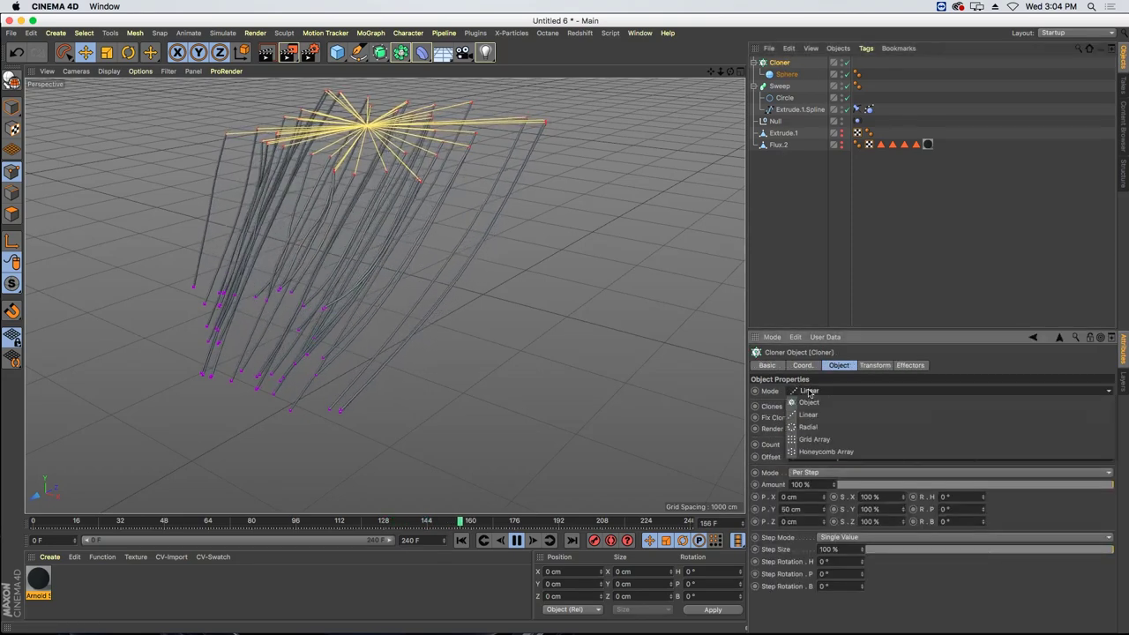
click(812, 395)
drag(788, 114, 814, 451)
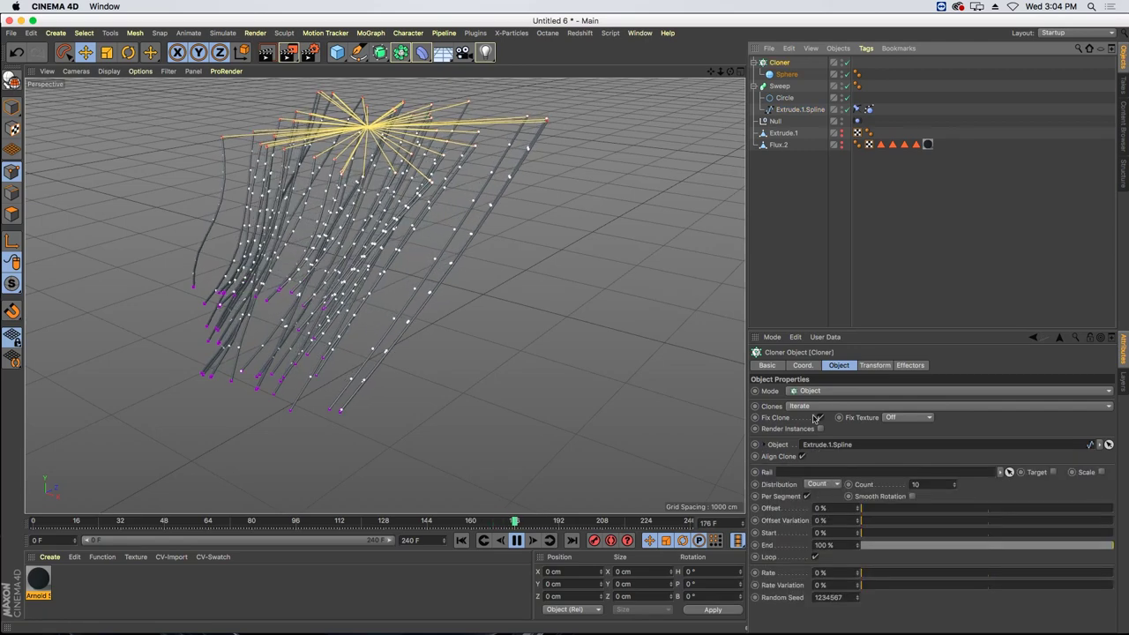
- Set the Cloner's count to 5 with Even distribution and its offset to 87%
double_click(925, 485)
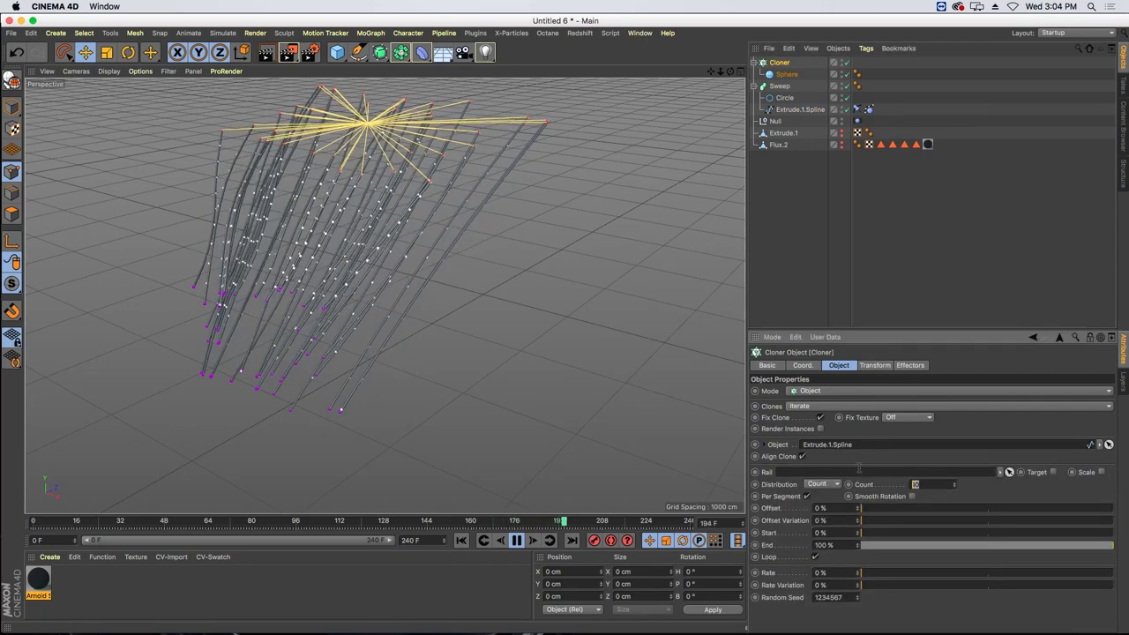
text(5)
click(821, 485)
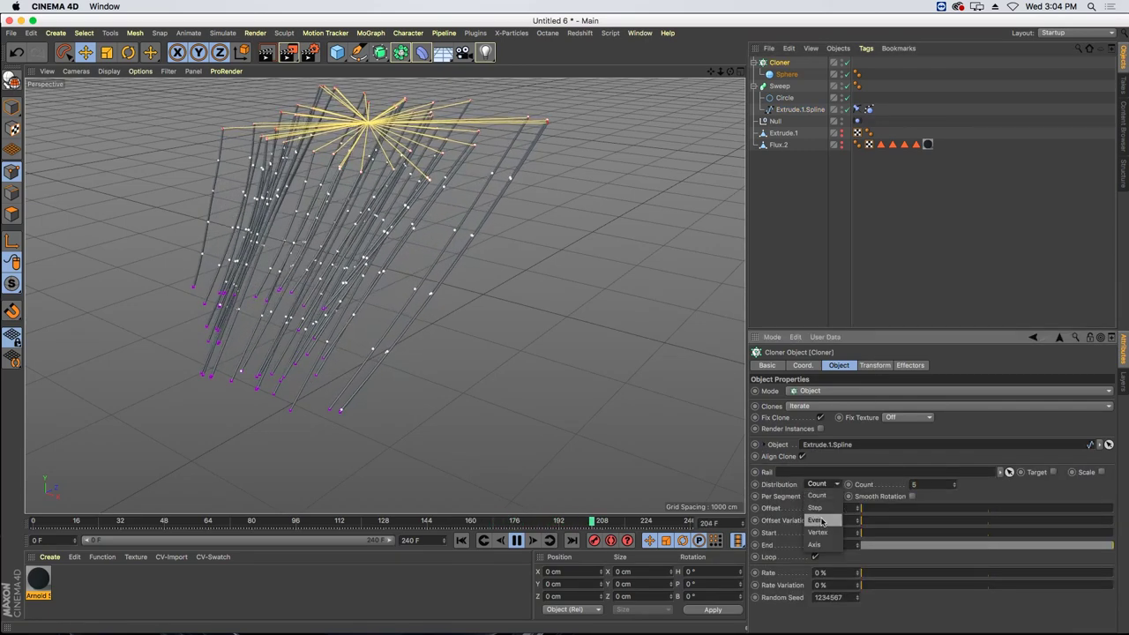
click(818, 522)
drag(882, 510, 891, 510)
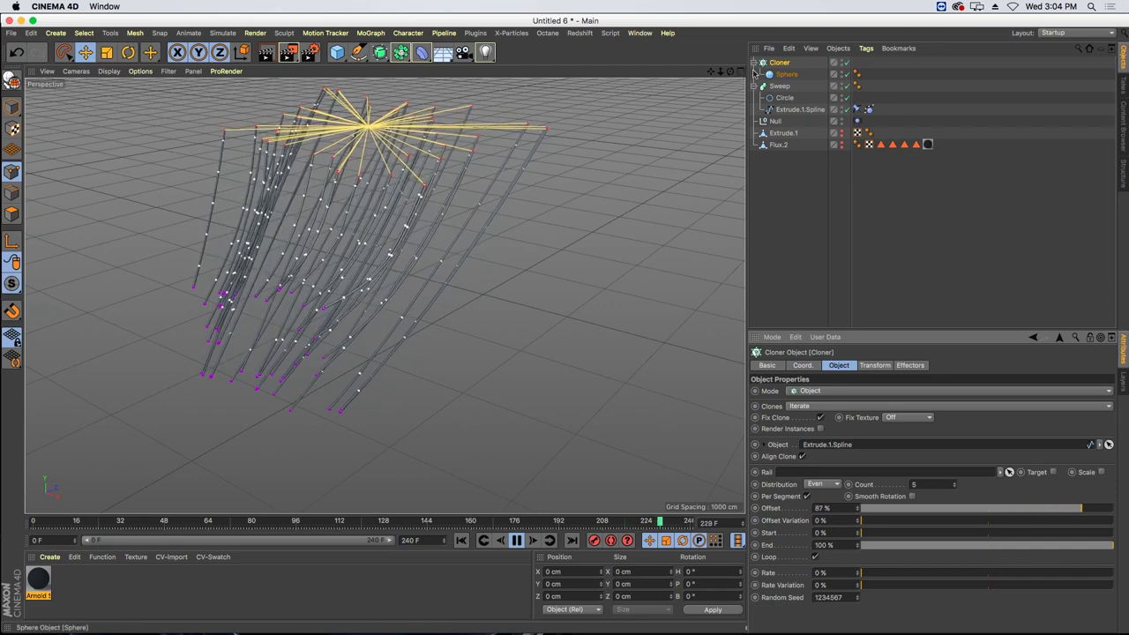
- Stop the playback and group the Cloner, Sweep and Null under one new null
click(517, 541)
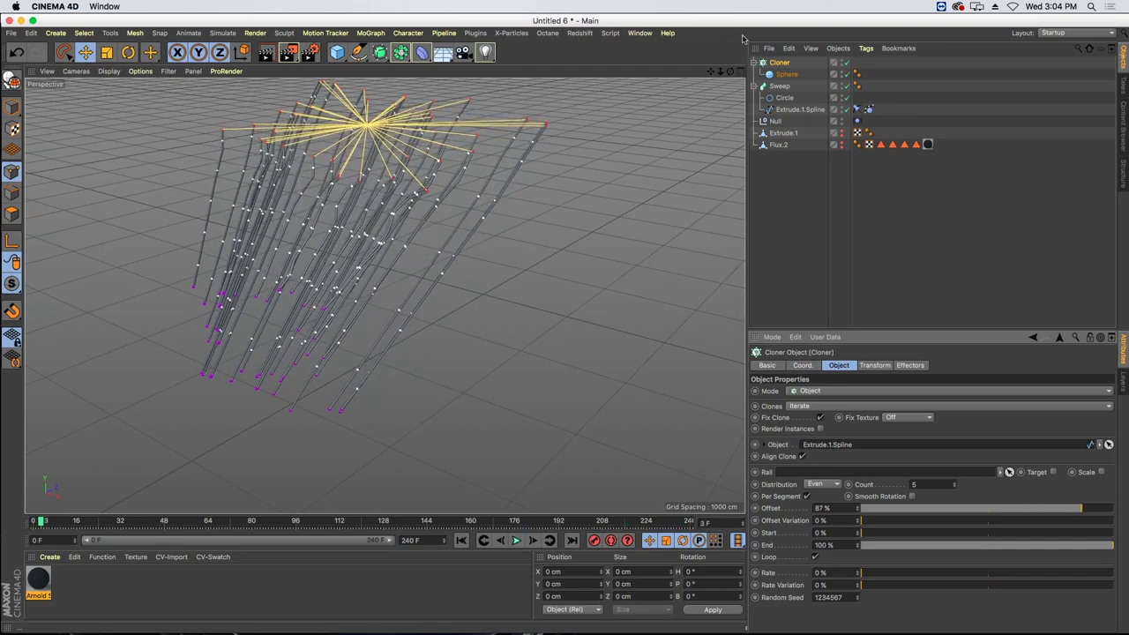
click(755, 63)
click(754, 75)
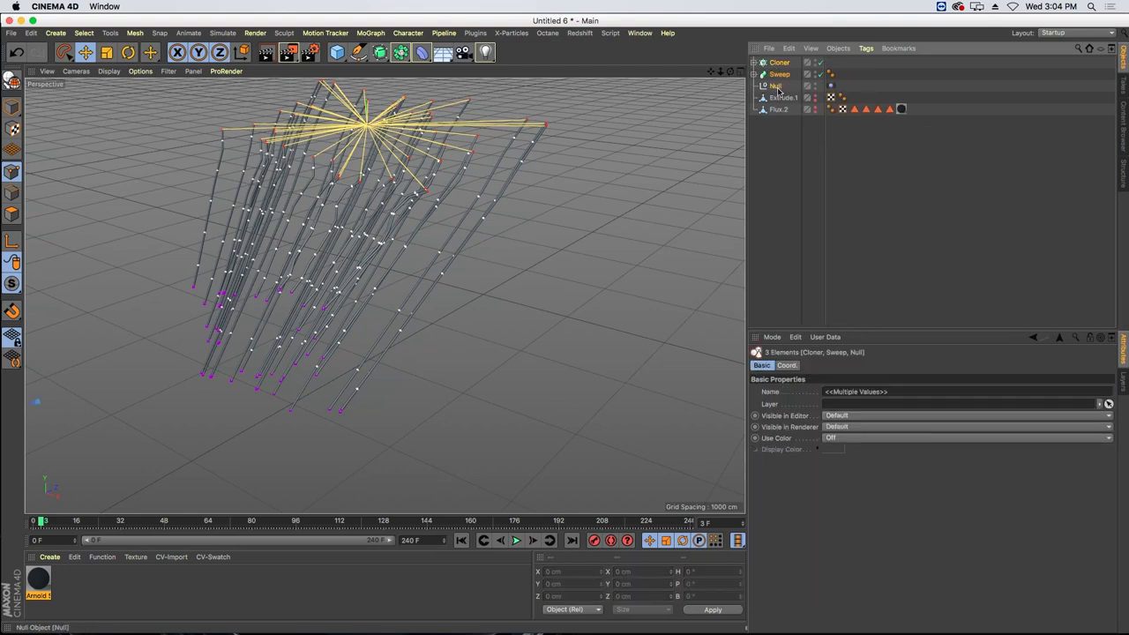
key(alt+g)
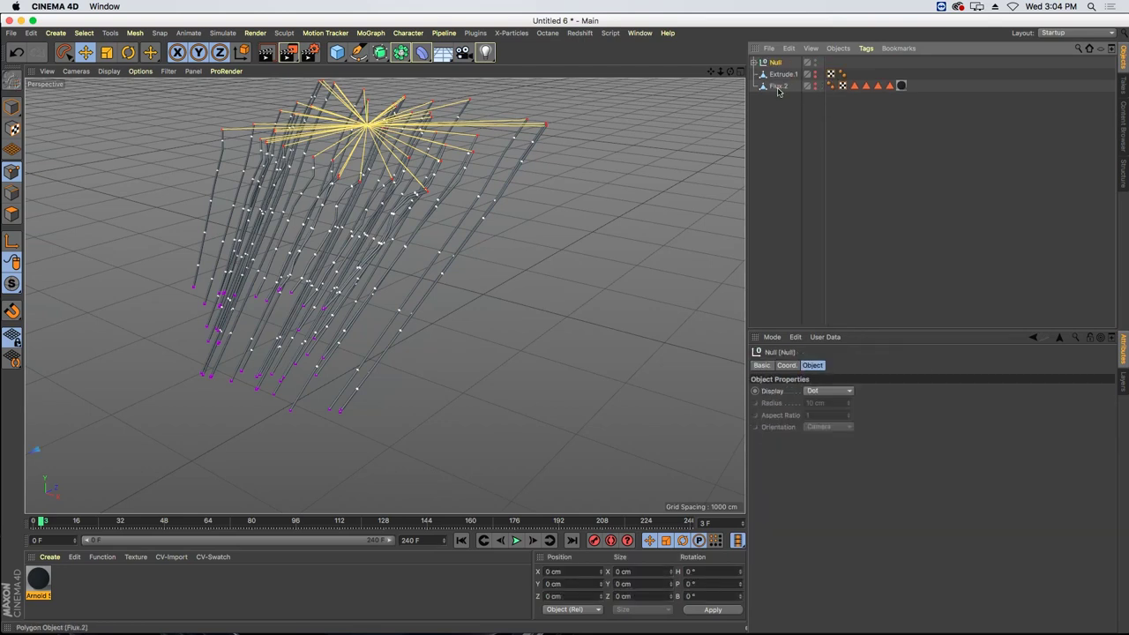
- Copy the strand group into the SciFi_Empty.c4d project and go to the start of the animation
key(v)
mouse_move(776, 115)
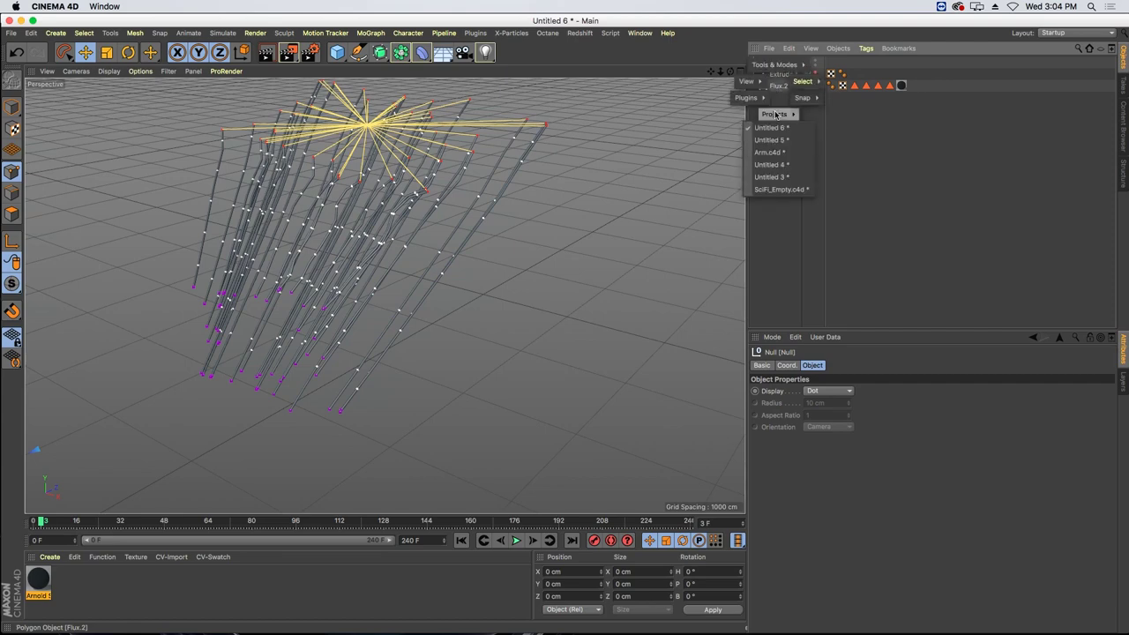
click(780, 189)
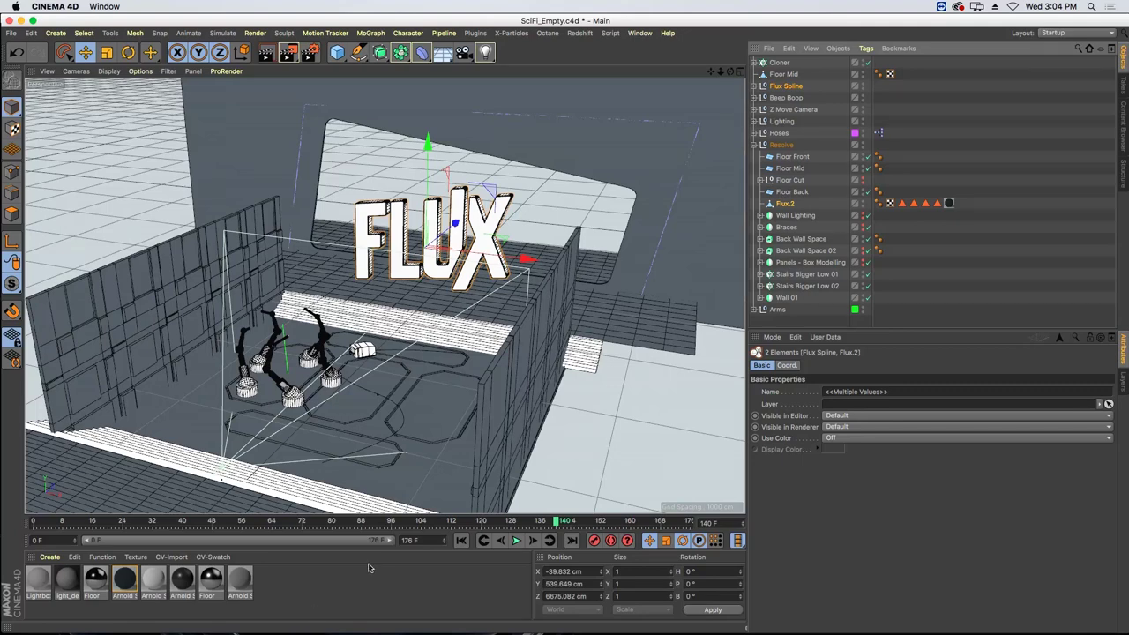
click(462, 540)
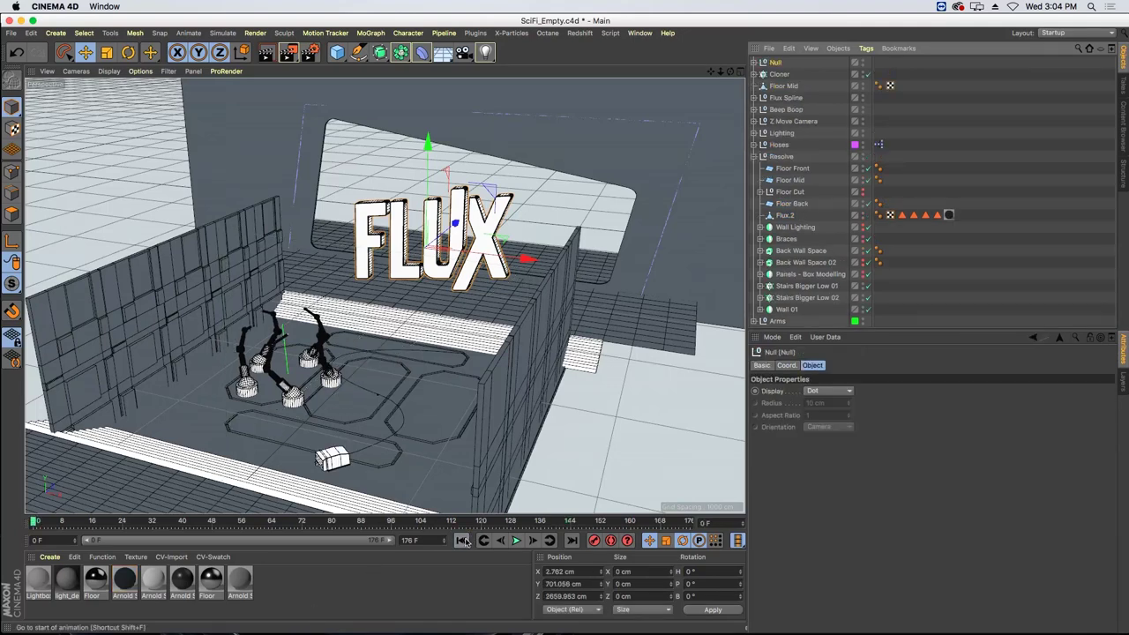
- Look through the scene camera and play the simulation of the strands behind the FLUX text
click(76, 70)
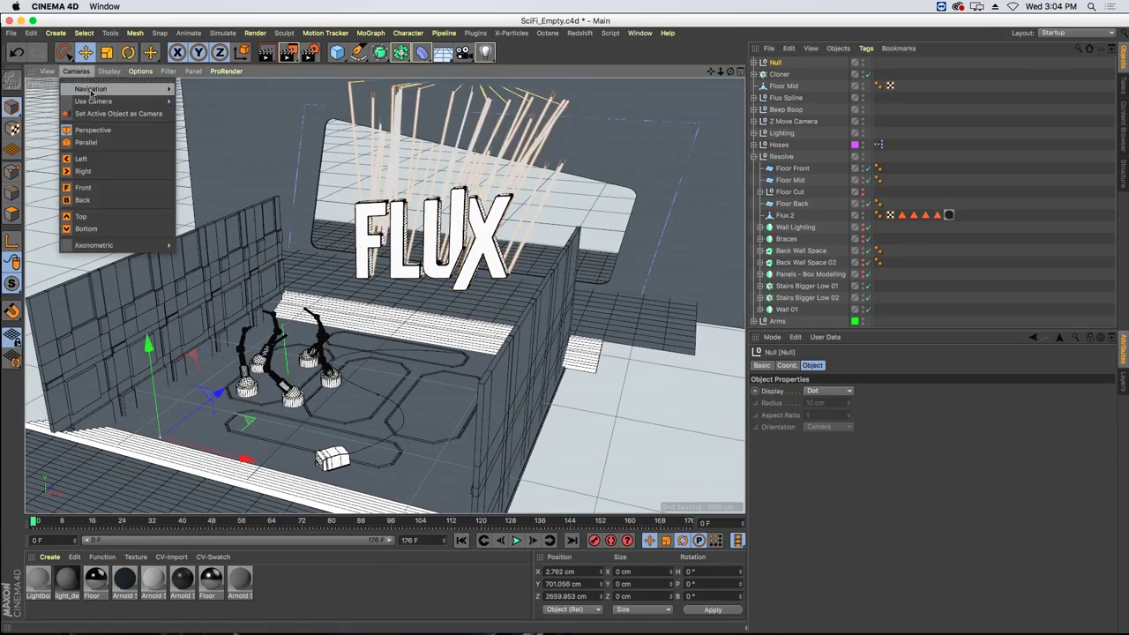
mouse_move(114, 101)
click(199, 121)
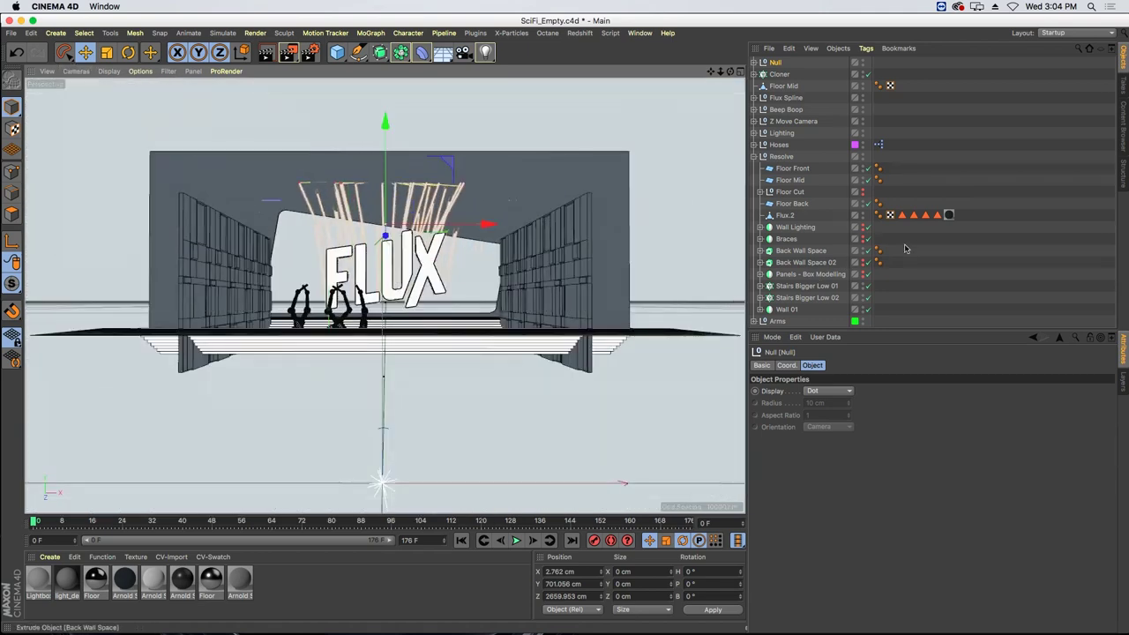
key(F8)
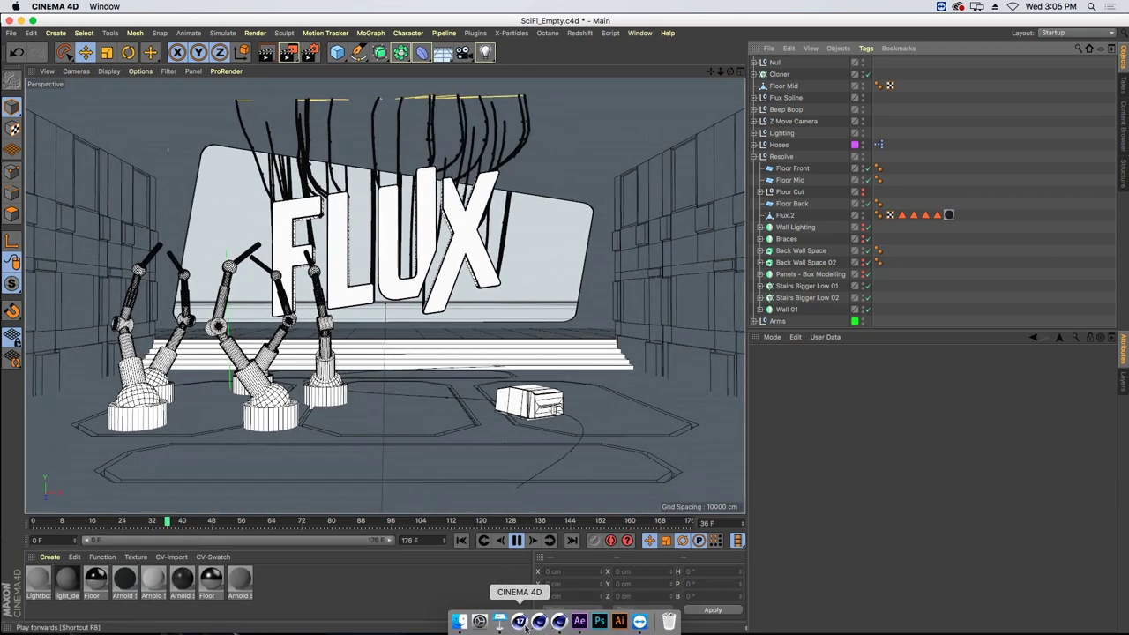
- Switch to the Keynote presentation, play the slideshow from the Sci-Fi Theme slide and advance through the Thriller Scene slides
click(500, 622)
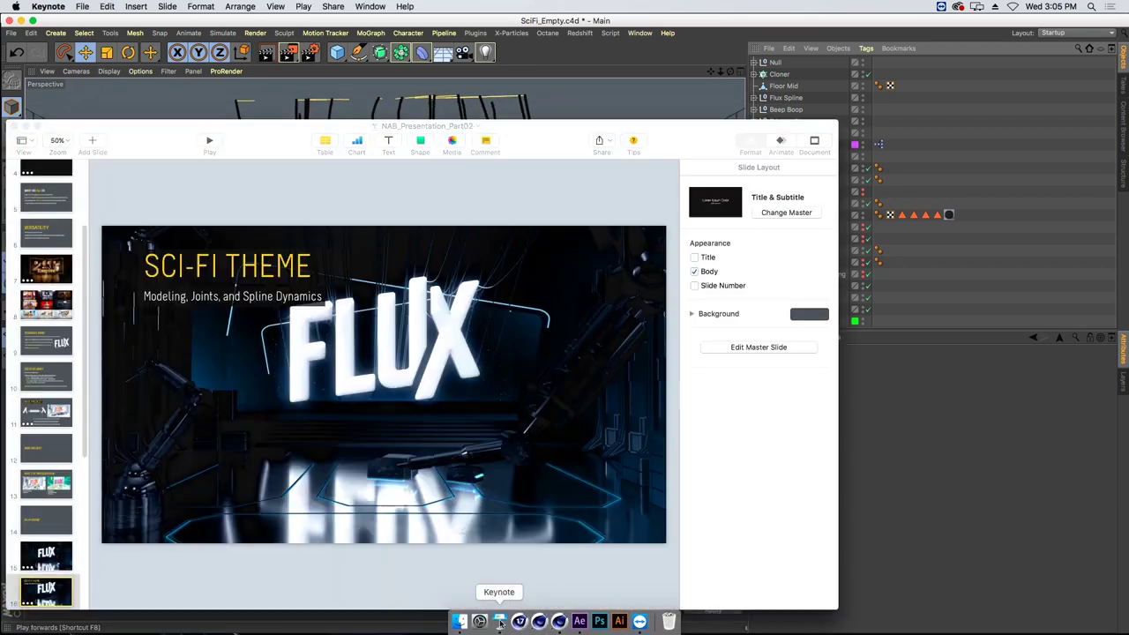
click(209, 143)
key(Right)
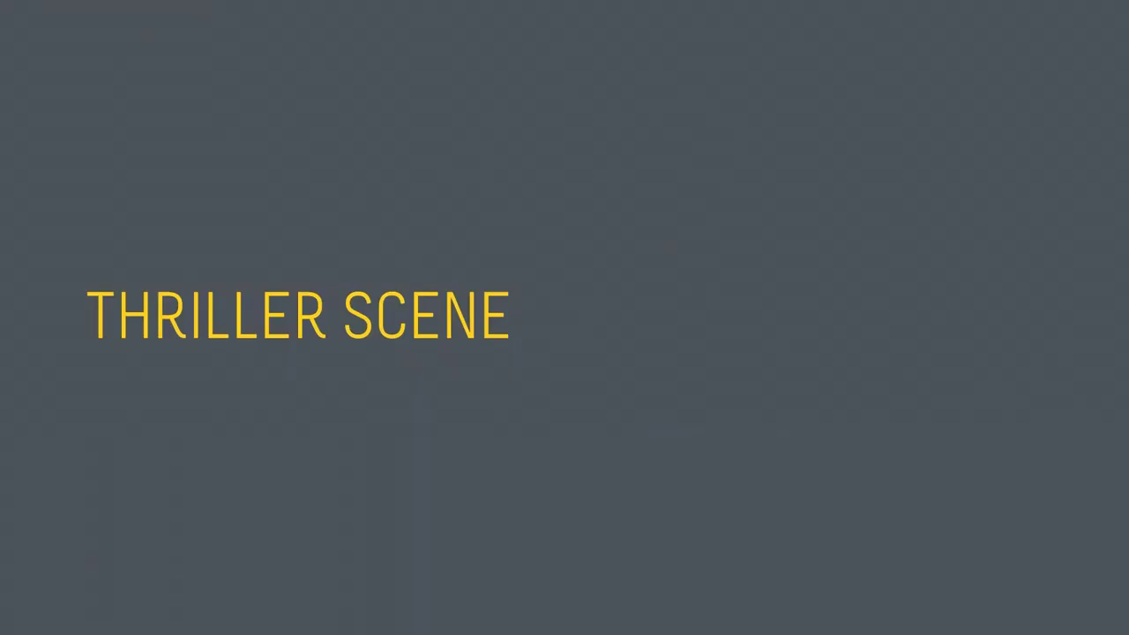
key(Right)
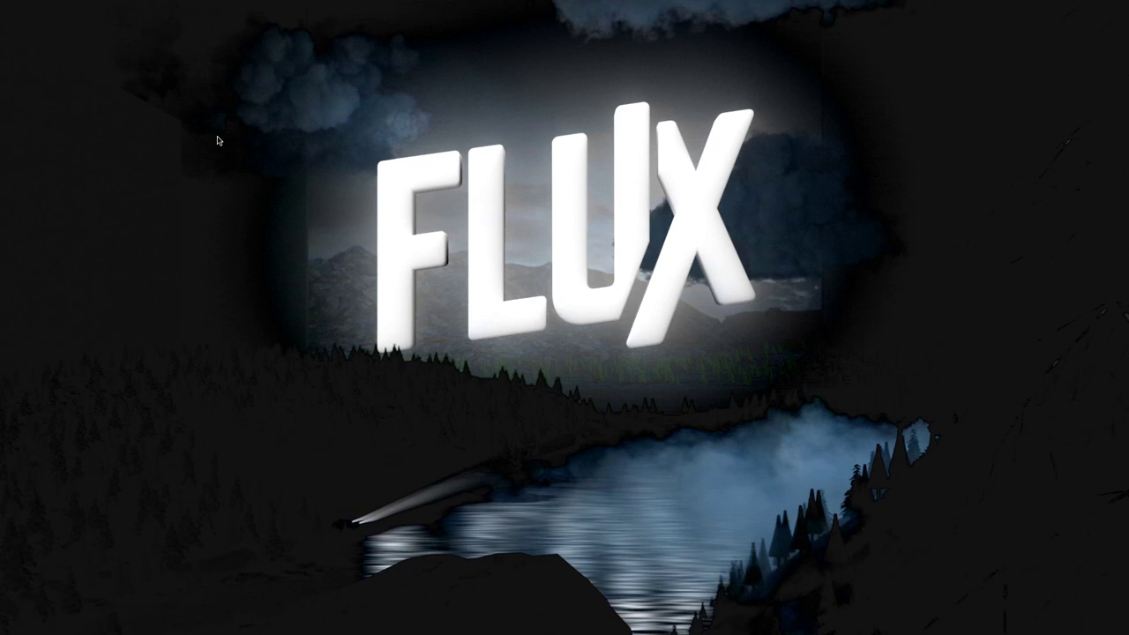
key(Right)
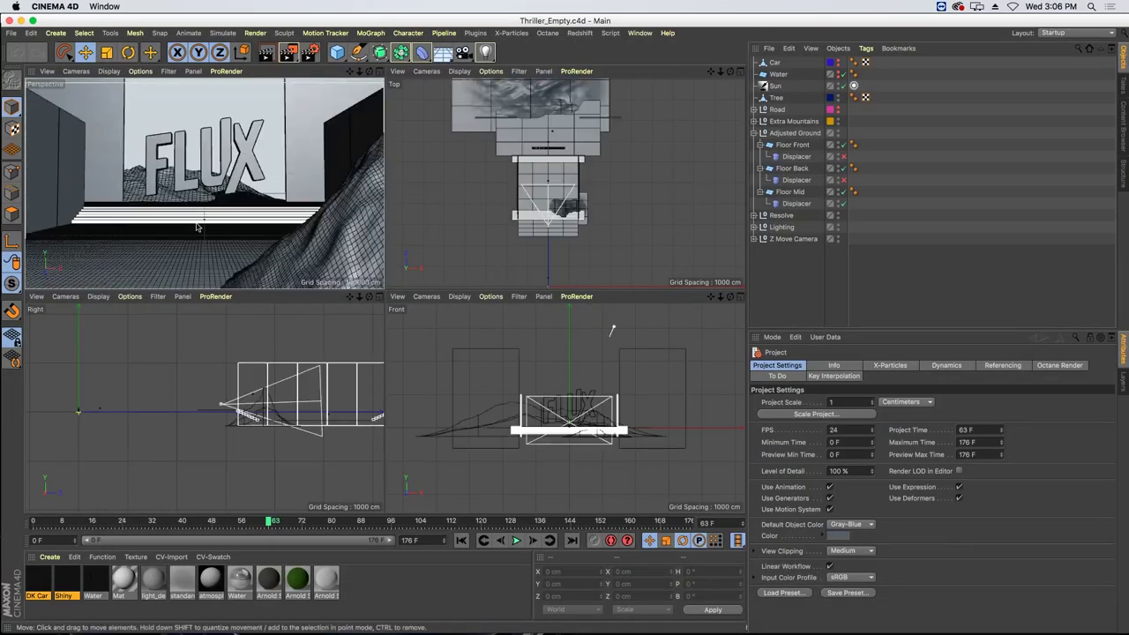
- Maximize the Perspective view in Thriller_Empty.c4d and examine the Floor Mid plane's settings and its Displacer
click(378, 72)
click(180, 419)
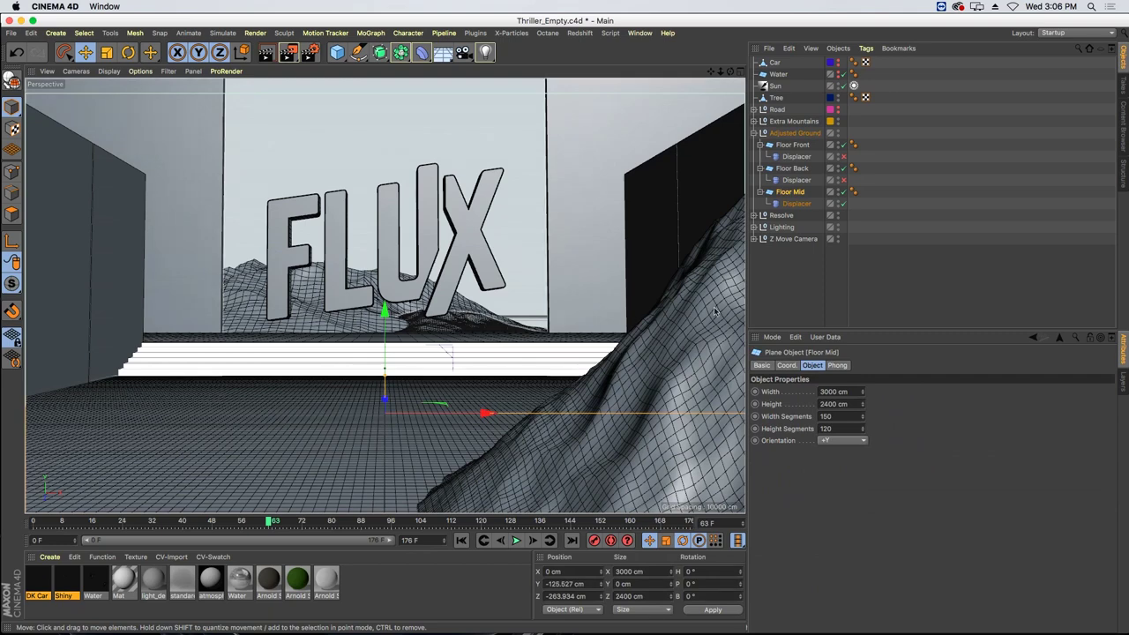
click(796, 204)
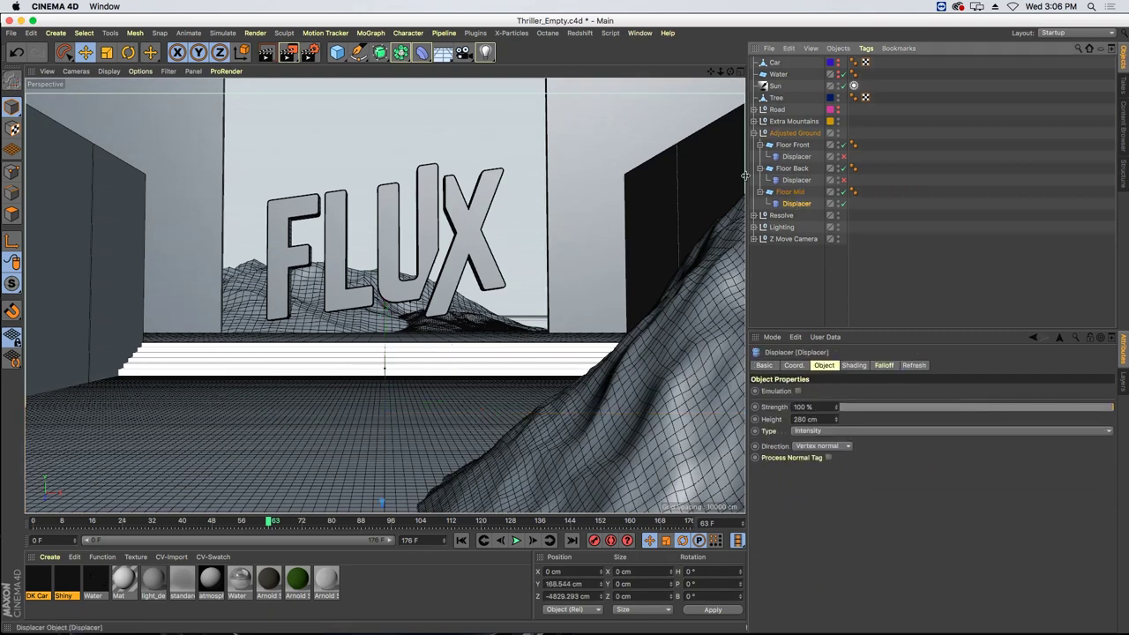
click(421, 52)
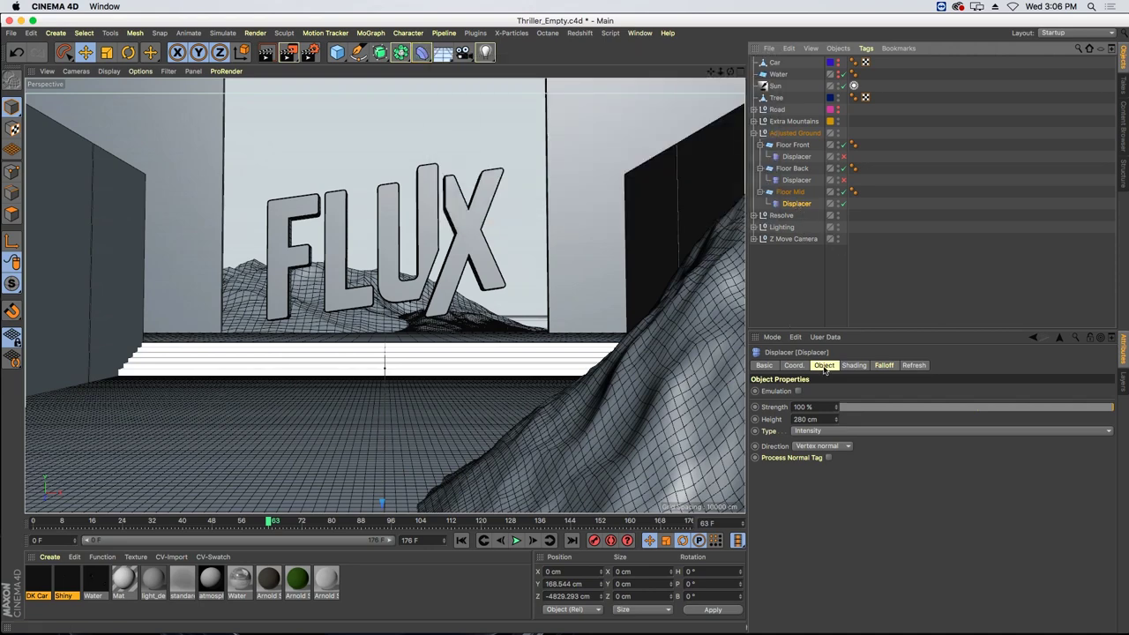
click(792, 193)
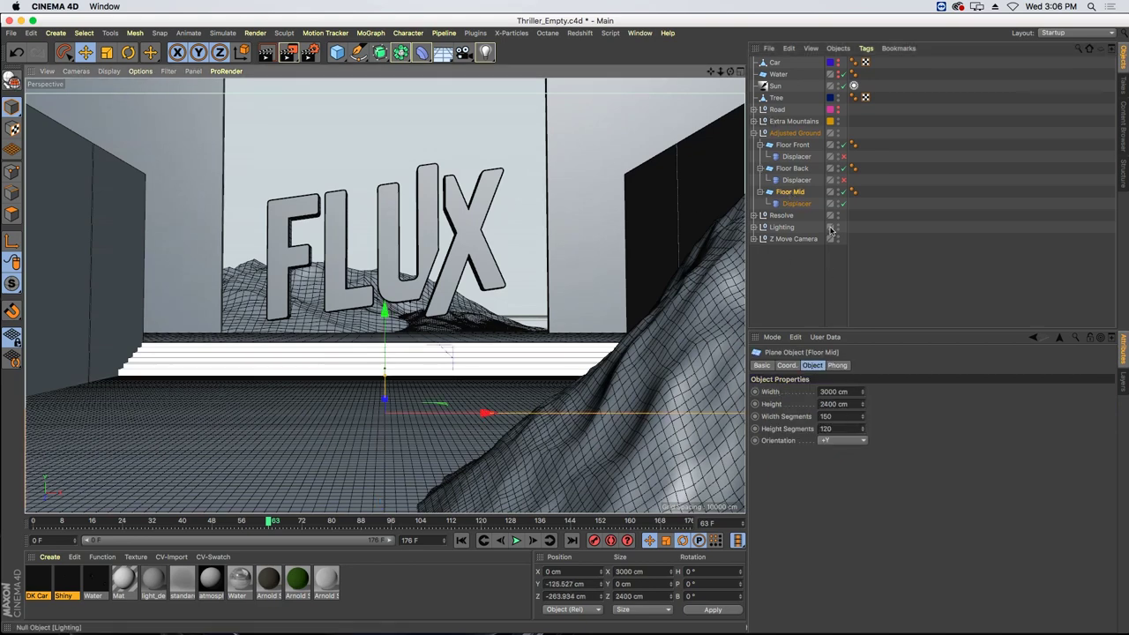
click(802, 205)
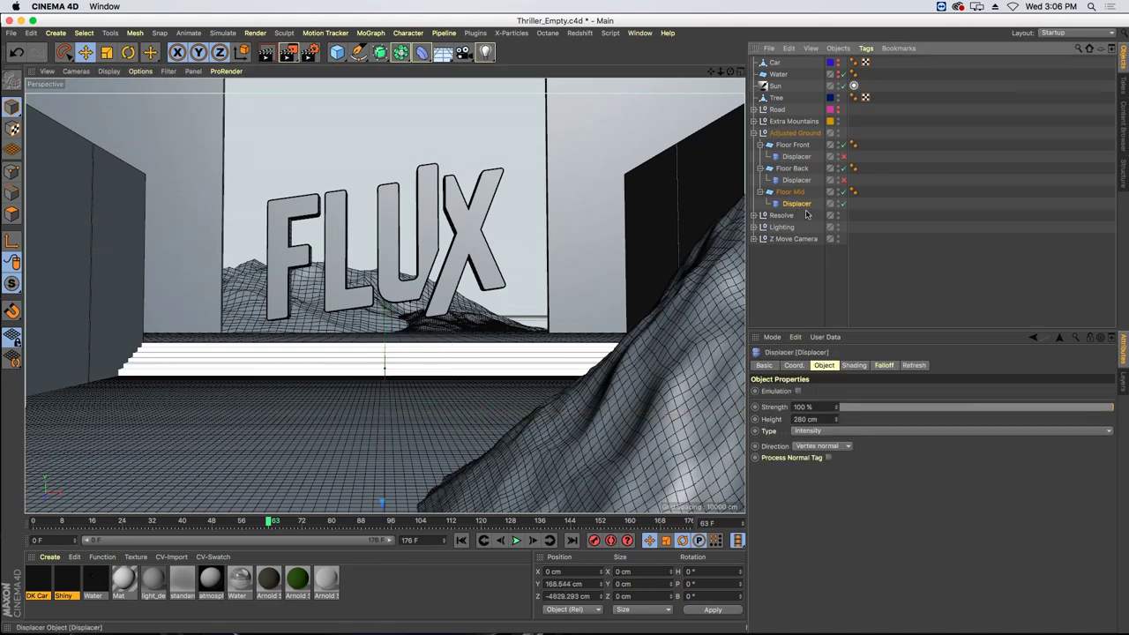
- Add a Noise shader to the Layer shader used by the Floor Mid Displacer
click(854, 366)
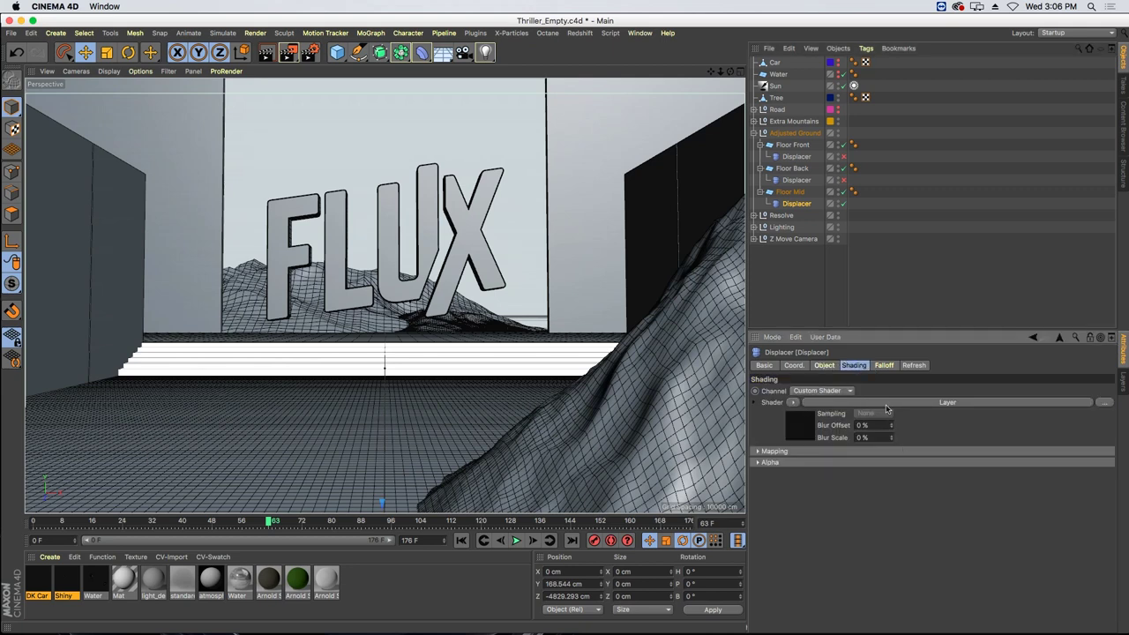
click(836, 403)
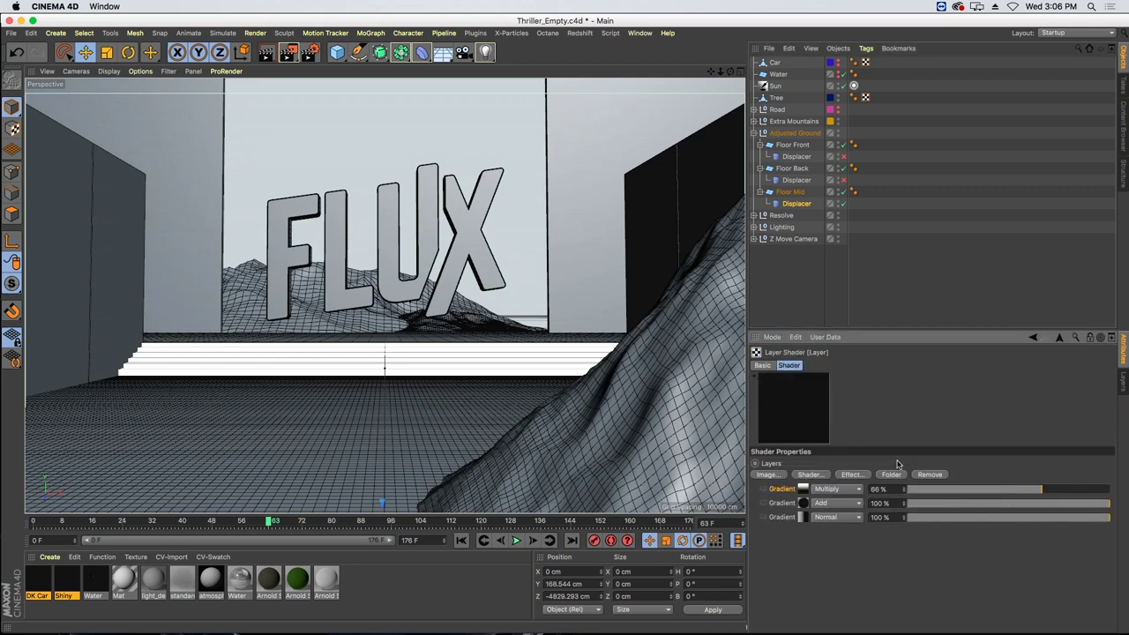
click(805, 477)
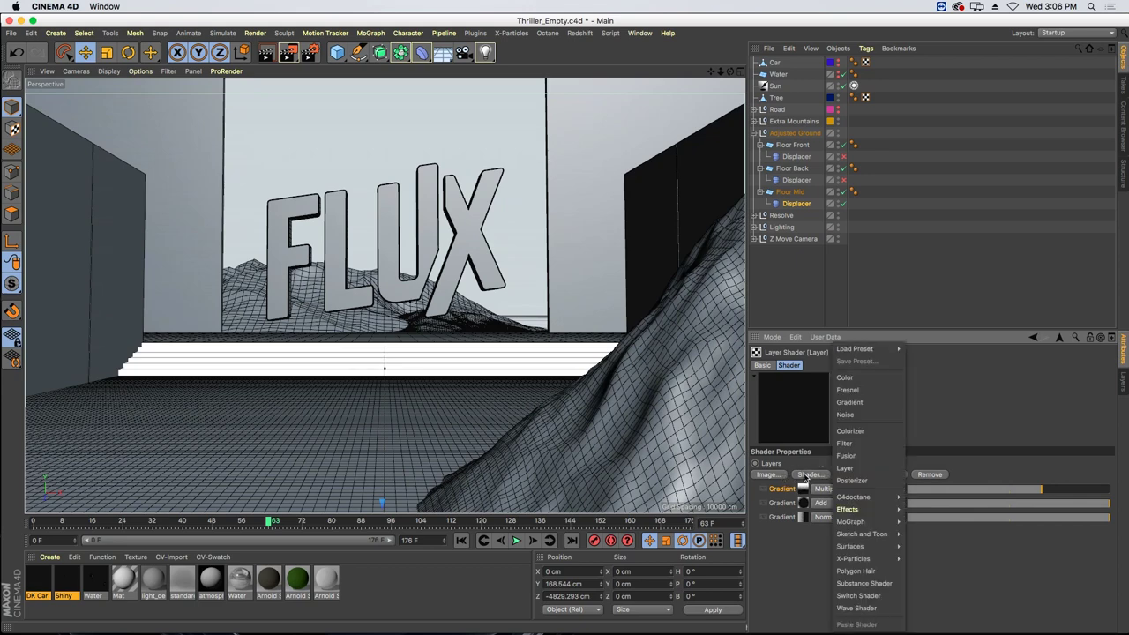
click(859, 418)
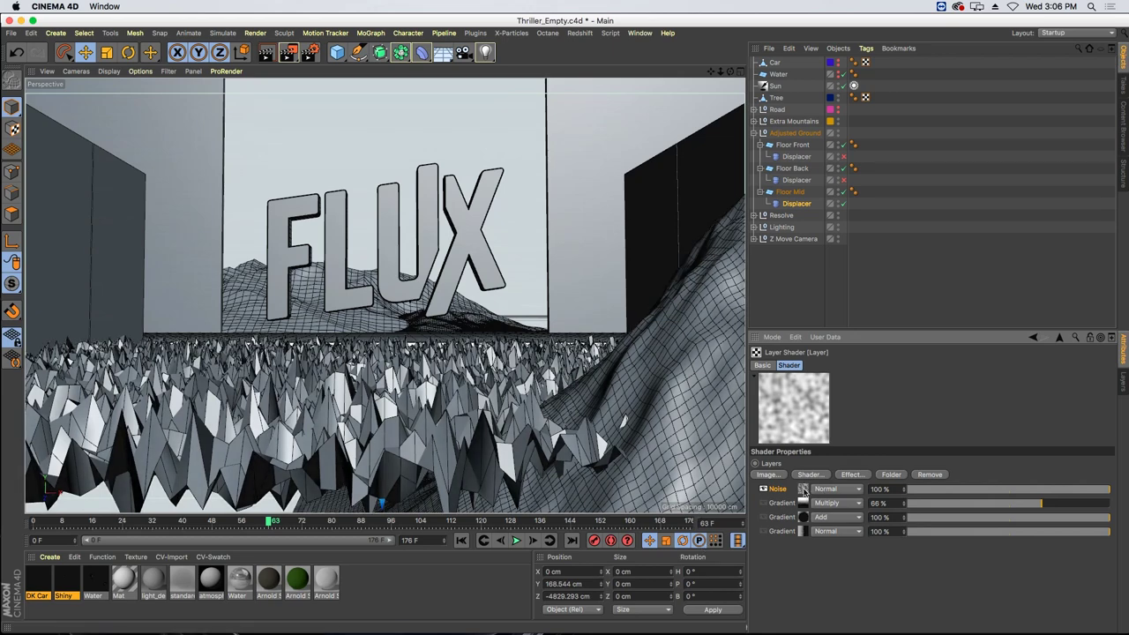
- Set the Noise shader's global scale to 1000% and its Color 2 to a gray with 48% value
click(803, 489)
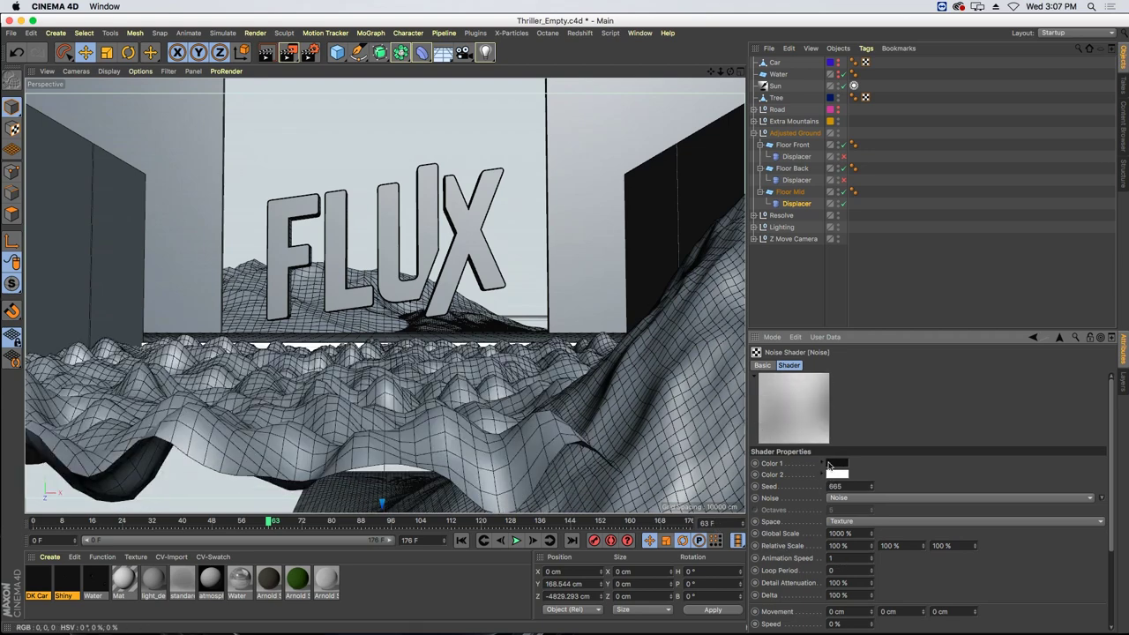
mouse_move(841, 467)
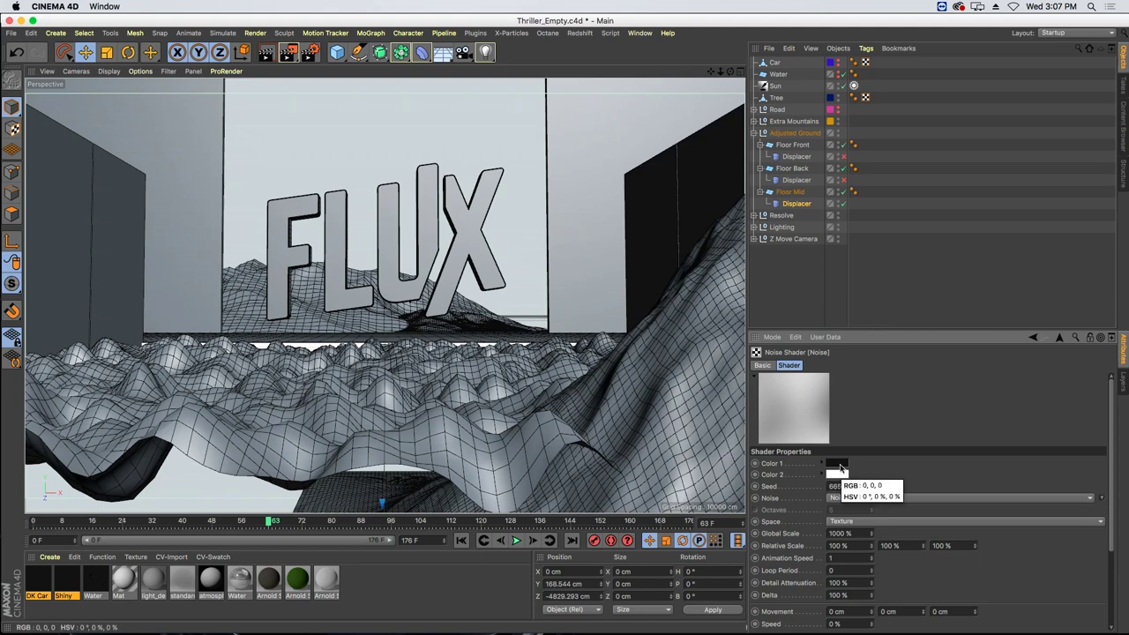
click(836, 475)
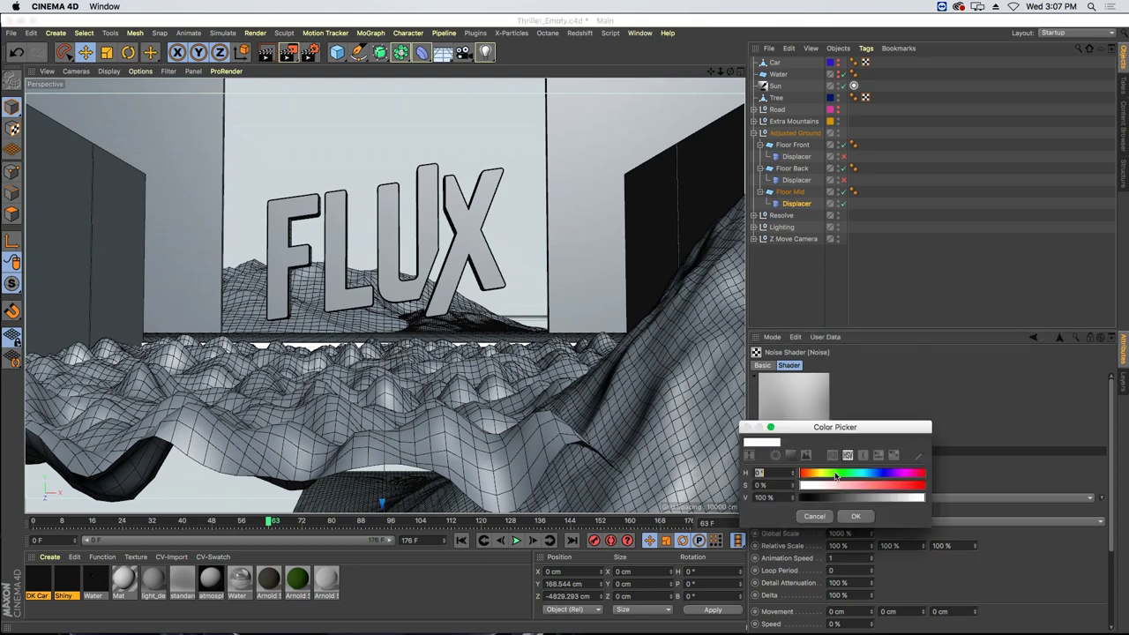
drag(871, 501, 860, 501)
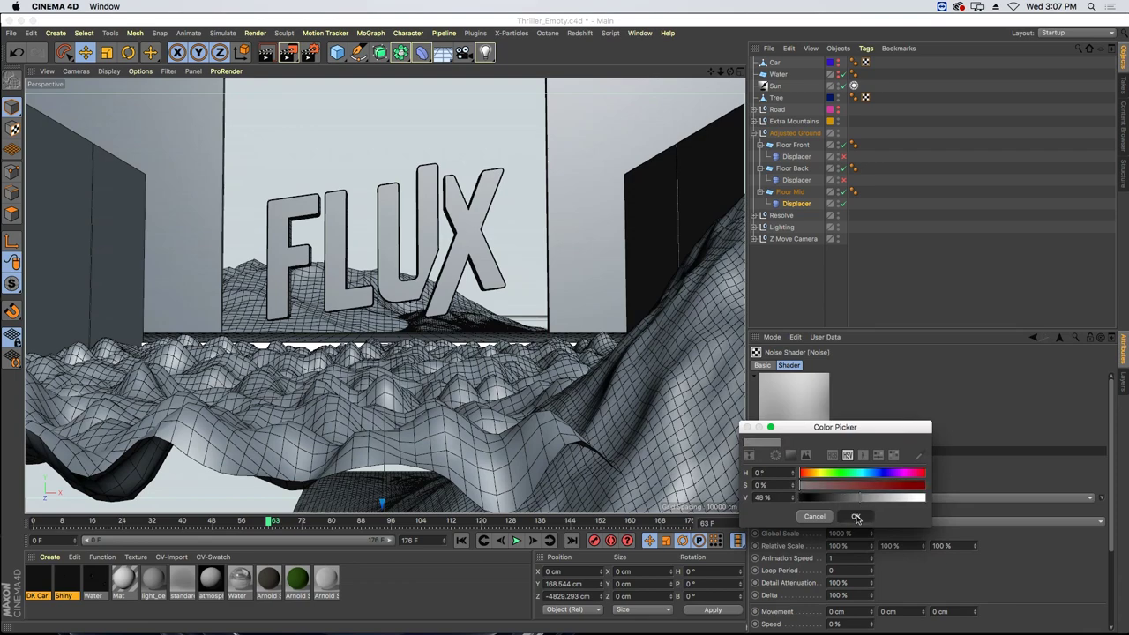
click(856, 516)
- Play the displaced ground briefly, rewind to frame 0, and disable the Noise layer in the Displacer's Layer shader
click(517, 541)
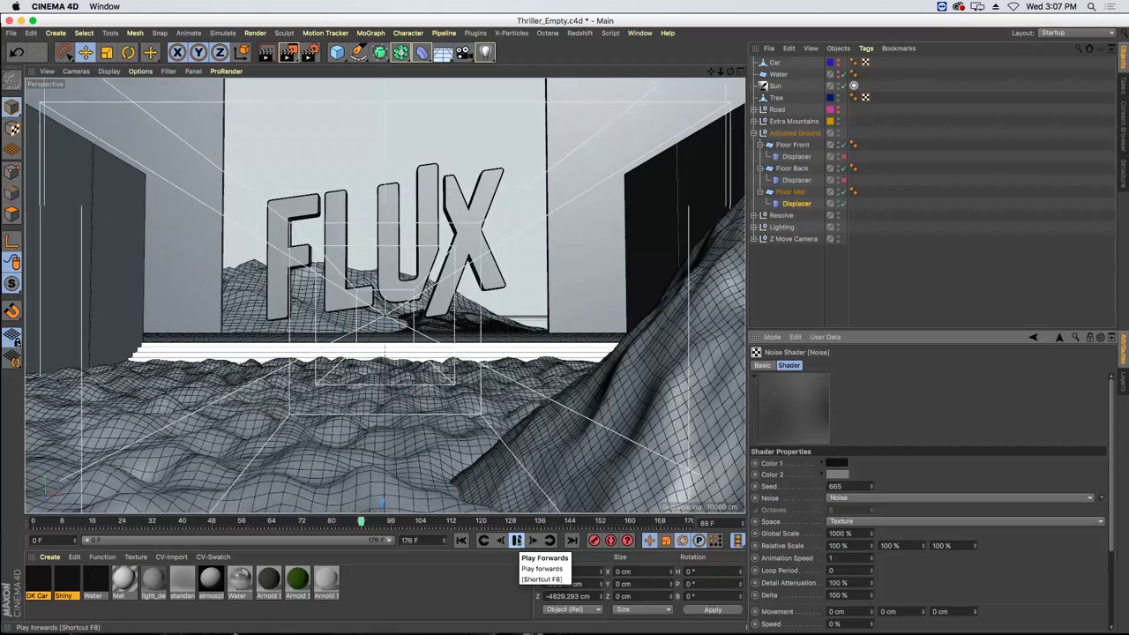
click(462, 540)
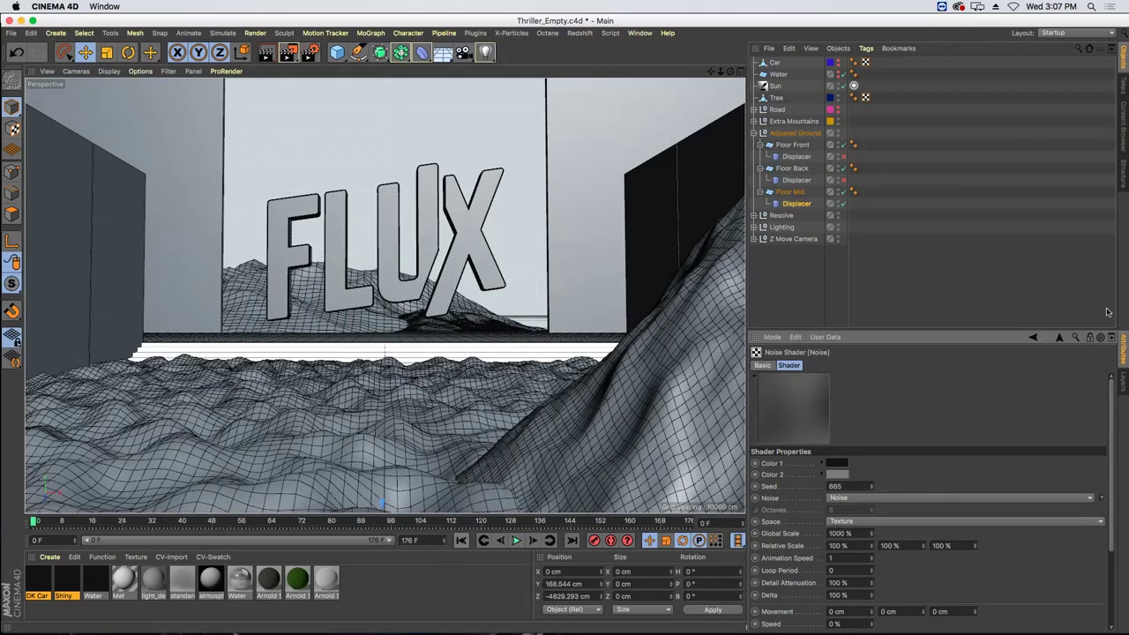
click(1058, 337)
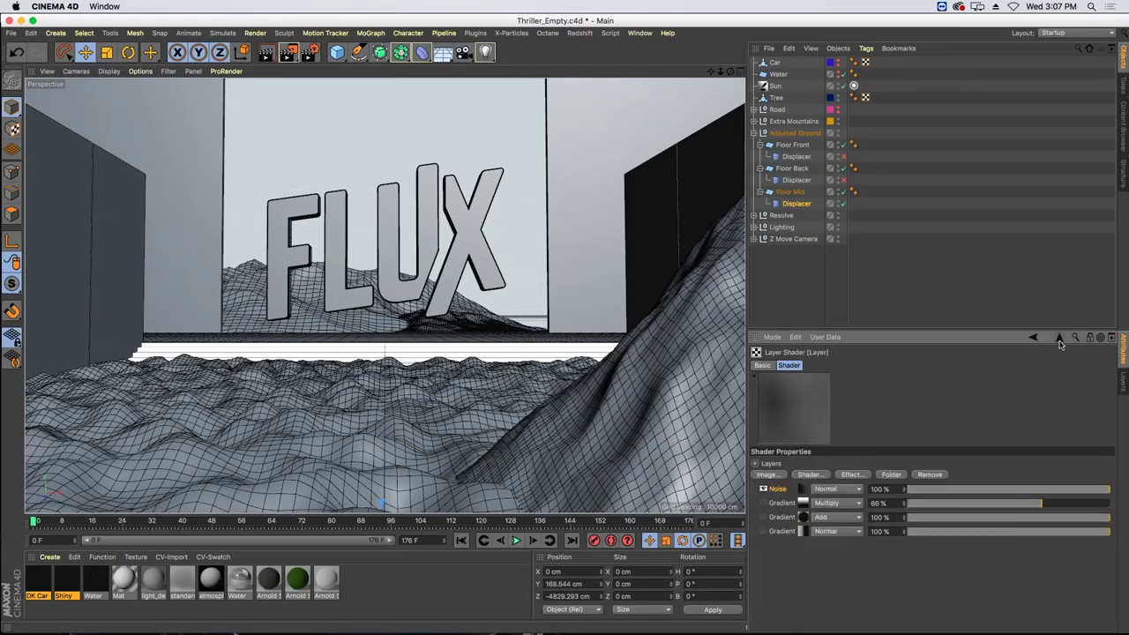
click(763, 490)
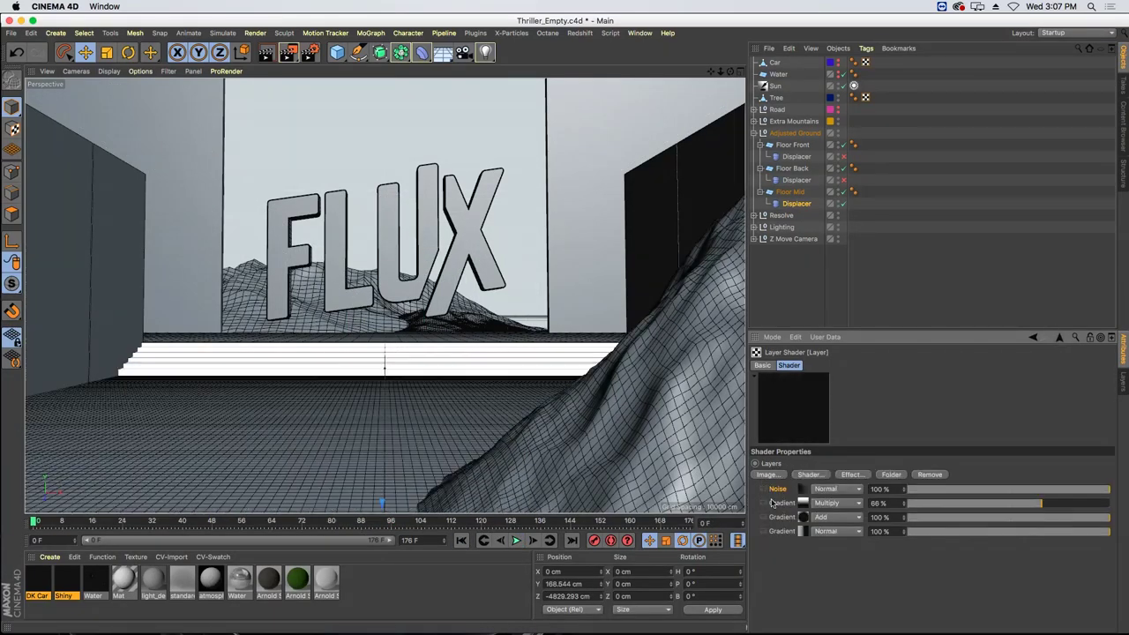
- Examine the bottom 2D - U Gradient and enable its layer in the Floor Mid Displacer's Layer shader
click(802, 531)
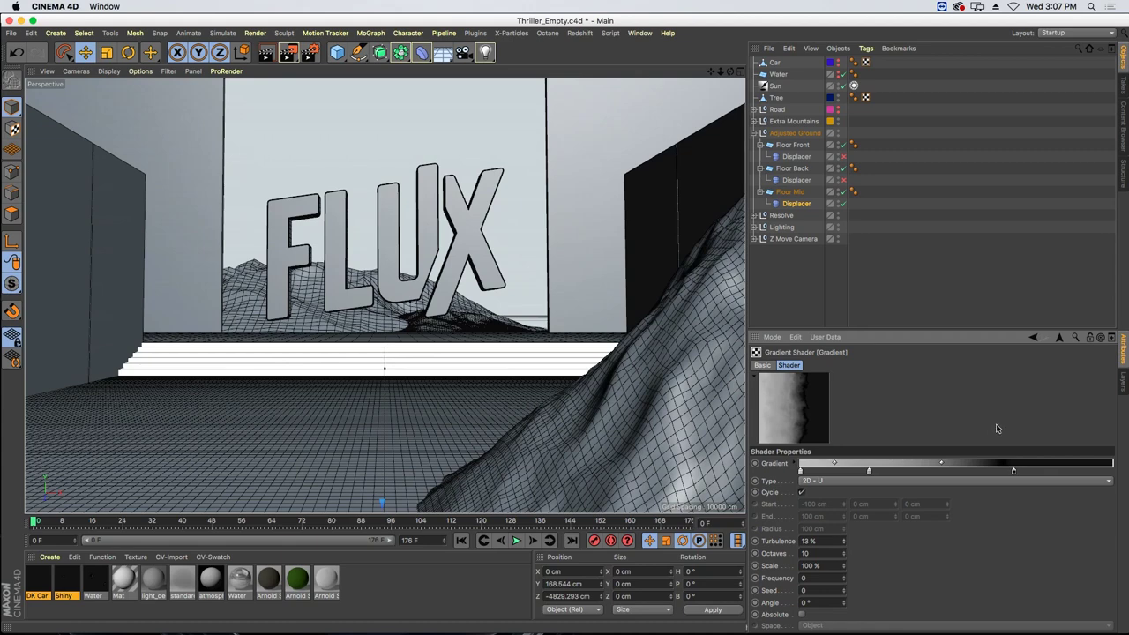
click(1059, 337)
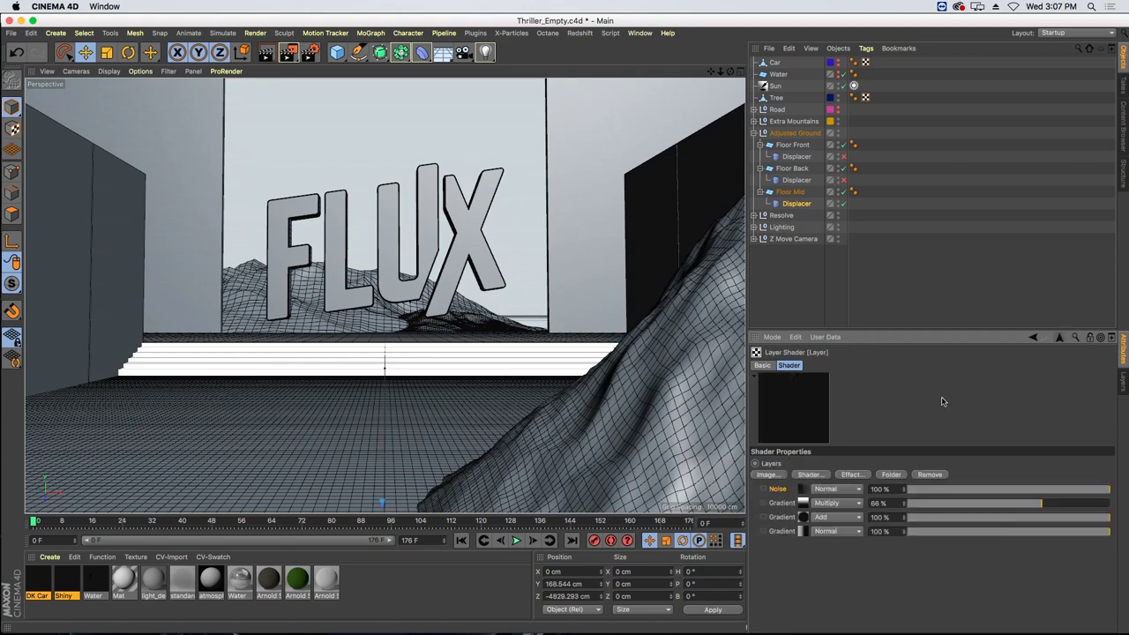
click(763, 531)
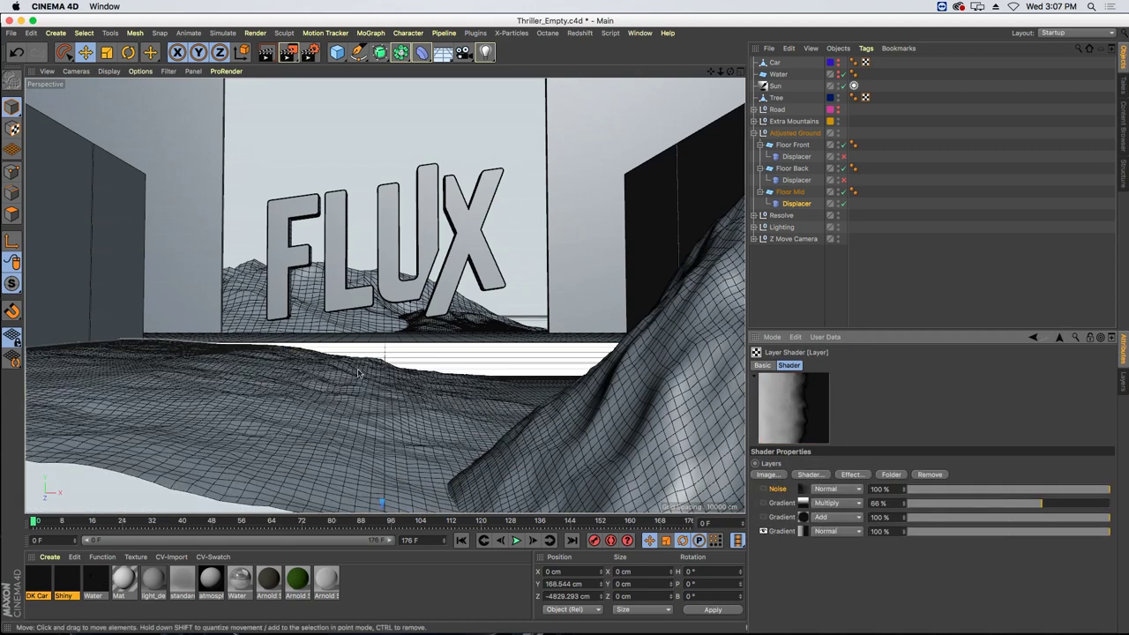
- Try shifting the middle knot of the bottom Gradient layer slightly, and undo the edit
click(800, 533)
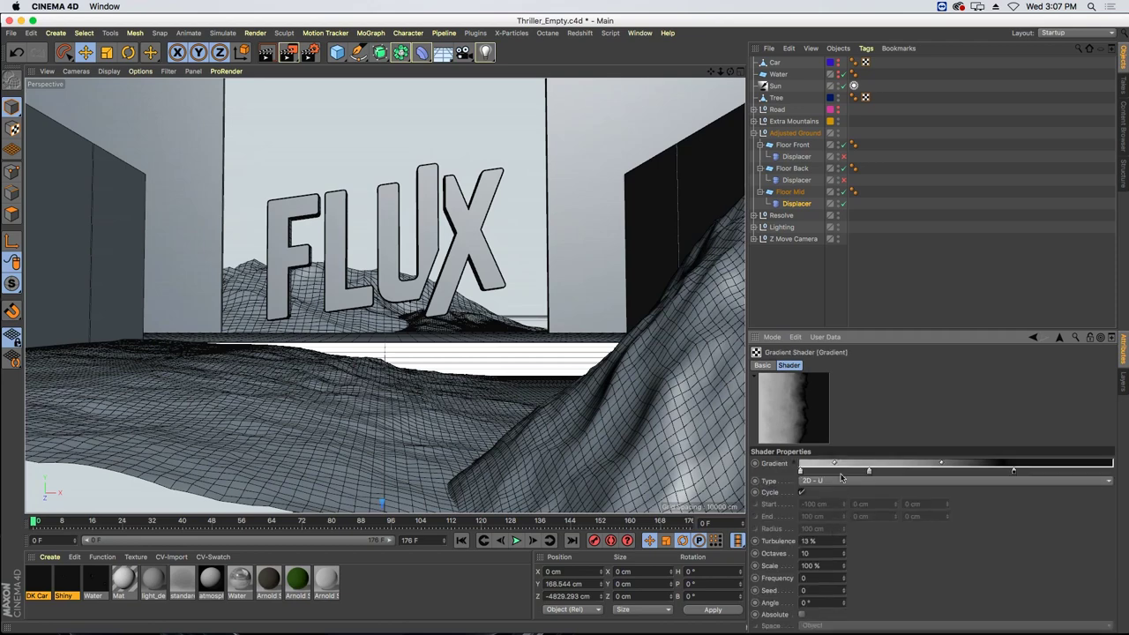
drag(876, 472, 882, 477)
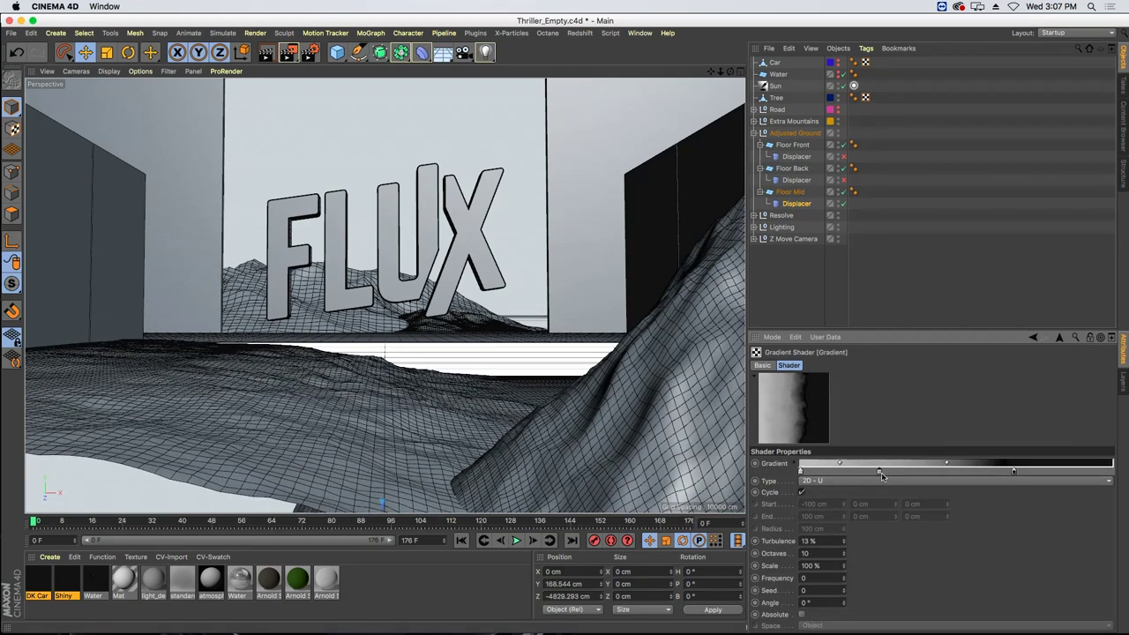
key(Delete)
key(super+z)
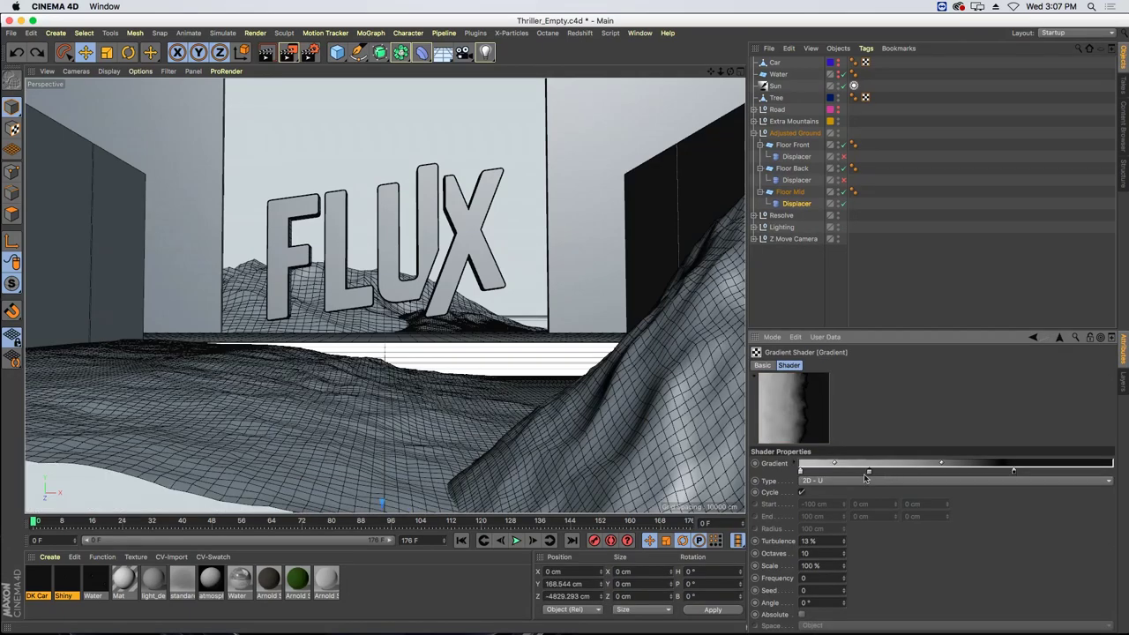
- Enable the Add and Multiply Gradient layers in the Layer shader and open each one to inspect its settings
click(1061, 339)
click(764, 517)
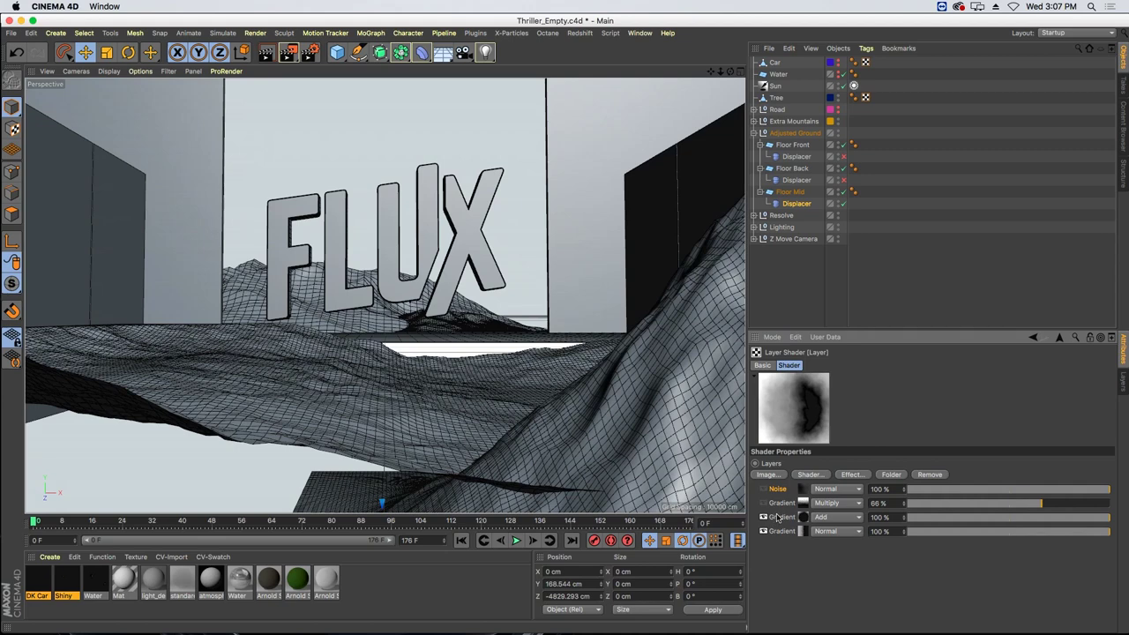
click(802, 517)
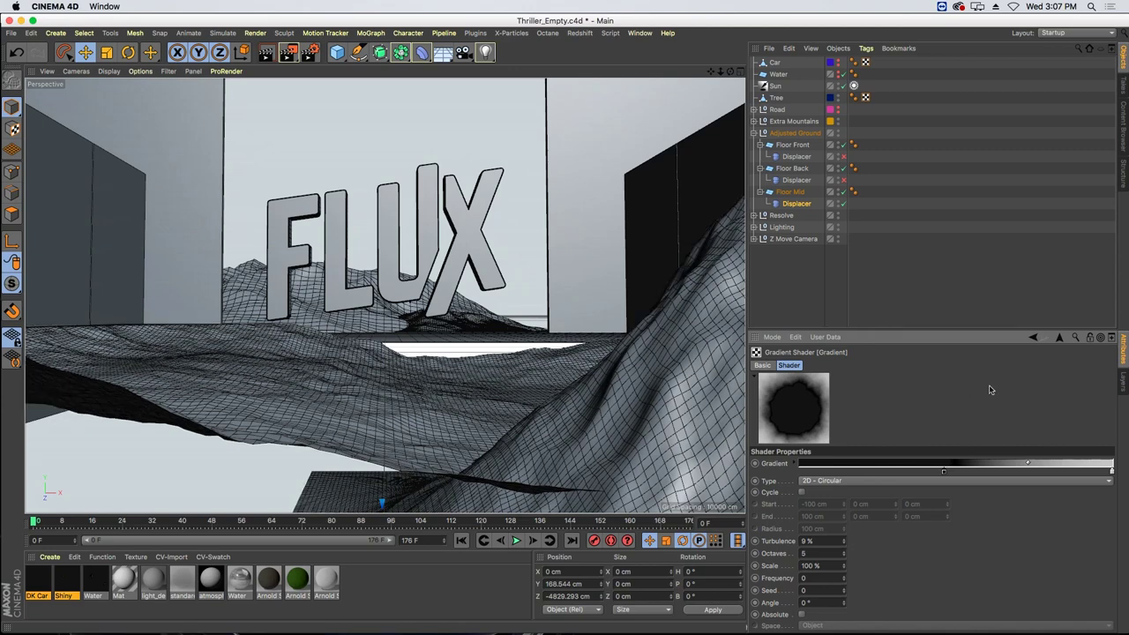
click(1059, 337)
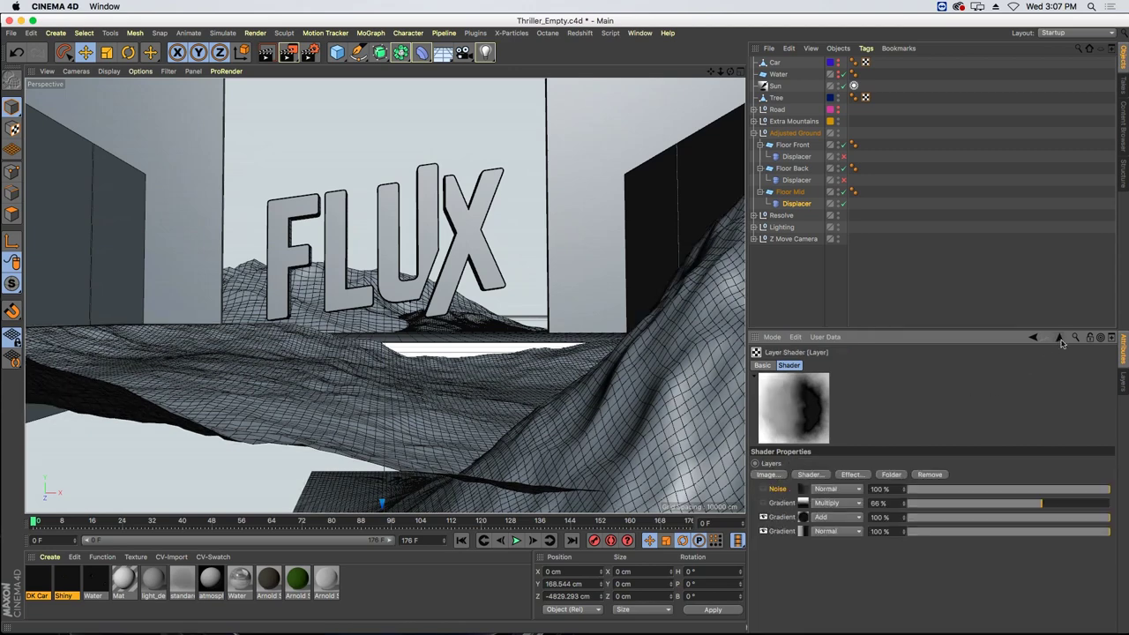
click(762, 504)
click(802, 502)
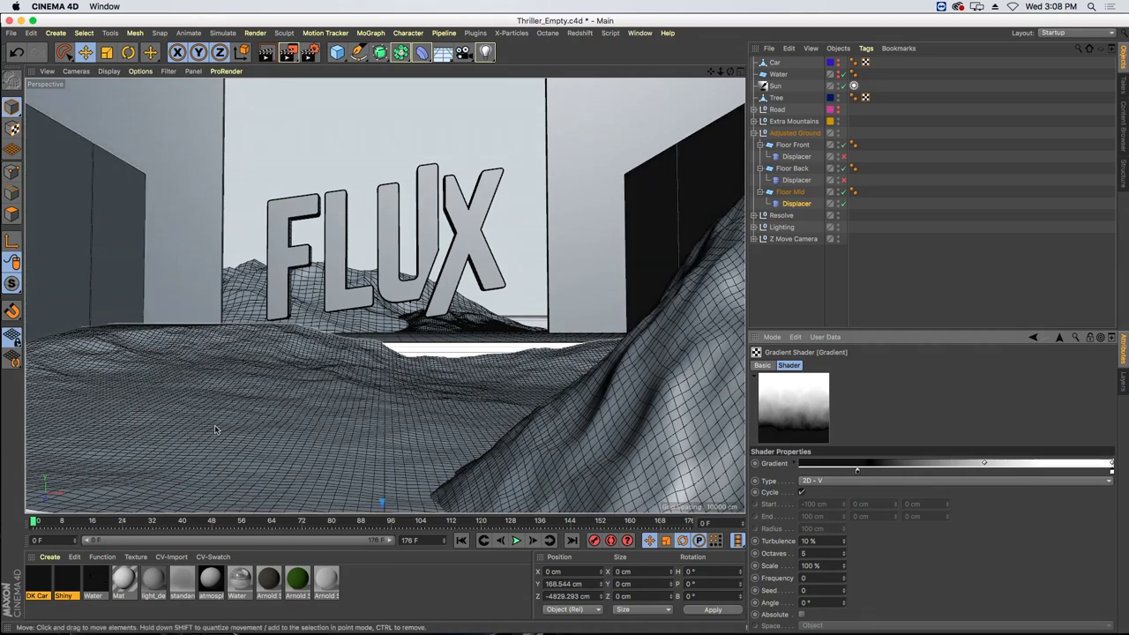
- Make the Water object visible in the viewport and collapse the Adjusted Ground group
click(838, 75)
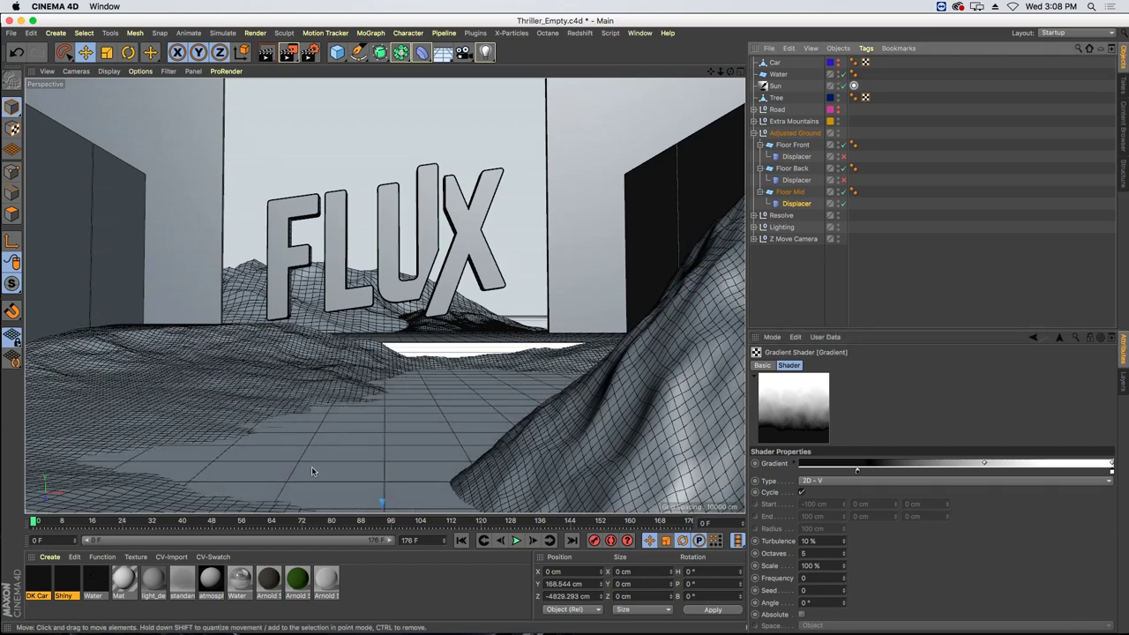
click(753, 133)
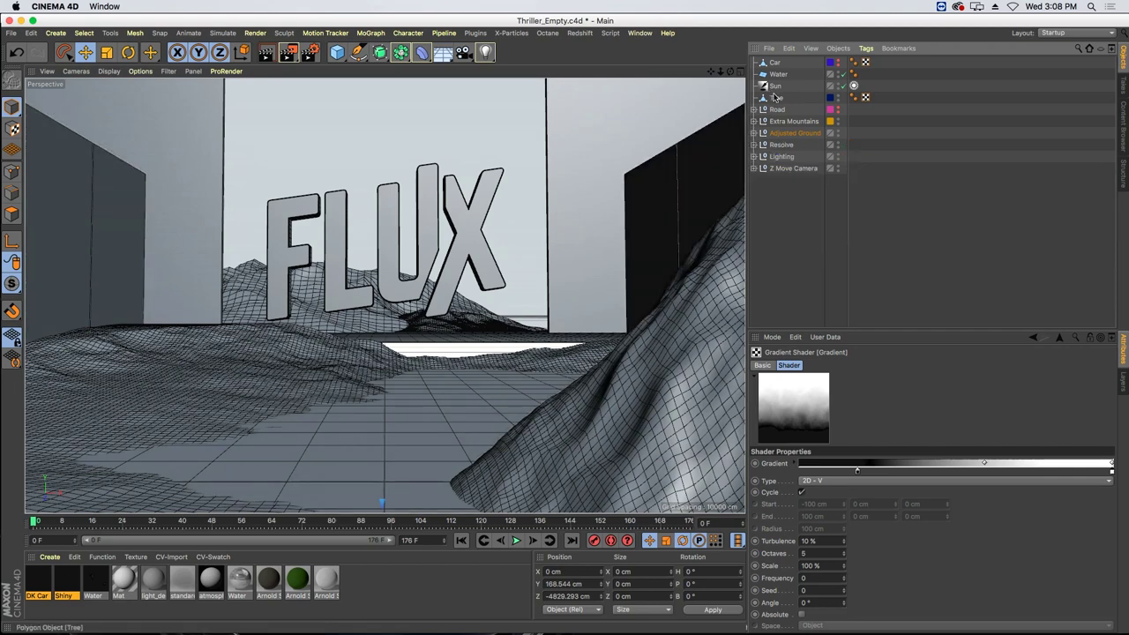
- Create a MoGraph Cloner and make the Tree object its child
click(777, 98)
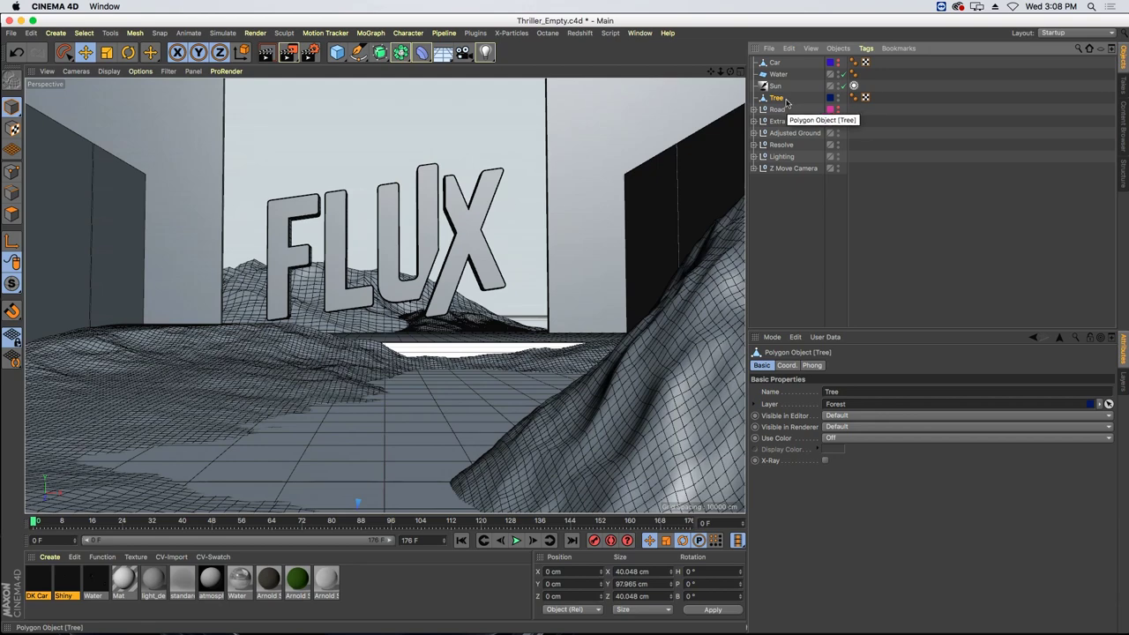
click(371, 33)
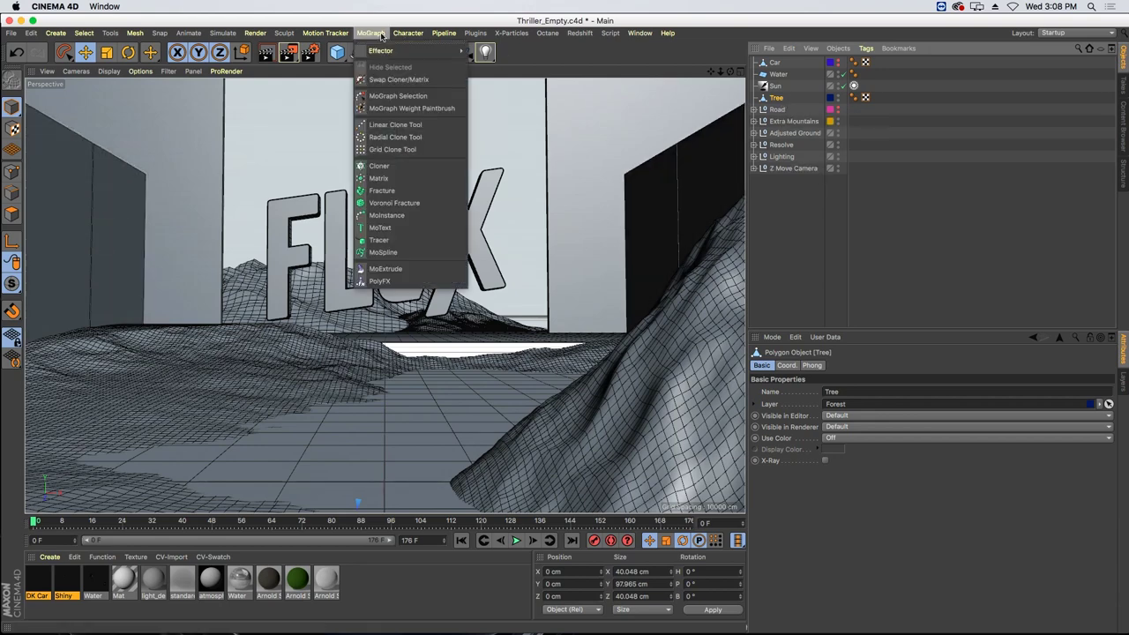
click(388, 166)
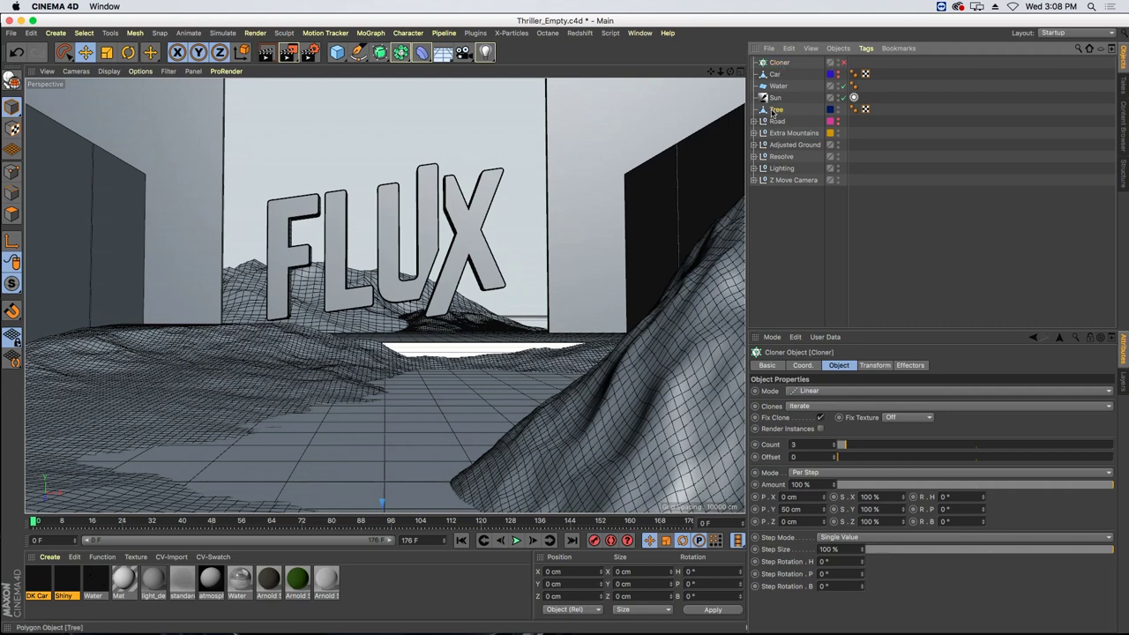
drag(781, 64, 779, 63)
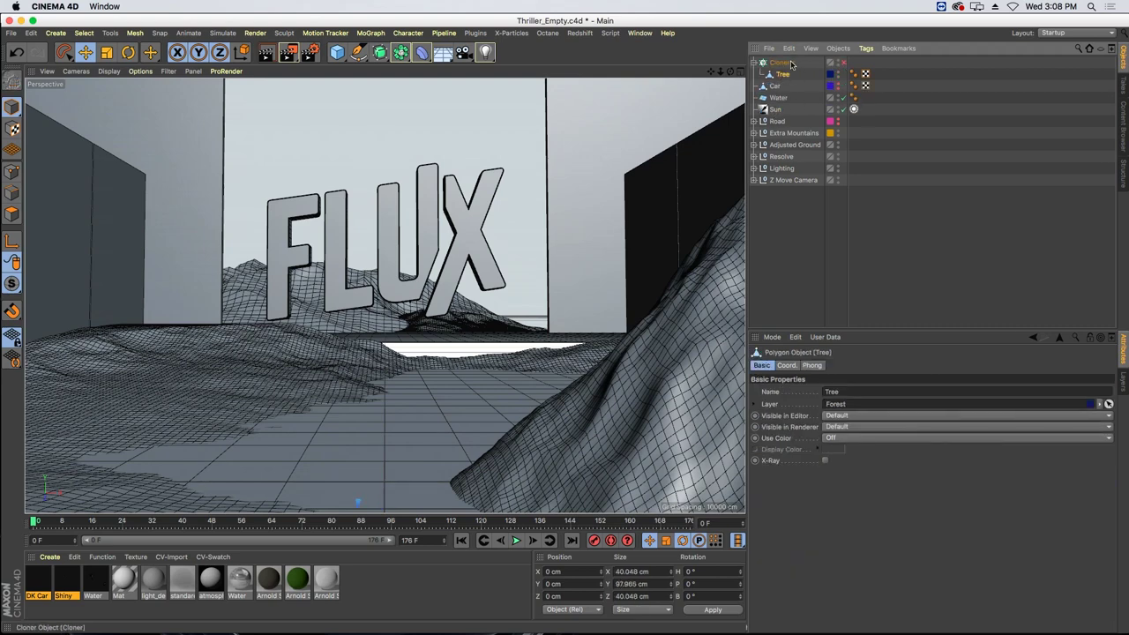
- Set the Cloner to Object mode on Floor Mid with Surface distribution, and turn off Align Clone
click(781, 62)
click(796, 393)
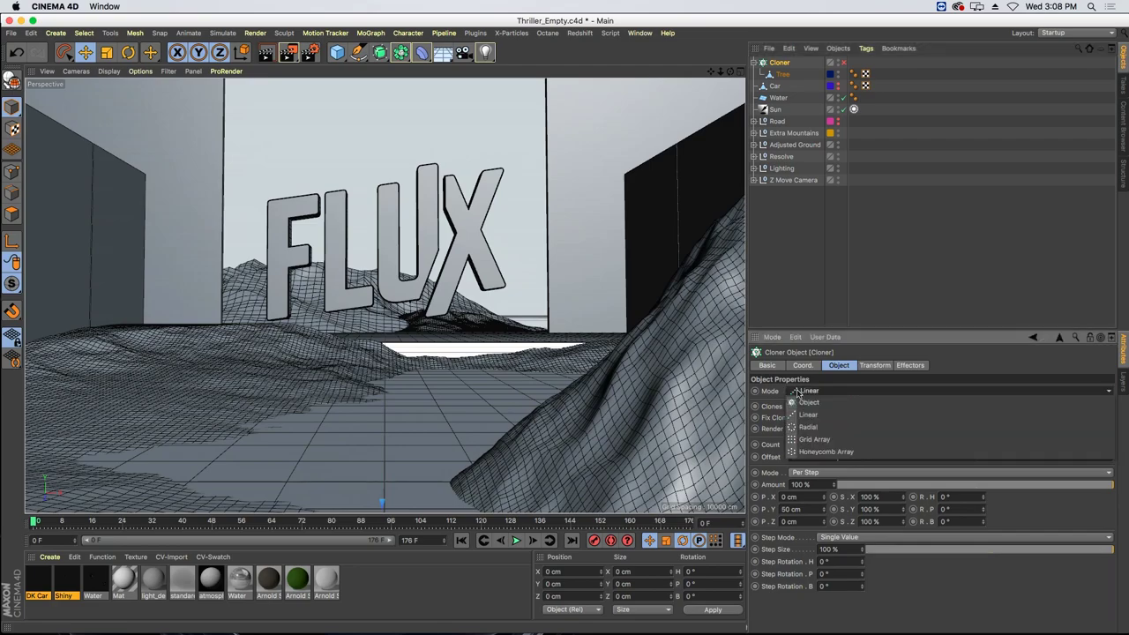
click(807, 397)
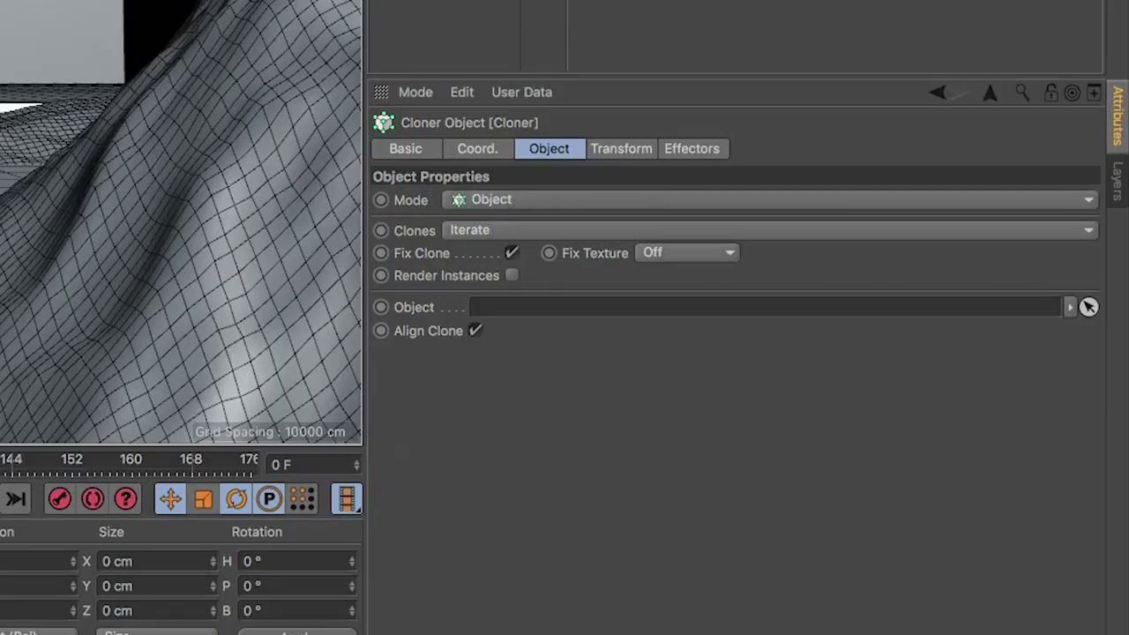
drag(496, 247, 504, 315)
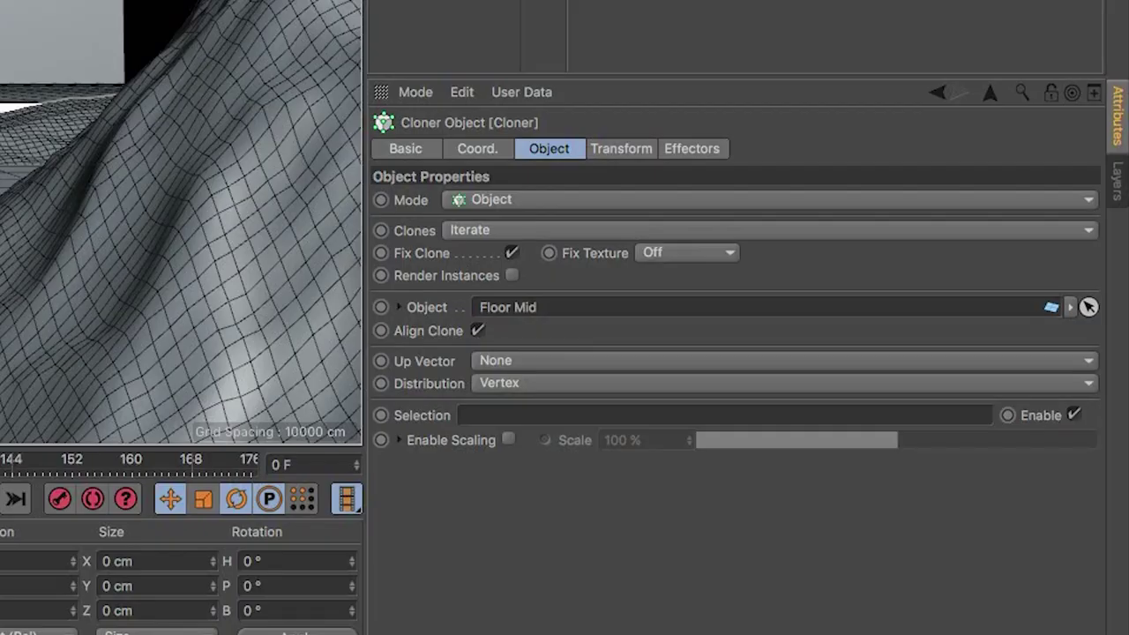
click(506, 394)
click(493, 474)
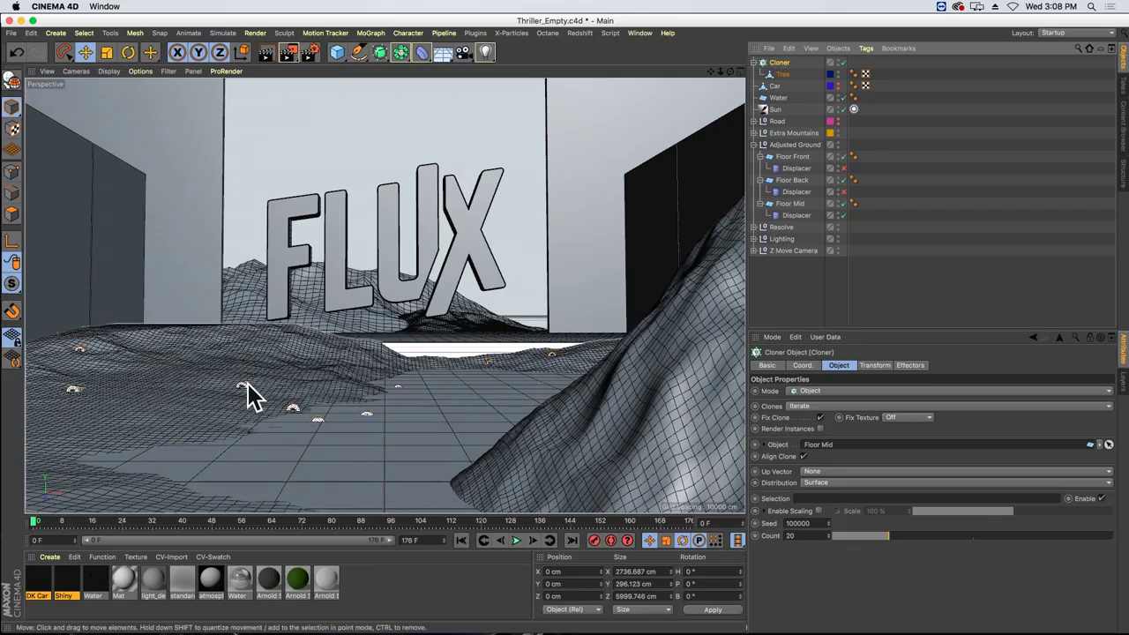
click(804, 457)
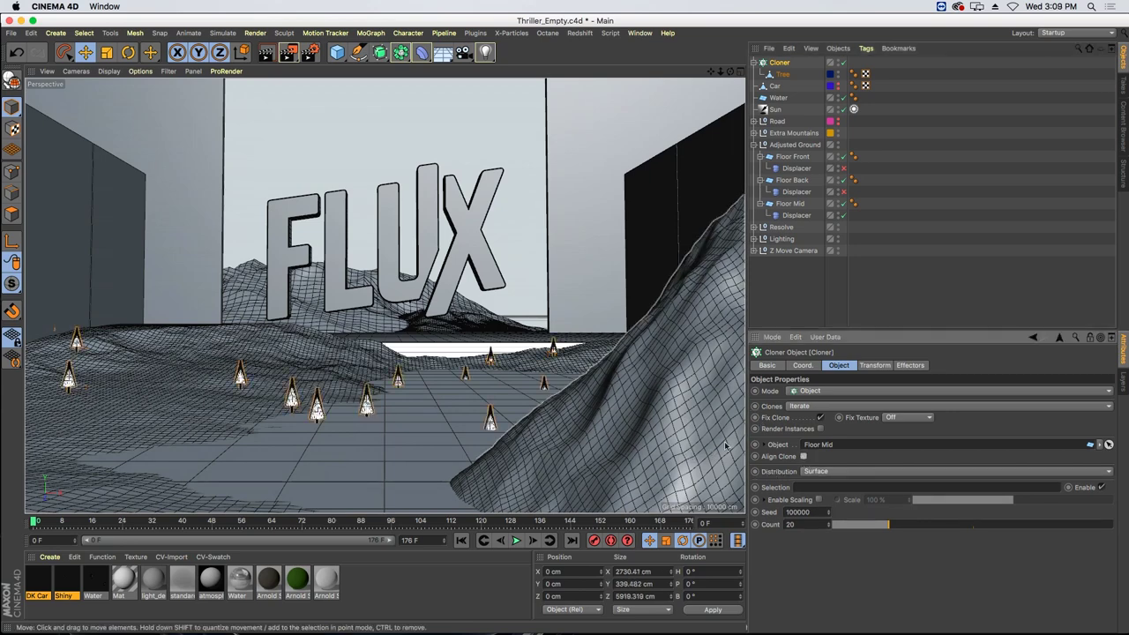
- Turn on Render Instances for the Cloner and raise its count to 2000 trees
click(820, 429)
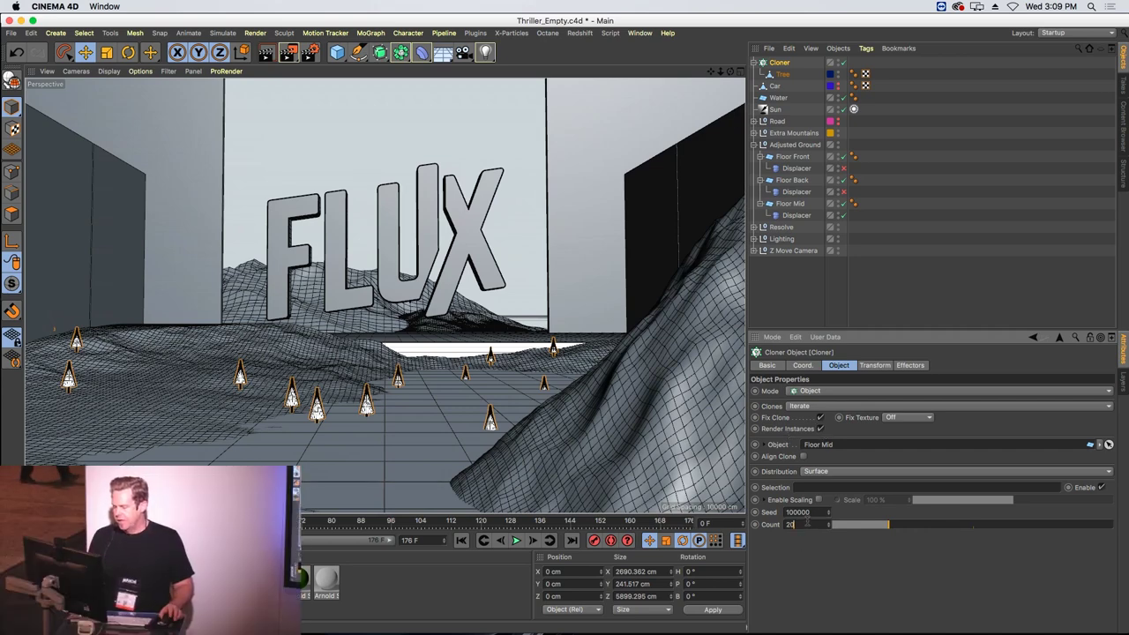
text(0)
key(Return)
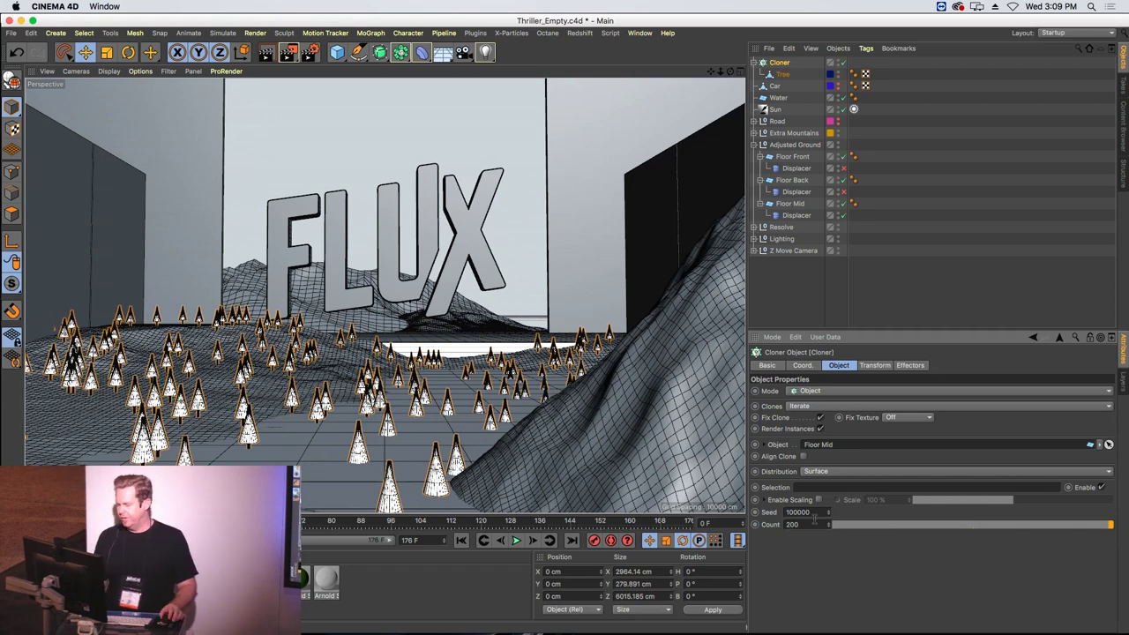
text(0)
key(Return)
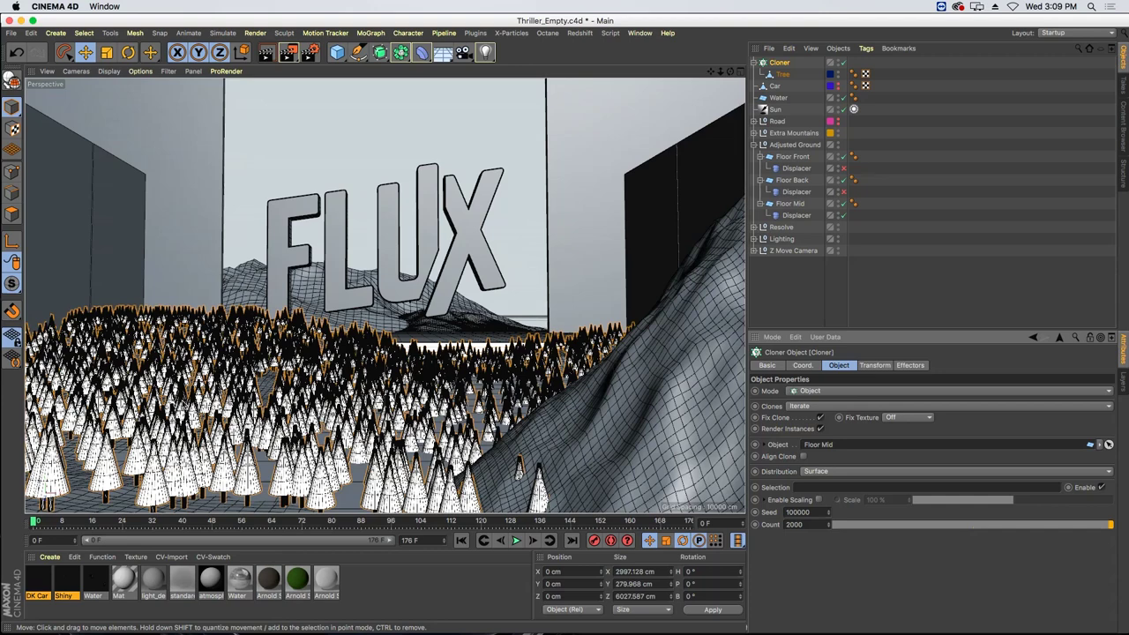
click(754, 63)
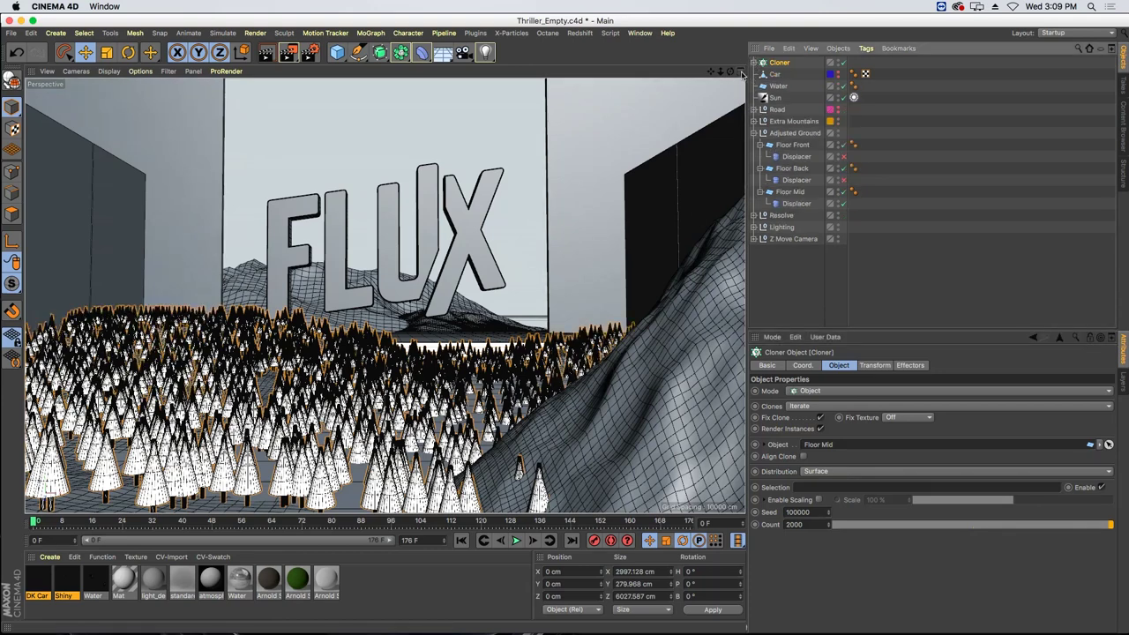
- Activate the MoGraph Selection tool for the Cloner in a maximized Top view of the trees
click(740, 73)
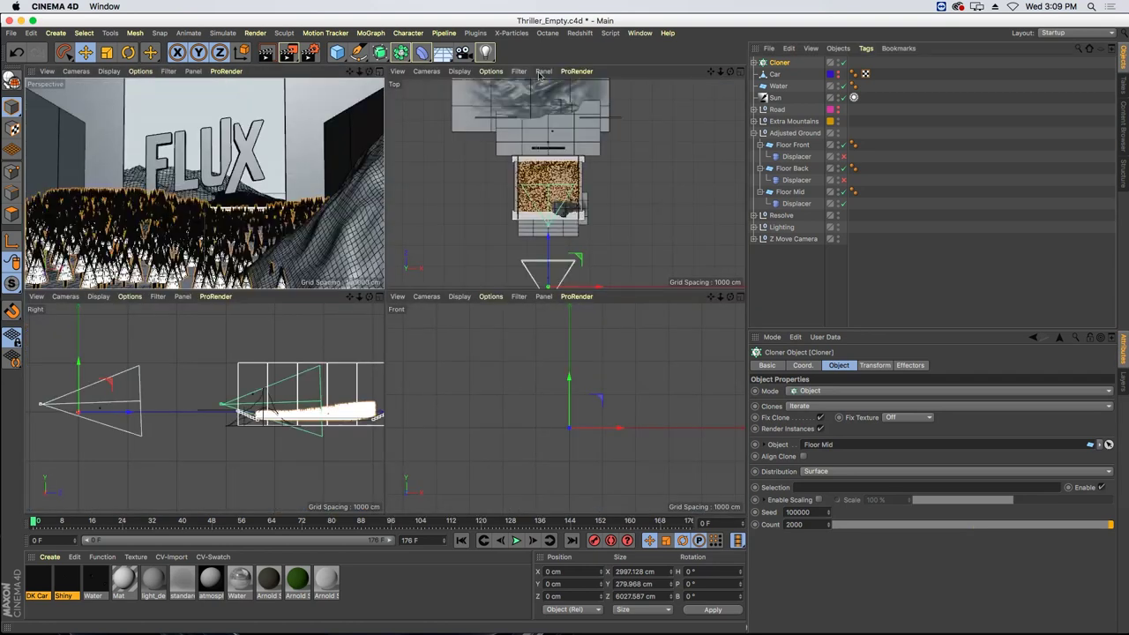
click(740, 72)
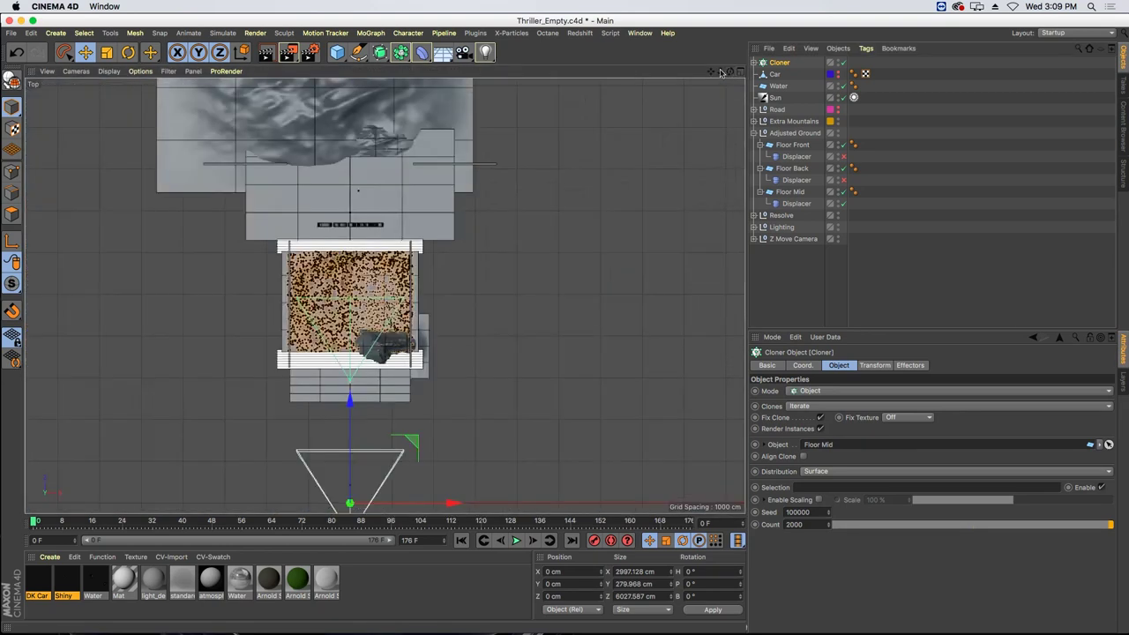
scroll(384, 296, up, 5)
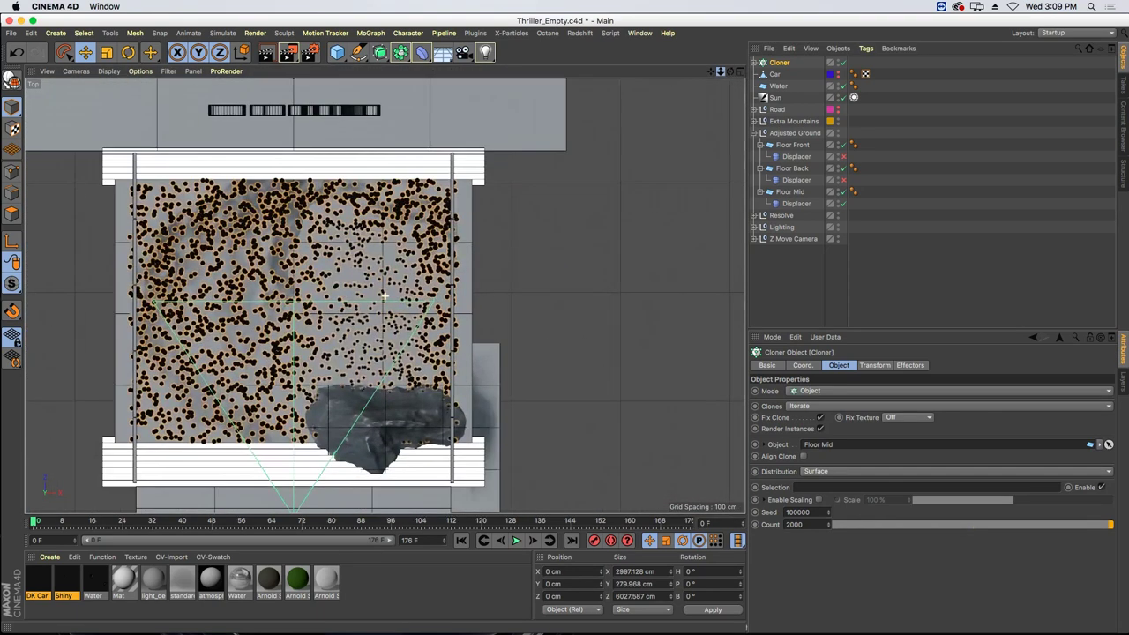
click(371, 33)
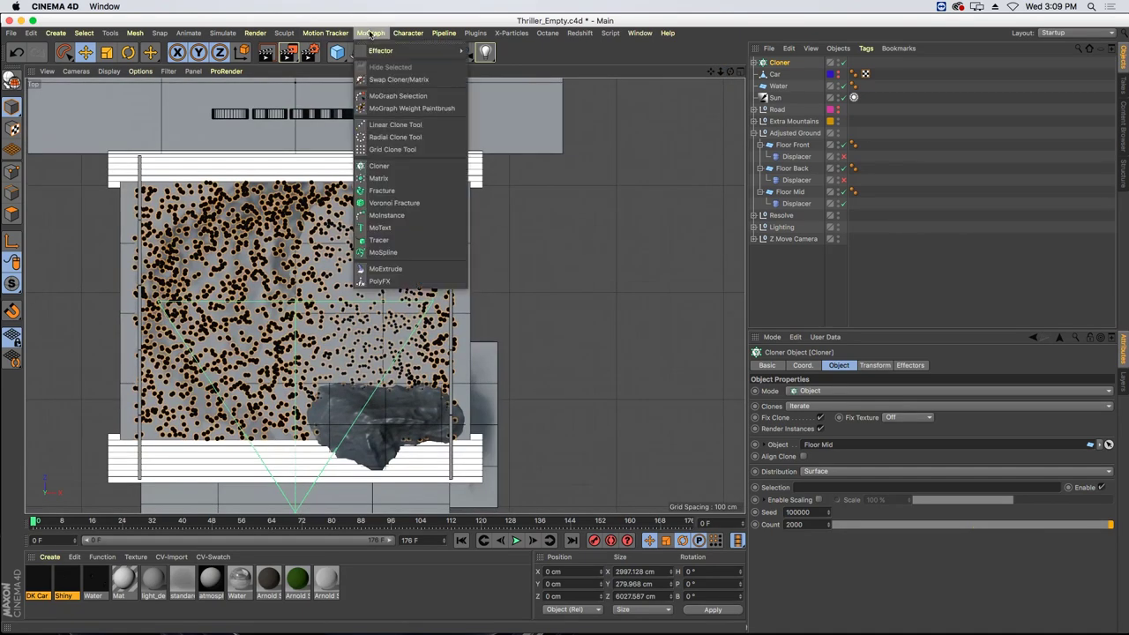
click(389, 97)
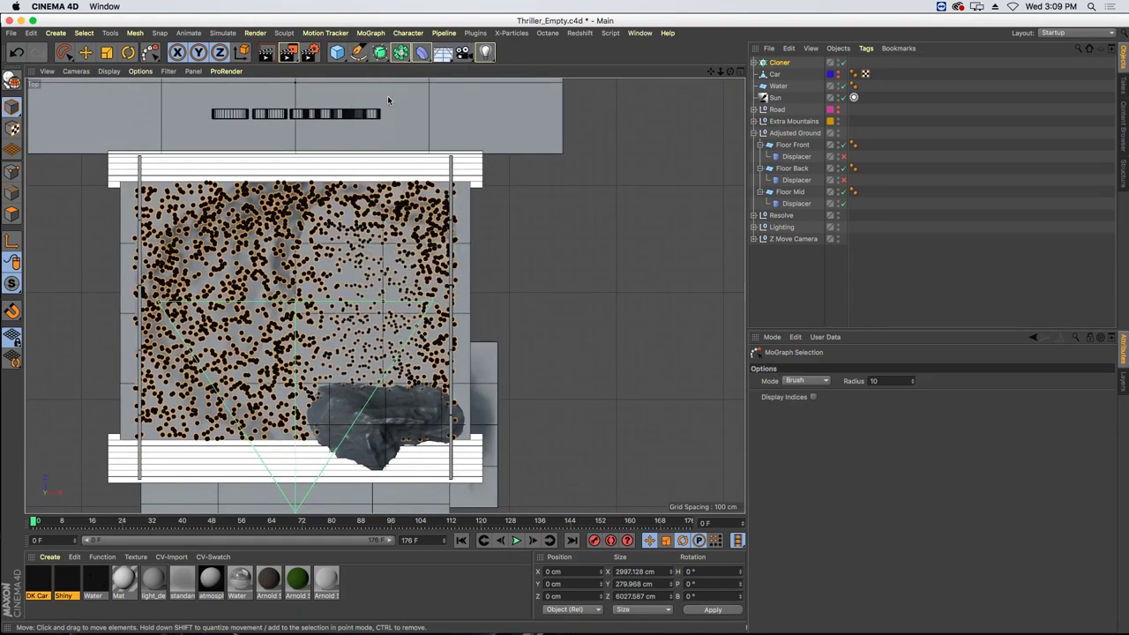
click(780, 64)
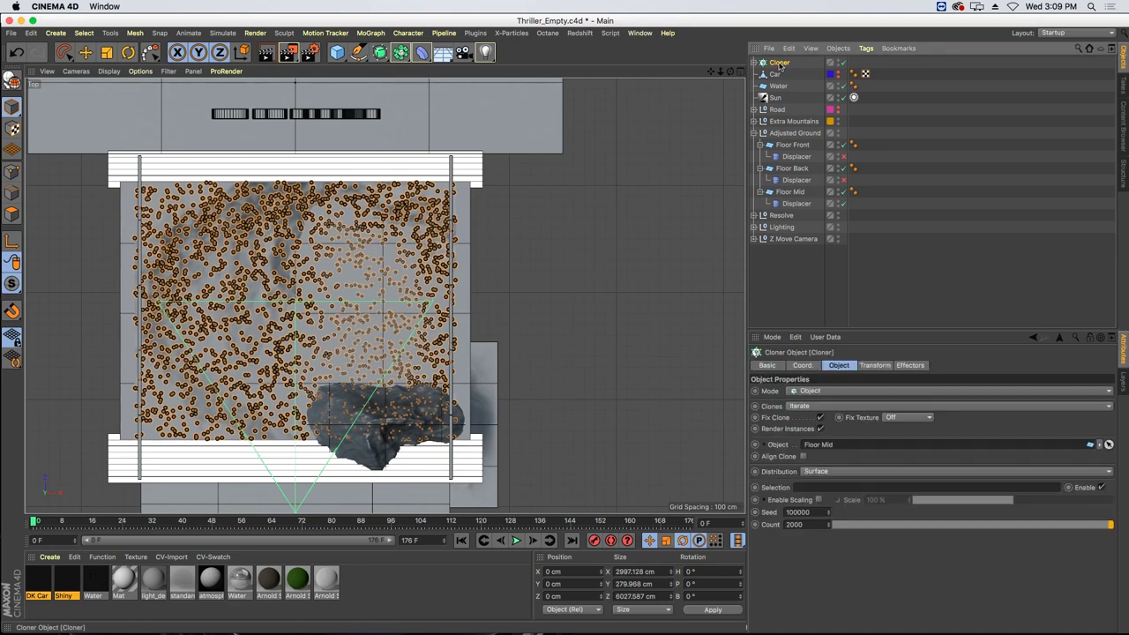
click(369, 33)
click(391, 107)
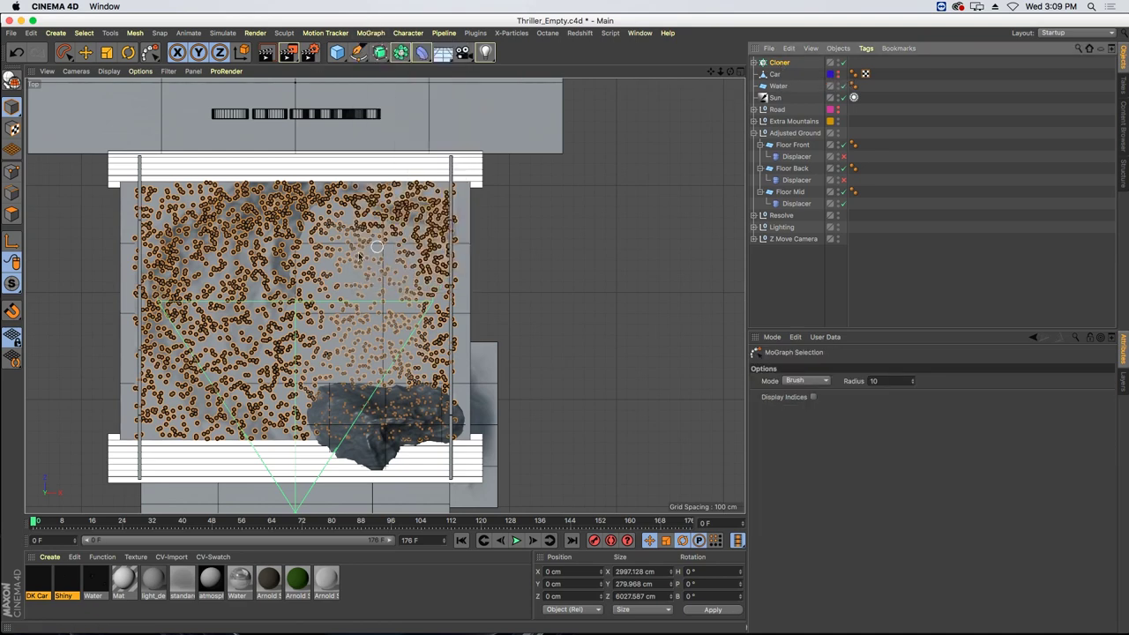
- Brush-select the tree clones across the right half of Floor Mid with a radius of 30, and restore the four-view layout
click(889, 380)
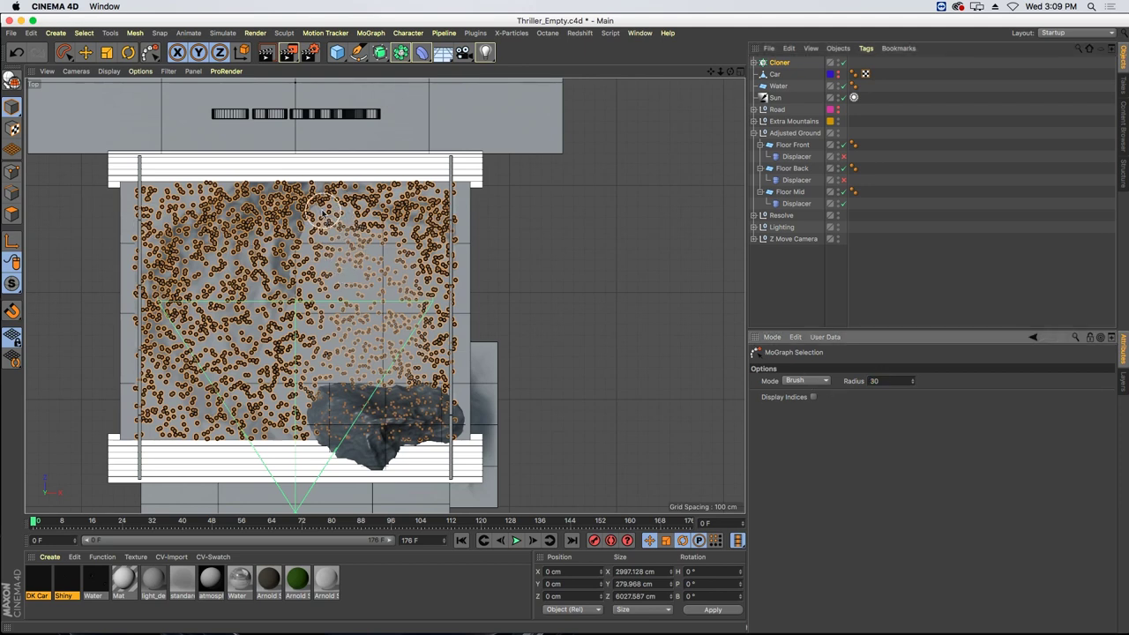
mouse_move(327, 212)
mouse_down()
mouse_move(393, 212)
mouse_move(432, 274)
mouse_move(431, 380)
mouse_move(416, 429)
mouse_move(385, 443)
mouse_move(315, 430)
mouse_move(269, 406)
mouse_move(307, 269)
mouse_move(336, 231)
mouse_move(390, 255)
mouse_move(412, 299)
mouse_move(399, 399)
mouse_move(441, 406)
mouse_move(304, 386)
mouse_move(297, 399)
mouse_move(307, 323)
mouse_move(336, 254)
mouse_move(393, 293)
mouse_move(351, 298)
mouse_move(362, 351)
mouse_move(348, 322)
mouse_move(326, 369)
mouse_up()
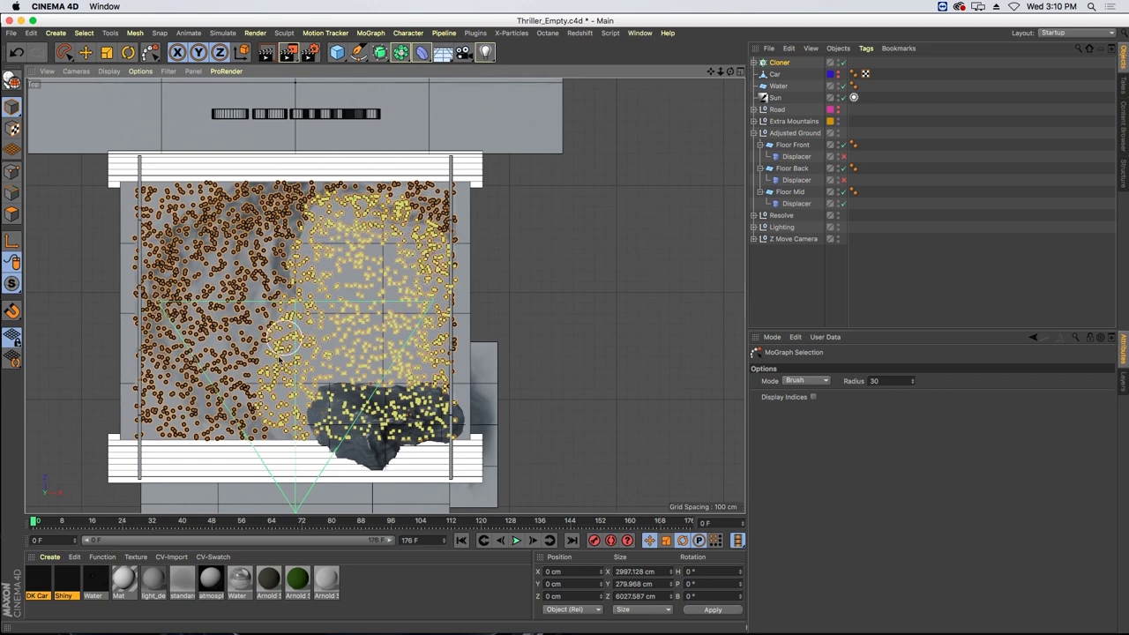
click(741, 72)
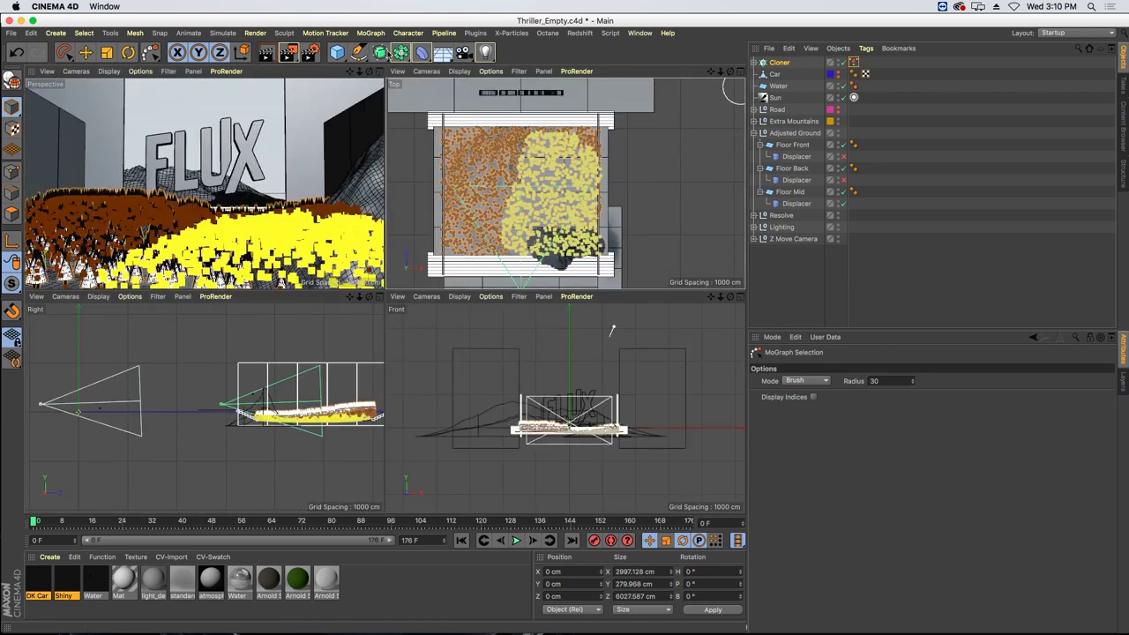
- Hide the selected tree clones with the MoGraph Hide Selected command and view the remaining trees up close through the Default Camera
click(376, 32)
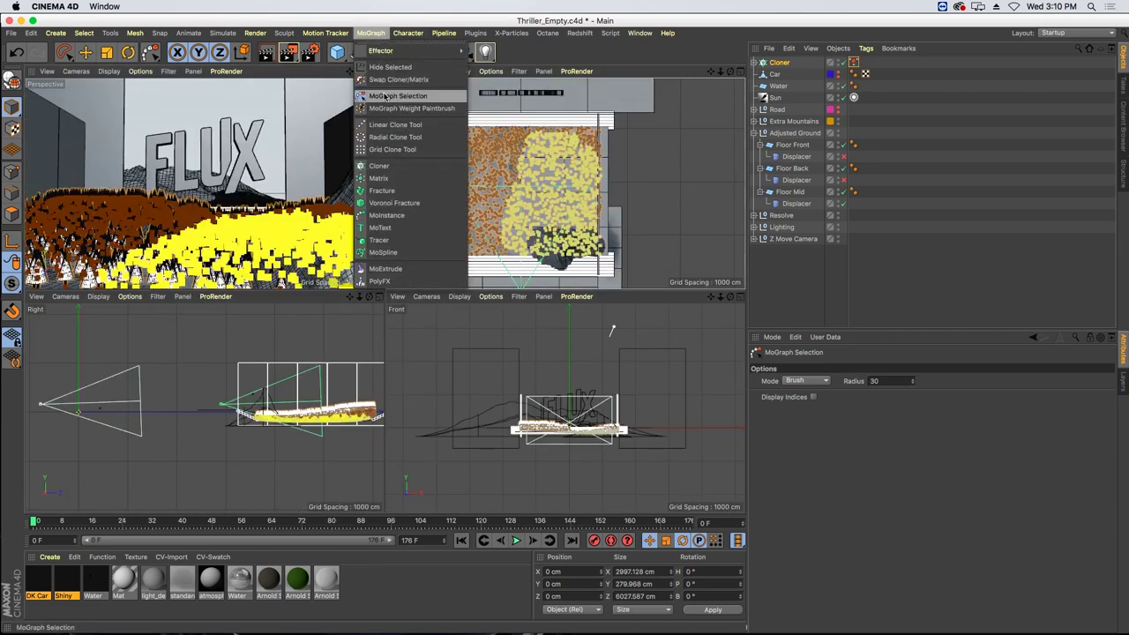
click(388, 68)
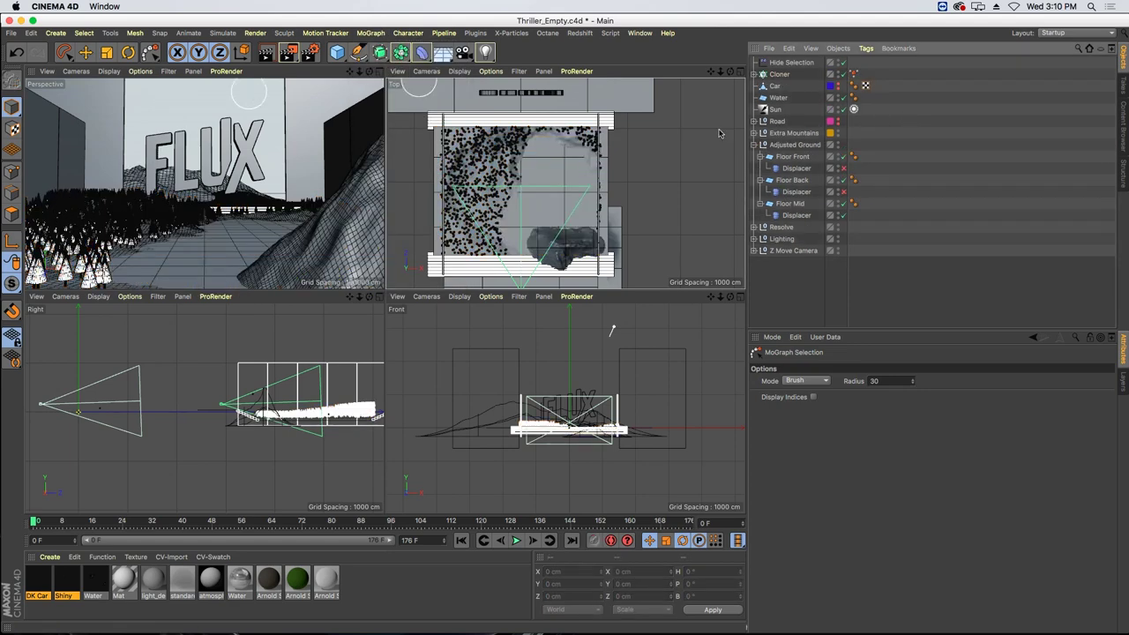
click(88, 72)
mouse_move(98, 105)
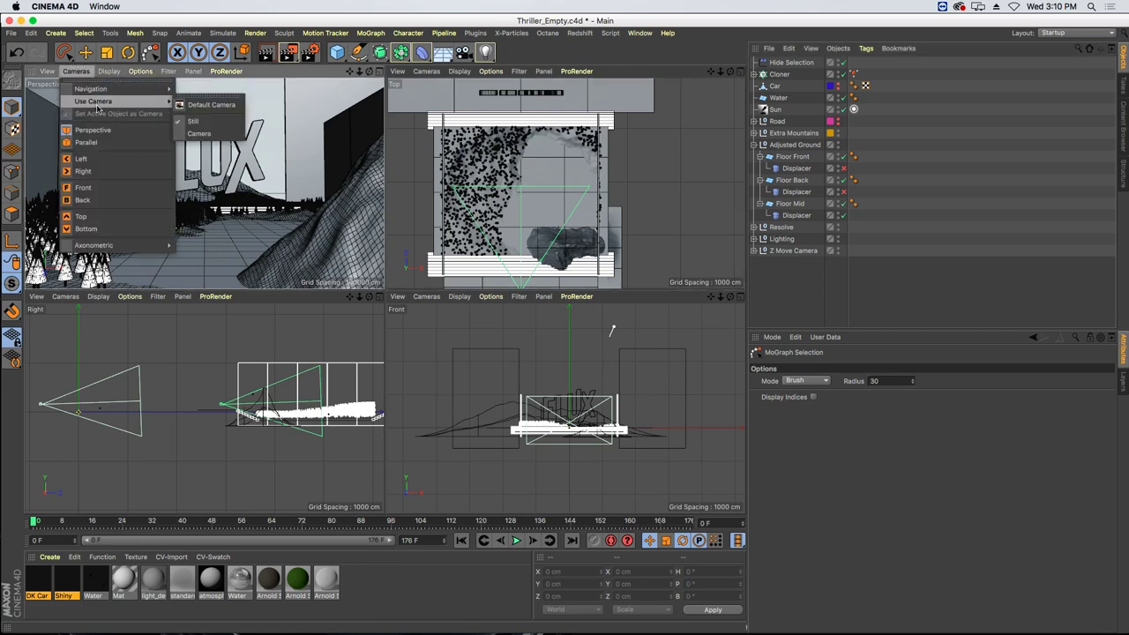
click(199, 134)
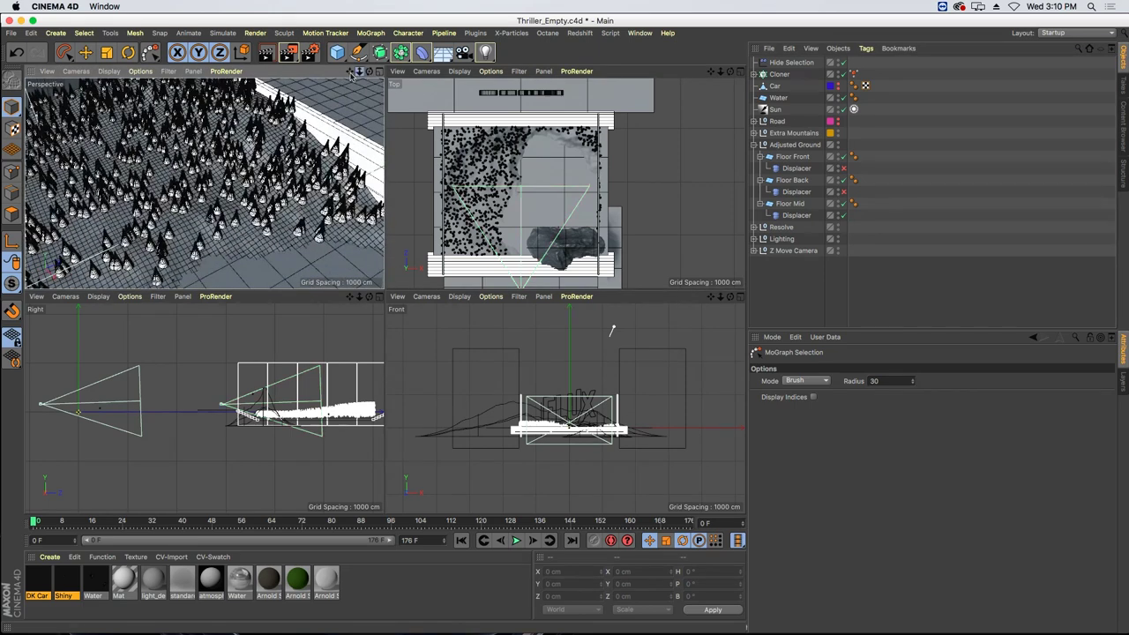
drag(358, 72, 259, 179)
mouse_move(169, 204)
alt+right_down()
mouse_move(218, 210)
mouse_move(185, 215)
alt+right_up()
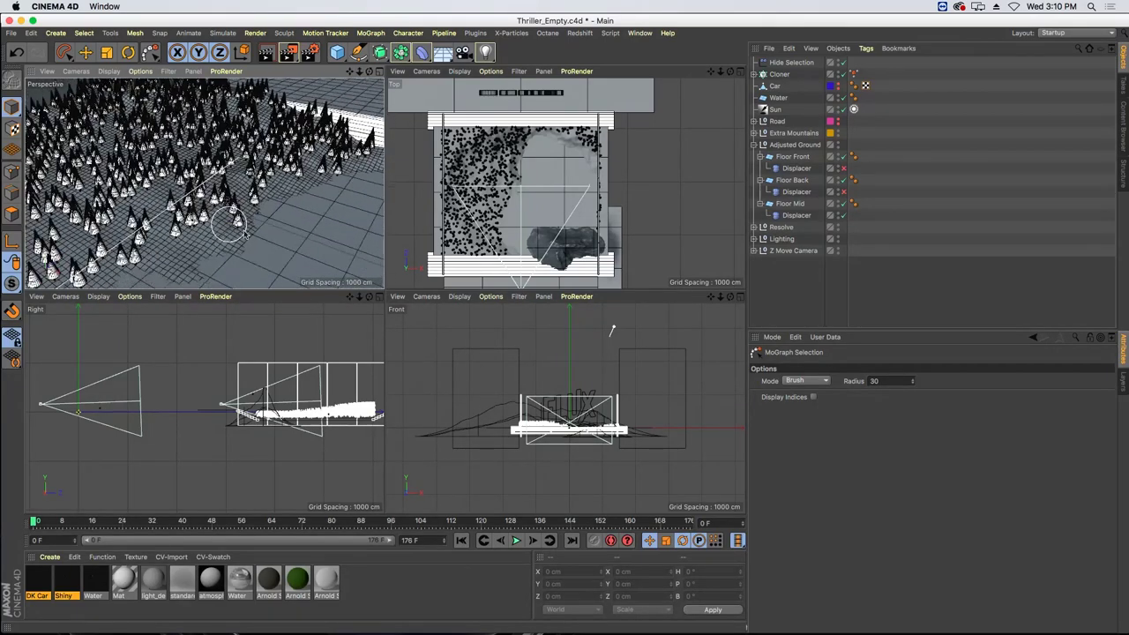
- Add the stray trees near the forest's front edge to the Cloner's hidden MoGraph selection with the radius 30 brush
click(780, 76)
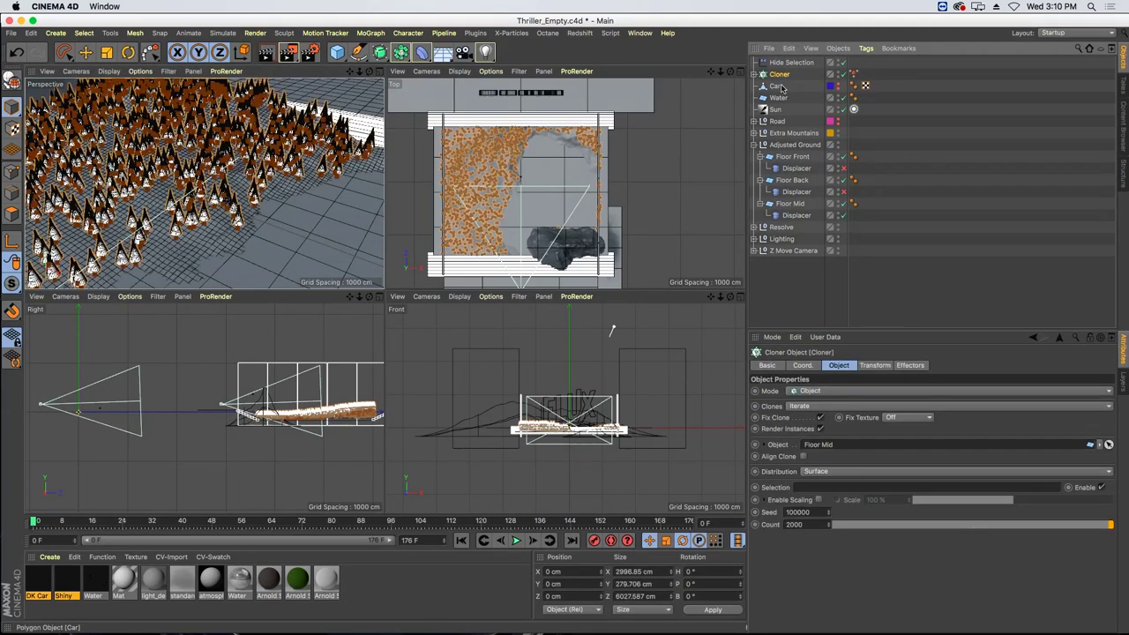
click(855, 74)
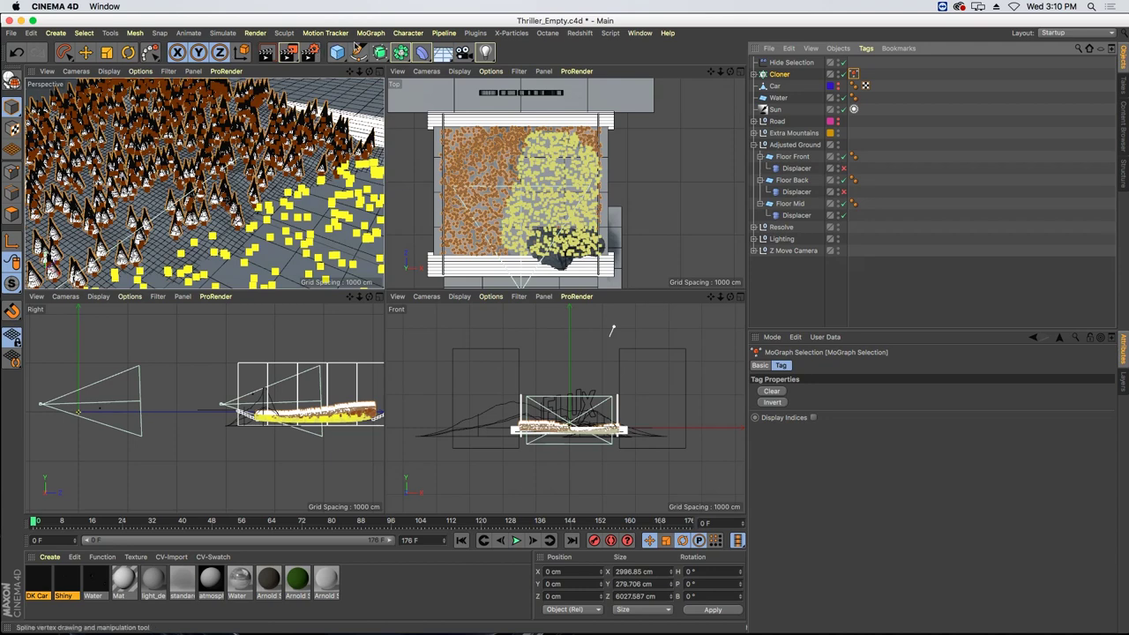
click(370, 33)
click(377, 95)
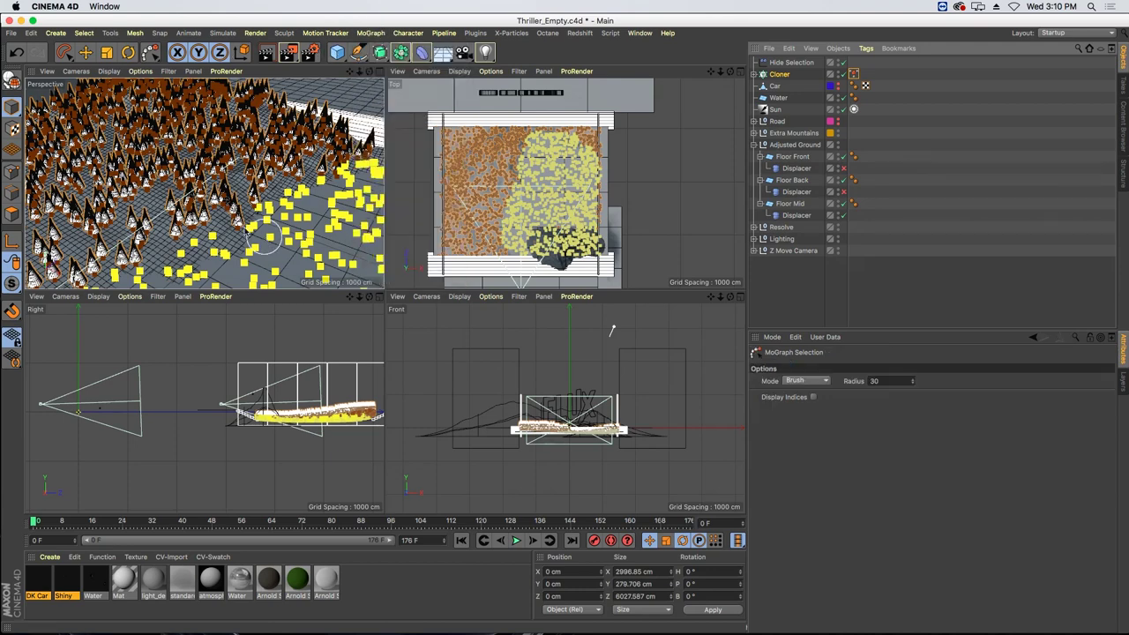
click(239, 228)
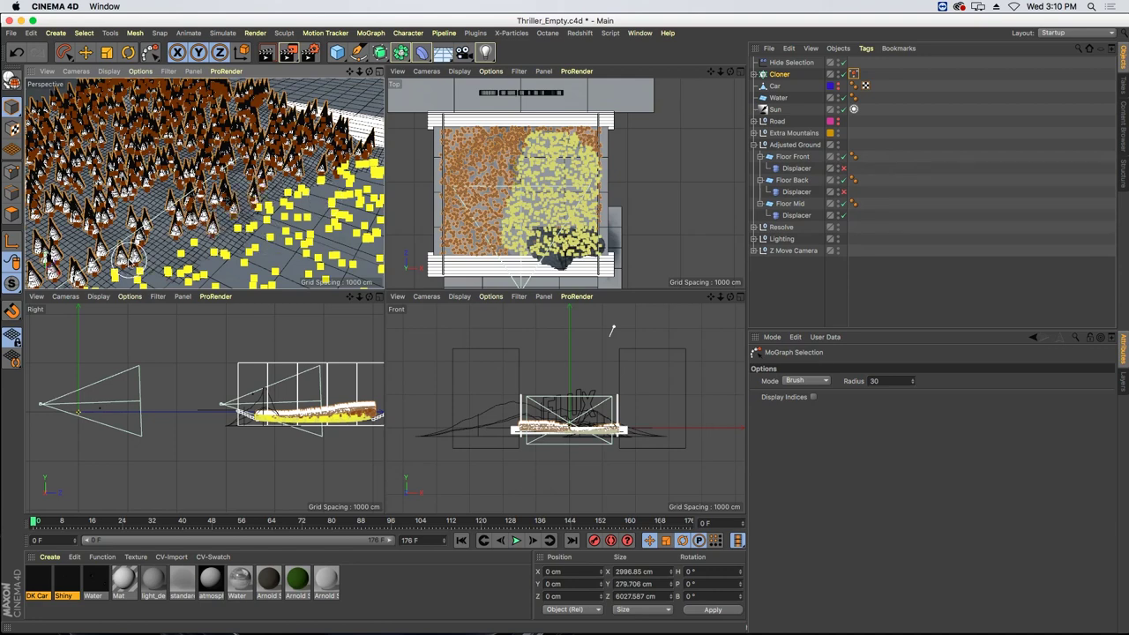
mouse_move(129, 258)
mouse_down()
mouse_move(111, 252)
mouse_move(142, 265)
mouse_up()
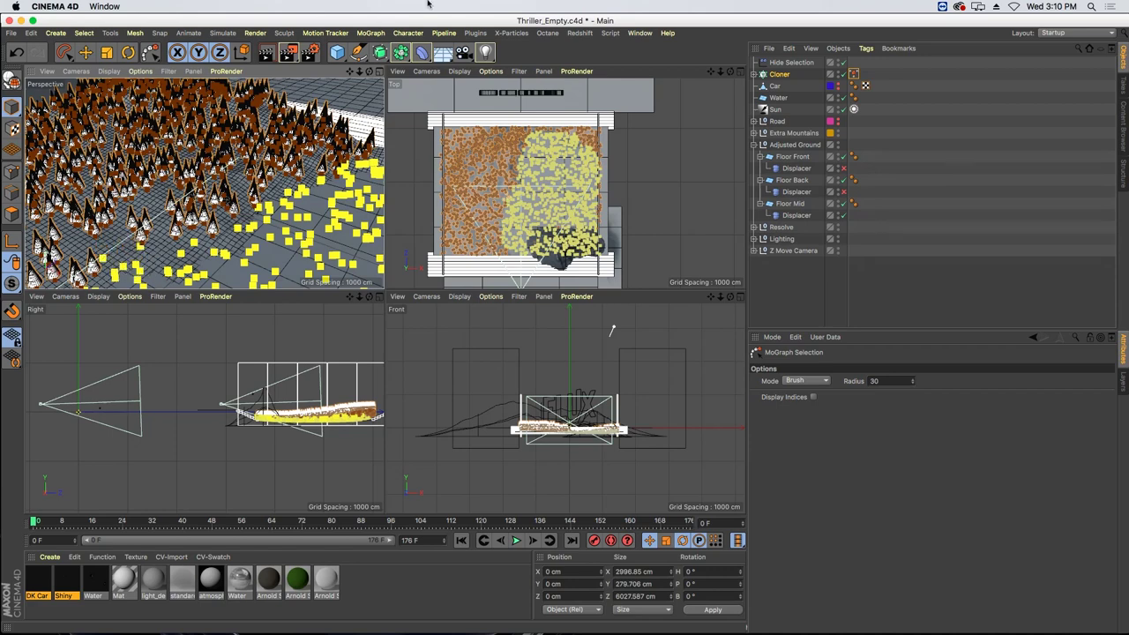
- Maximize the Perspective view and switch it back to the Still camera
click(380, 73)
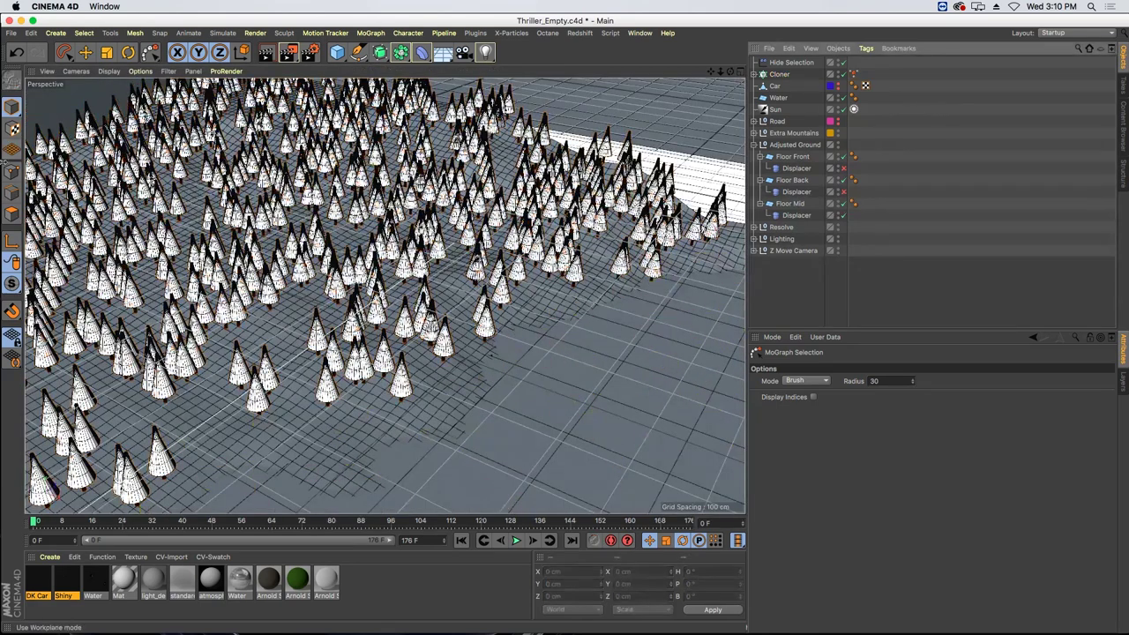
click(105, 71)
mouse_move(83, 70)
mouse_move(85, 101)
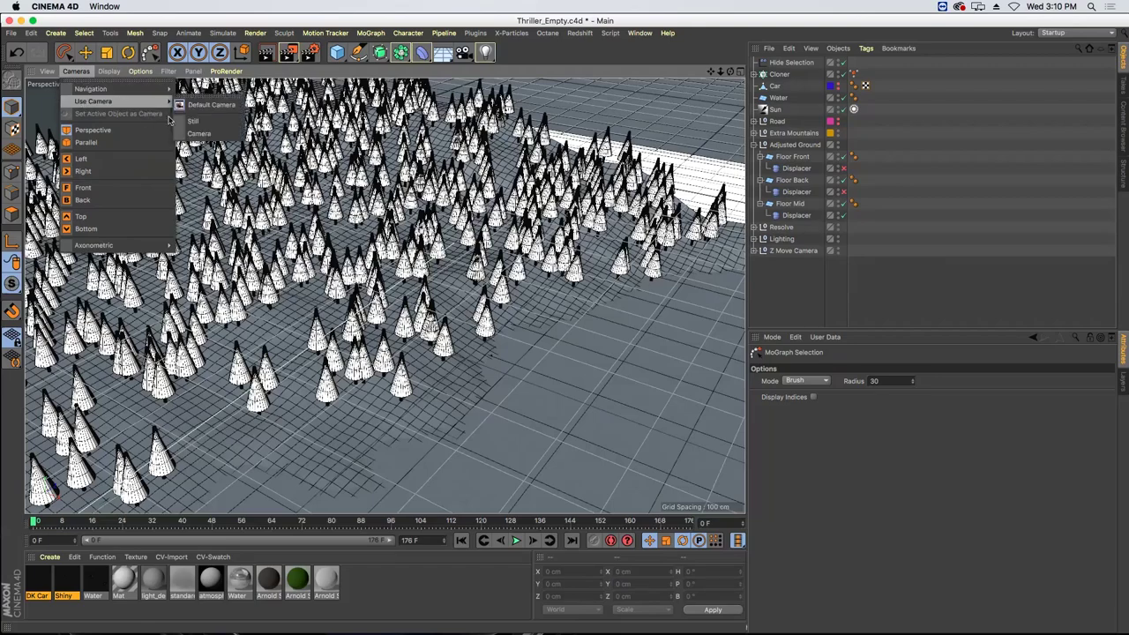
click(203, 133)
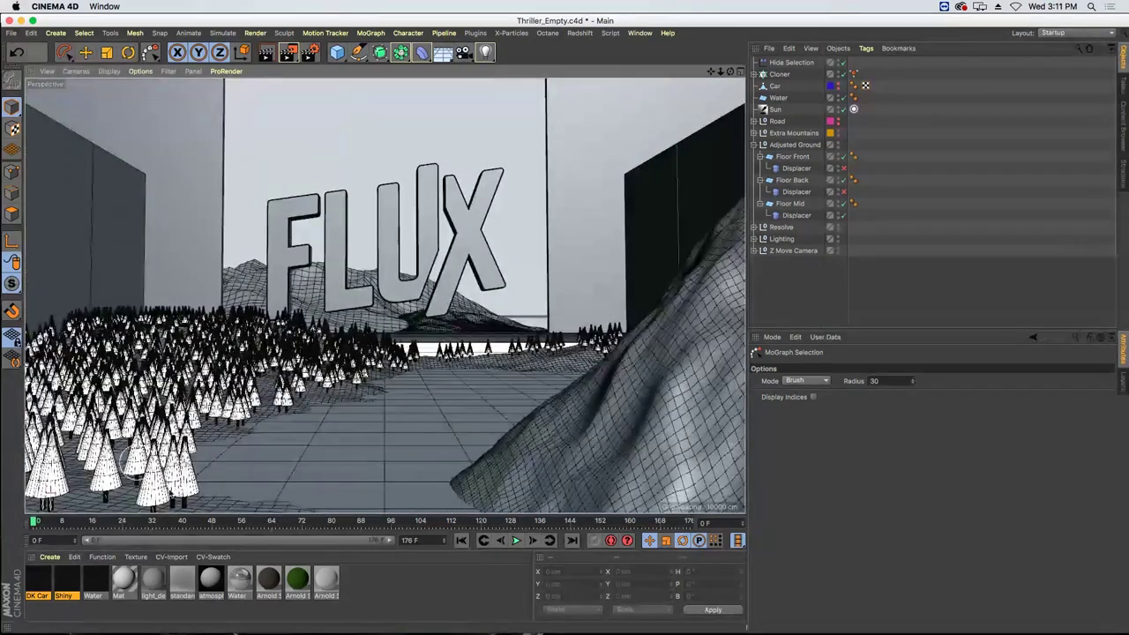
- Scale the Cloner's trees to 0.7 in X, Y and Z through its Transform settings, and deselect the Cloner
click(778, 74)
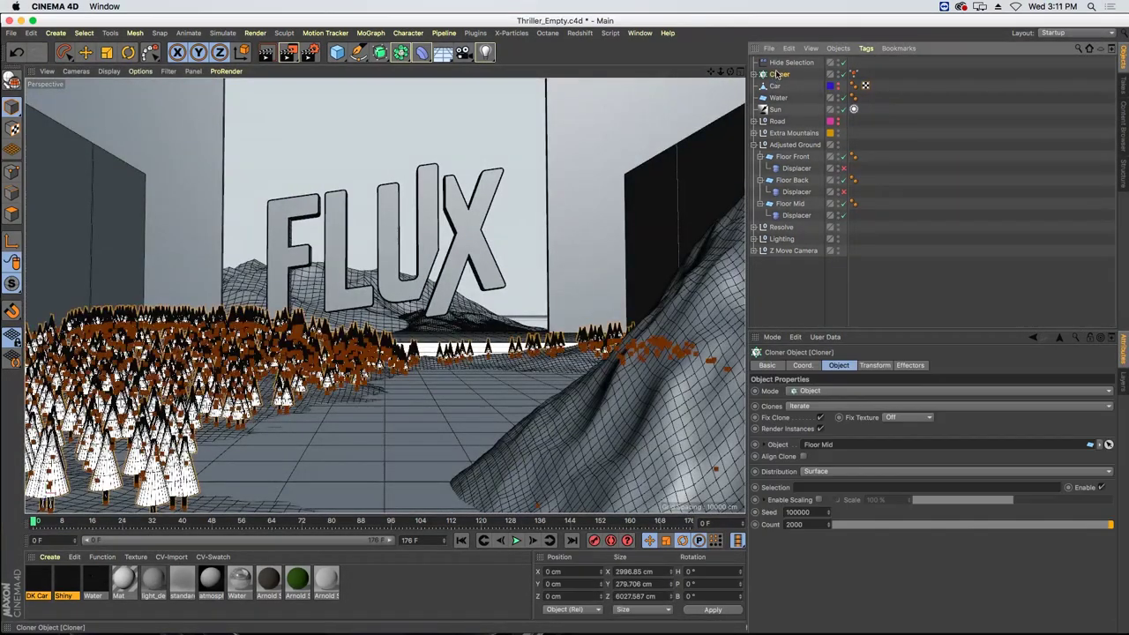
click(873, 365)
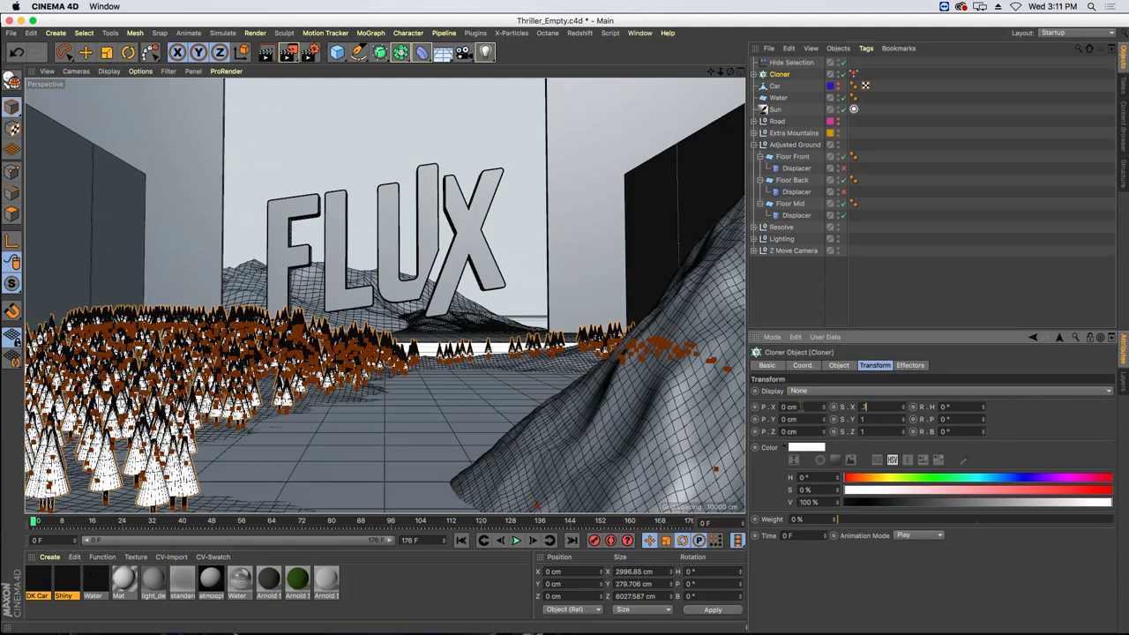
text(0.7)
key(Tab)
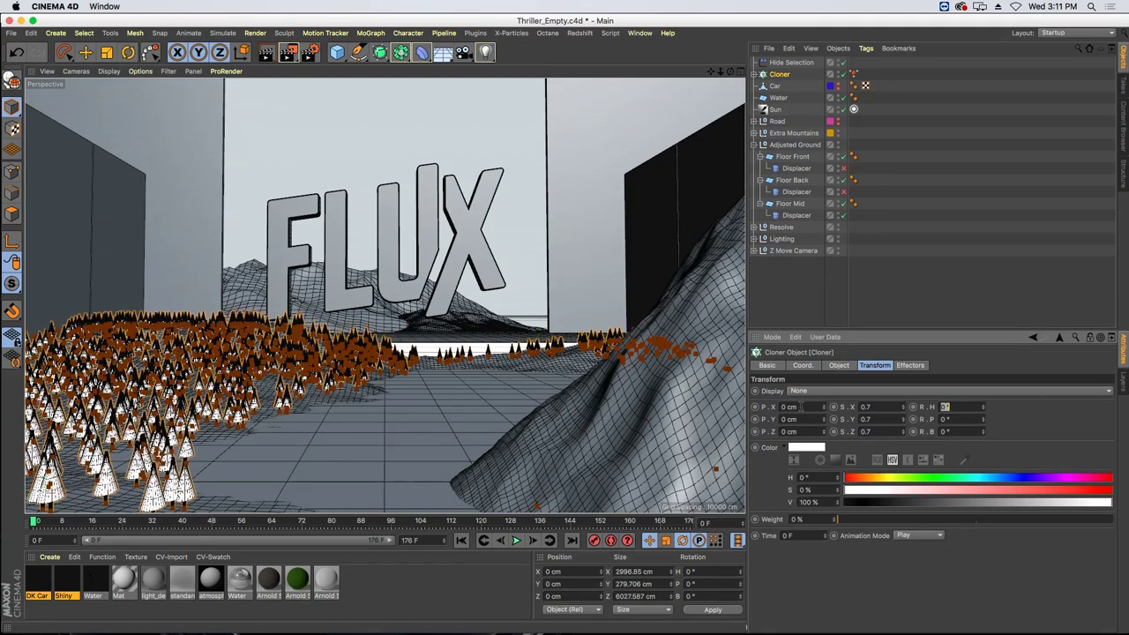
key(Return)
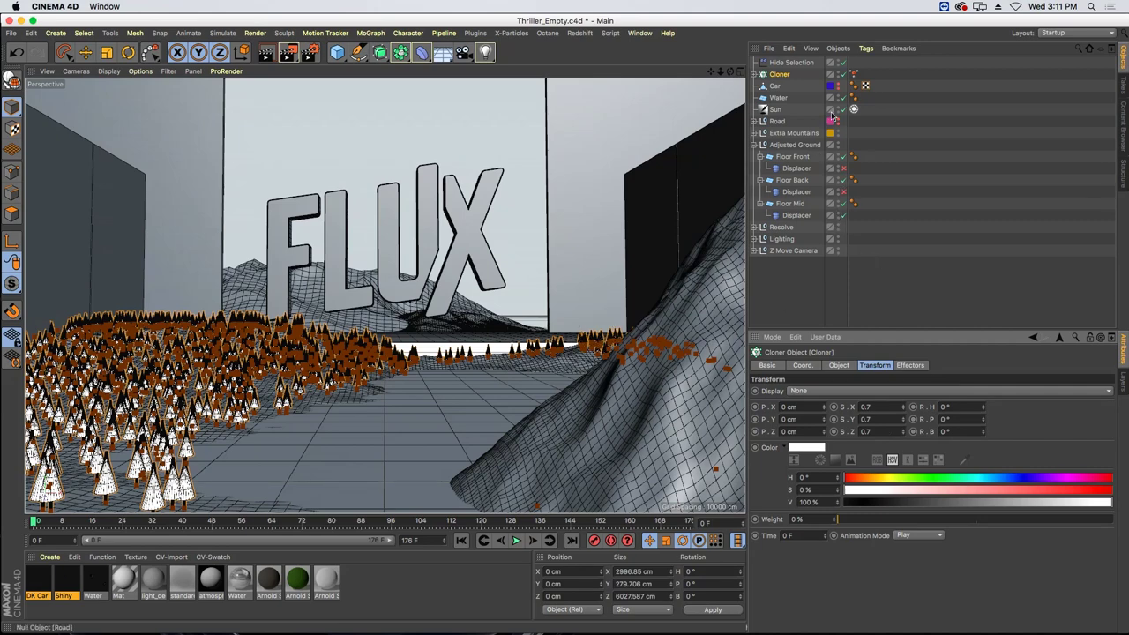
click(894, 98)
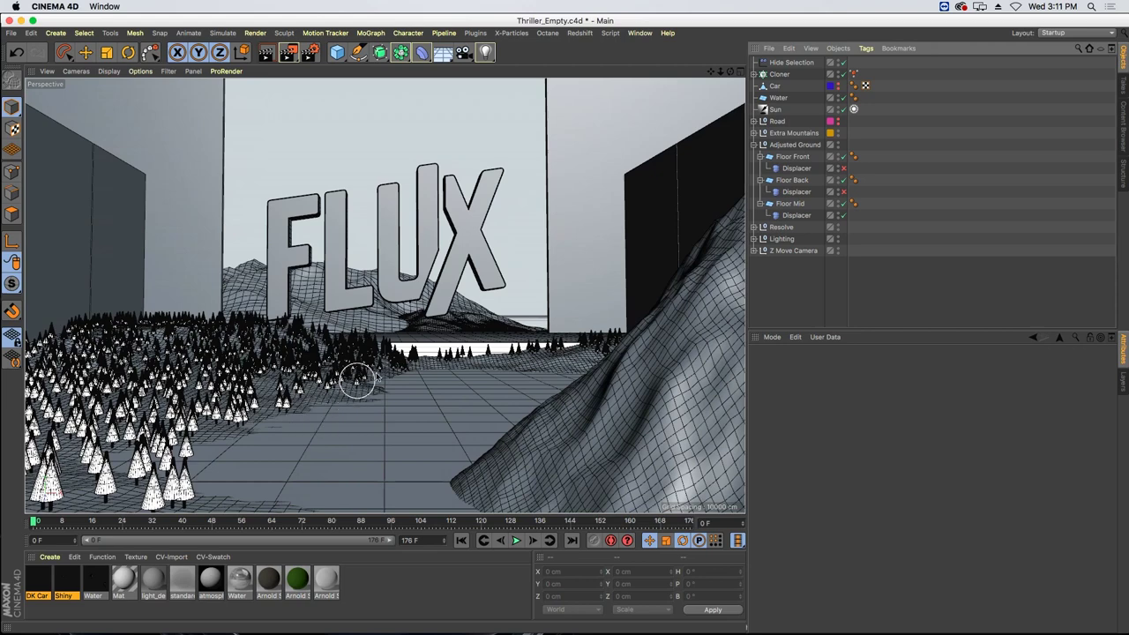
- Draw an open Bezier spline with the Pen in the maximized Top view, following the forest's inner edge from the front of Floor Mid to the back
click(741, 72)
click(741, 73)
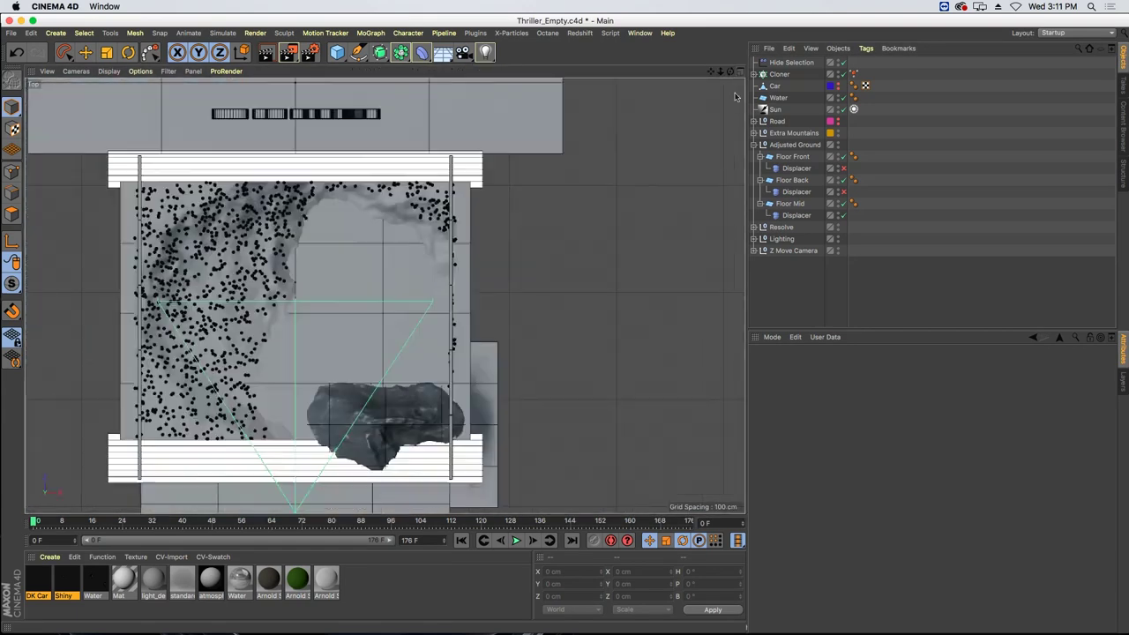
drag(708, 74, 702, 77)
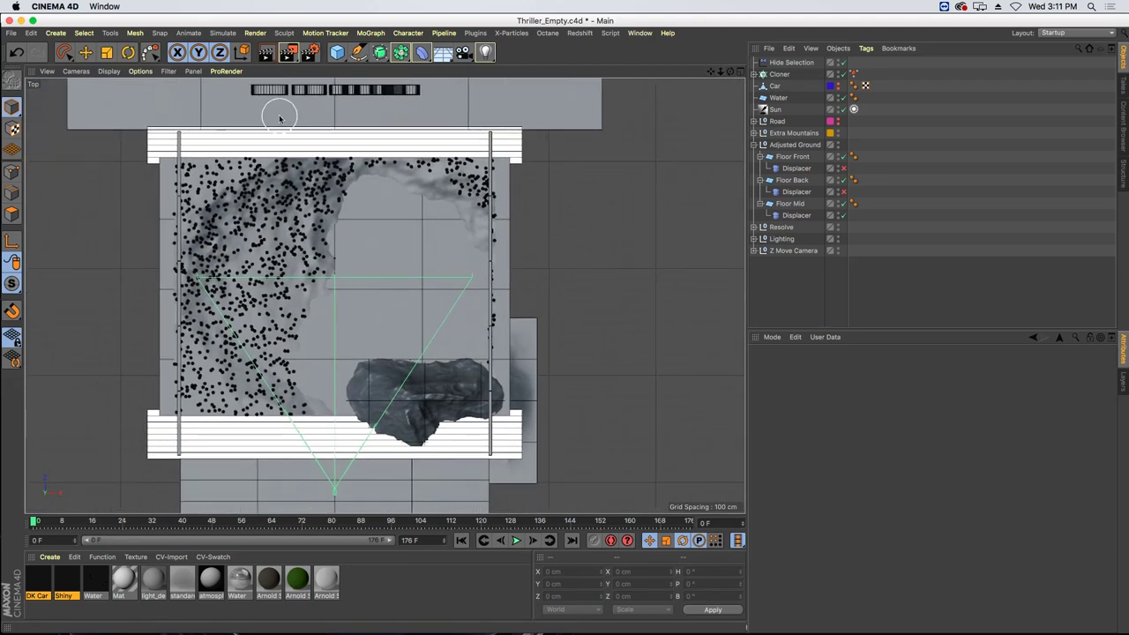
drag(358, 52, 393, 67)
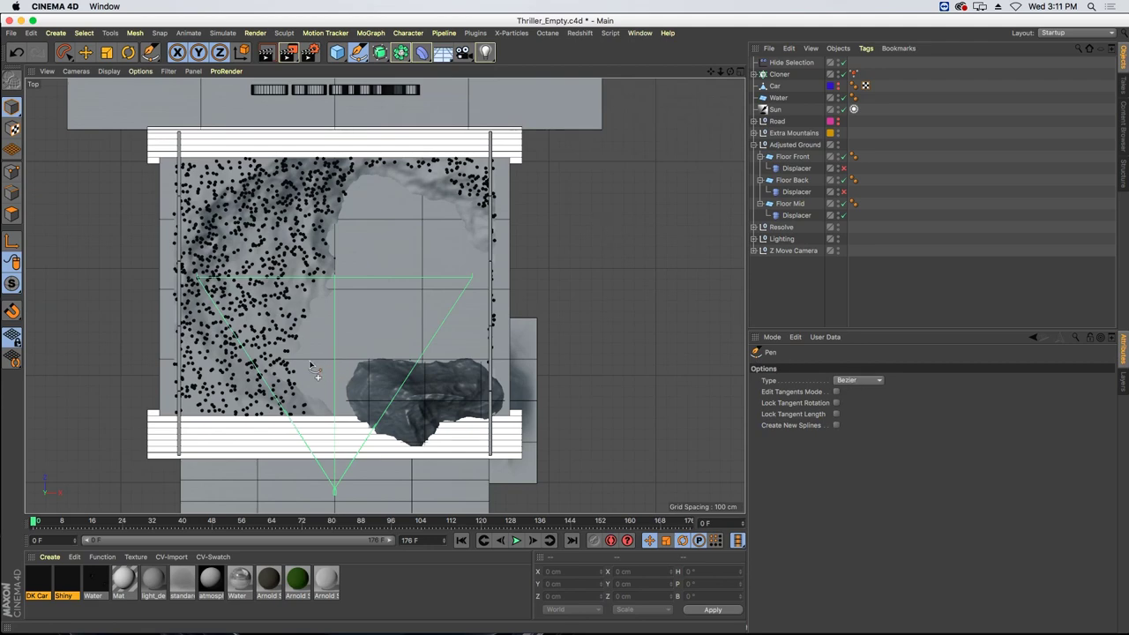
scroll(312, 365, up, 3)
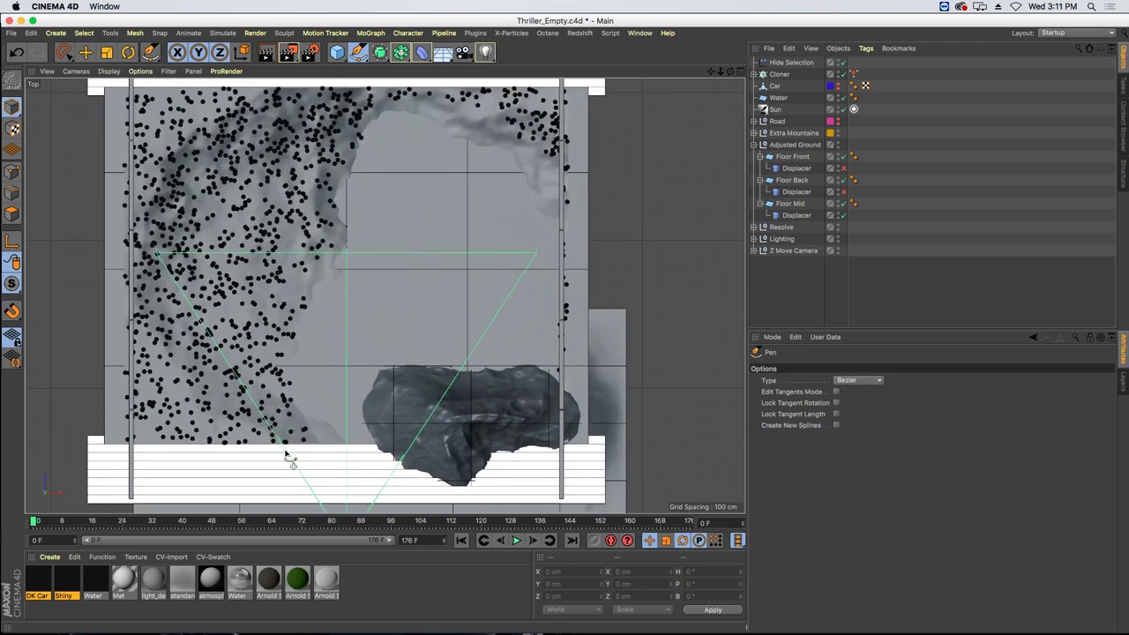
drag(334, 445, 326, 438)
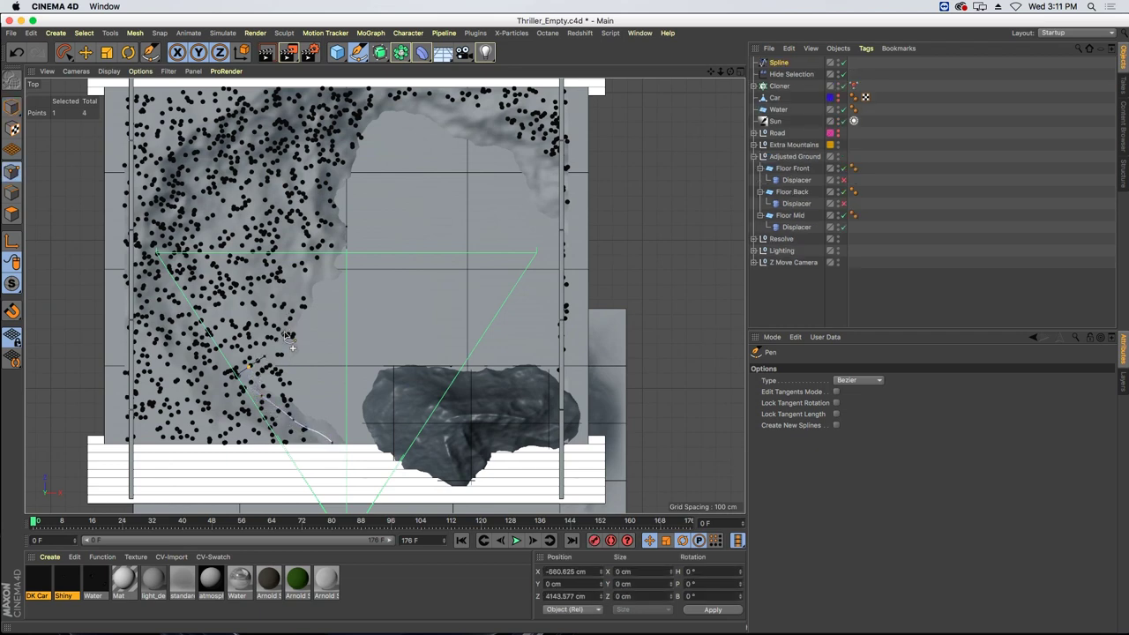
drag(328, 254, 336, 218)
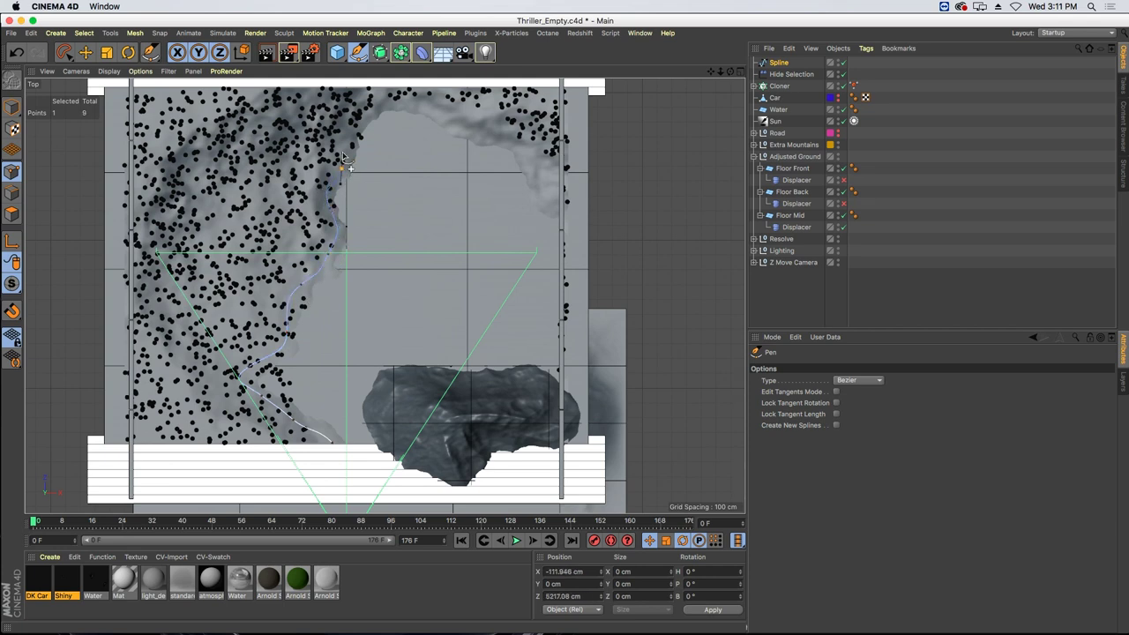
drag(344, 157, 352, 104)
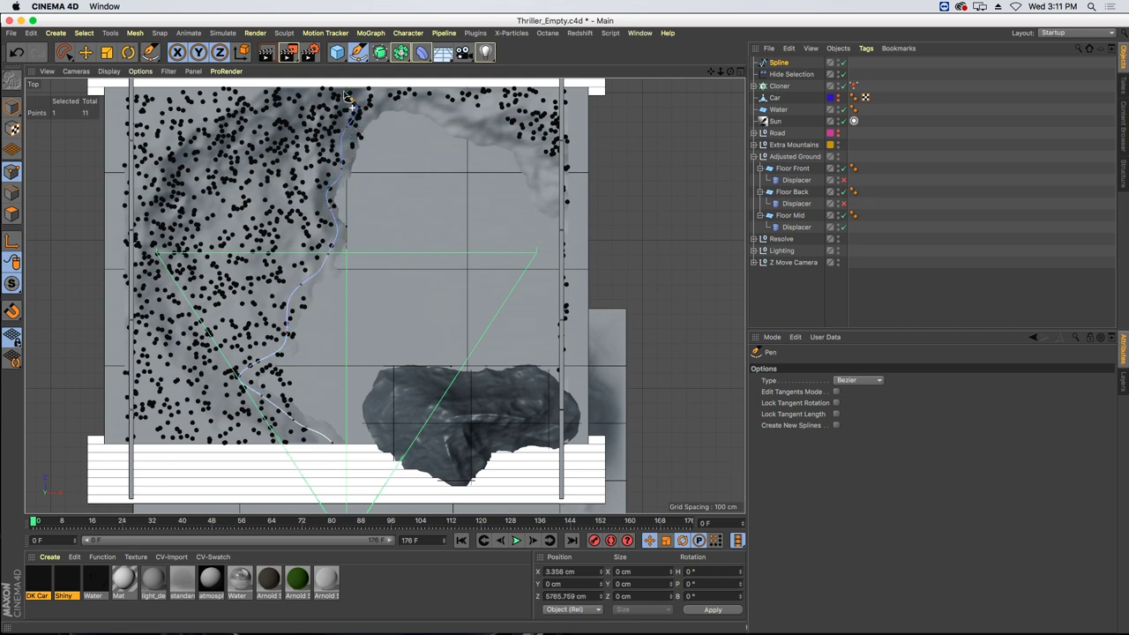
key(Escape)
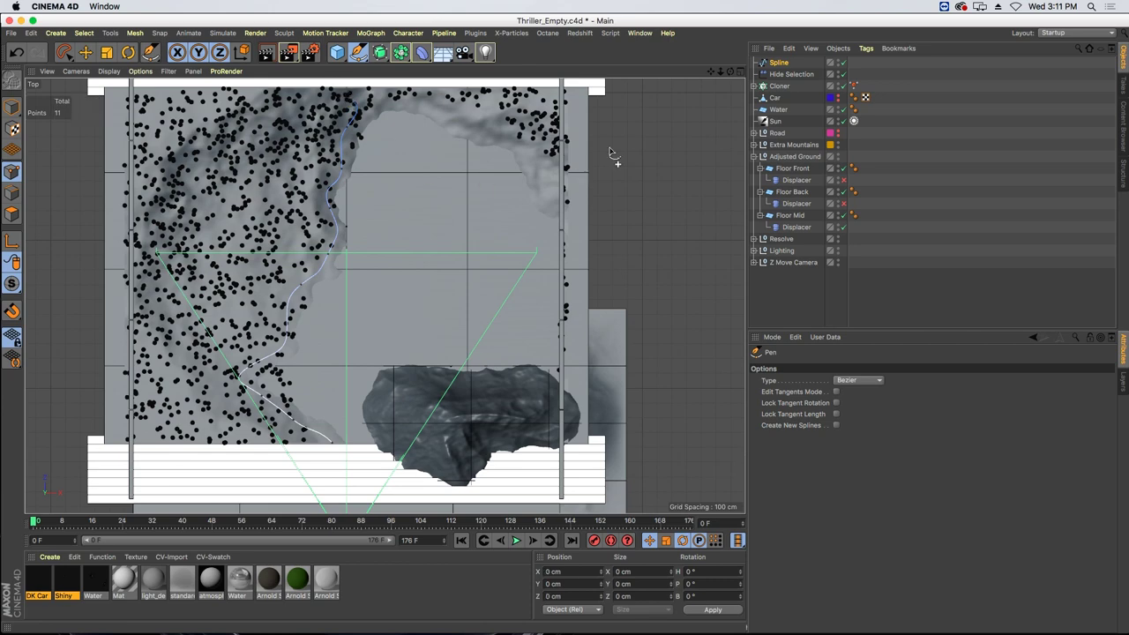
- Lower the Spline's Y position to about -85 cm while checking it in the maximized Perspective view
click(740, 71)
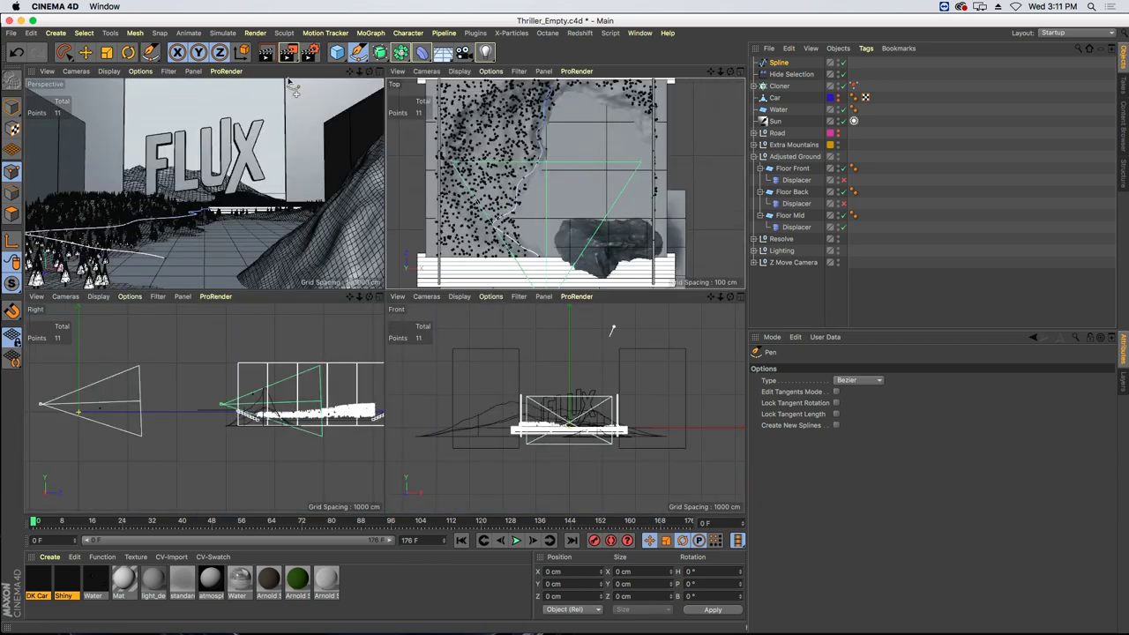
click(380, 72)
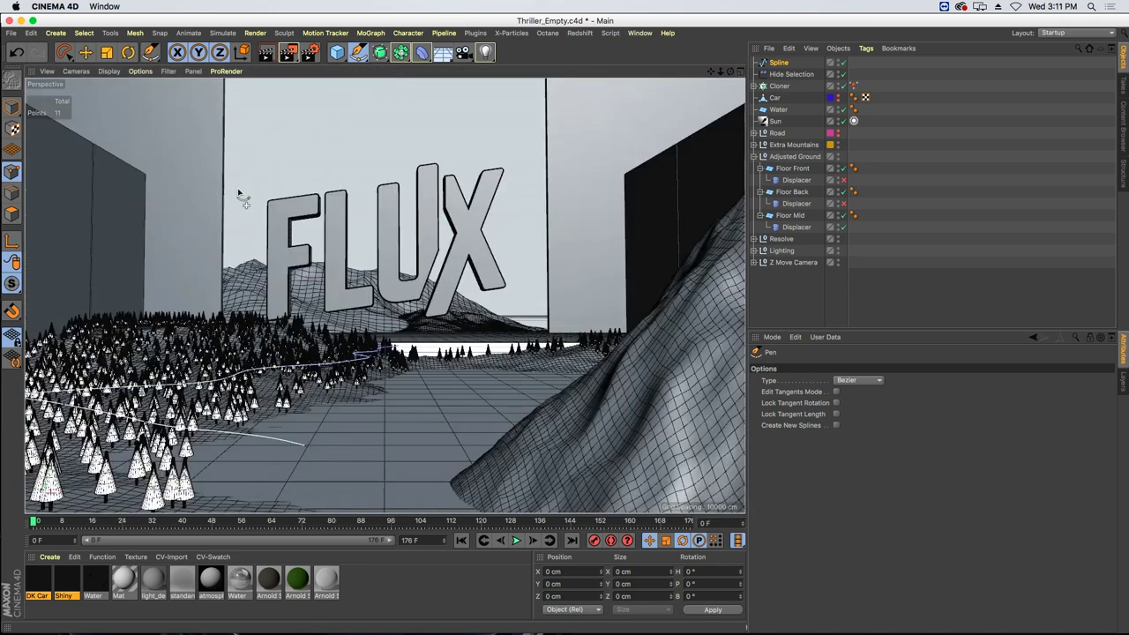
click(778, 62)
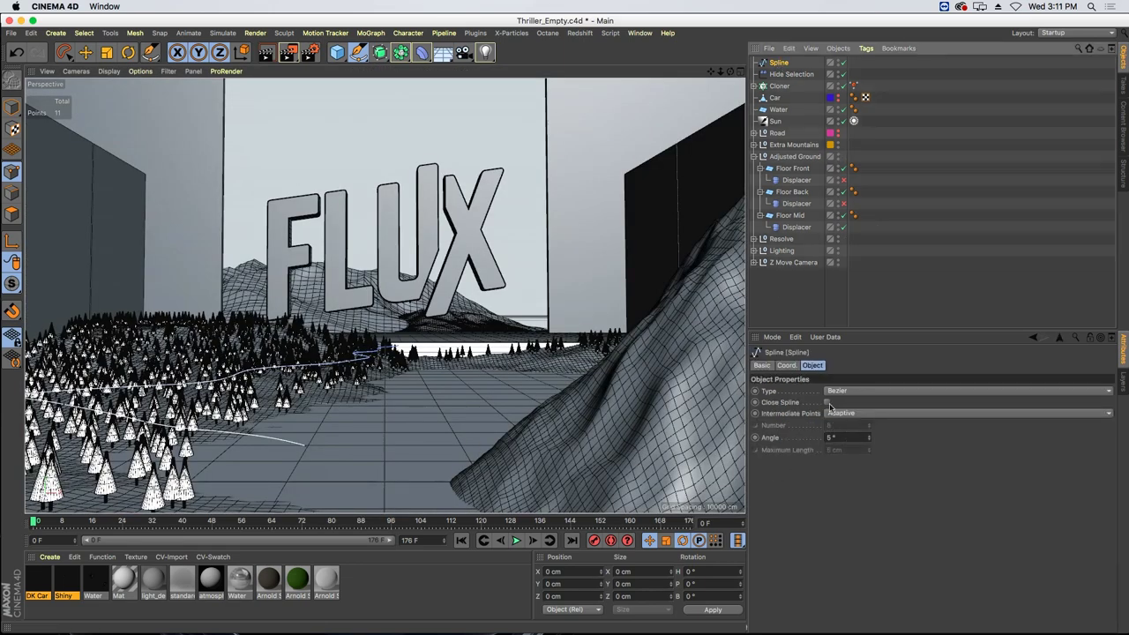
click(787, 365)
drag(824, 404, 824, 437)
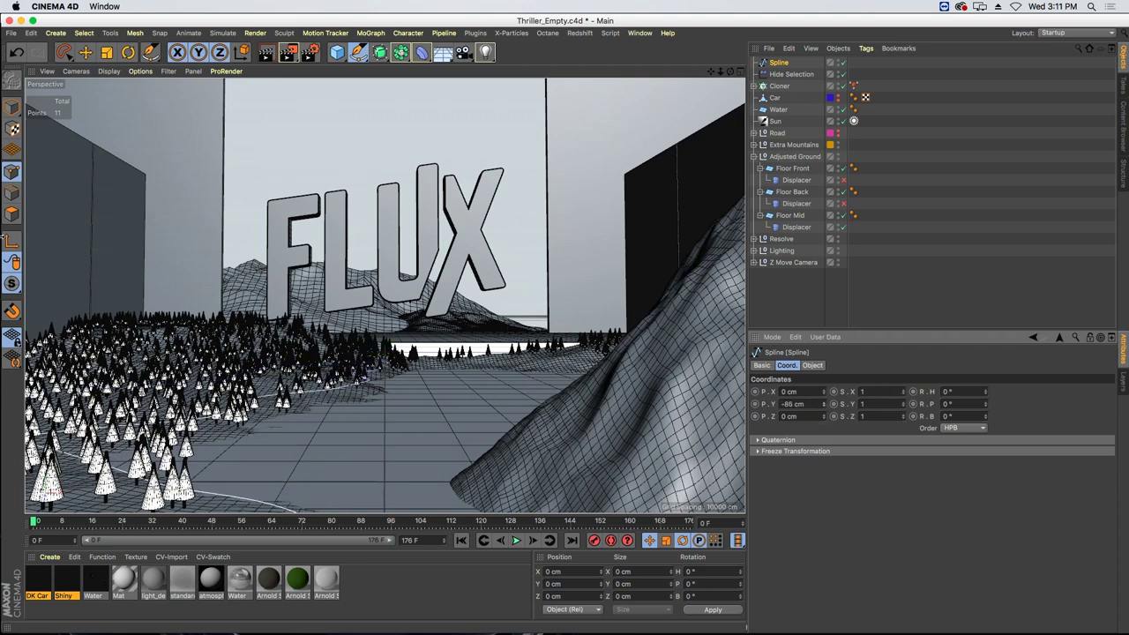
- Project the Spline in XZ Plane mode so that it follows the terrain's surface along the forest edge
drag(61, 55, 124, 68)
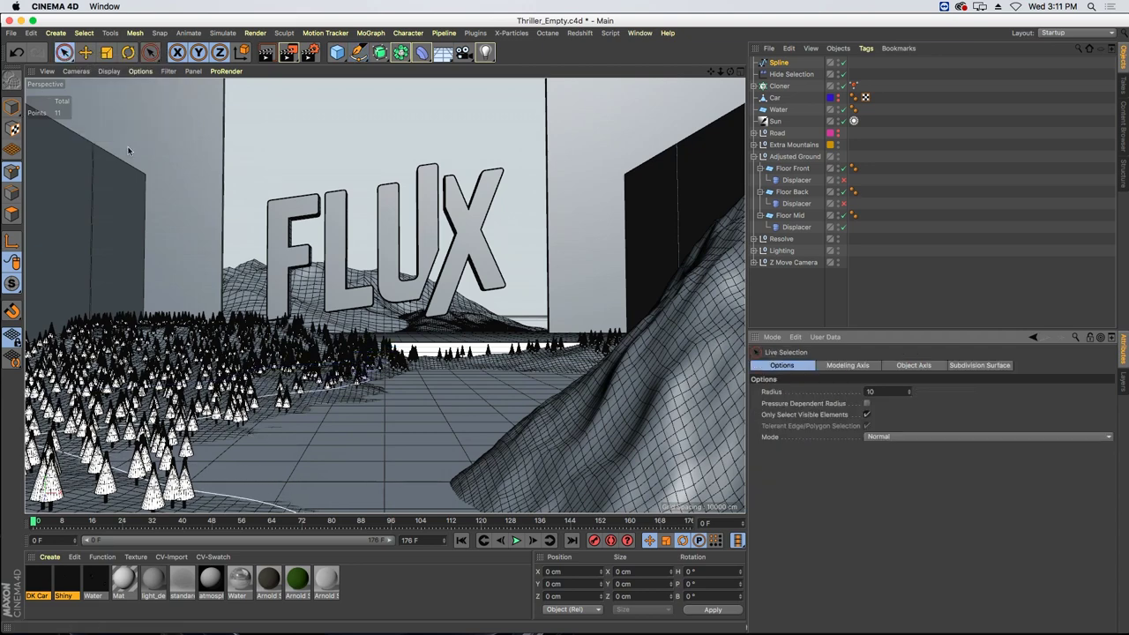
click(350, 389)
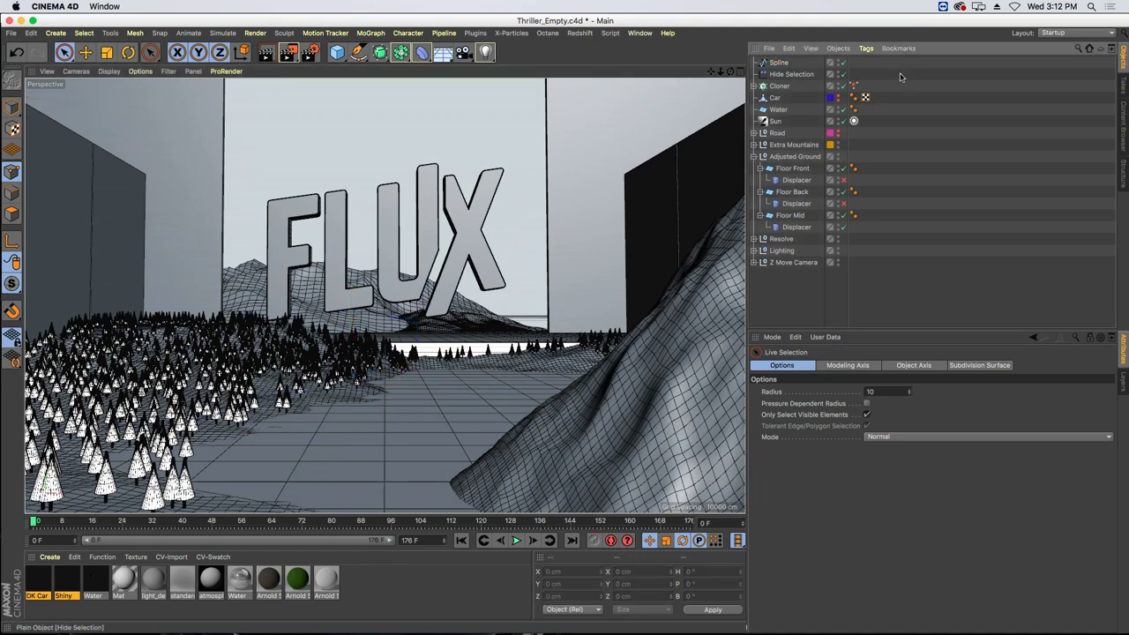
click(777, 63)
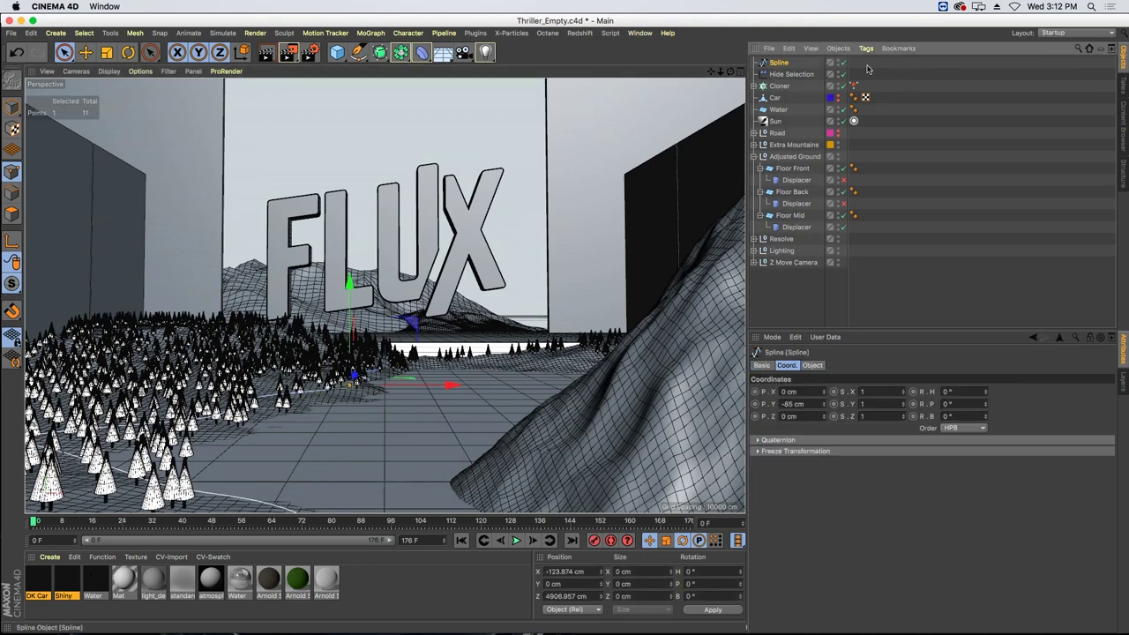
click(778, 62)
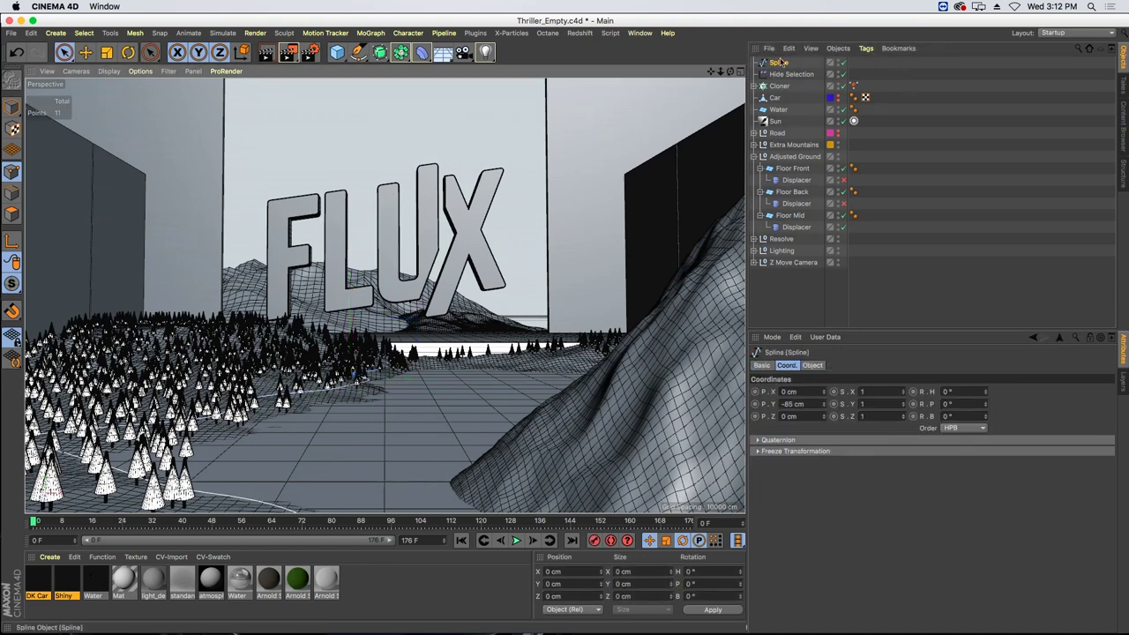
click(132, 33)
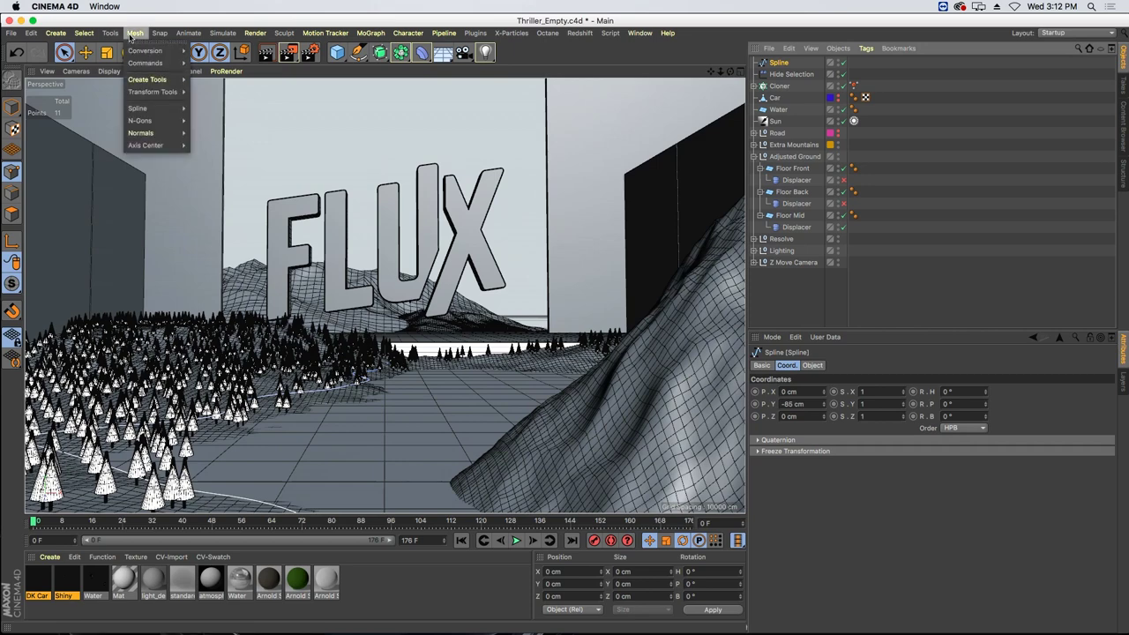
mouse_move(142, 112)
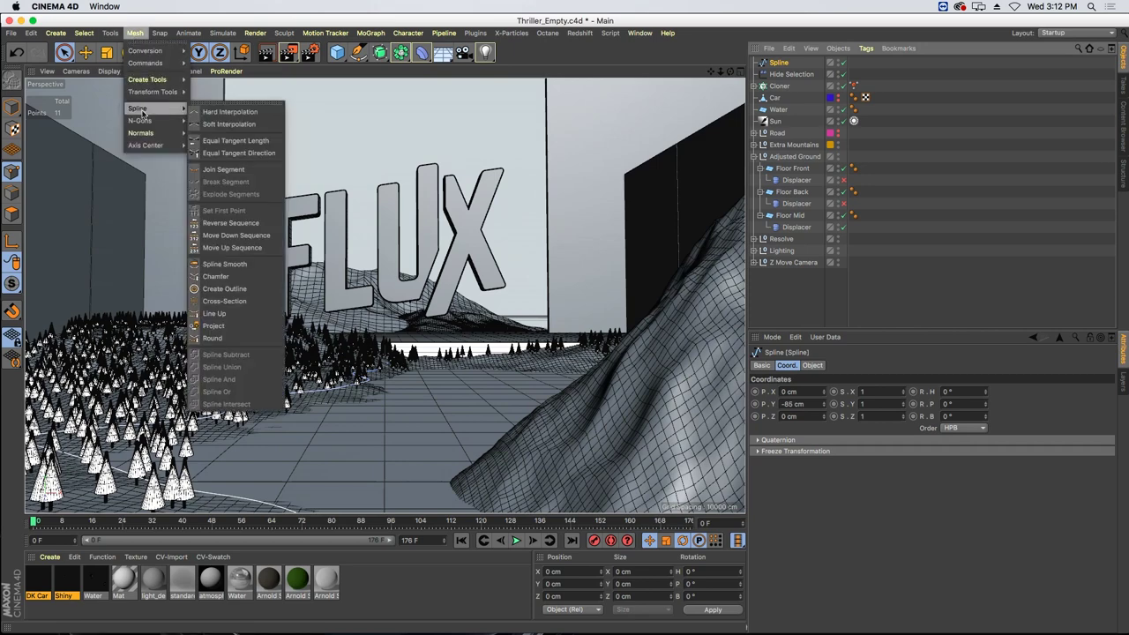
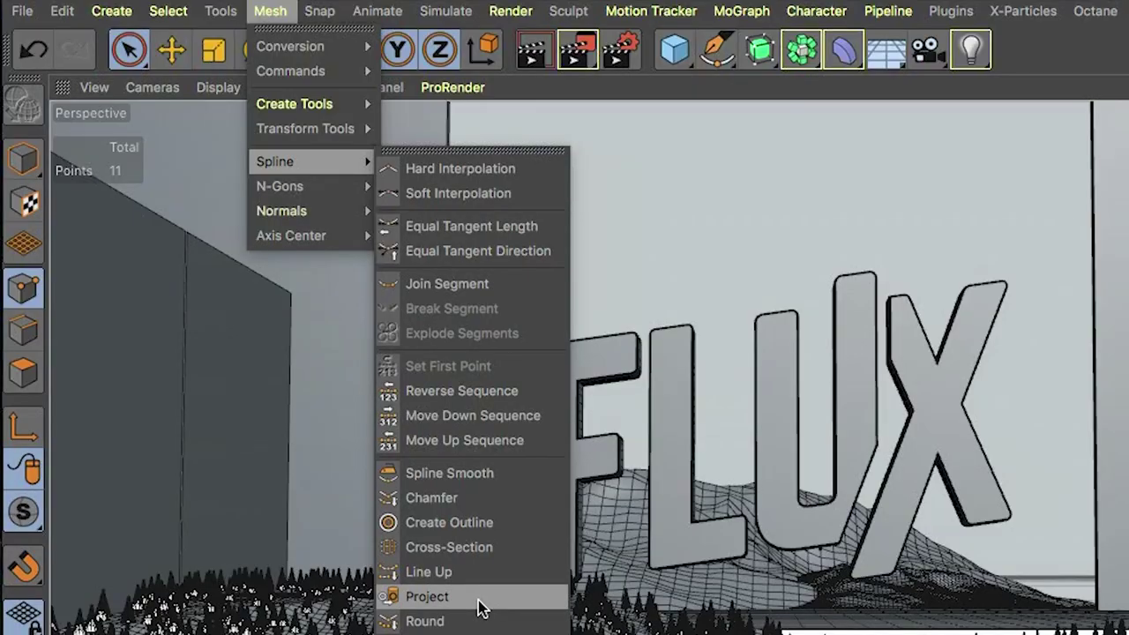
click(479, 600)
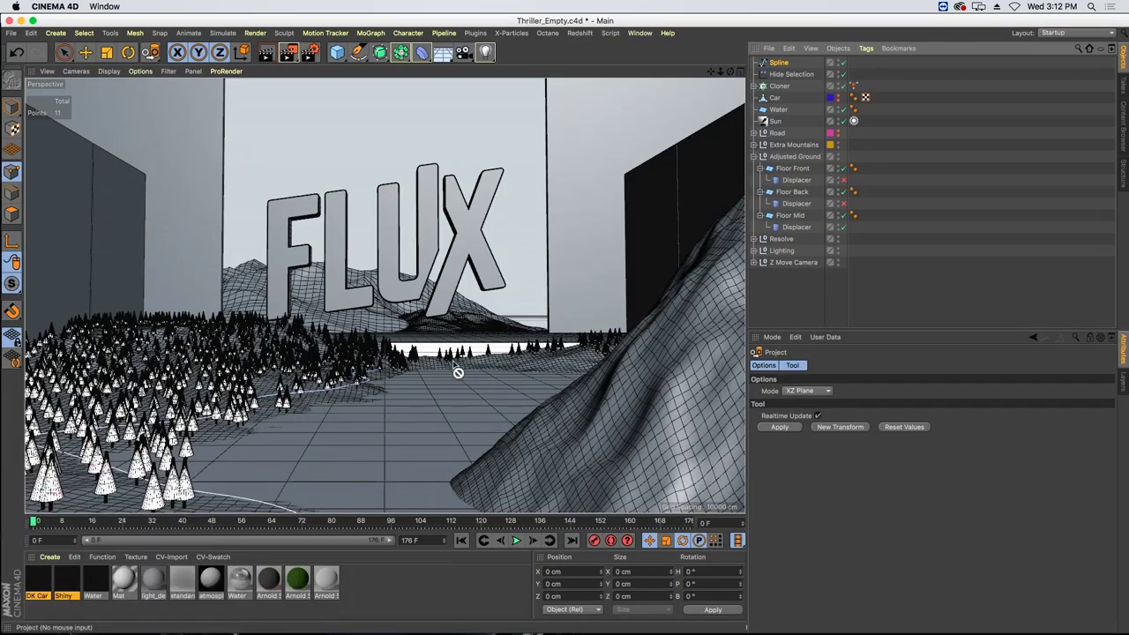
click(780, 426)
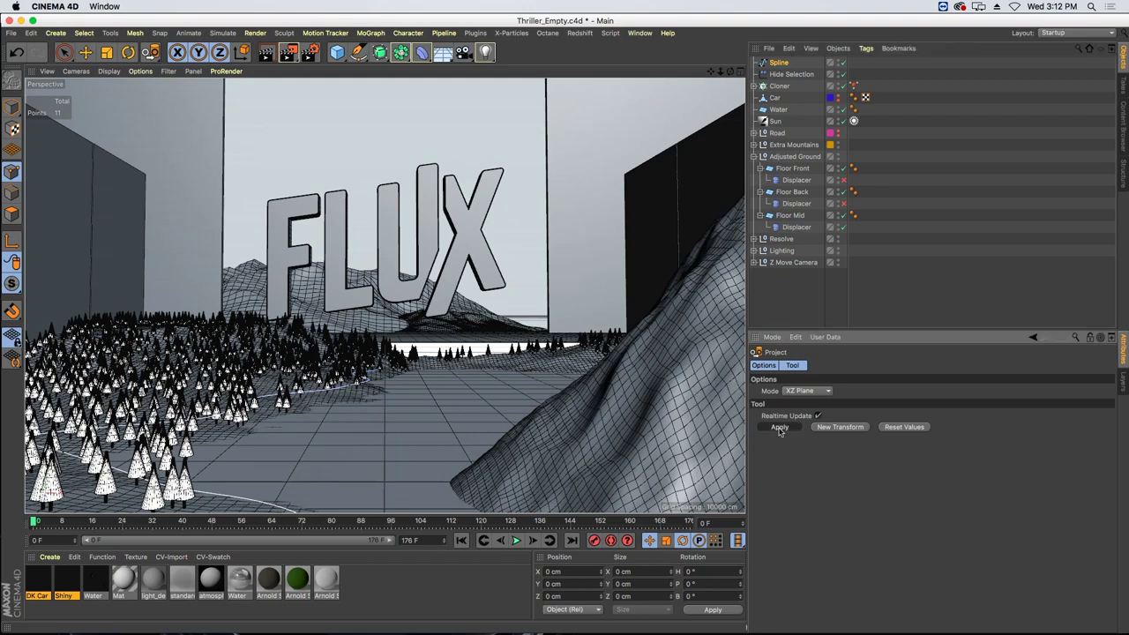
- Switch the Perspective view from the Still camera to the free editor camera and set the Spline's Y position to -78 cm
click(76, 70)
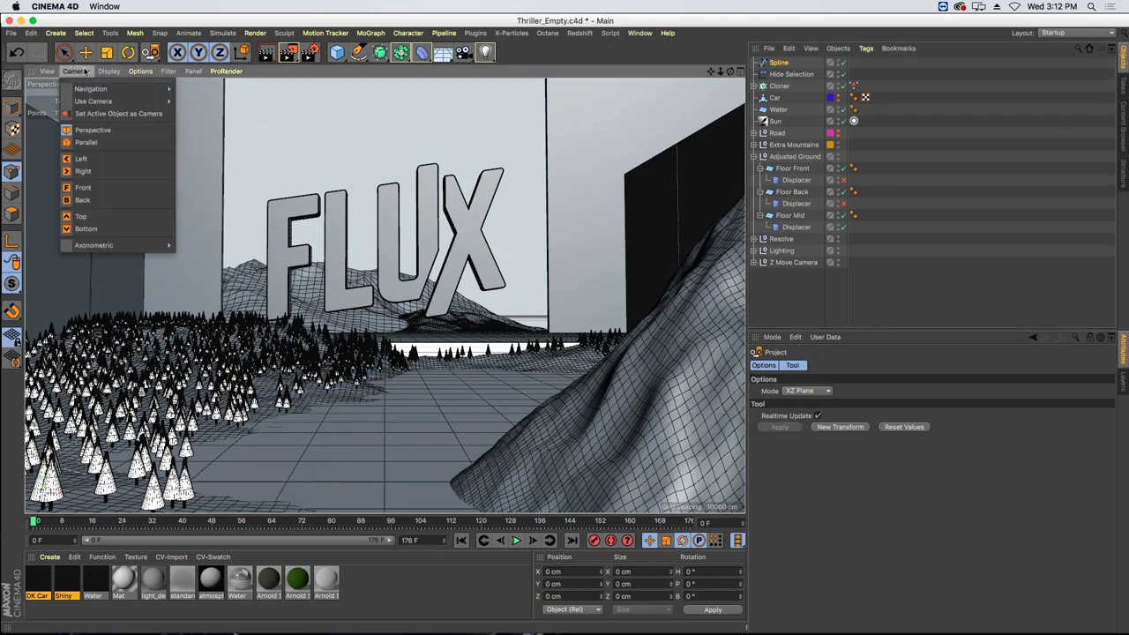
mouse_move(106, 90)
click(207, 105)
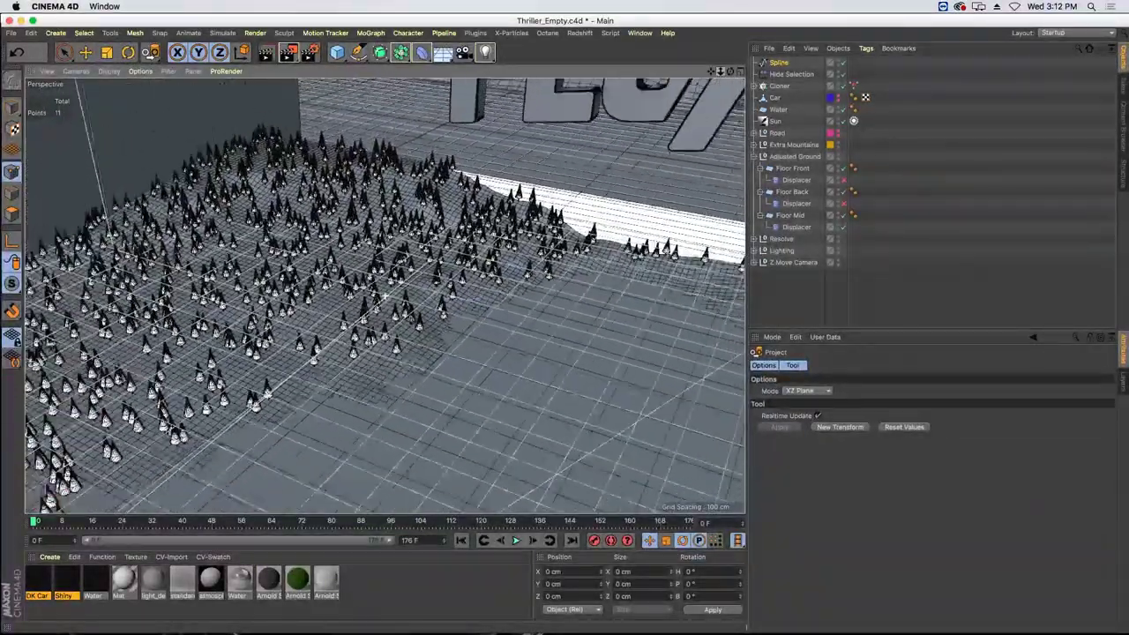
click(14, 109)
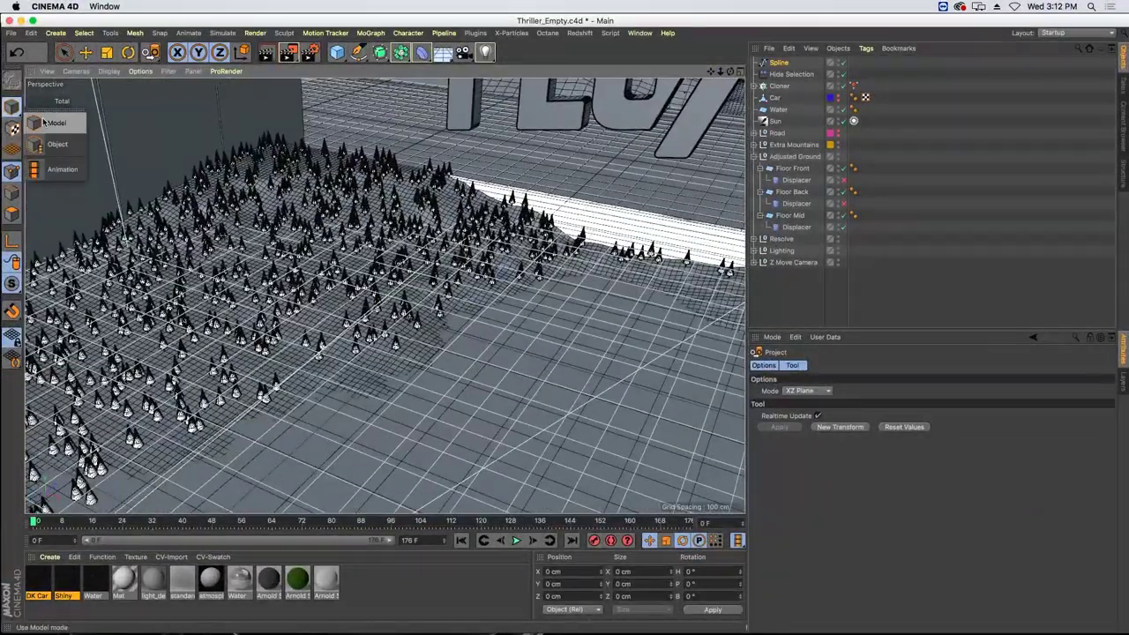
click(86, 52)
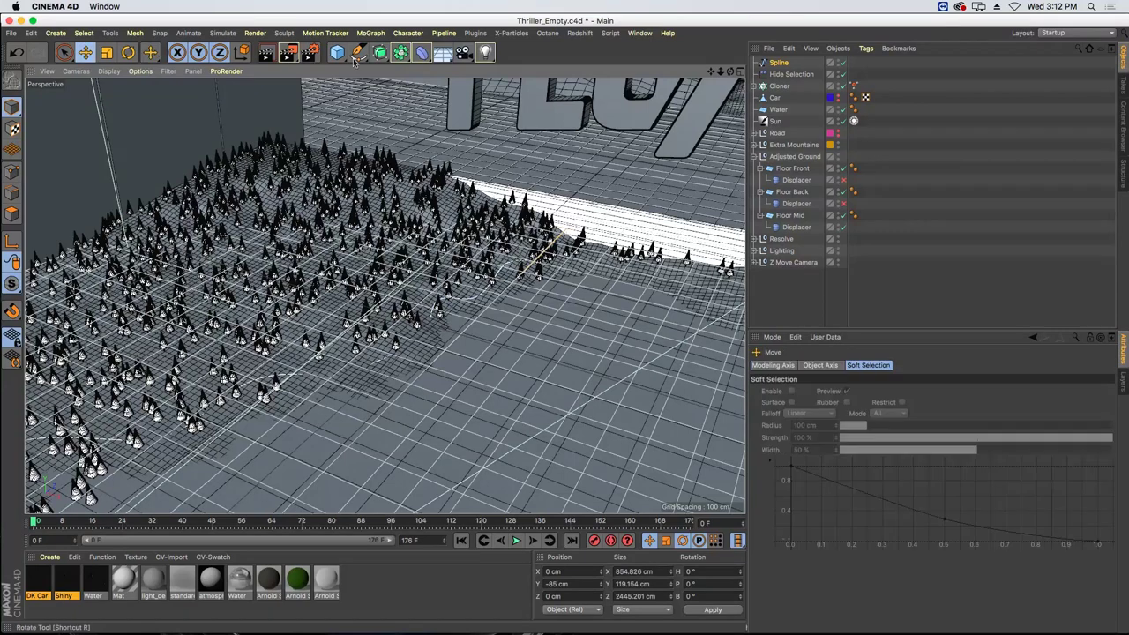
click(779, 63)
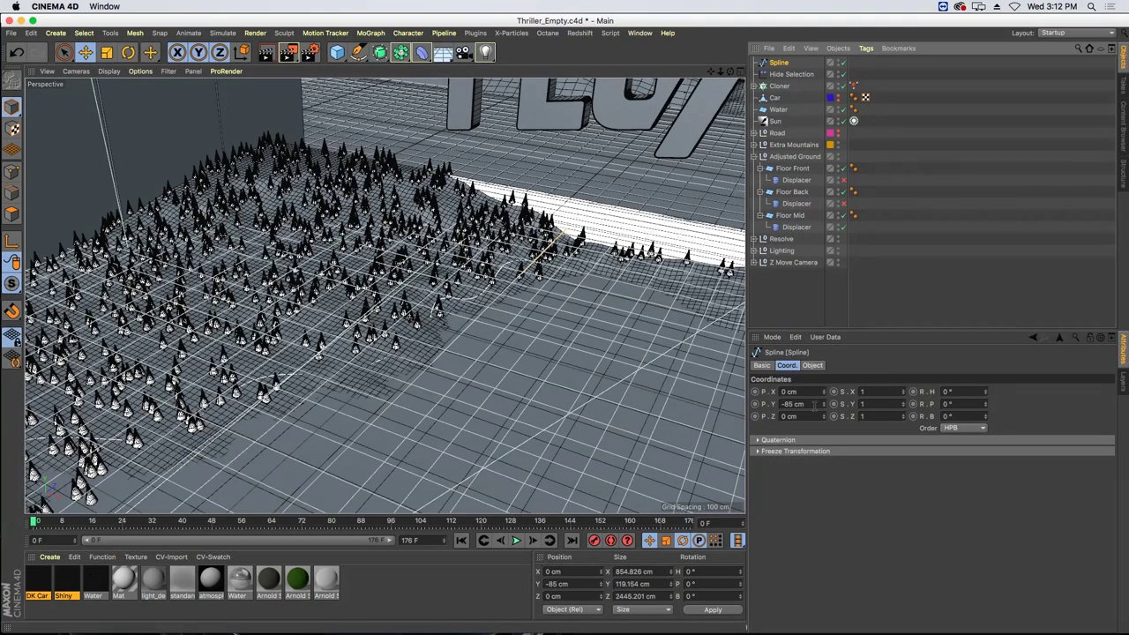
drag(810, 404, 717, 406)
text(-80)
key(Return)
key(Up)
key(Up)
key(Up)
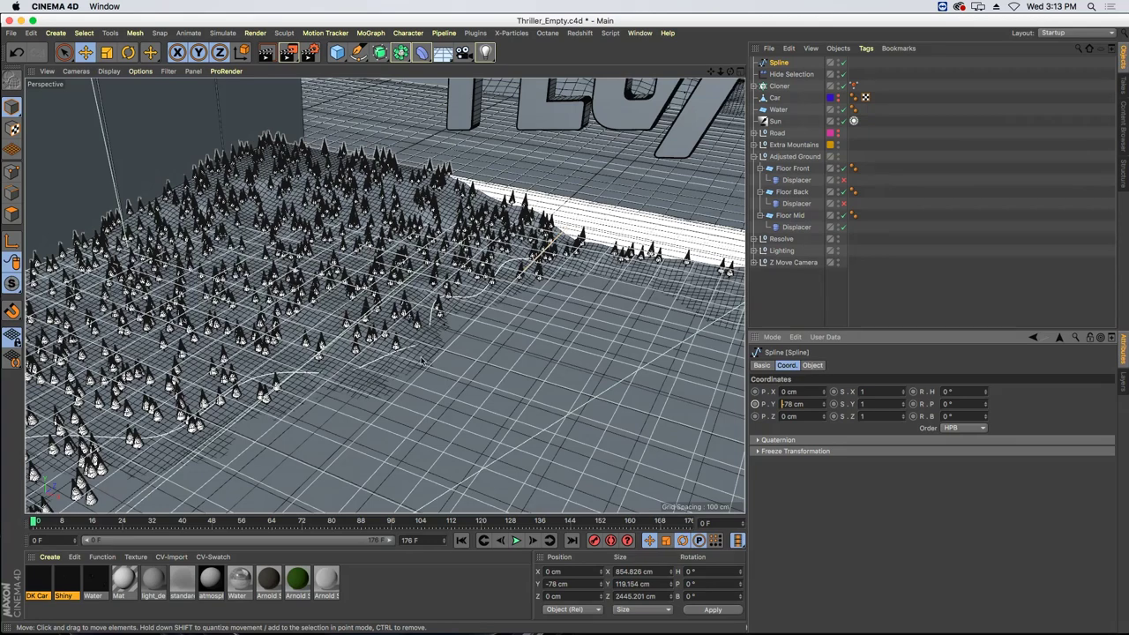
- Select a single Spline point midway along the forest edge and raise it to a Y position of about -22.6 cm
click(12, 172)
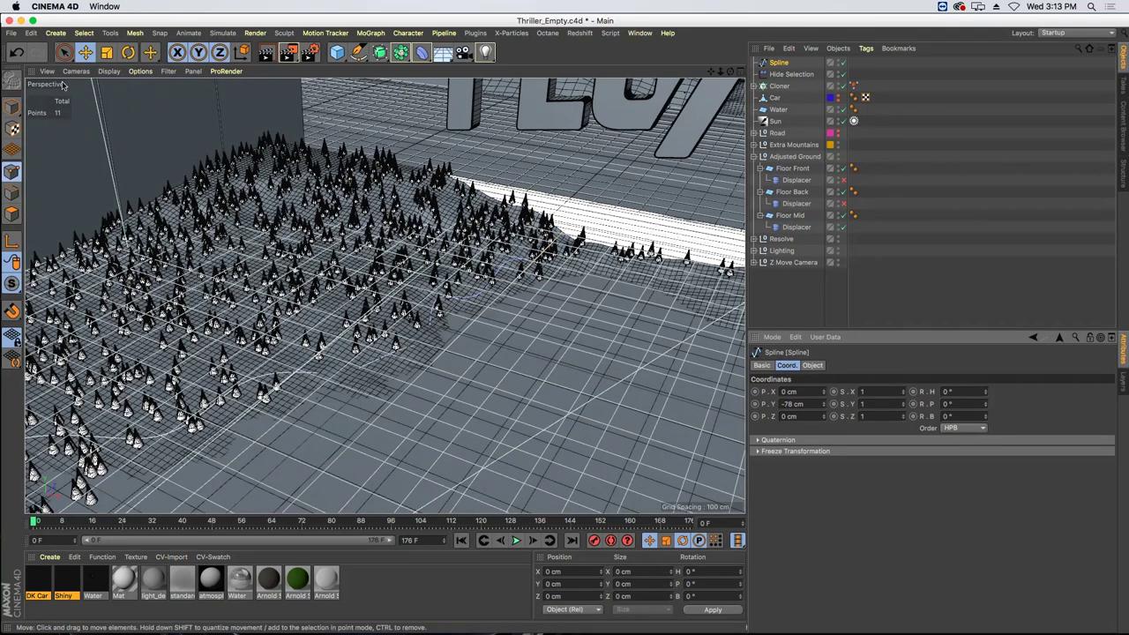
drag(63, 52, 115, 90)
drag(395, 337, 455, 357)
drag(371, 308, 455, 379)
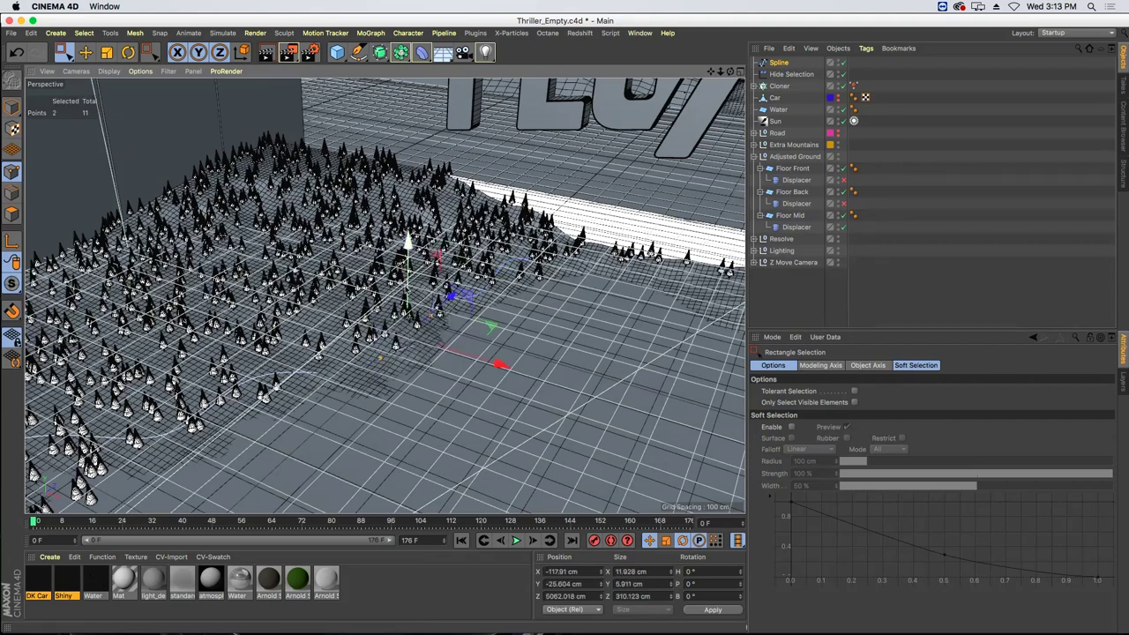
drag(346, 337, 400, 381)
drag(379, 282, 379, 260)
alt+drag(441, 357, 529, 322)
drag(719, 71, 702, 71)
alt+middle_drag(487, 186, 530, 170)
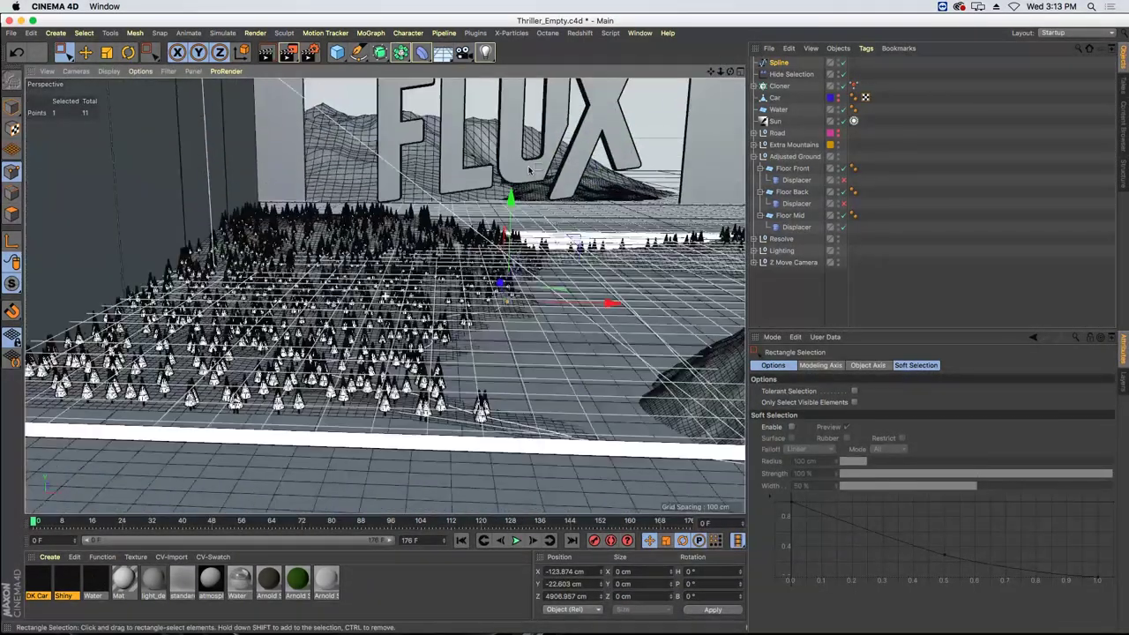
alt+drag(529, 170, 454, 204)
click(606, 94)
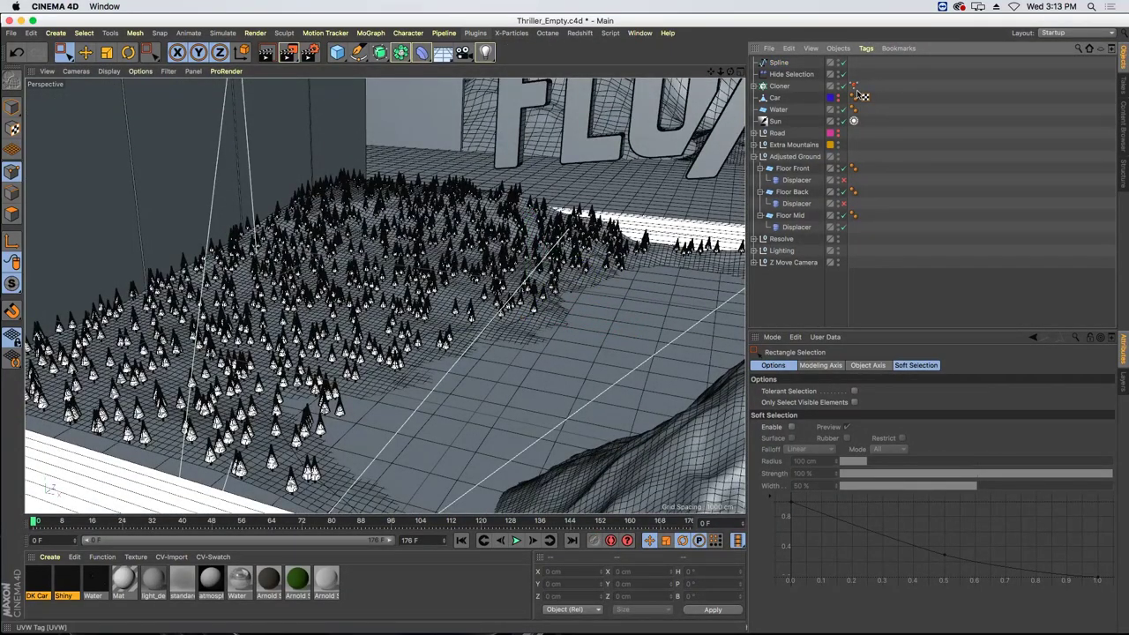
- Add a Cube and a Spline Wrap deformer, and make the Spline Wrap a child of the Cube
drag(337, 52, 454, 67)
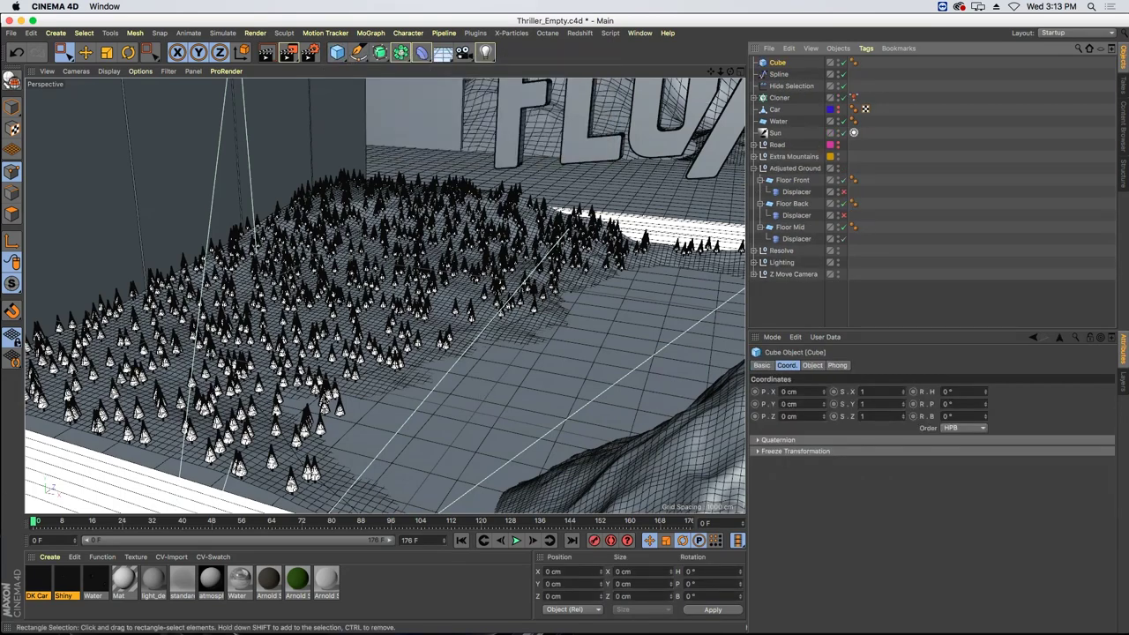
click(551, 33)
click(374, 34)
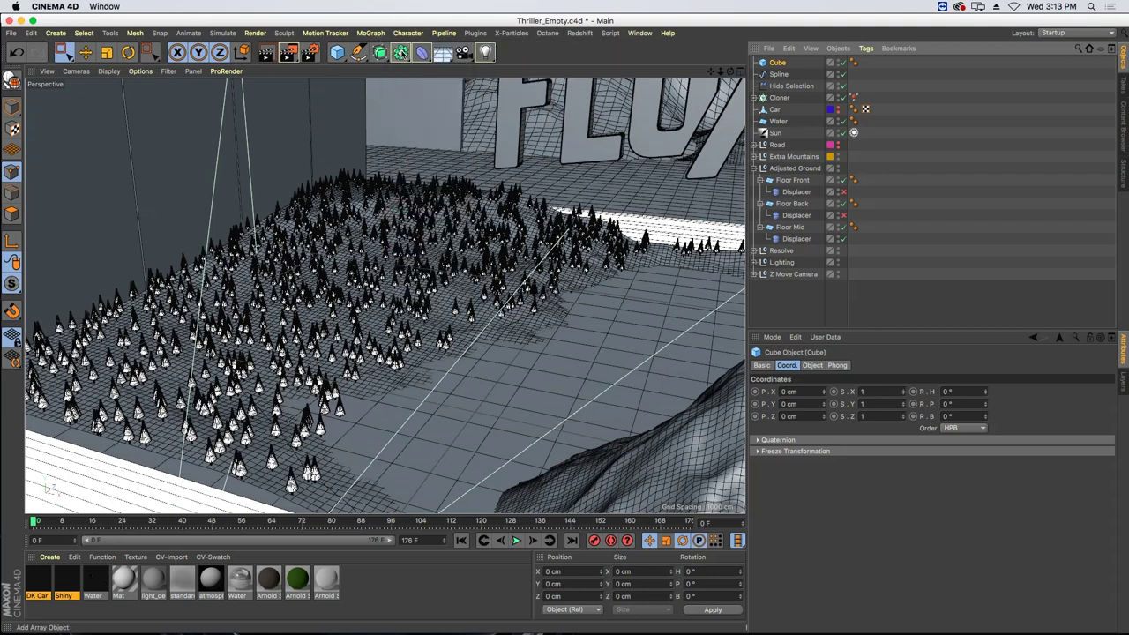
drag(422, 52, 573, 168)
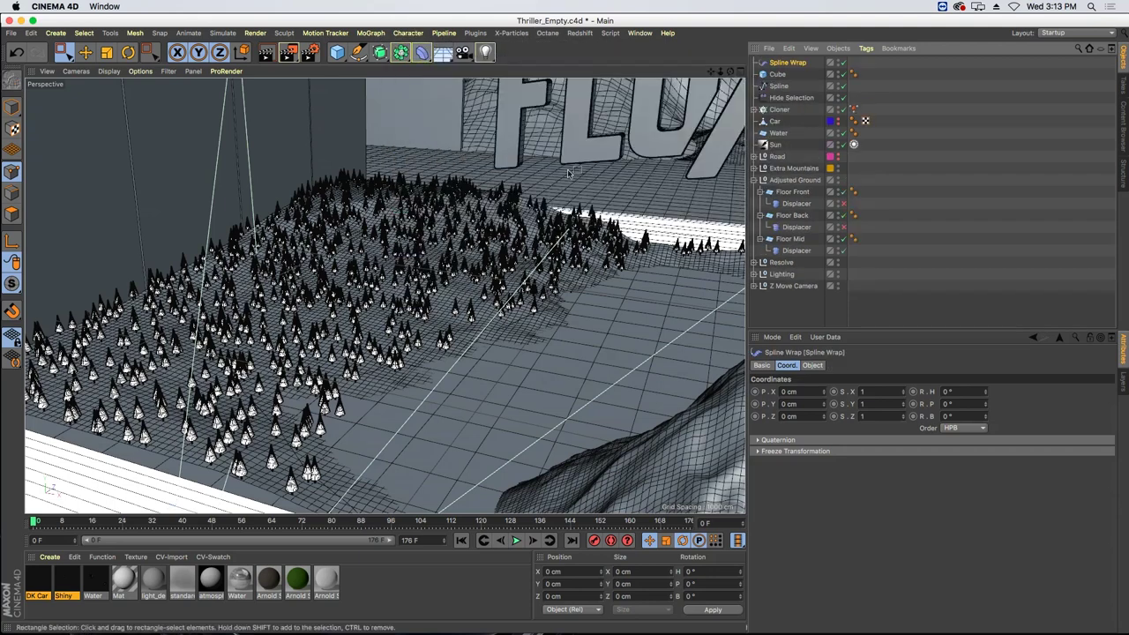
drag(785, 68, 779, 76)
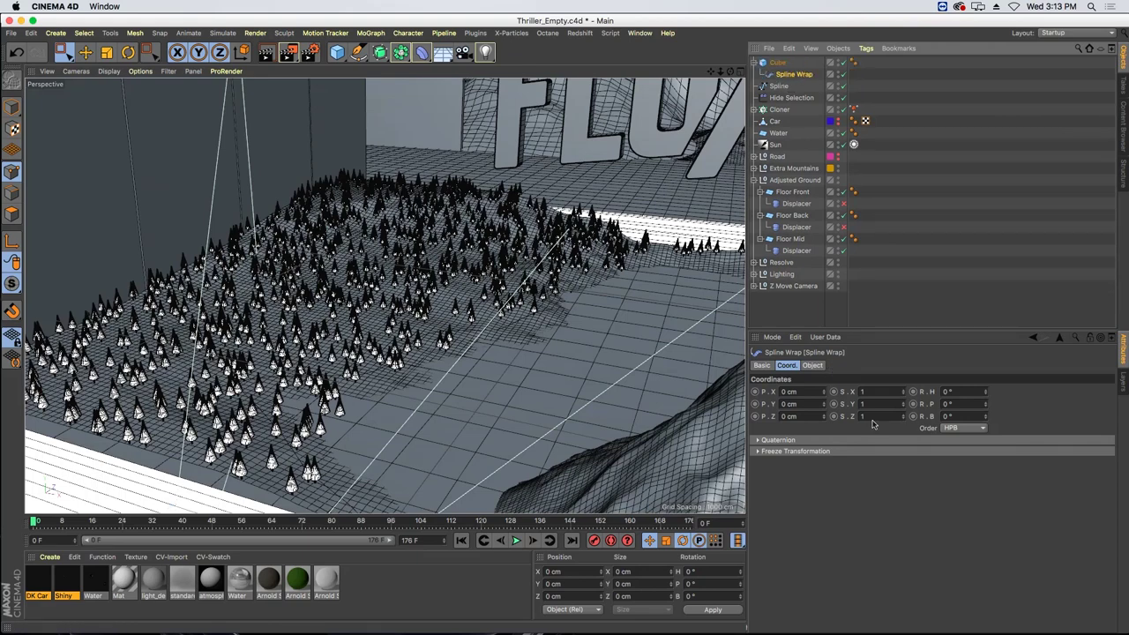
- Assign the forest-edge Spline as the Spline Wrap's path
click(820, 367)
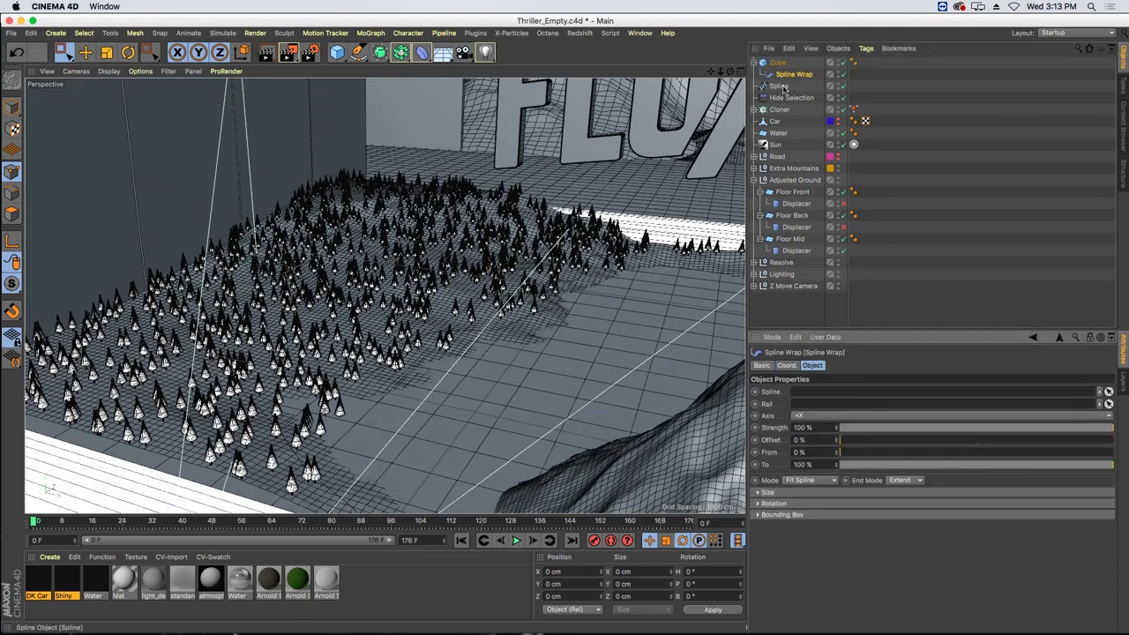
drag(783, 88, 834, 394)
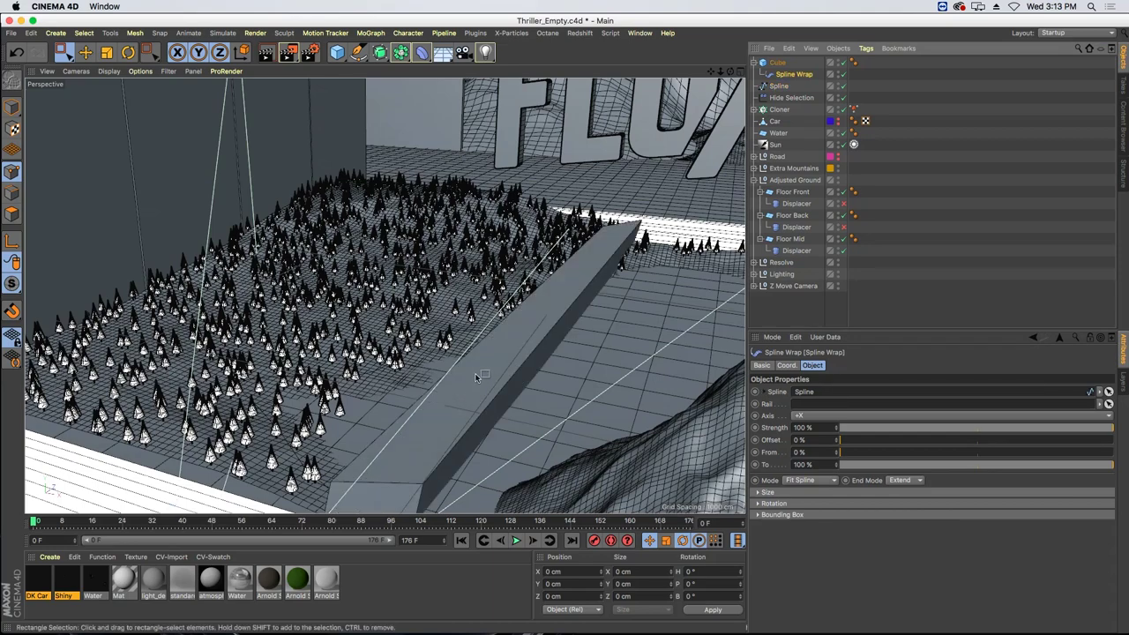
alt+drag(475, 377, 479, 377)
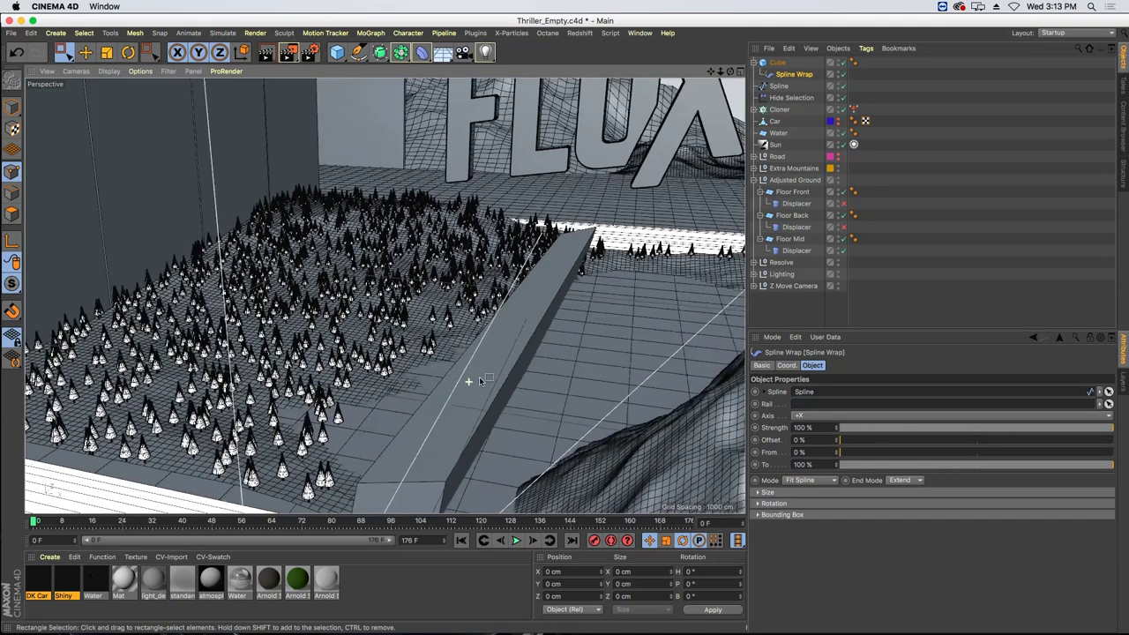
- Set the Cube's X segments to 72 so it bends smoothly along the Spline
click(785, 64)
click(912, 395)
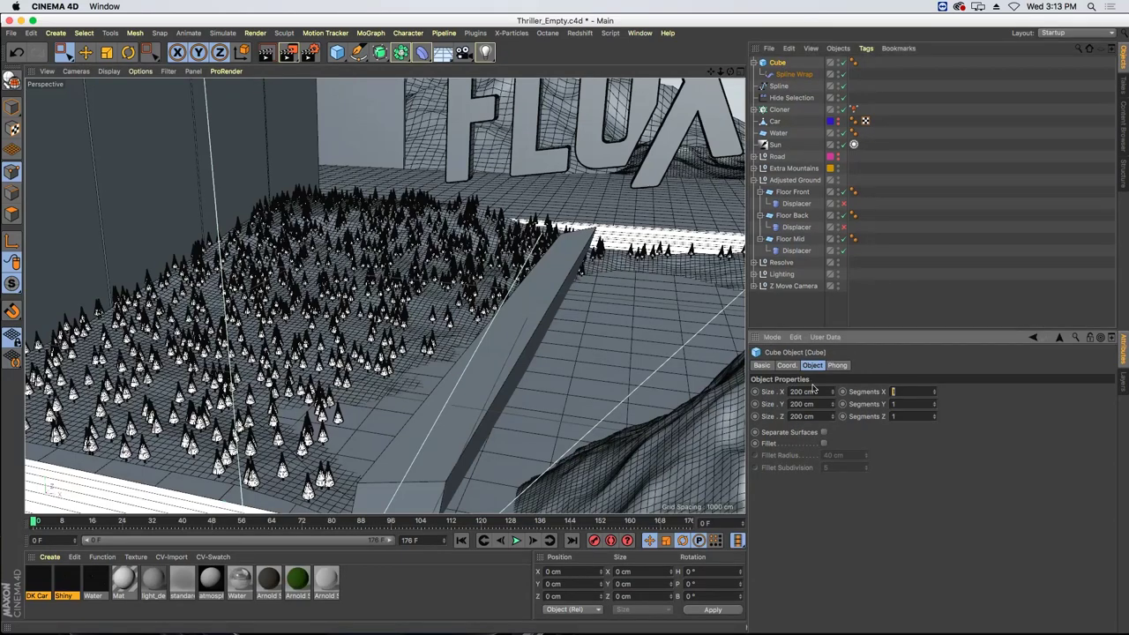
key(Up)
key(Up)
key(Up)
key(Up)
key(Up)
key(Up)
key(Up)
key(Up)
key(Up)
key(Up)
key(Up)
key(Up)
key(Up)
key(Up)
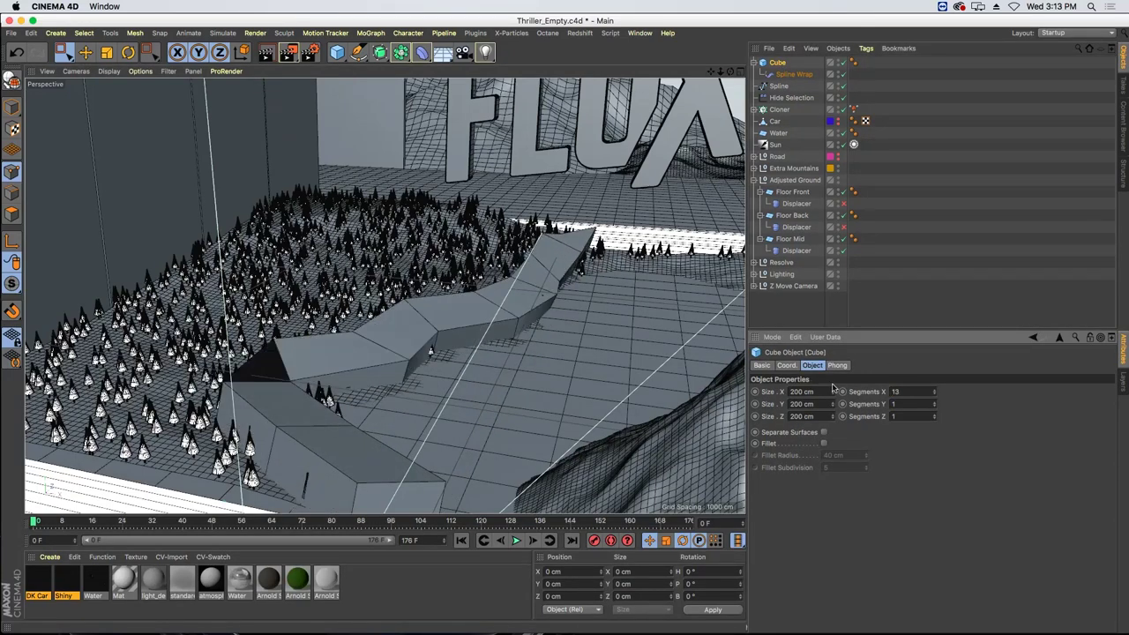
text(72)
key(Return)
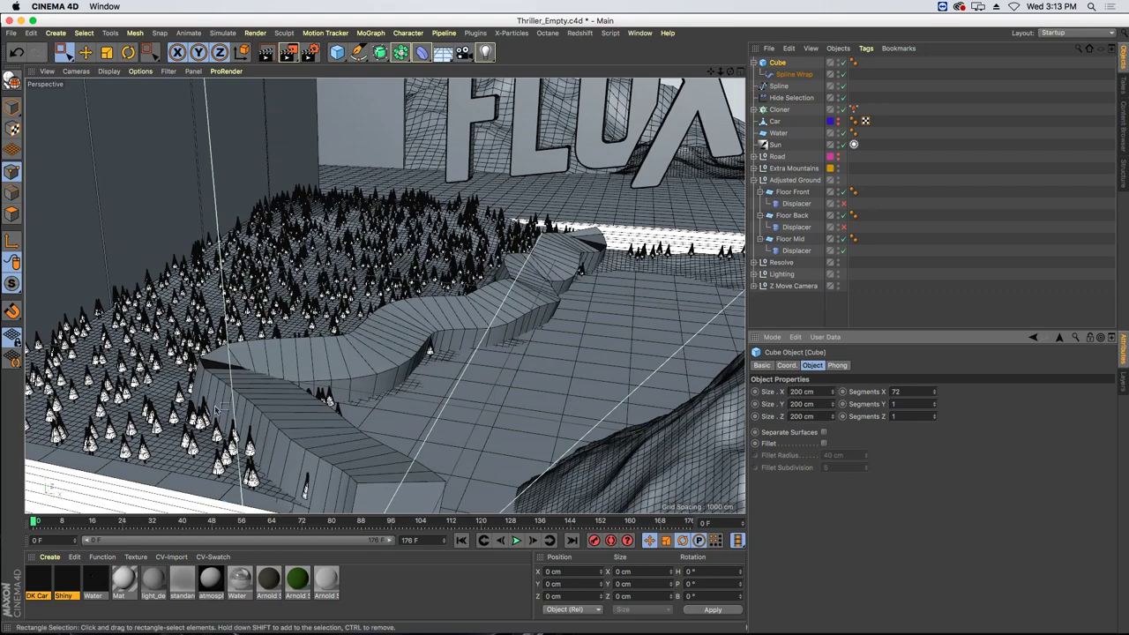
- Flatten and narrow the wrapped Cube by setting its Size Y to 20 cm and Size Z to 80 cm
mouse_move(384, 384)
alt+mouse_down()
mouse_move(375, 361)
mouse_move(384, 384)
alt+mouse_up()
double_click(817, 404)
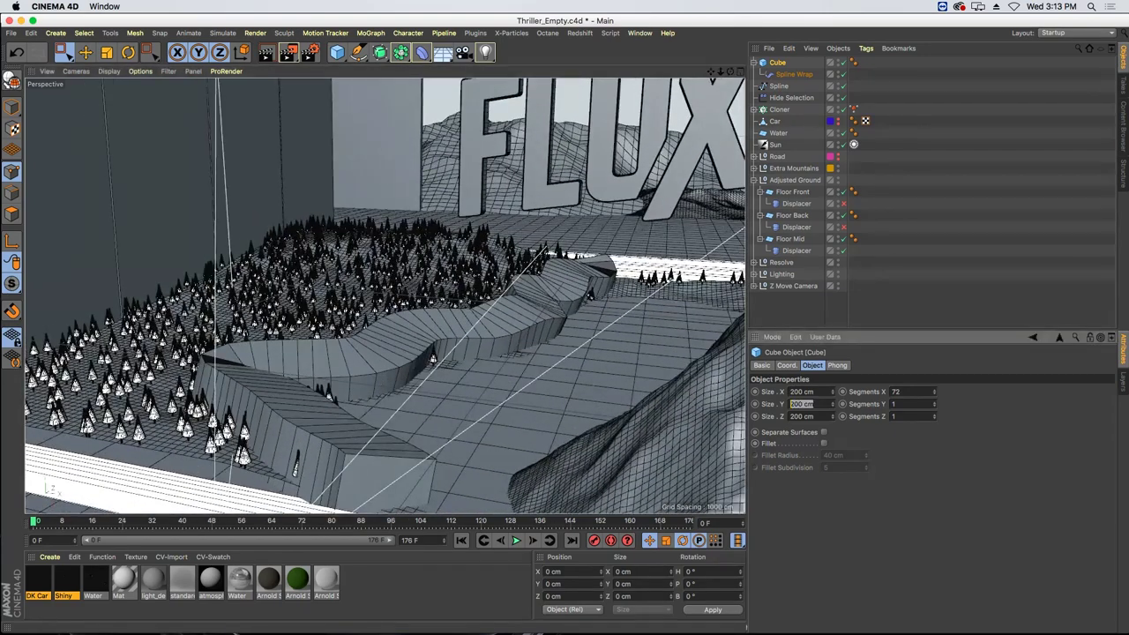
key(Return)
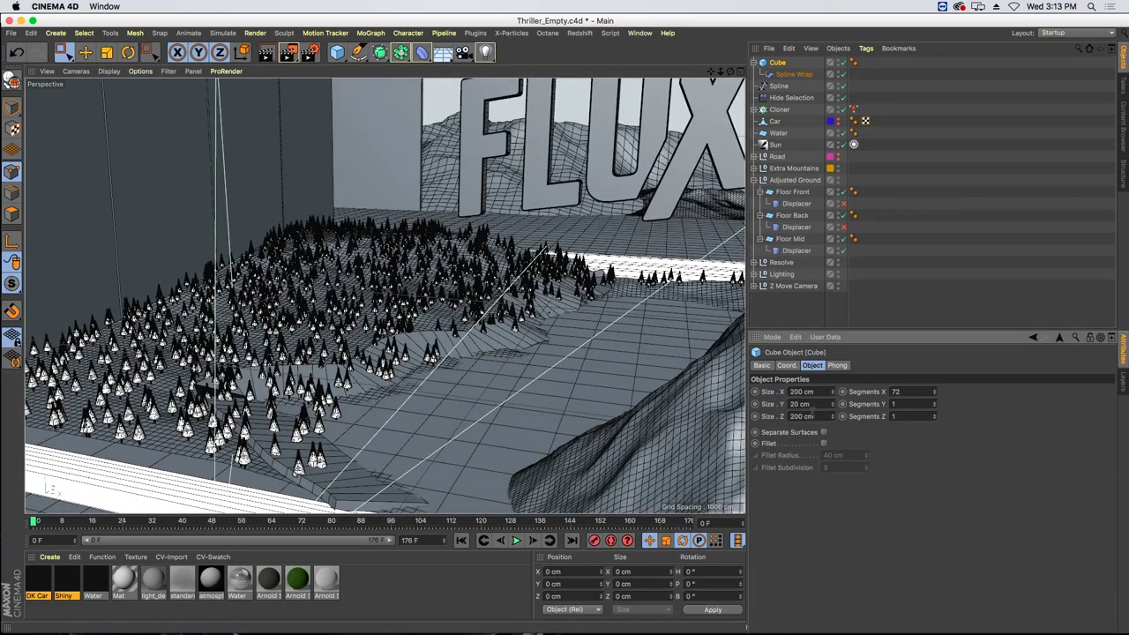
text(80)
key(Return)
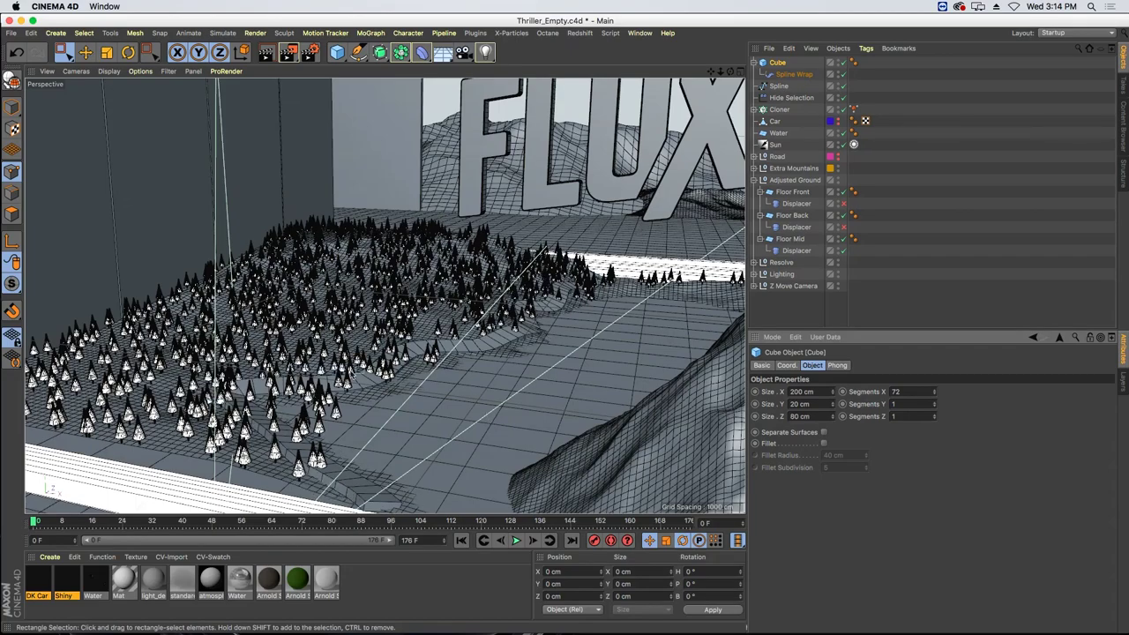
- Duplicate the forest-edge Spline and rename the copy Rail
alt+drag(379, 370, 351, 371)
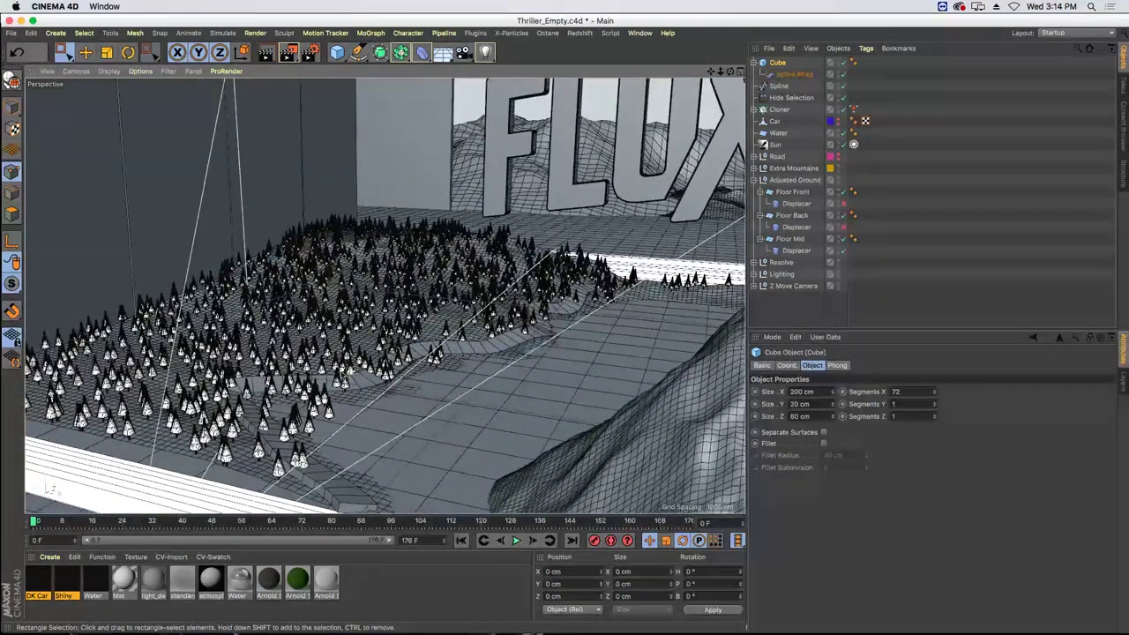
alt+drag(314, 460, 309, 461)
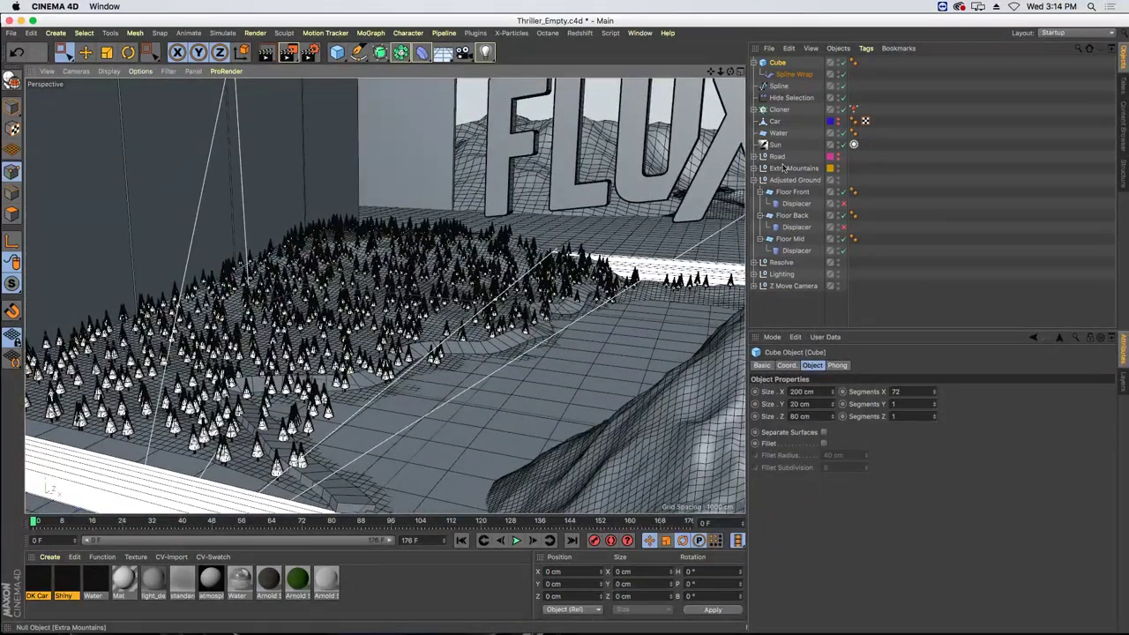
click(778, 87)
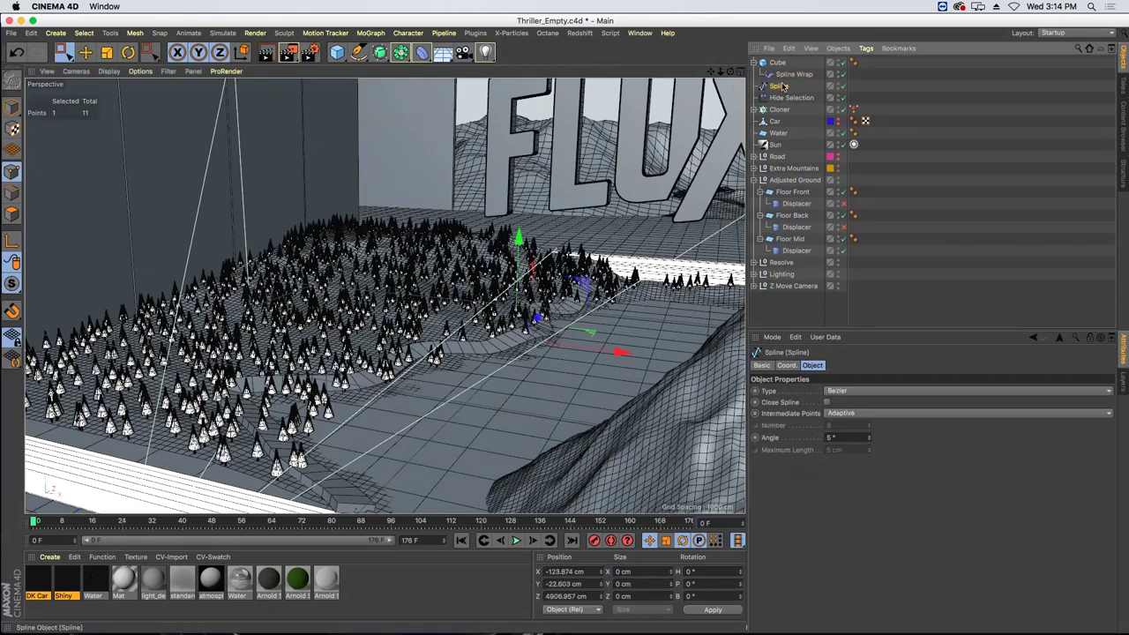
ctrl+drag(783, 93, 783, 92)
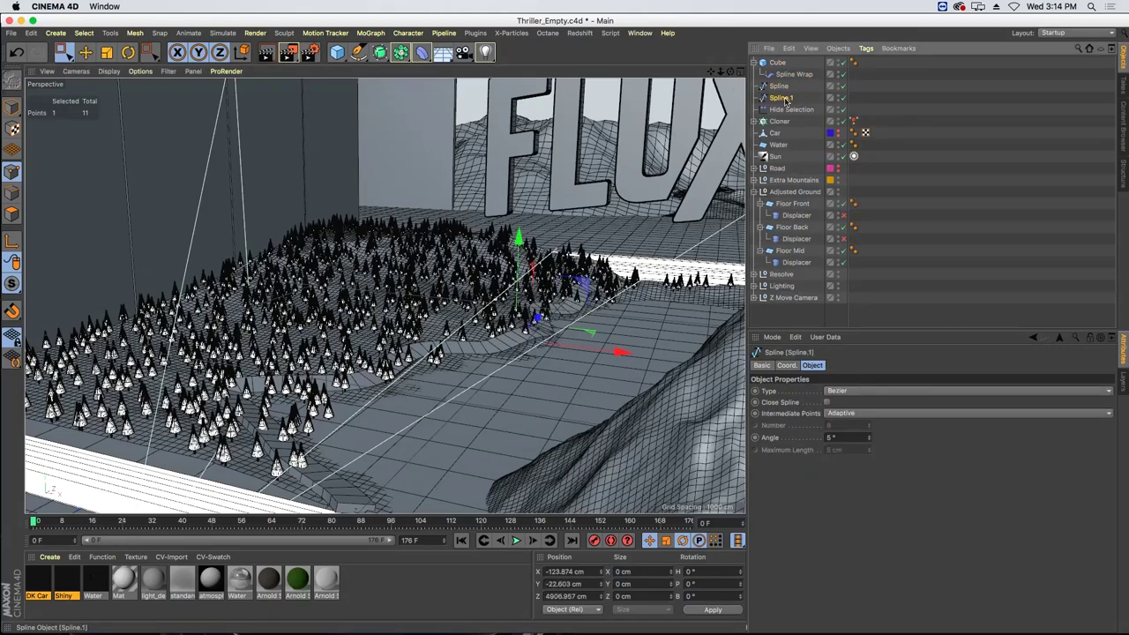
key(e)
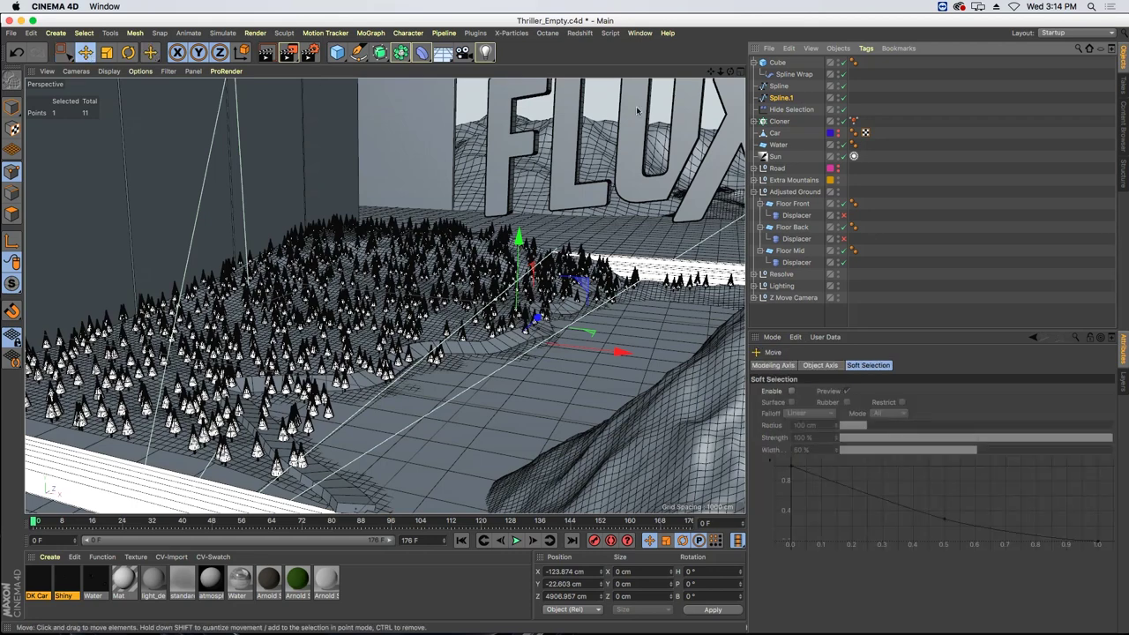
double_click(779, 98)
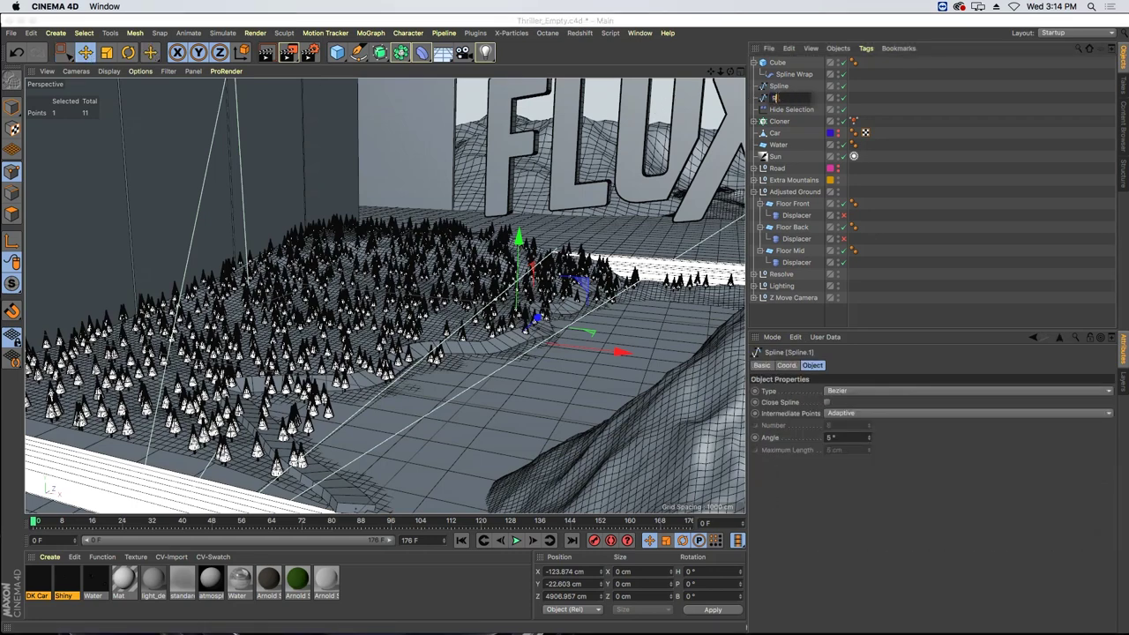
text(Rail)
key(Return)
- Raise the Rail spline along the Y axis and assign it as the Spline Wrap's rail
click(786, 365)
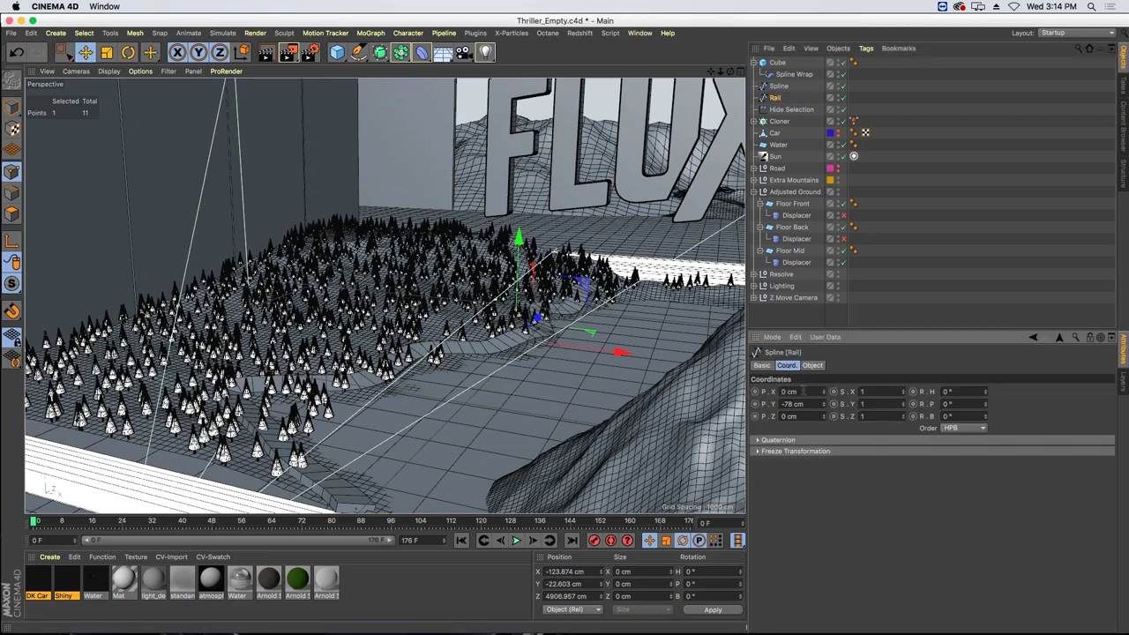
drag(823, 404, 823, 344)
click(794, 75)
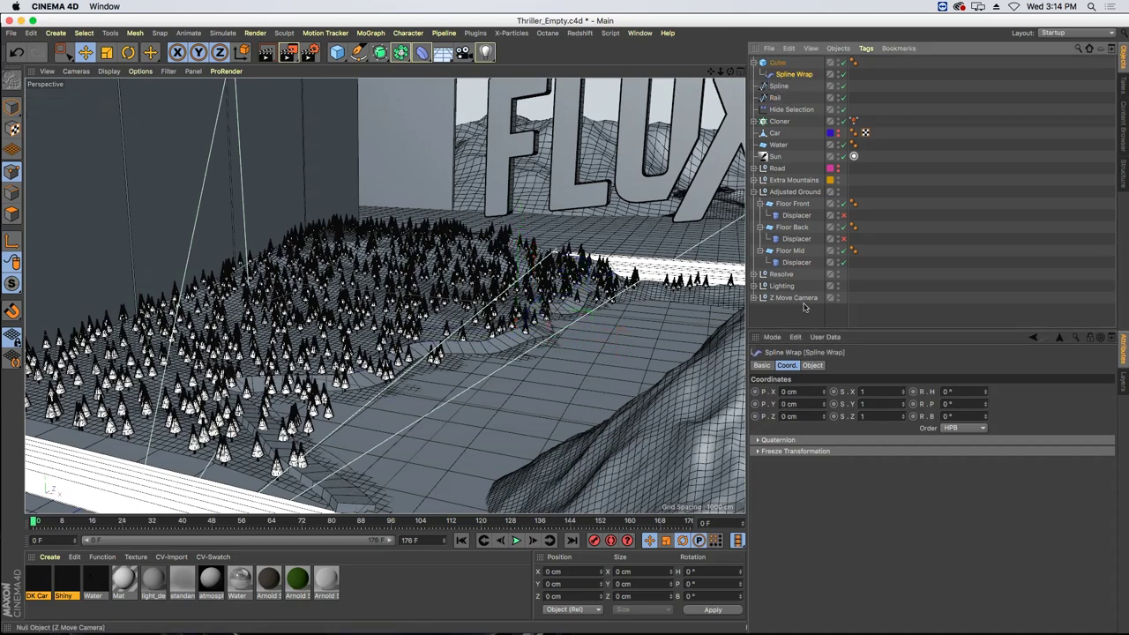
click(812, 365)
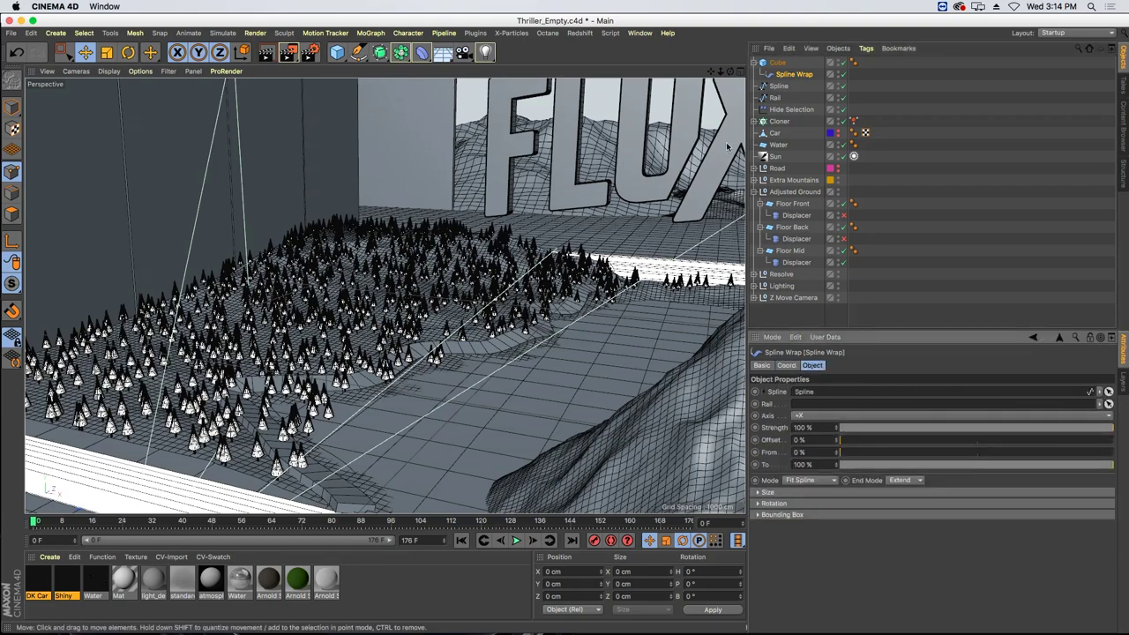
drag(776, 100, 822, 410)
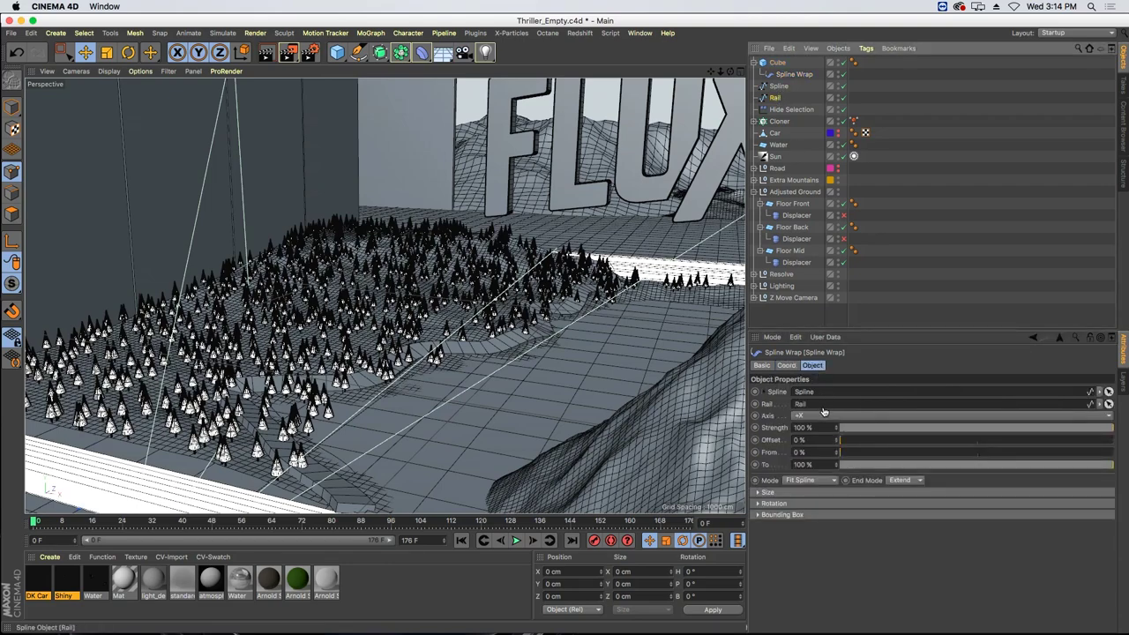
- Paint the trees covering the road into the Cloner's existing MoGraph Selection with the brush to hide them
alt+drag(375, 373, 370, 348)
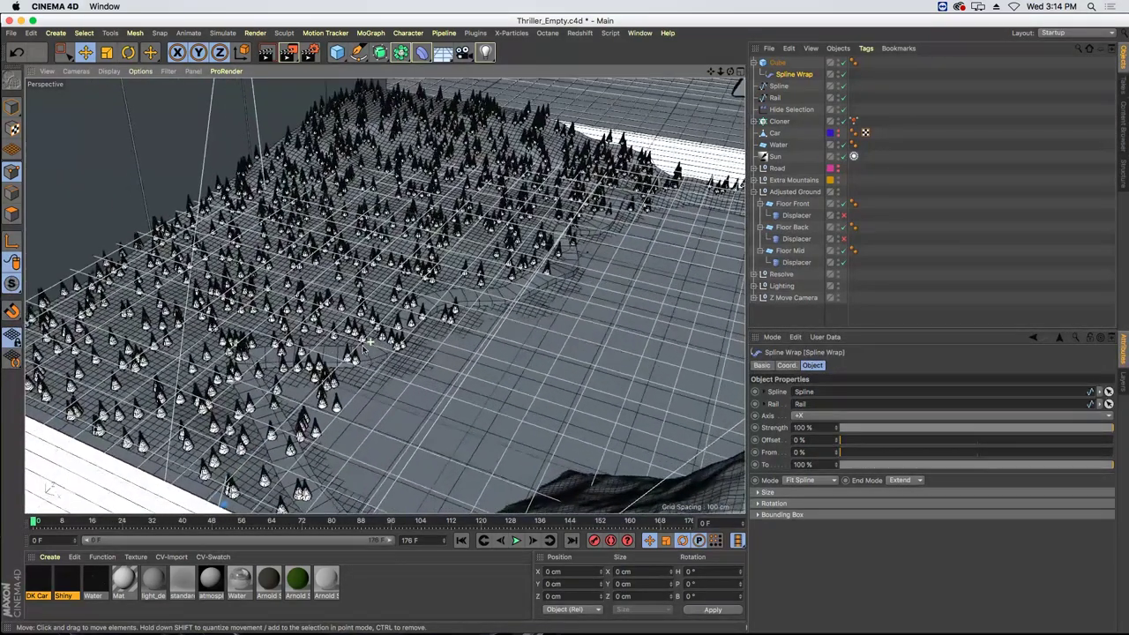
click(779, 122)
click(853, 121)
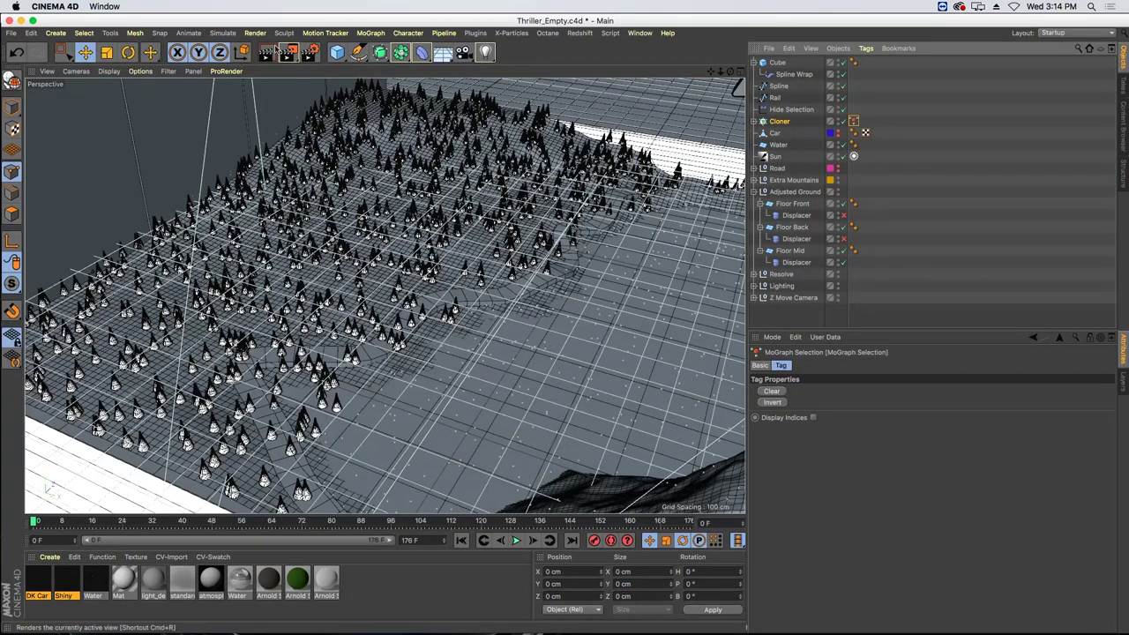
click(372, 32)
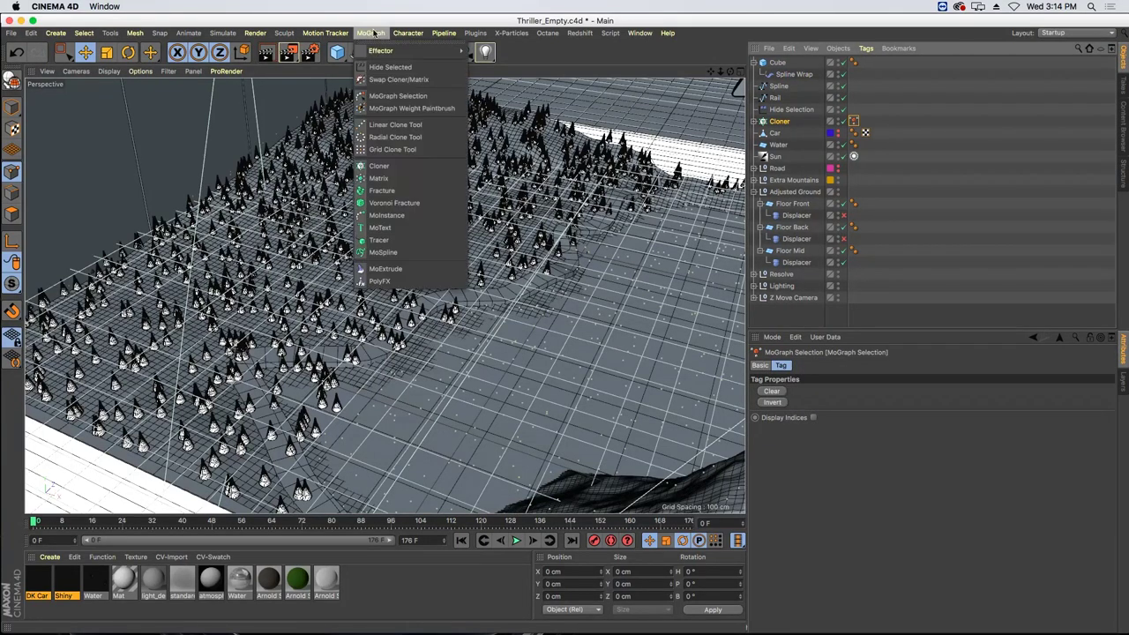
click(398, 95)
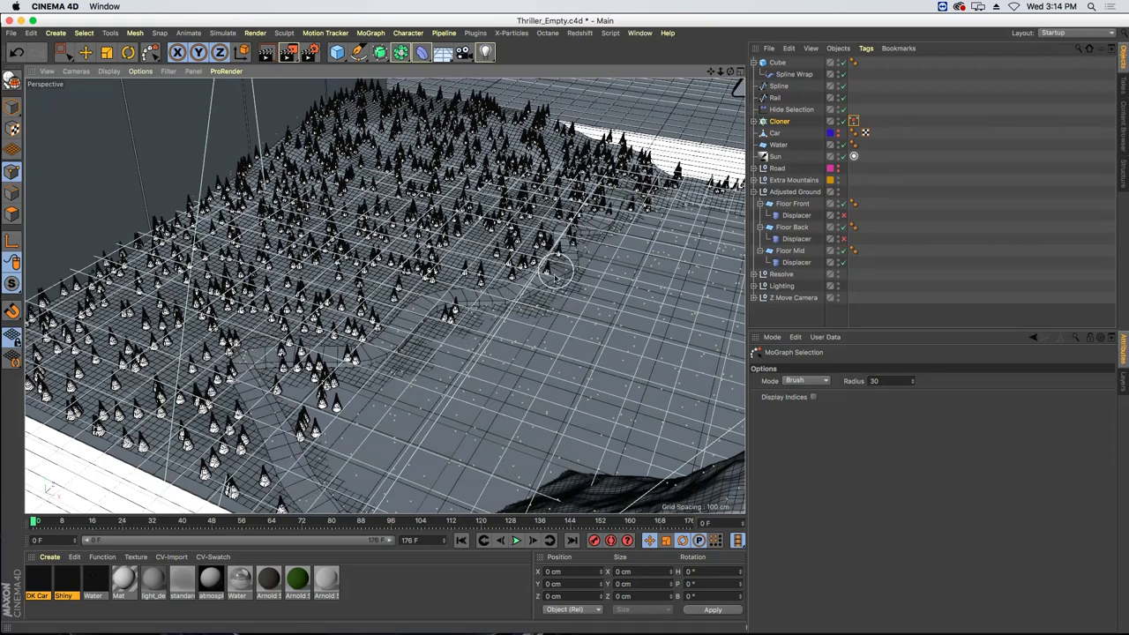
alt+drag(431, 312, 397, 284)
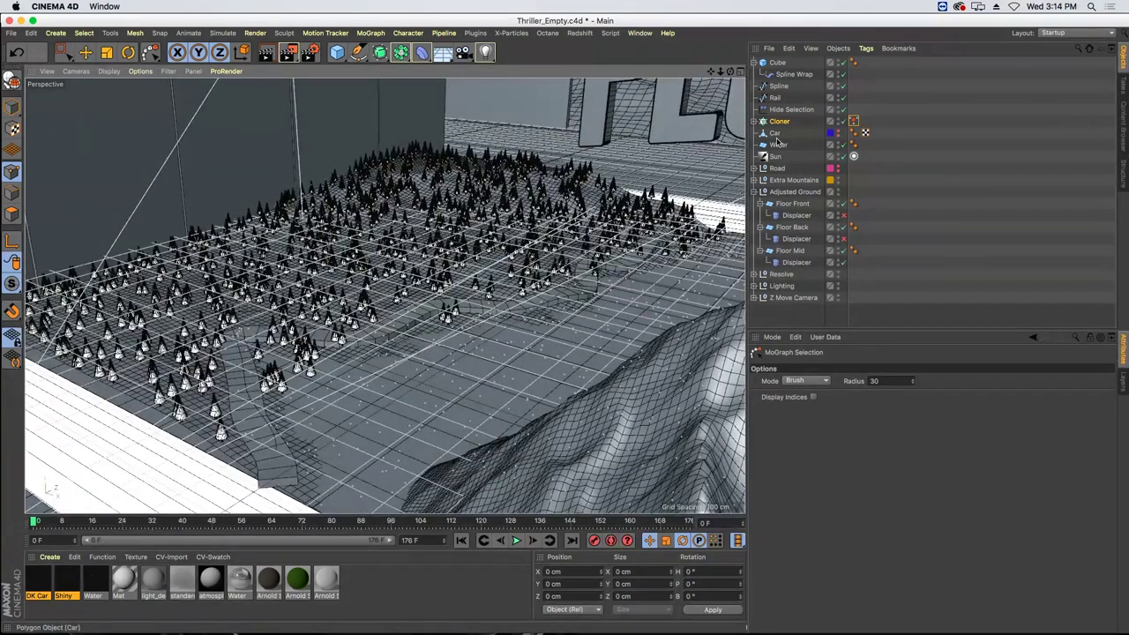
- Add an Align to Spline tag to the Car and assign the forest-edge Spline as its path
click(775, 134)
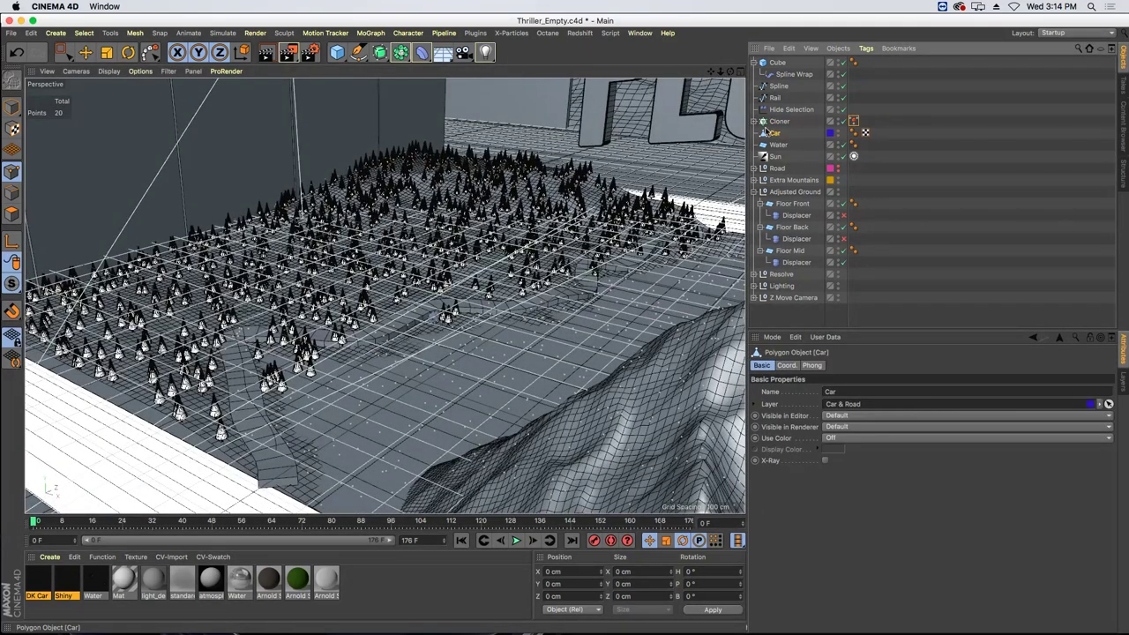
click(82, 52)
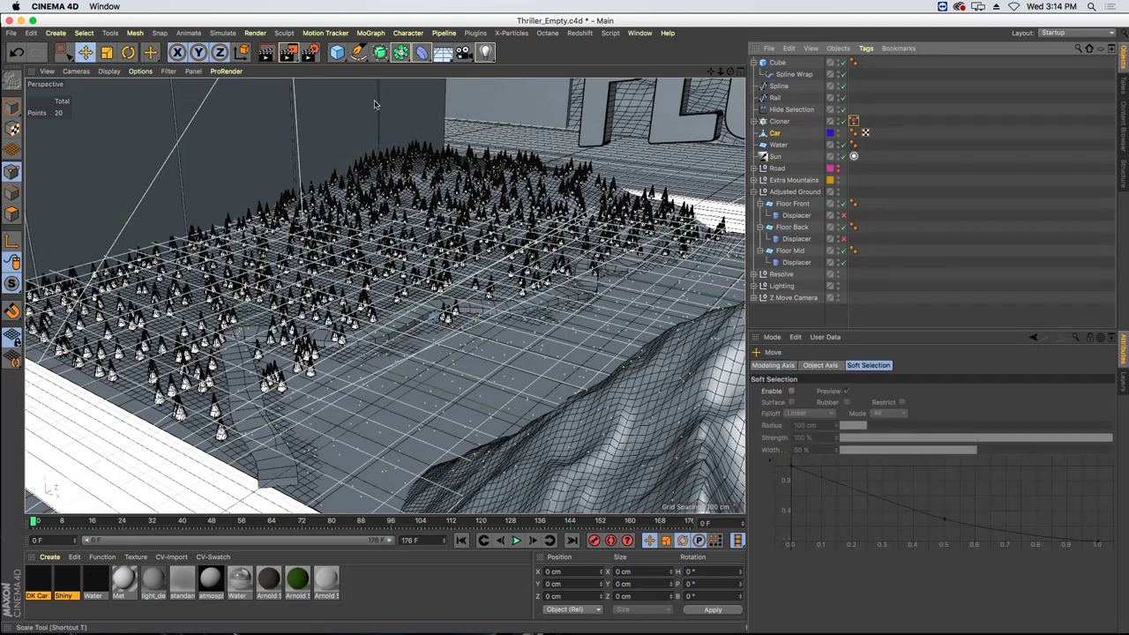
click(776, 134)
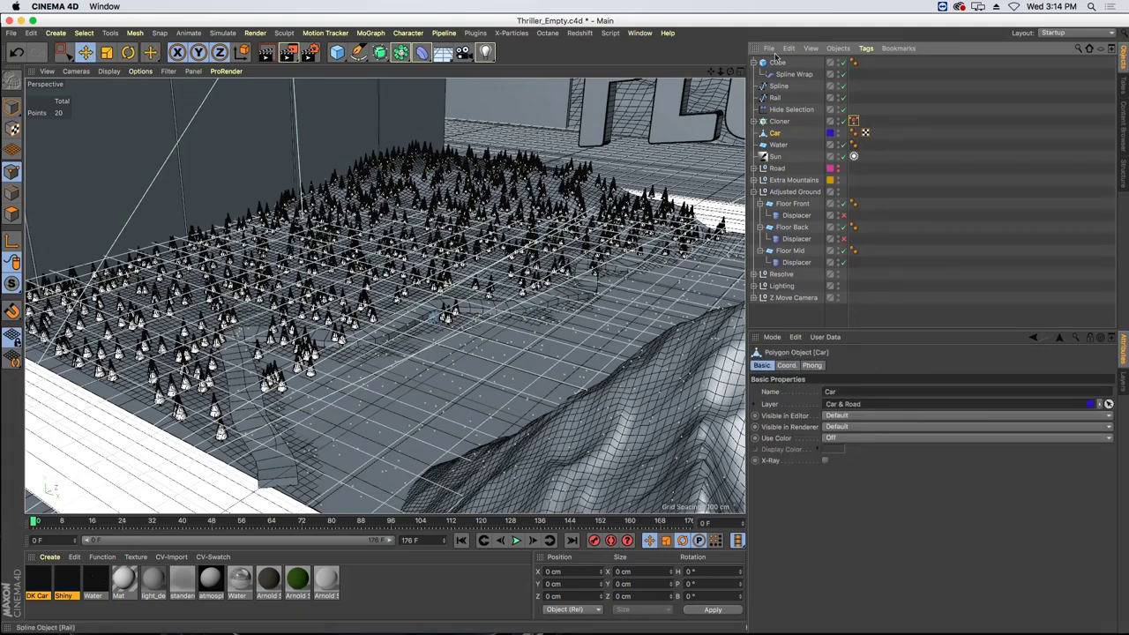
click(865, 48)
mouse_move(882, 67)
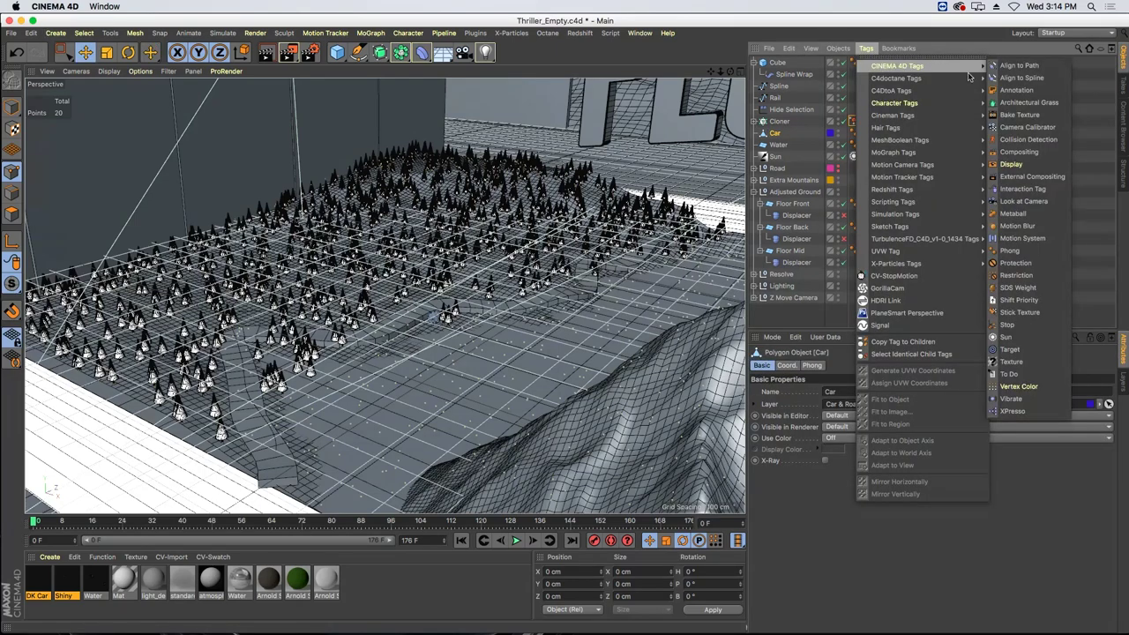
click(1019, 78)
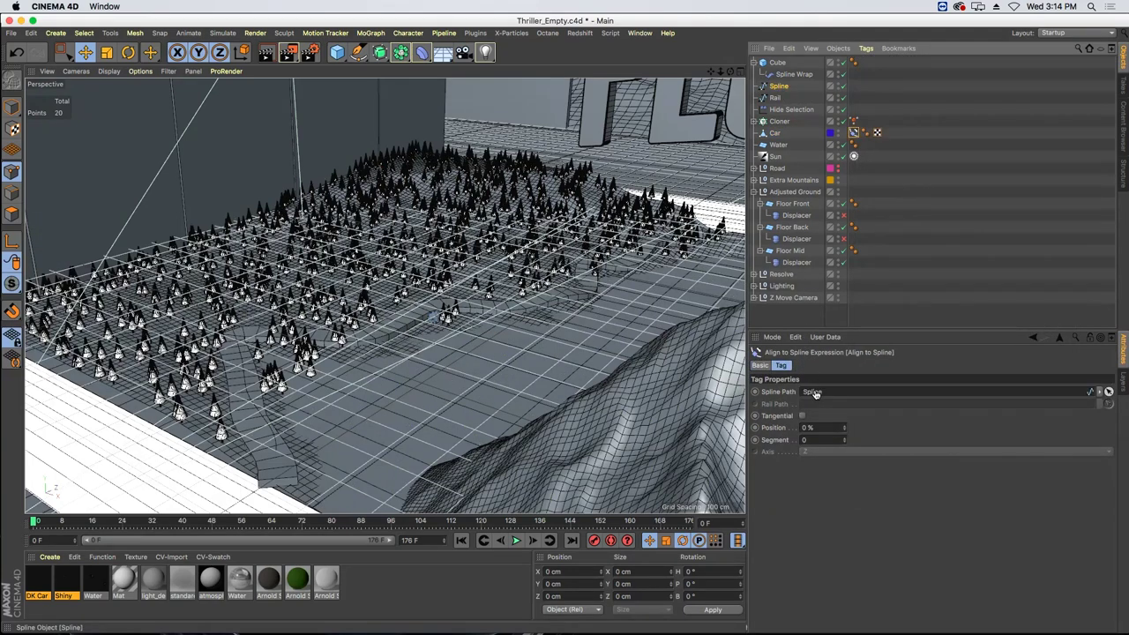
drag(817, 394, 817, 394)
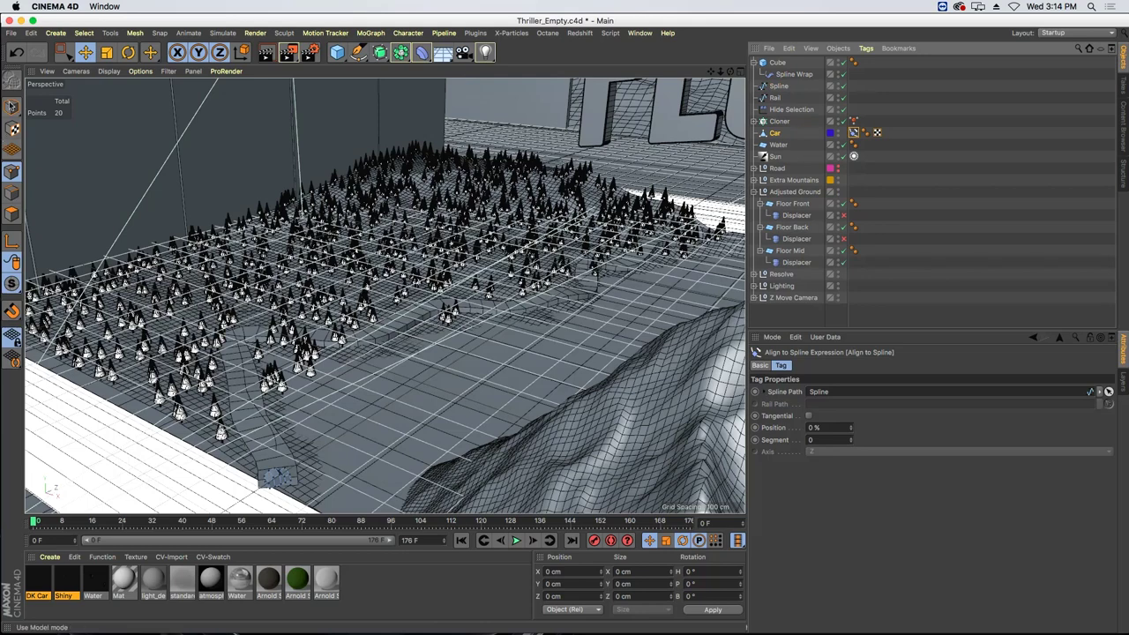
- Switch to Model mode, turn on Tangential for the Car's Align to Spline tag, and keyframe its Position at 35% on frame 0
drag(12, 107, 59, 123)
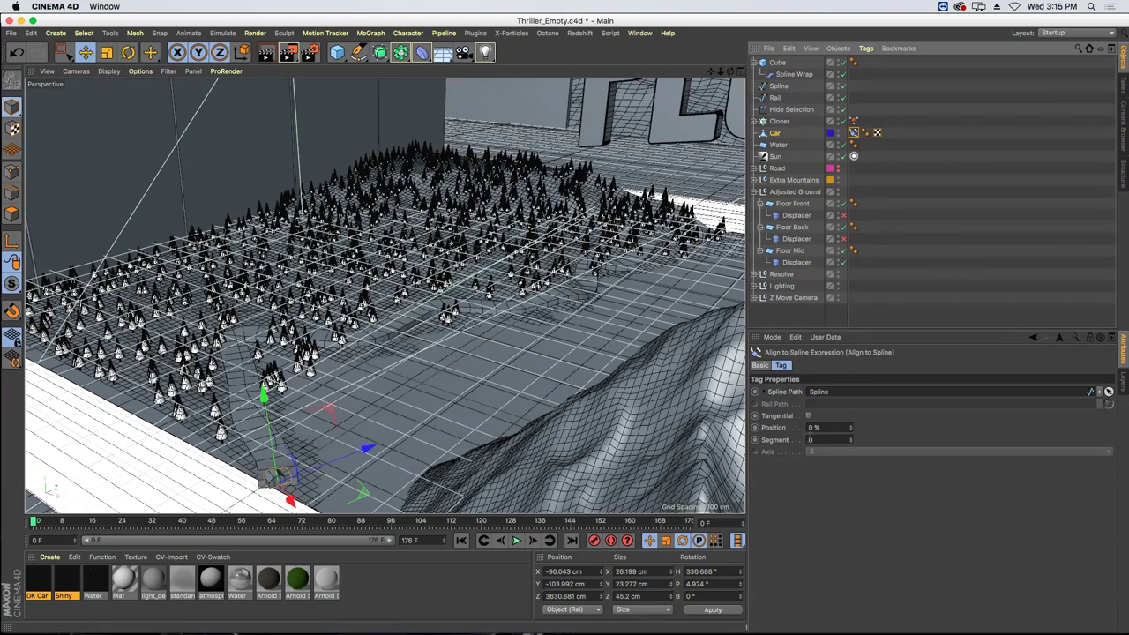
click(809, 416)
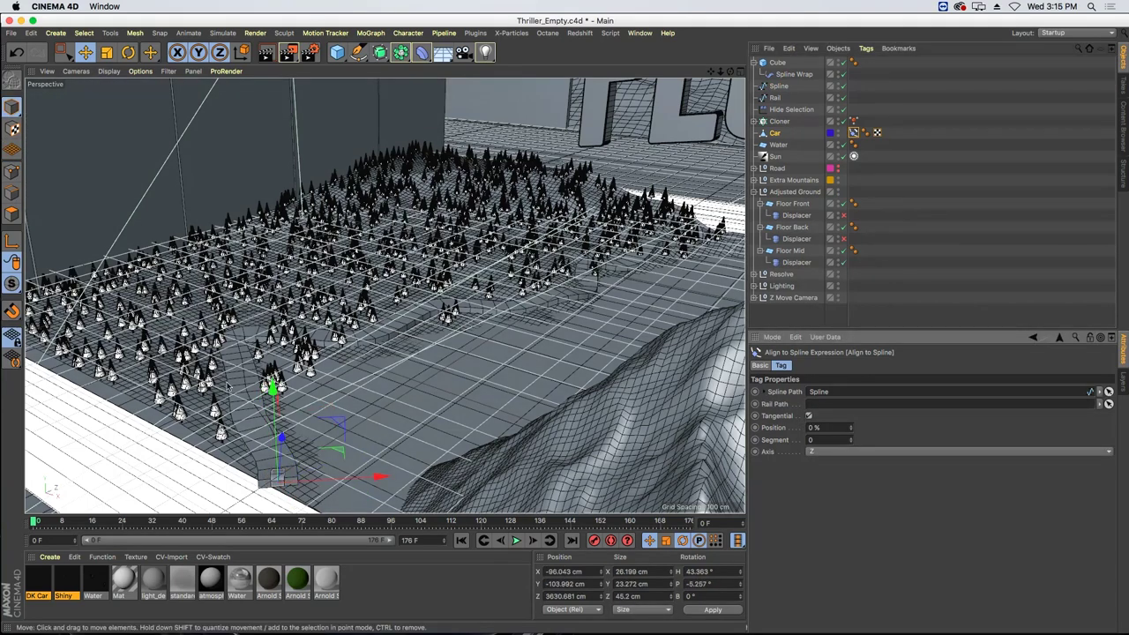
key(Up)
key(Up)
key(Up)
key(Up)
key(Up)
key(Up)
key(Up)
key(Up)
key(Up)
key(Up)
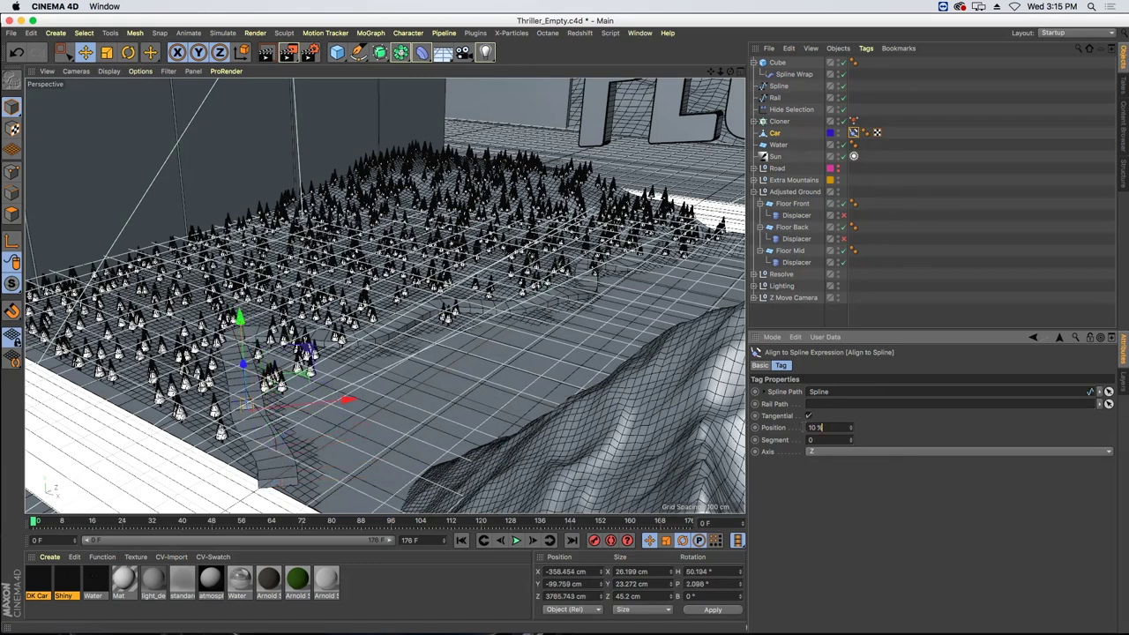
key(Return)
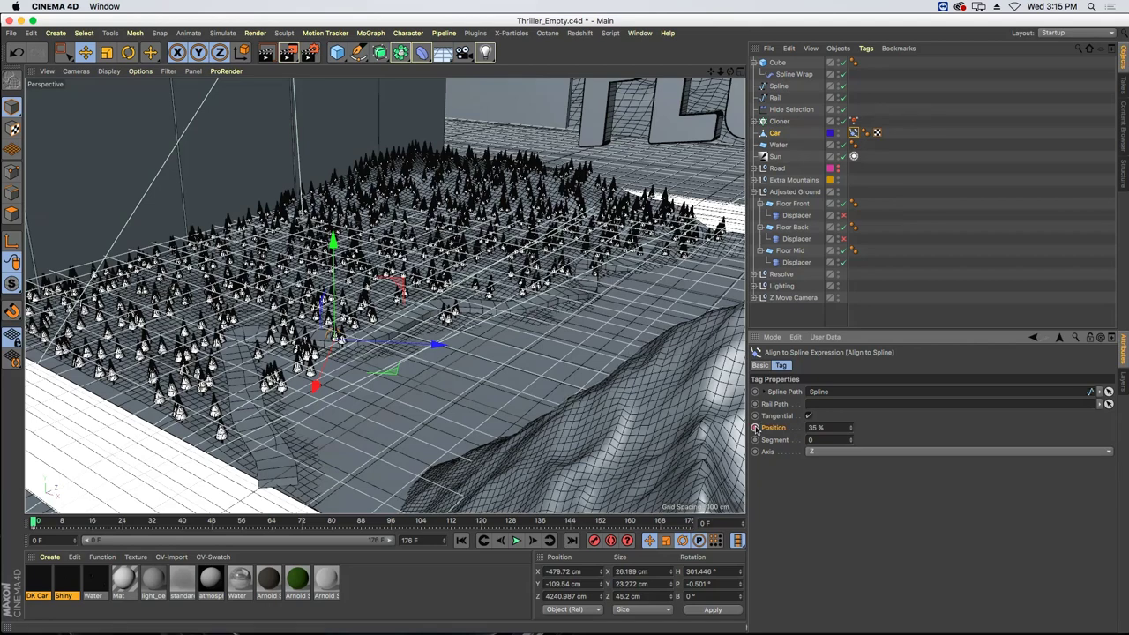
click(756, 428)
- Keyframe the Car's spline Position at frame 176 and make the keyframes linear in the Timeline
click(685, 524)
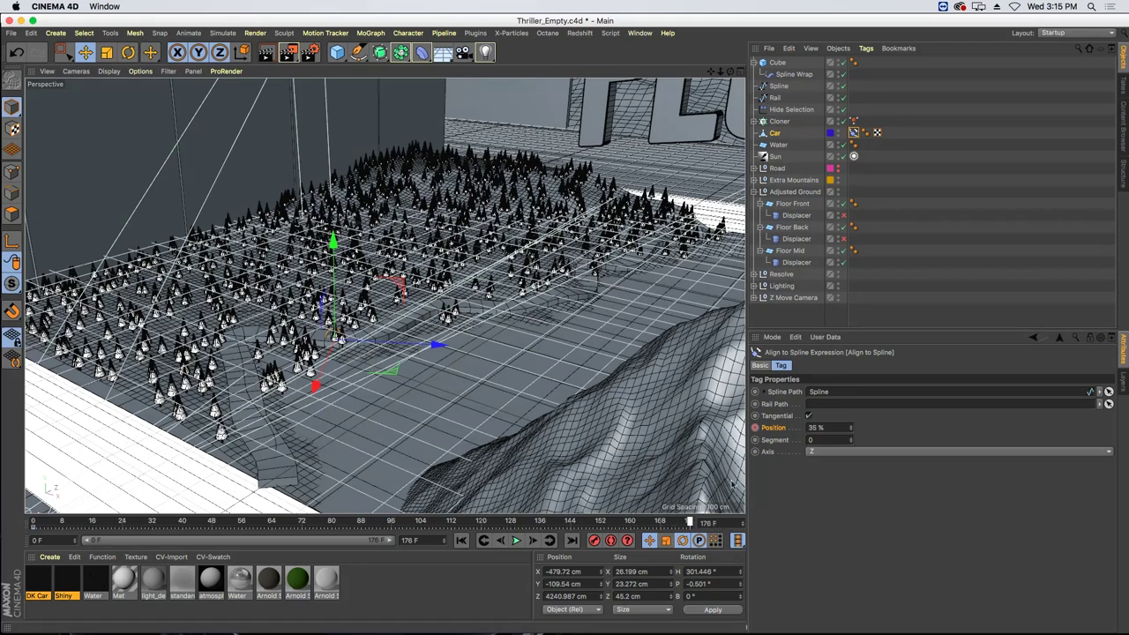
right_click(779, 429)
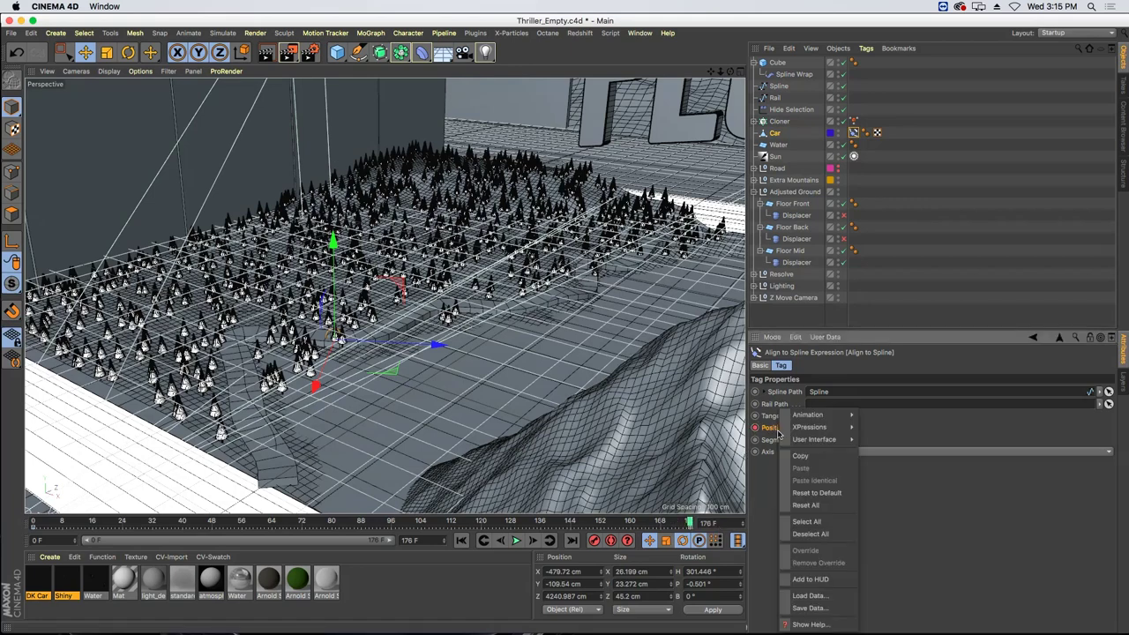
mouse_move(800, 426)
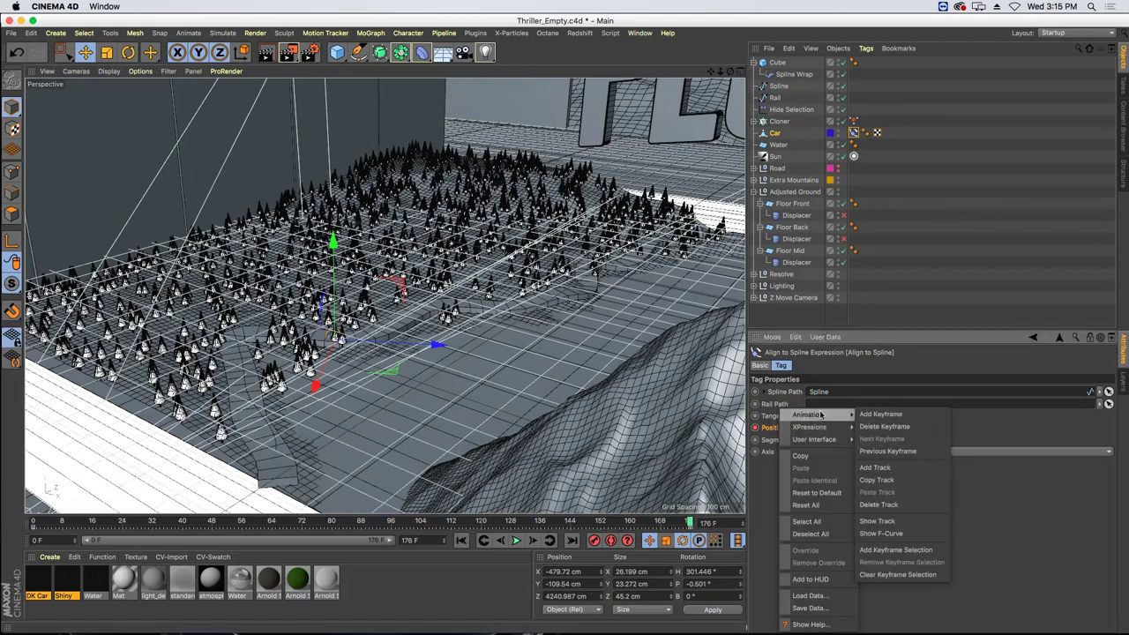
click(600, 67)
click(639, 33)
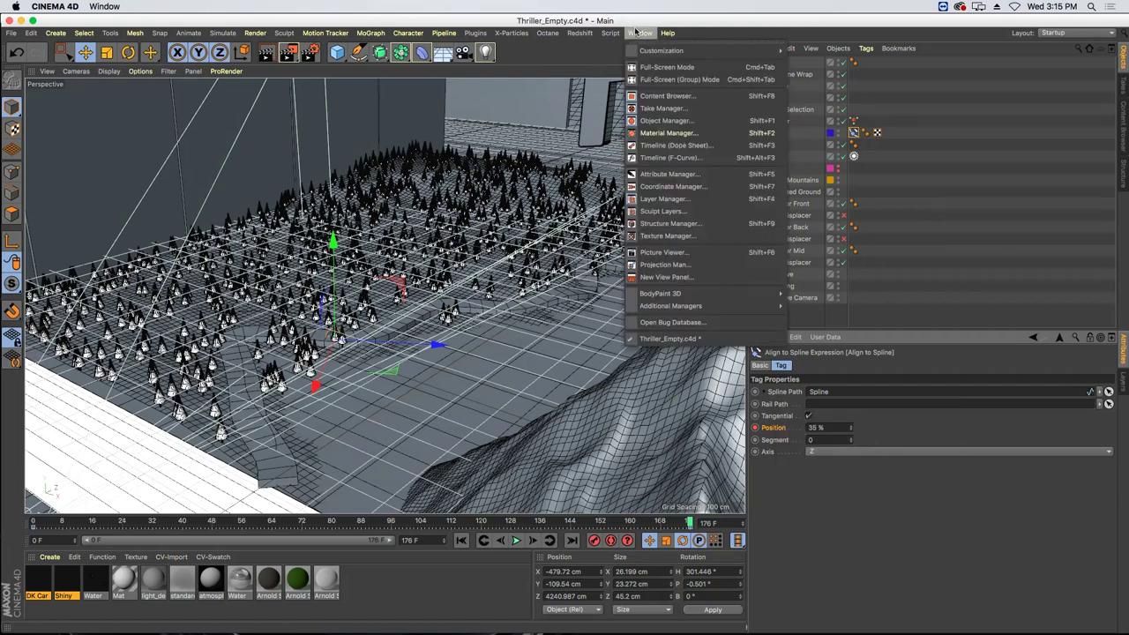
click(675, 145)
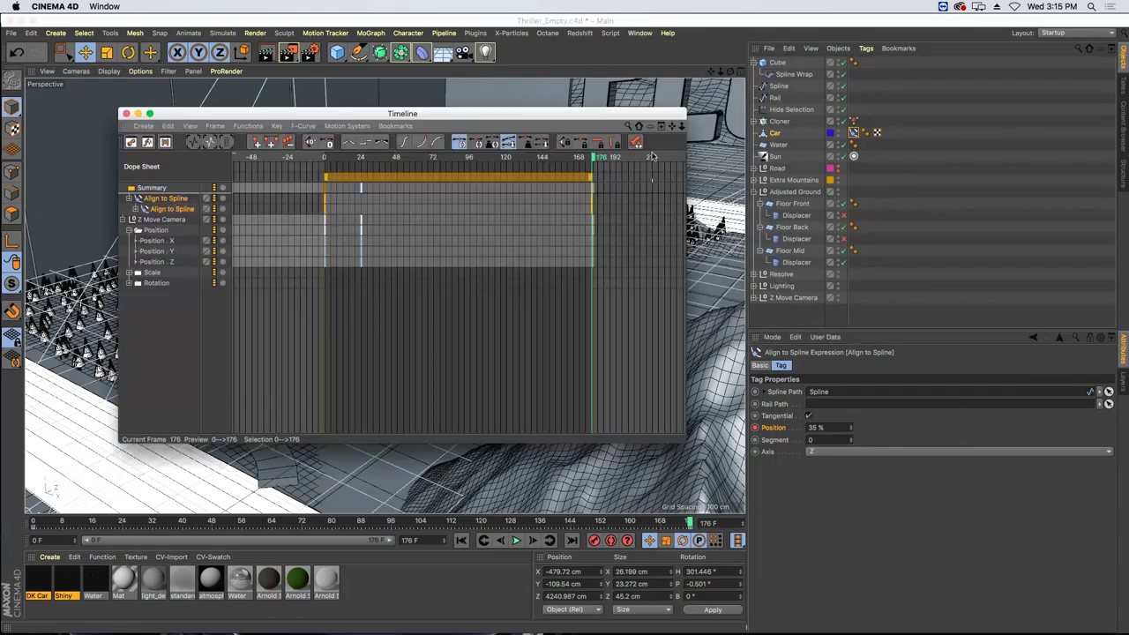
click(350, 144)
click(126, 114)
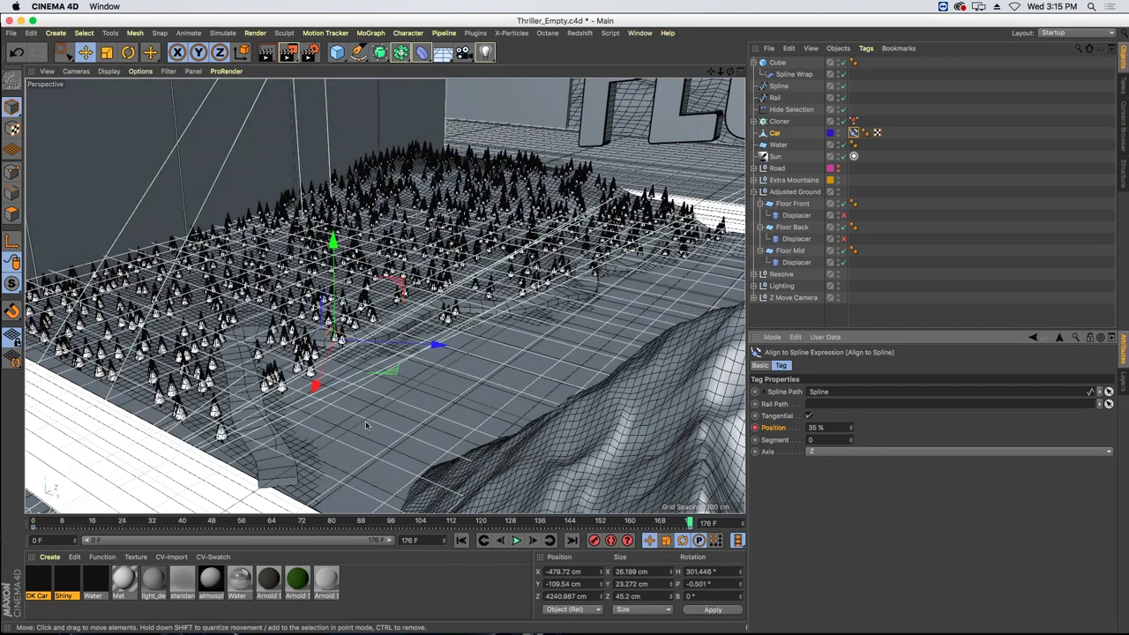
- Play the animation from frame 0 to check the Car's movement along the road
click(916, 171)
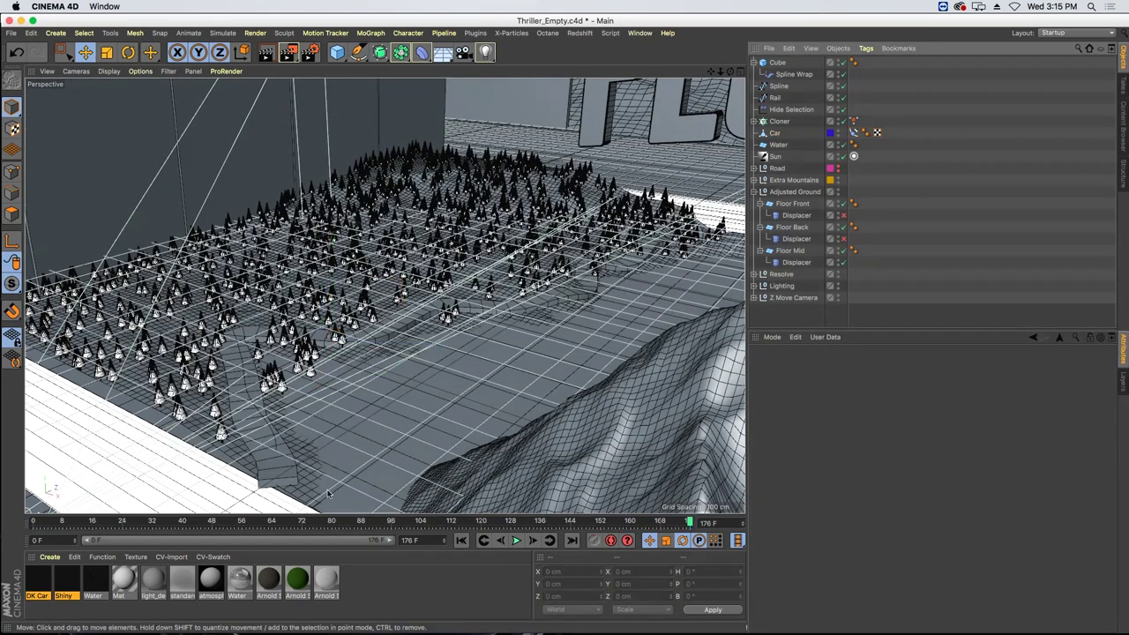
click(461, 540)
click(516, 541)
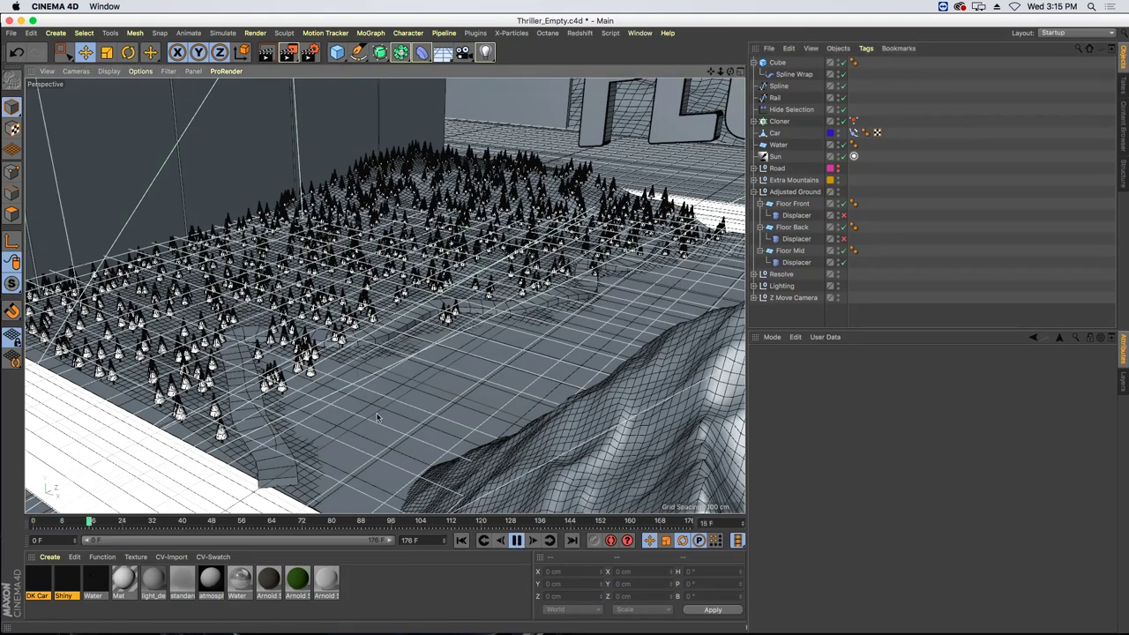
- Set the Car's Align to Spline Position to 80% at frame 176
click(854, 132)
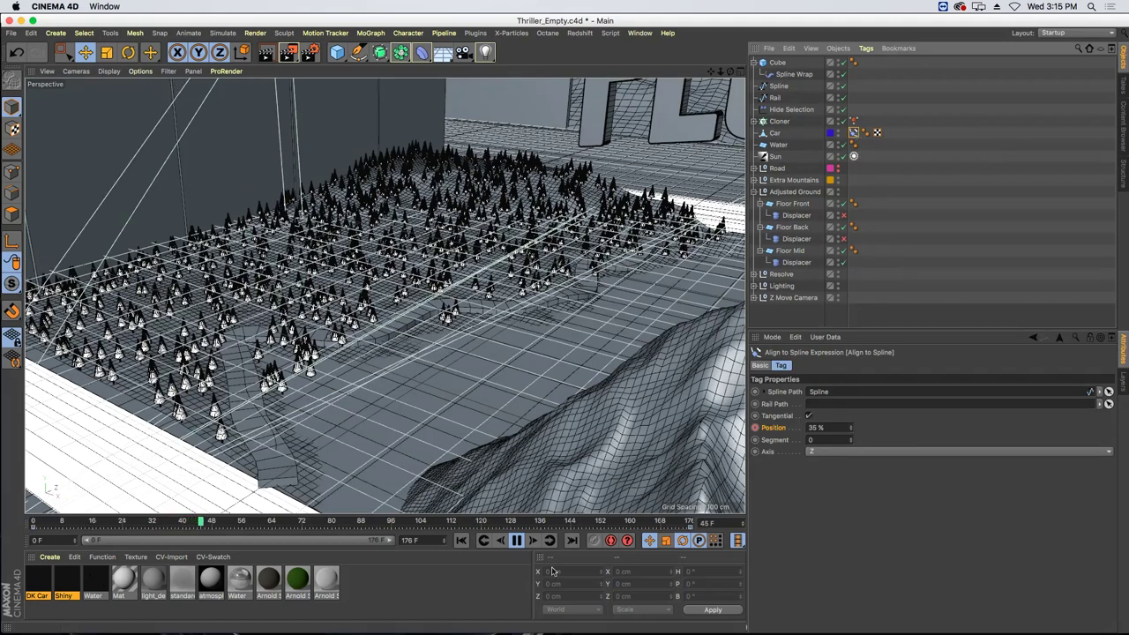
click(516, 540)
drag(540, 522, 746, 533)
double_click(827, 427)
text(80)
key(Return)
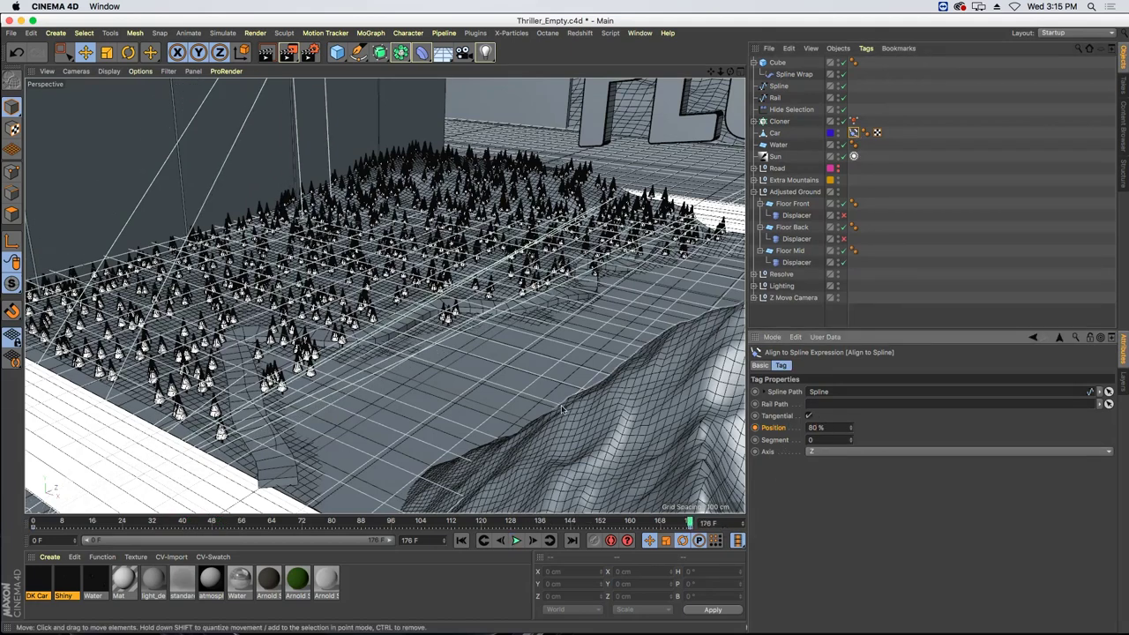
- Set the Car's Align to Spline Position to 70% at frame 176 and play the animation from frame 0
double_click(827, 427)
text(70)
key(Return)
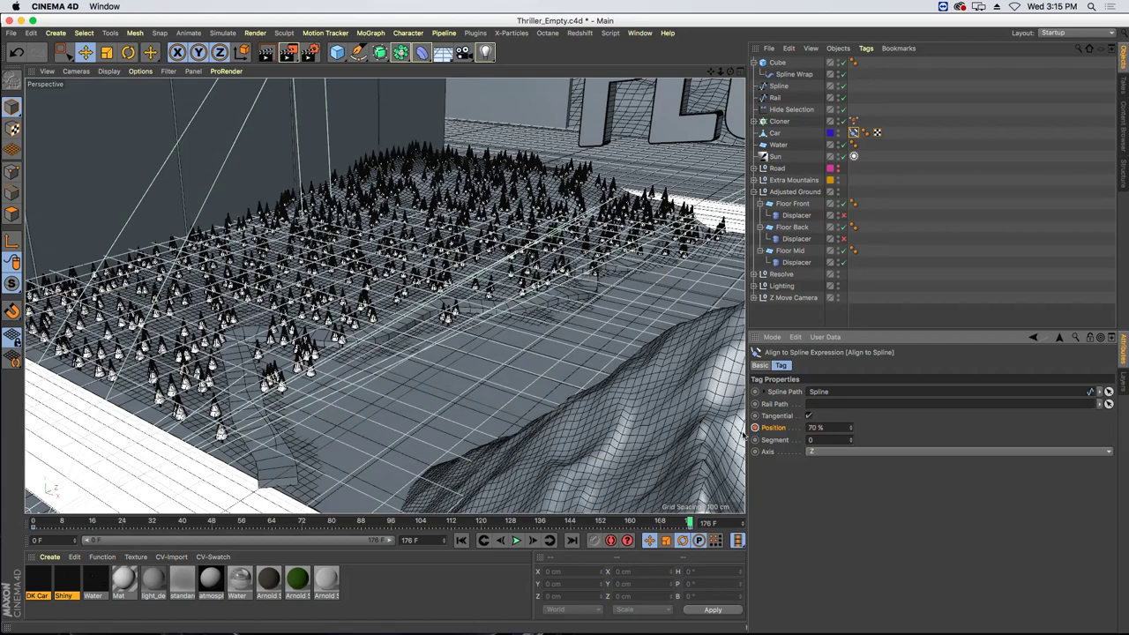
click(460, 540)
click(516, 540)
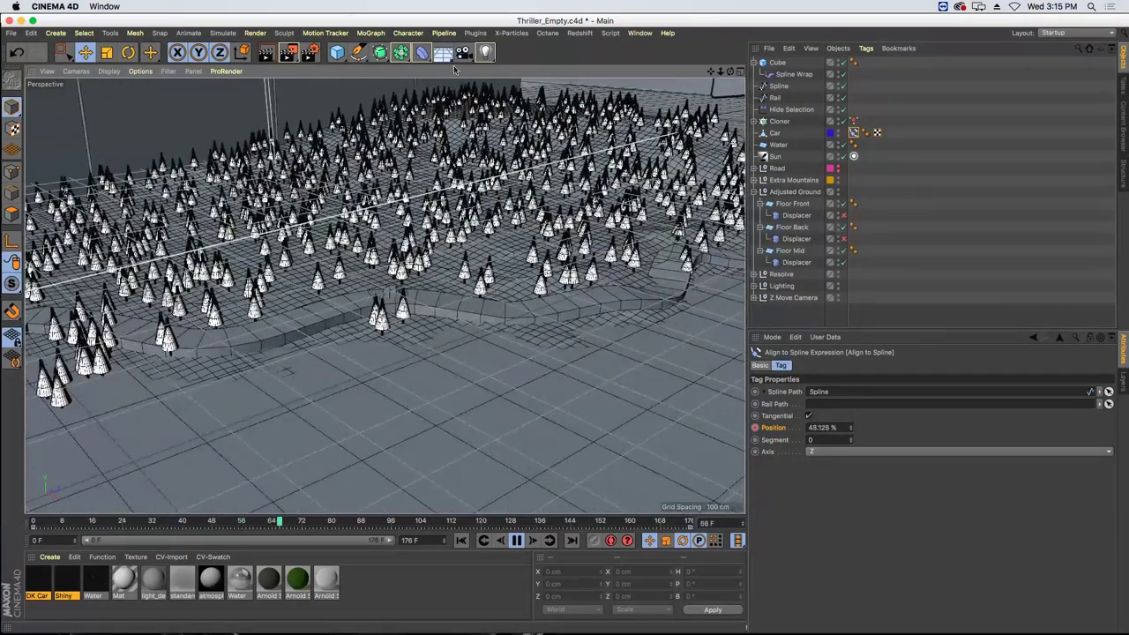
- Add a Camera with a Target tag and set the Car as its Target Object
click(484, 52)
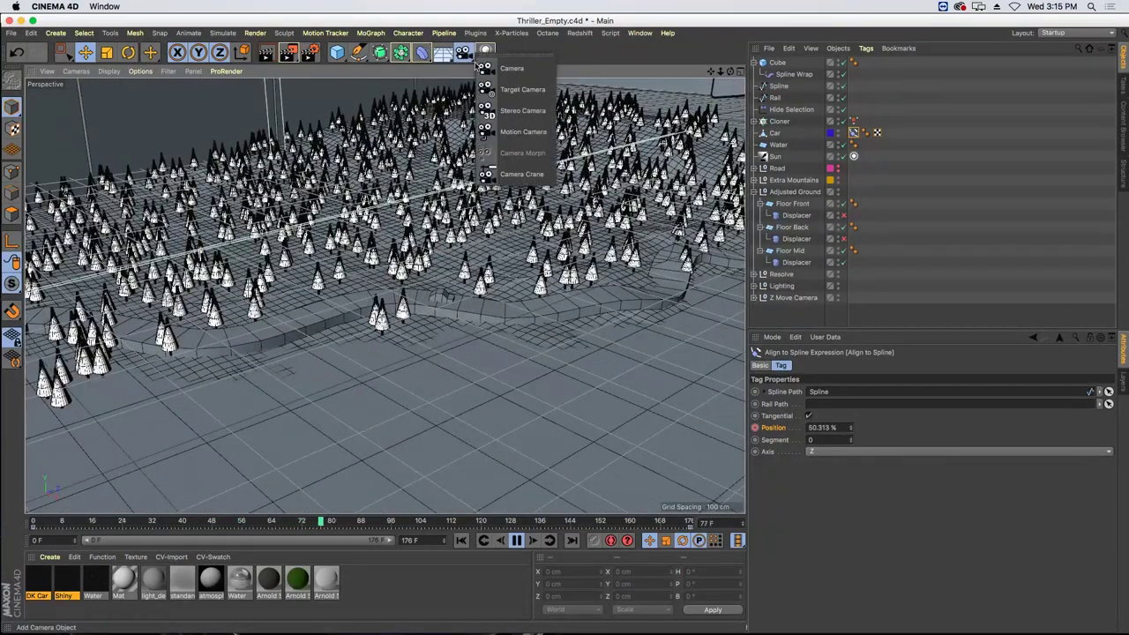
click(528, 69)
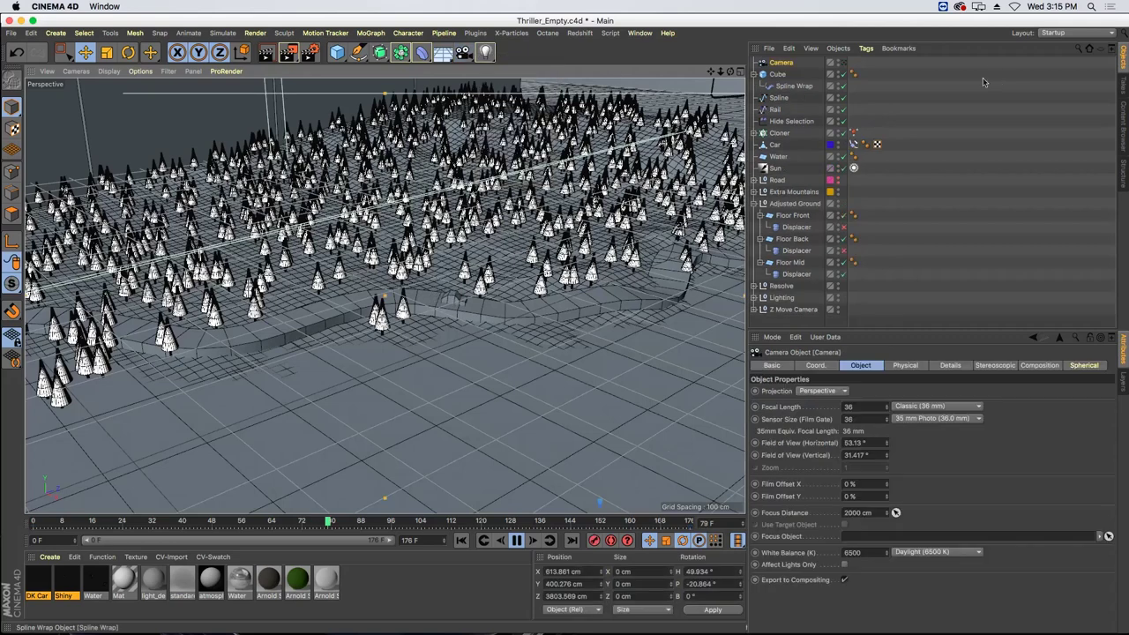
click(865, 48)
mouse_move(897, 67)
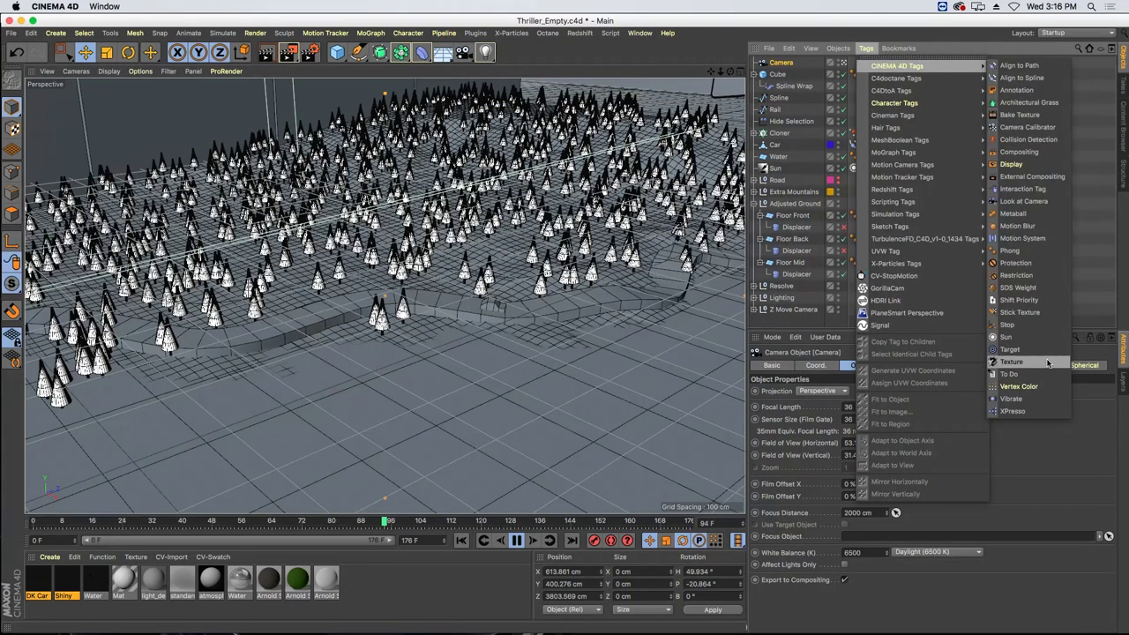
click(1013, 349)
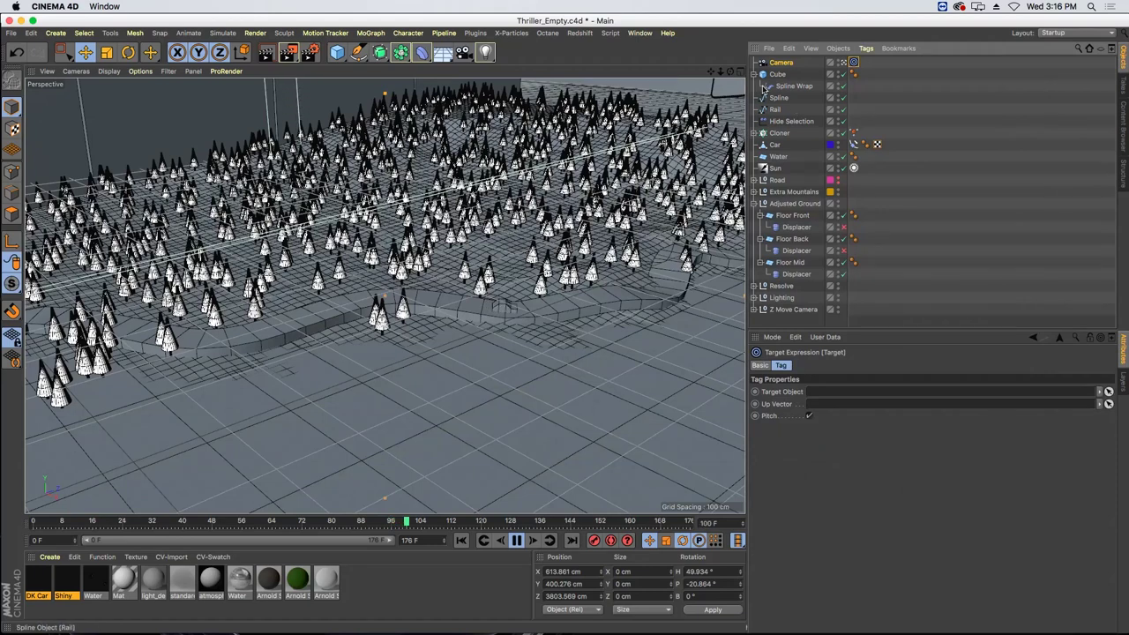
drag(777, 74, 819, 396)
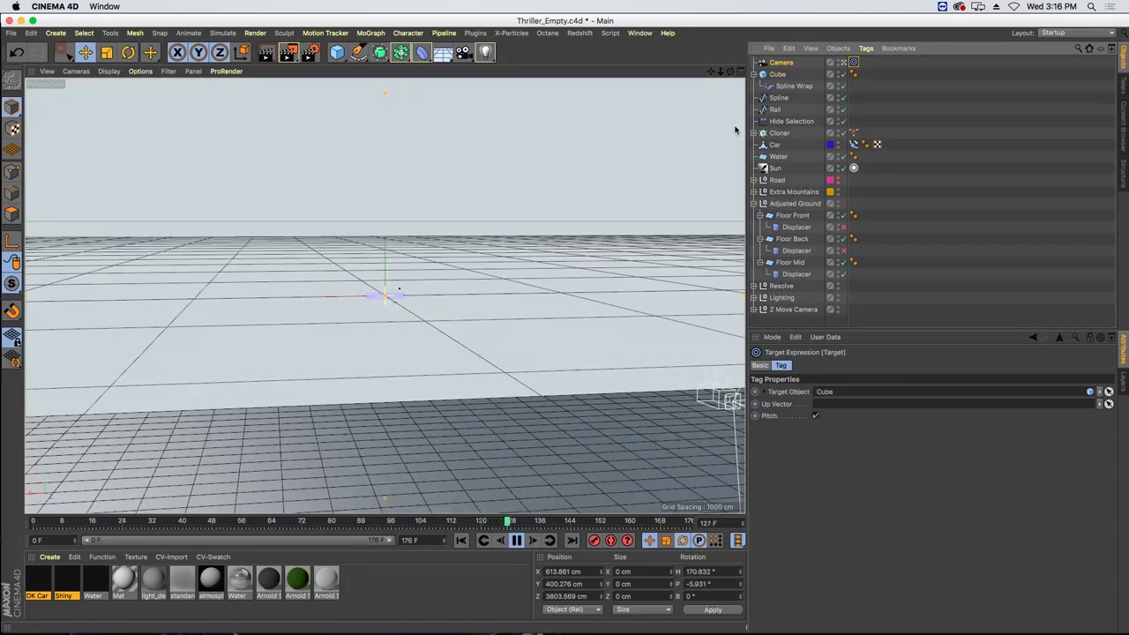
drag(770, 145, 828, 394)
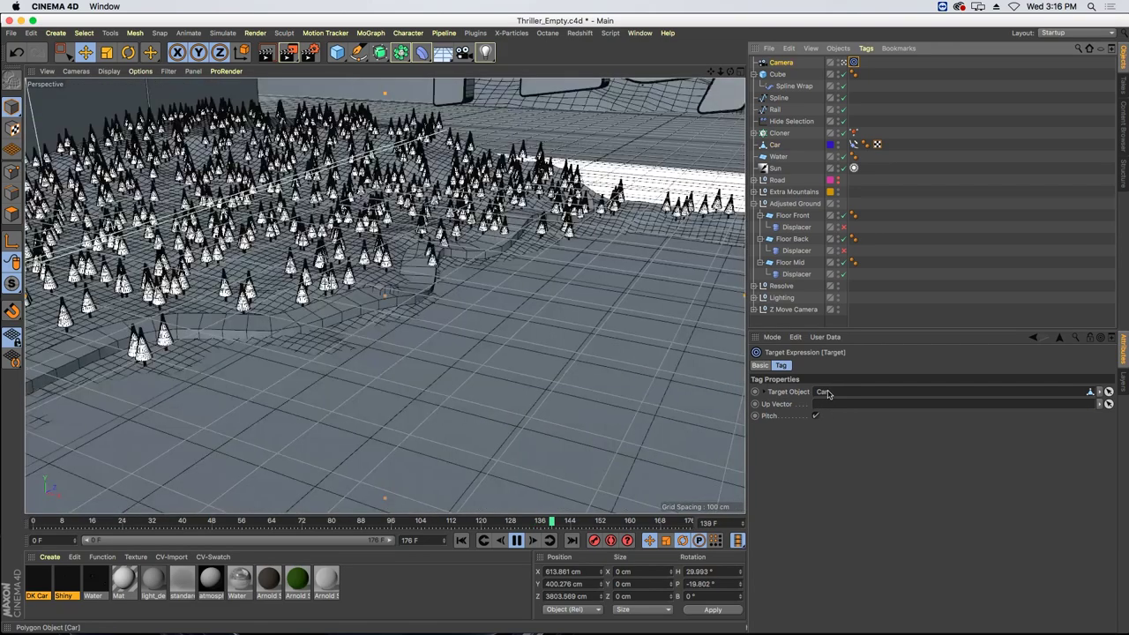
- Replay the animation from frame 0 to check the Car's movement with the new Camera in the scene
click(516, 541)
click(461, 541)
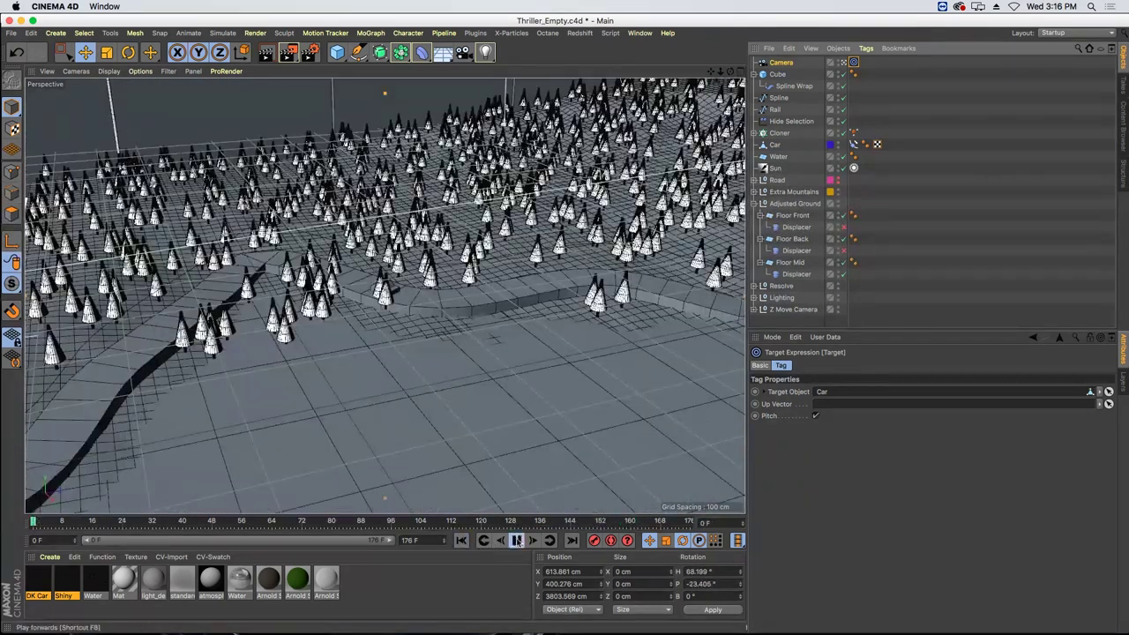
click(516, 540)
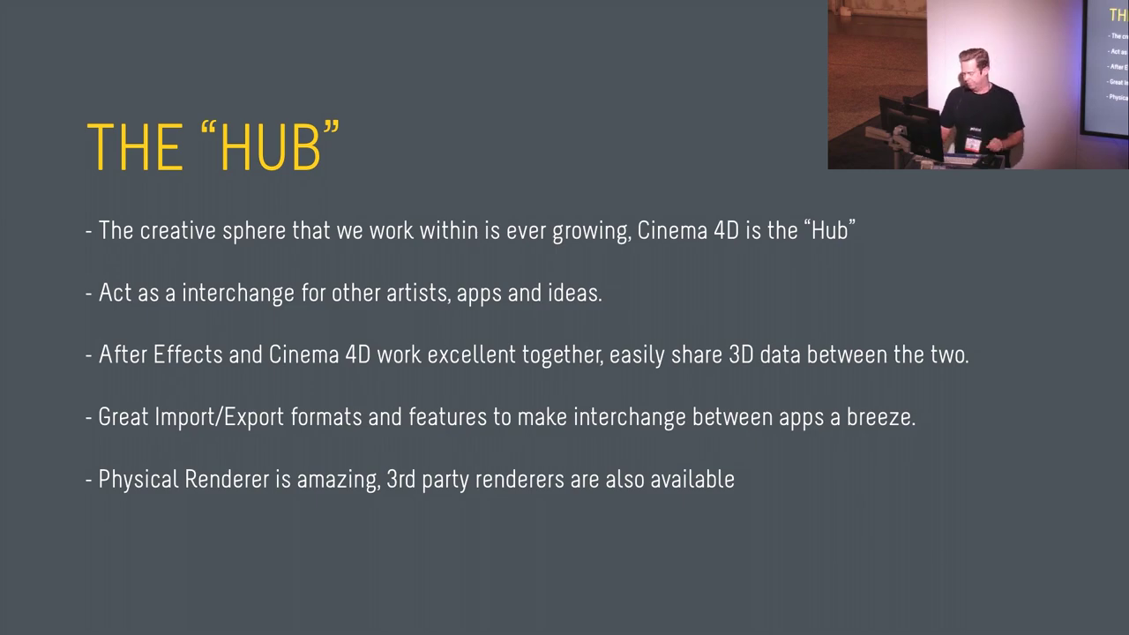
key(Right)
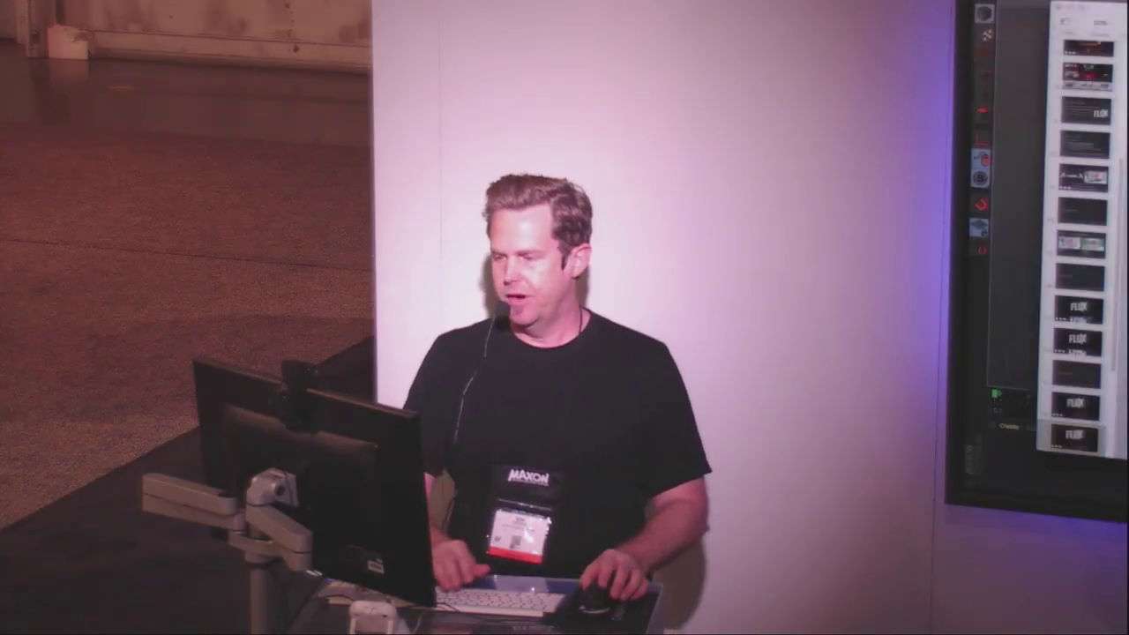
key(super+Tab)
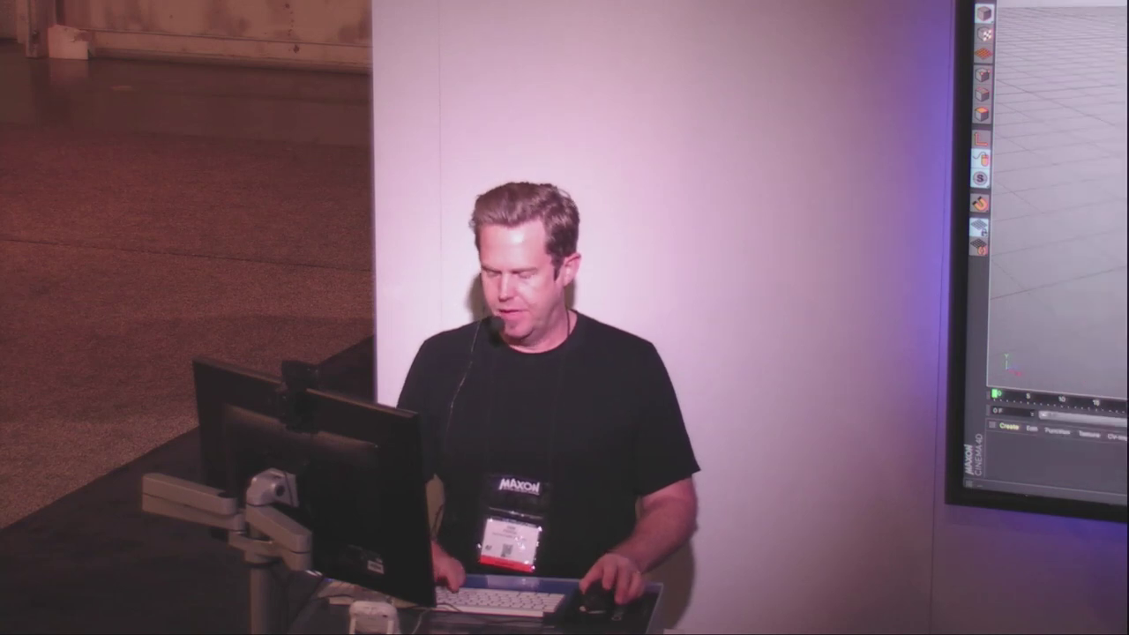
key(super+Tab)
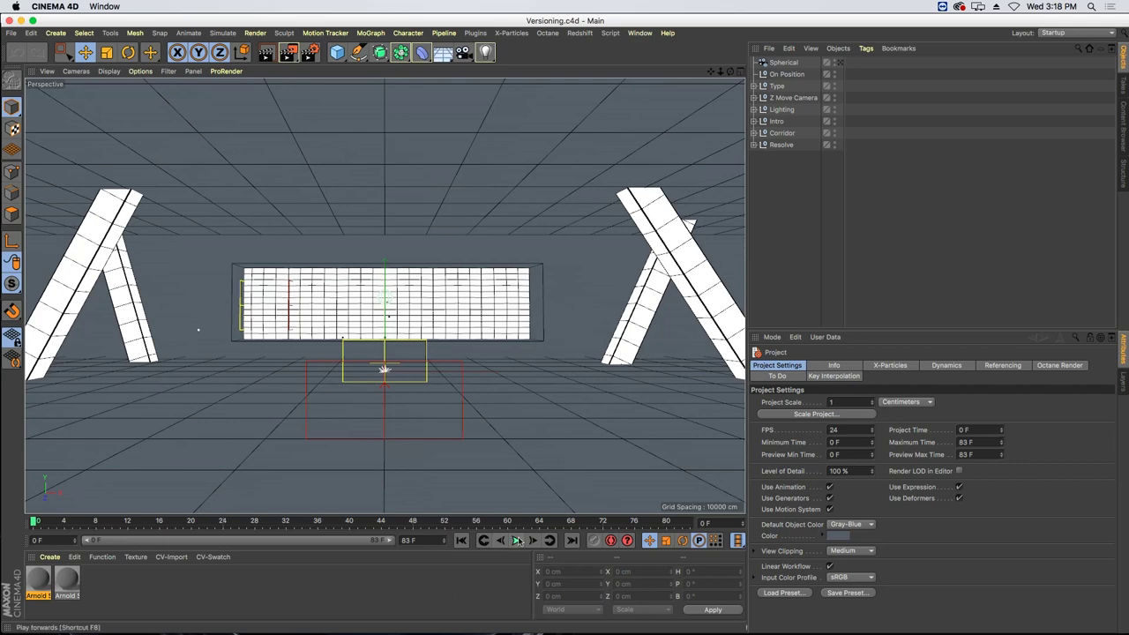
- Preview the Versioning animation and examine the Type group's Tomorrow text, Type Reveal and Delay effectors, scrubbing to frame 50
click(517, 540)
click(517, 540)
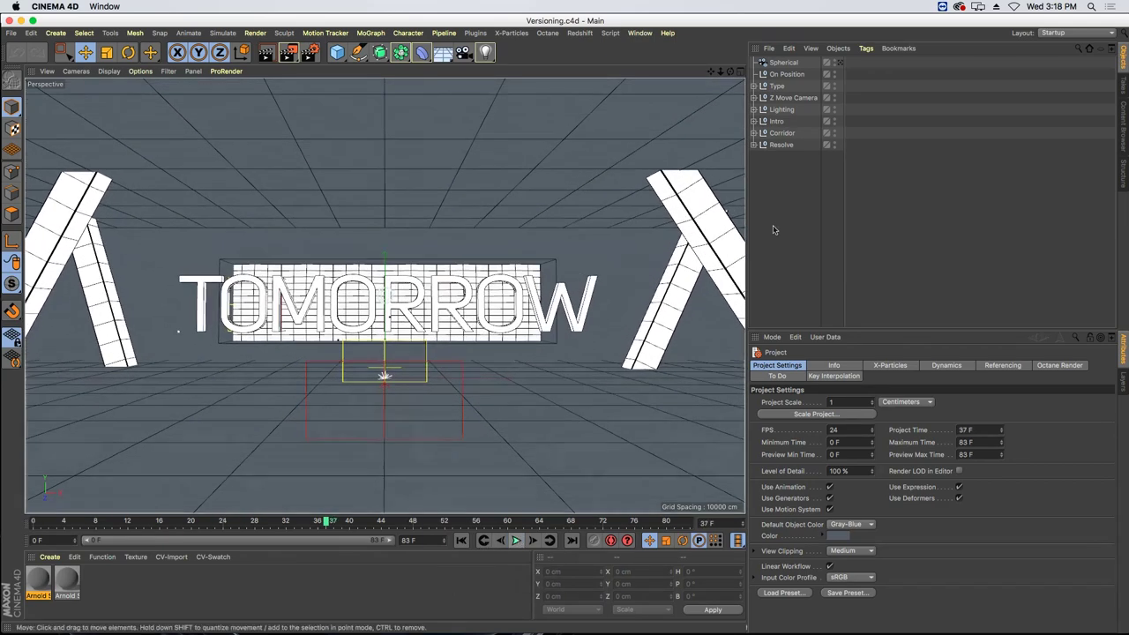
click(755, 87)
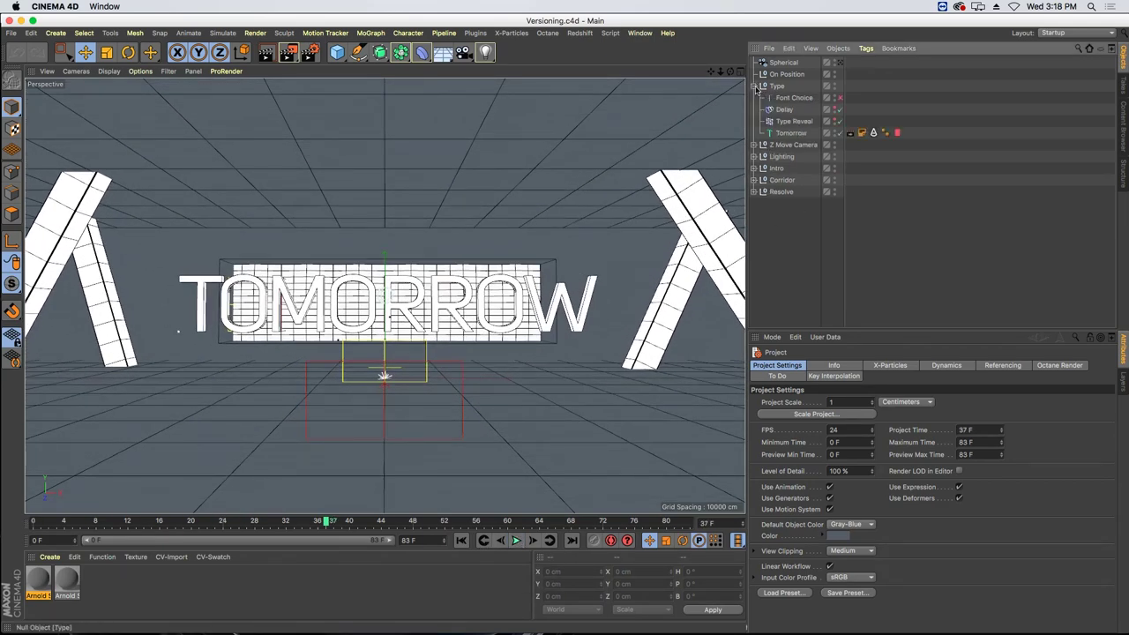
click(792, 132)
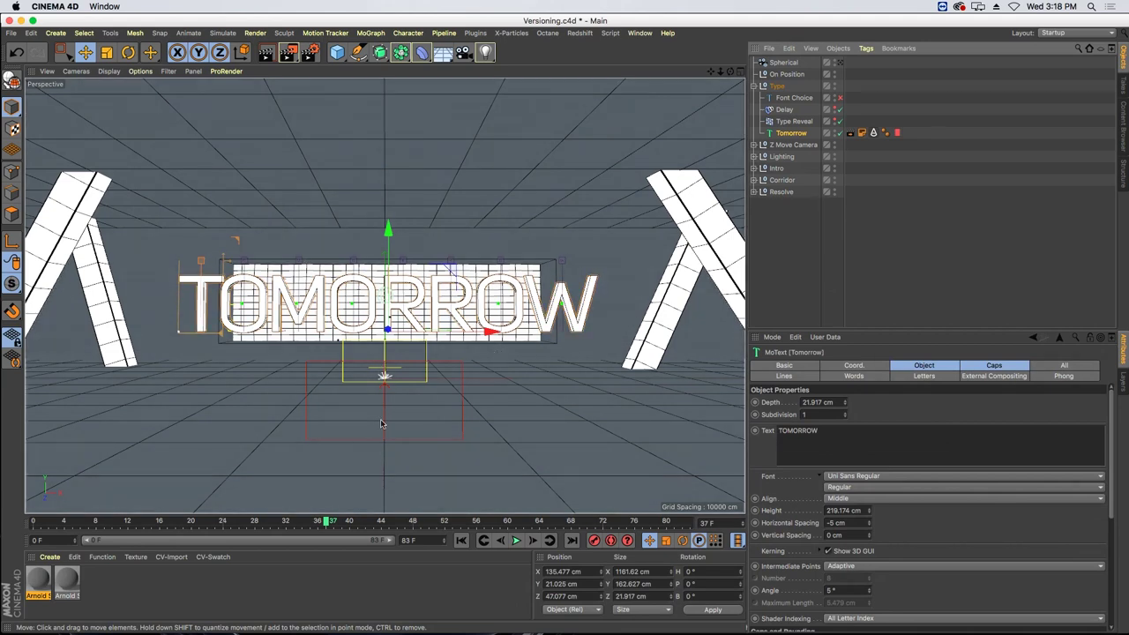
click(794, 121)
click(784, 110)
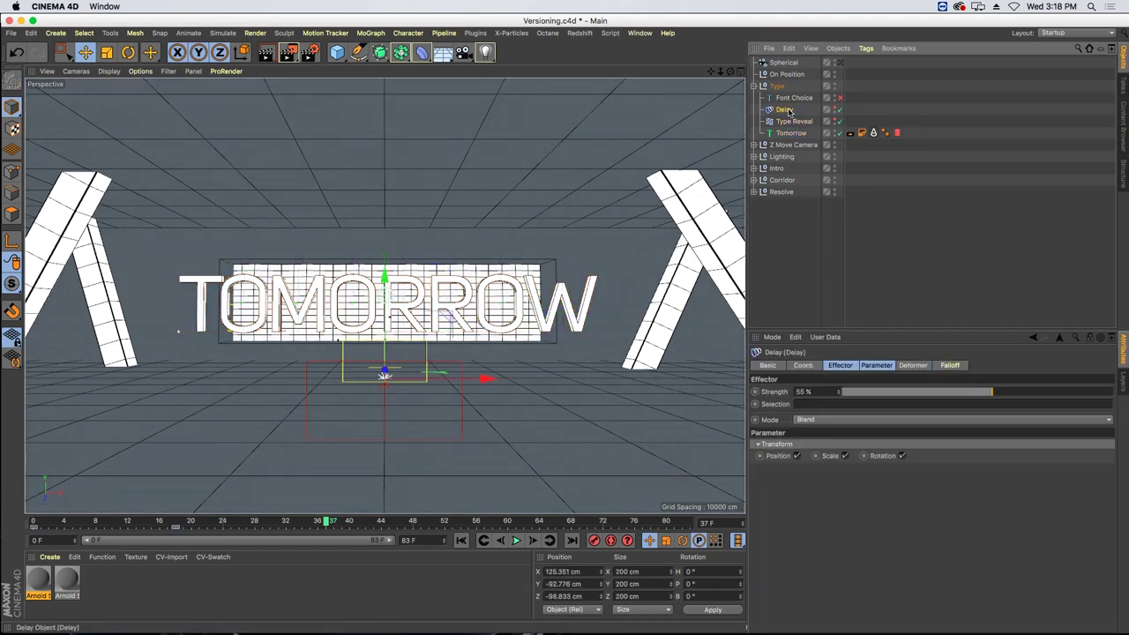
click(203, 521)
drag(204, 521, 431, 544)
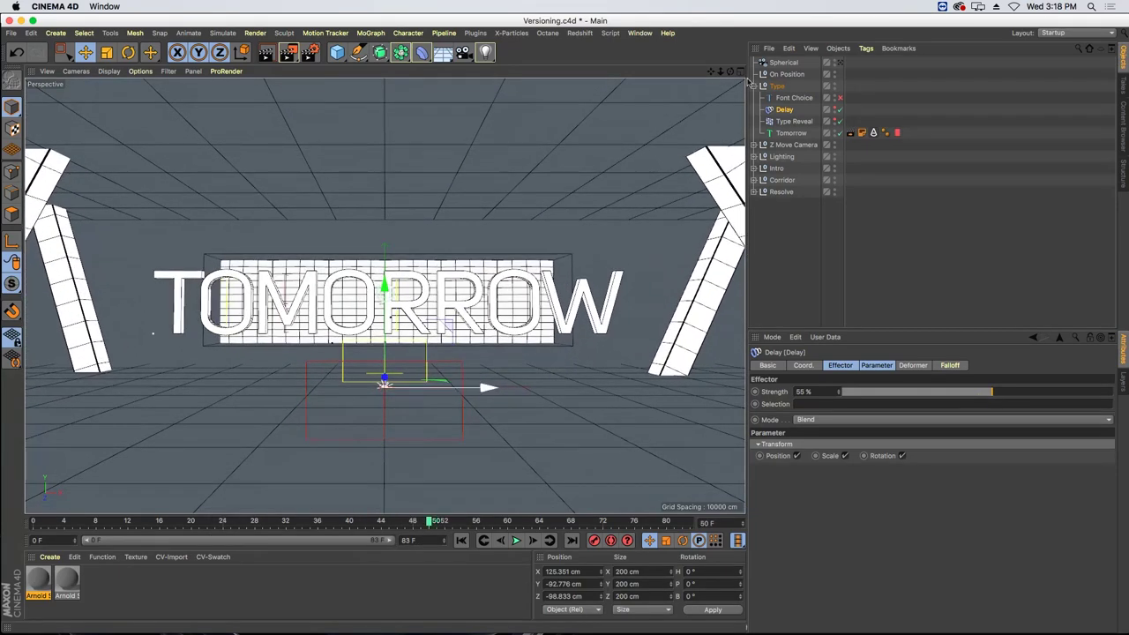
- Hide the Type group in the viewport and raise the On Position null to about 192 cm in Y
click(755, 85)
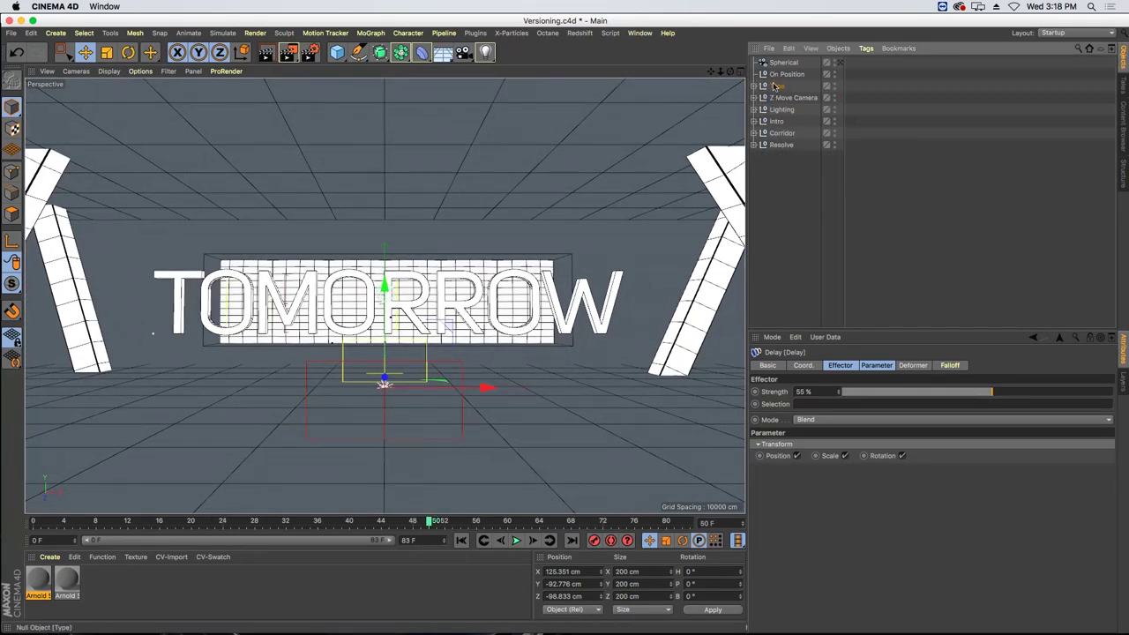
click(834, 86)
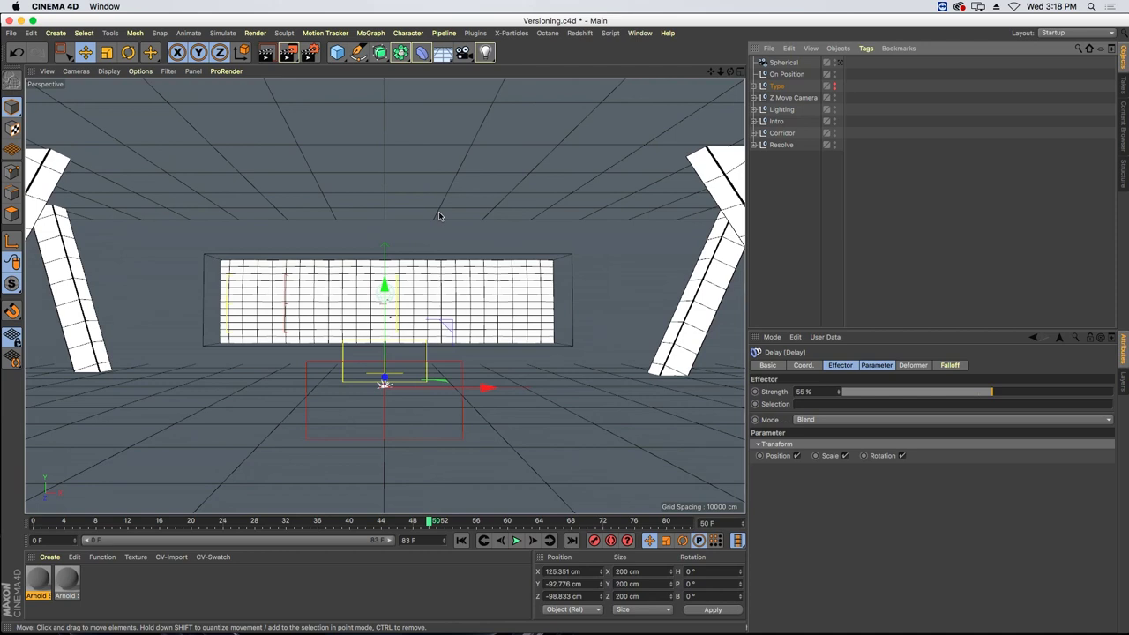
click(795, 74)
drag(385, 284, 398, 204)
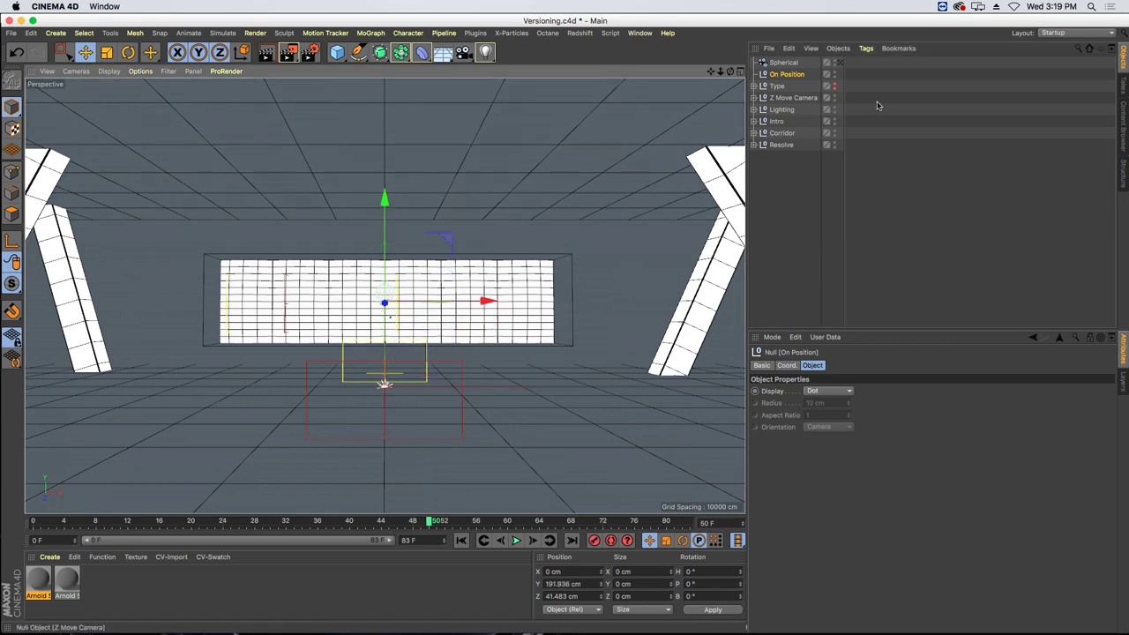
- Add an External Compositing tag to the On Position null
click(865, 49)
mouse_move(878, 65)
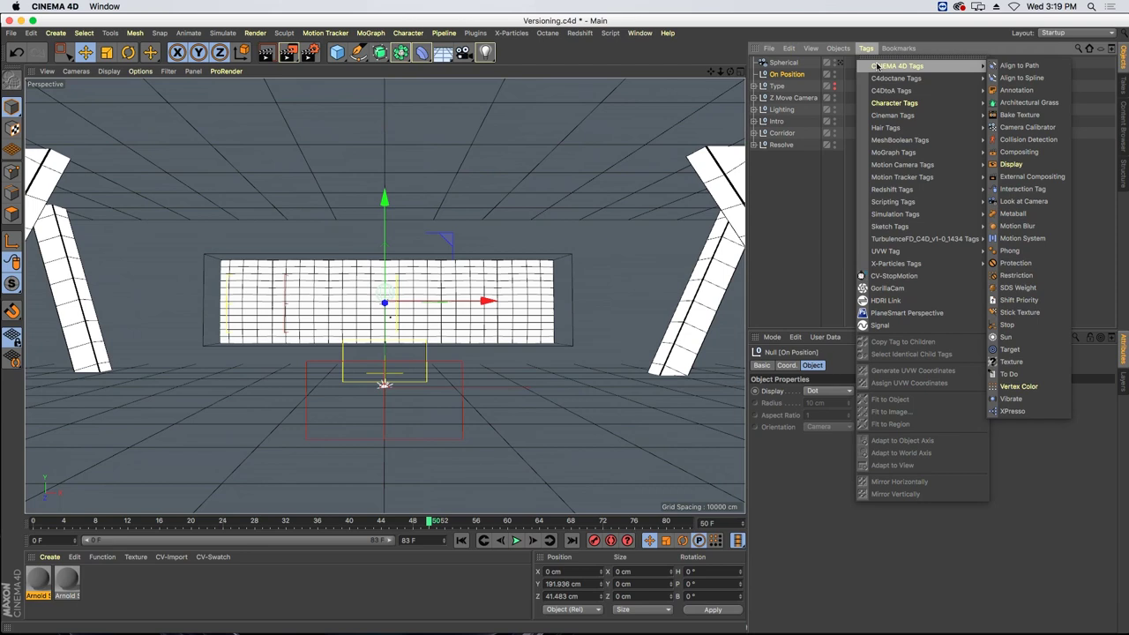
click(1023, 177)
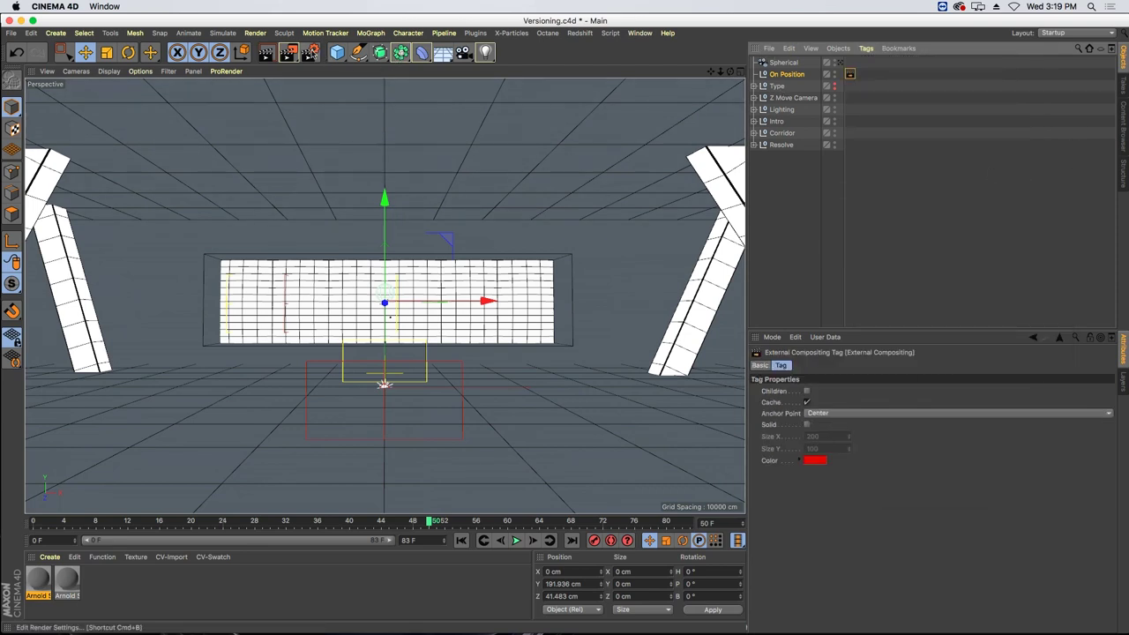
- Save the After Effects compositing project file from the Full Output render setting as Versioning_Updated.aec in the 07_Versioning folder
click(311, 53)
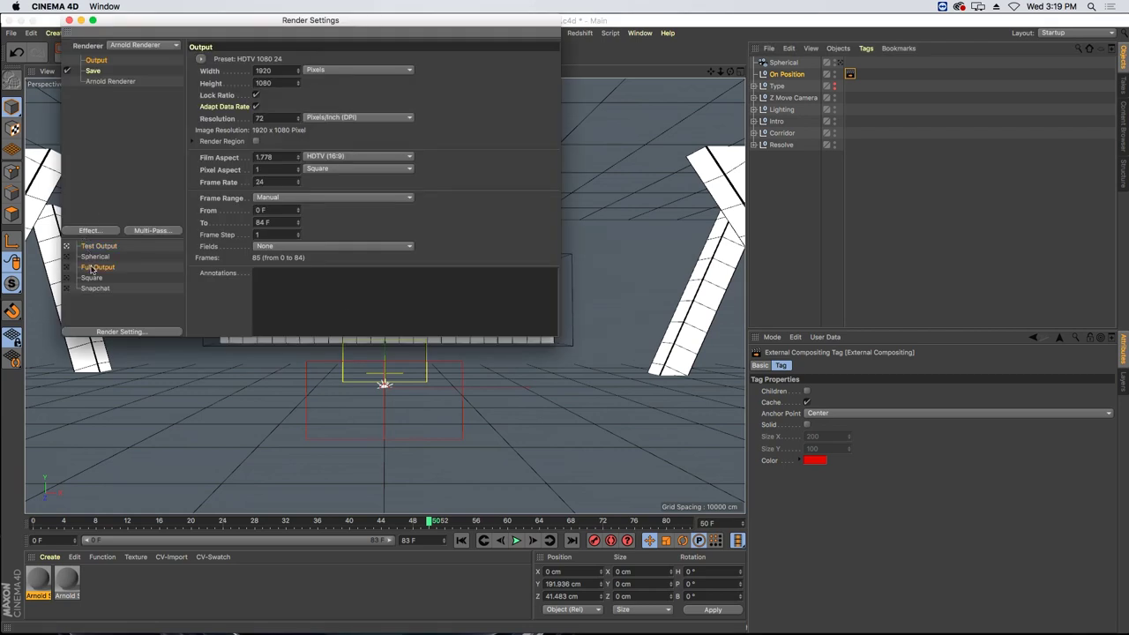
click(93, 71)
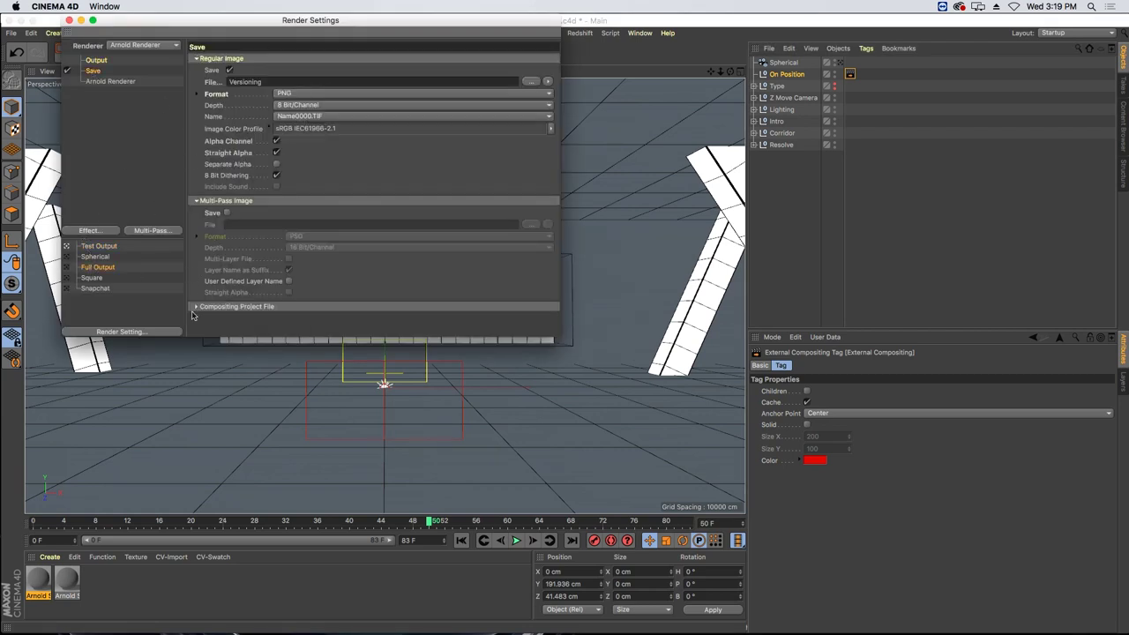
click(197, 307)
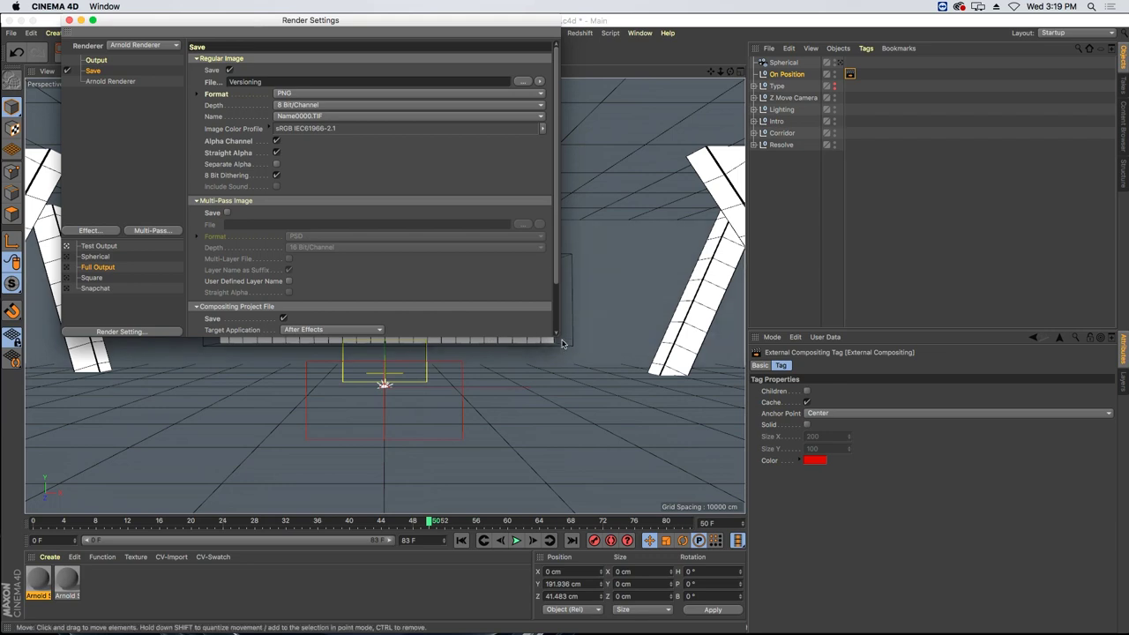
drag(561, 339, 589, 436)
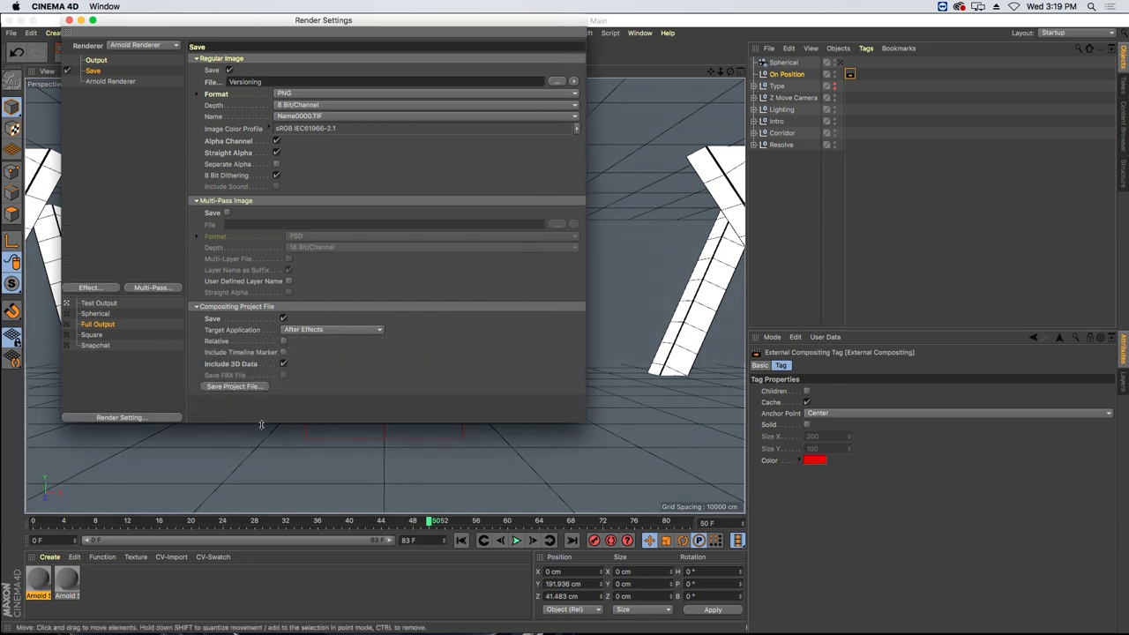
click(218, 387)
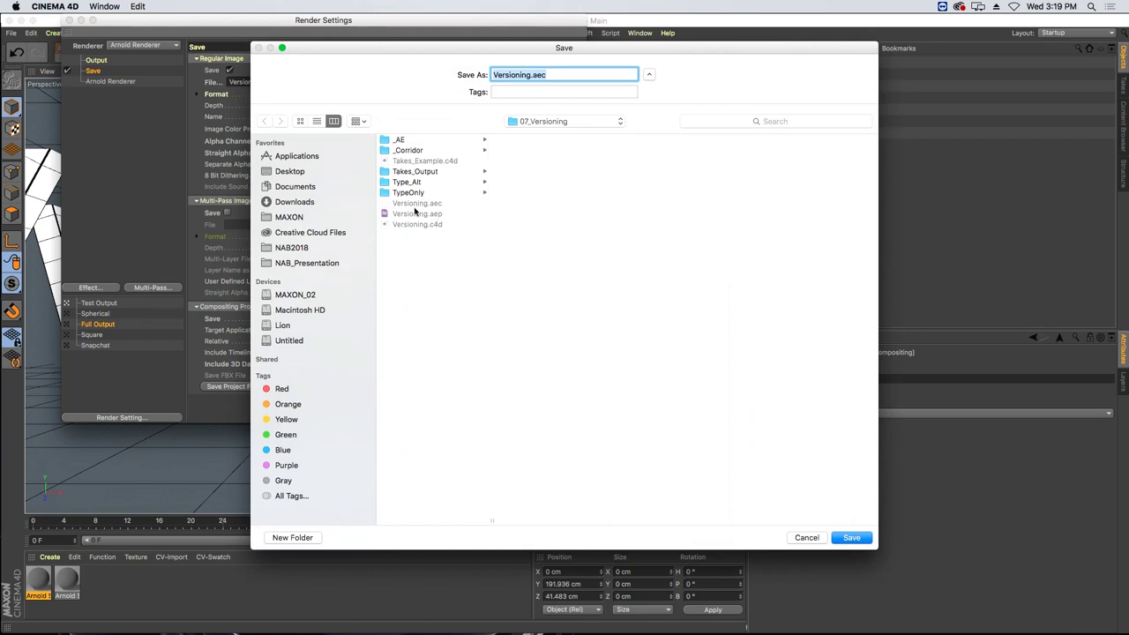
click(523, 74)
key(Return)
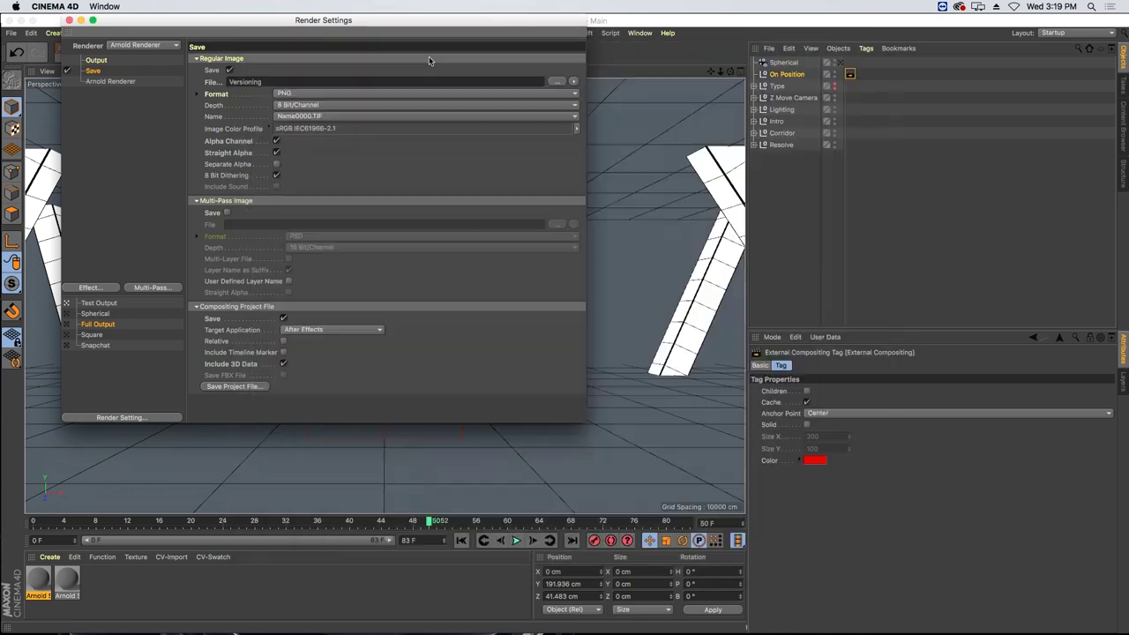
click(69, 20)
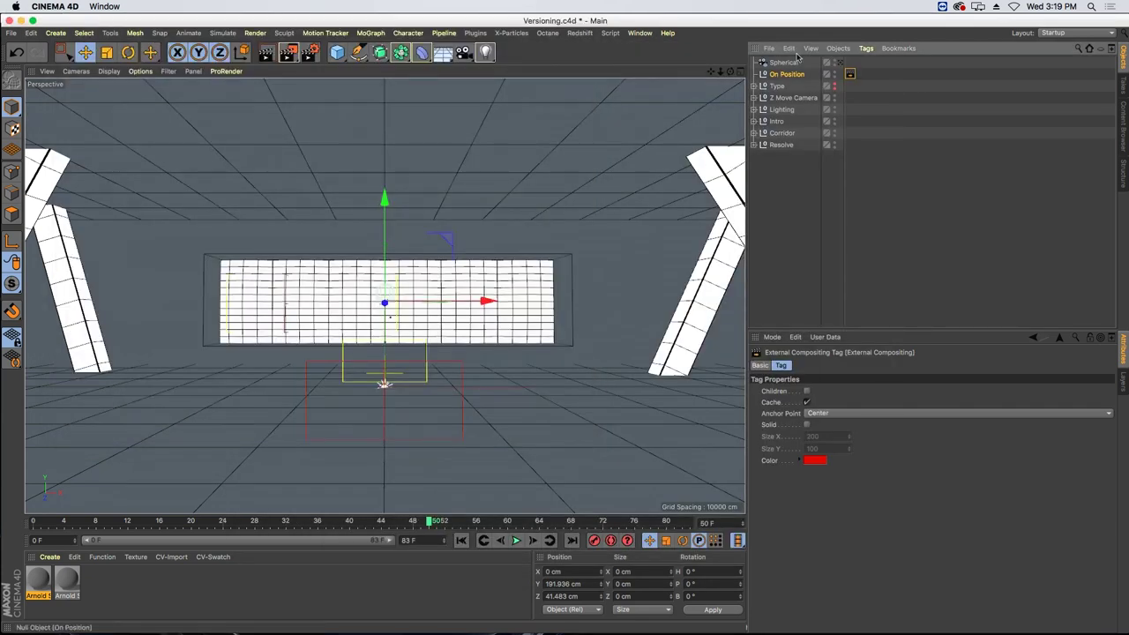
- Open TypeOnly.c4d from the TypeOnly folder and select the Tomorrow MoText object
click(408, 291)
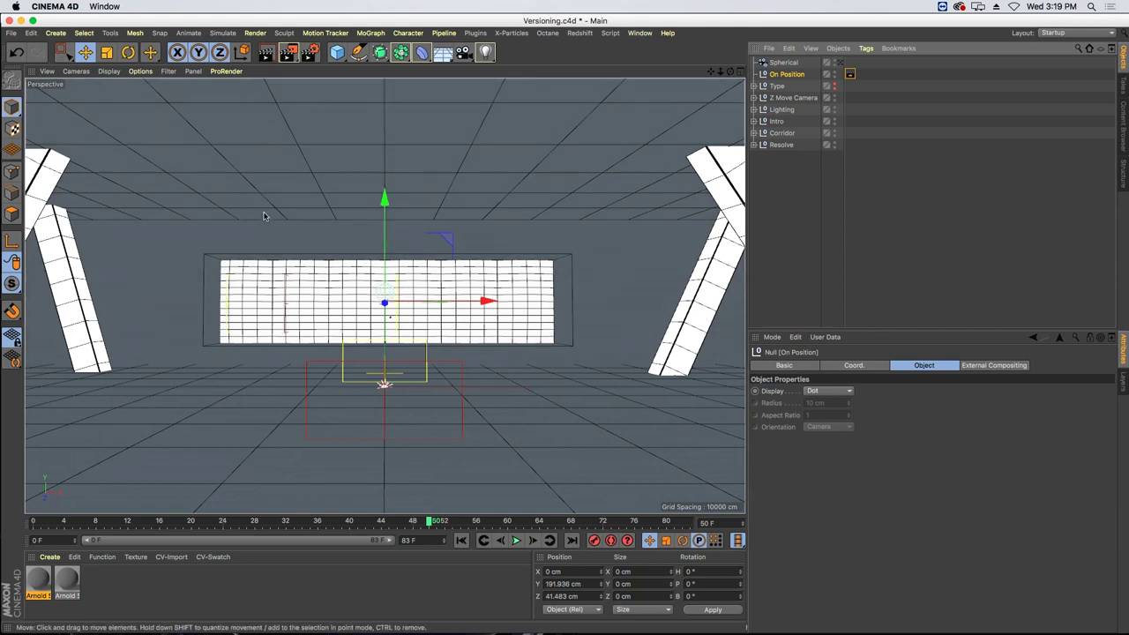
key(super+o)
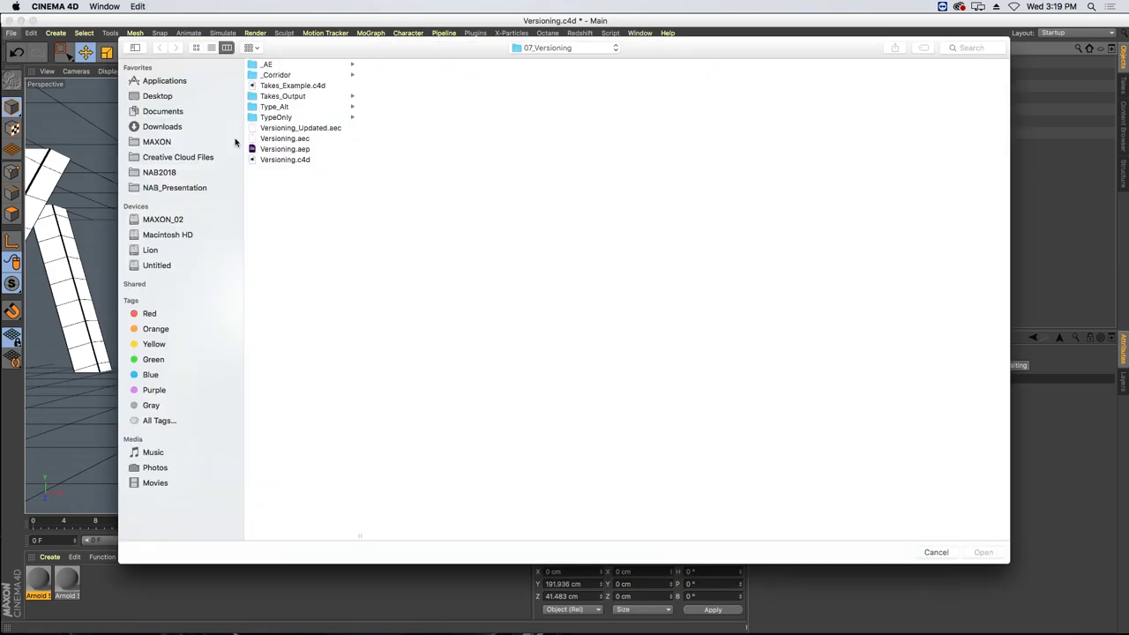
click(275, 117)
click(432, 65)
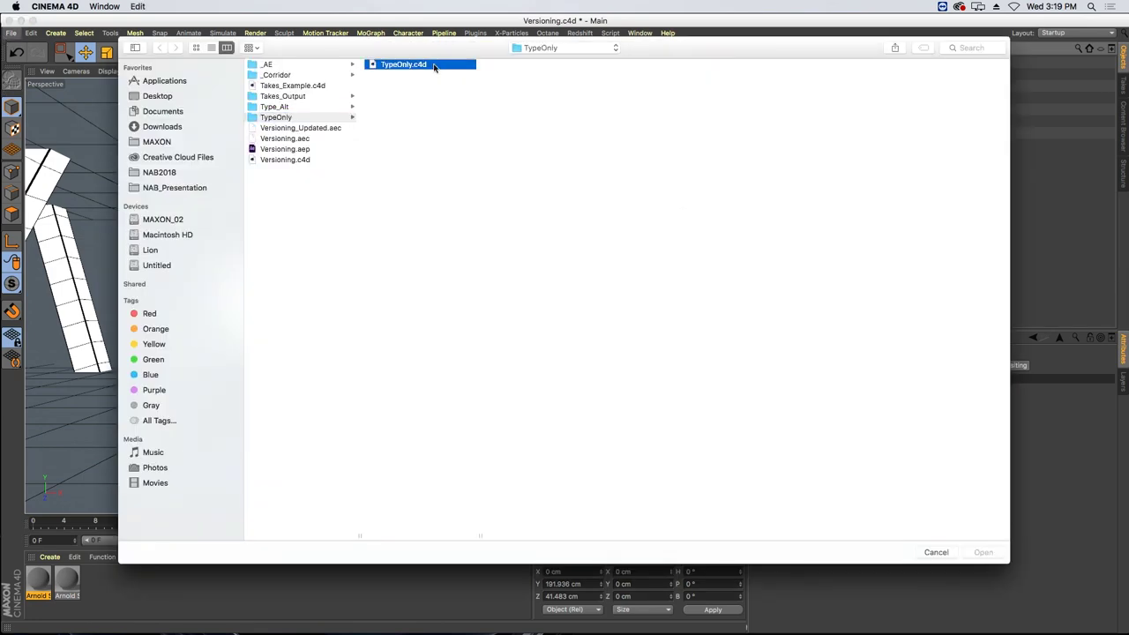
key(Return)
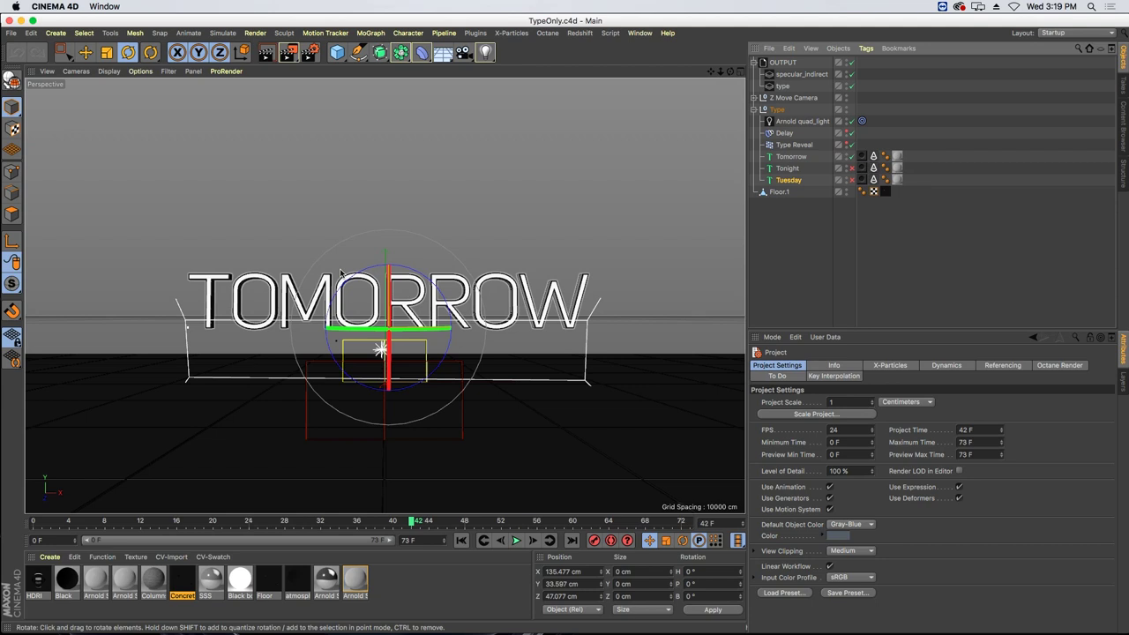
click(809, 156)
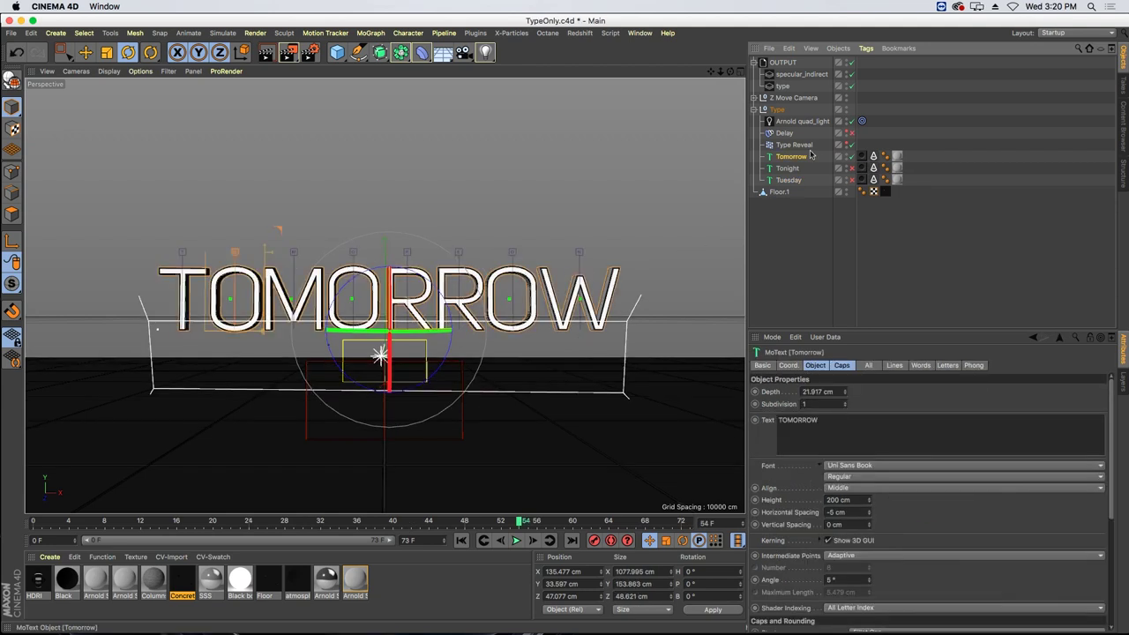
- Duplicate the Tomorrow MoText object below the original and change the copy's text to TONIGHT
ctrl+drag(794, 159, 799, 165)
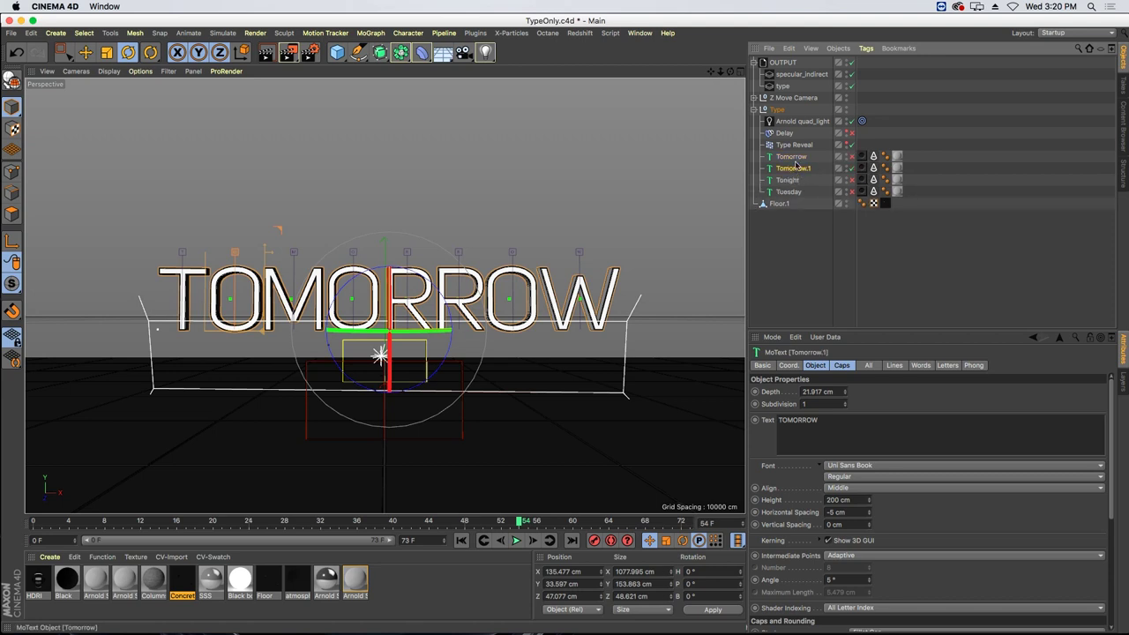
drag(836, 424, 760, 416)
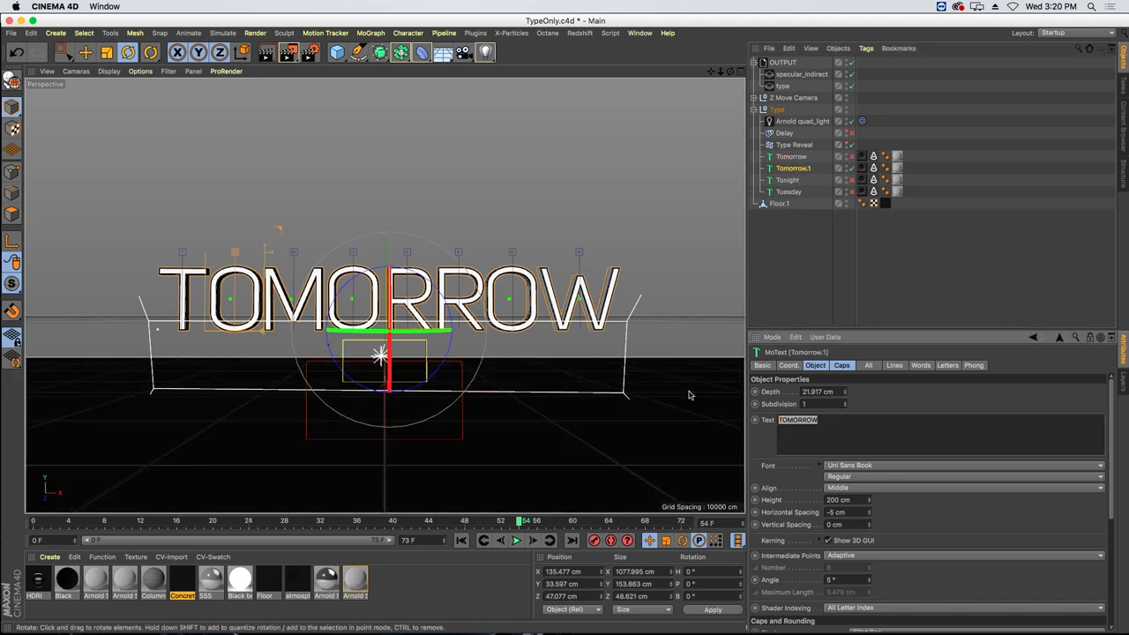
text(TONIGHT)
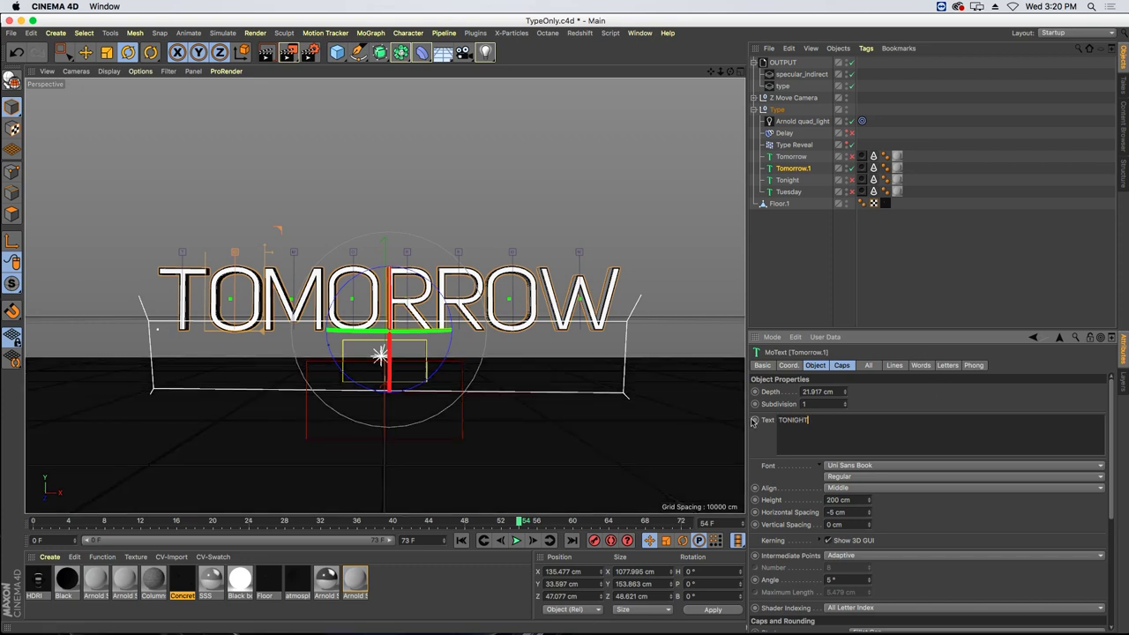
click(757, 444)
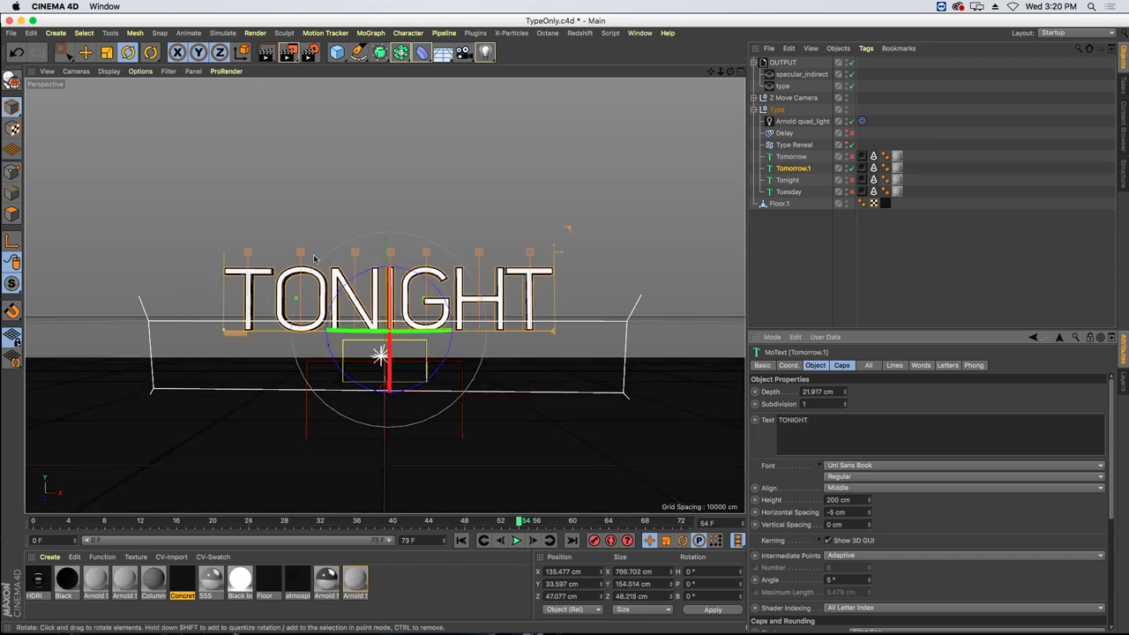
- Slightly widen the kerning at the letter I in TONIGHT and rename the MoText copy as Tonight
click(391, 253)
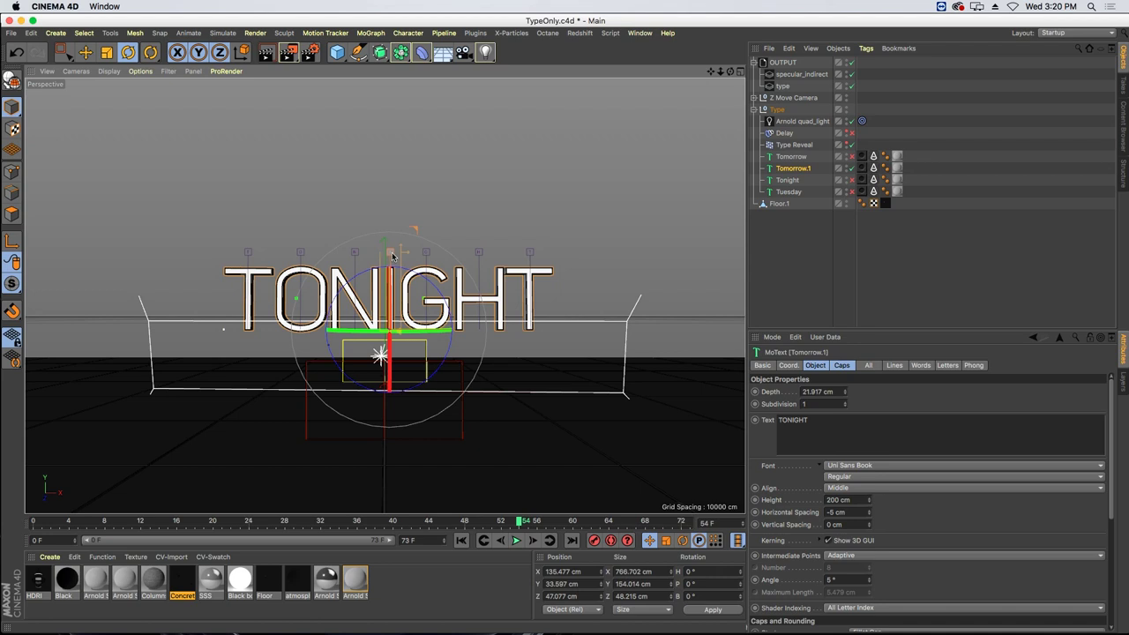
drag(392, 257, 395, 257)
double_click(795, 167)
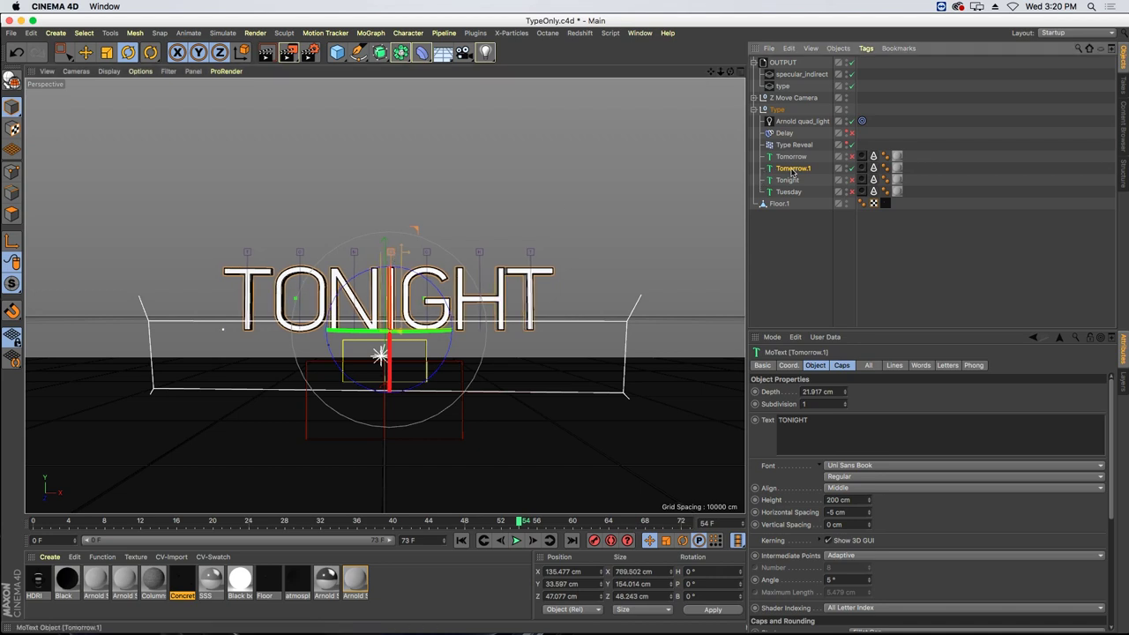
drag(814, 168, 766, 168)
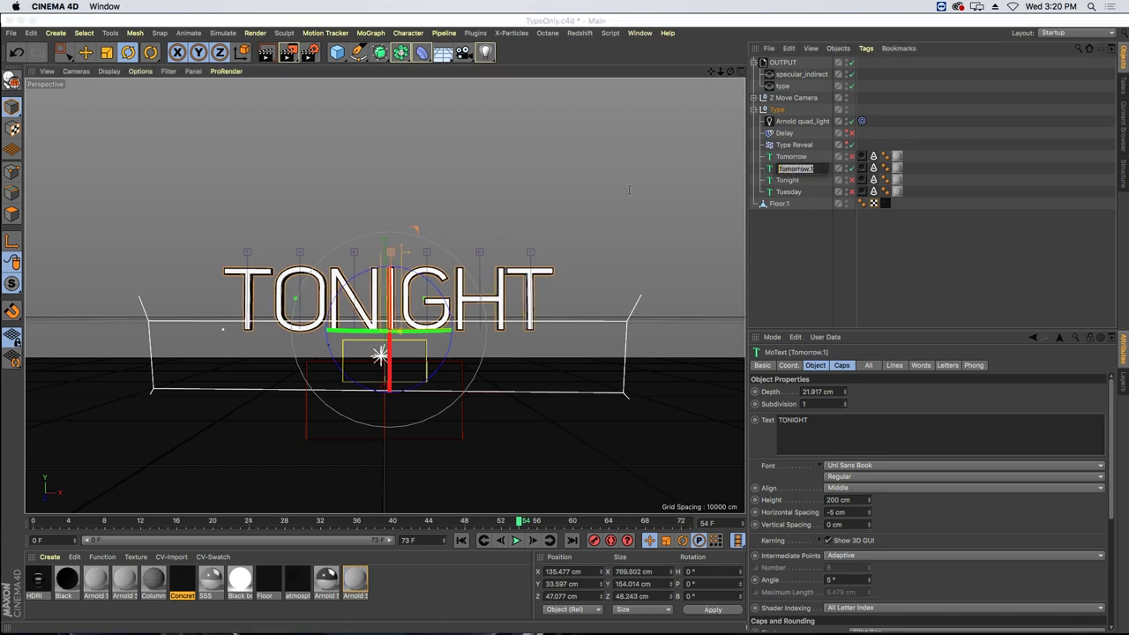
text(Tonight)
key(Return)
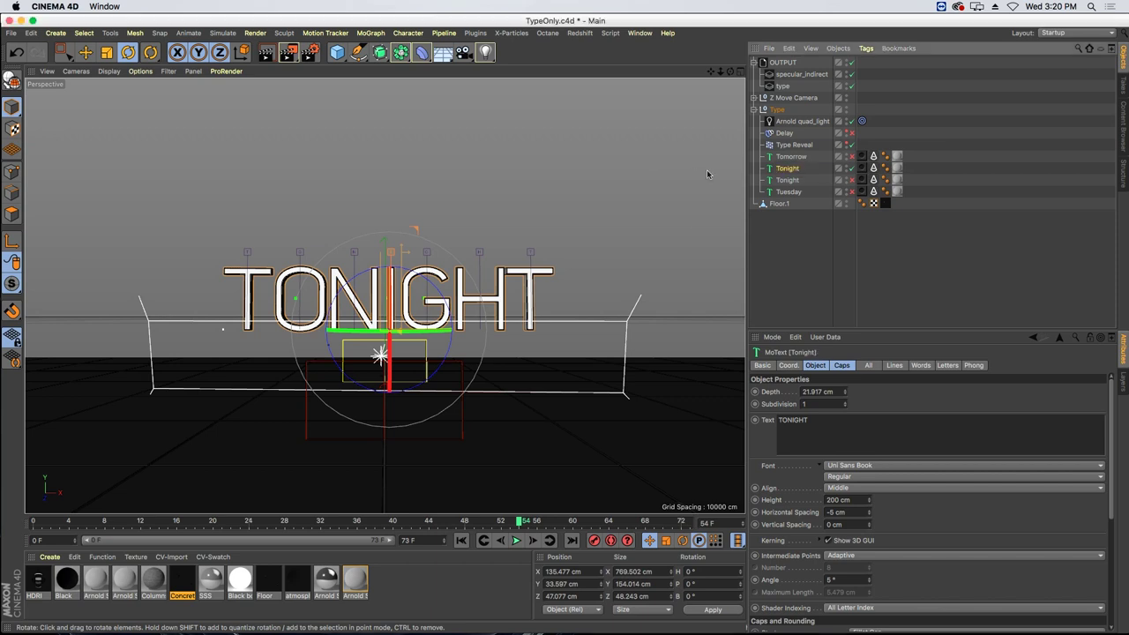
- Duplicate the new Tonight MoText object and change the copy's text to TUESDAY
ctrl+drag(781, 172, 789, 179)
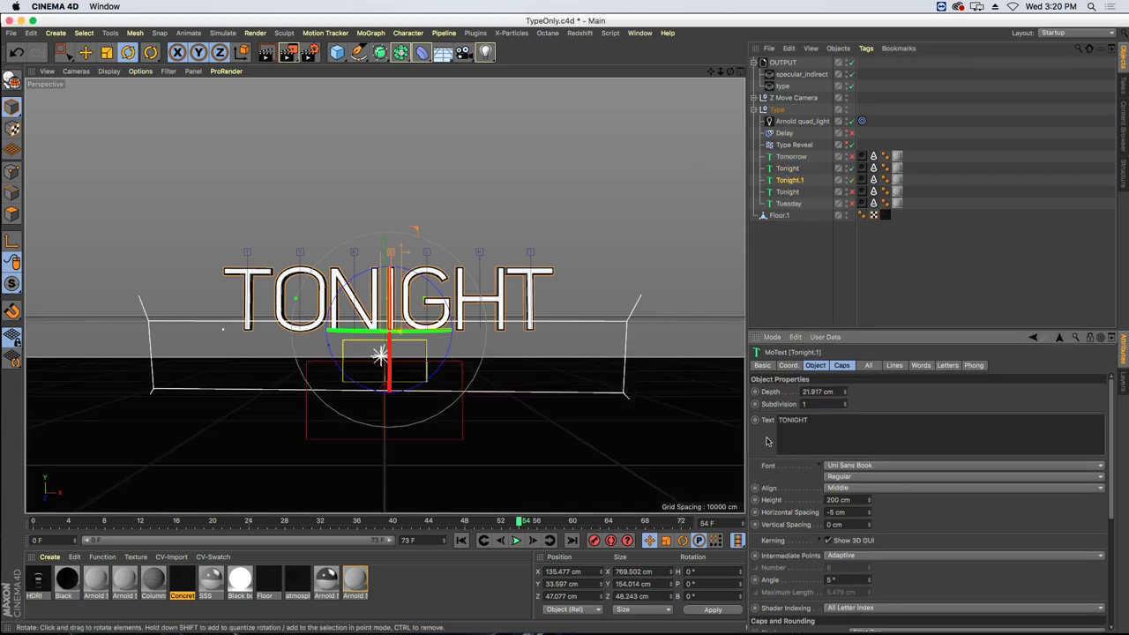
double_click(798, 421)
text(TUESDAY)
click(766, 450)
- Delete the two old Tonight and Tuesday MoText objects and leave only the Tomorrow text enabled
click(852, 168)
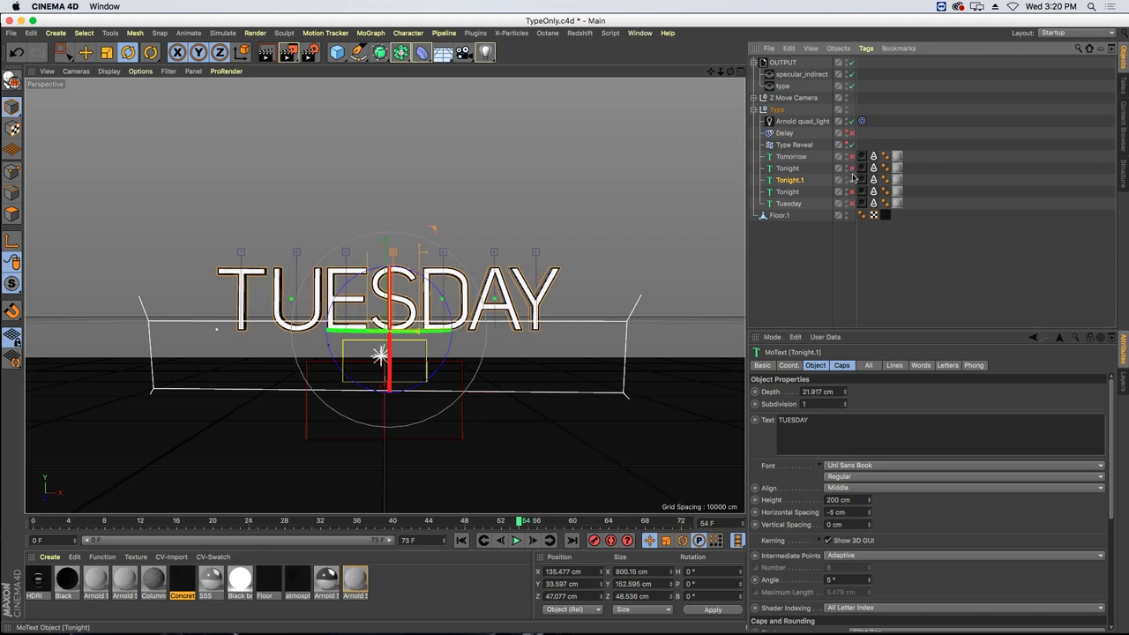
click(852, 180)
click(789, 191)
shift+click(791, 203)
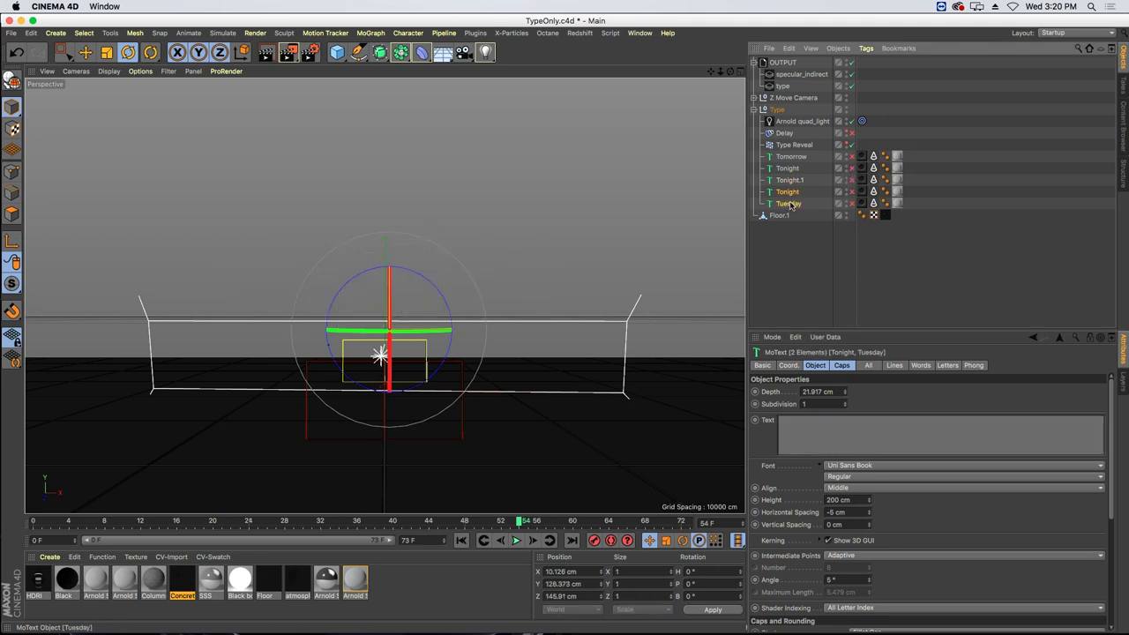
key(Delete)
click(852, 156)
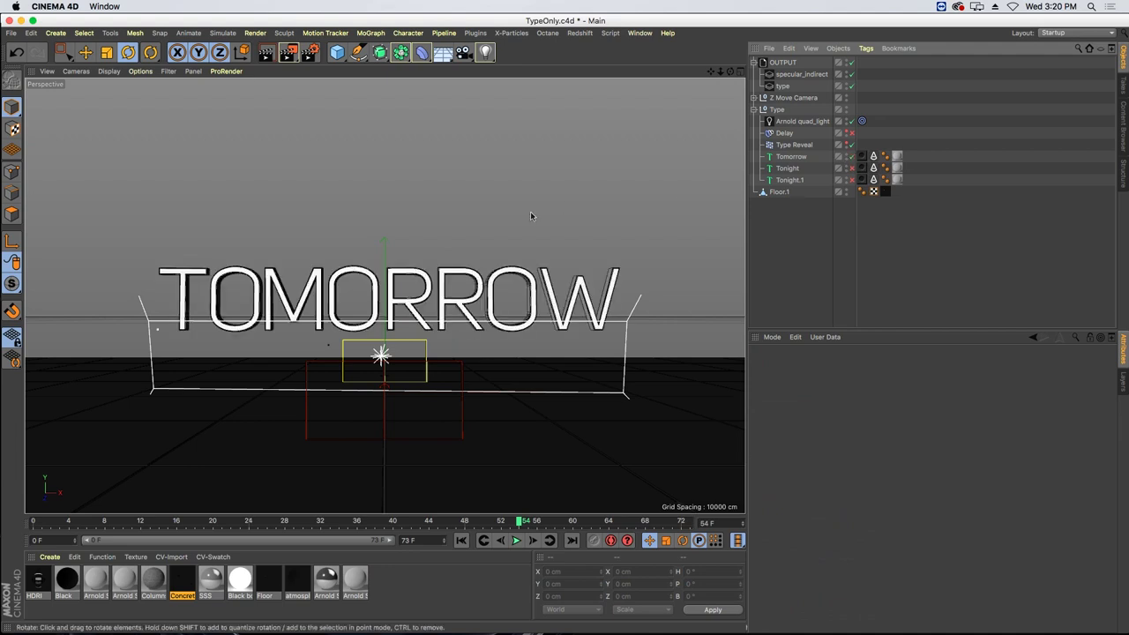
- Arrange the take manager's tools vertically and widen the manager slightly
click(1123, 87)
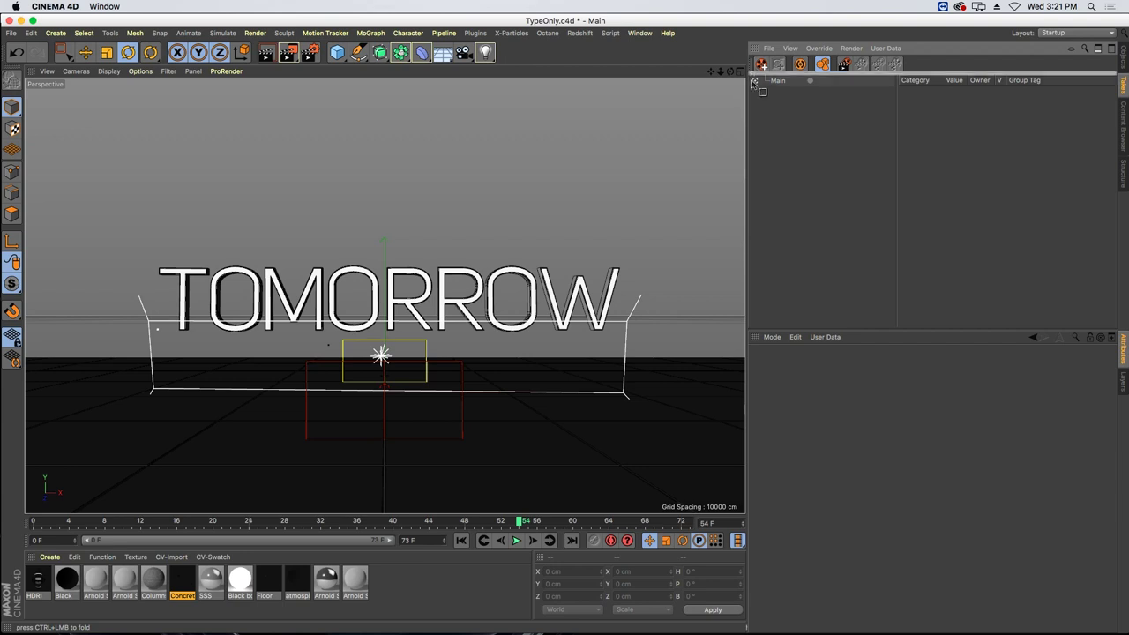
click(752, 98)
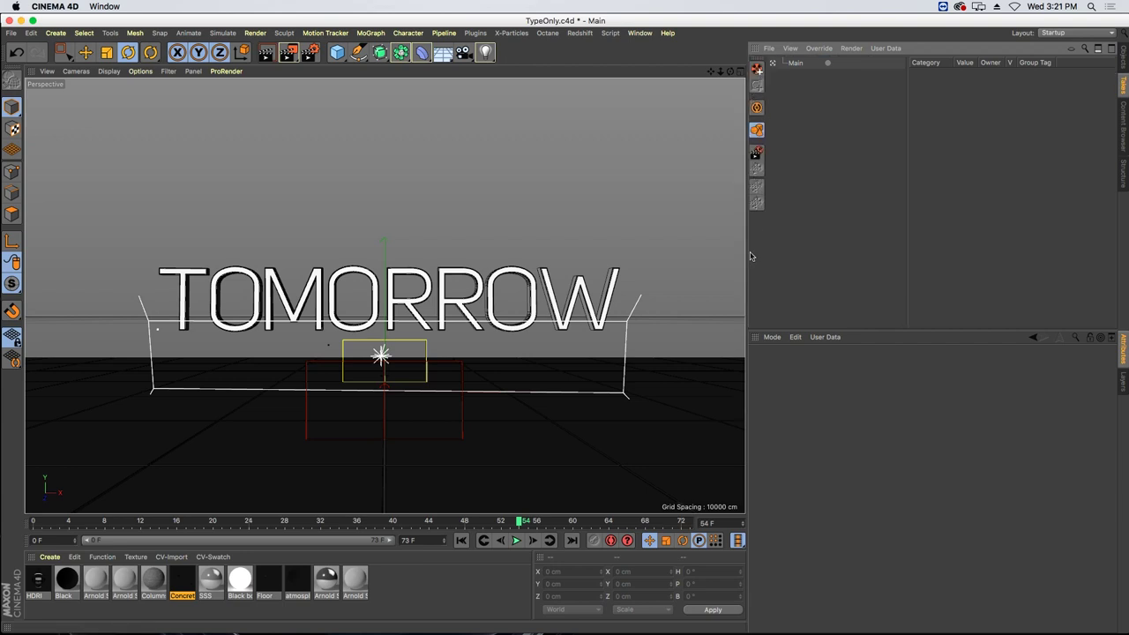
drag(746, 246, 725, 247)
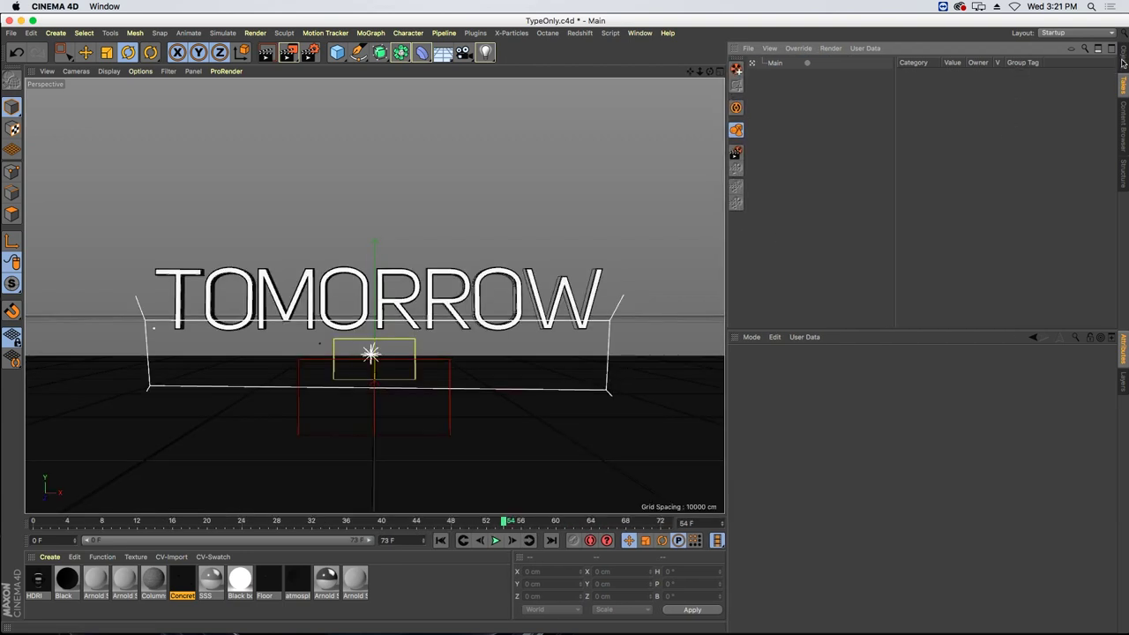
click(1123, 62)
click(1123, 92)
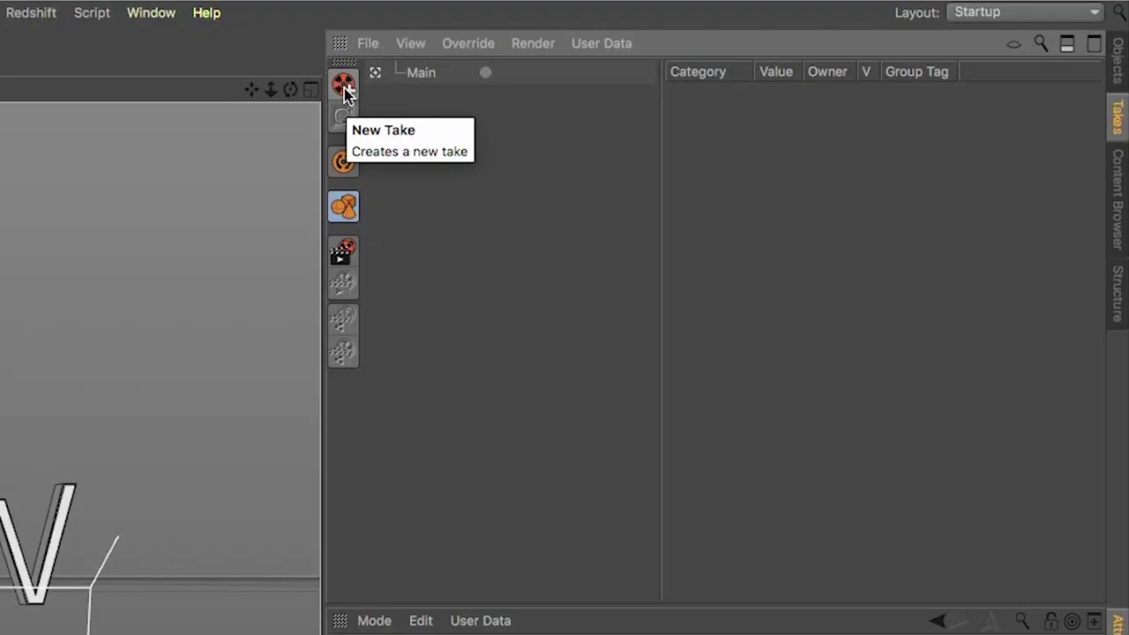
- Create a new take, naming the main take Tomorrow and the new child take Tonight
click(737, 69)
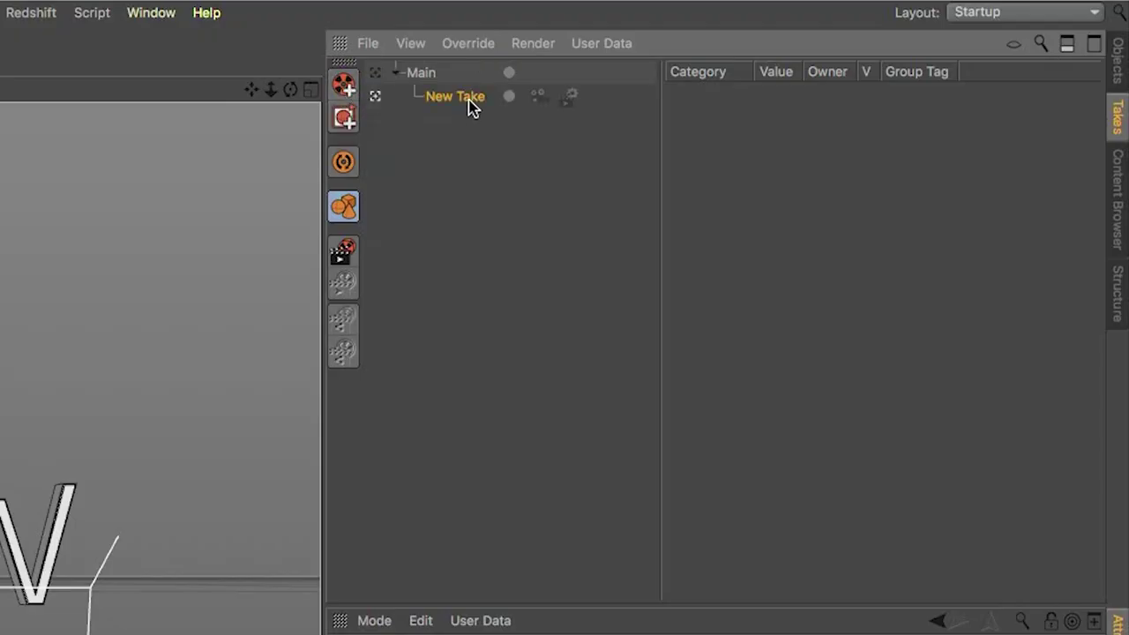
double_click(421, 72)
text(Toromorrow)
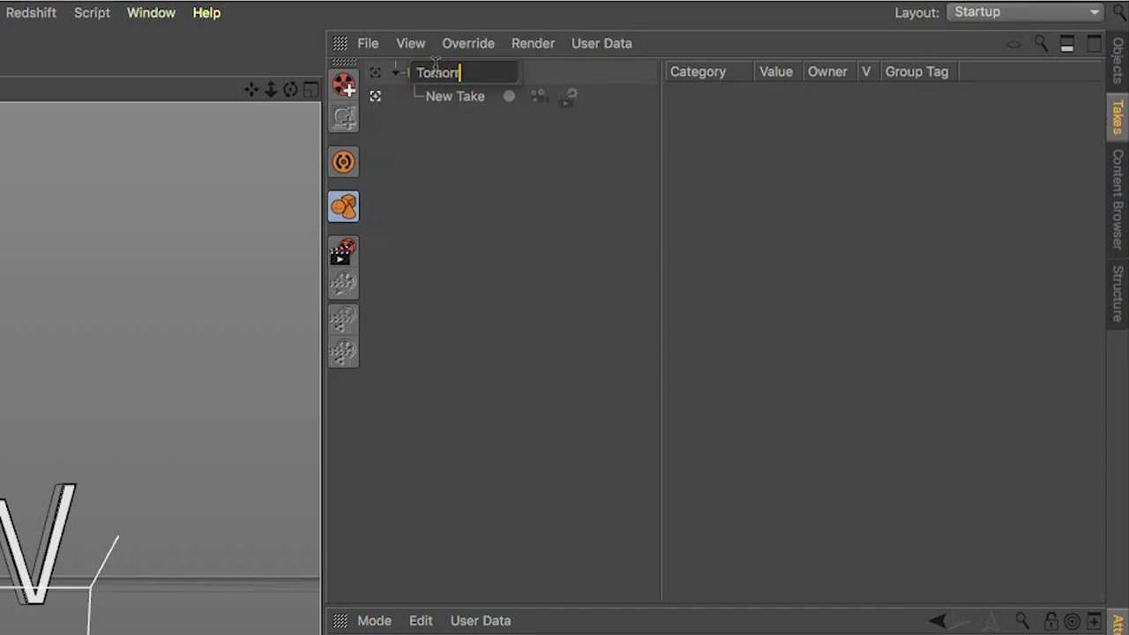
key(Return)
double_click(464, 95)
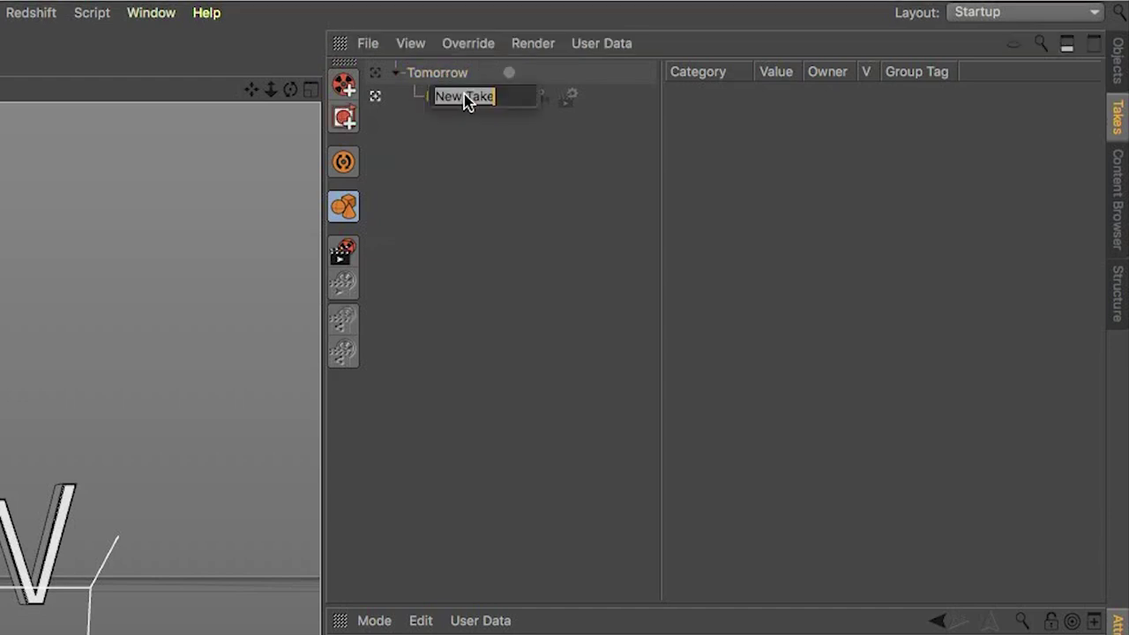
text(Tonight)
key(Return)
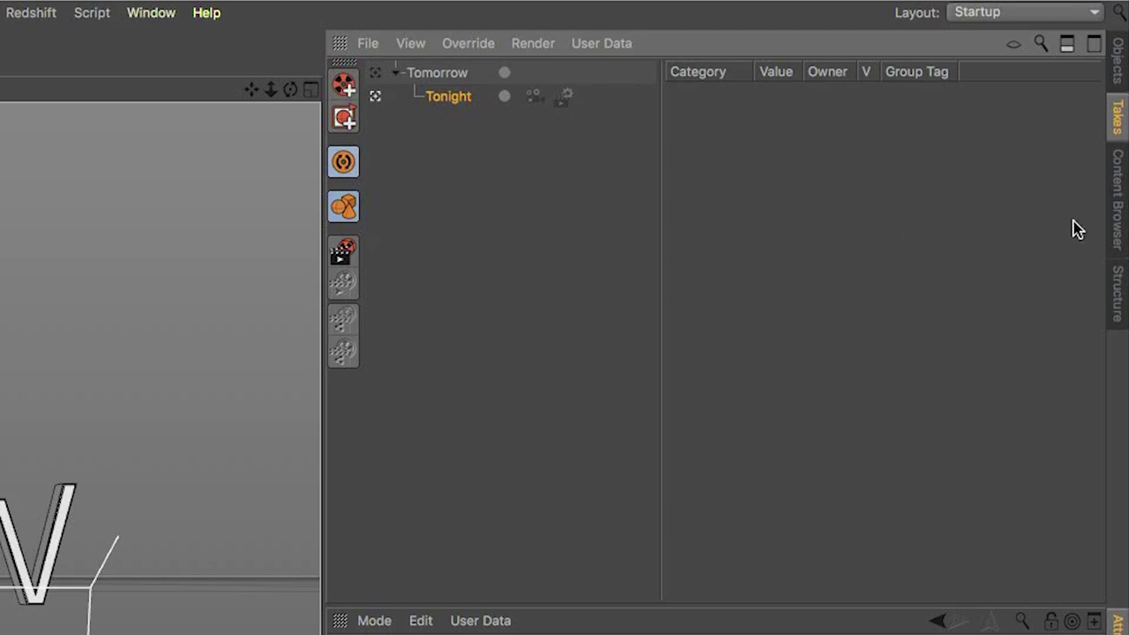
- Record overrides in the Tonight take that disable the Tomorrow text and enable the Tonight text, and turn Auto Take off
click(1118, 63)
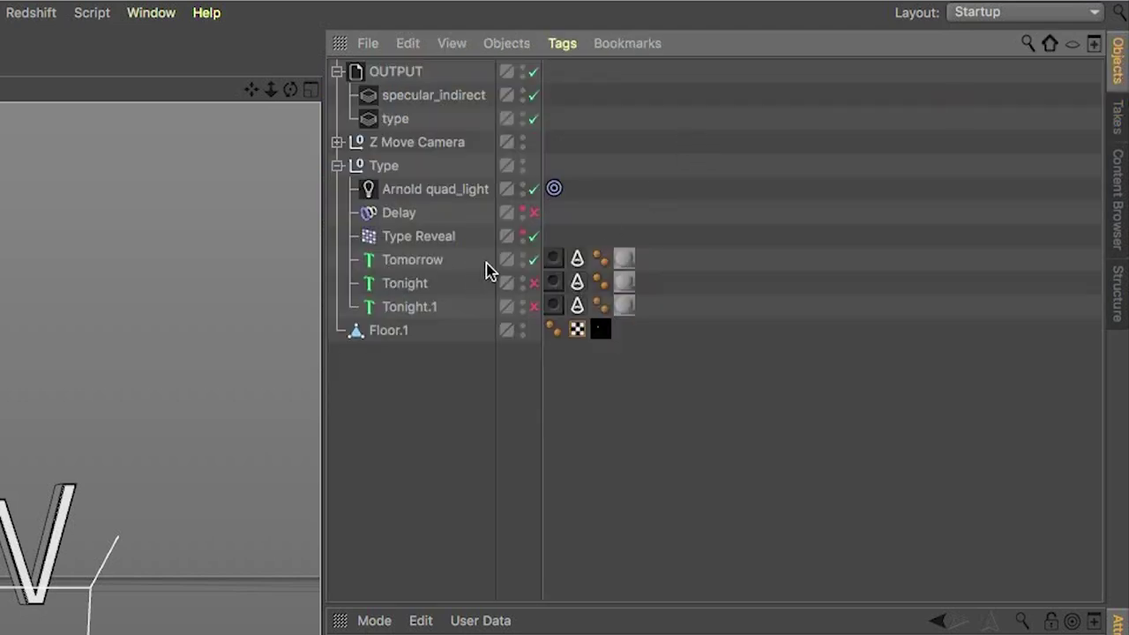
click(533, 259)
click(533, 283)
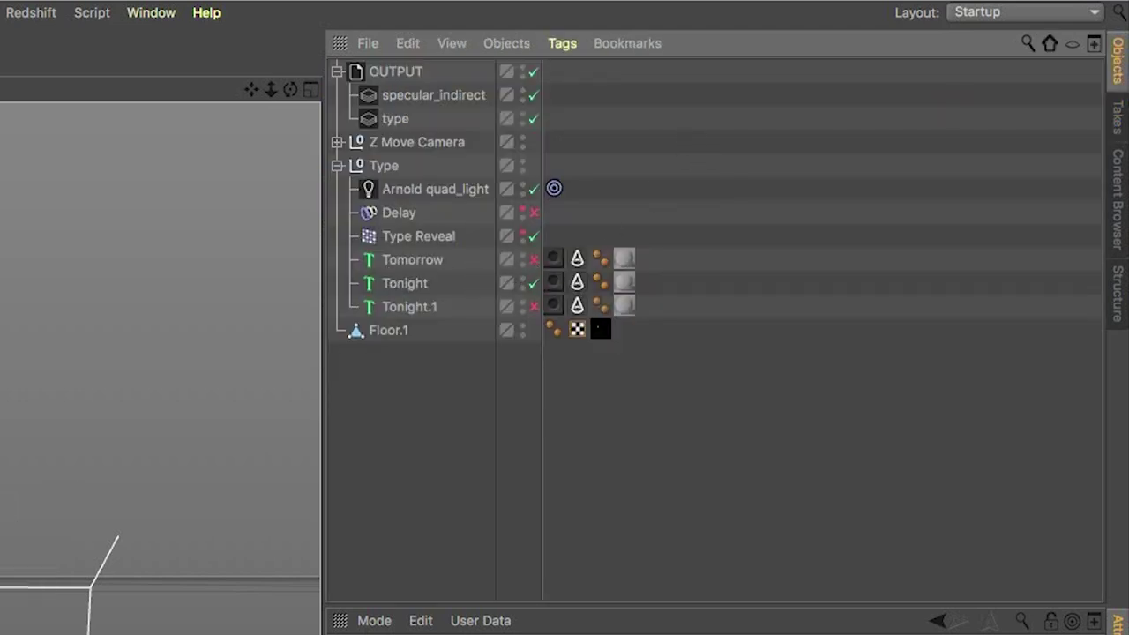
click(1117, 130)
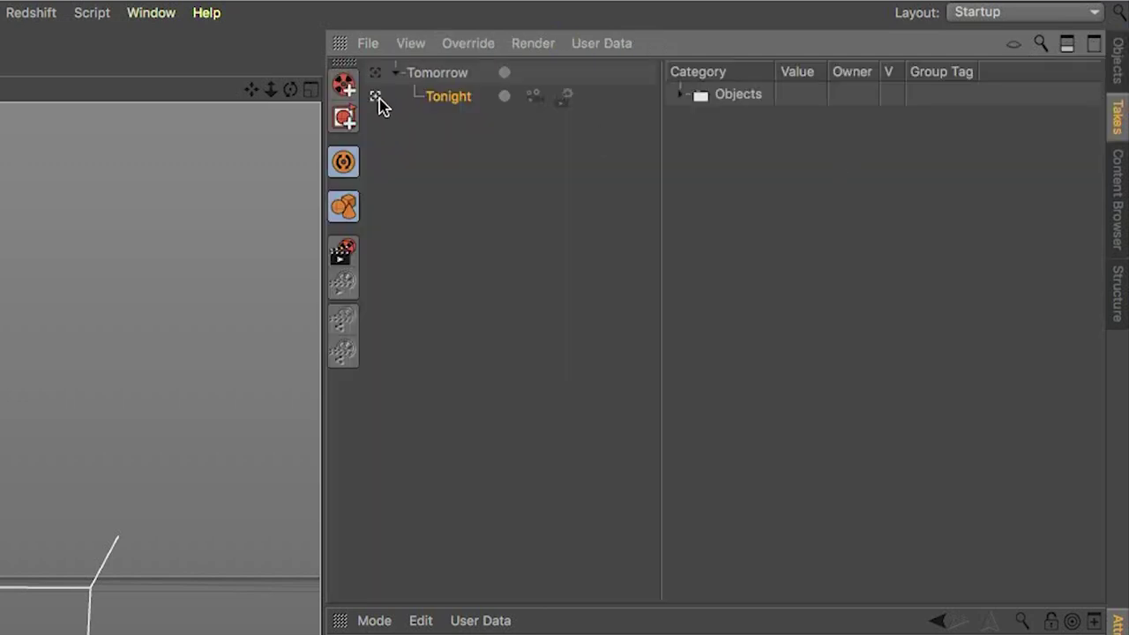
click(343, 161)
- Add another child take under Tomorrow and name it Tuesday
click(344, 85)
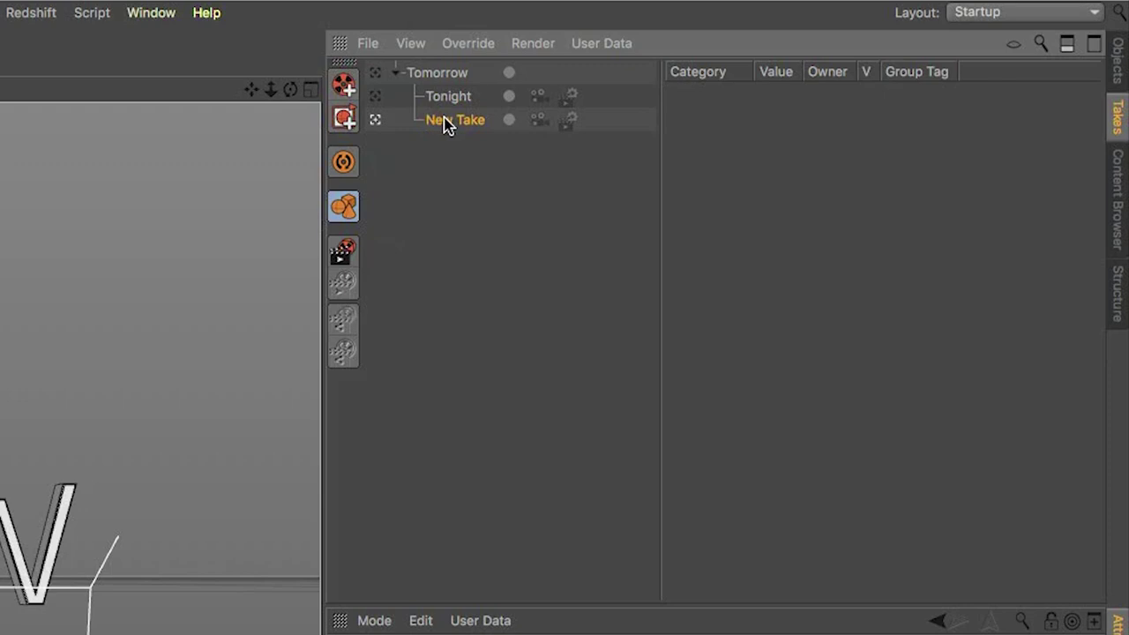
double_click(445, 121)
text(Tuesday)
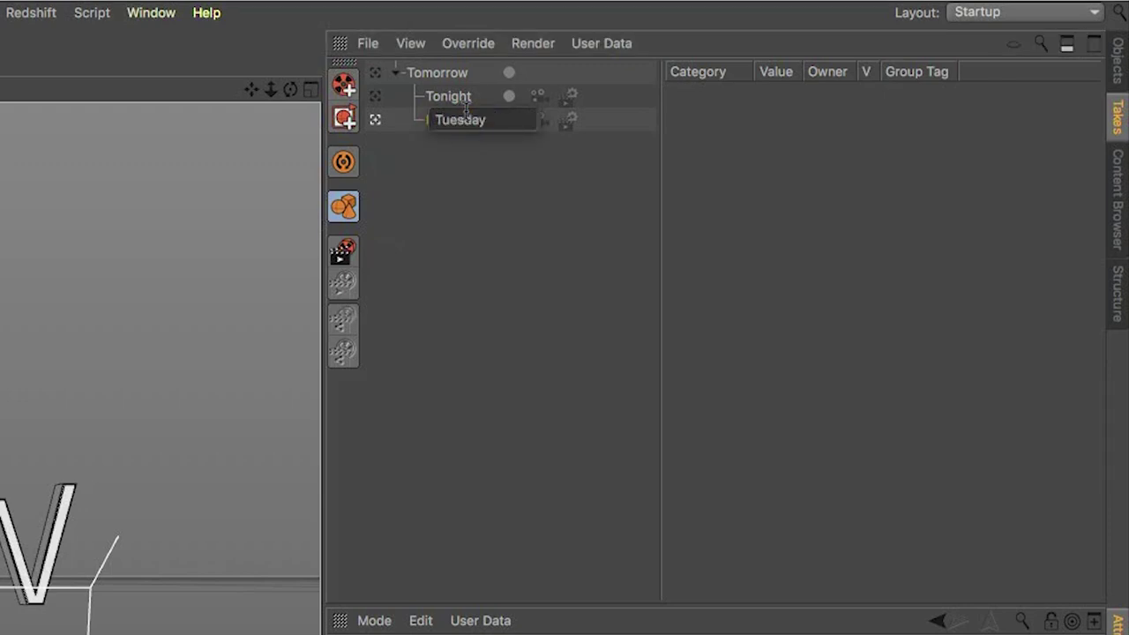
key(Return)
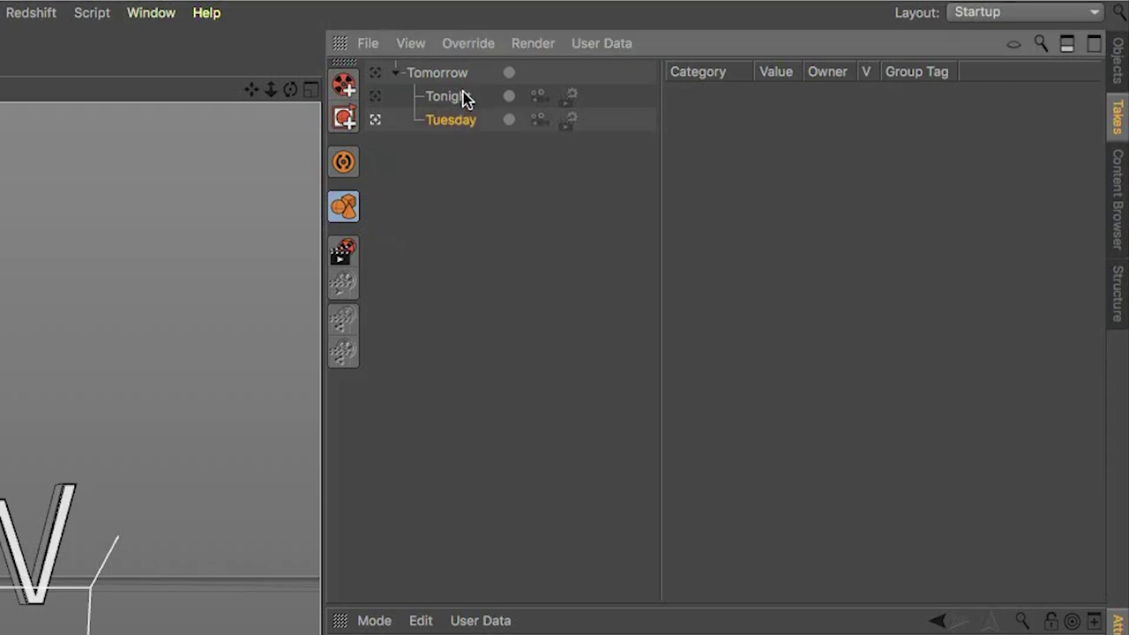
- With Auto Take on for the Tuesday take, disable the Tomorrow text and enable the Tonight.1 text
click(344, 162)
click(1118, 69)
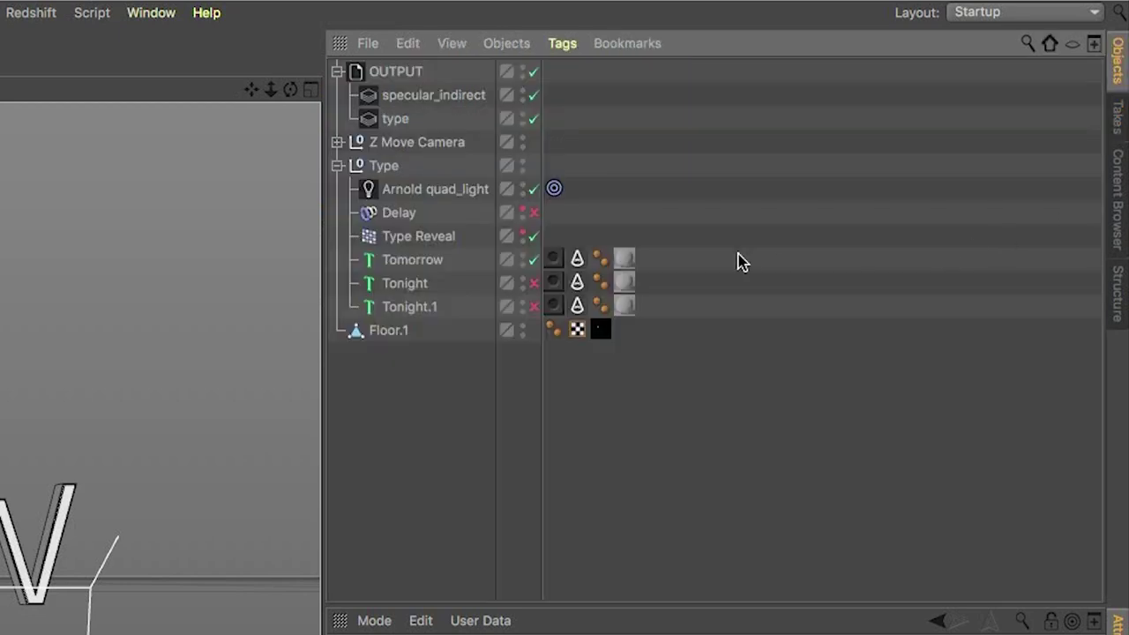
click(534, 259)
click(533, 306)
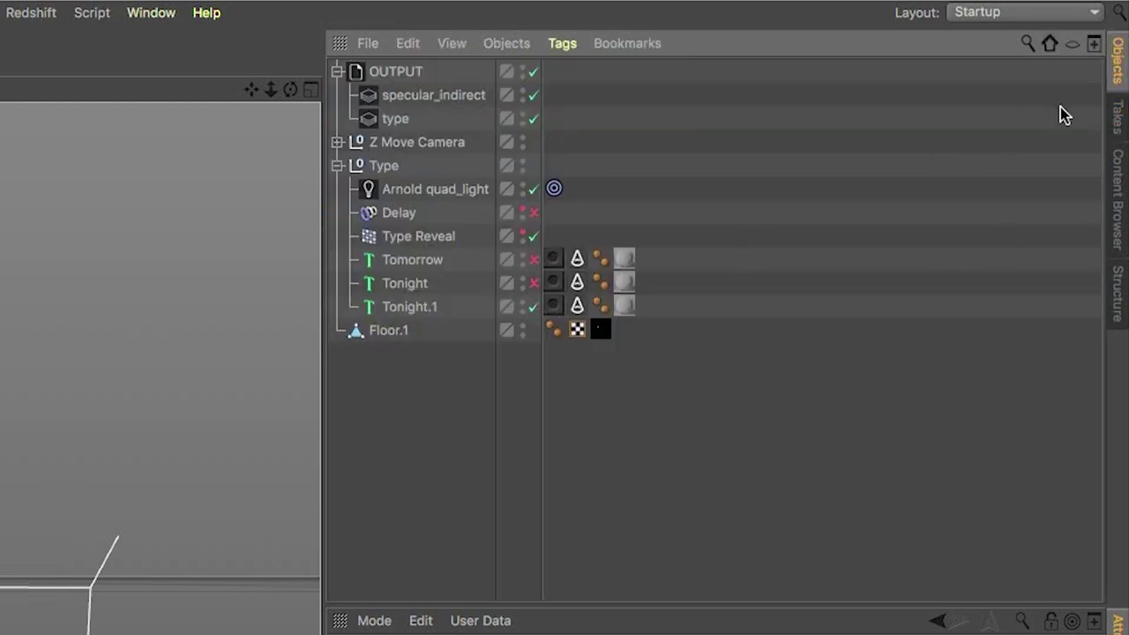
- Check the text version in the viewport for the Tomorrow, Tonight and Tuesday takes in turn
click(1122, 123)
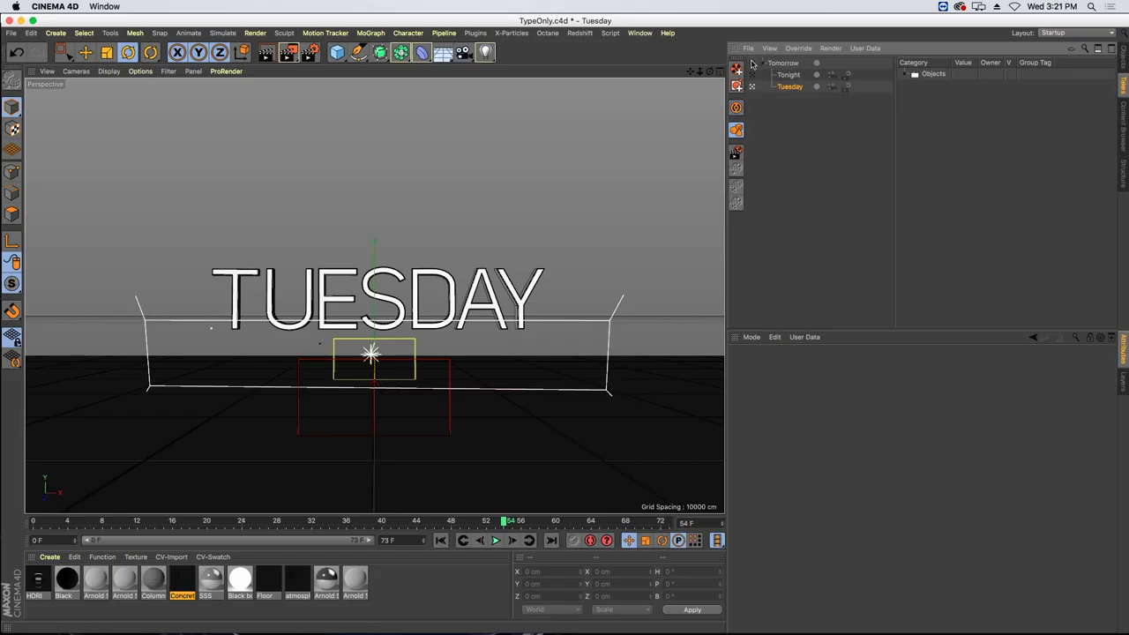
click(752, 63)
click(750, 75)
click(751, 87)
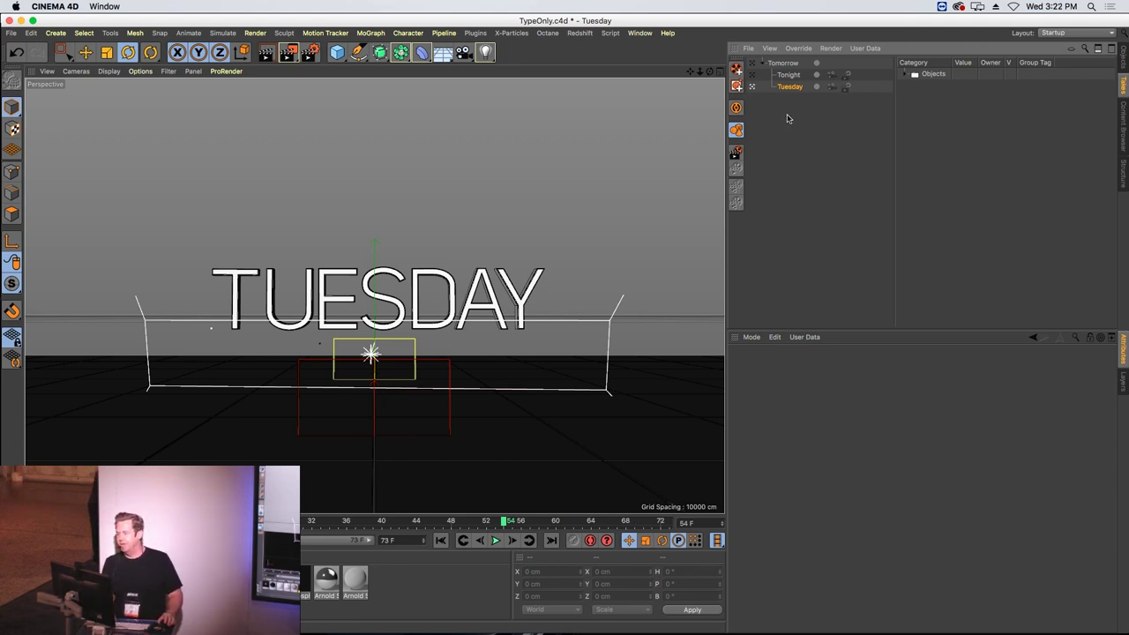
- Assign the Square render setting to the Tuesday take and Snapchat to the Tonight take, and make Tonight the active take
click(845, 92)
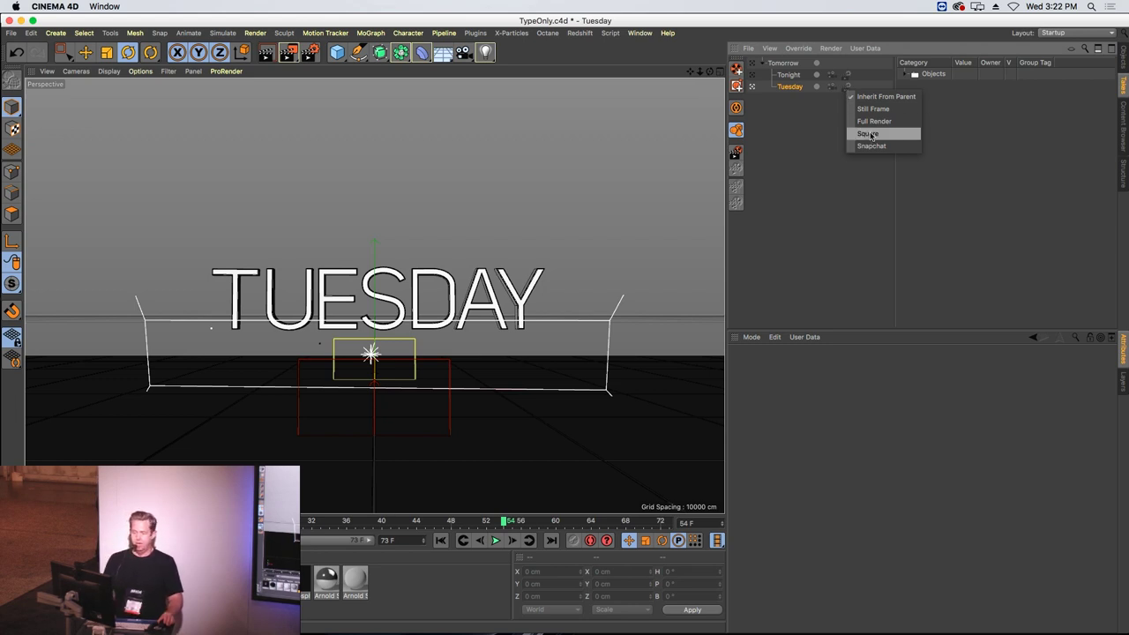
click(871, 134)
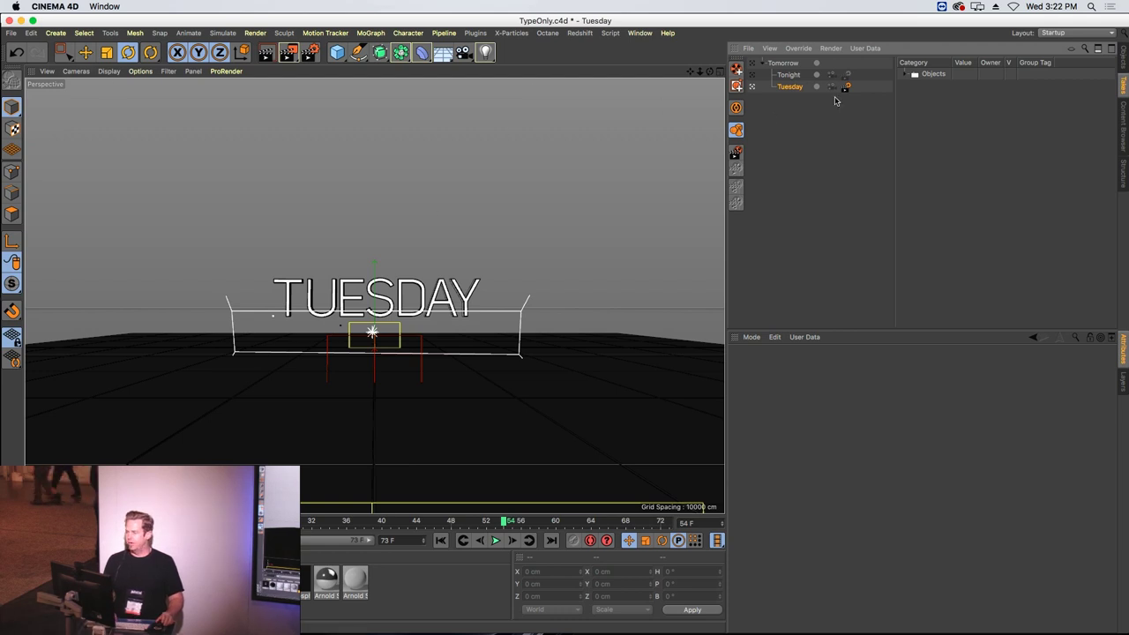
click(789, 76)
click(852, 76)
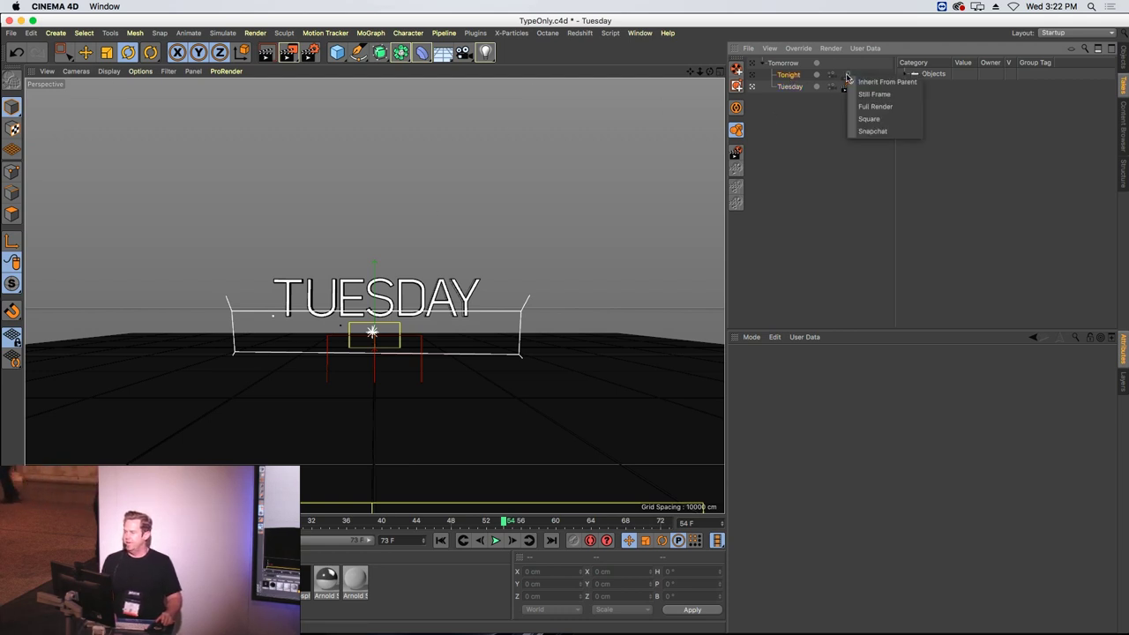
click(872, 132)
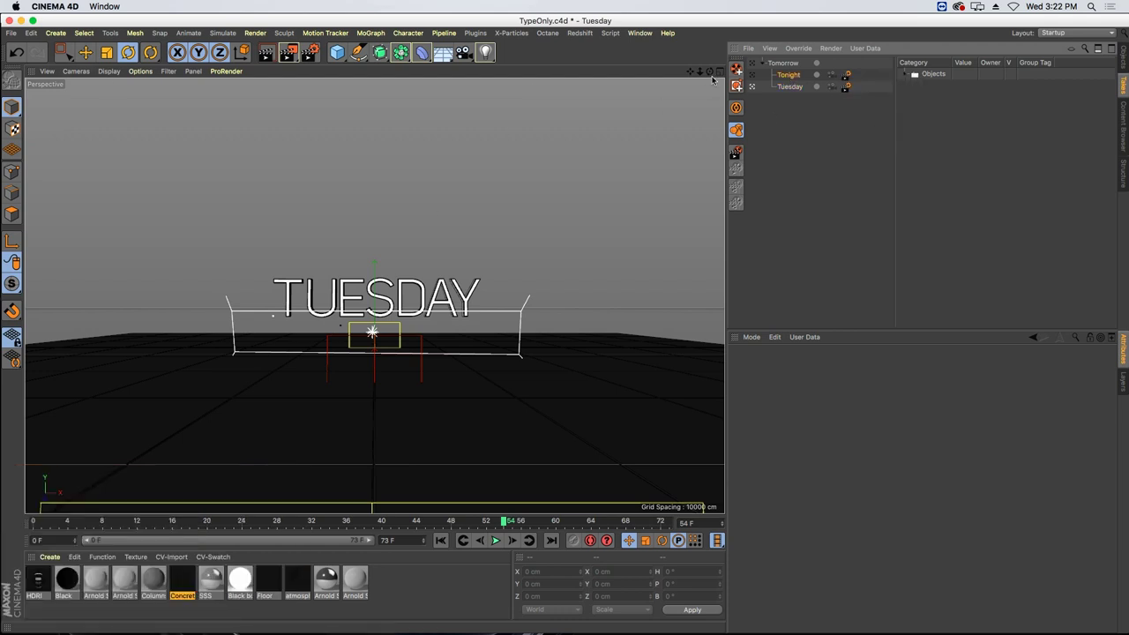
click(751, 76)
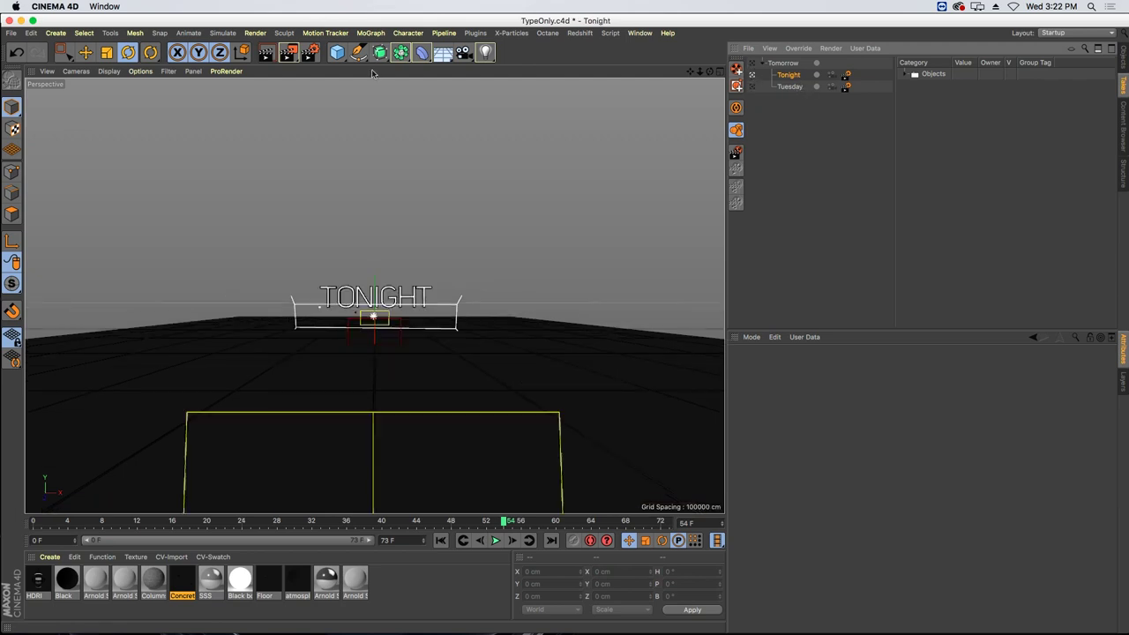
- Set the perspective viewport's tinted border opacity to 10%
click(109, 72)
mouse_move(140, 71)
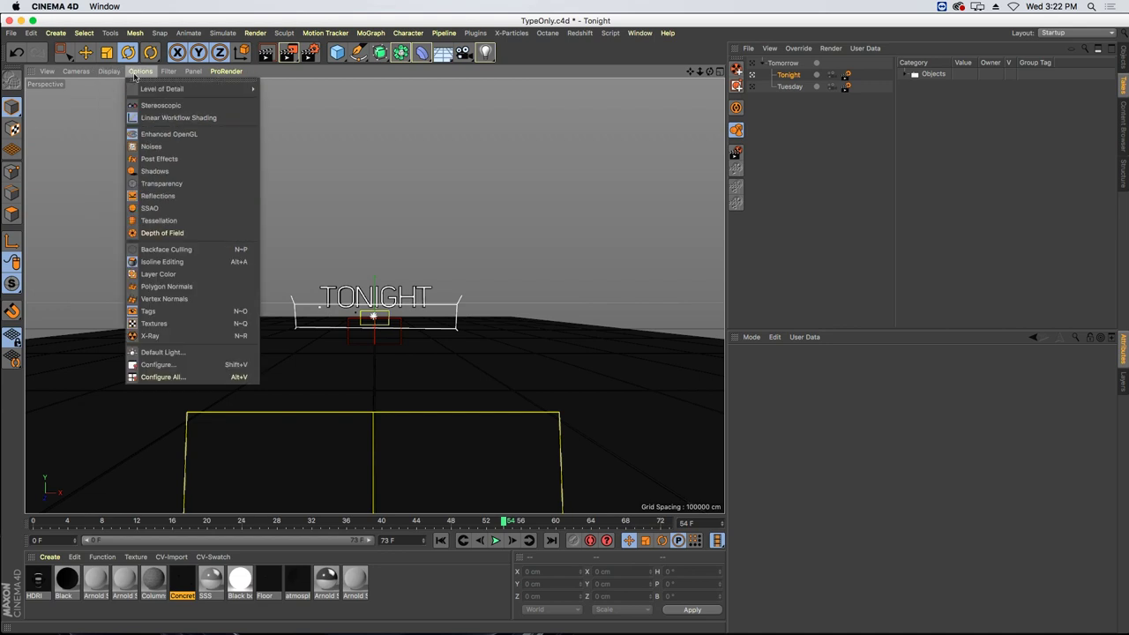
click(143, 366)
click(885, 366)
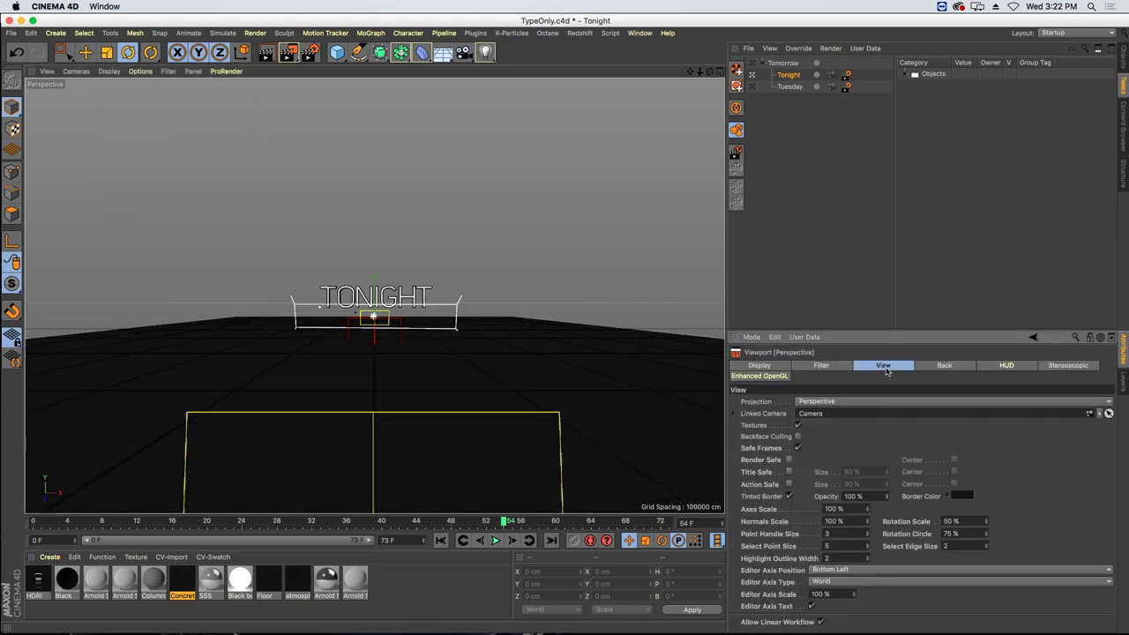
drag(865, 495, 842, 495)
text(10)
key(Return)
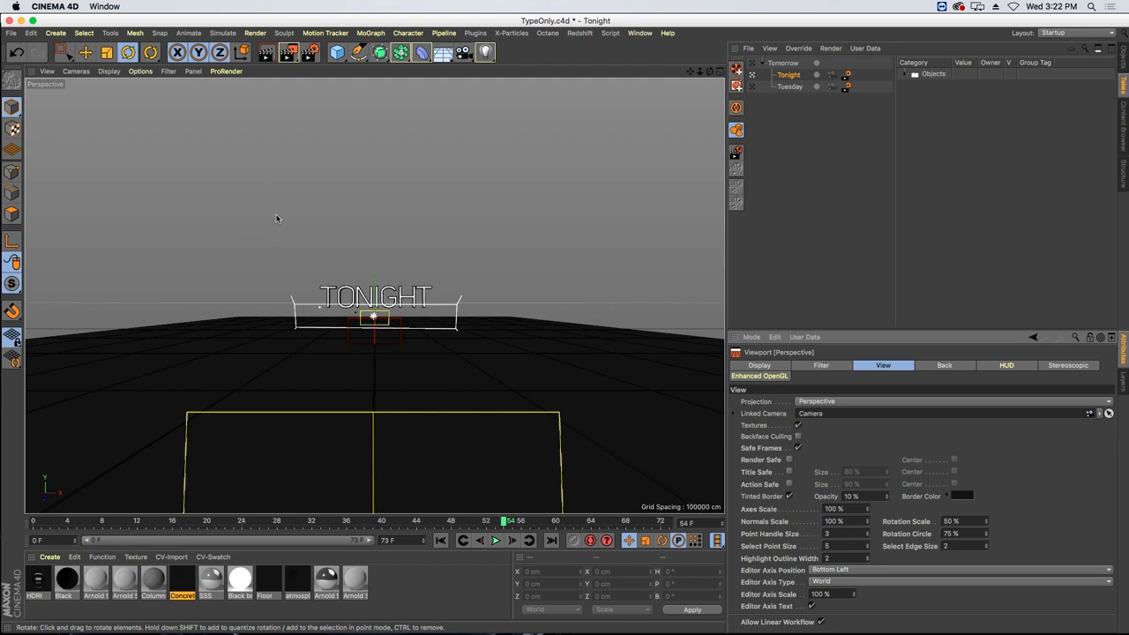
- Make Tomorrow the active take and Full Render the active render setting
click(784, 63)
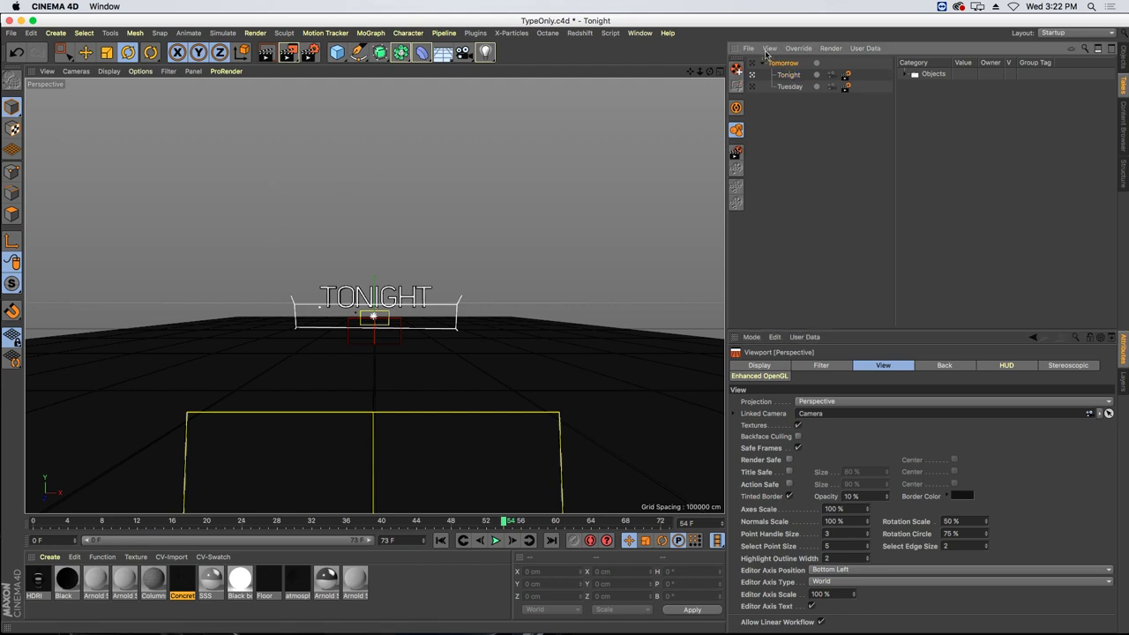
click(753, 63)
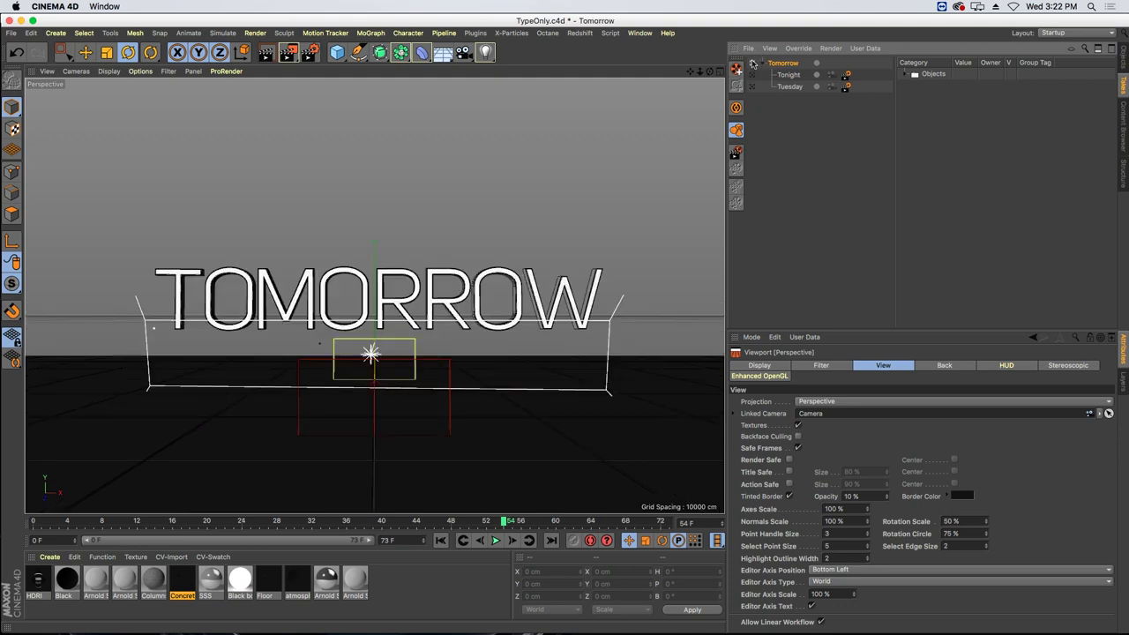
click(310, 52)
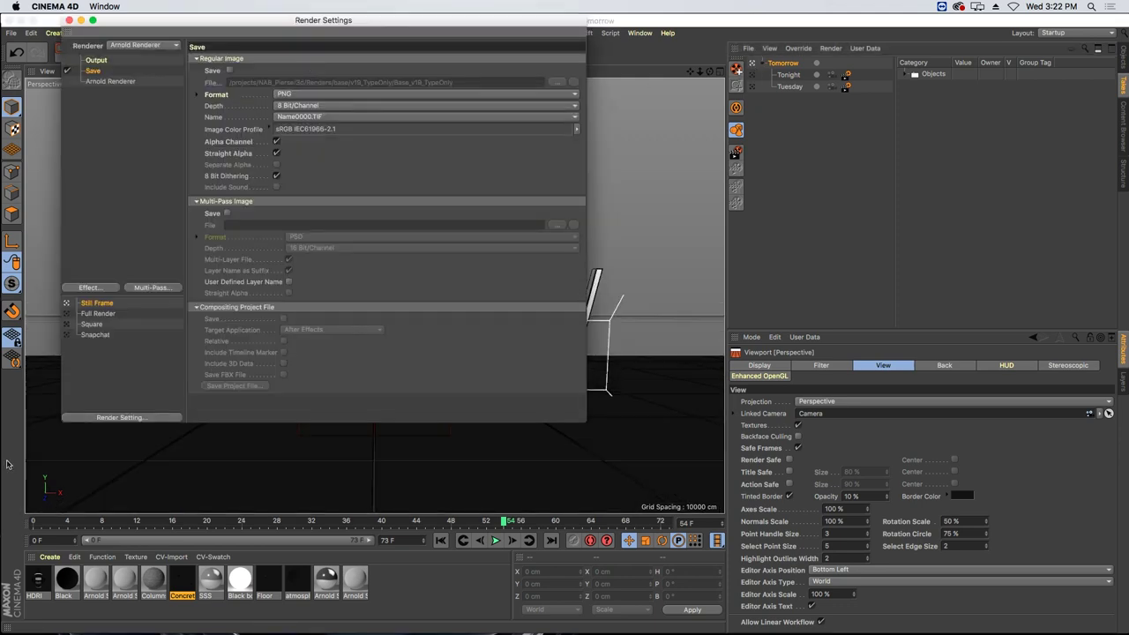
click(79, 315)
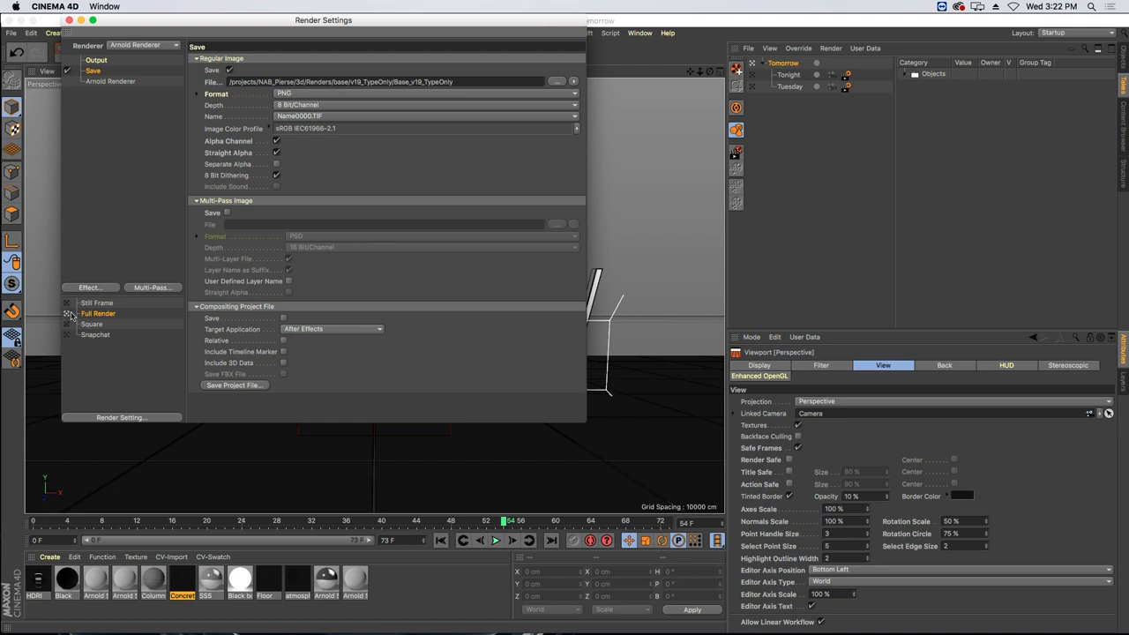
- Replace the Full Render image save path with current take name and current frame tokens separated by an underscore, and close the render settings
drag(582, 427, 732, 457)
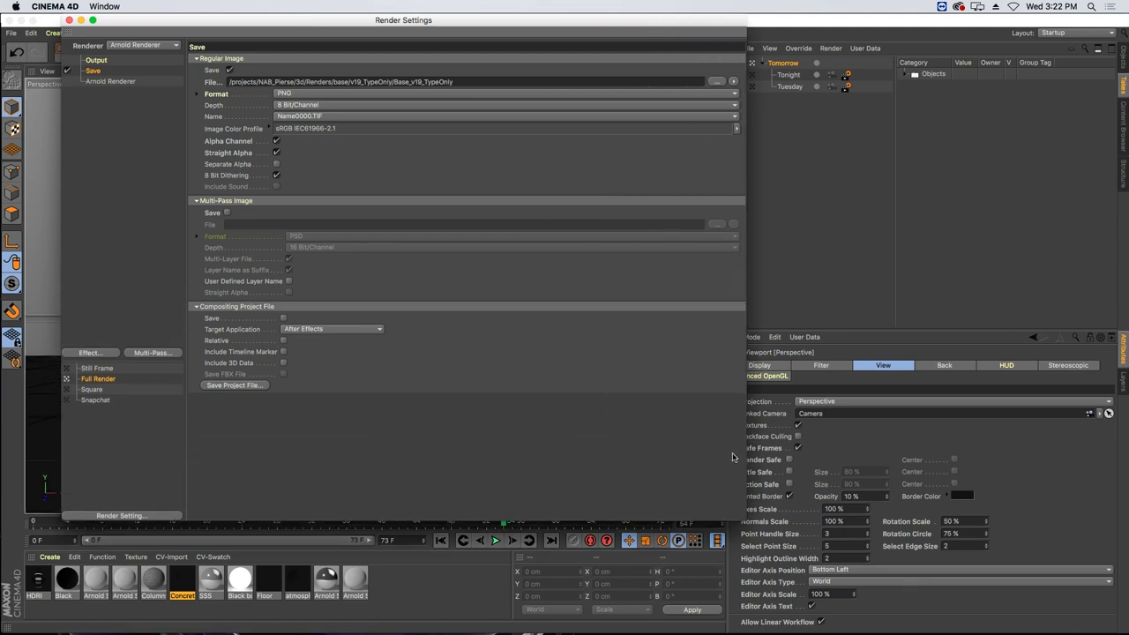
drag(474, 77, 74, 112)
key(BackSpace)
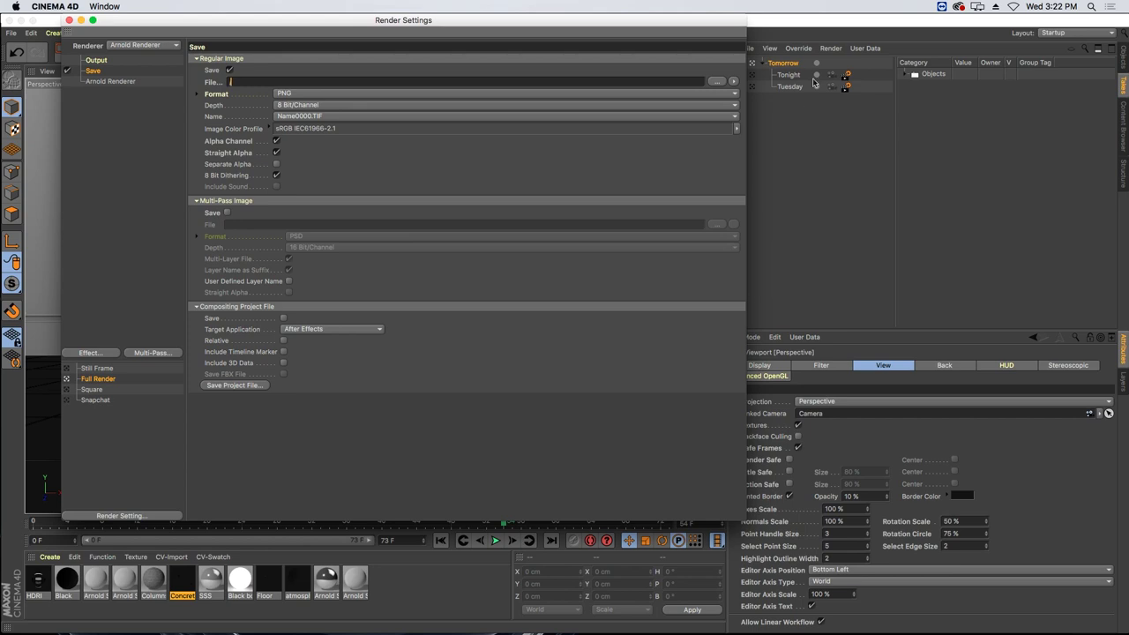
click(730, 81)
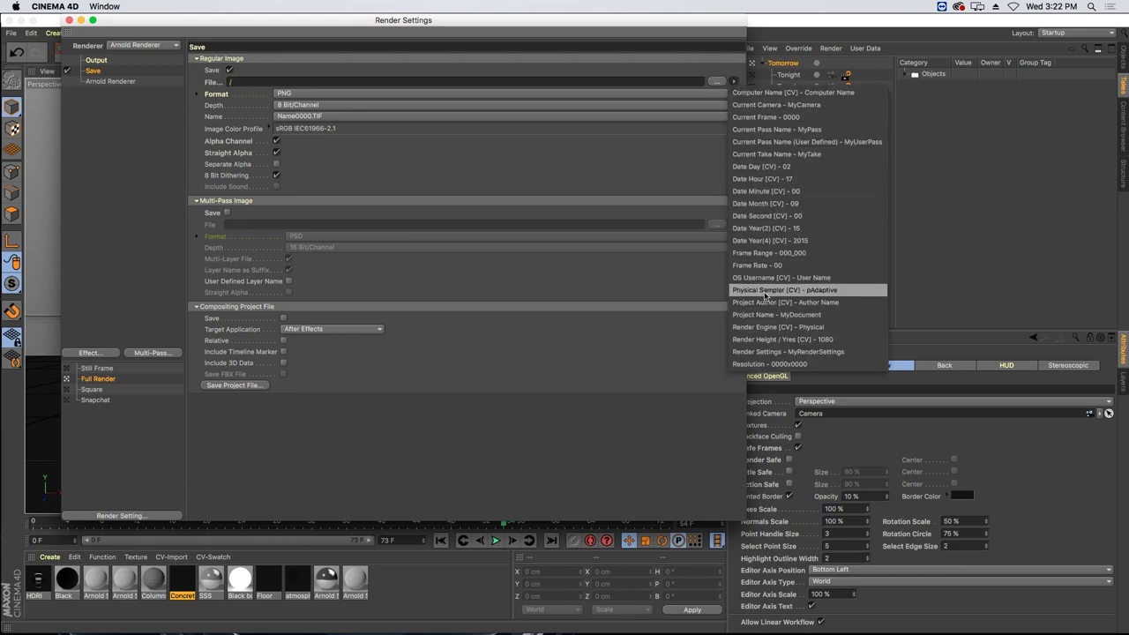
click(759, 153)
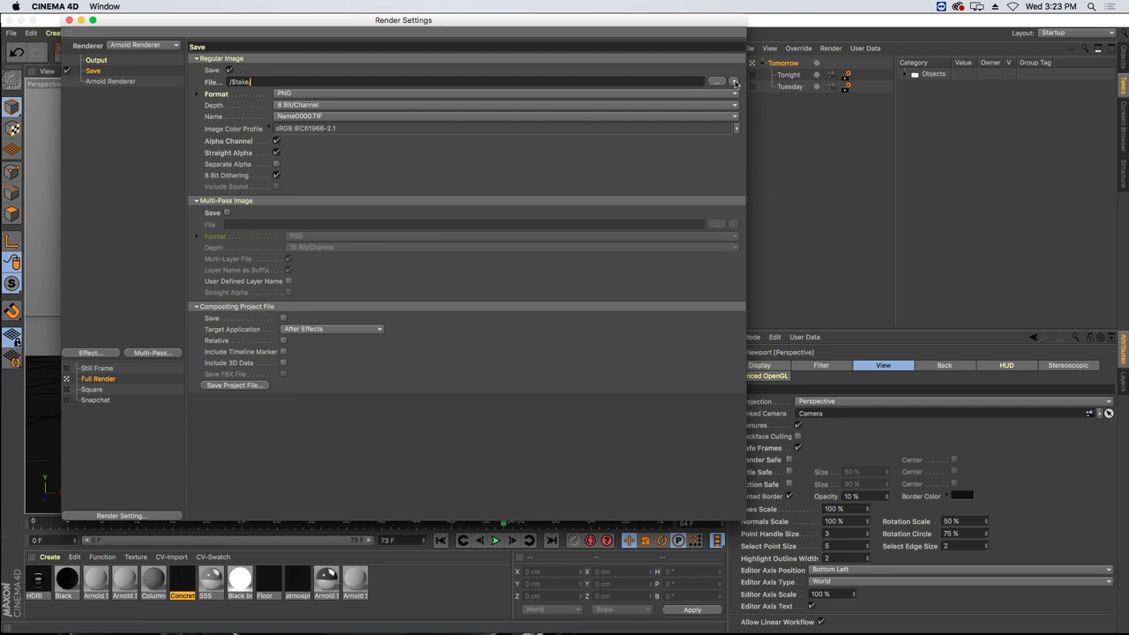
click(734, 81)
click(756, 154)
text(_)
click(733, 81)
click(780, 118)
click(72, 20)
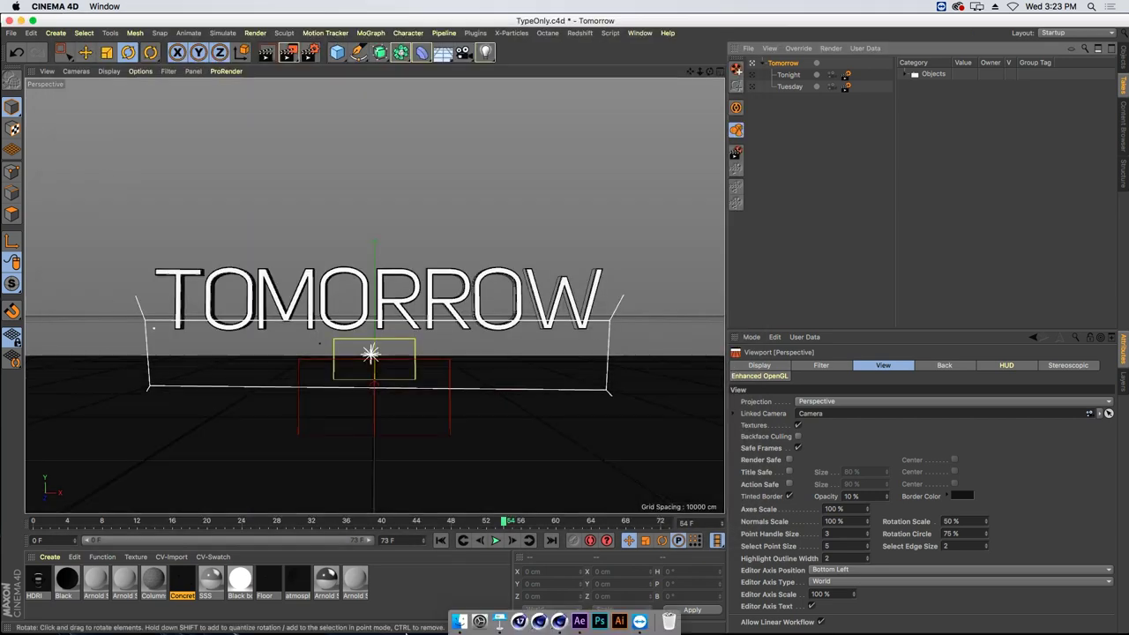
- Switch to After Effects, open the project Versioning_Update.aep from the Versioning folder, and accept the conversion and missing-effect notices
mouse_move(460, 622)
click(580, 621)
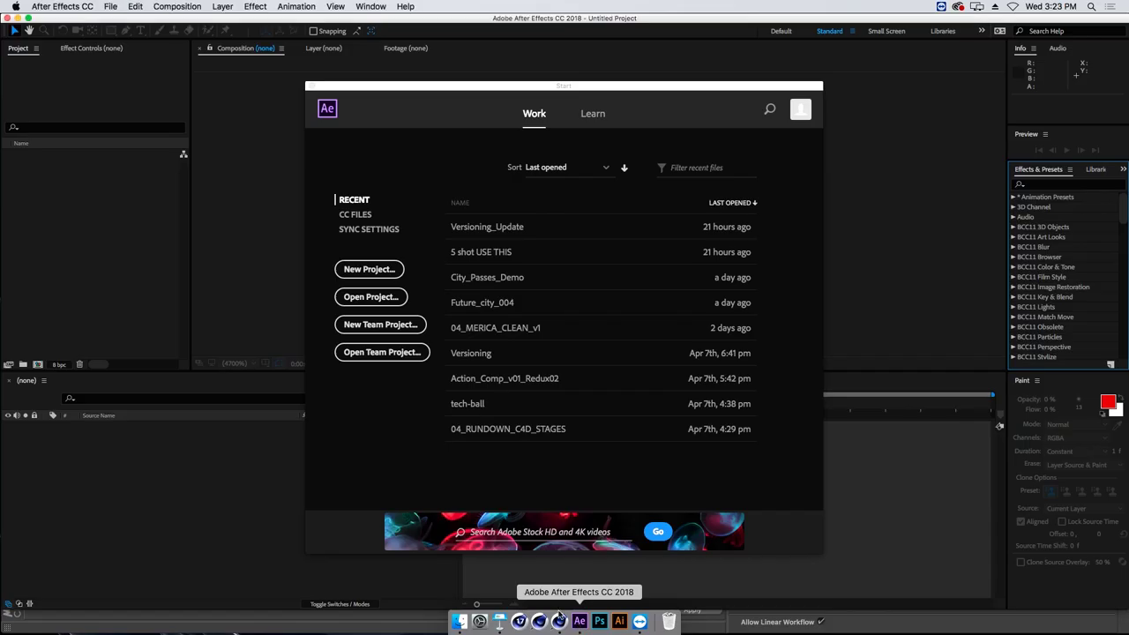
click(306, 85)
key(super+o)
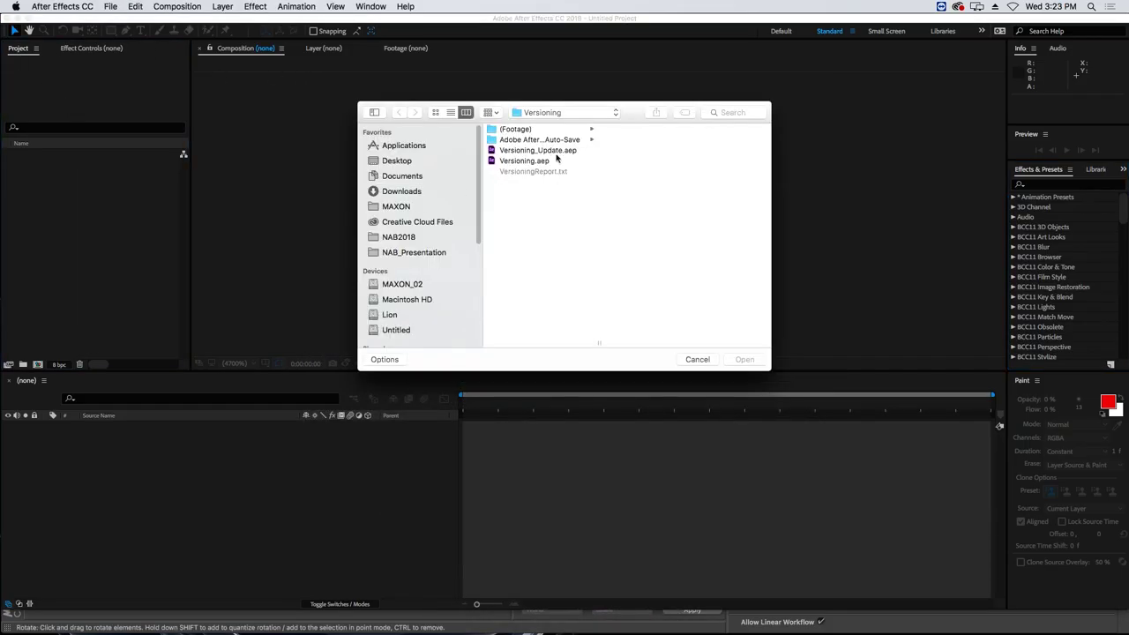
double_click(540, 149)
key(Return)
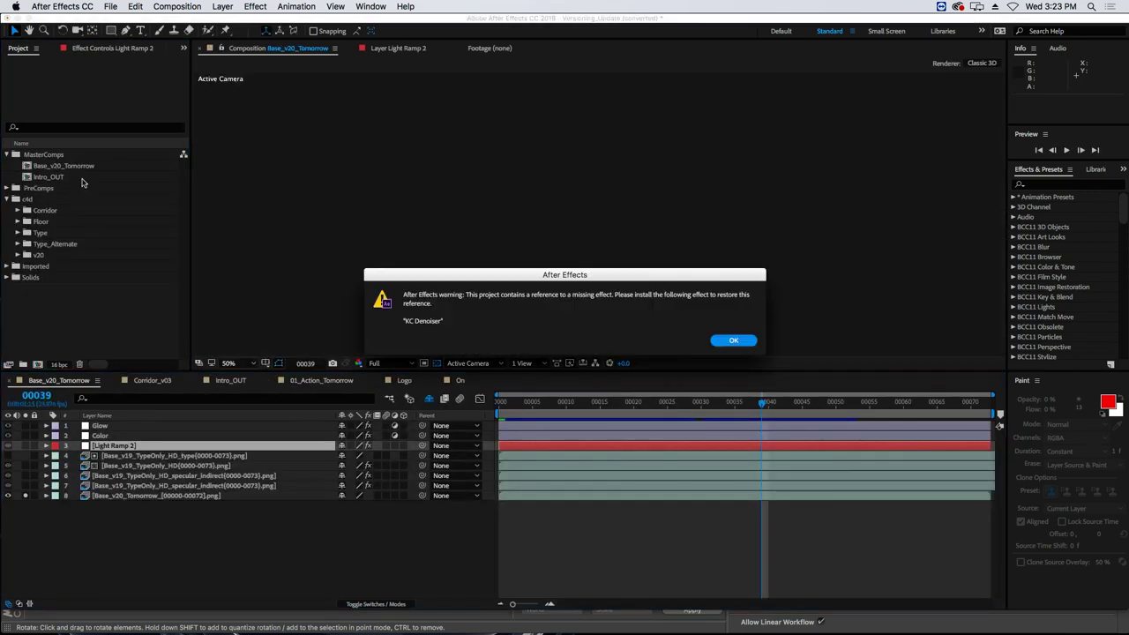
key(Return)
- Examine the Base_v20_Tomorrow composition and the three Base_v19_TypeOnly_HD render sequences in the Type folder across several frames
click(78, 167)
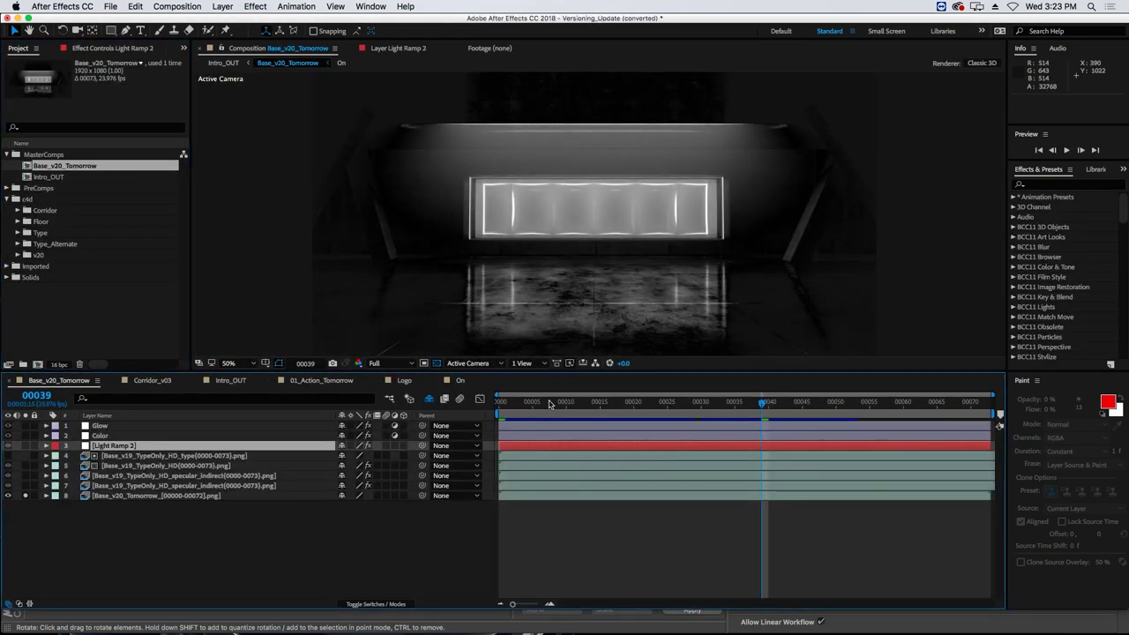
drag(550, 404, 729, 404)
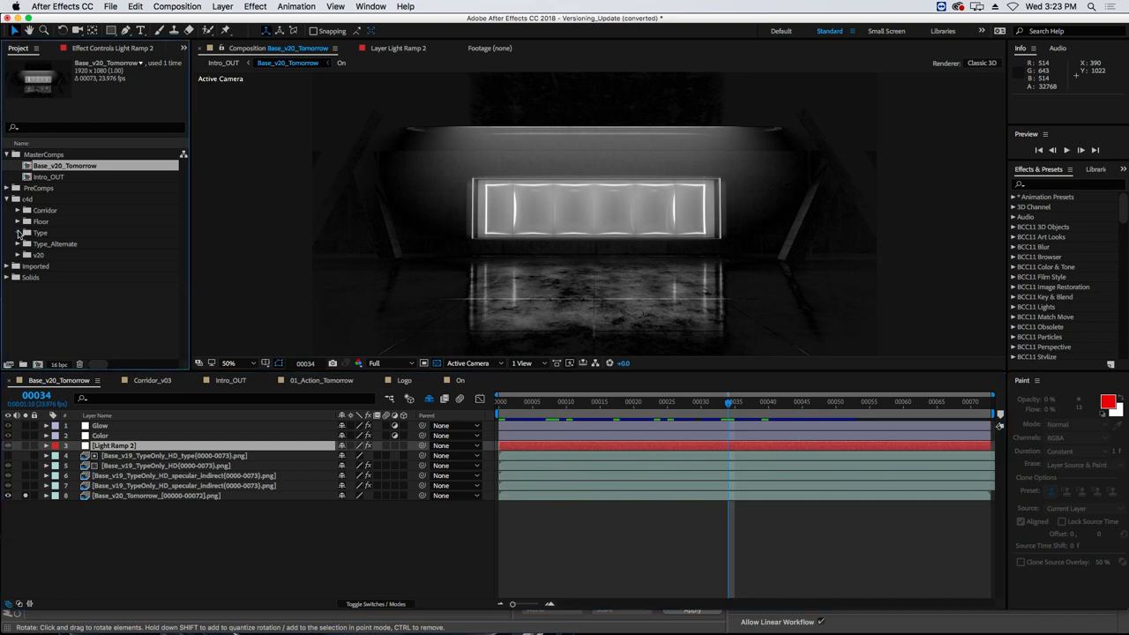
click(18, 232)
double_click(97, 266)
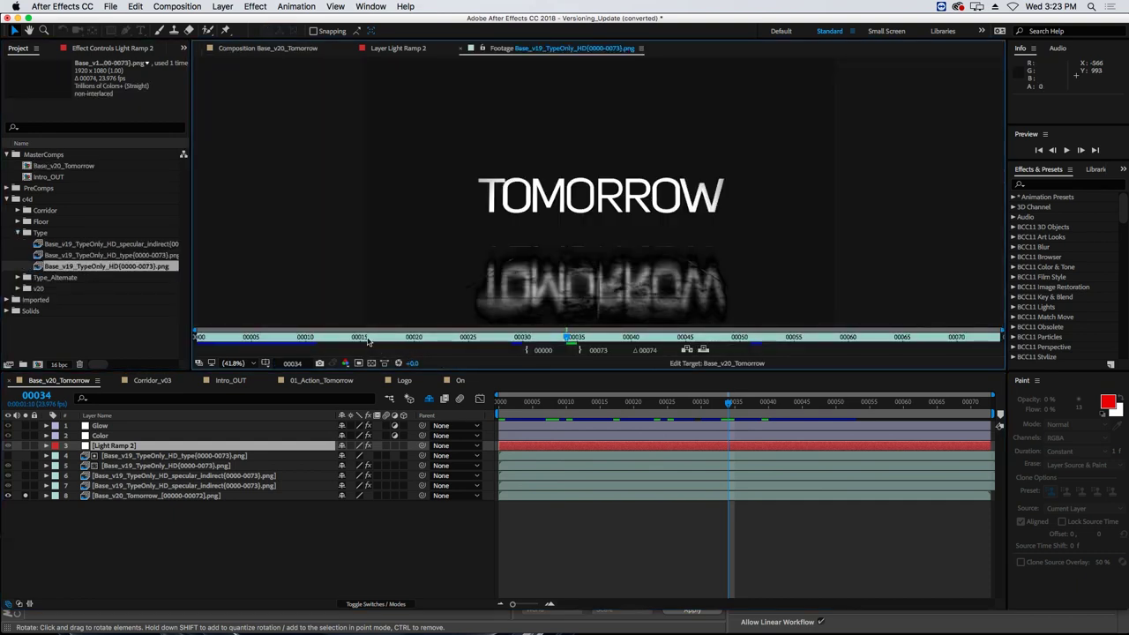
key(Page_Up)
key(Page_Up)
double_click(85, 255)
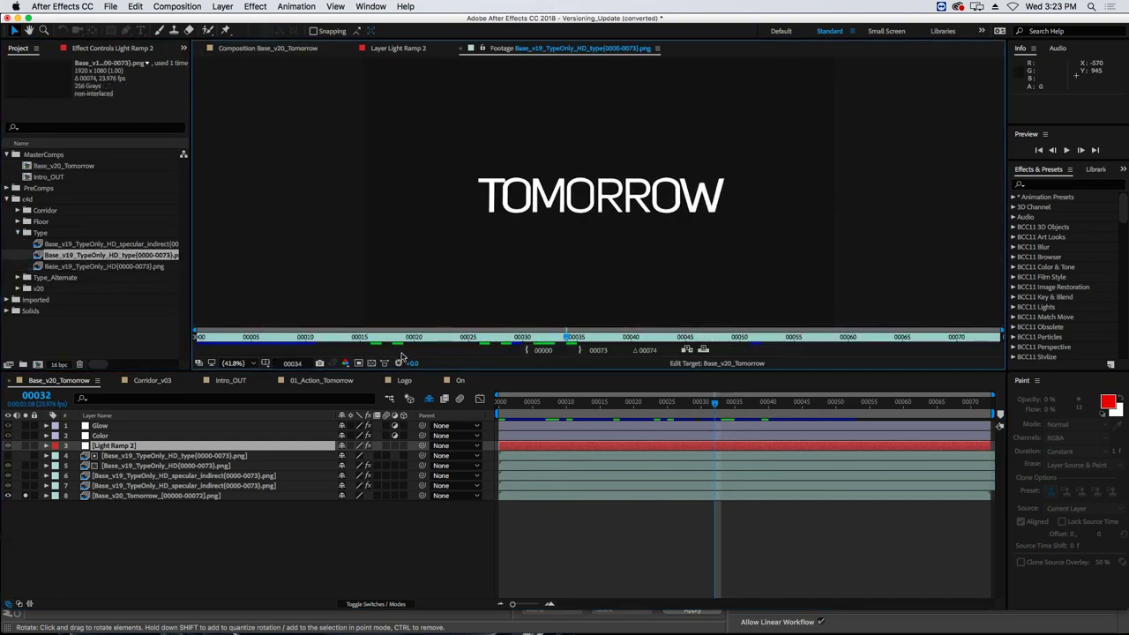
key(Page_Up)
key(Page_Up)
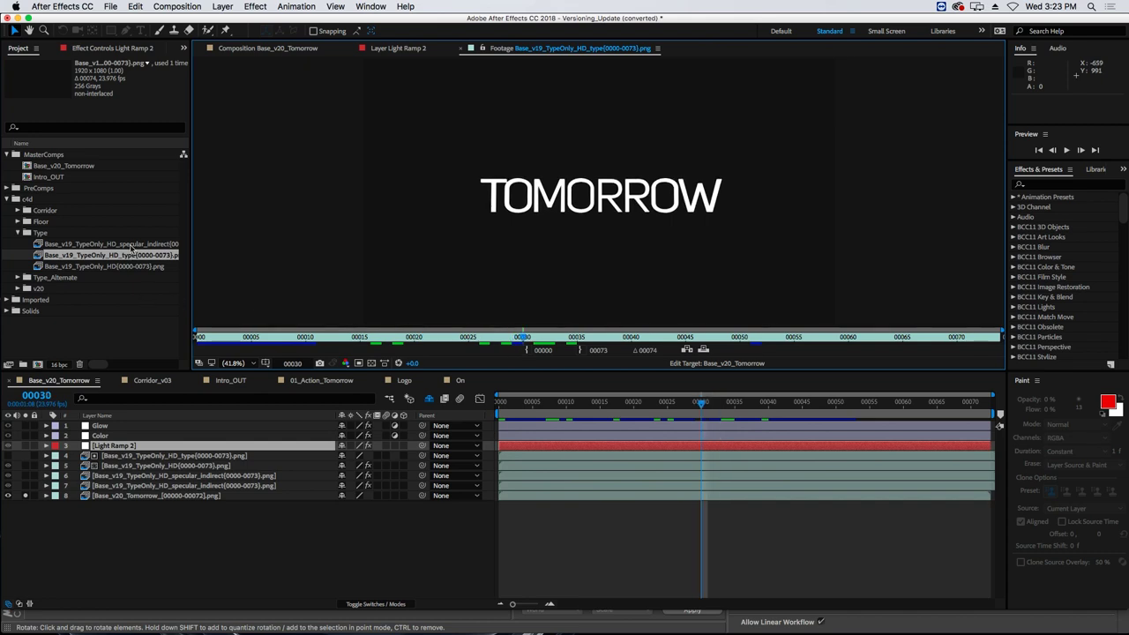
double_click(130, 246)
drag(330, 337, 642, 352)
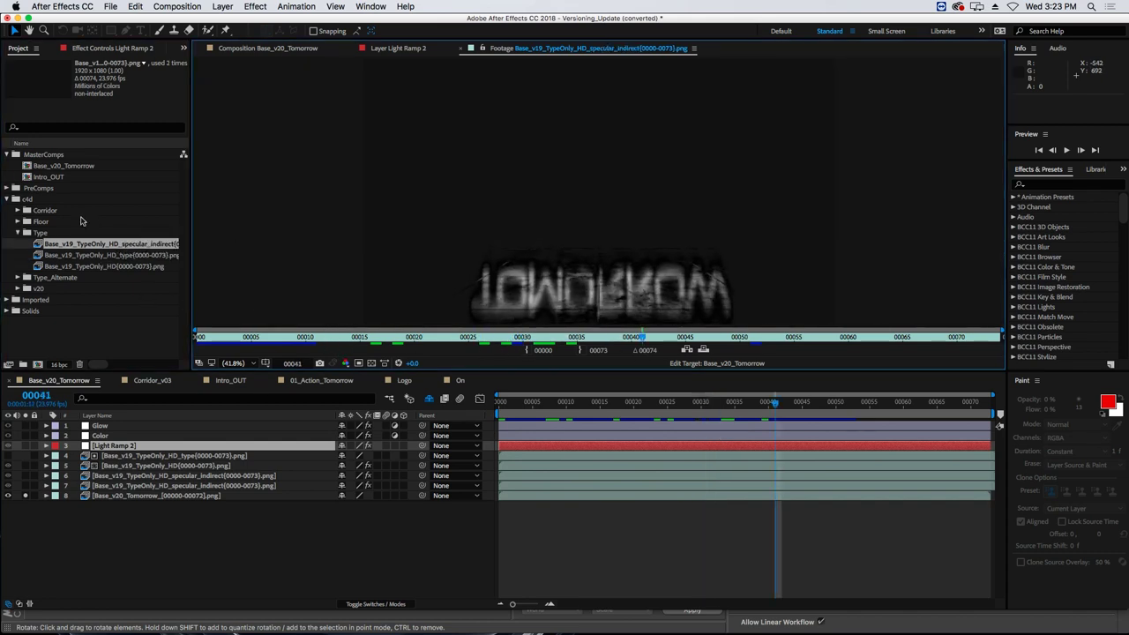
- In Base_v20_Tomorrow, solo the Base_v19_TypeOnly_HD layer and both specular_indirect layers alongside the base render, and play a preview
double_click(64, 166)
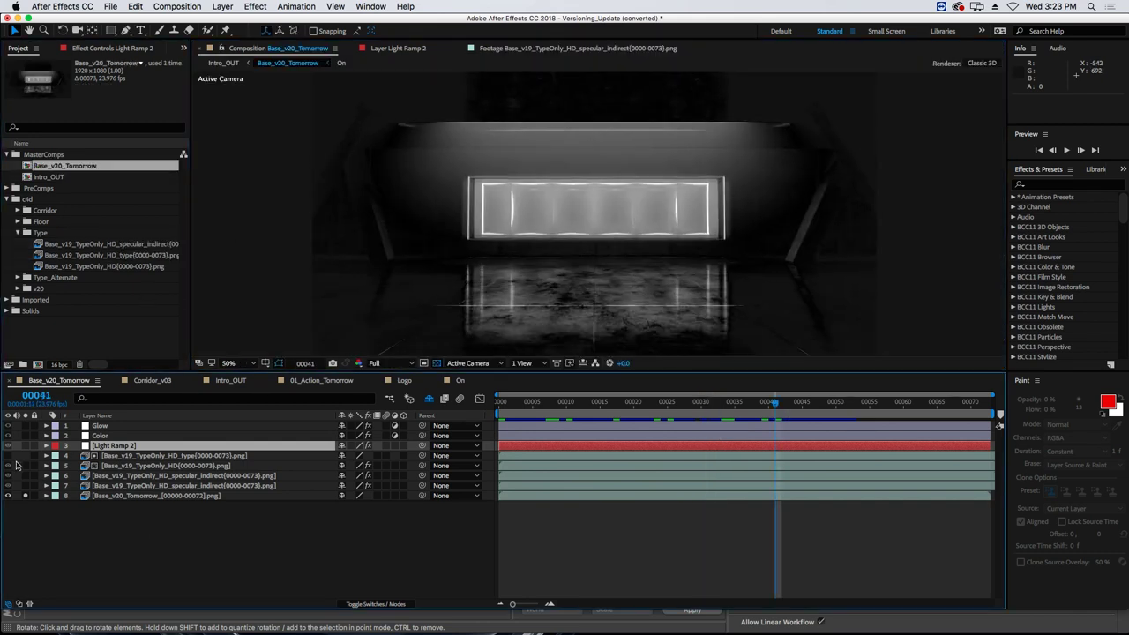
click(25, 466)
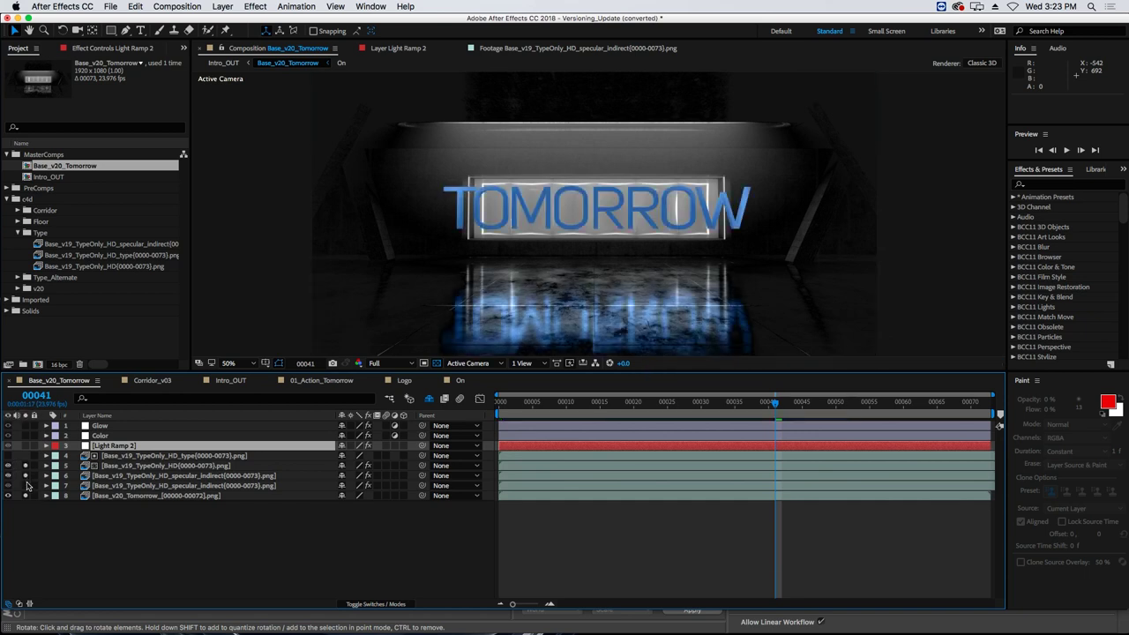
click(25, 485)
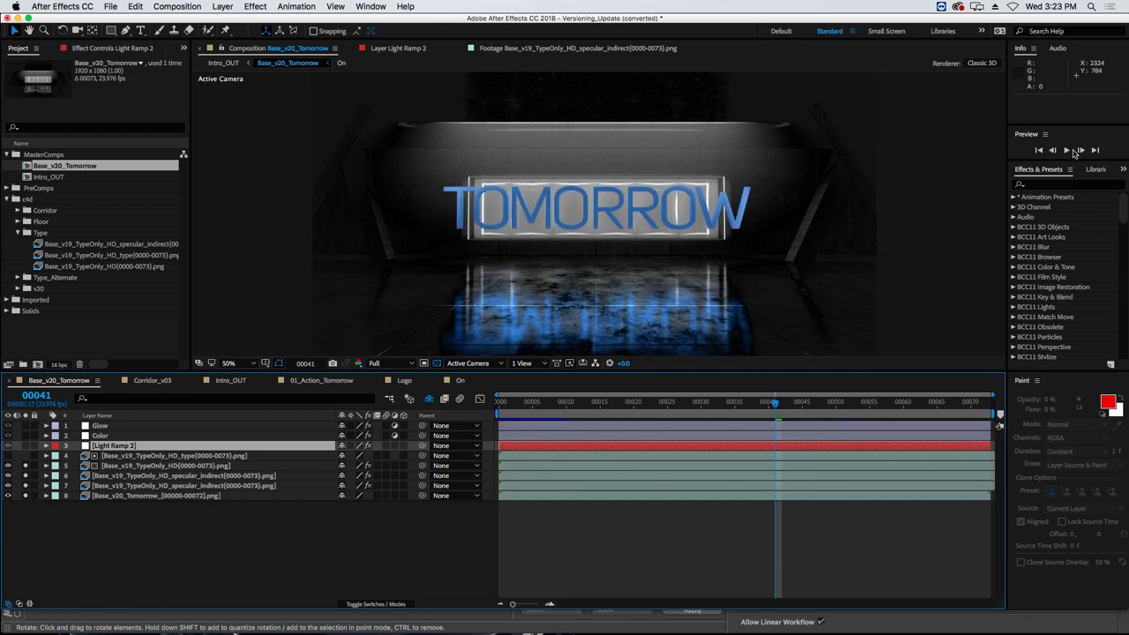
click(1068, 151)
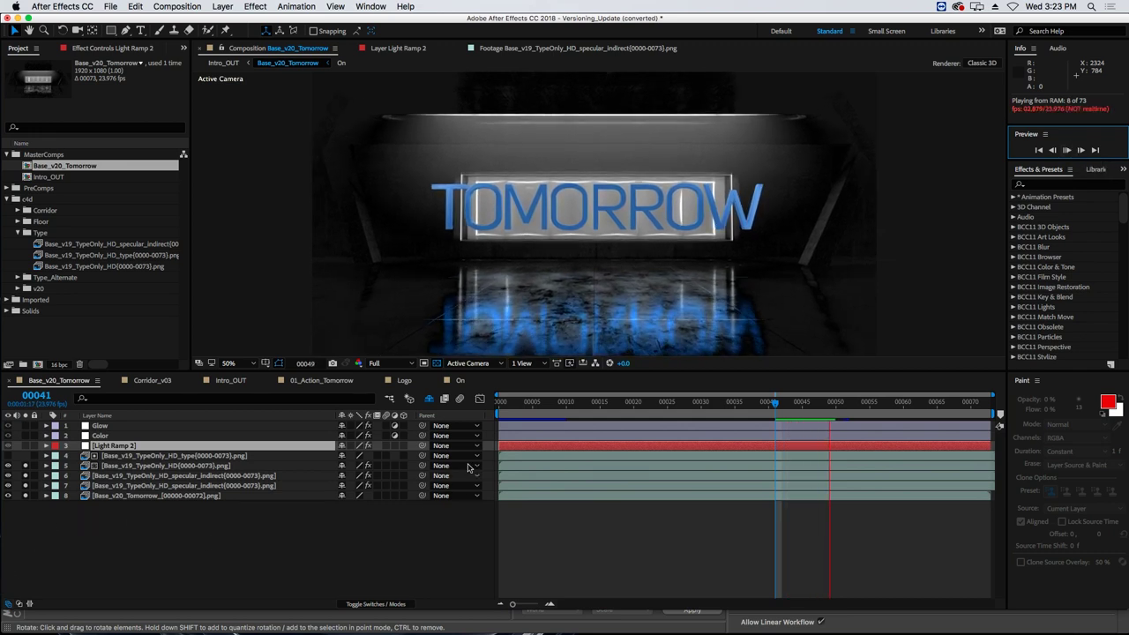
key(space)
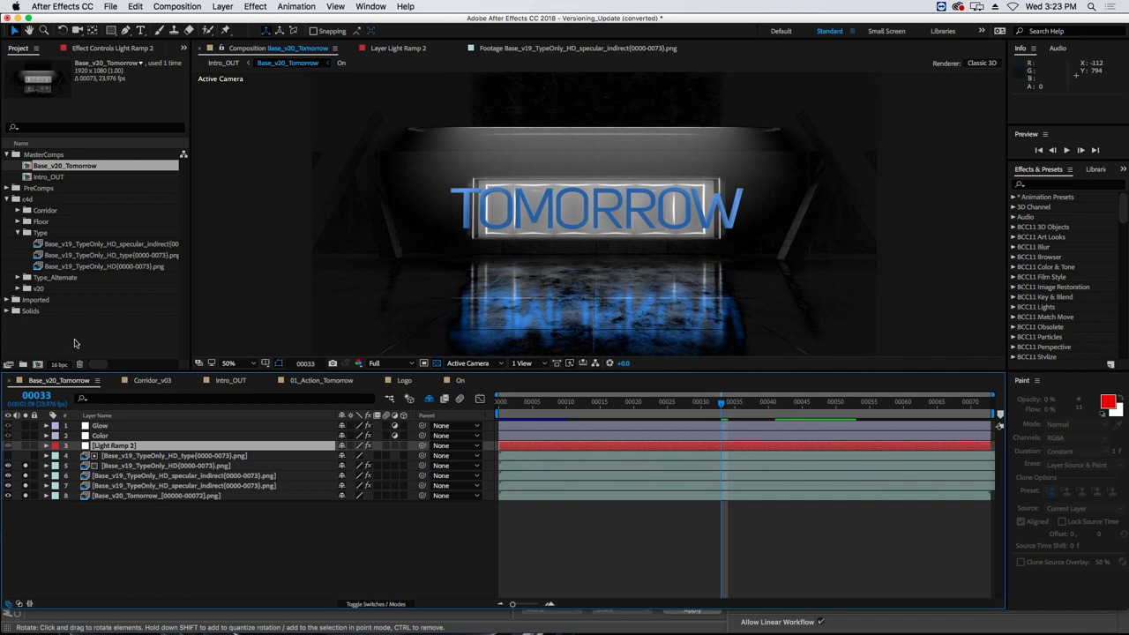
- Import the 07_Versioning folder from NAB_Presentation into the project
double_click(74, 343)
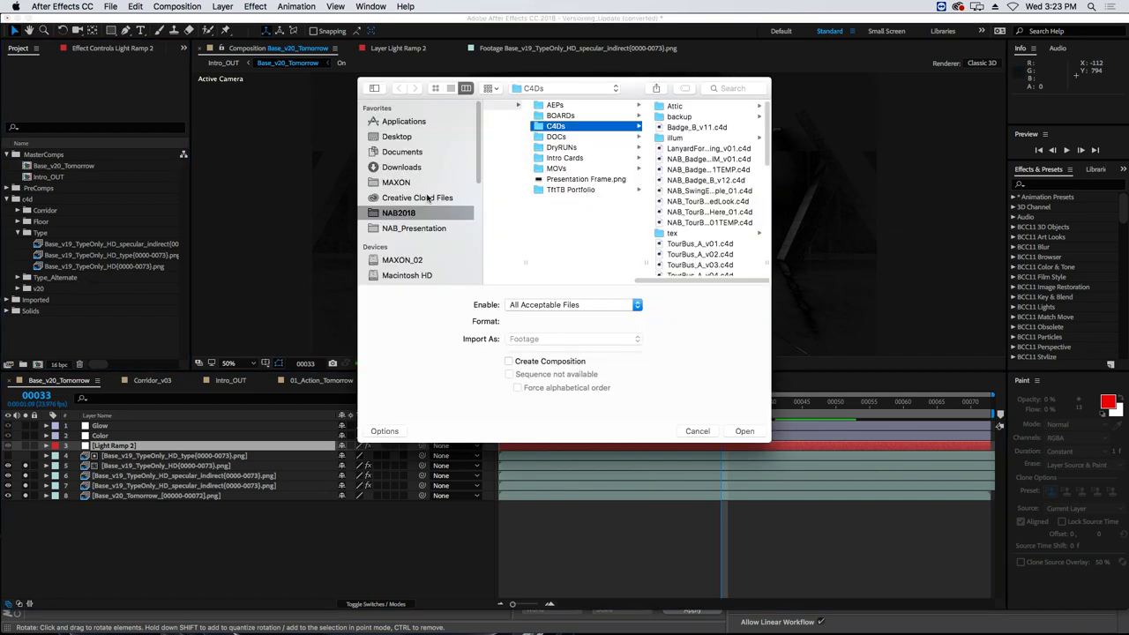
click(419, 228)
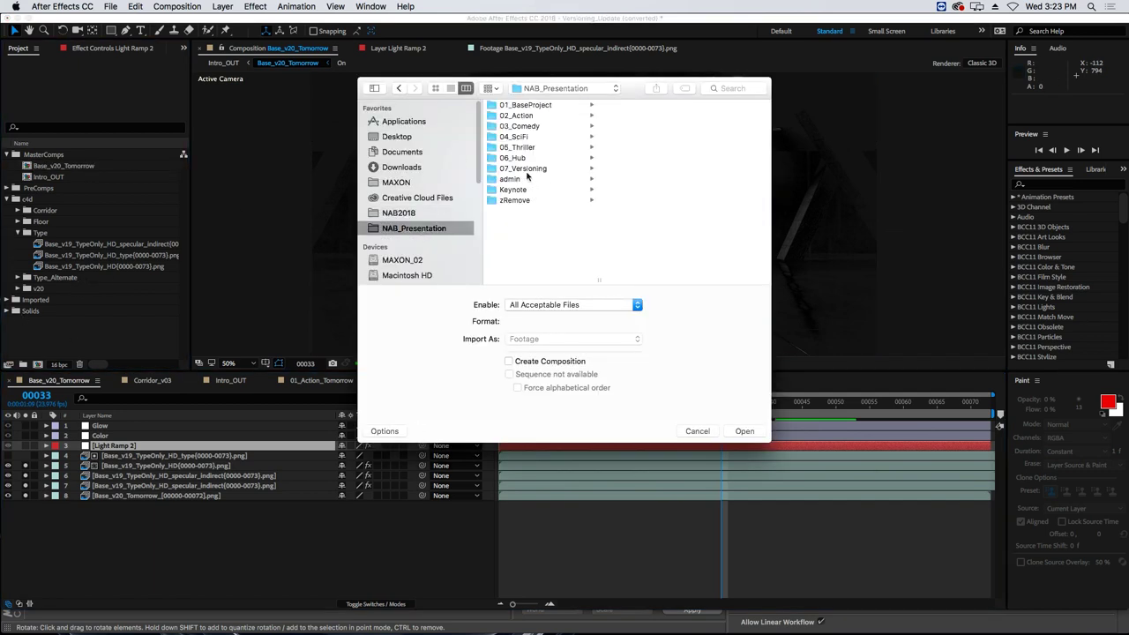
click(542, 170)
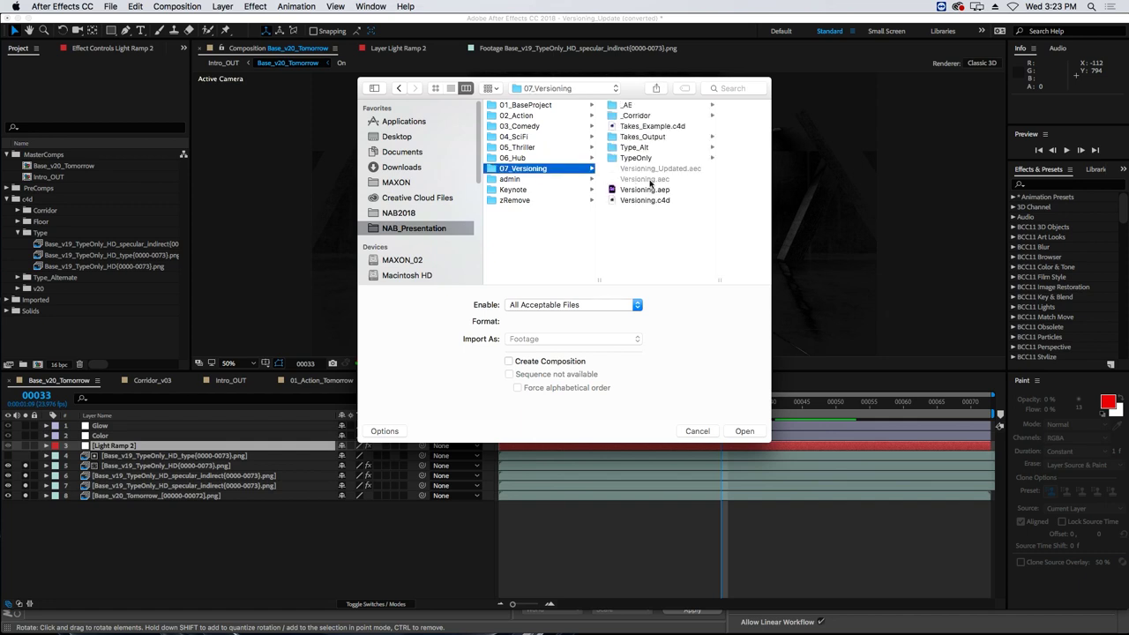
key(Return)
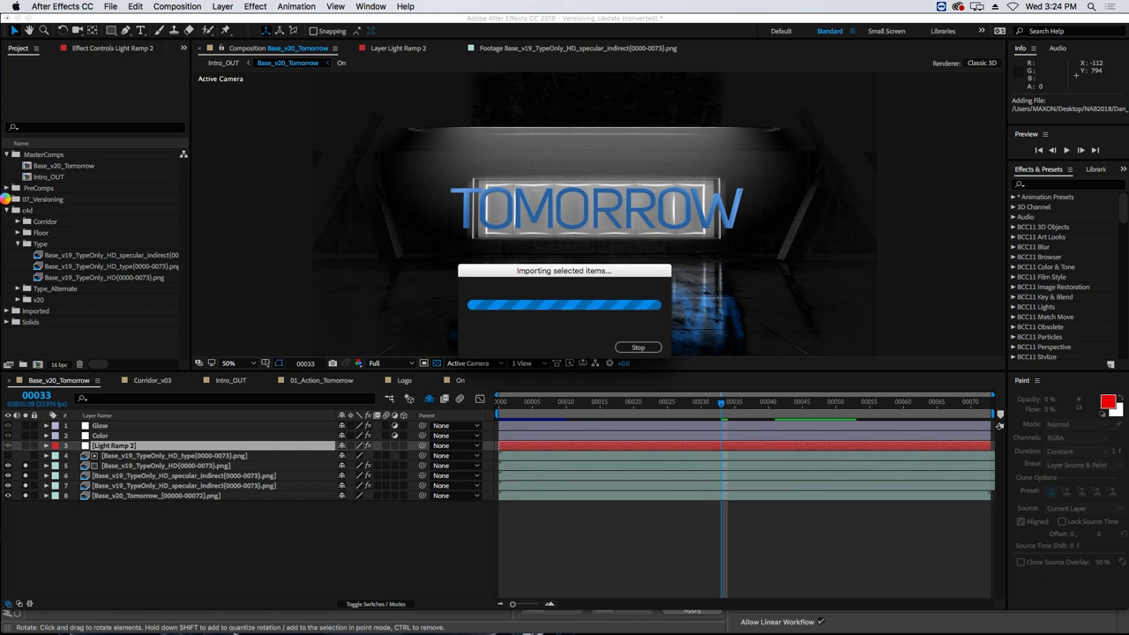
key(Return)
key(Return)
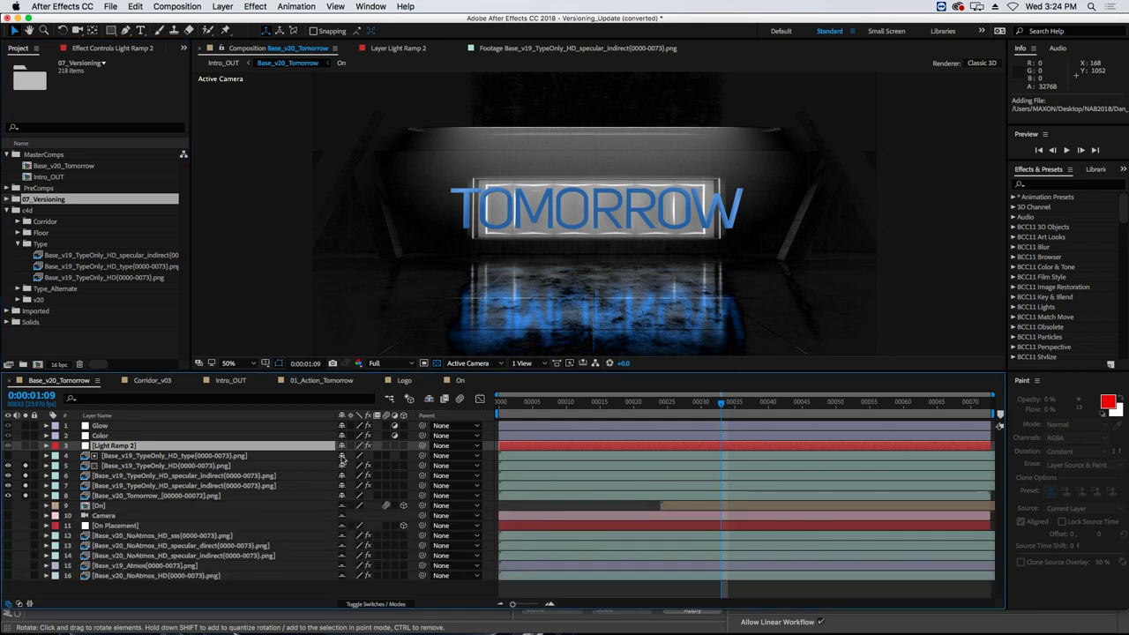
- Move the Camera and On Placement layers together to directly below the Light Ramp 2 layer
click(104, 515)
shift+click(106, 526)
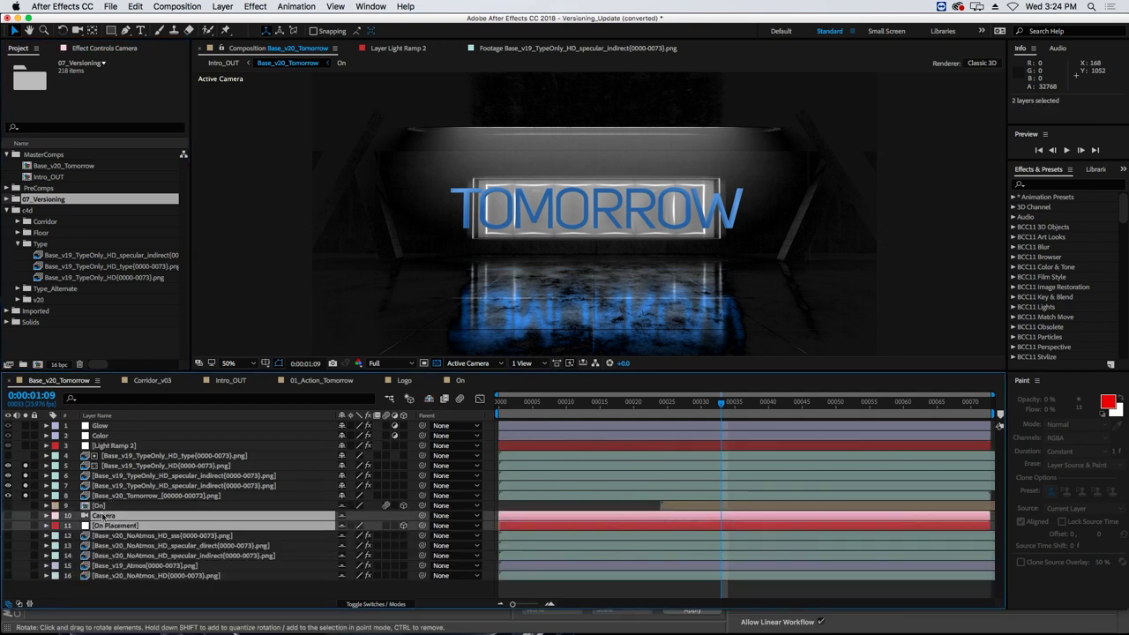
drag(105, 525, 116, 452)
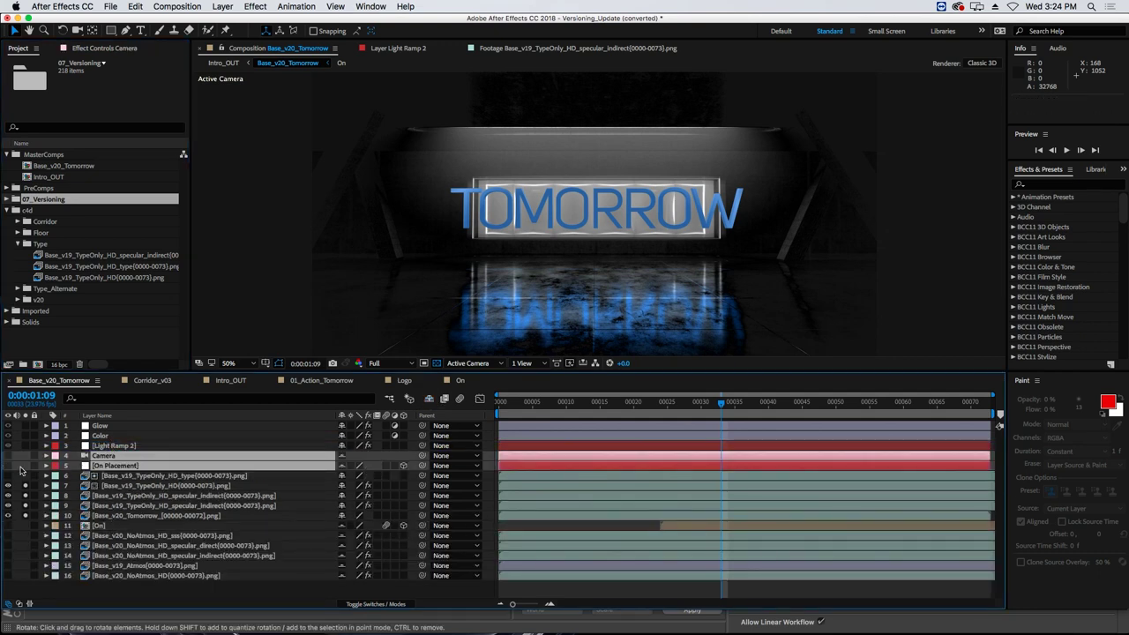
- Solo the On Placement null layer and scrub the Base_v20_Tomorrow composition to 0:00:01:06
click(150, 477)
click(130, 466)
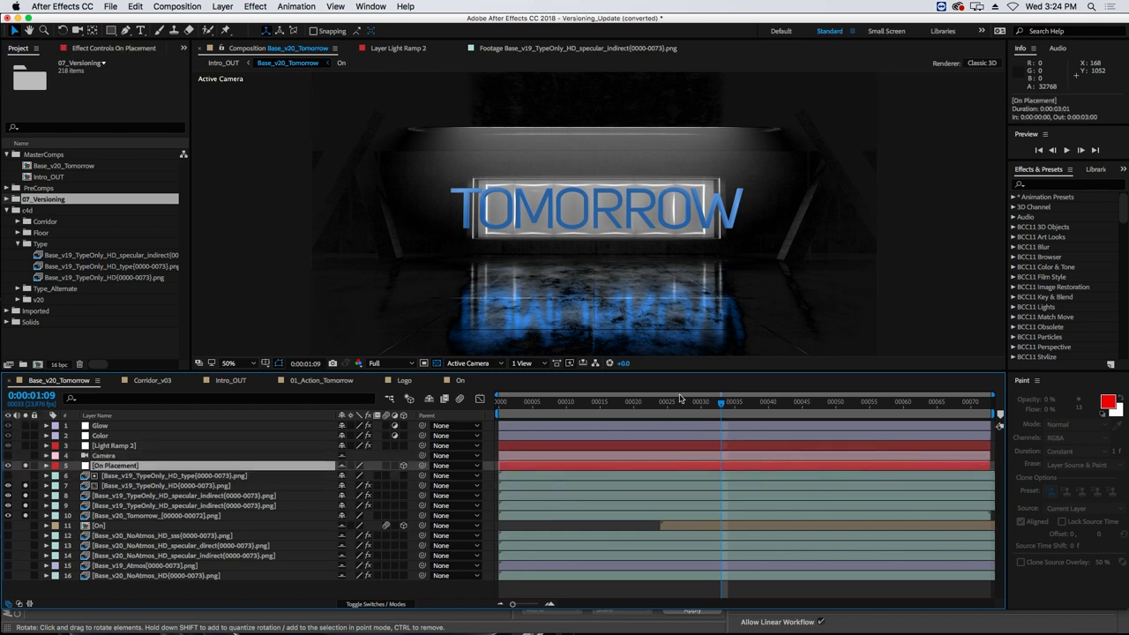
drag(674, 403, 702, 414)
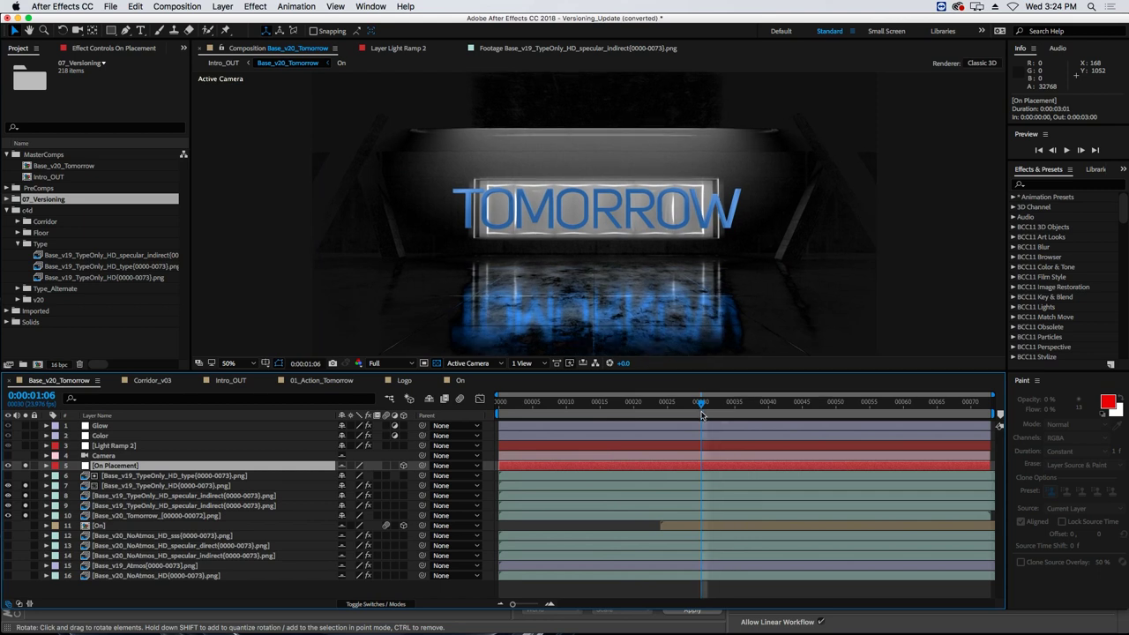
- Review the On precomp's animation and add the precomp to Base_v20_Tomorrow directly above the On Placement layer
click(6, 188)
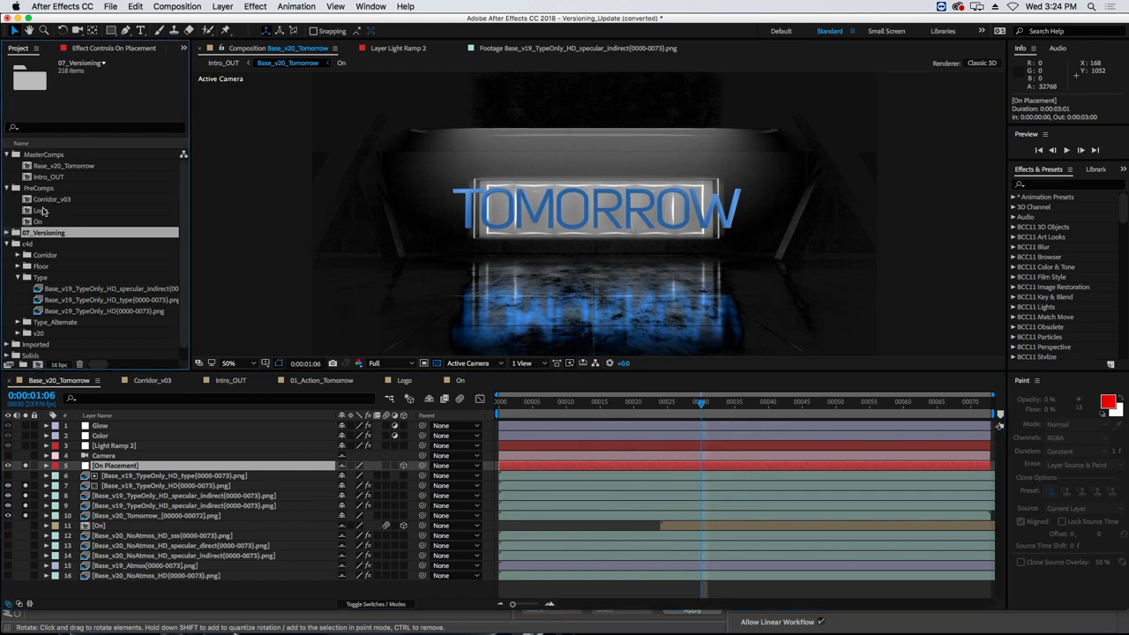
double_click(39, 221)
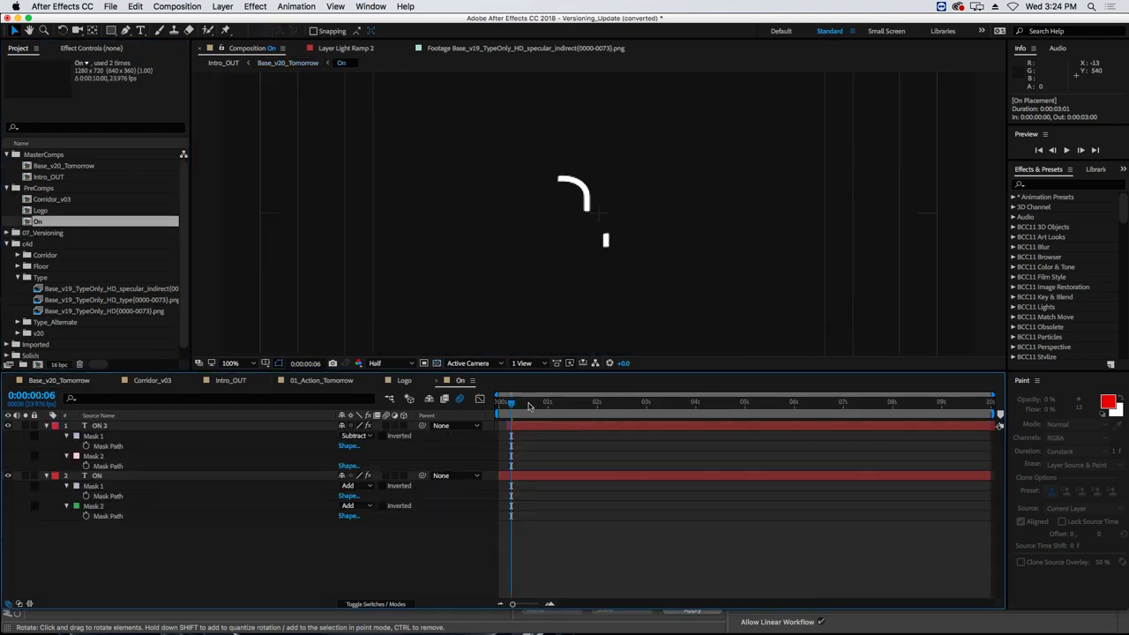
mouse_move(617, 415)
mouse_down()
mouse_move(505, 413)
mouse_move(628, 413)
mouse_up()
double_click(55, 166)
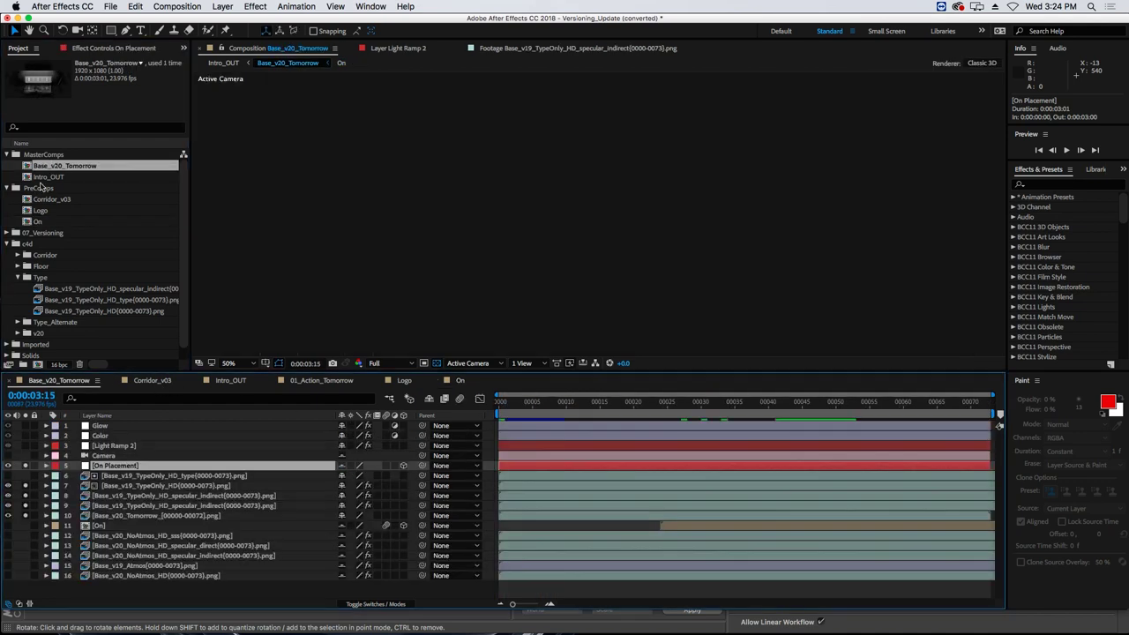
drag(35, 221, 110, 463)
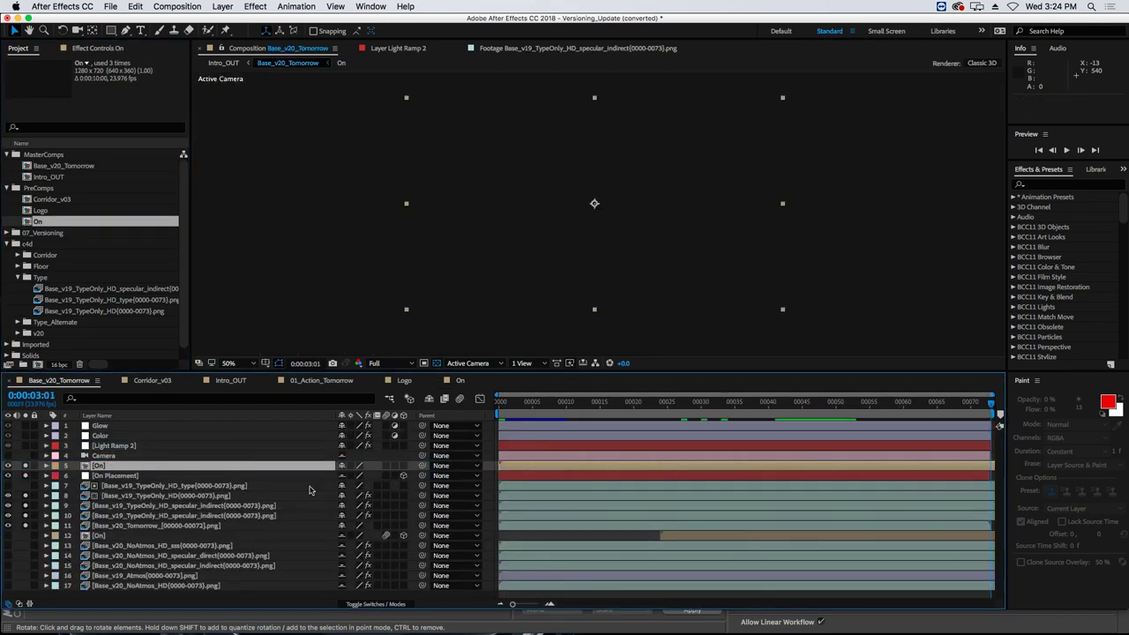
click(756, 402)
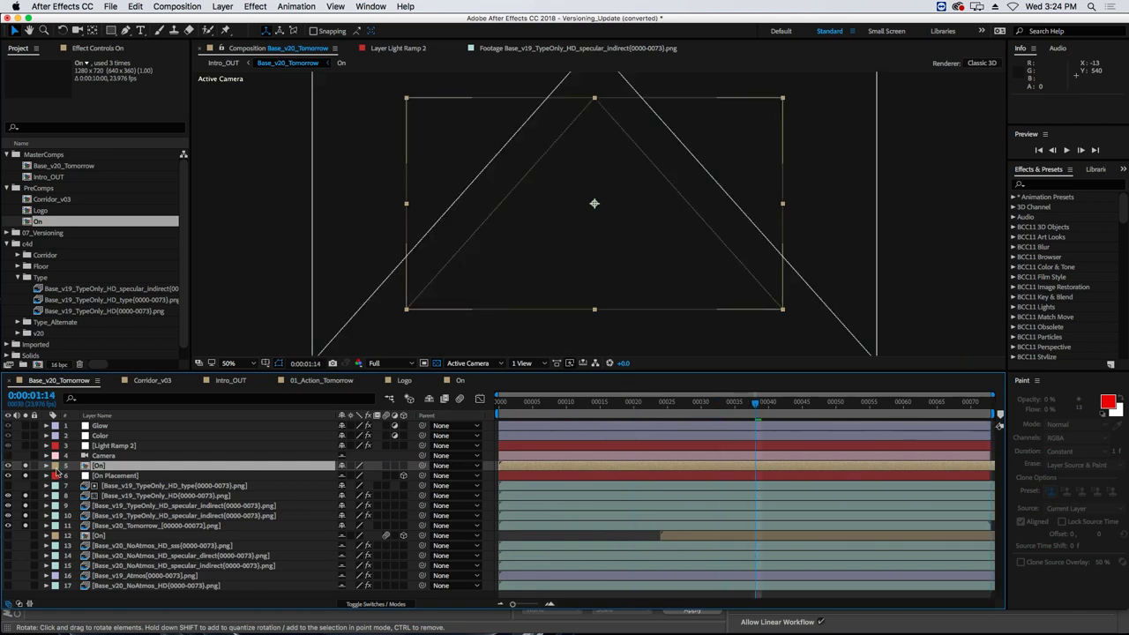
- Make the On layer 3D, paste On Placement's first Position keyframe onto it, and move it to about 943, 549, 98
click(111, 476)
key(p)
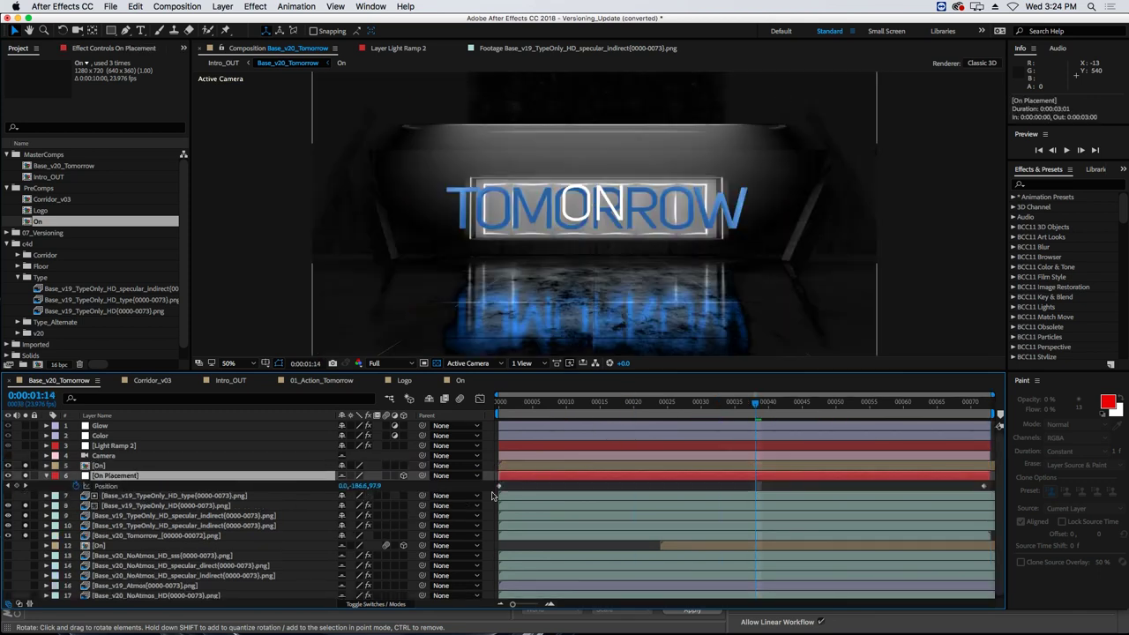
drag(497, 492, 498, 492)
key(cmd+c)
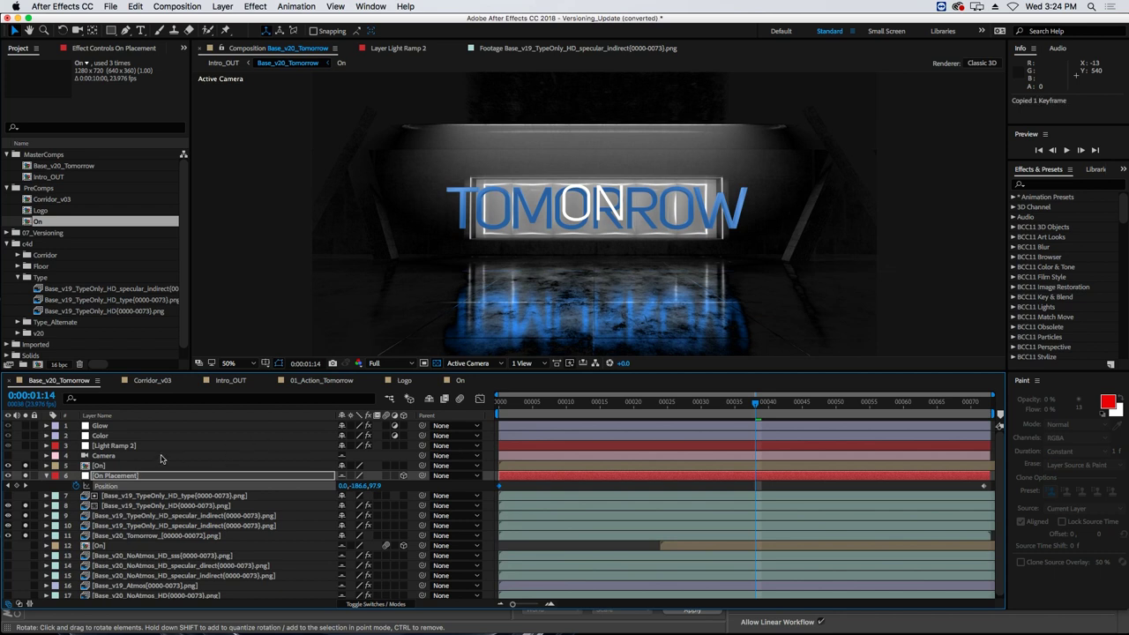
click(104, 465)
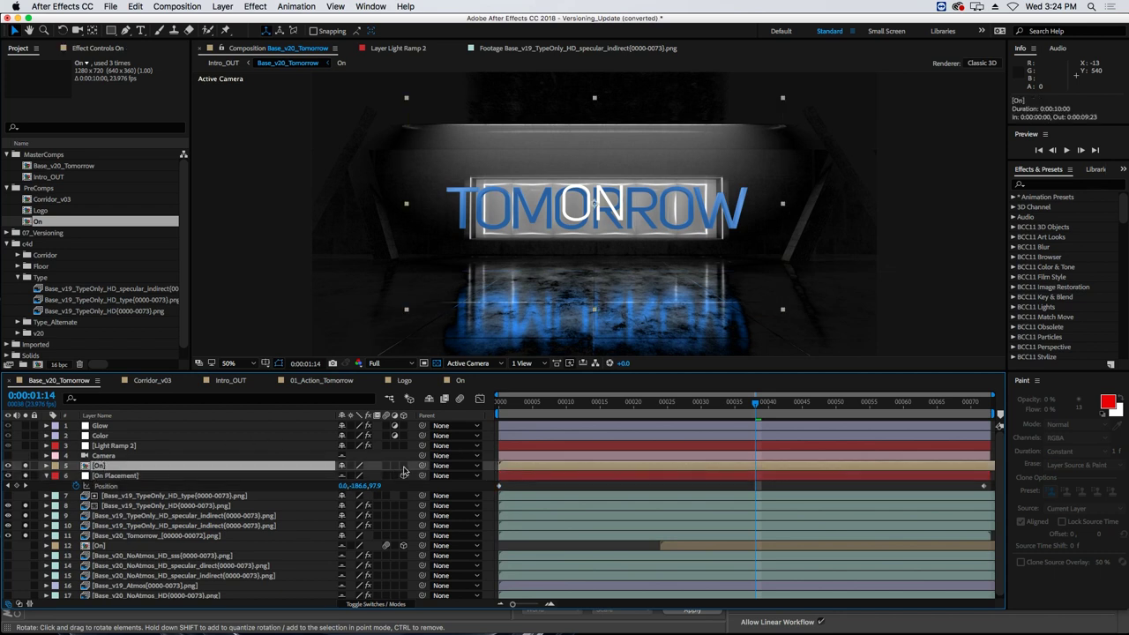
key(cmd+v)
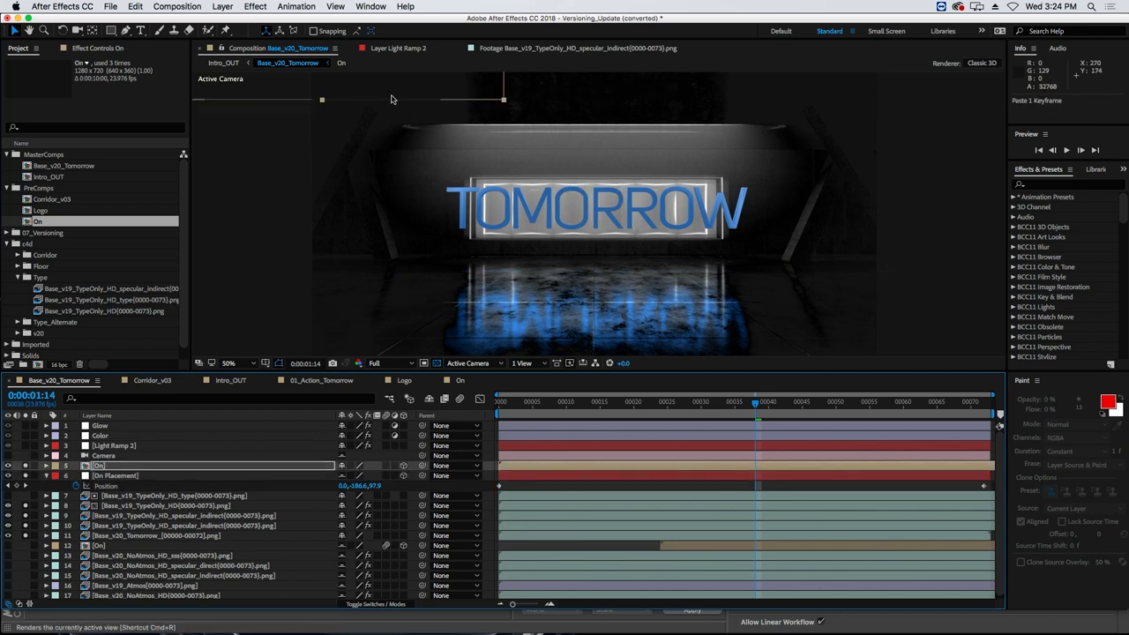
drag(392, 99, 659, 307)
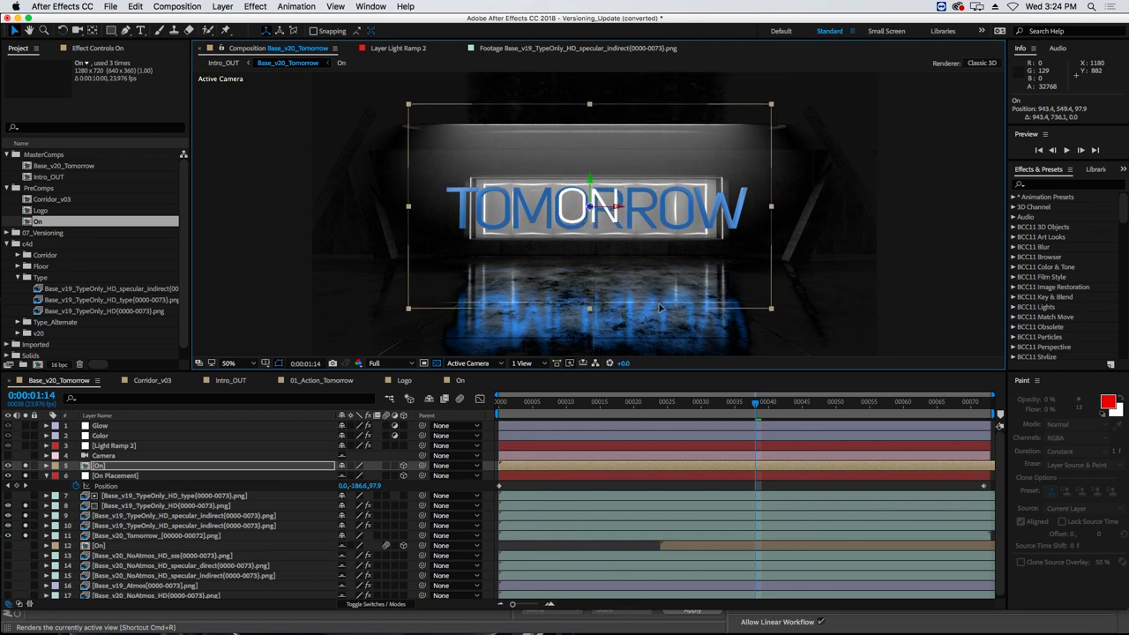
- Scrub Base_v20_Tomorrow to 0:00:01:17 and take the On and On Placement layers out of solo
click(627, 404)
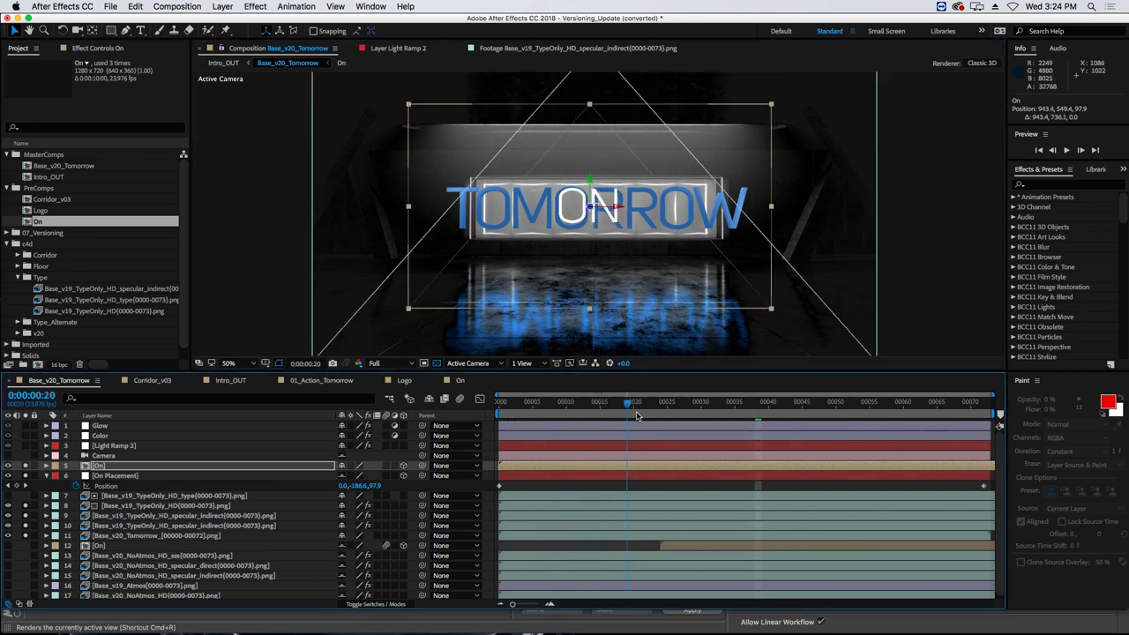
drag(637, 416, 775, 409)
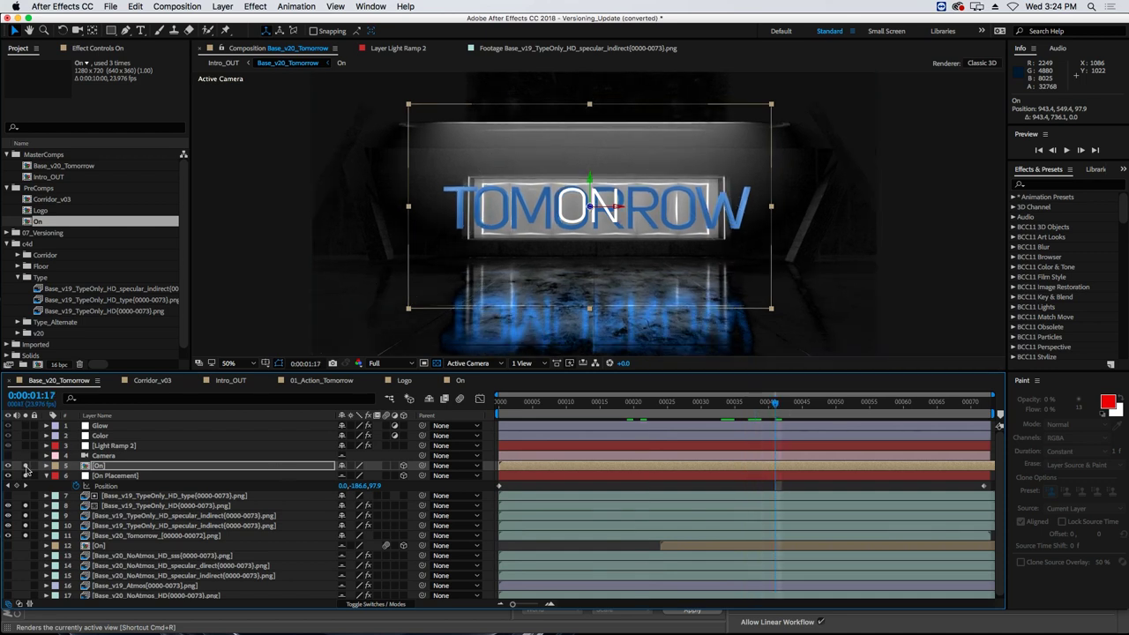
drag(26, 466, 26, 476)
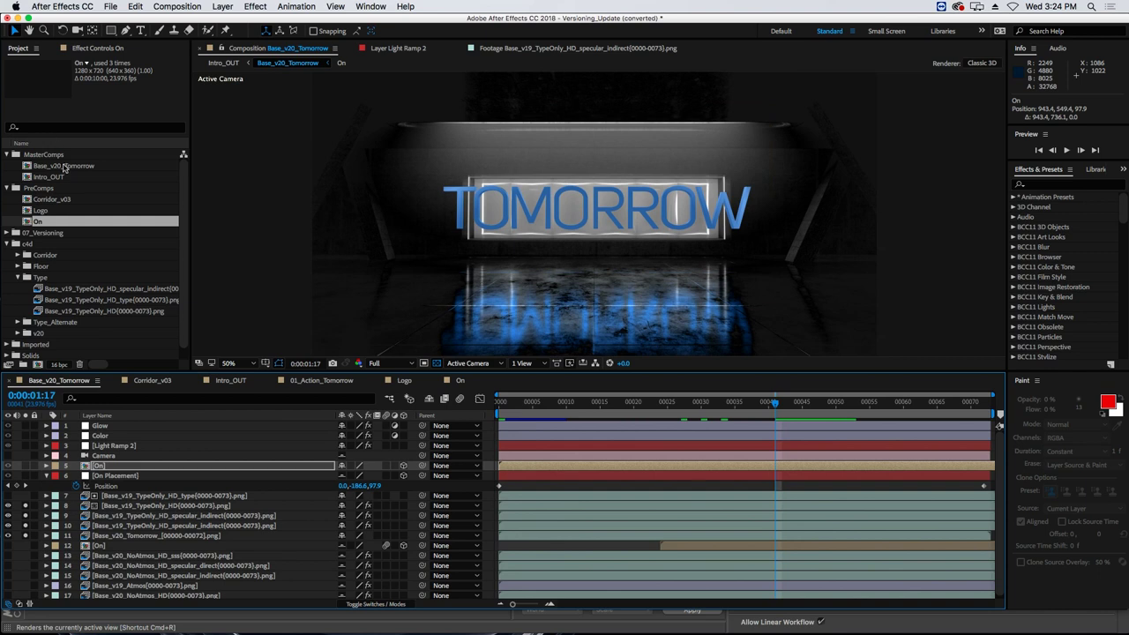
- Duplicate the Base_v20_Tomorrow composition and rename the copy Base_v20_Tonight
click(62, 166)
key(super+d)
key(Return)
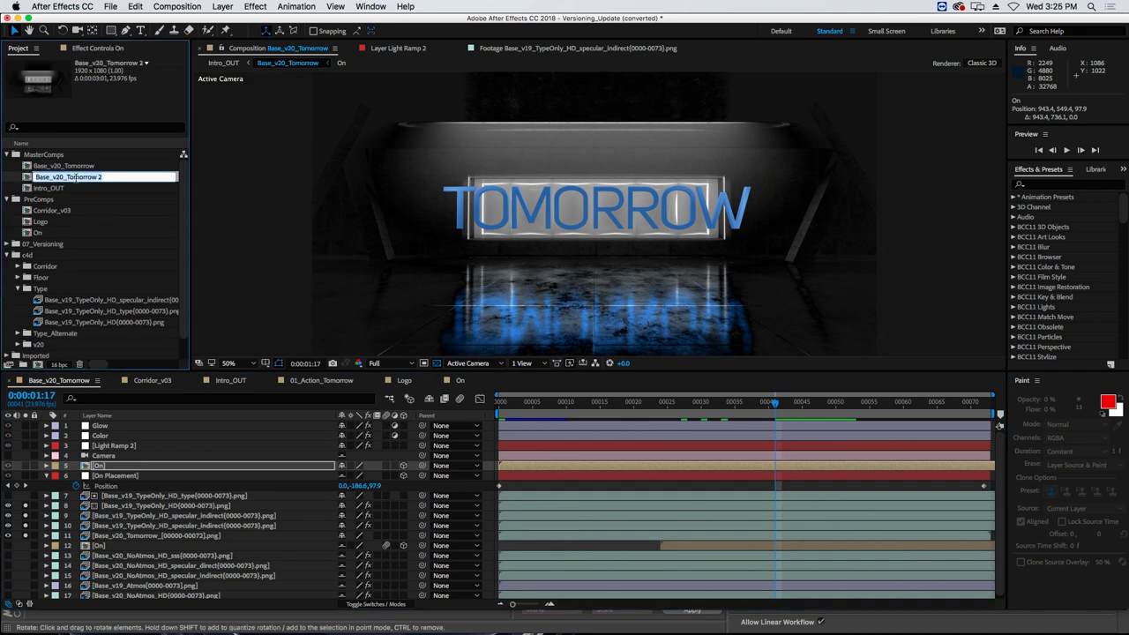
click(71, 177)
key(shift+End)
text(n)
key(Return)
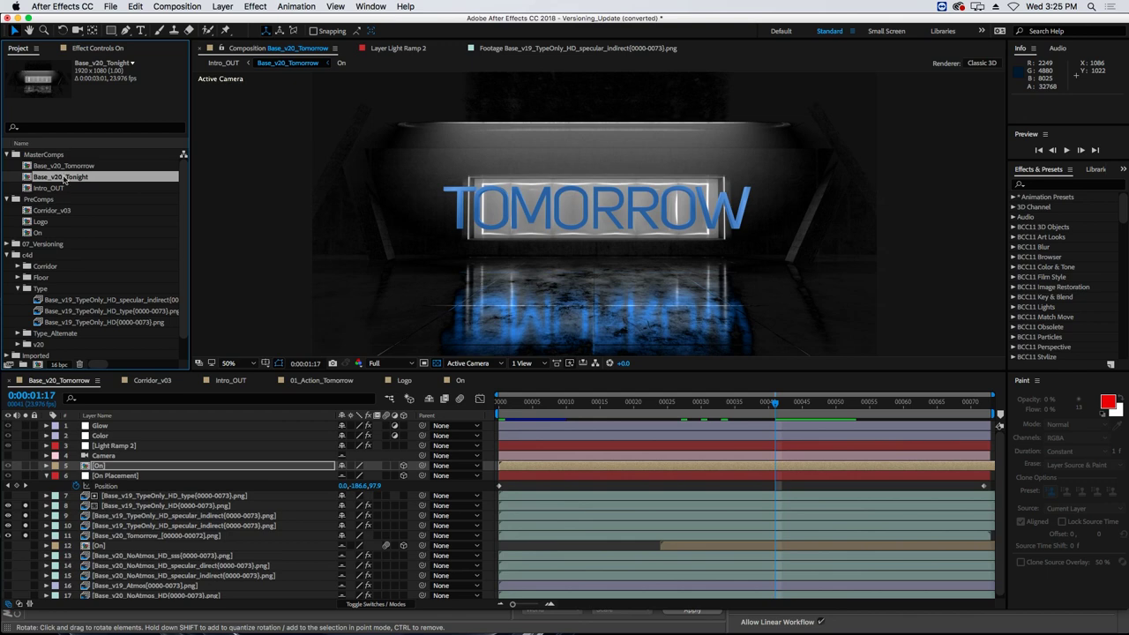
- Open Base_v20_Tonight at 0:00:01:04 and view the Type_Alt footage from the Type_Alternate folder
double_click(62, 177)
click(666, 420)
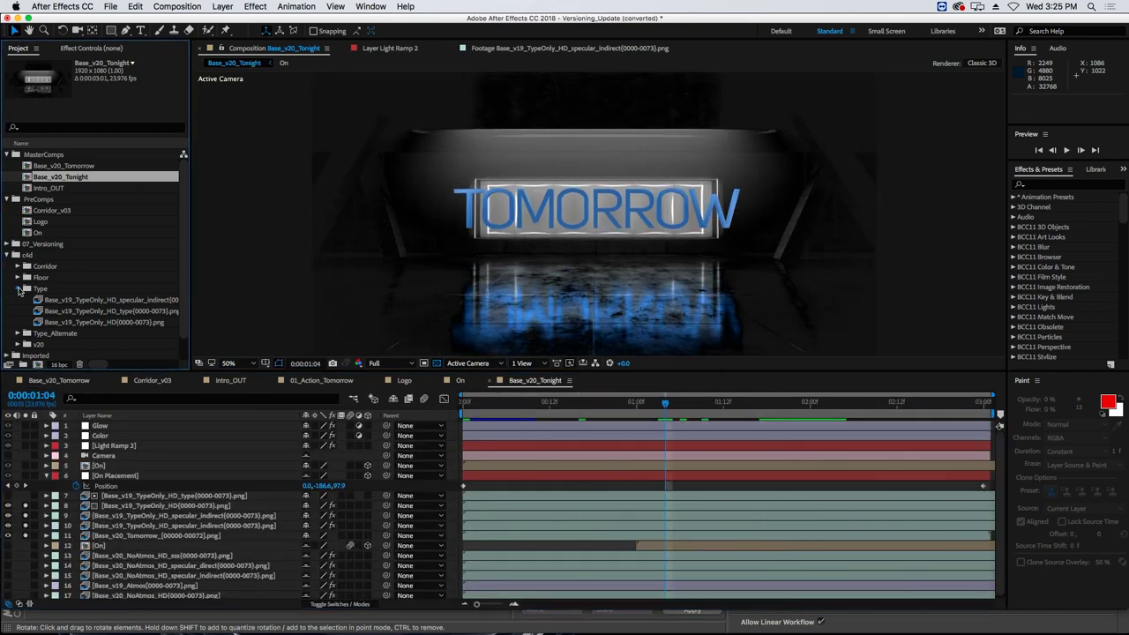
click(17, 288)
click(18, 300)
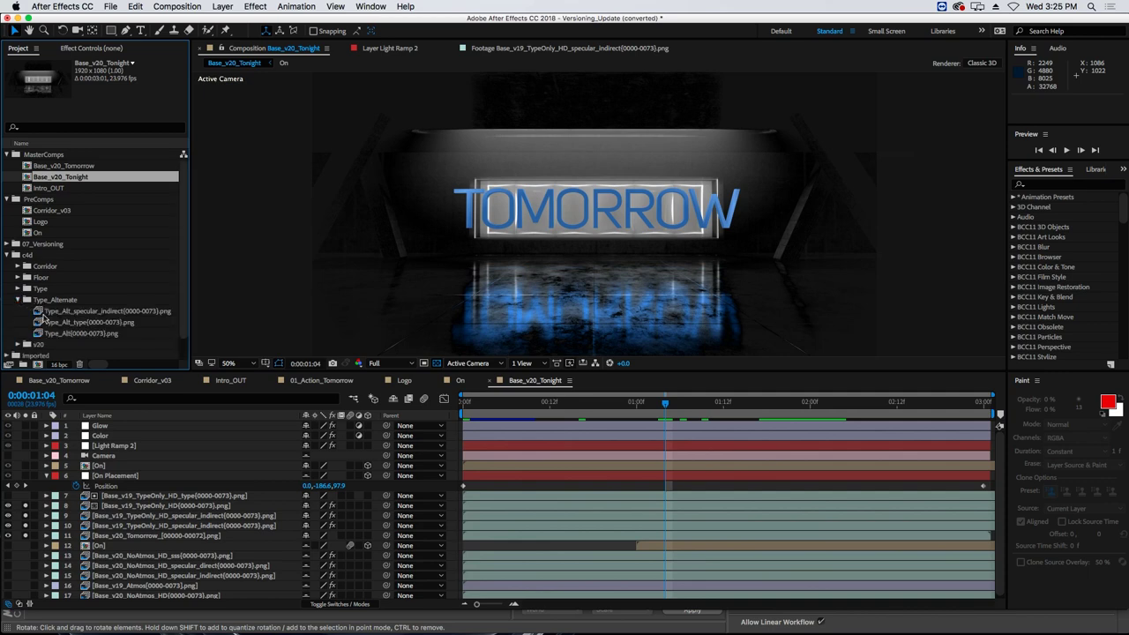
double_click(84, 335)
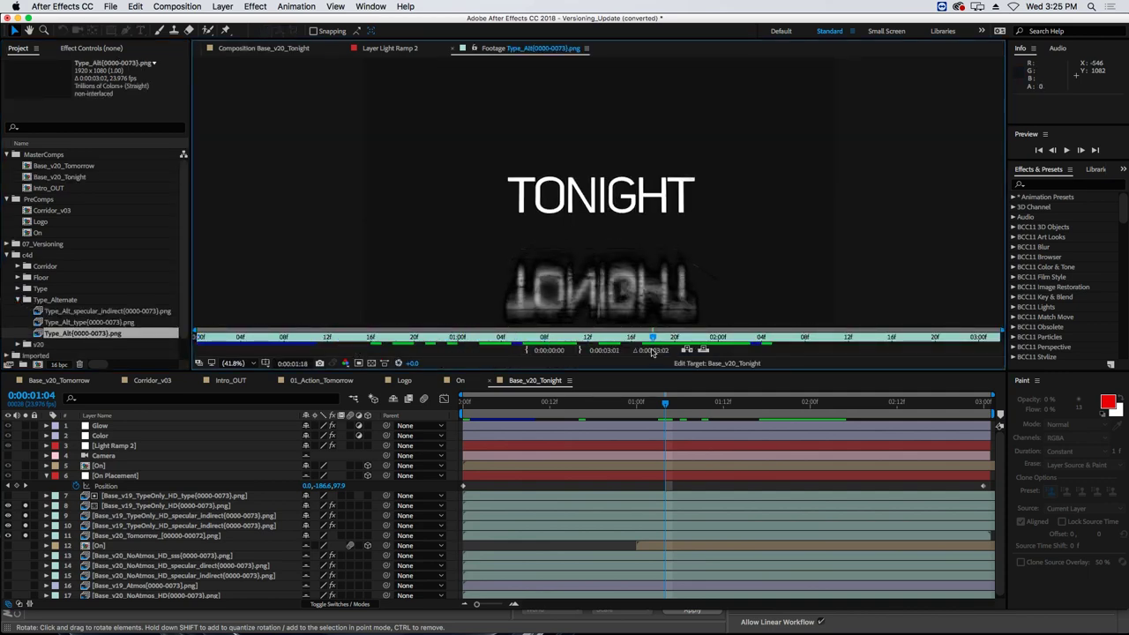
- Replace the TypeOnly_HD layer's source with Type_Alt and its matte layer's source with Type_Alt_type
click(167, 505)
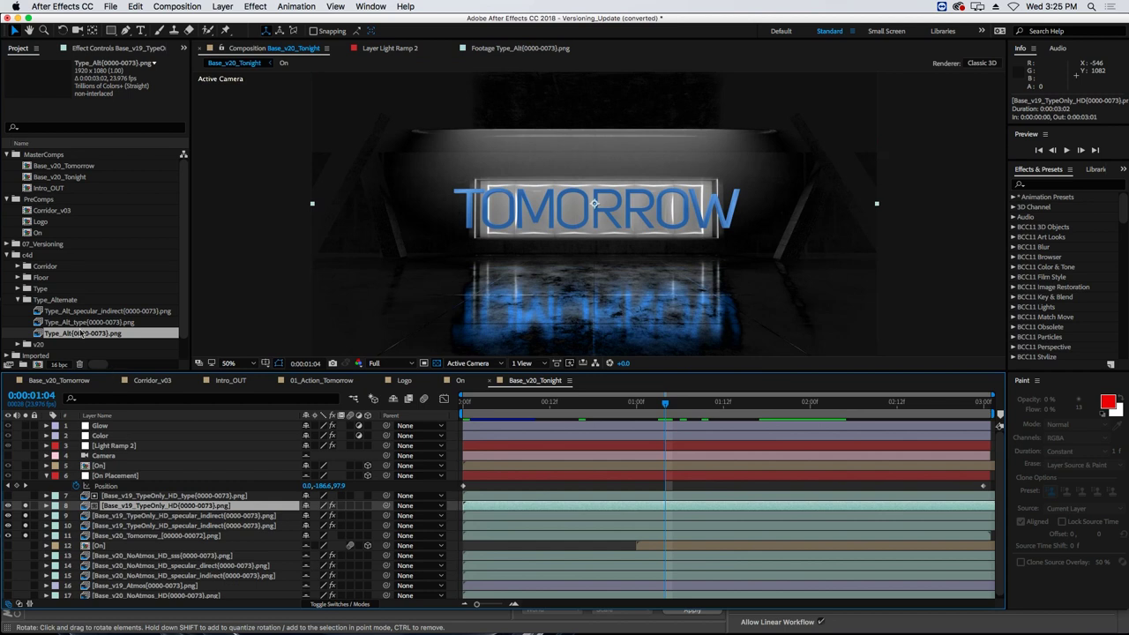
alt+drag(82, 333, 166, 503)
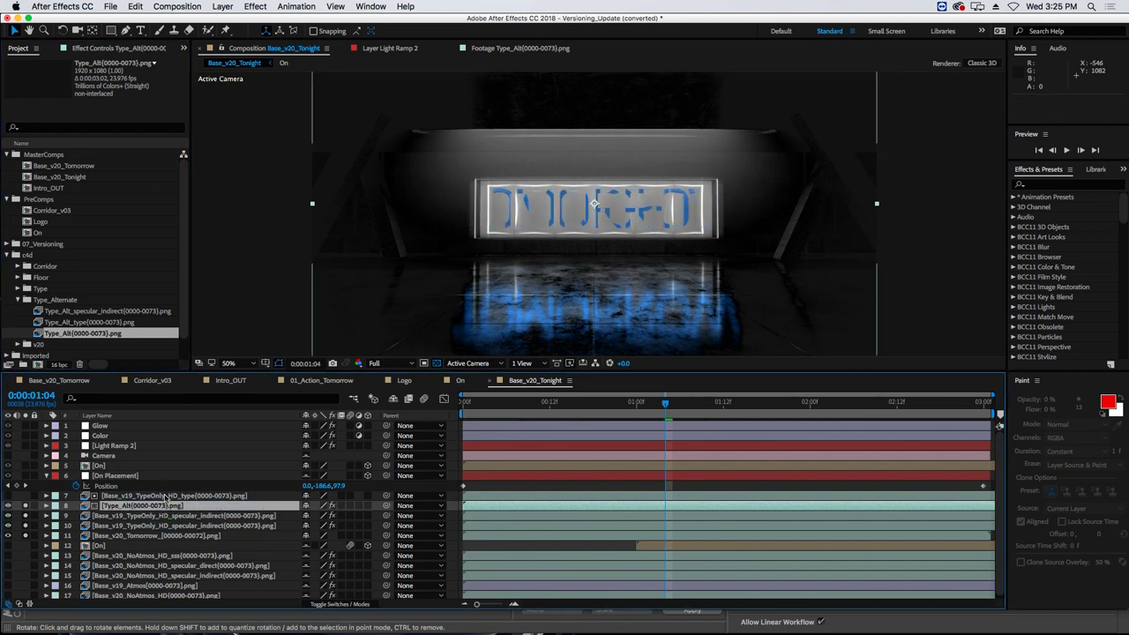
click(166, 498)
alt+drag(78, 323, 170, 499)
- Replace the source of both TypeOnly_HD_specular_indirect layers with Type_Alt_specular_indirect
click(224, 526)
shift+click(227, 516)
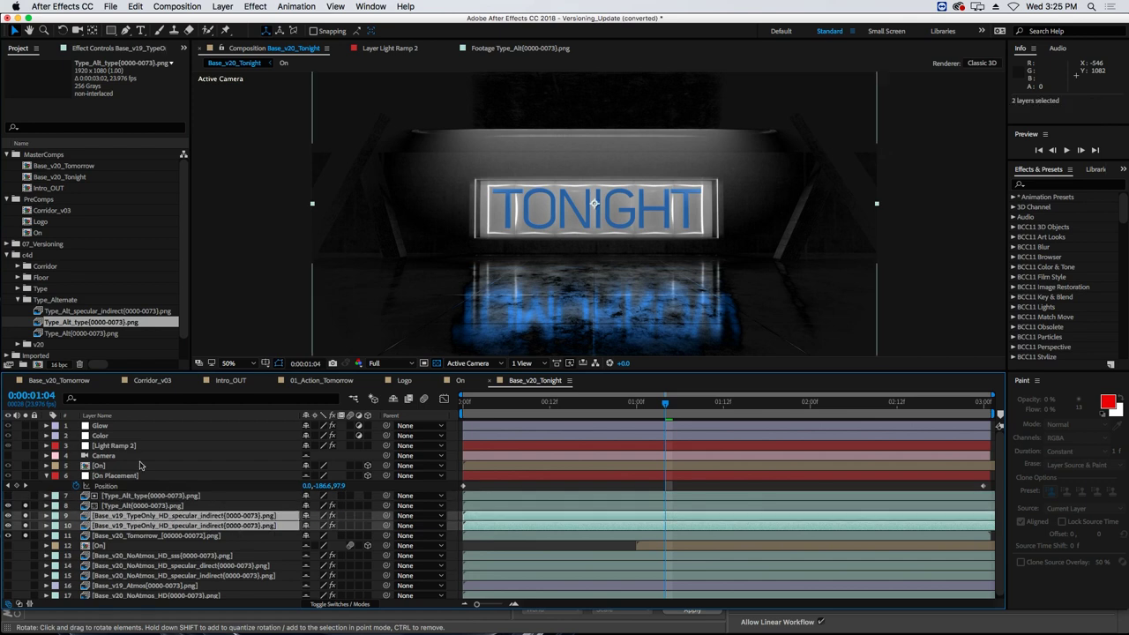
alt+drag(106, 311, 317, 512)
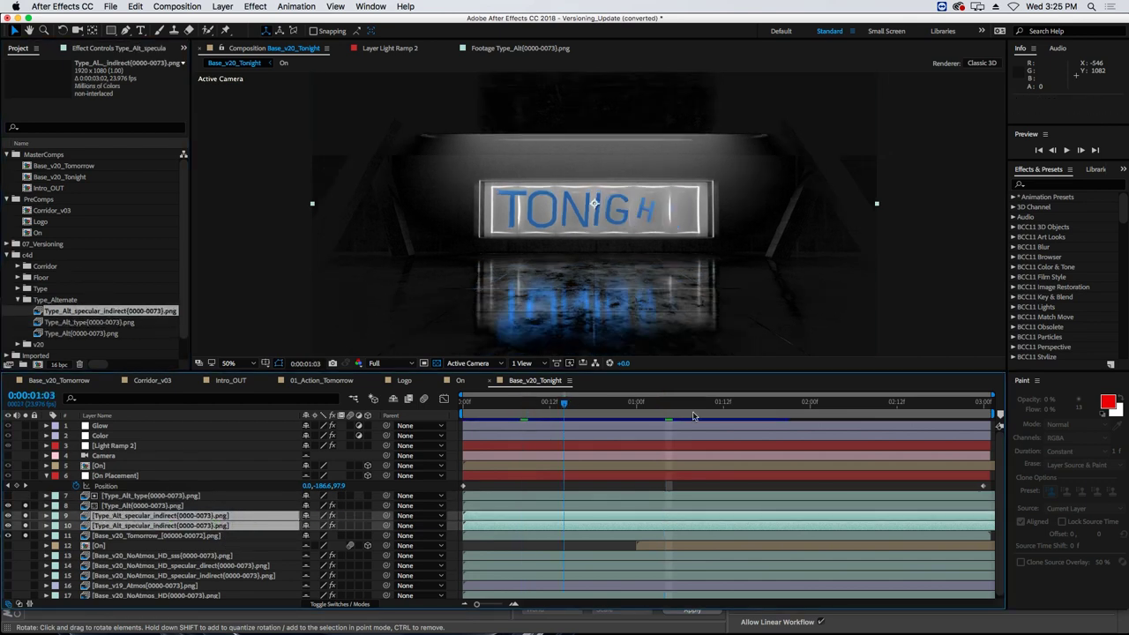
- Scrub Base_v20_Tonight to 0:00:02:09 and step through the neighbouring frames to check the replaced type
click(896, 406)
drag(892, 448, 878, 449)
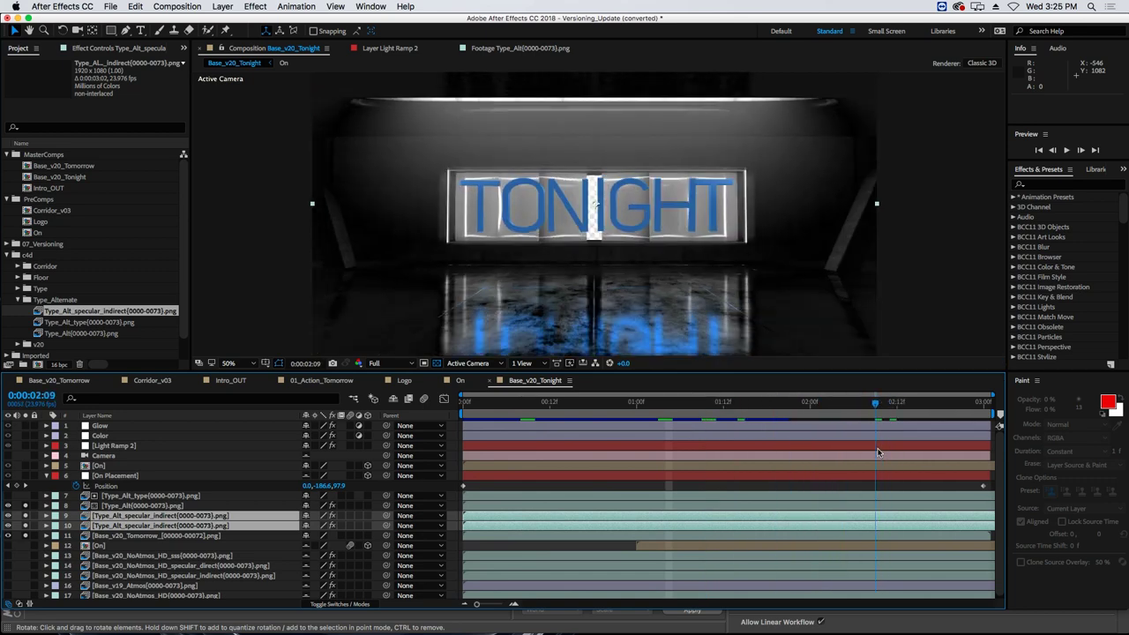
key(Page_Down)
key(Page_Down)
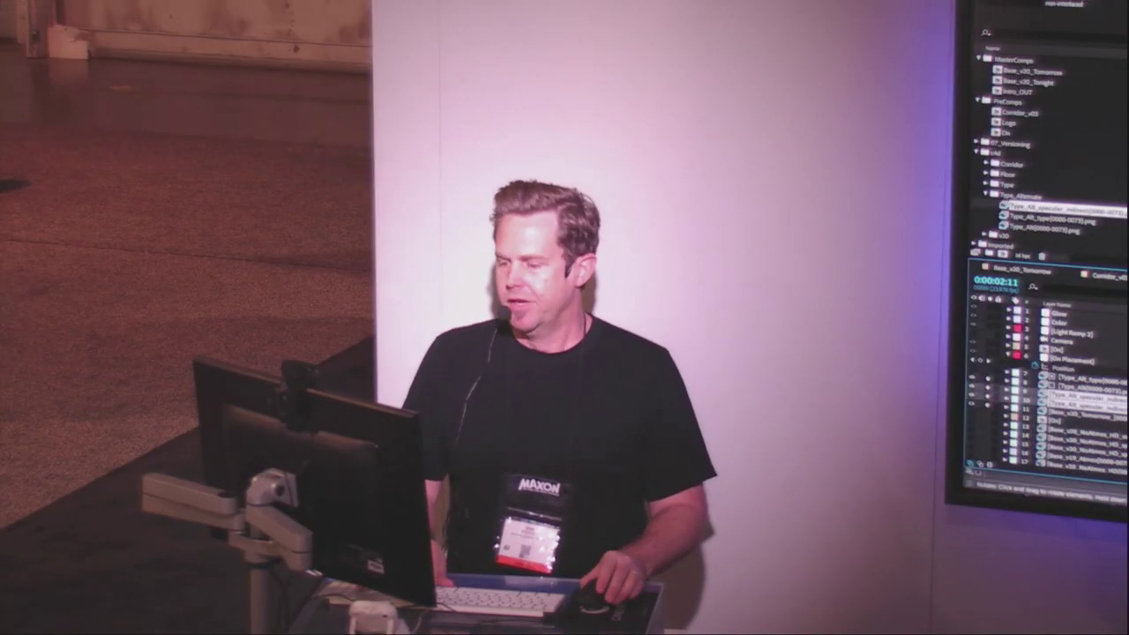
key(Page_Up)
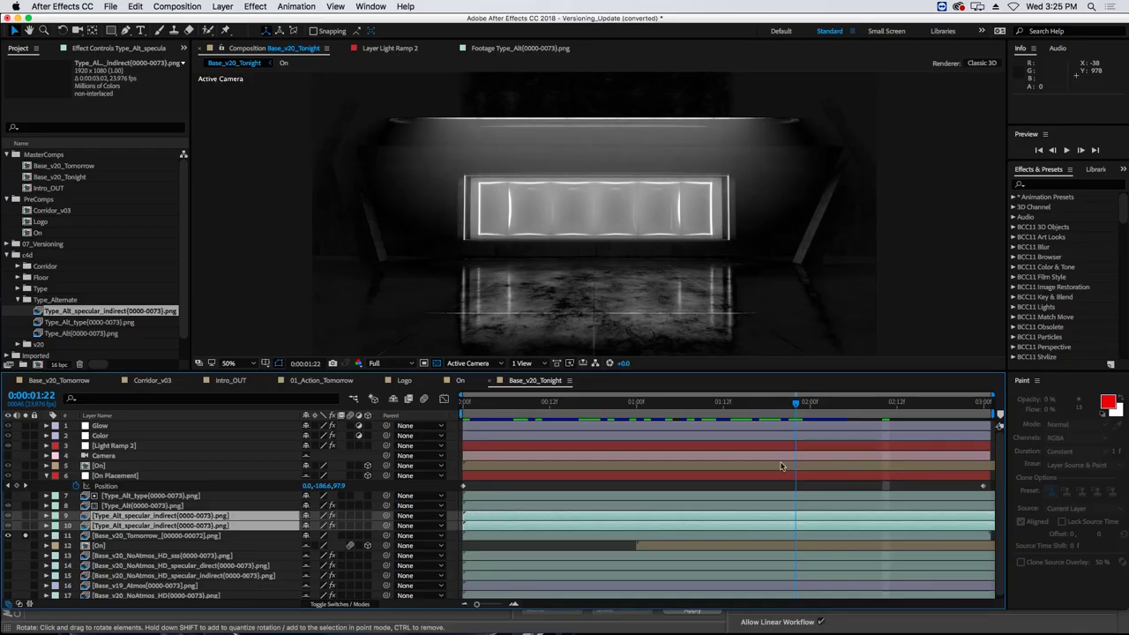
- Solo the Type_Alt layer and both Type_Alt_specular_indirect layers with the base render, and scrub to 0:00:01:20
drag(780, 466, 2, 558)
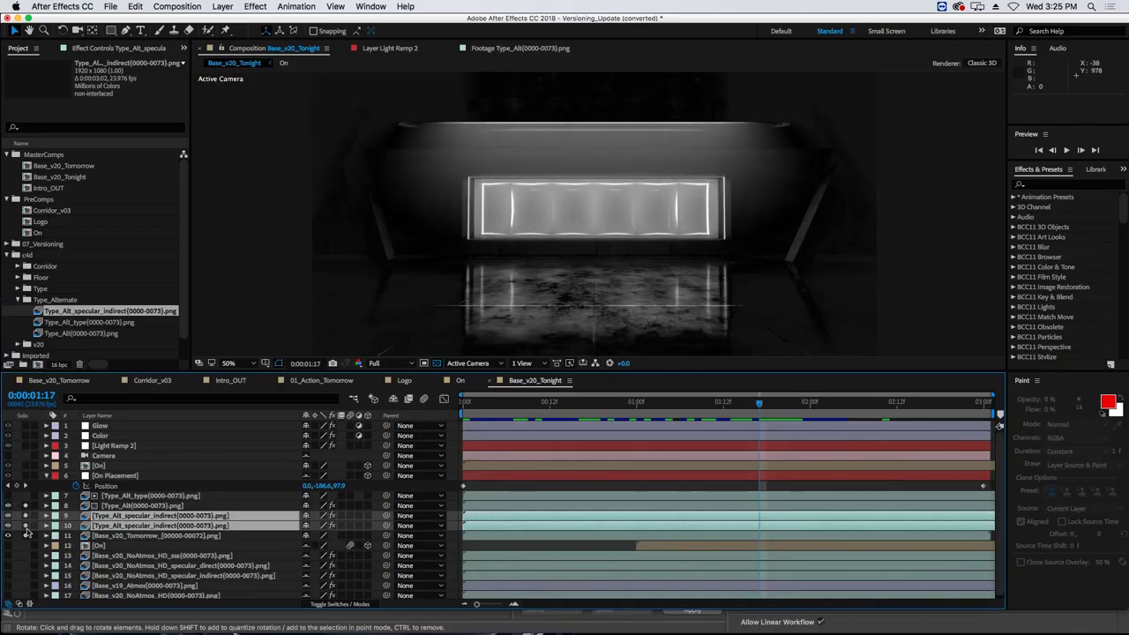
click(26, 534)
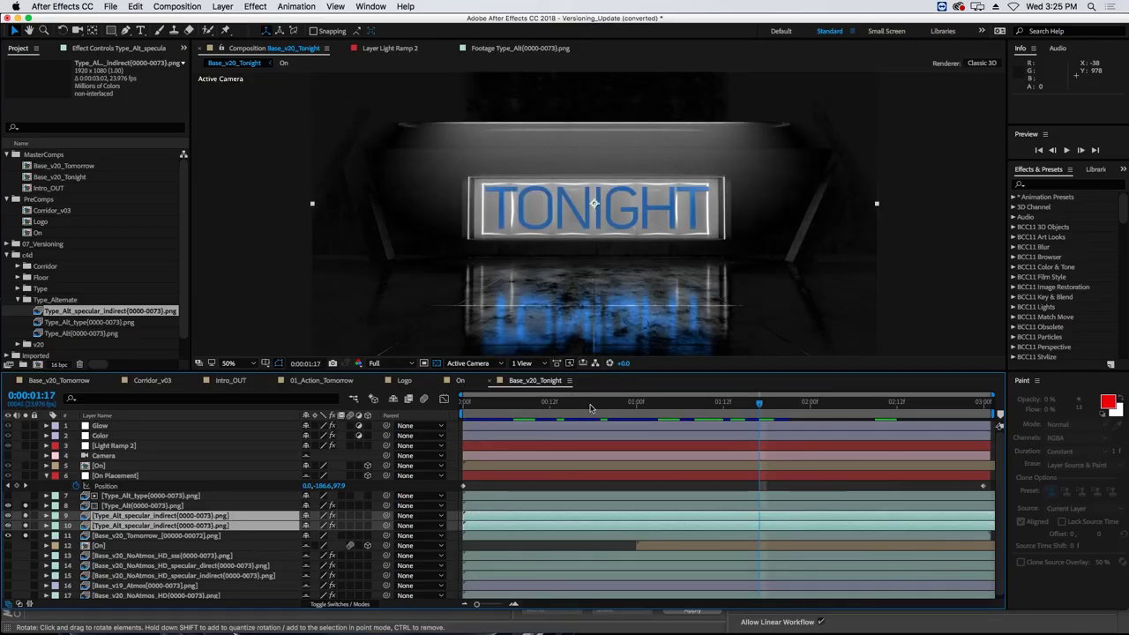
drag(590, 408, 741, 447)
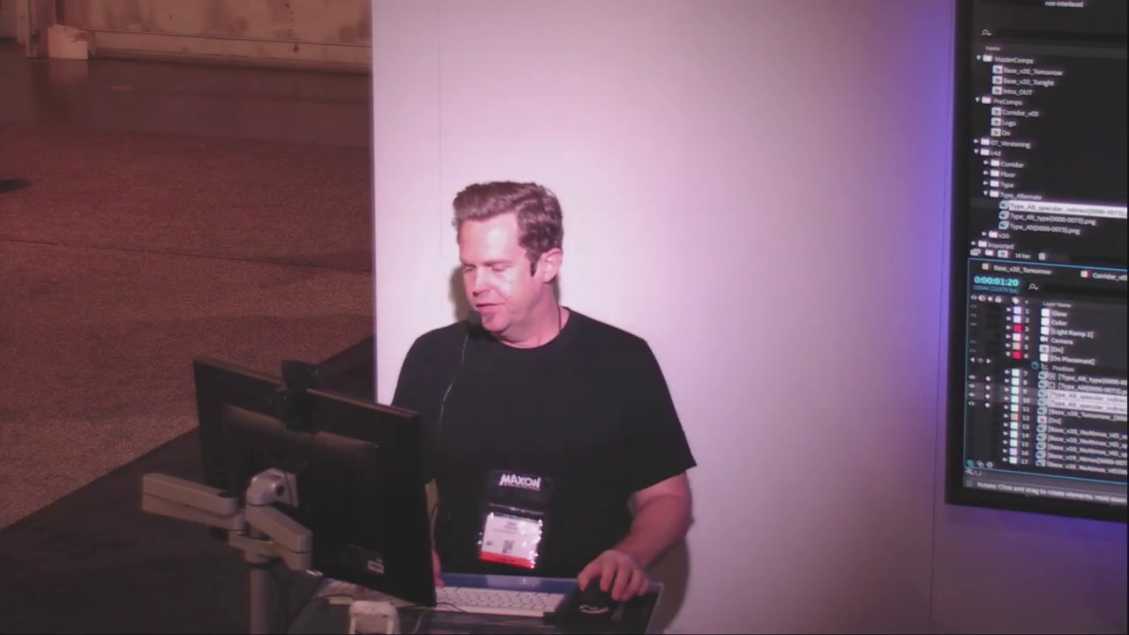
key(super+Tab)
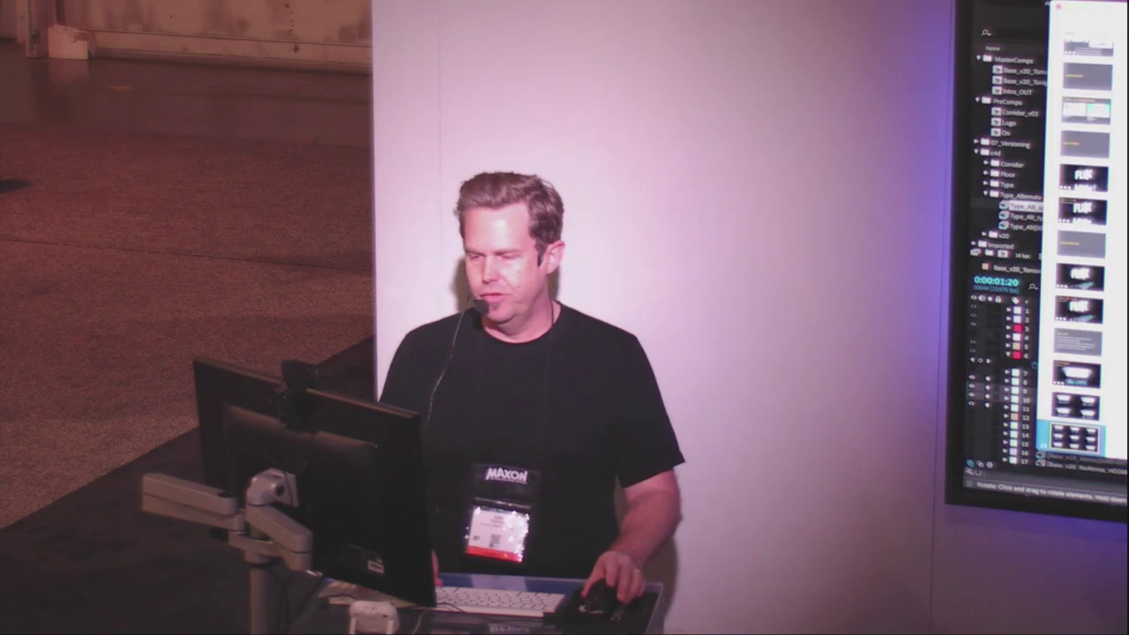
key(alt+super+p)
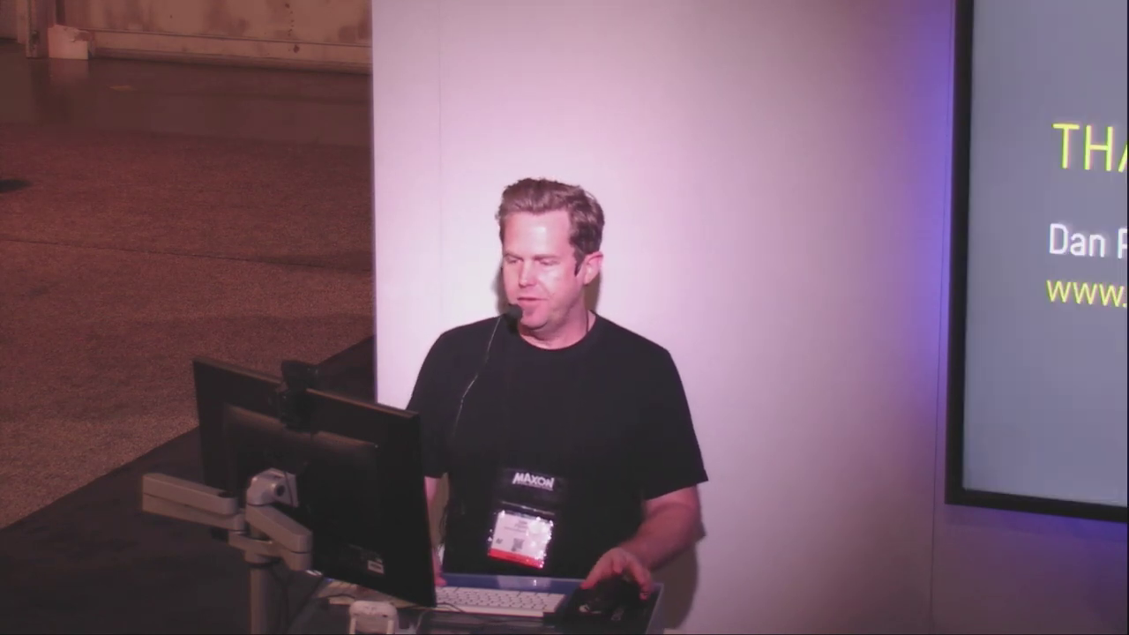